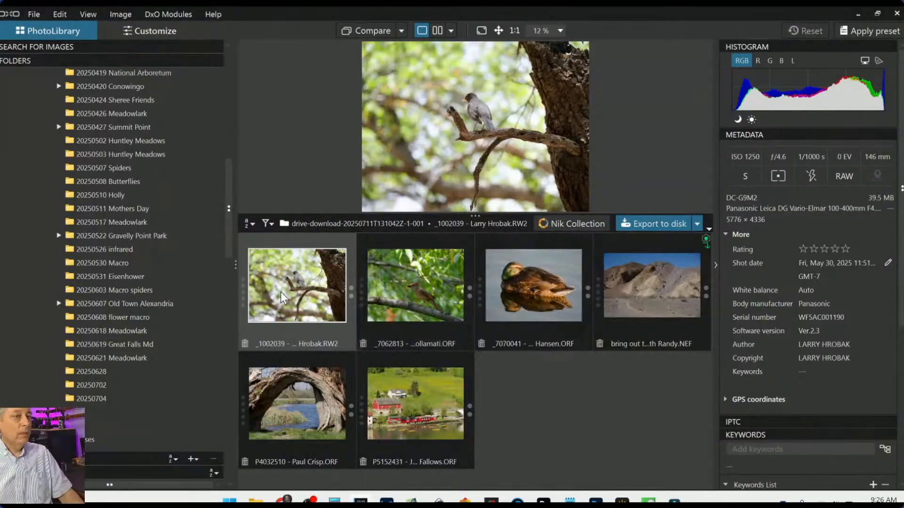
Open the bird photo _1002039 for customizing and apply the 0000 Rob Default preset
double_click(309, 289)
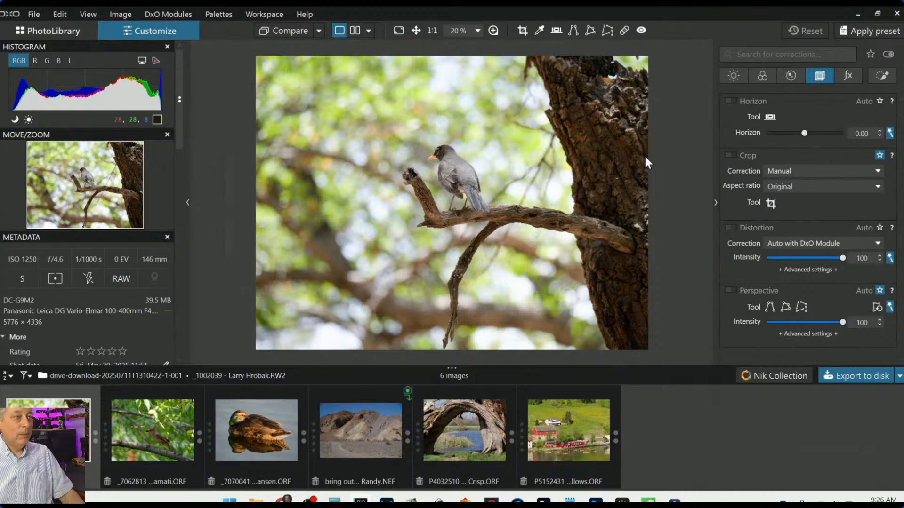
click(846, 30)
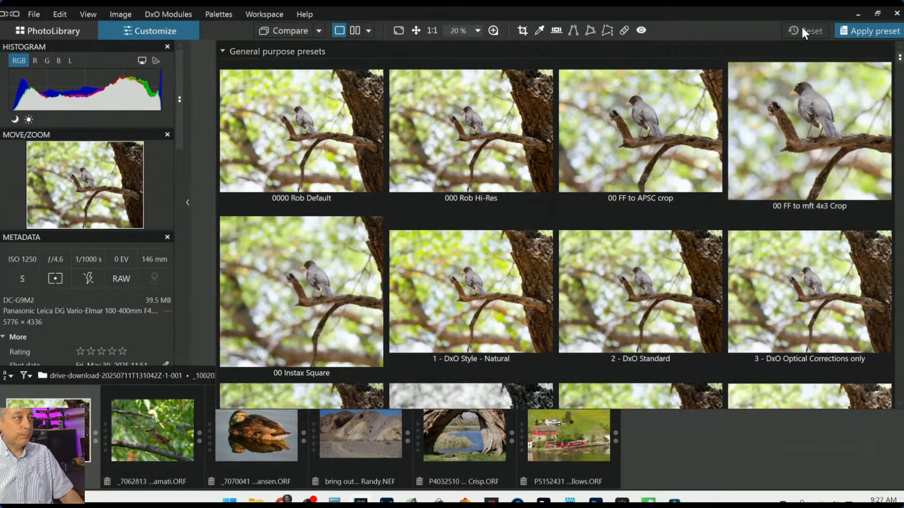
click(320, 135)
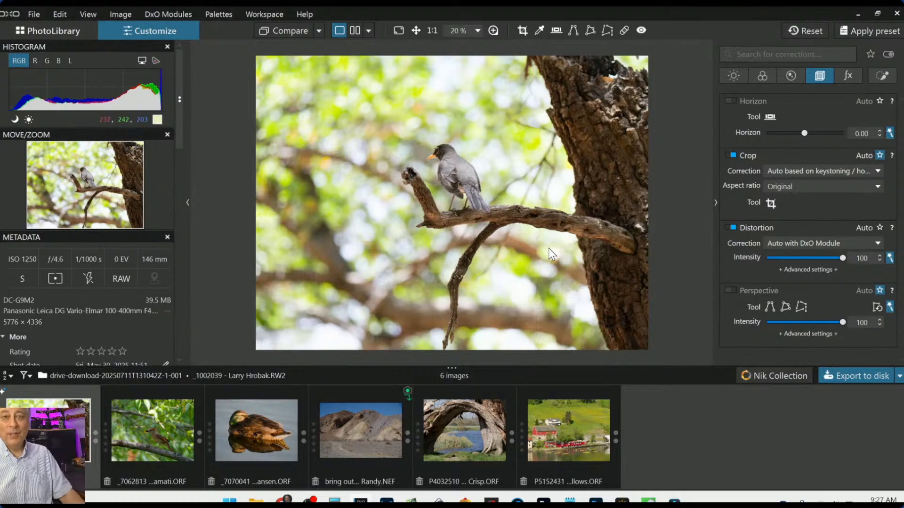
Start cropping the bird photo with the aspect ratio set to 1 × 1
scroll(454, 166, up, 4)
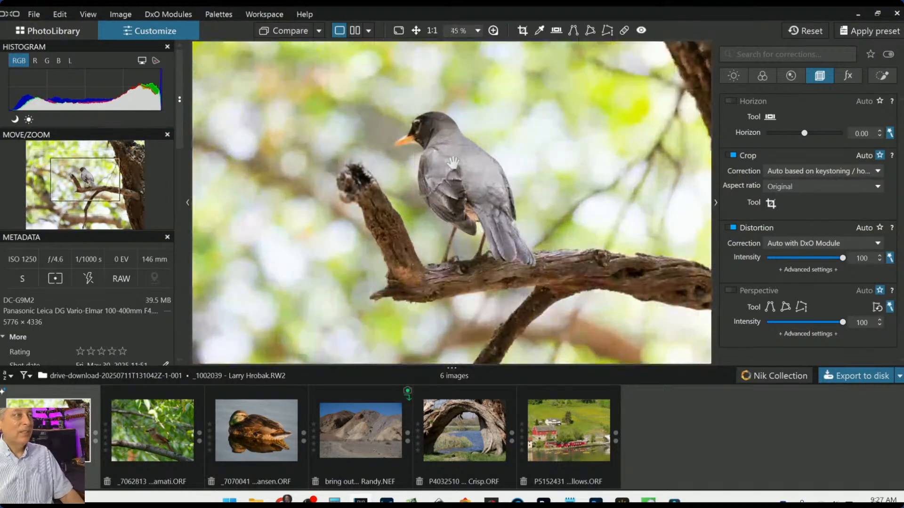
scroll(453, 162, up, 1)
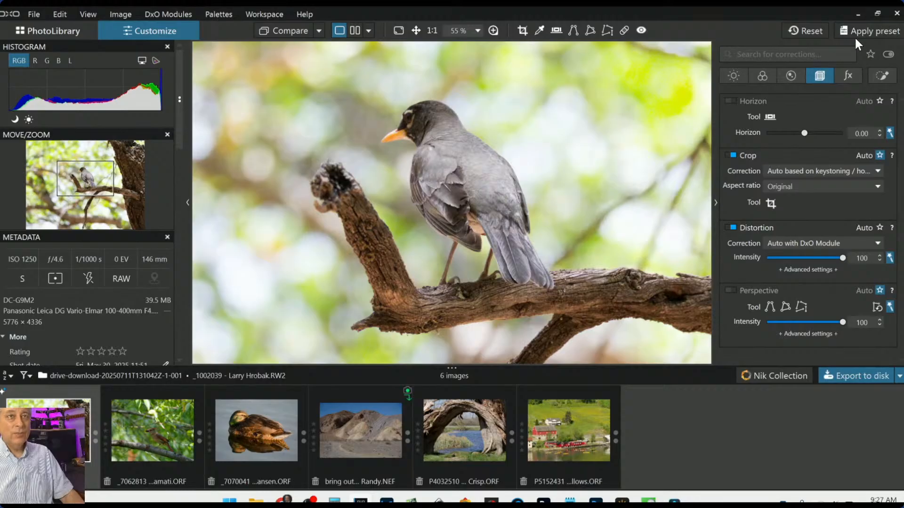
scroll(583, 174, down, 3)
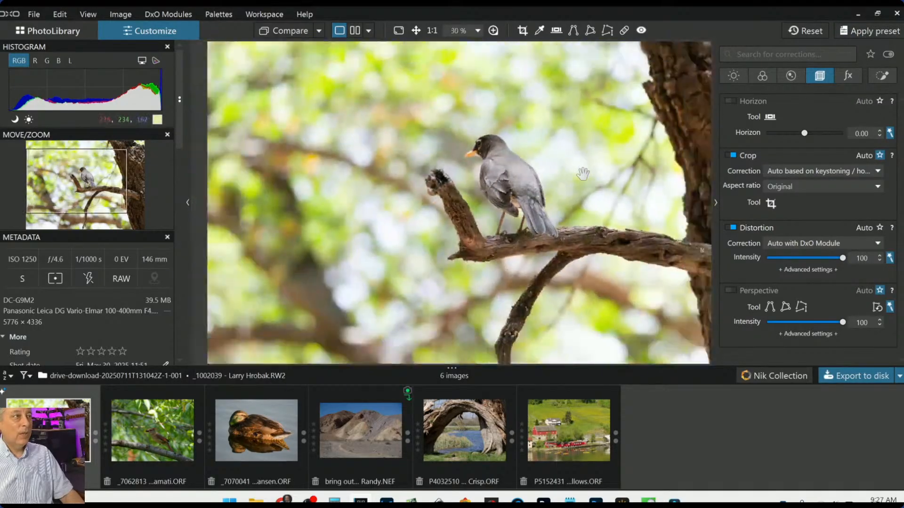
scroll(583, 173, down, 2)
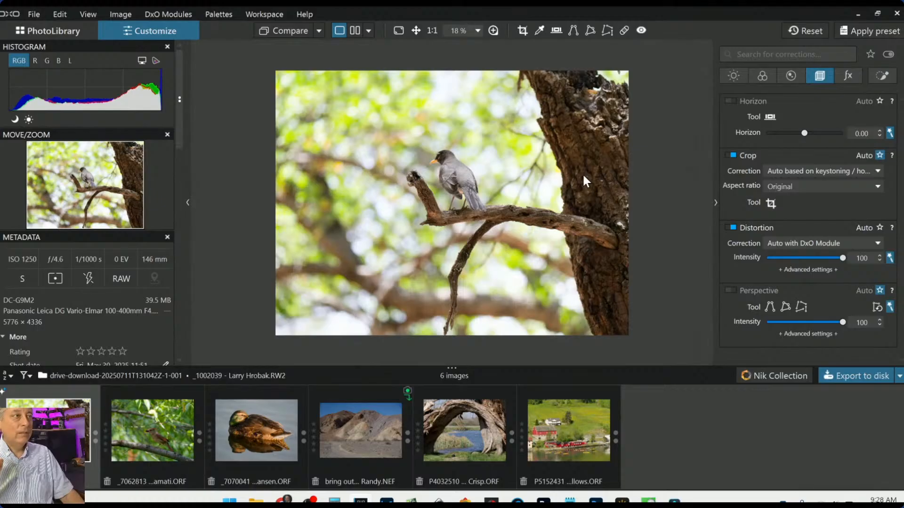
click(522, 30)
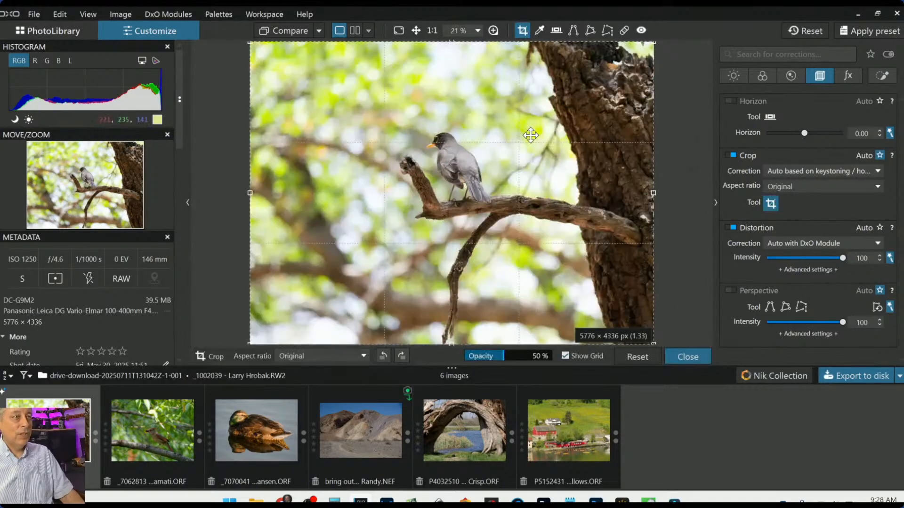
click(806, 188)
click(796, 222)
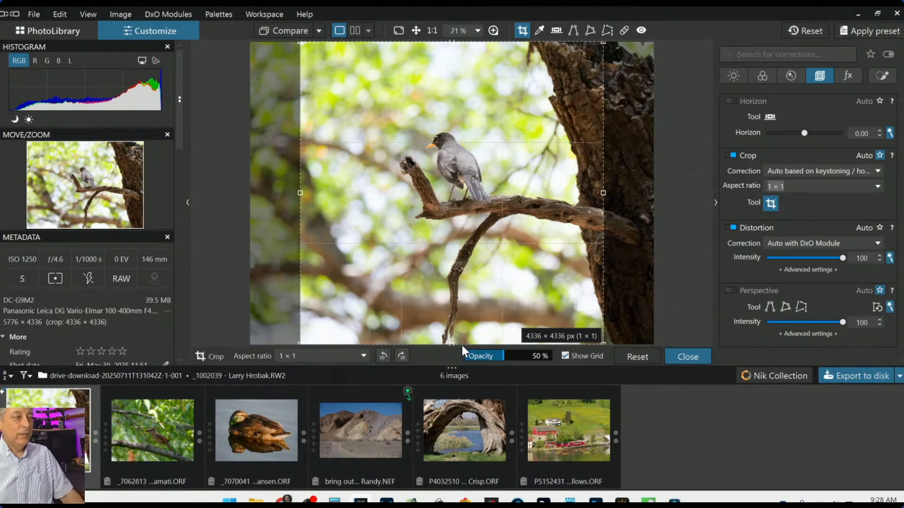
Shrink the square crop to about 2679 × 2679 px, reposition it around the bird and its perch, and apply it
drag(462, 346, 462, 270)
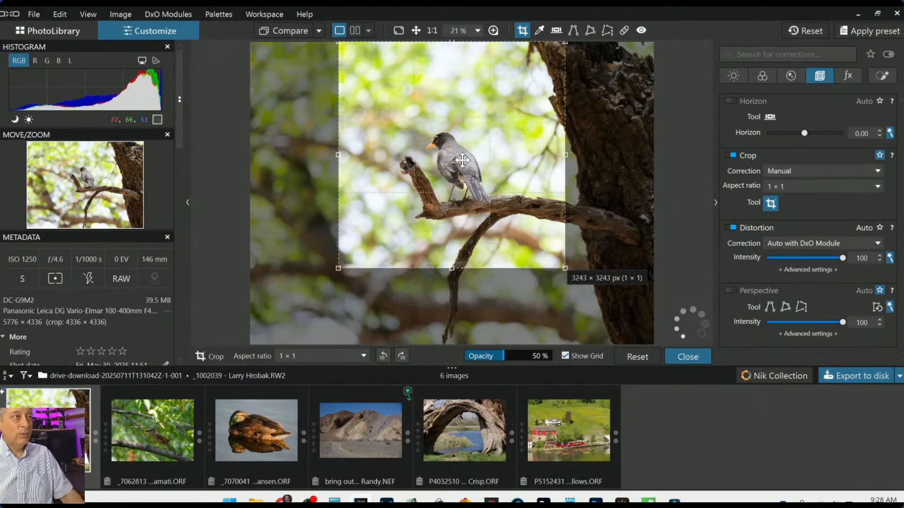
drag(450, 42, 442, 84)
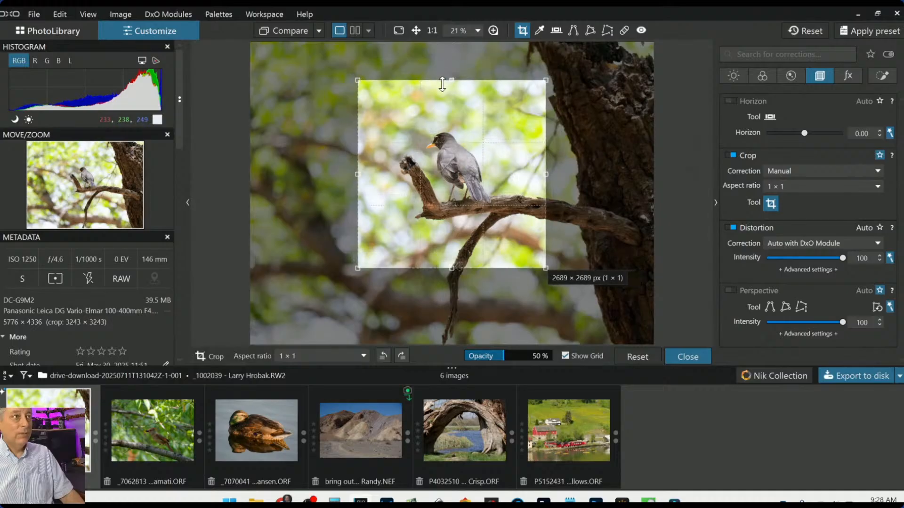
drag(471, 143, 455, 146)
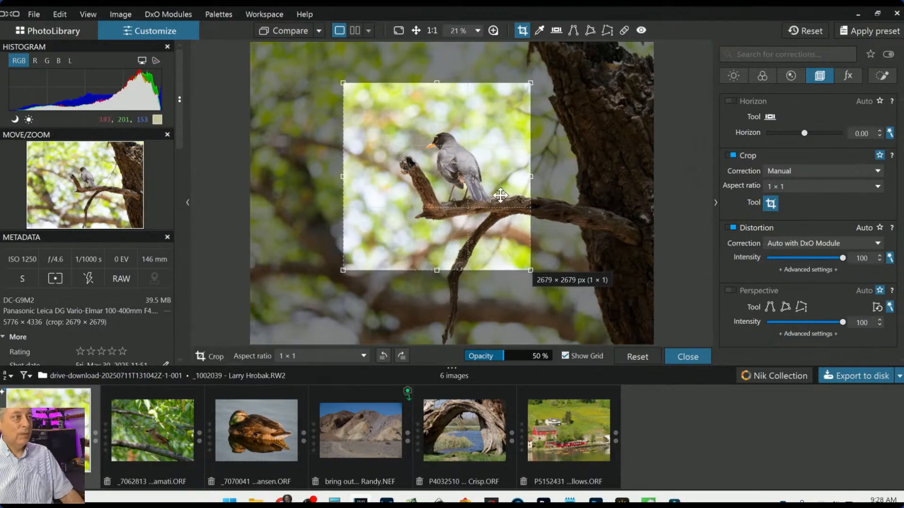
drag(500, 195, 497, 216)
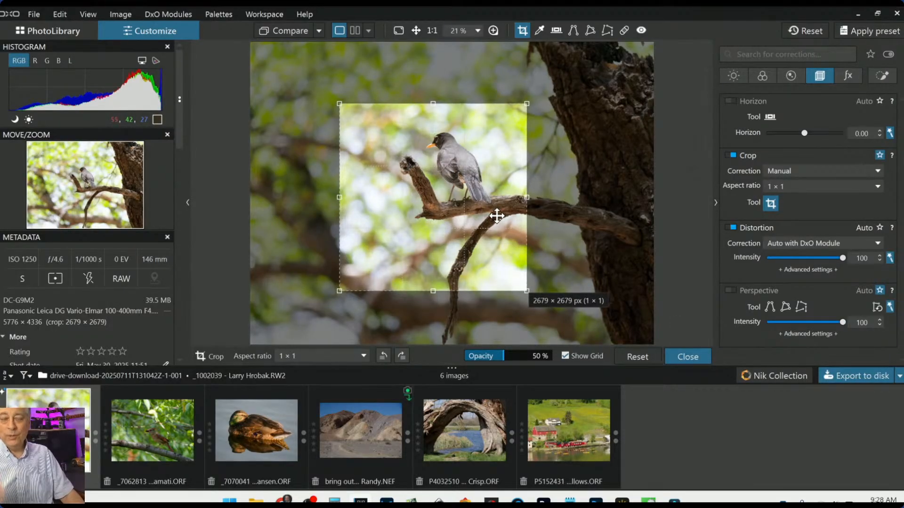
key(Return)
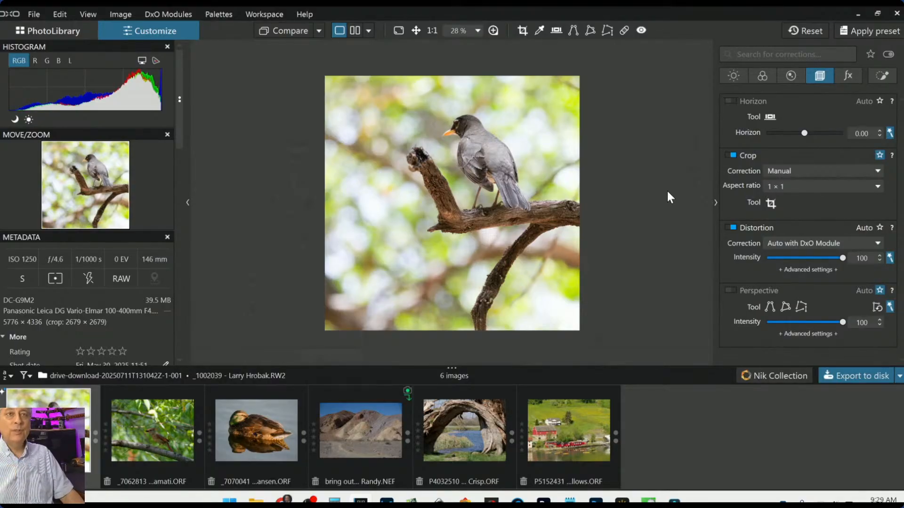
Lower the photo's overall exposure to -0.99 with manual correction
click(734, 75)
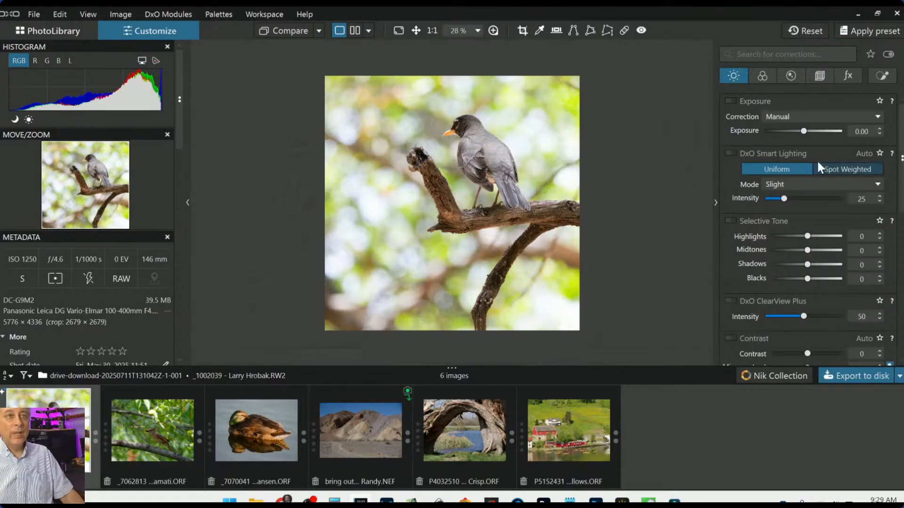
drag(804, 132, 792, 132)
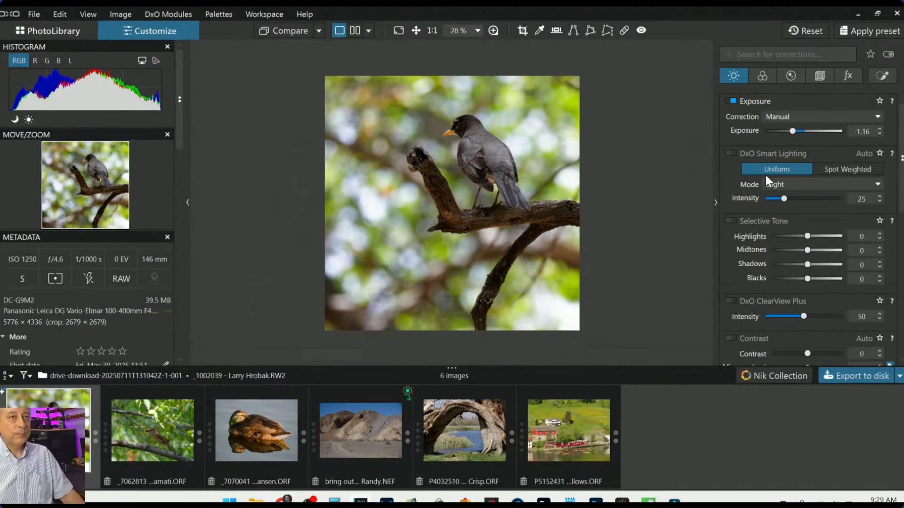
double_click(799, 132)
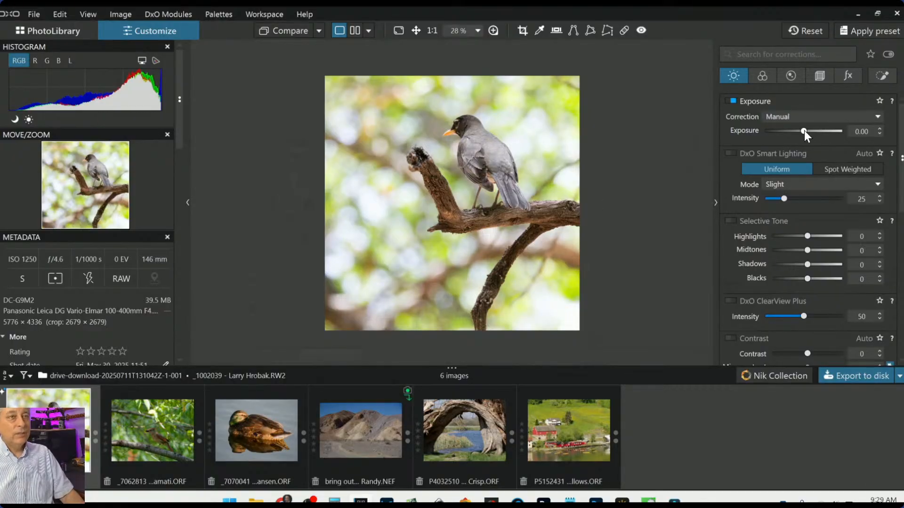
drag(804, 134, 797, 134)
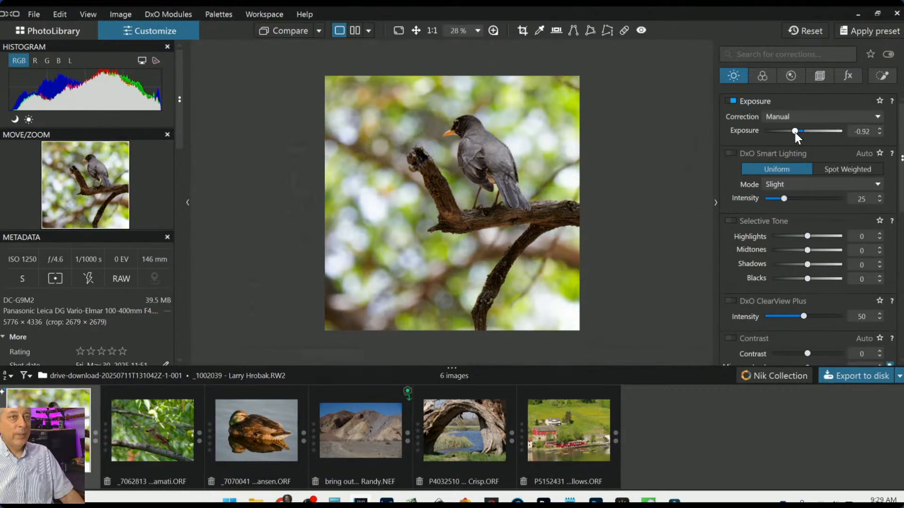
drag(794, 132, 794, 132)
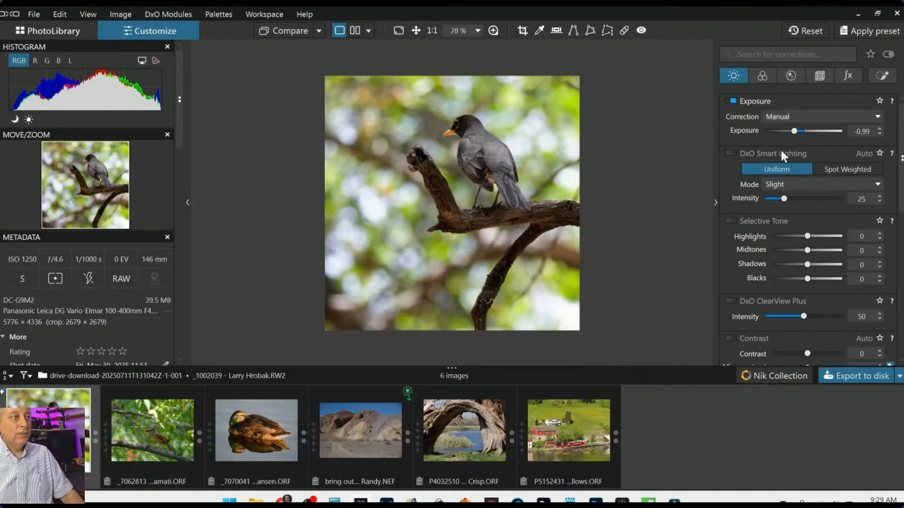
Add a local adjustment control point on the bird's eye and shrink its radius to cover just the face
click(882, 77)
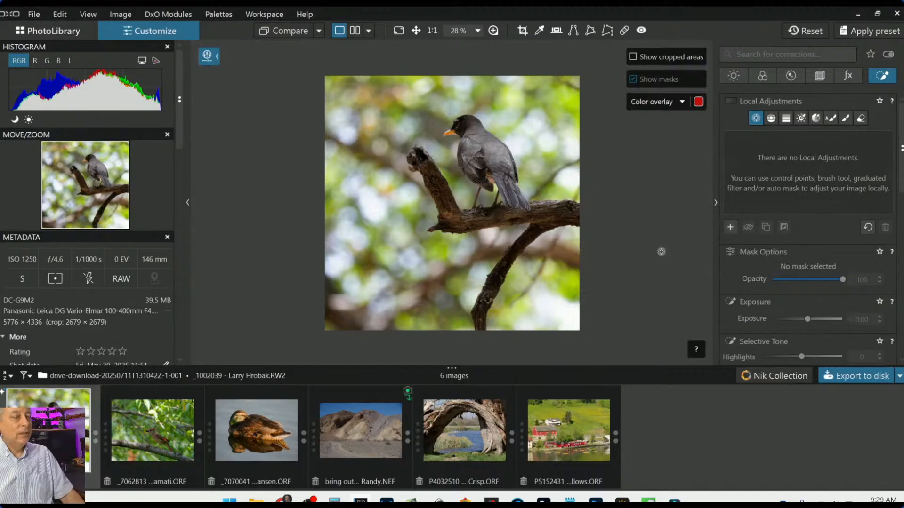
click(756, 117)
scroll(451, 113, up, 3)
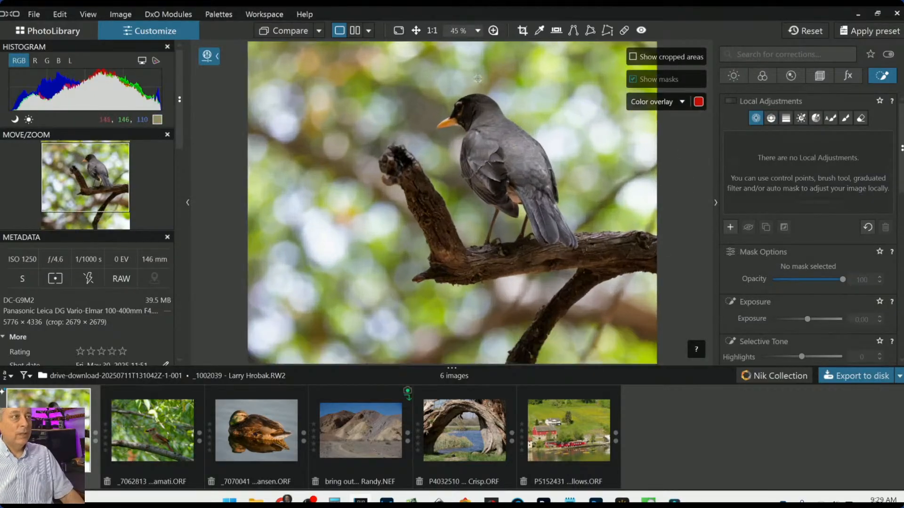
click(460, 114)
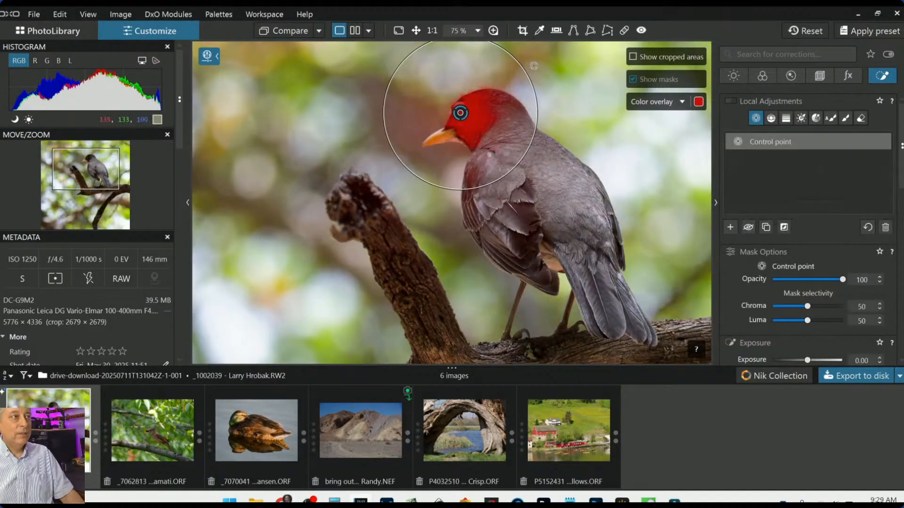
drag(525, 69, 486, 95)
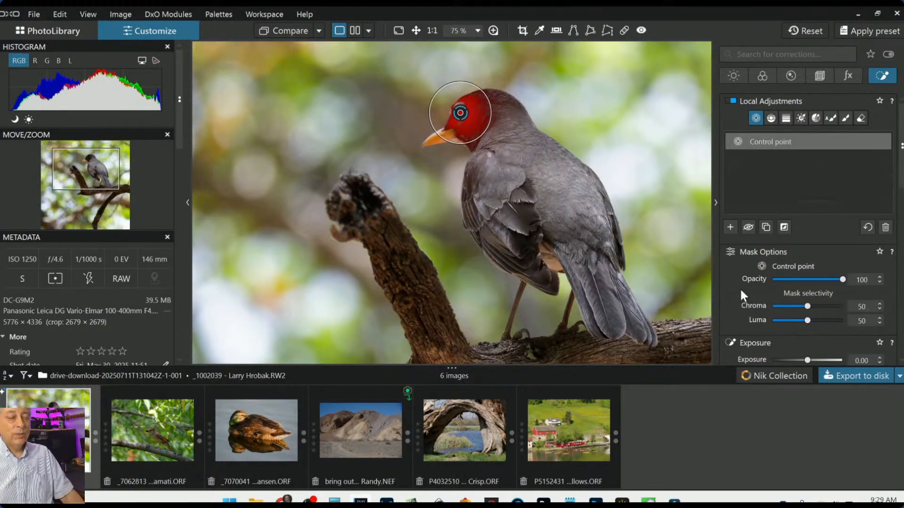
Set the face control point's Shadows to 90 and its DxO ClearView Plus intensity to 77
scroll(741, 292, down, 1)
scroll(740, 292, up, 1)
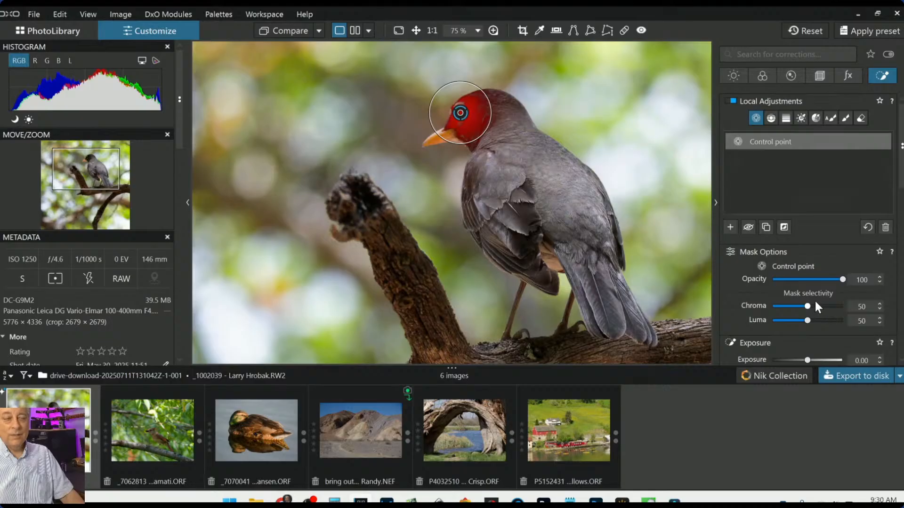
scroll(743, 279, down, 3)
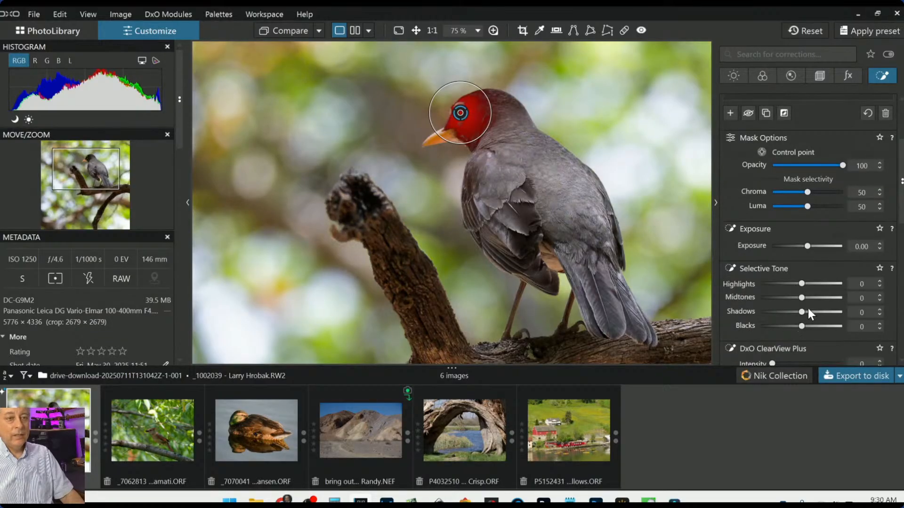
drag(803, 313, 841, 313)
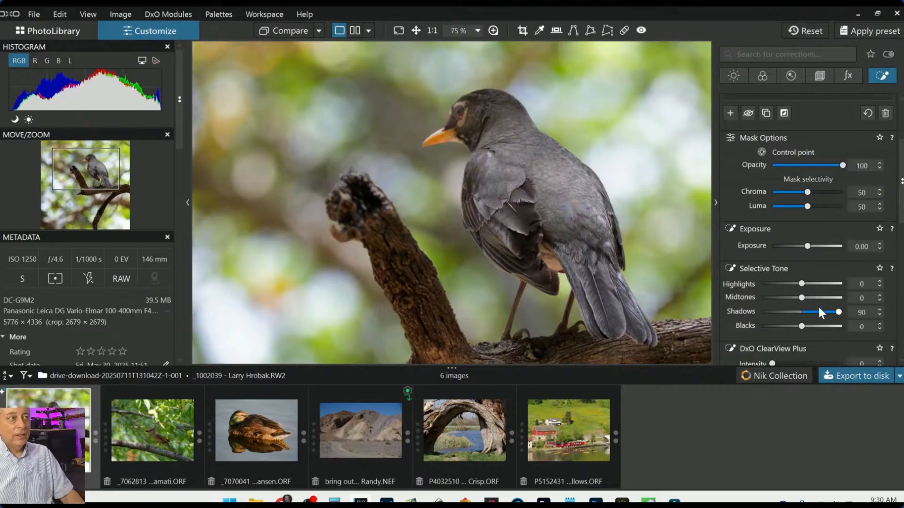
scroll(741, 278, down, 3)
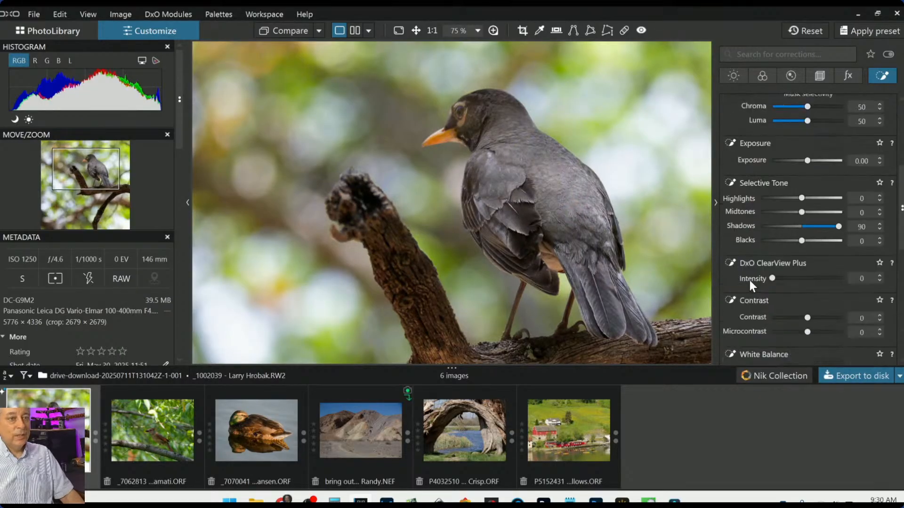
drag(773, 277, 827, 282)
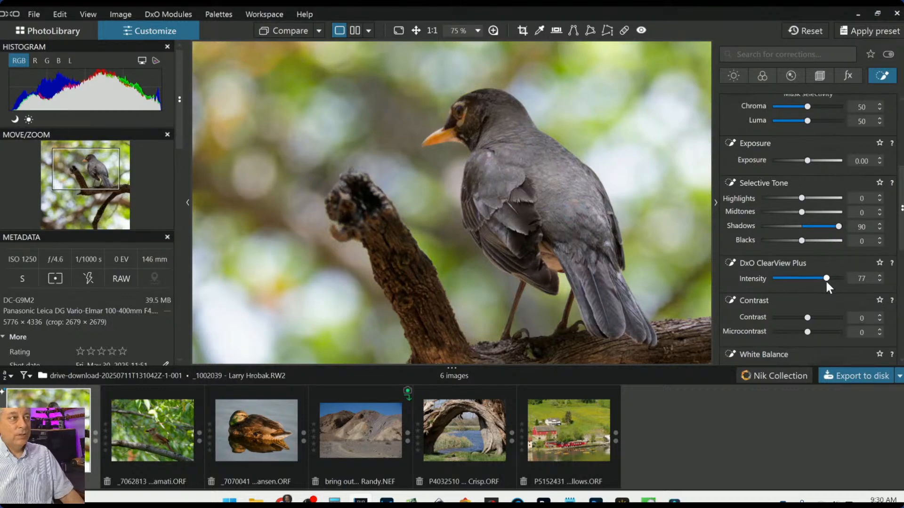
Raise the face control point's Microcontrast to 85 and its Highlights to 77
scroll(766, 286, down, 2)
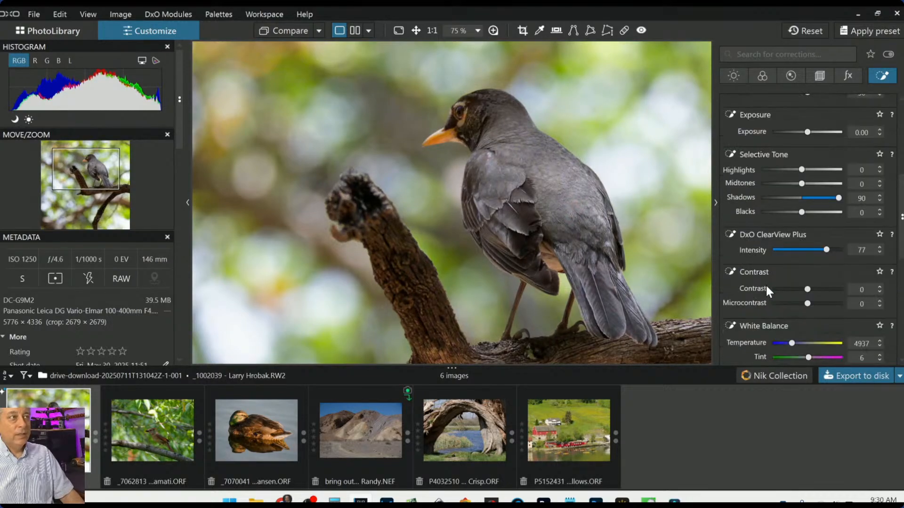
drag(805, 276, 836, 277)
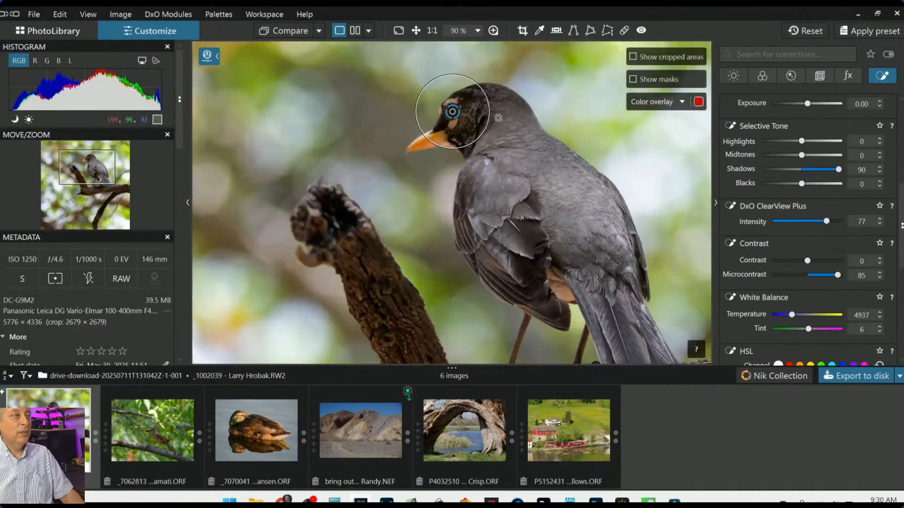
scroll(460, 112, up, 3)
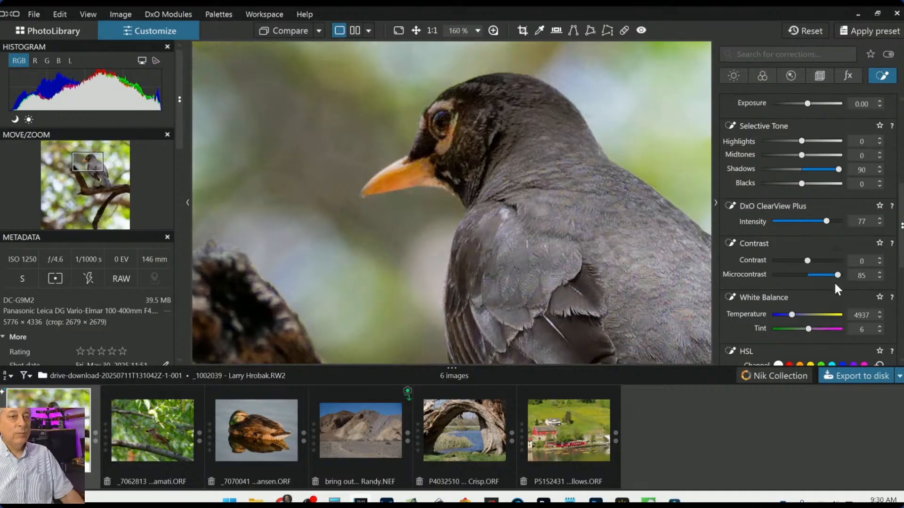
drag(803, 142, 833, 145)
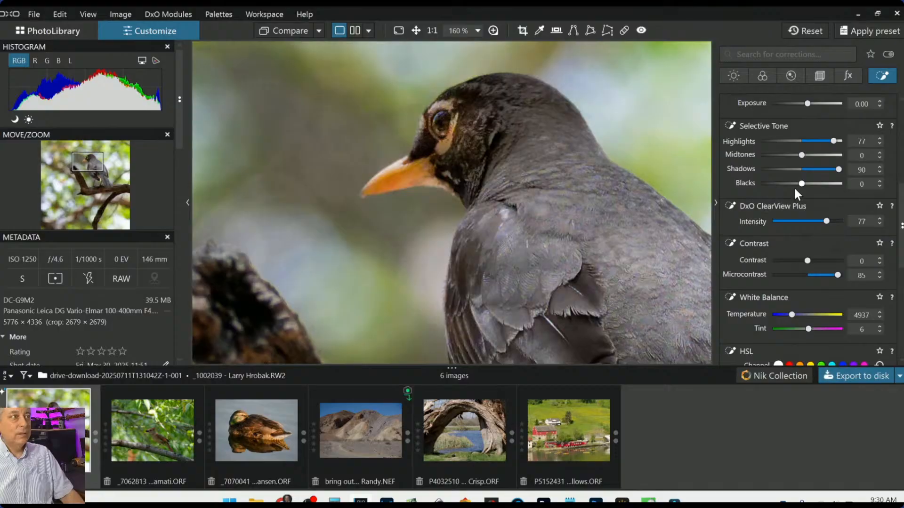
Create a new local adjustment mask with a control point on the bird's beak
key(l)
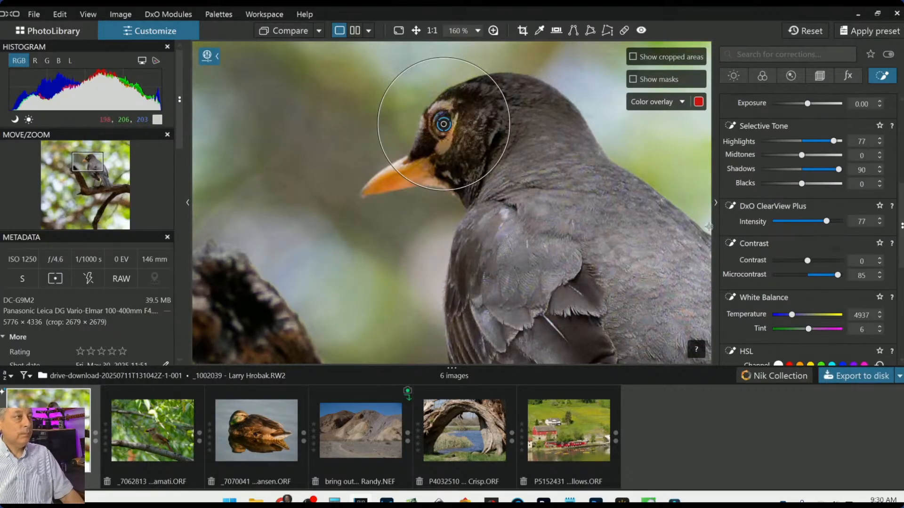
scroll(784, 179, up, 5)
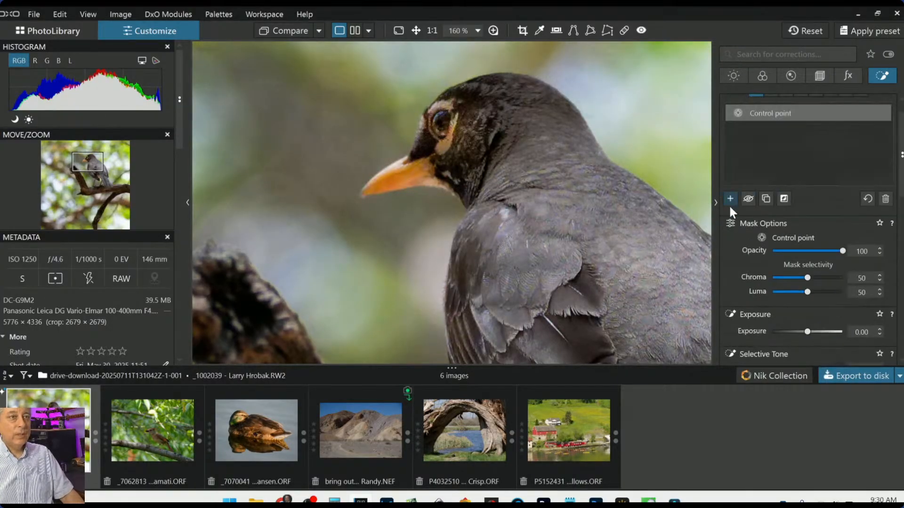
click(729, 199)
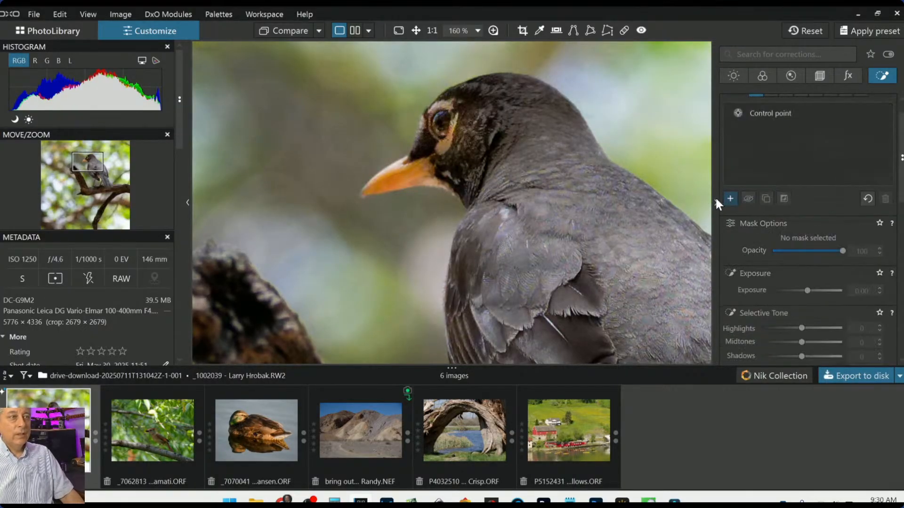
click(391, 180)
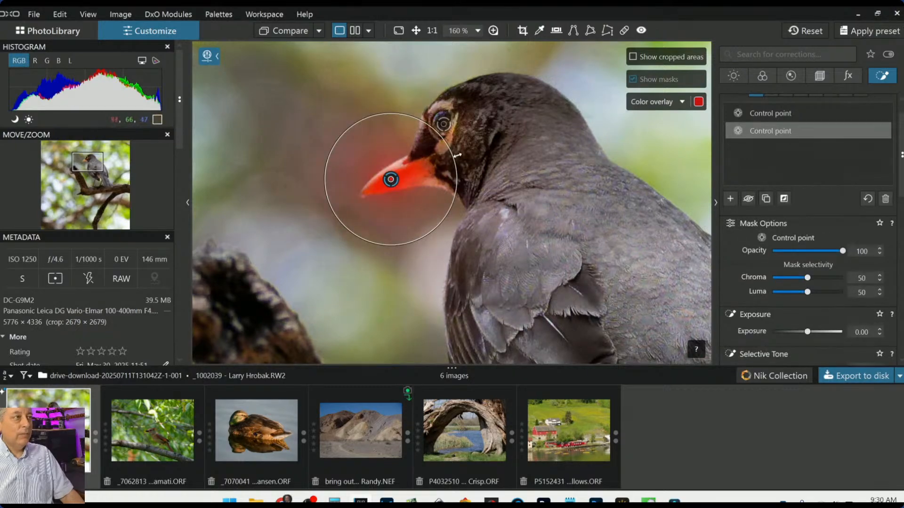
Set the beak control point's DxO ClearView Plus intensity to 35 and its Microcontrast to 45
scroll(788, 258, down, 5)
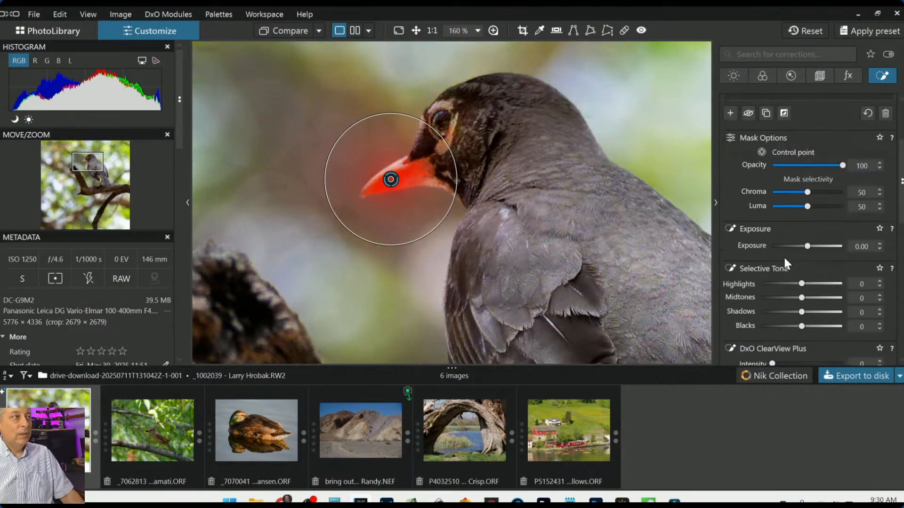
scroll(786, 262, down, 1)
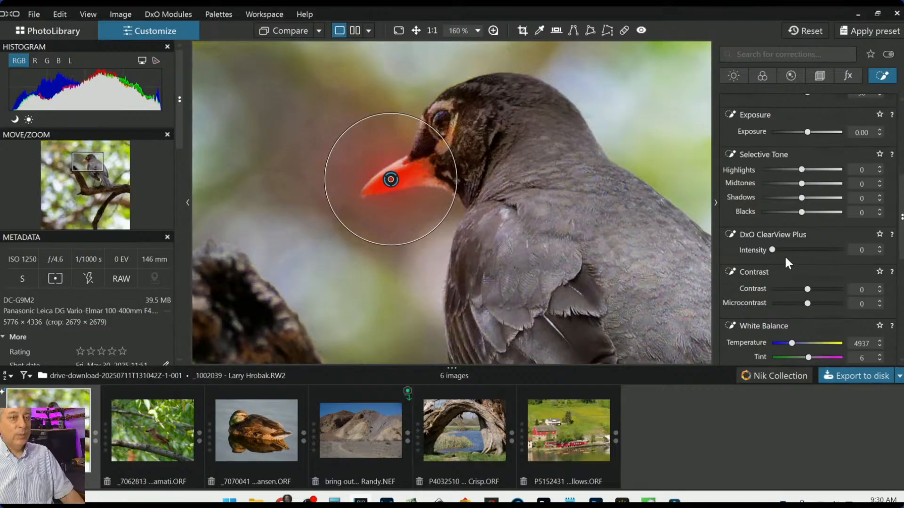
drag(773, 250, 798, 250)
scroll(764, 262, down, 3)
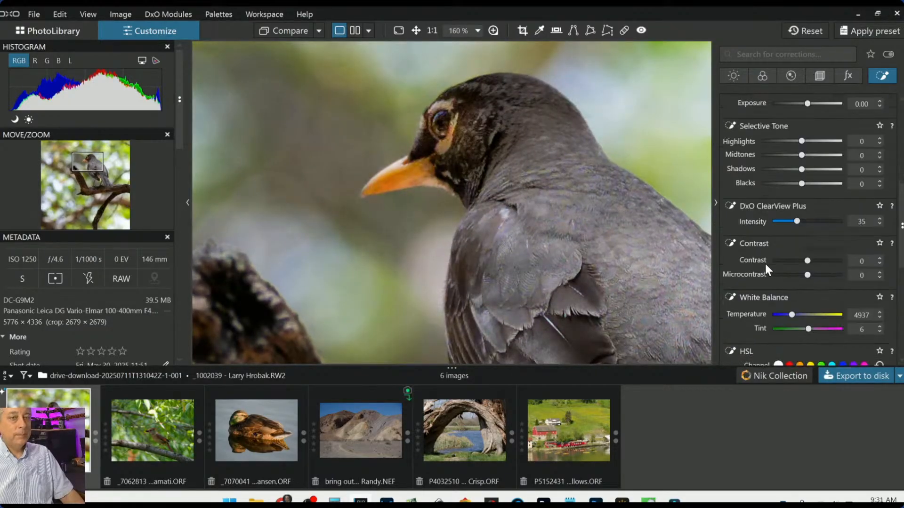
drag(809, 217, 823, 218)
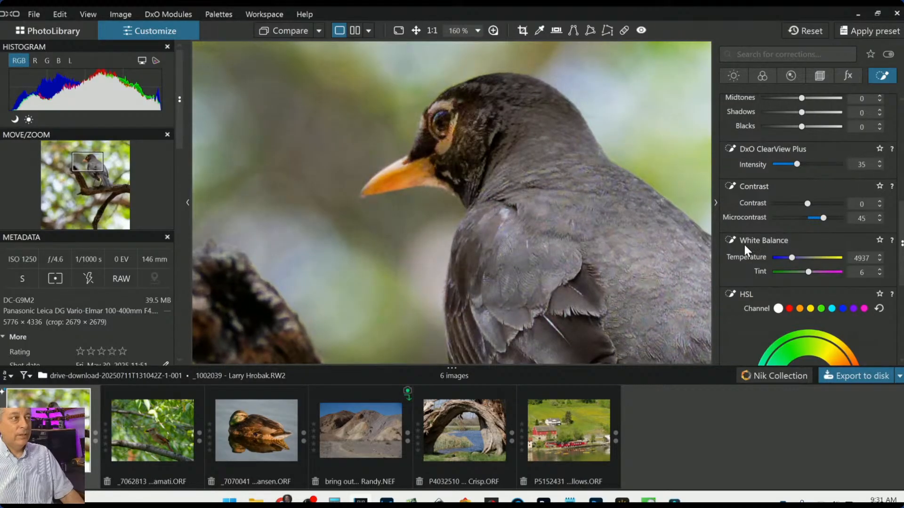
Raise the beak control point's HSL Vibrancy to 60
scroll(744, 245, down, 1)
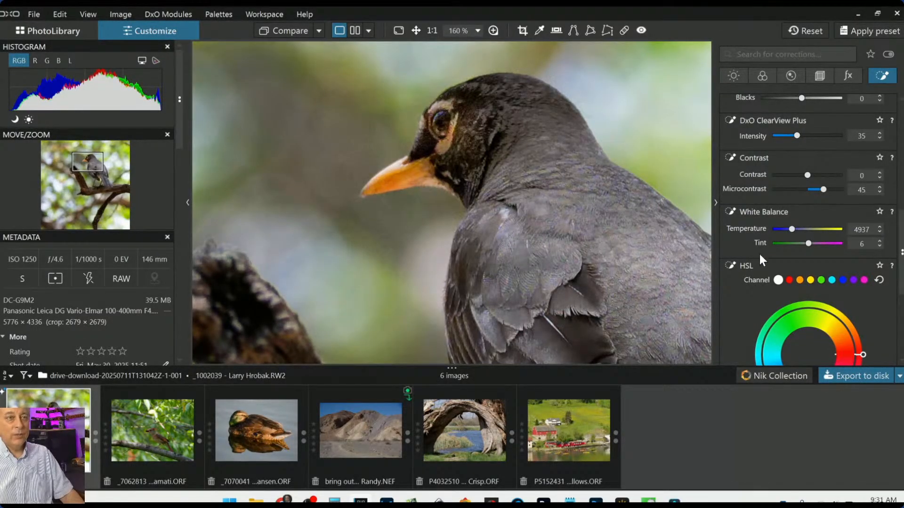
scroll(759, 255, down, 6)
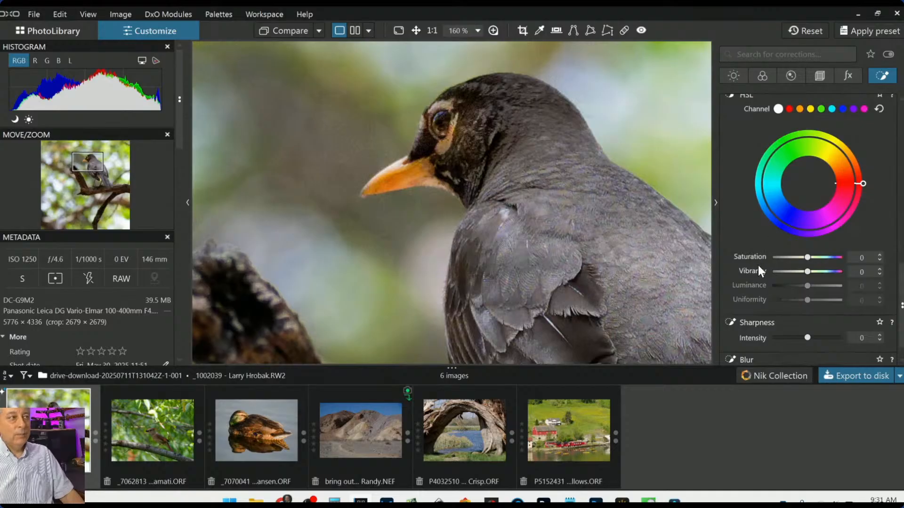
drag(810, 272, 826, 273)
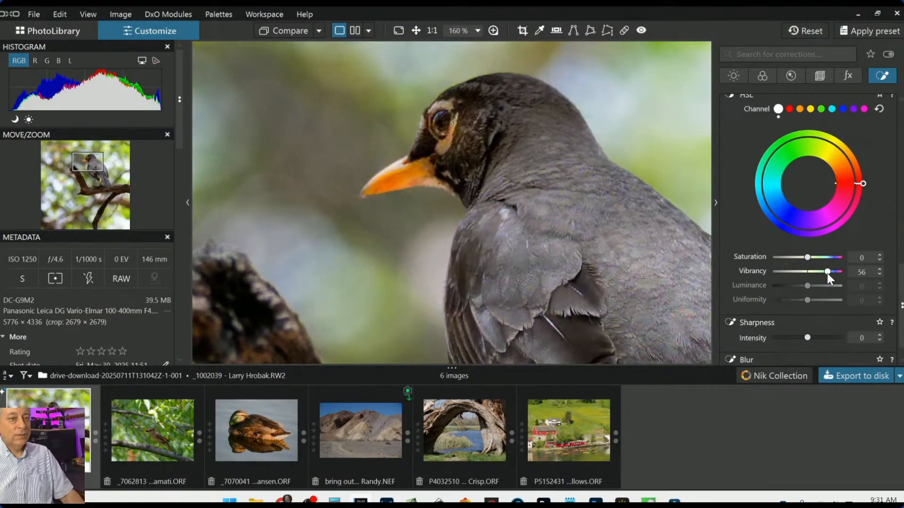
drag(827, 273, 828, 273)
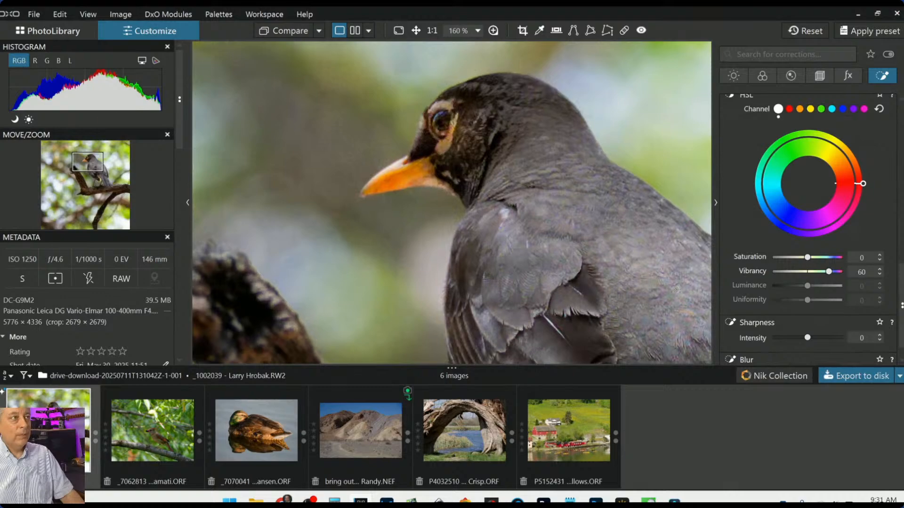
key(l)
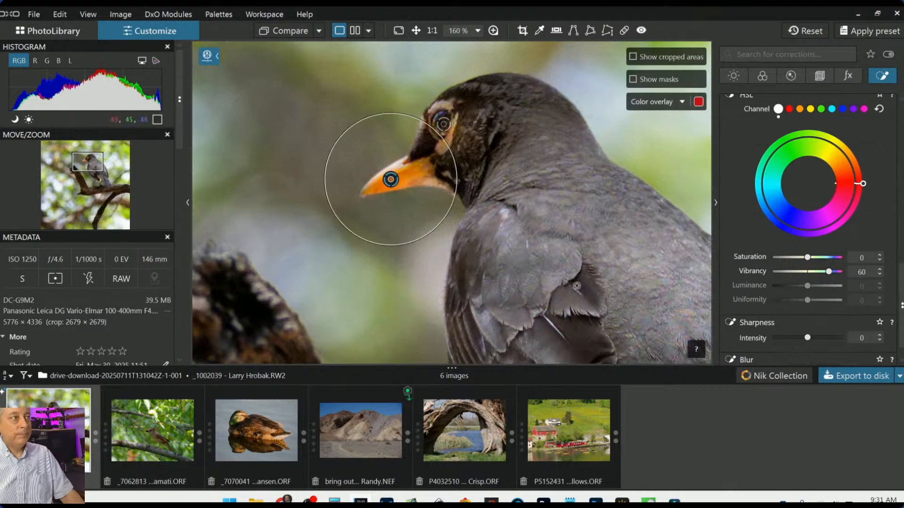
Reselect the beak control point after checking the face point and reduce its Vibrancy to 22
click(442, 125)
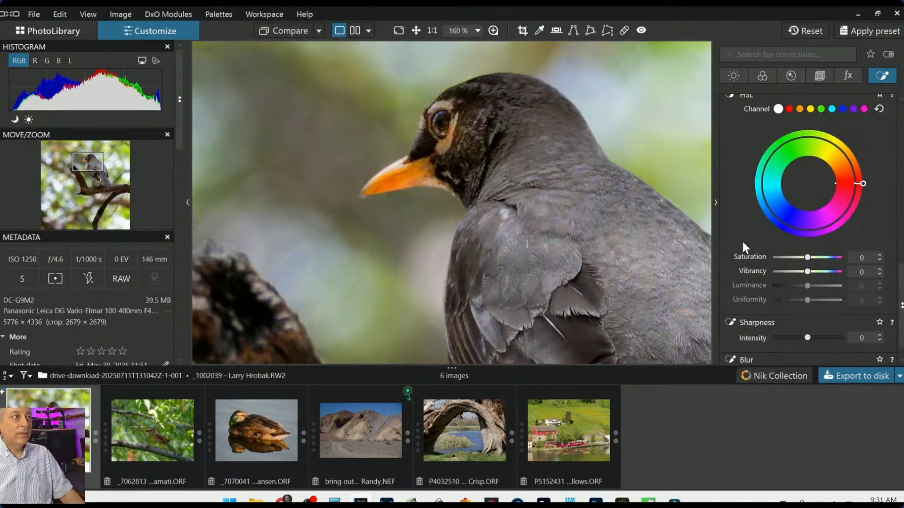
scroll(656, 236, down, 3)
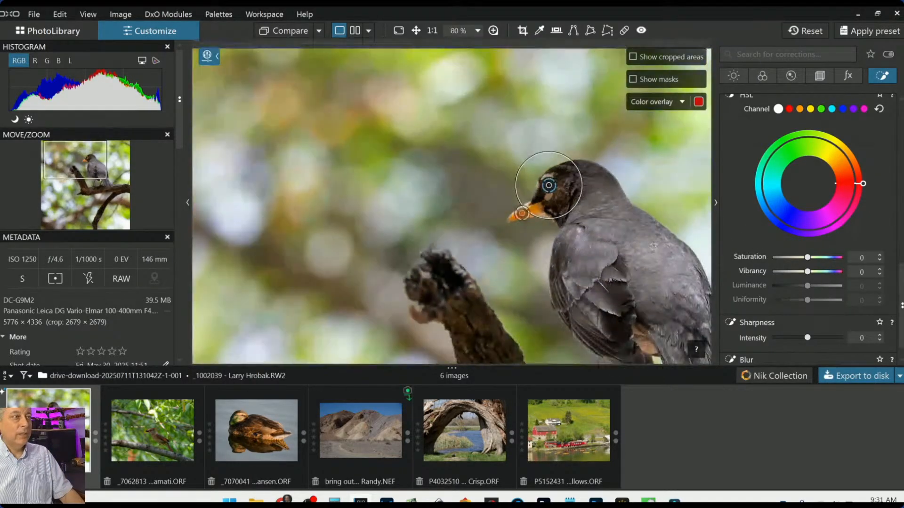
click(531, 210)
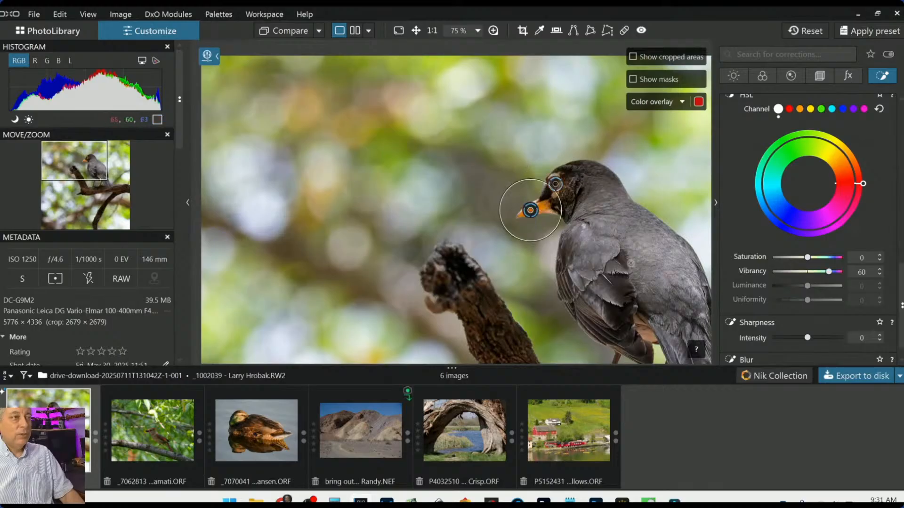
scroll(636, 268, down, 1)
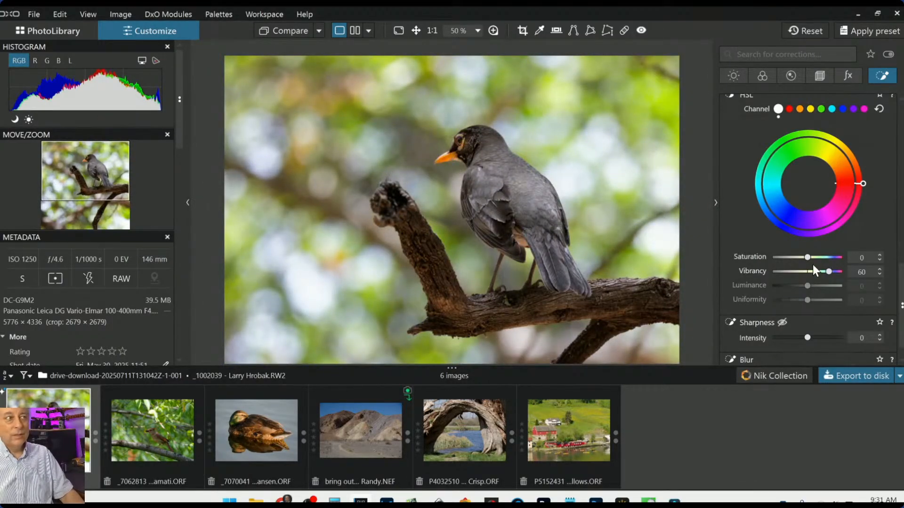
scroll(813, 265, up, 1)
scroll(812, 265, down, 1)
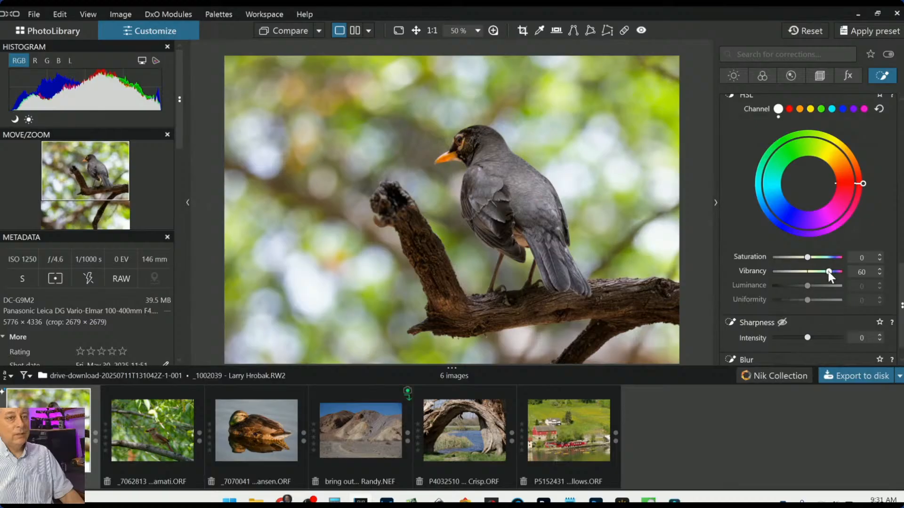
drag(829, 272, 816, 272)
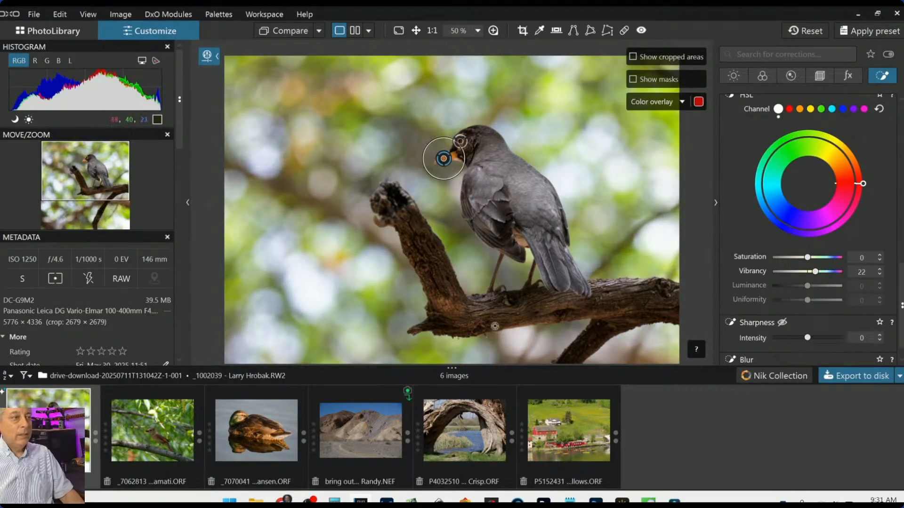
scroll(495, 326, up, 1)
scroll(495, 326, up, 1)
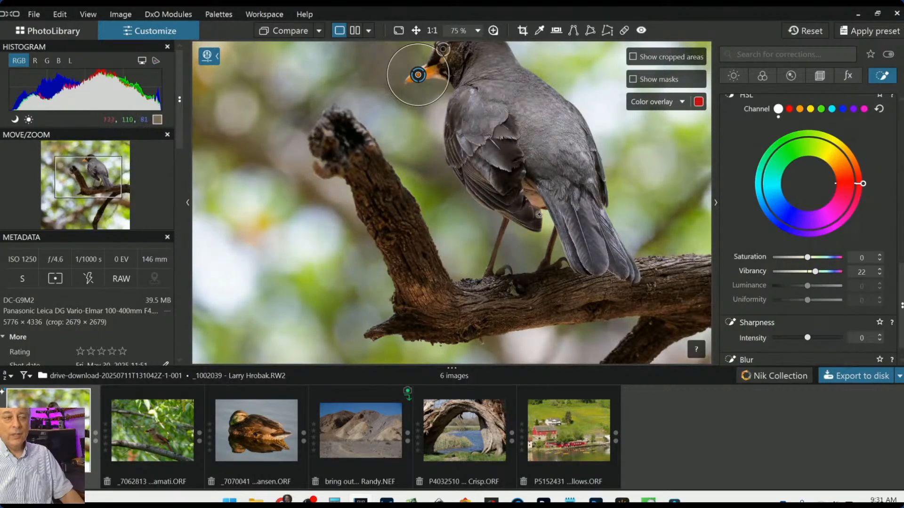
click(490, 273)
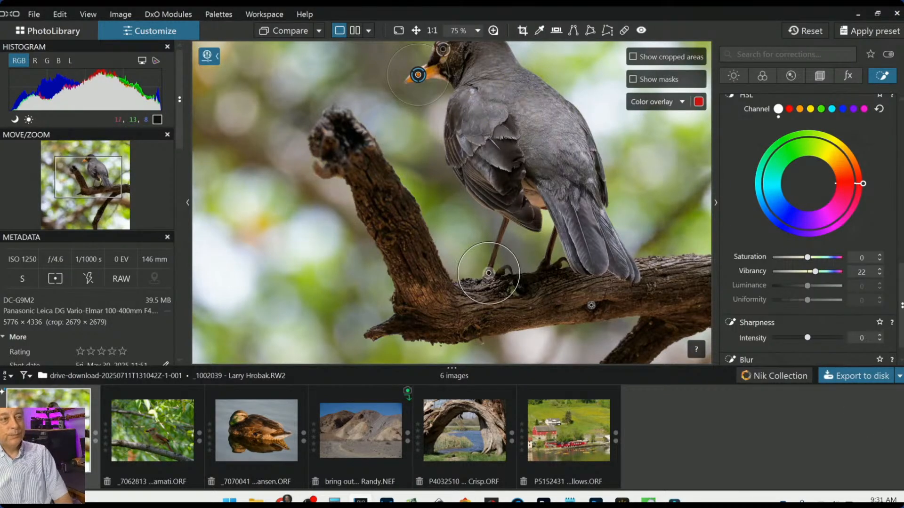
scroll(800, 219, up, 1)
Create another new mask with one control point on each of the bird's two feet
scroll(801, 219, up, 15)
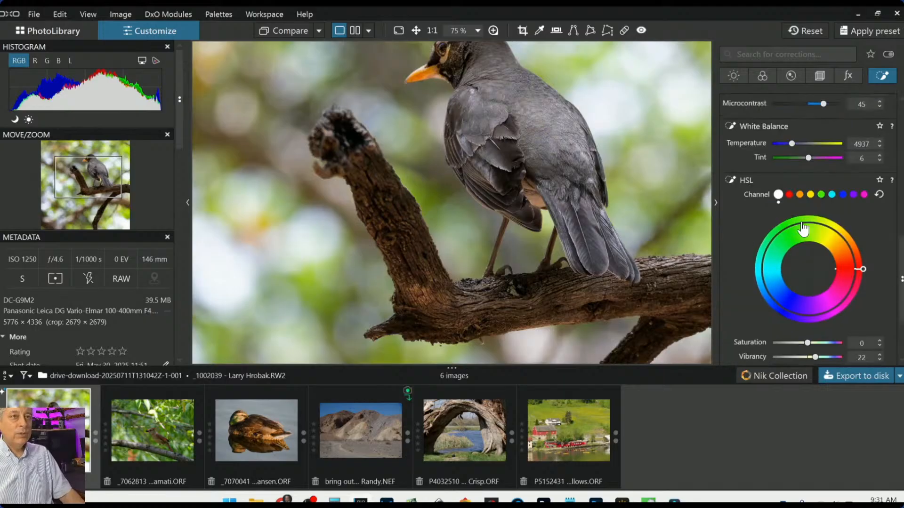
scroll(801, 219, up, 2)
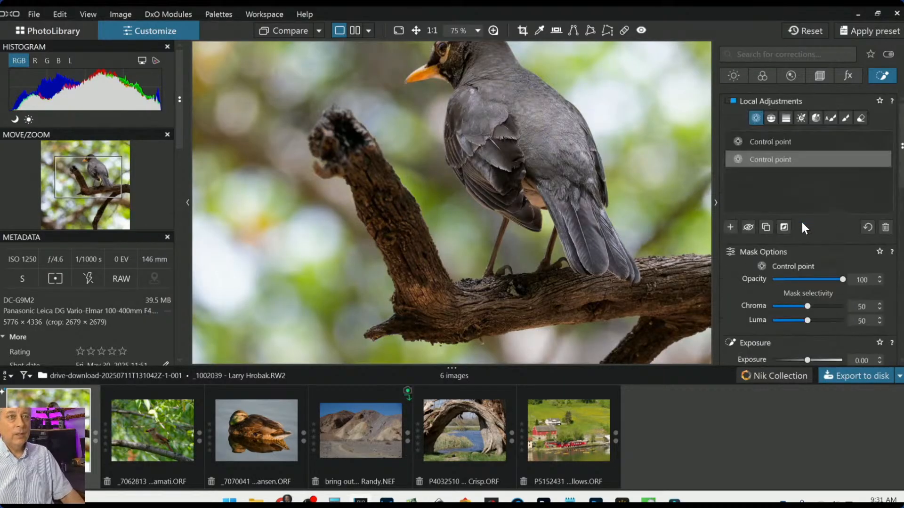
click(730, 226)
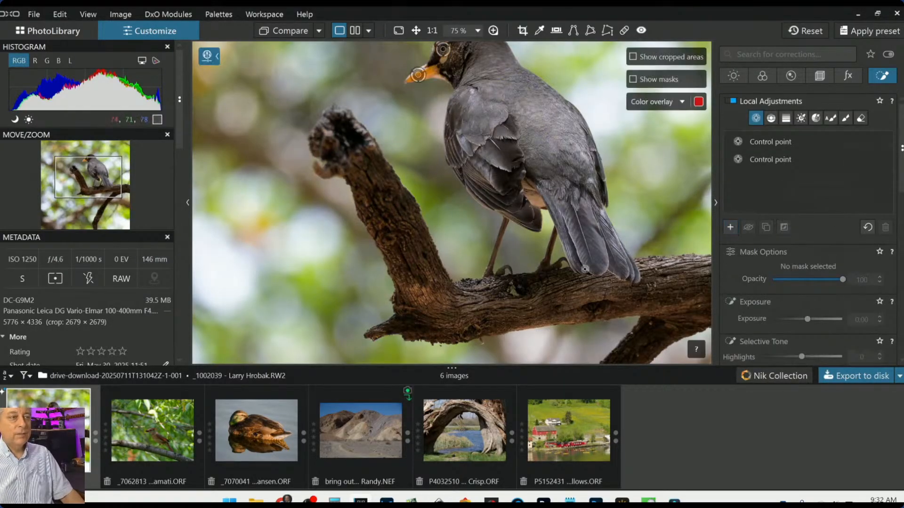
click(489, 272)
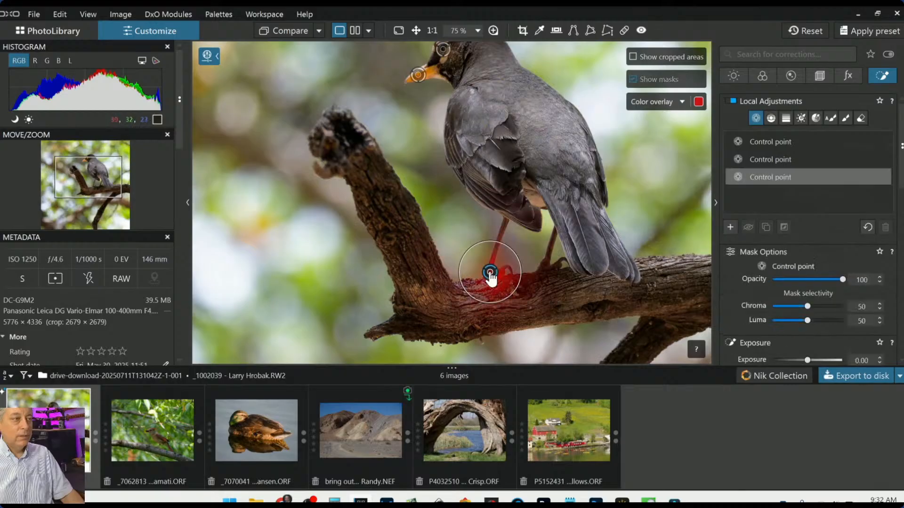
click(545, 264)
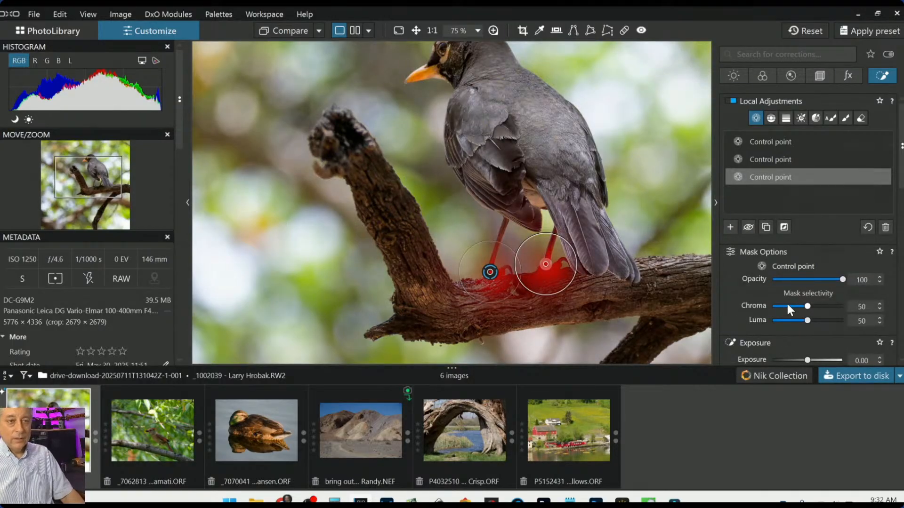
Bring out detail in the feet mask with Shadows 45, DxO ClearView Plus intensity 44 and Microcontrast 67
scroll(787, 301, down, 4)
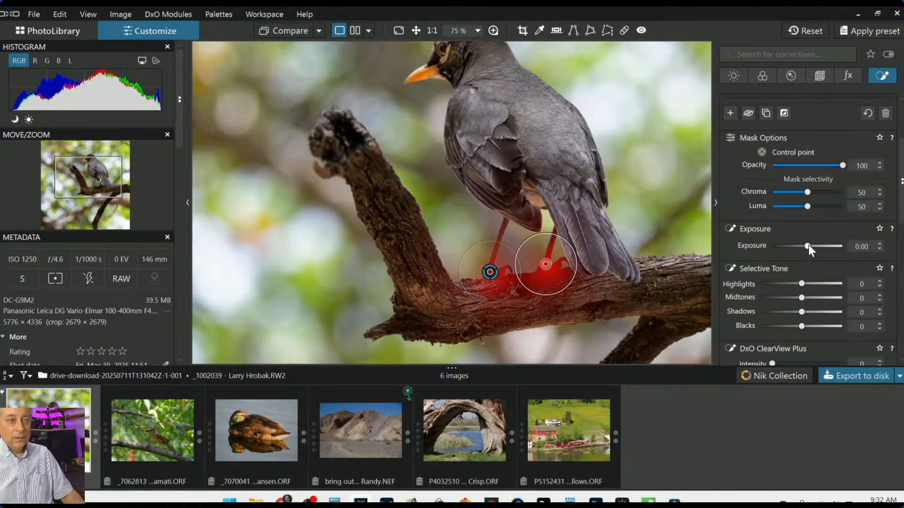
drag(802, 311, 820, 311)
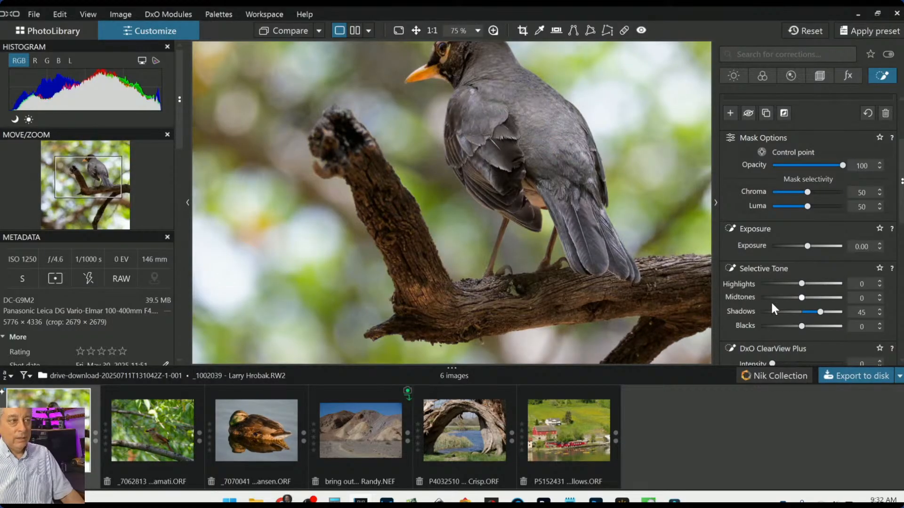
scroll(770, 301, down, 3)
scroll(770, 300, down, 1)
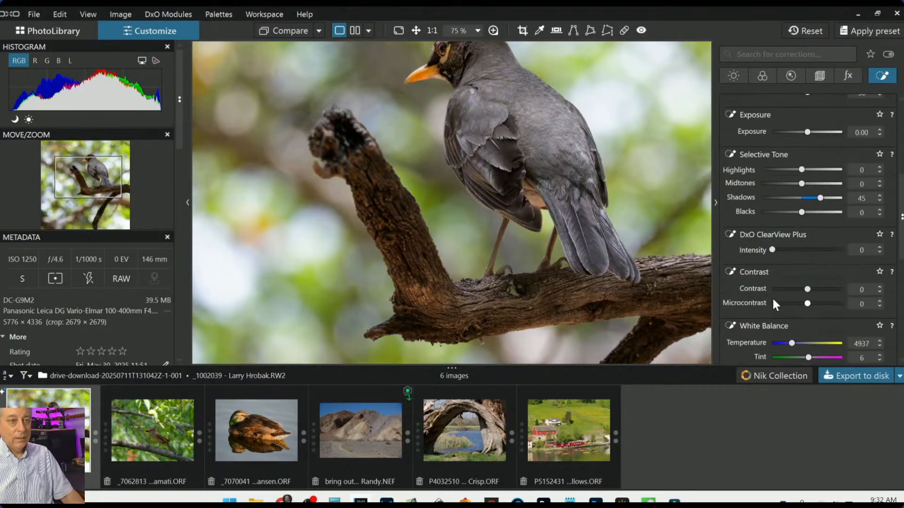
click(803, 250)
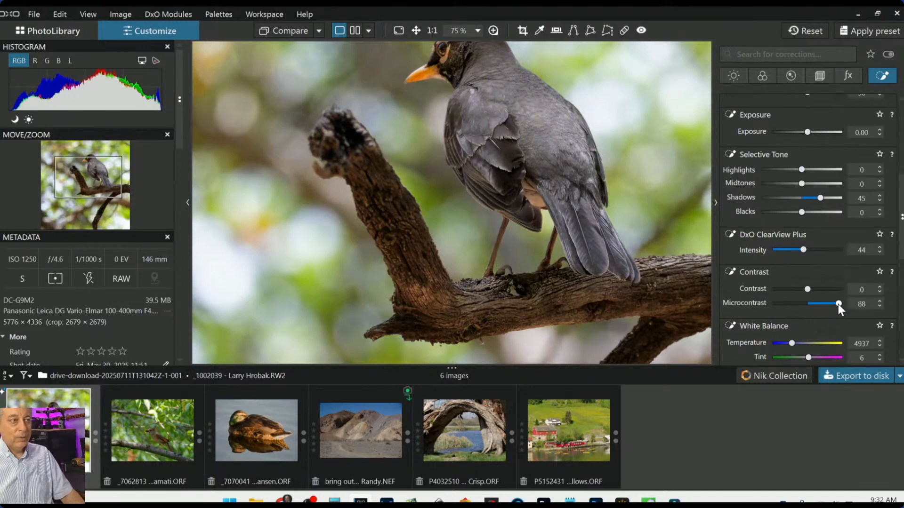
drag(838, 304, 832, 303)
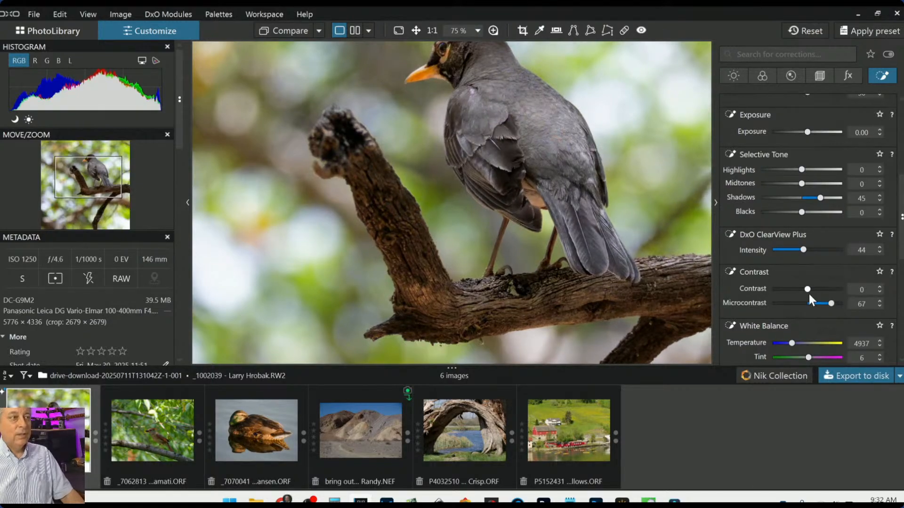
Deselect the feet mask and review the local adjustments across the whole bird and branch
scroll(803, 306, down, 2)
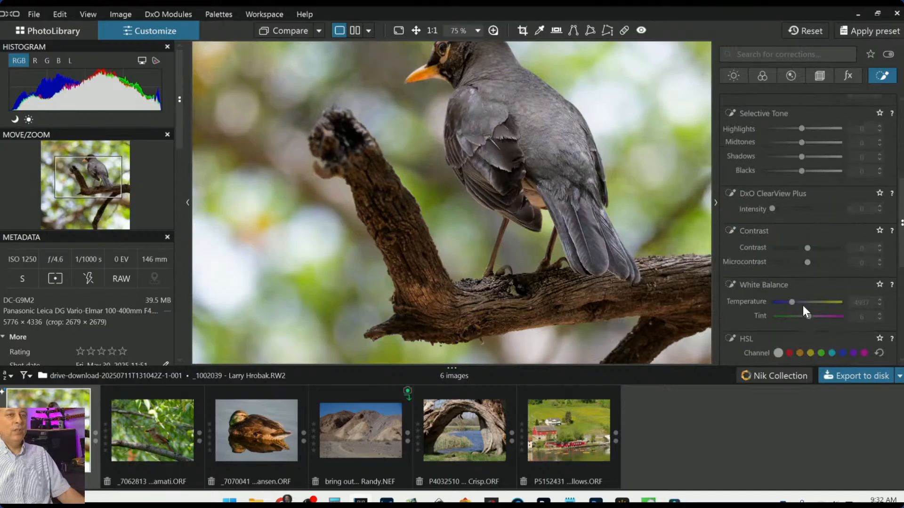
scroll(656, 229, down, 2)
scroll(656, 230, down, 1)
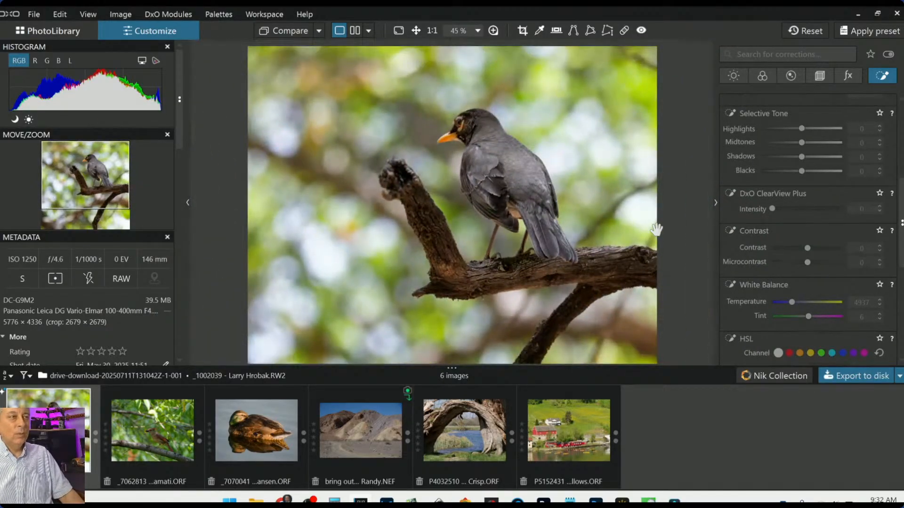
scroll(604, 281, down, 1)
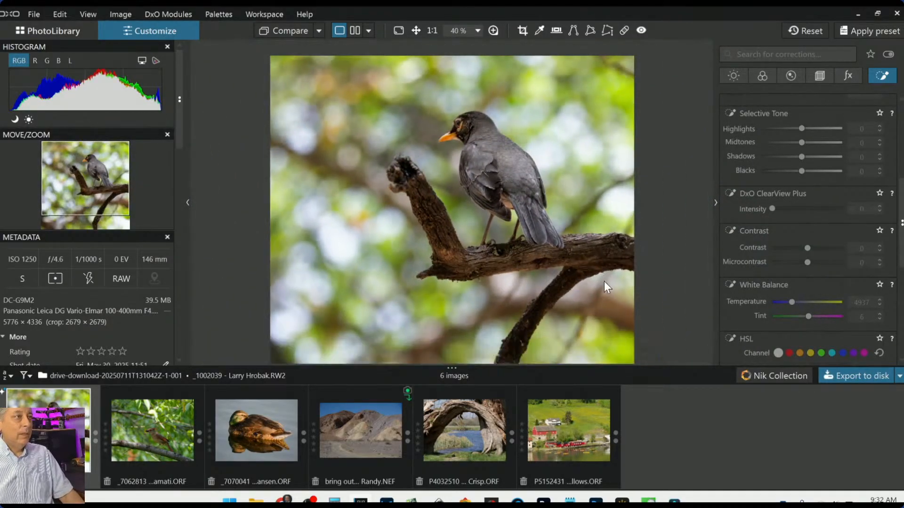
scroll(481, 89, up, 3)
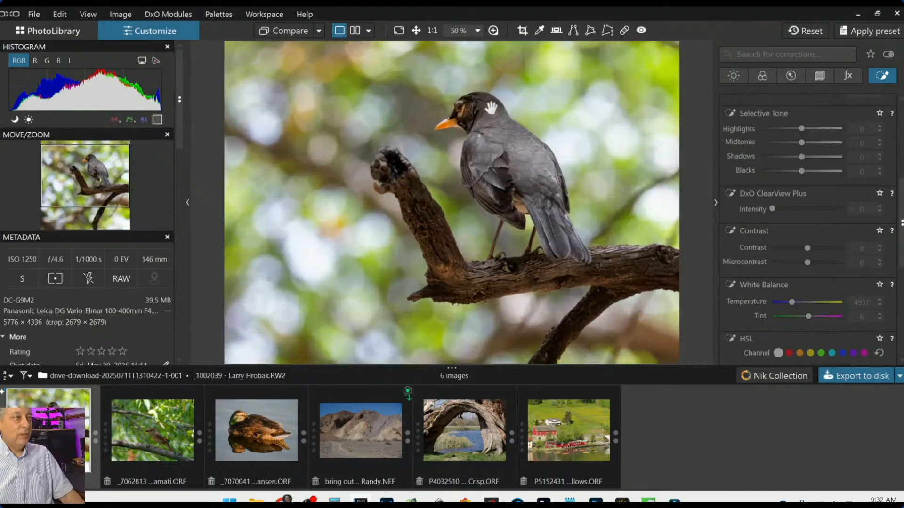
Examine the feather detail on the bird's back up close, including under the 400 % magnifier loupe
scroll(508, 123, up, 4)
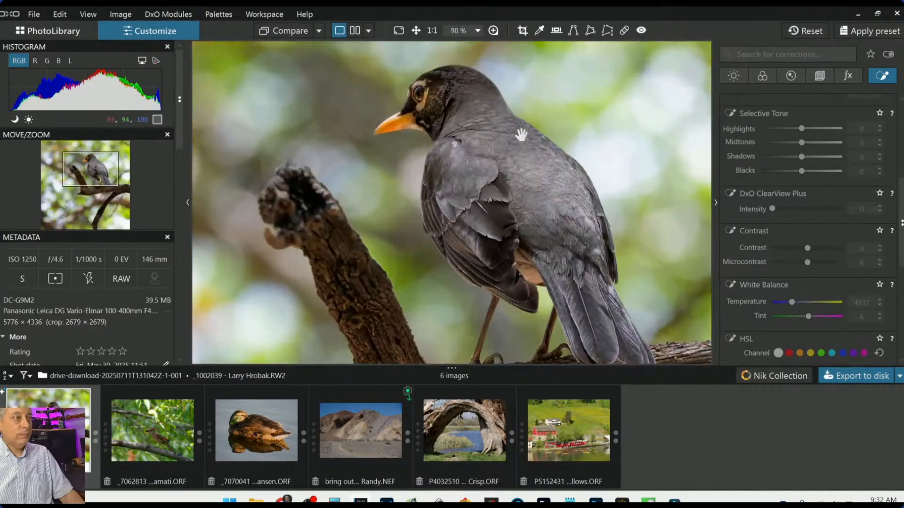
scroll(521, 135, up, 1)
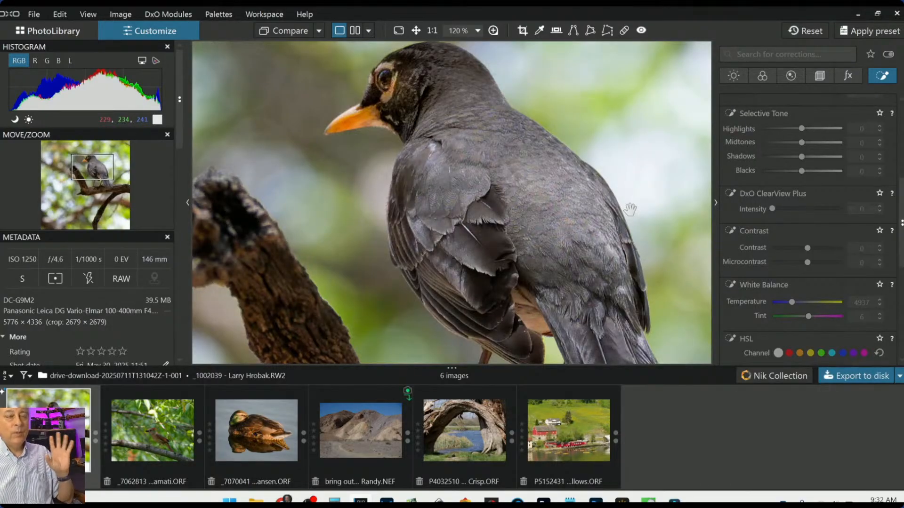
click(495, 36)
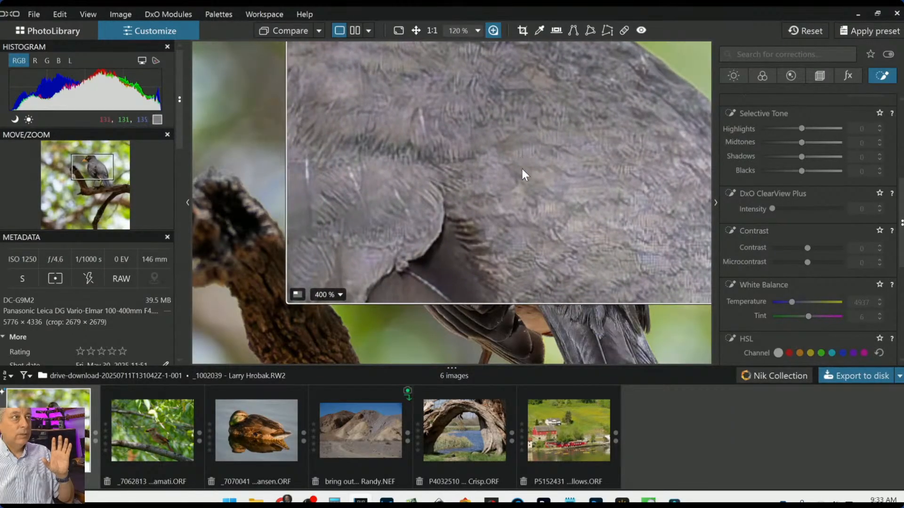
scroll(783, 304, down, 3)
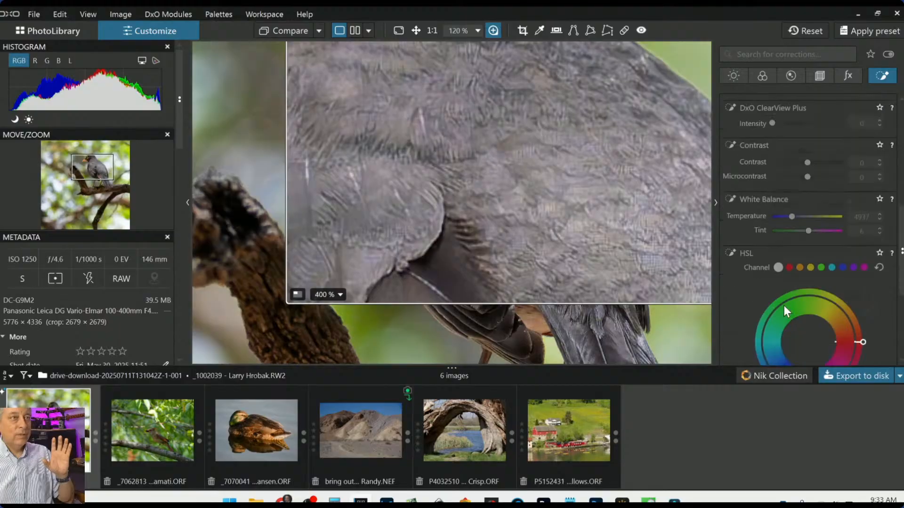
scroll(784, 304, up, 2)
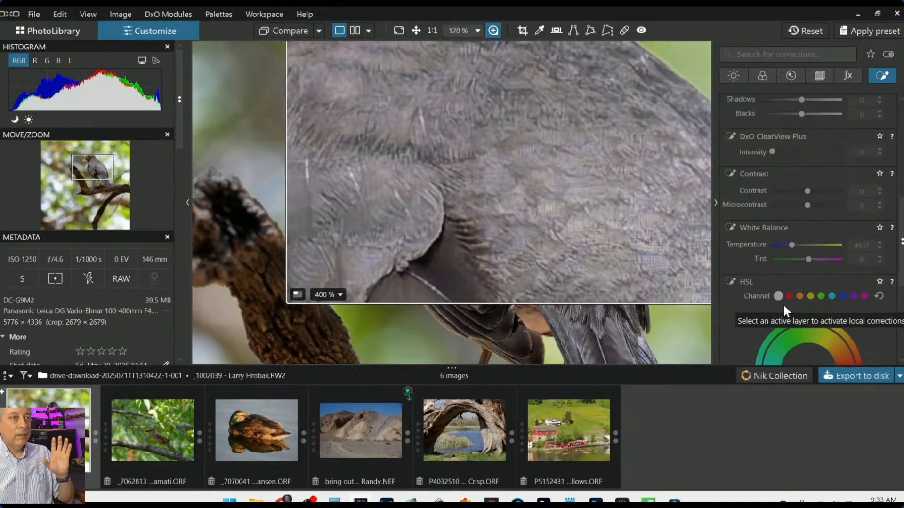
scroll(770, 291, up, 5)
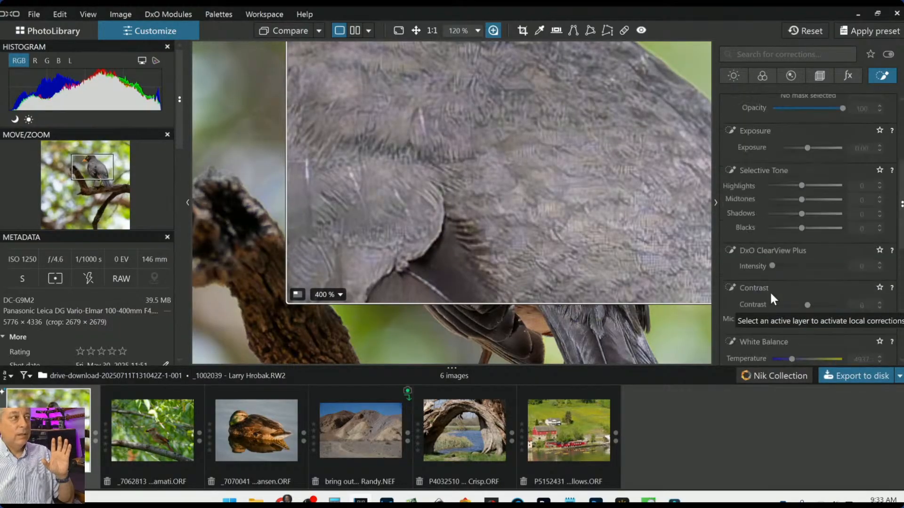
click(494, 30)
scroll(527, 199, down, 2)
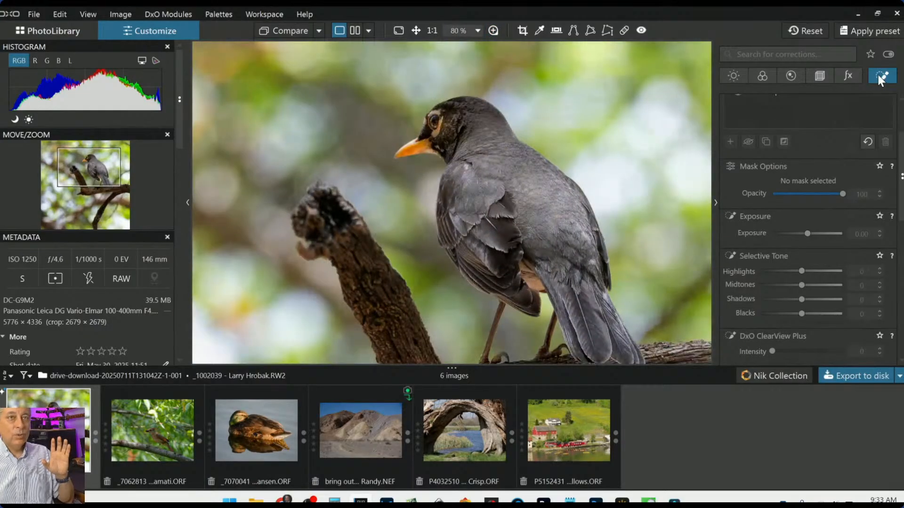
Create a new control-point mask on the bird's upper back, enlarge its area and add a second point on the lower back
scroll(817, 246, up, 2)
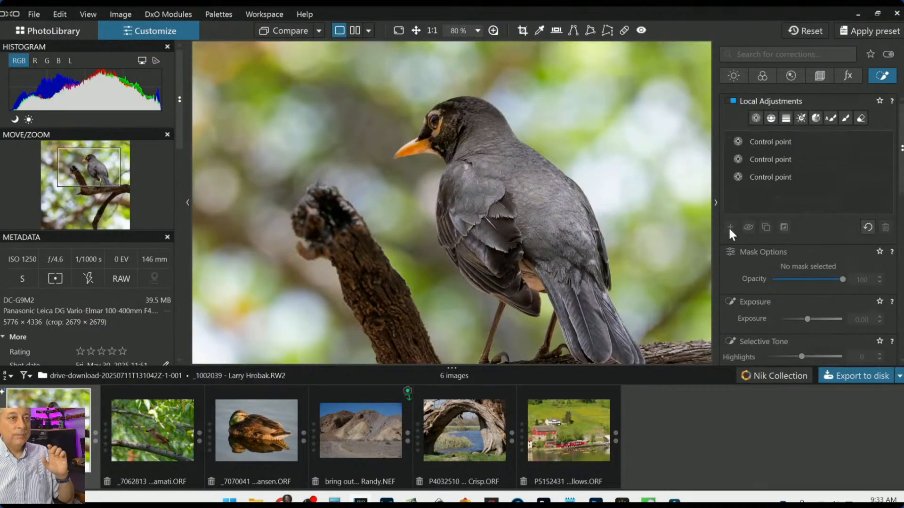
click(756, 117)
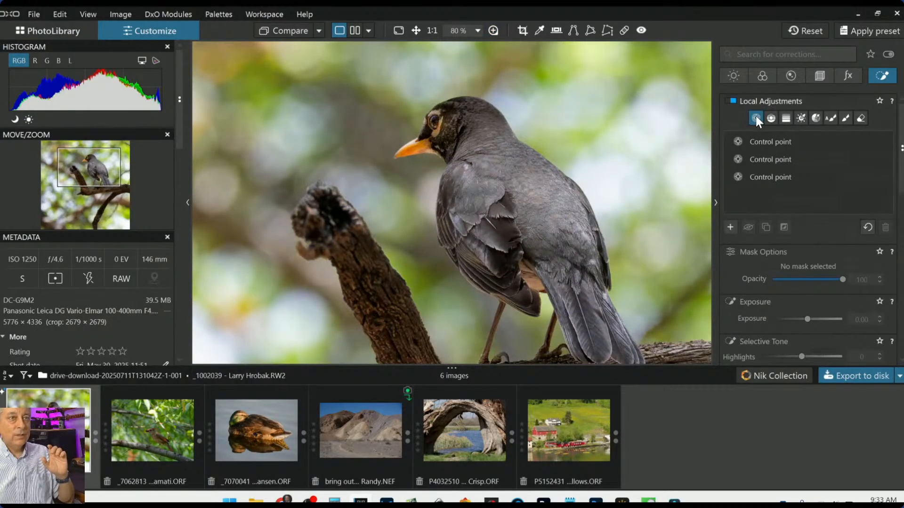
click(730, 227)
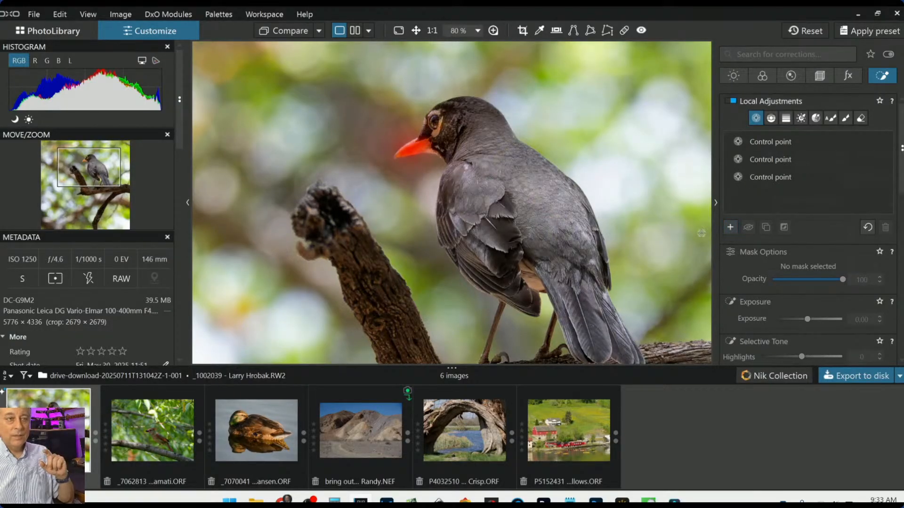
click(507, 178)
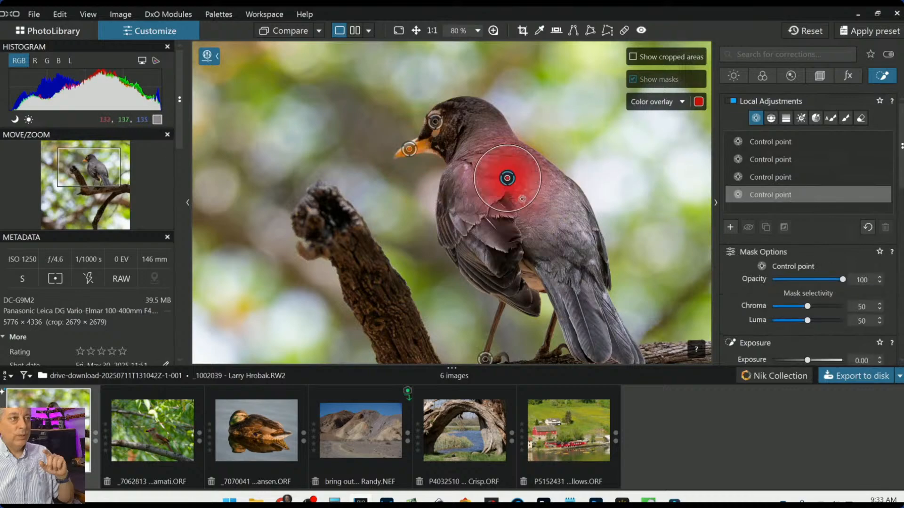
drag(509, 180, 529, 213)
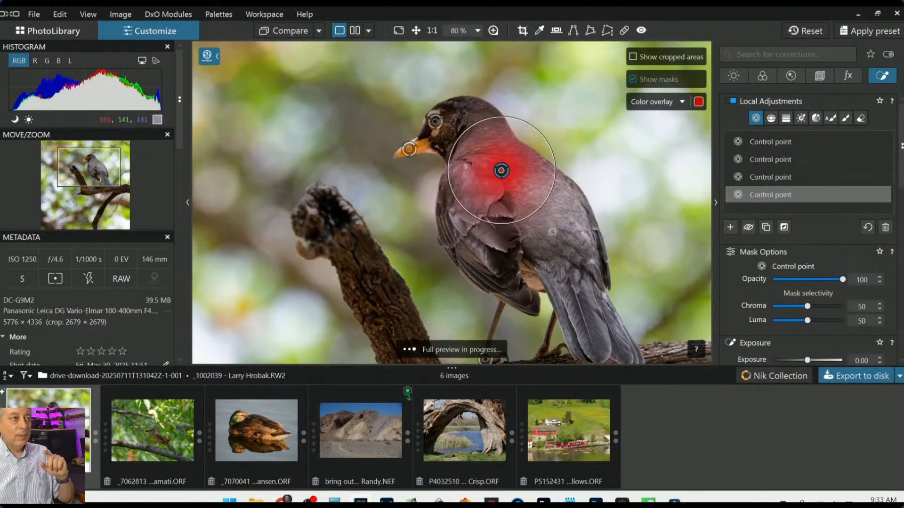
click(548, 219)
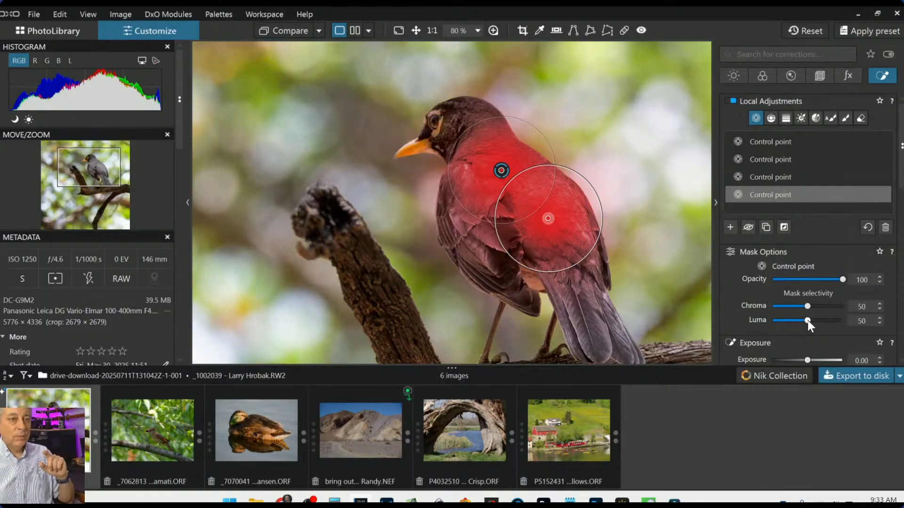
Extend the body mask with control points on the tail and wing, and set its selectivity to Chroma 55 and Luma 60
drag(807, 321, 810, 320)
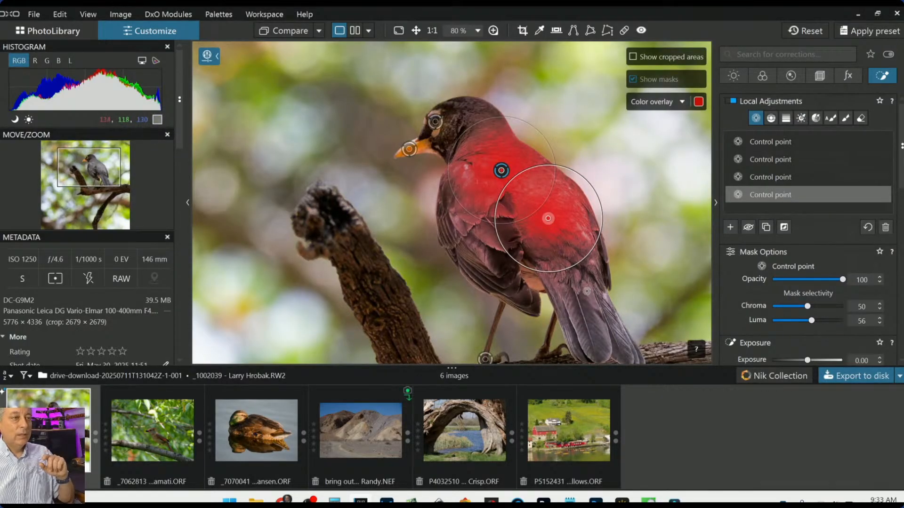
click(587, 296)
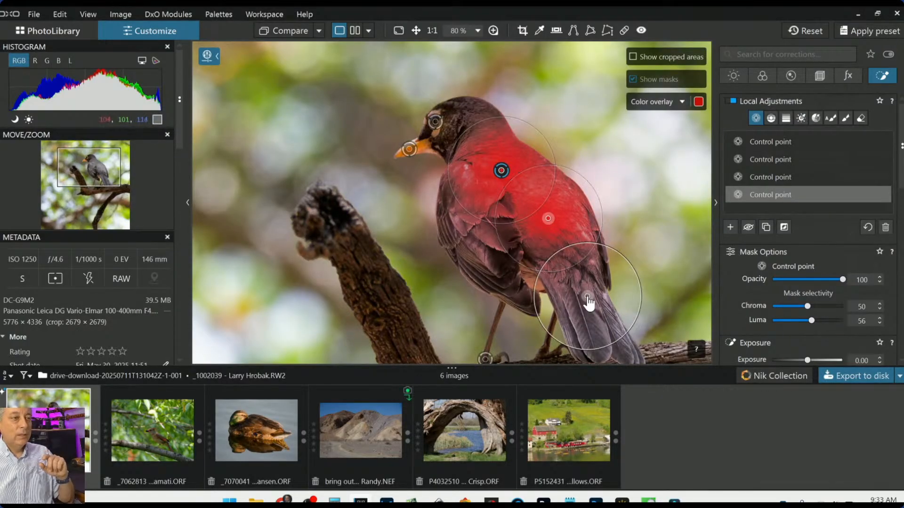
click(467, 230)
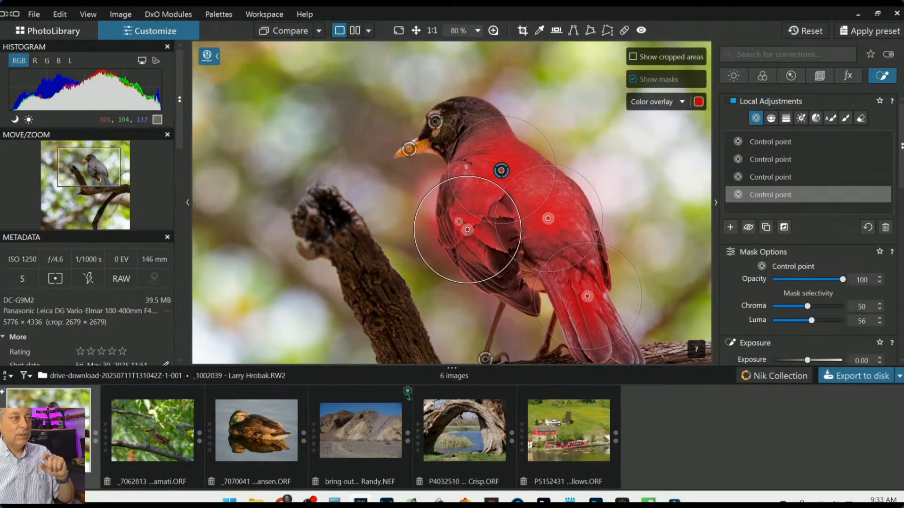
drag(467, 230, 480, 232)
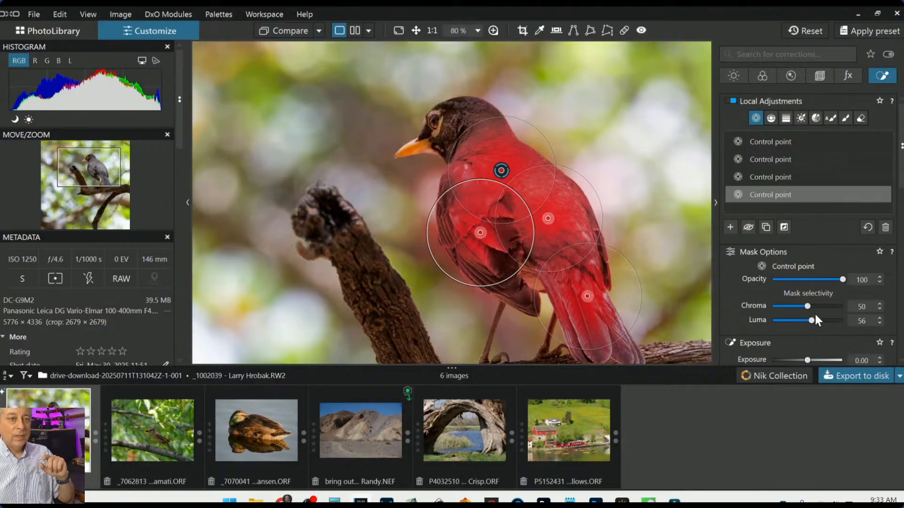
drag(808, 306, 815, 321)
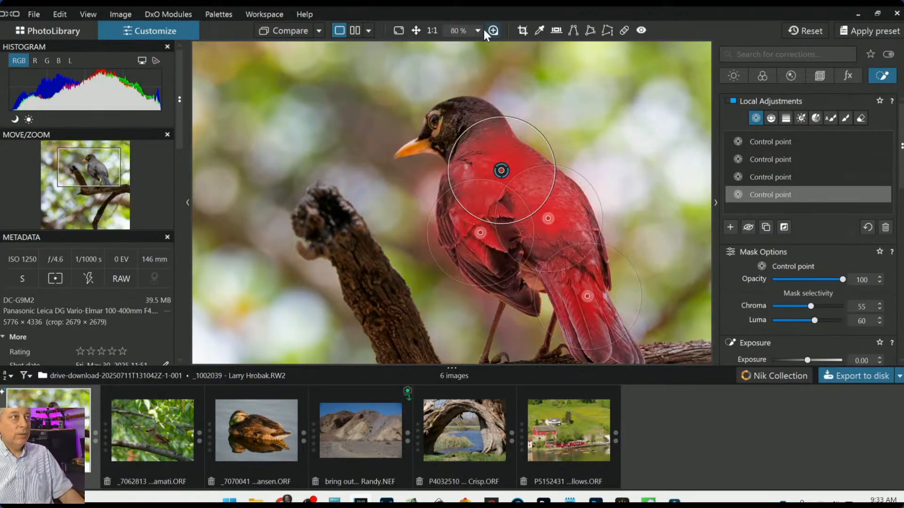
Bring out the feather texture in the body mask with DxO ClearView Plus intensity 13 and Microcontrast 47
scroll(828, 258, down, 2)
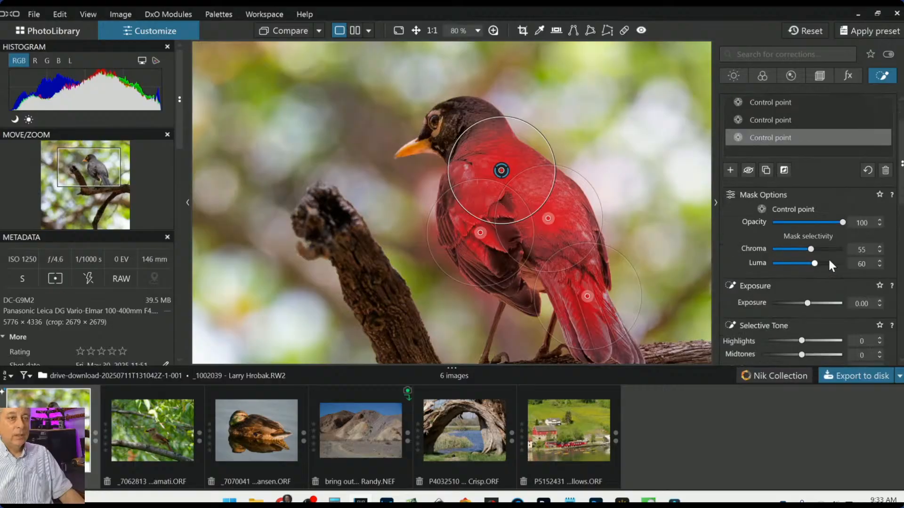
scroll(829, 260, down, 4)
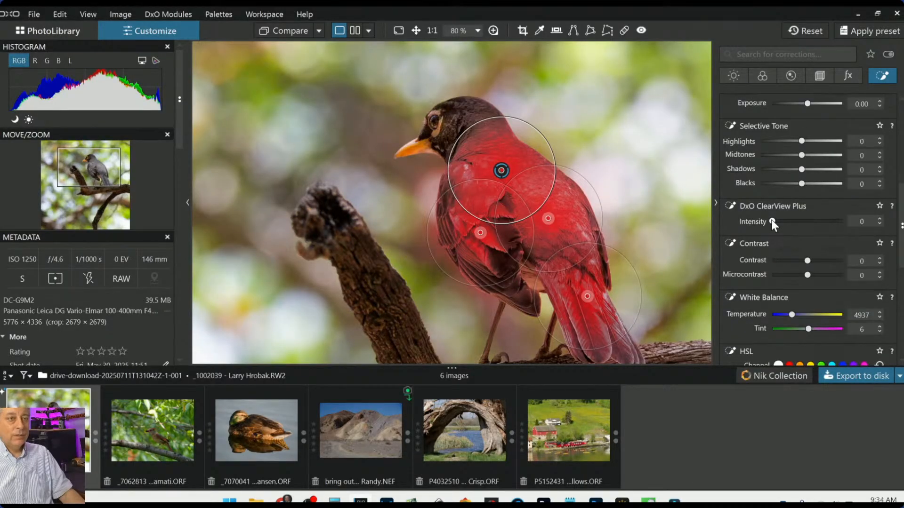
drag(772, 221, 778, 222)
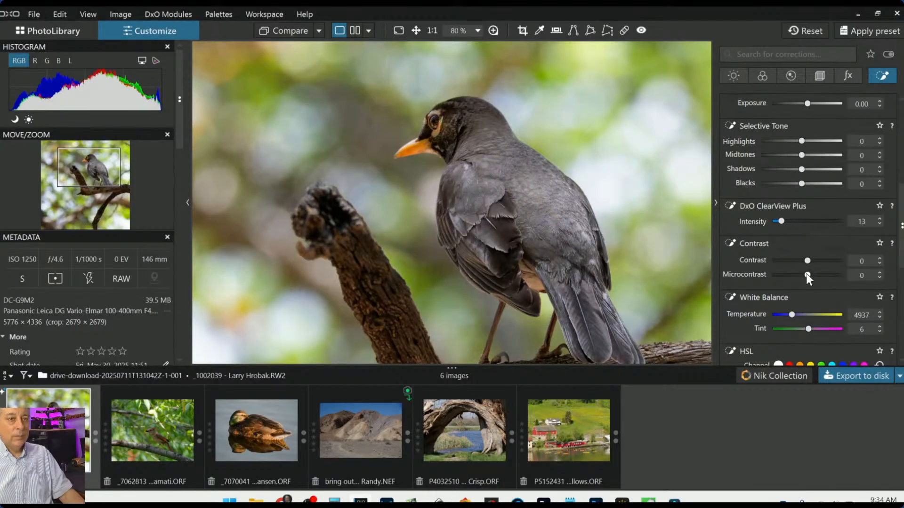
drag(808, 275, 824, 275)
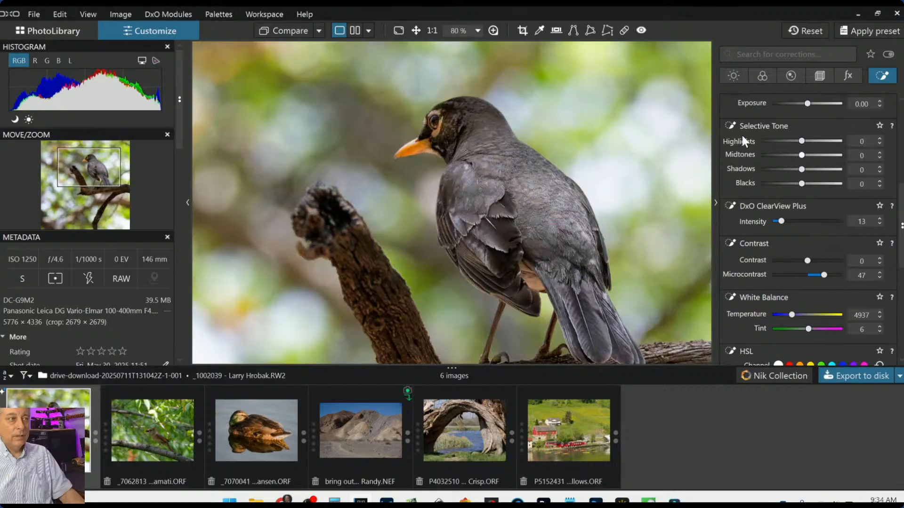
Magnify the wing feathers with the loupe and set the Lens Sharpness Optimization Global value to -0.33
click(493, 31)
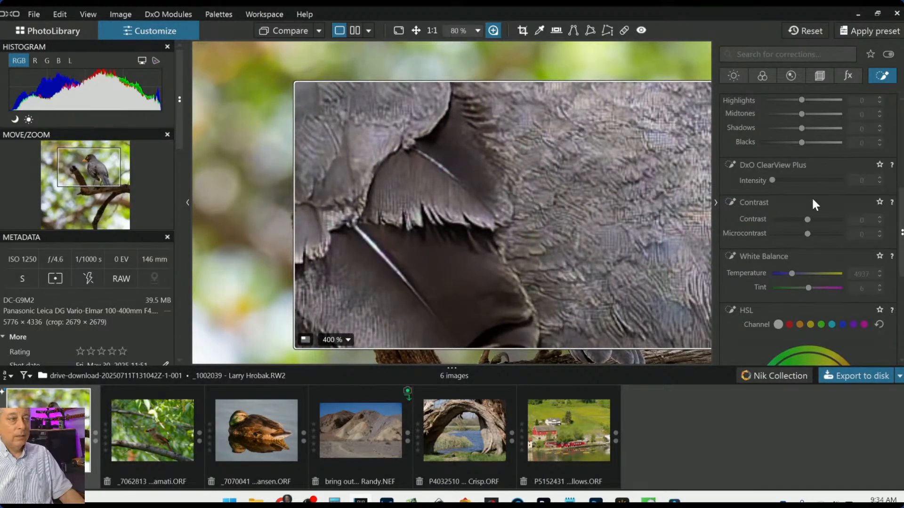
scroll(812, 203, up, 5)
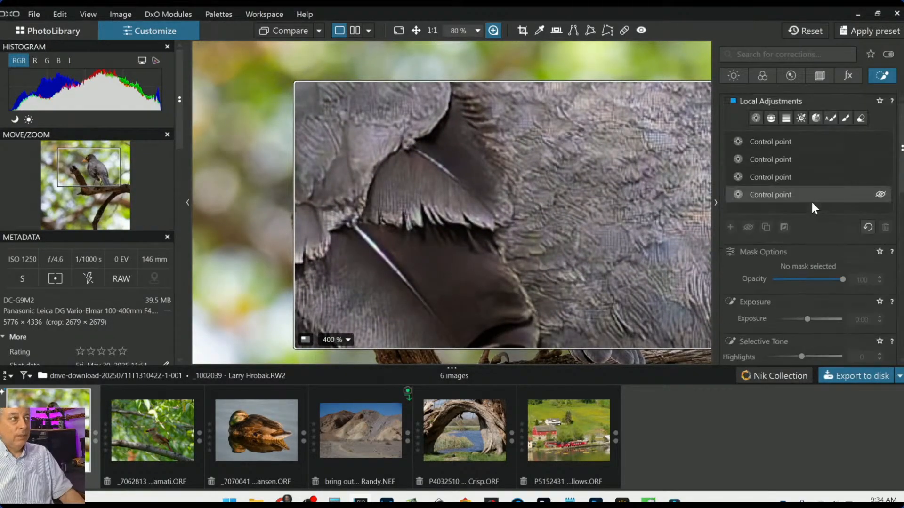
click(791, 77)
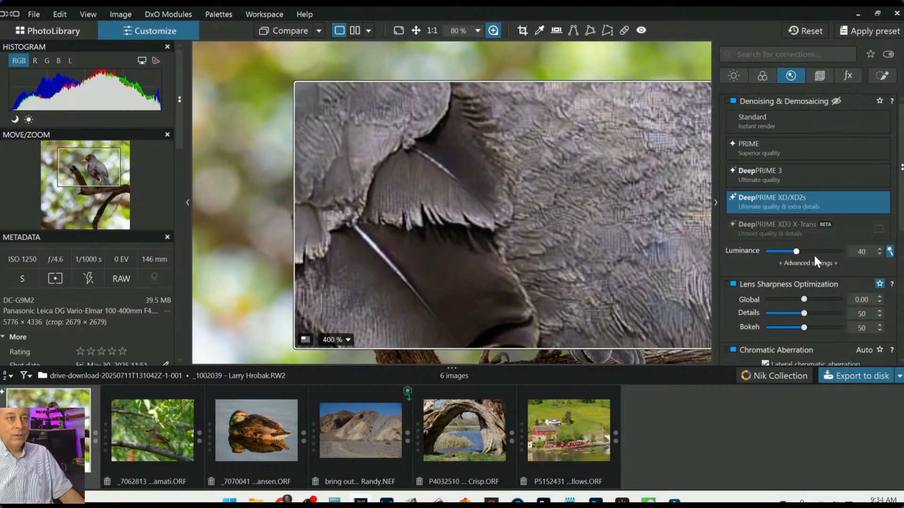
scroll(814, 278, down, 2)
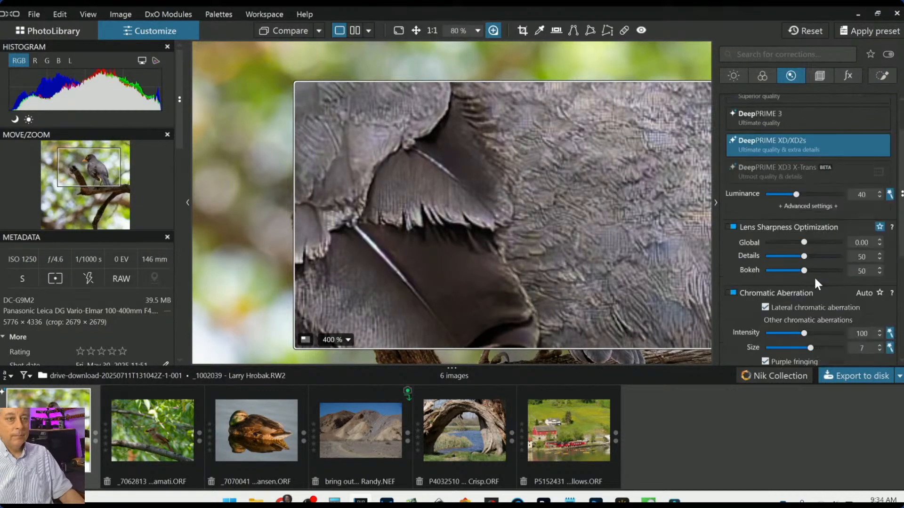
double_click(804, 242)
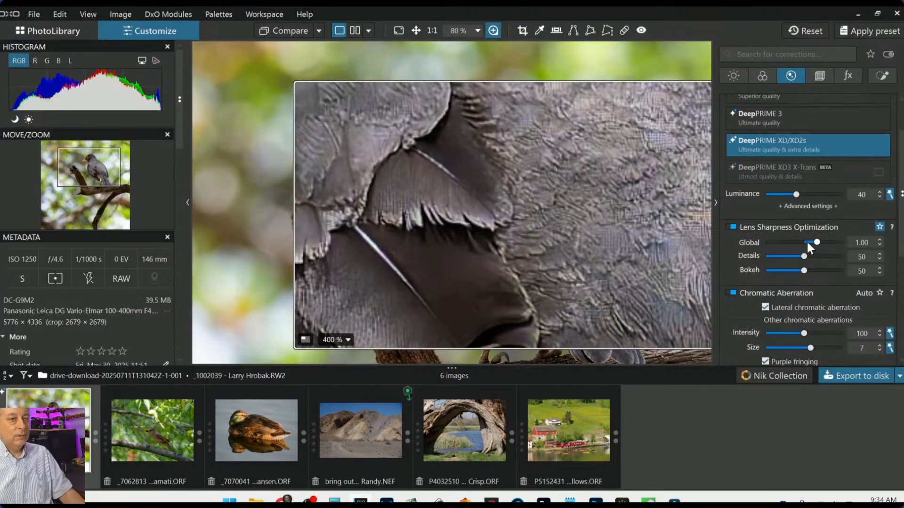
drag(816, 242, 800, 244)
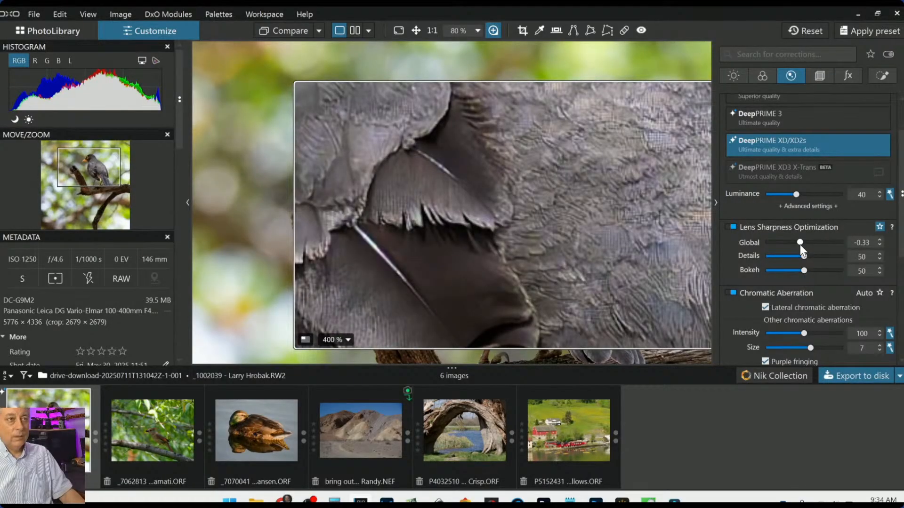
Set the DeepPRIME XD/XD2s denoising Luminance to 21 and the Lens Sharpness Optimization Global value to 0.39
click(782, 194)
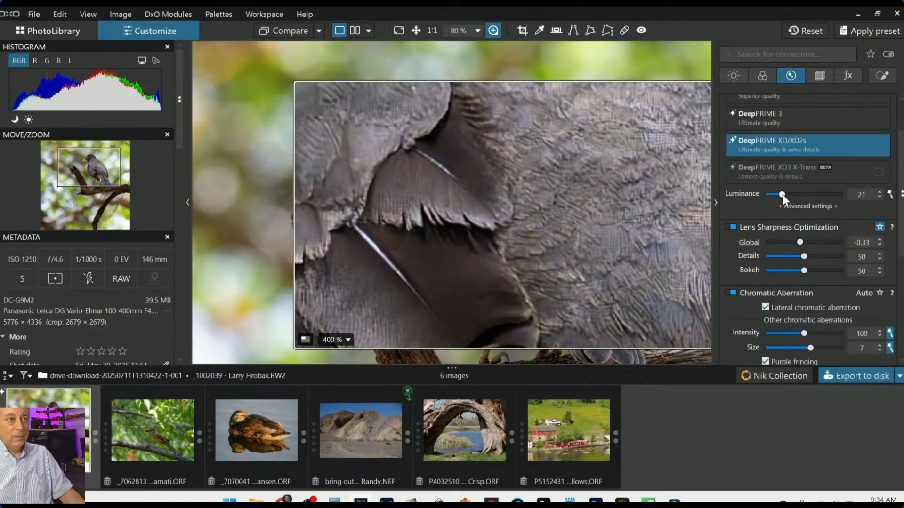
scroll(787, 211, up, 1)
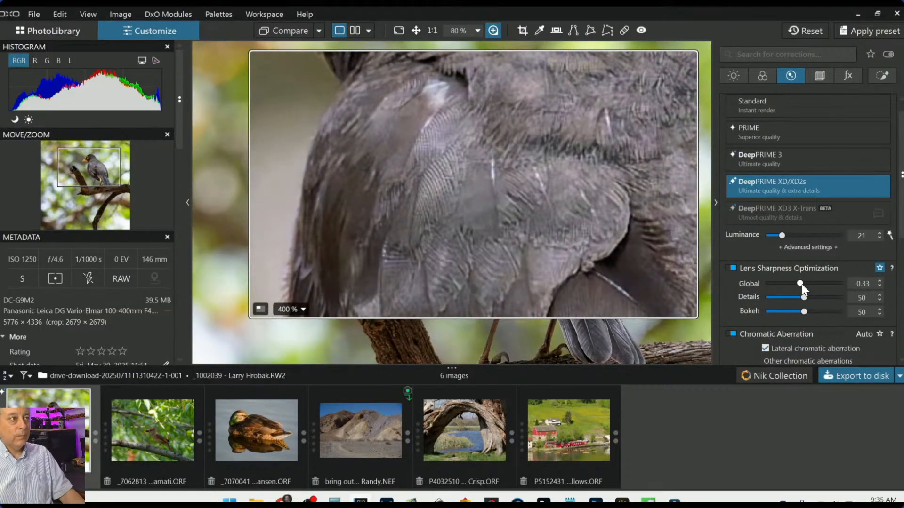
scroll(801, 283, up, 3)
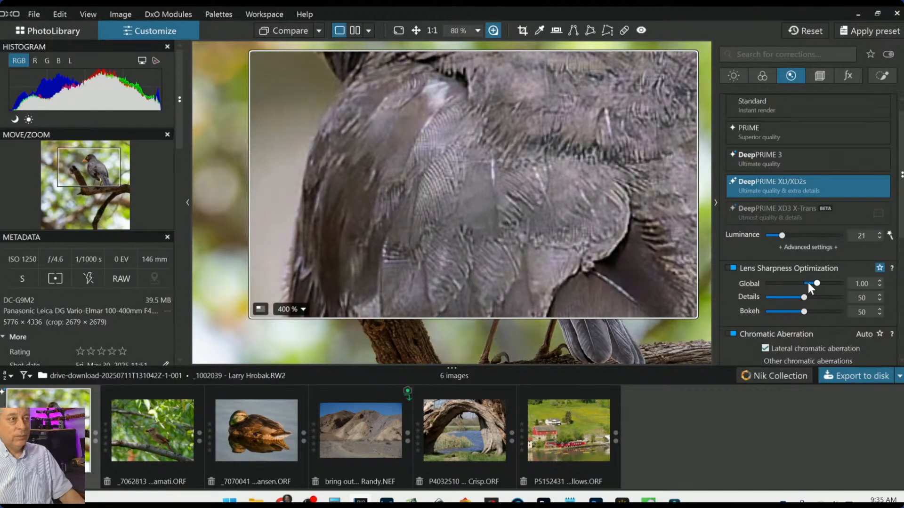
click(808, 283)
drag(808, 283, 809, 283)
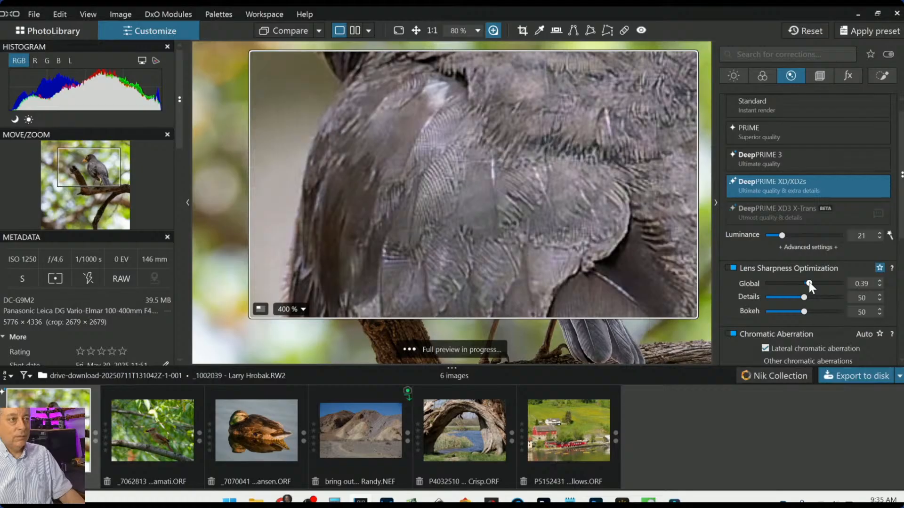
Enable Unsharp Mask with an Intensity of 49 and close the magnifying loupe to view the whole photo
scroll(736, 271, down, 2)
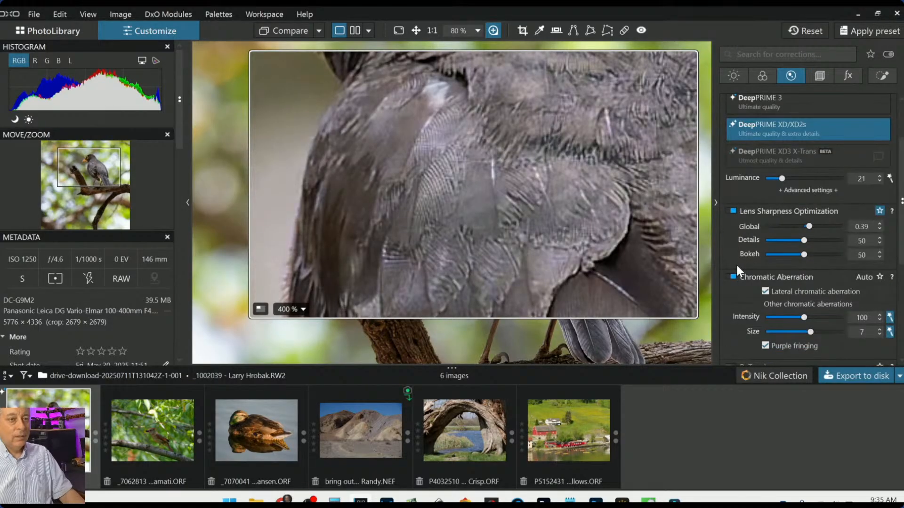
scroll(737, 268, down, 5)
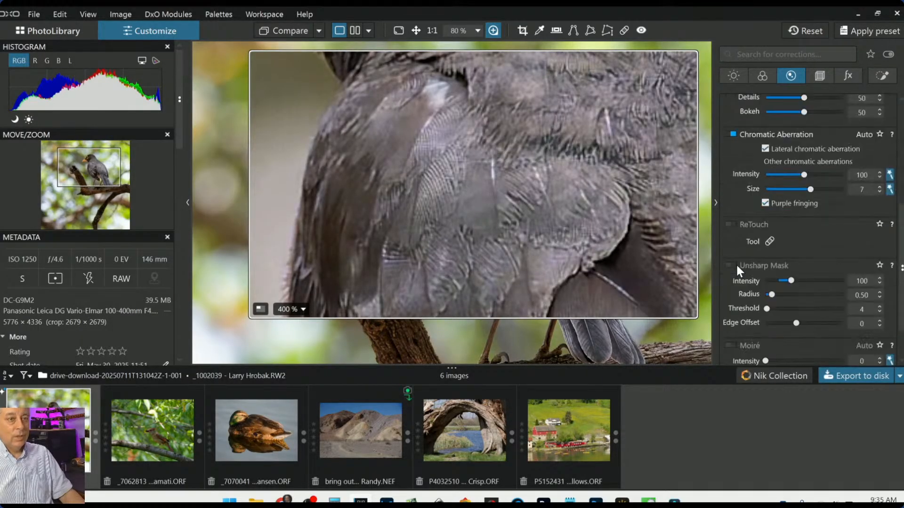
scroll(736, 271, down, 1)
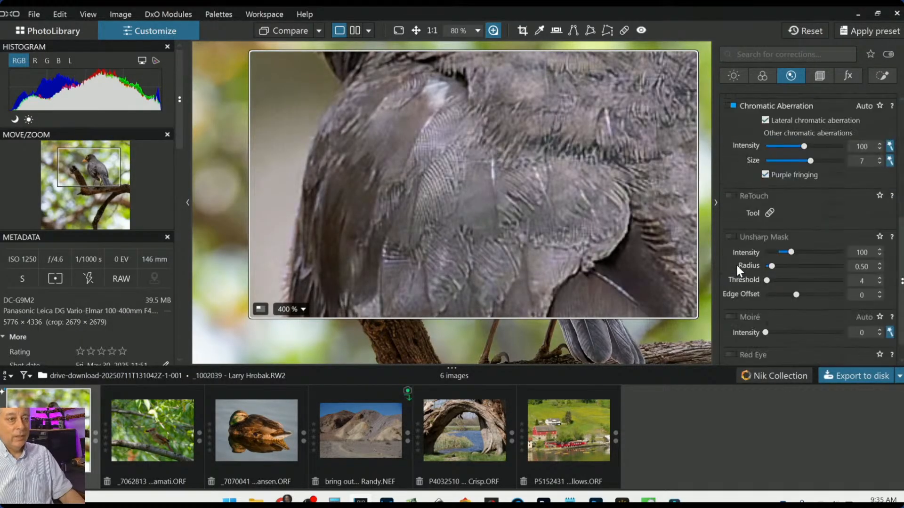
click(733, 236)
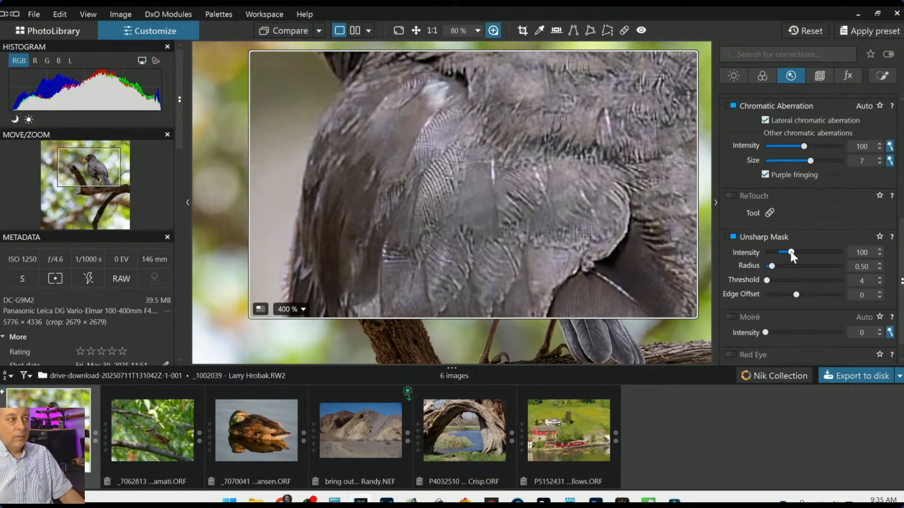
drag(790, 253, 784, 251)
click(493, 30)
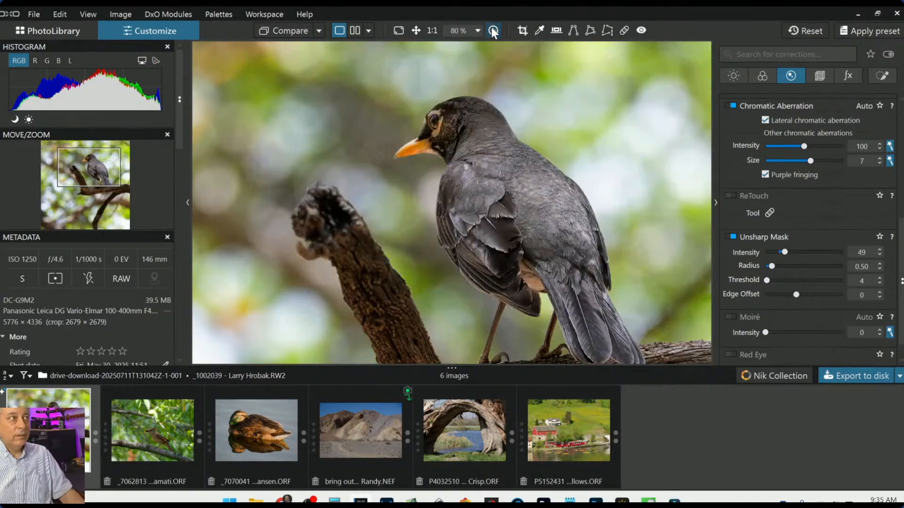
scroll(655, 265, down, 2)
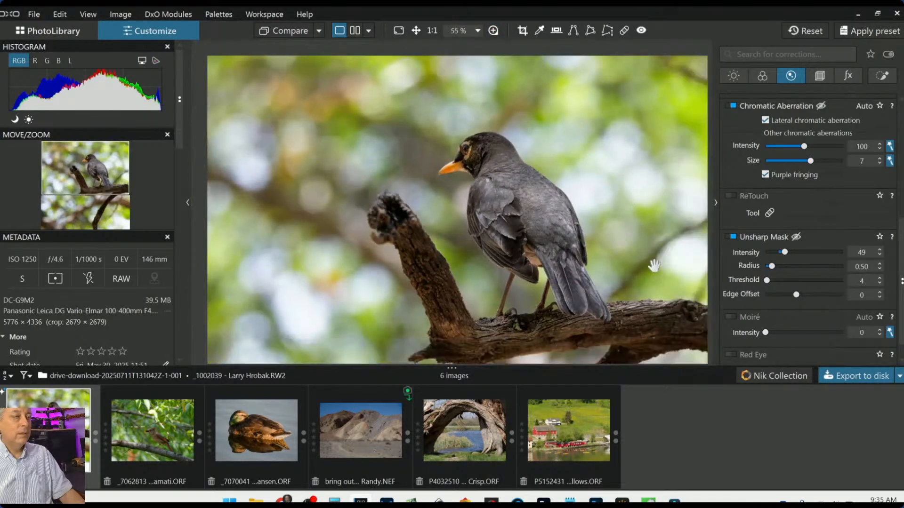
scroll(655, 265, down, 1)
scroll(654, 265, down, 1)
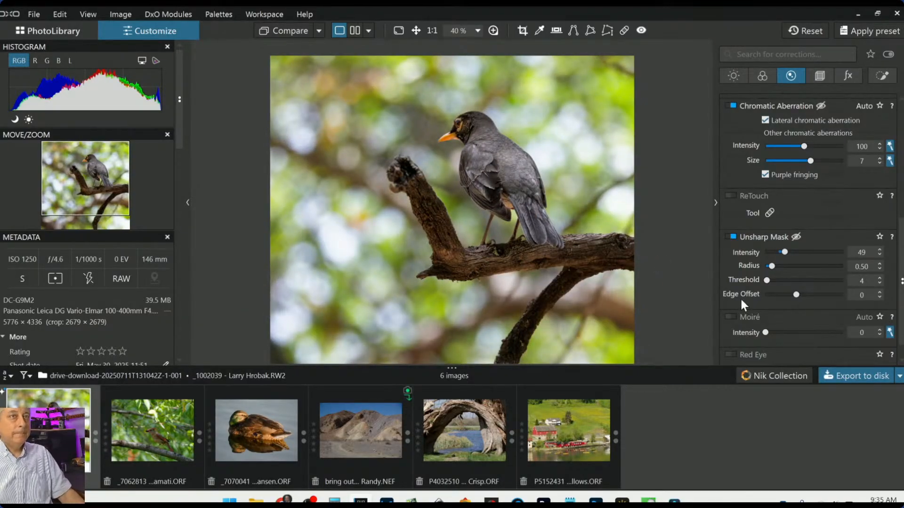
Add a control line local adjustment over the blurred background, sampling the bright area beside the branch and aiming the gradient towards the bird
scroll(769, 300, up, 2)
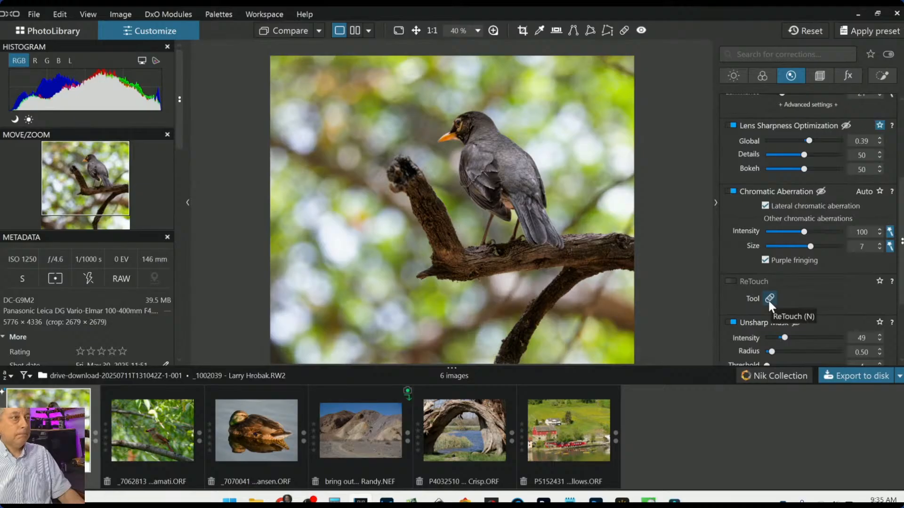
scroll(769, 302, up, 1)
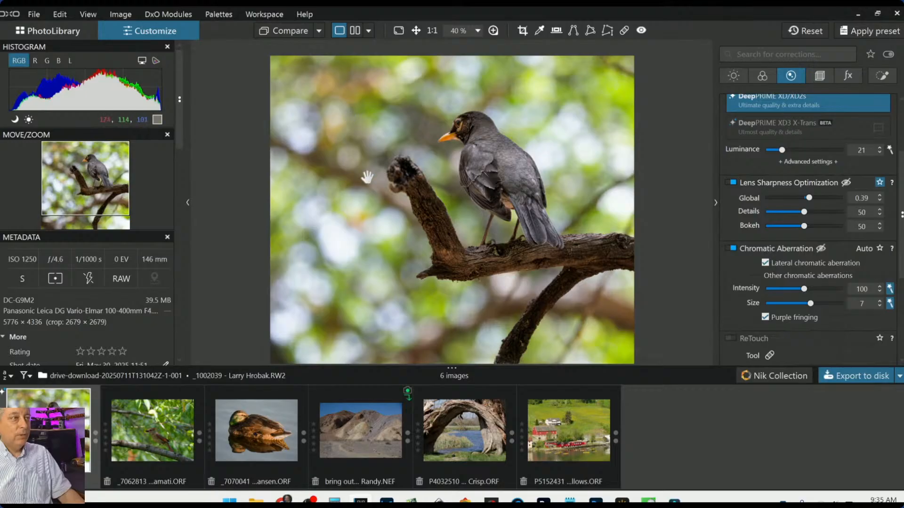
scroll(847, 252, up, 2)
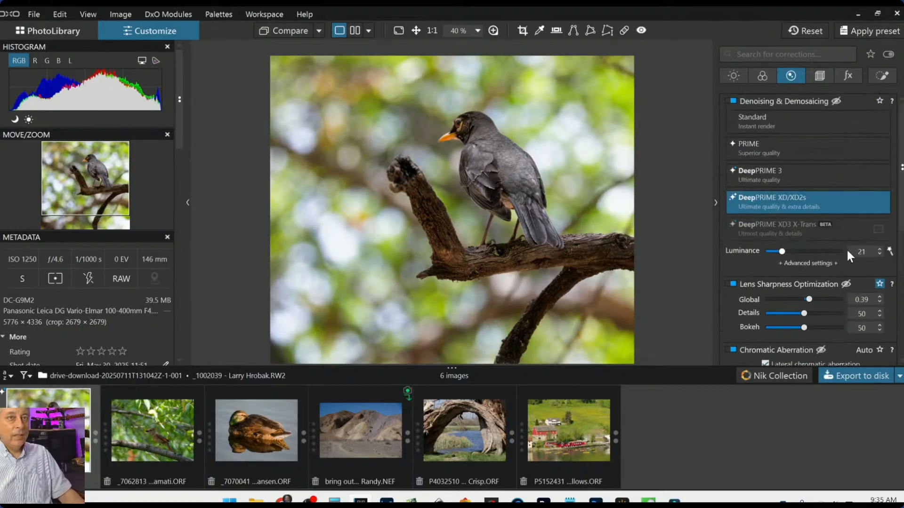
click(893, 77)
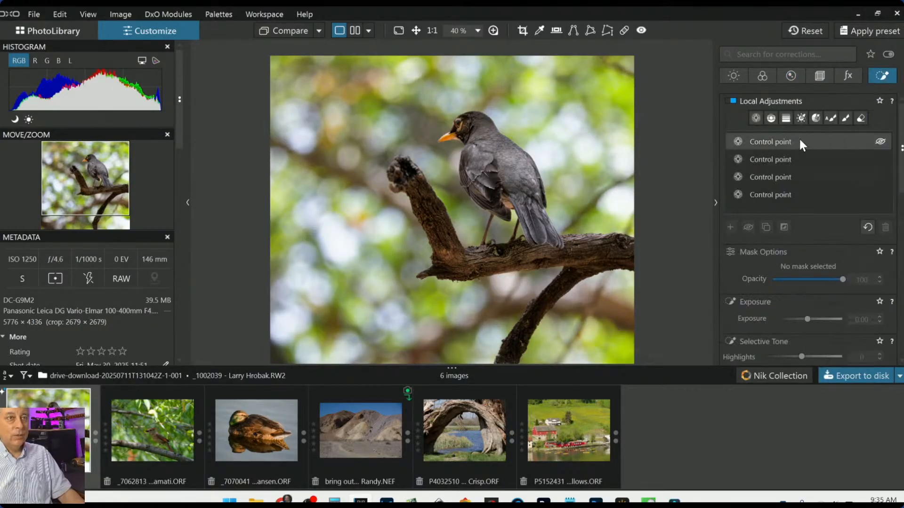
click(752, 122)
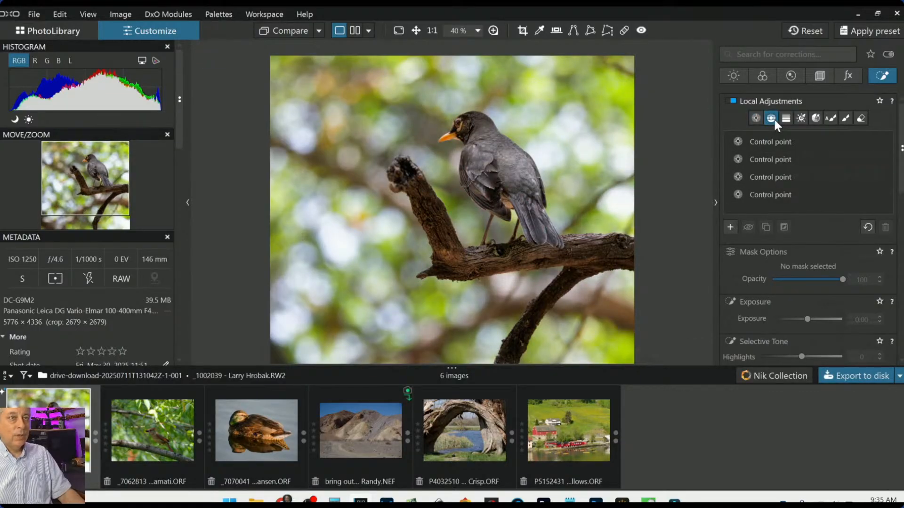
drag(341, 252, 457, 179)
key(m)
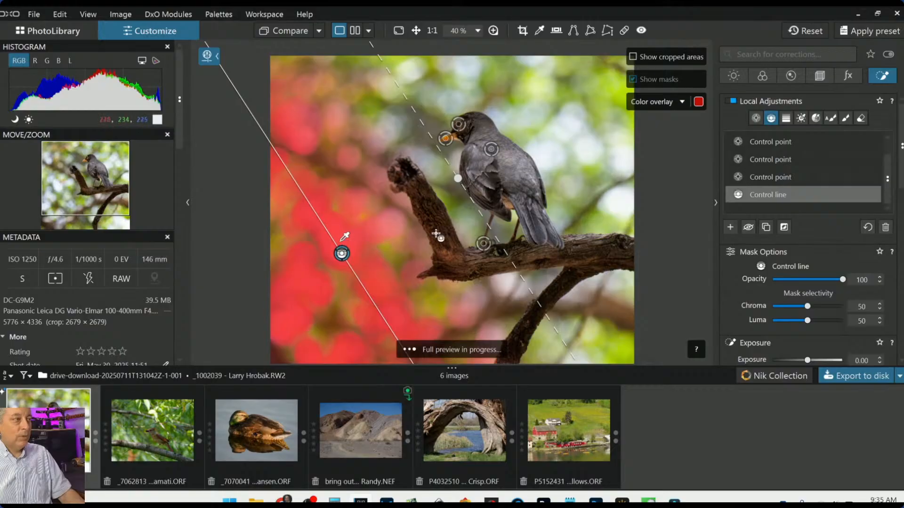
Set the control line's Highlights to -43, shift its gradient outward away from the bird, and set its Chroma selectivity to 60
scroll(787, 331, down, 3)
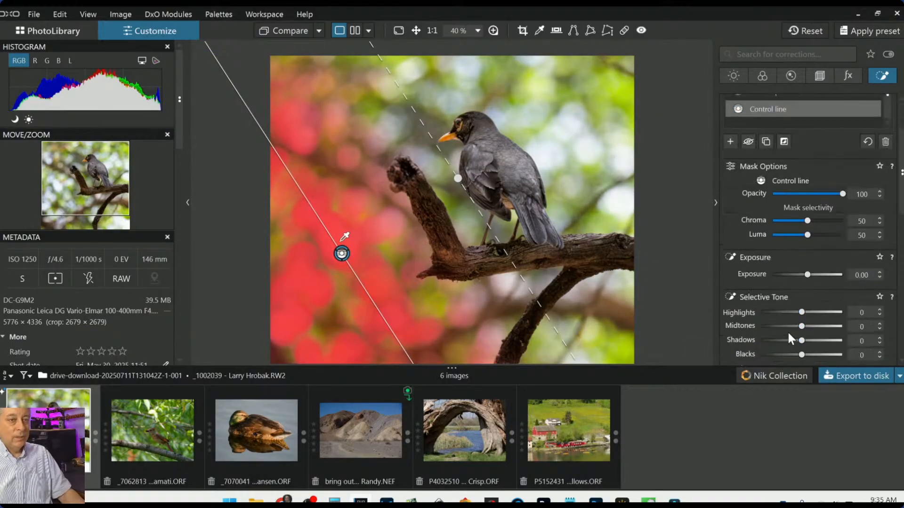
drag(787, 312, 775, 312)
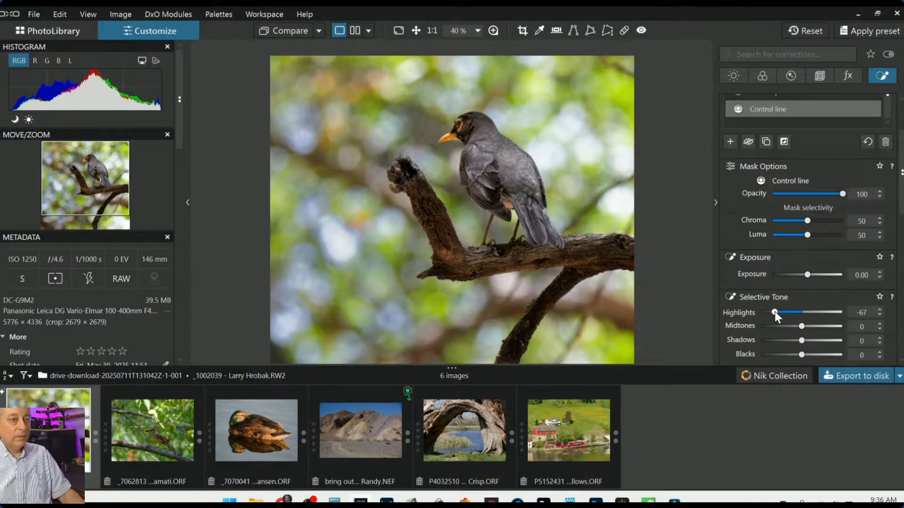
drag(775, 312, 783, 309)
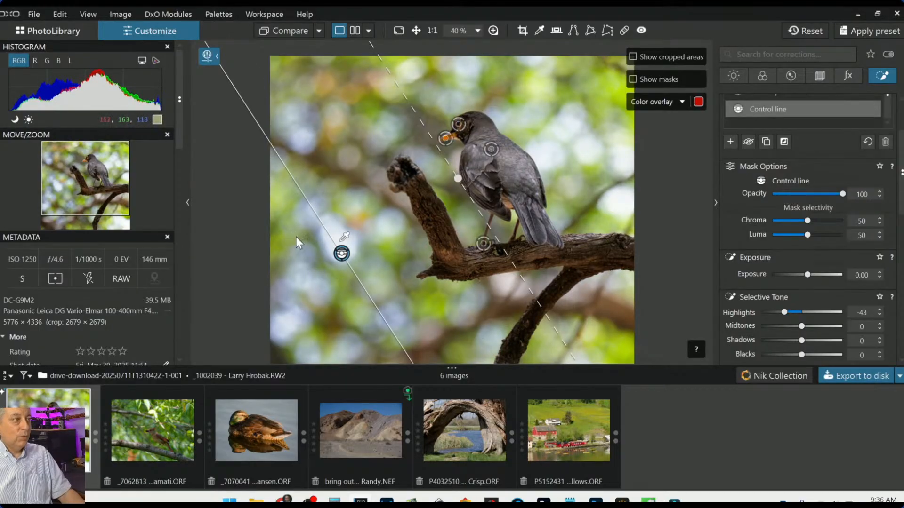
drag(292, 237, 437, 142)
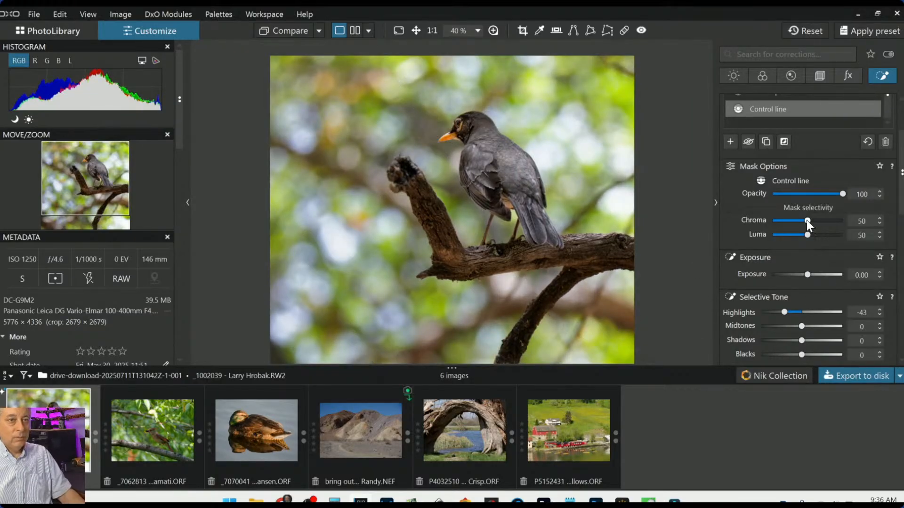
scroll(806, 219, up, 2)
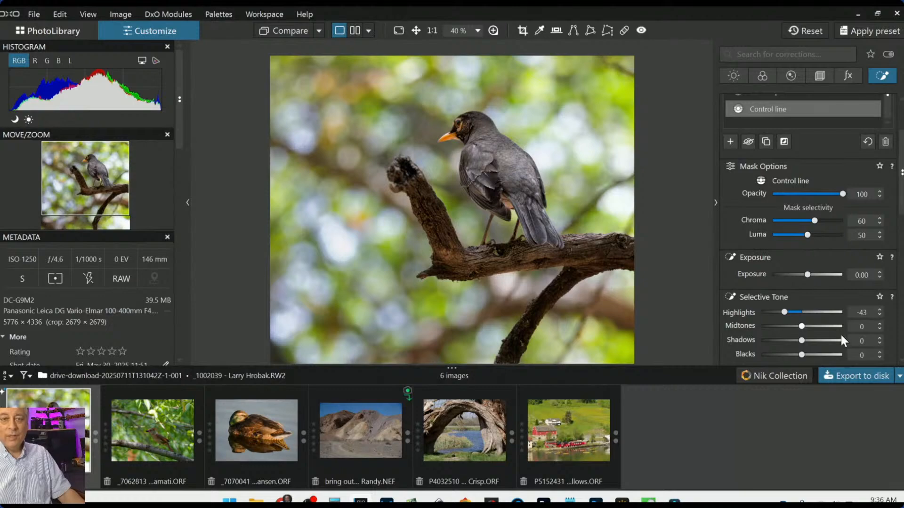
Darken the background through the control line with Highlights -2, Midtones -10, Shadows -21 and Blacks -36
scroll(831, 332, down, 2)
scroll(829, 328, down, 1)
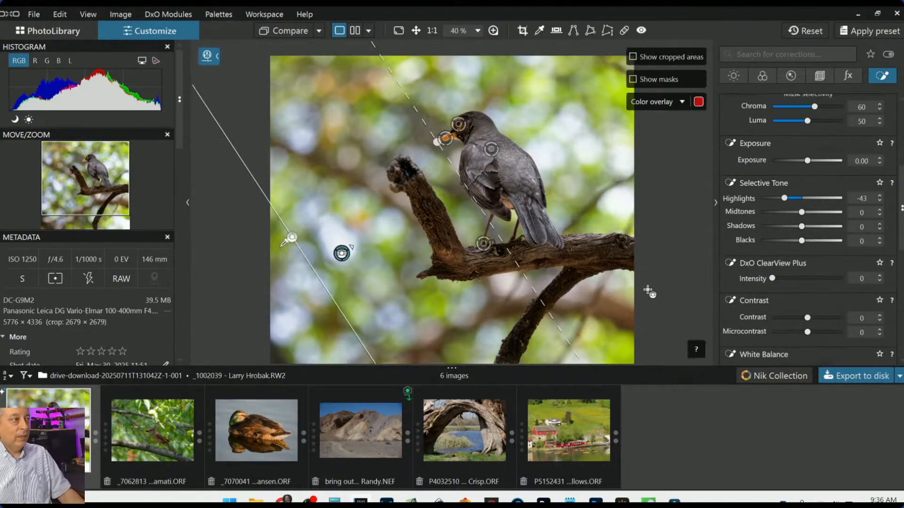
drag(803, 240, 792, 241)
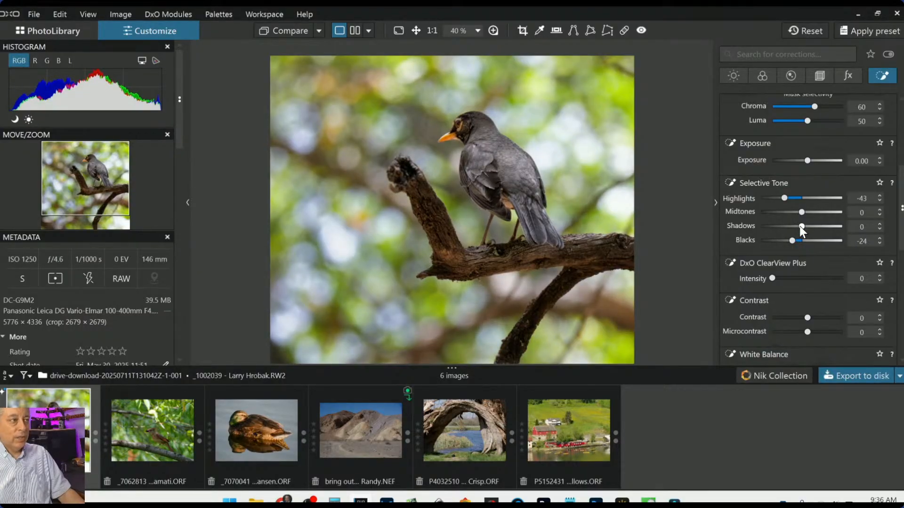
drag(800, 226, 792, 240)
drag(785, 198, 793, 227)
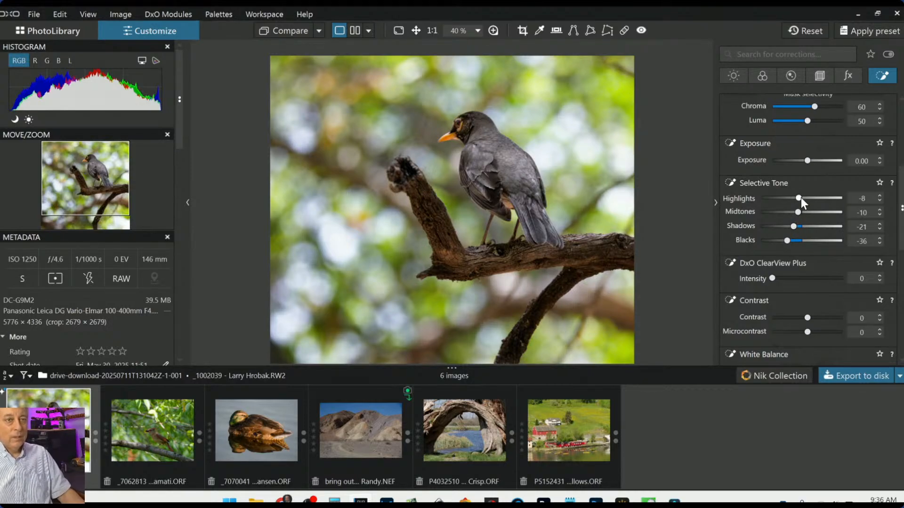
drag(800, 198, 776, 199)
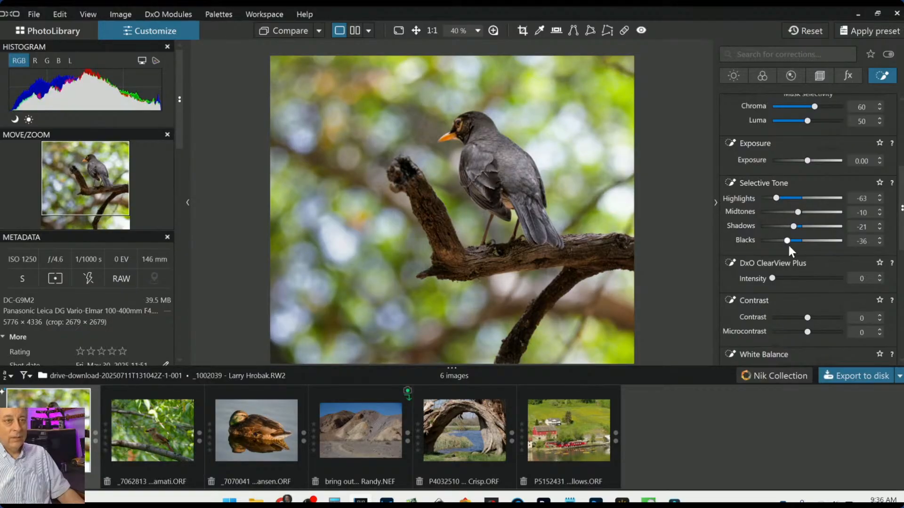
drag(778, 198, 801, 202)
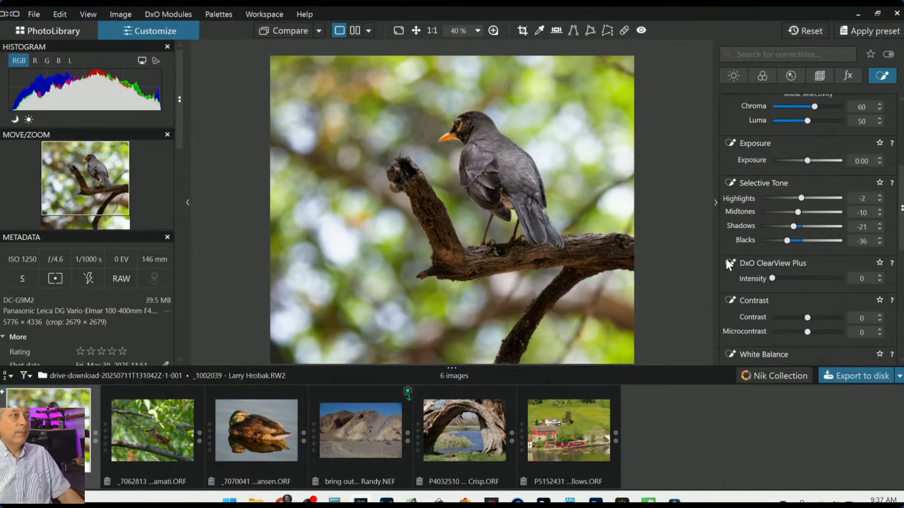
Brighten the bird's head through its existing control point with Shadows 99 and Midtones 30, then deselect the mask
scroll(732, 246, up, 2)
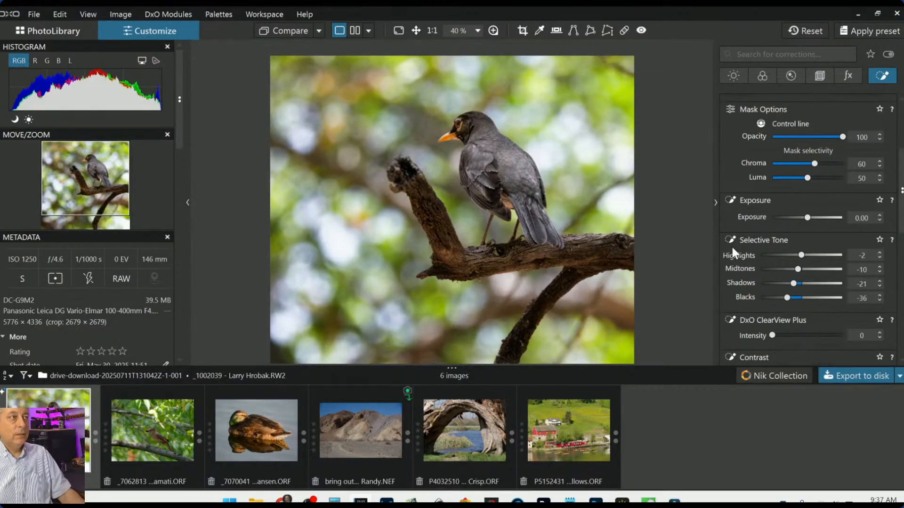
mouse_move(469, 142)
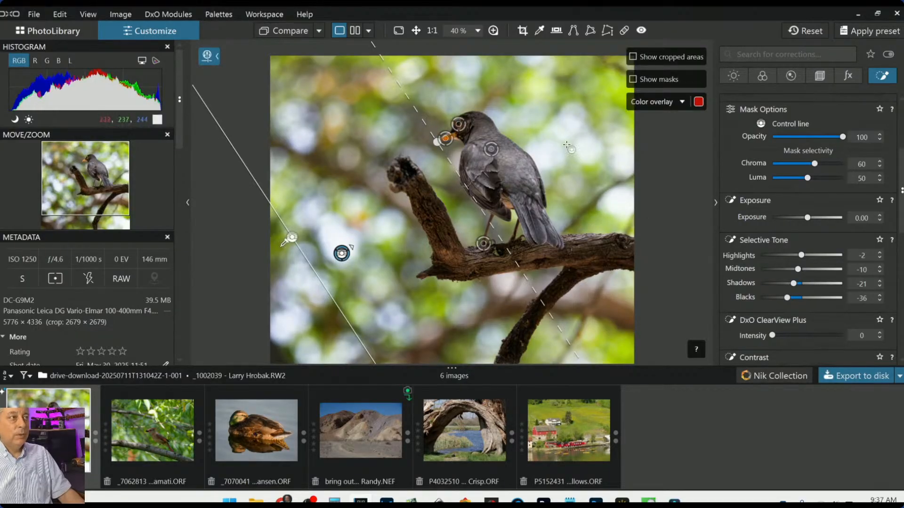
scroll(877, 152, up, 4)
mouse_move(843, 179)
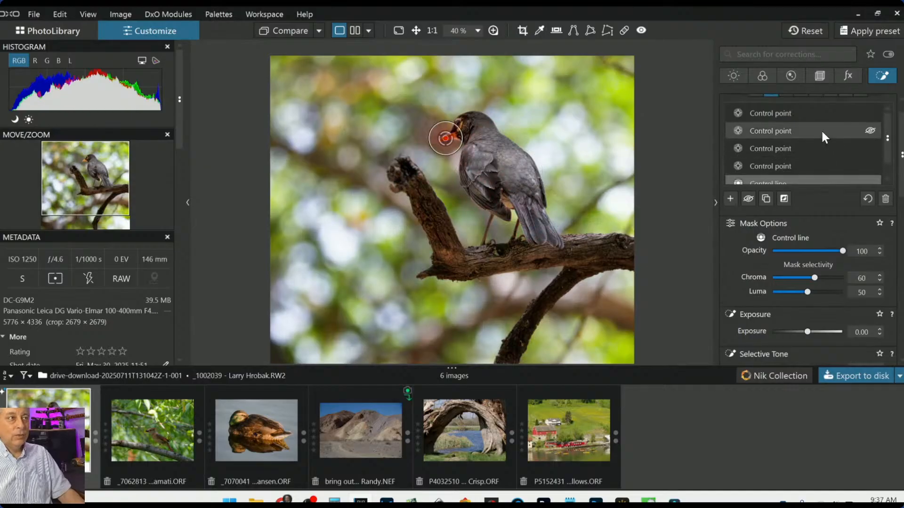
mouse_move(823, 118)
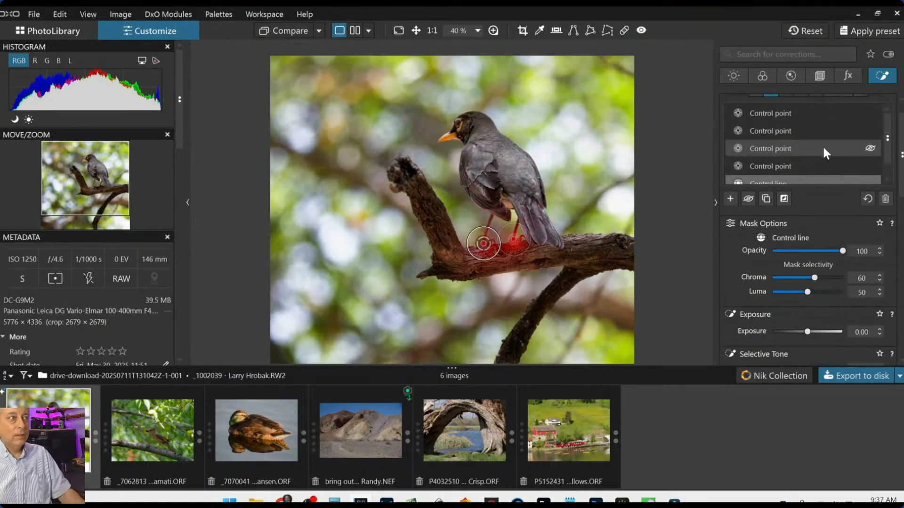
click(824, 111)
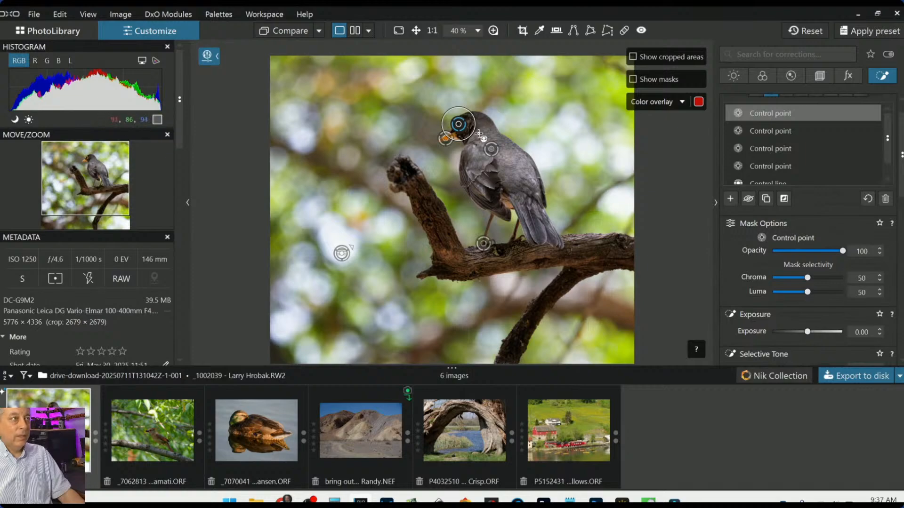
drag(479, 135, 486, 138)
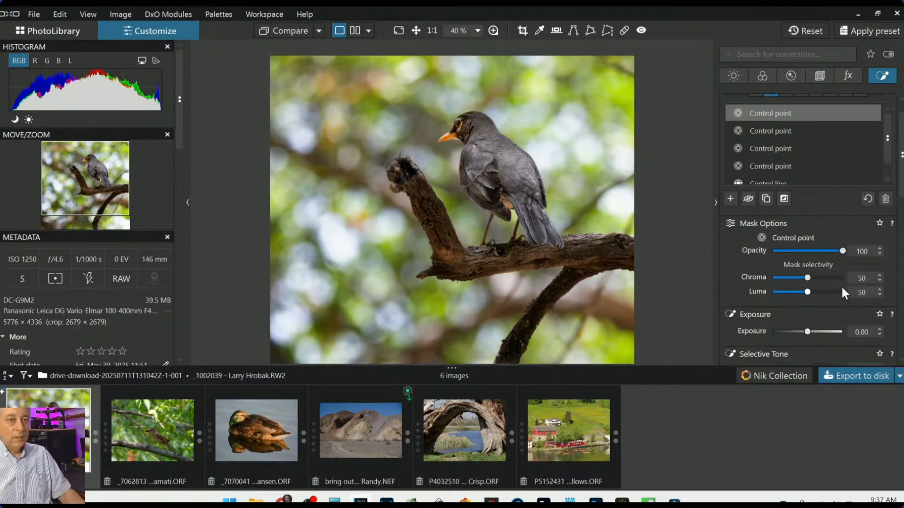
scroll(822, 305, down, 3)
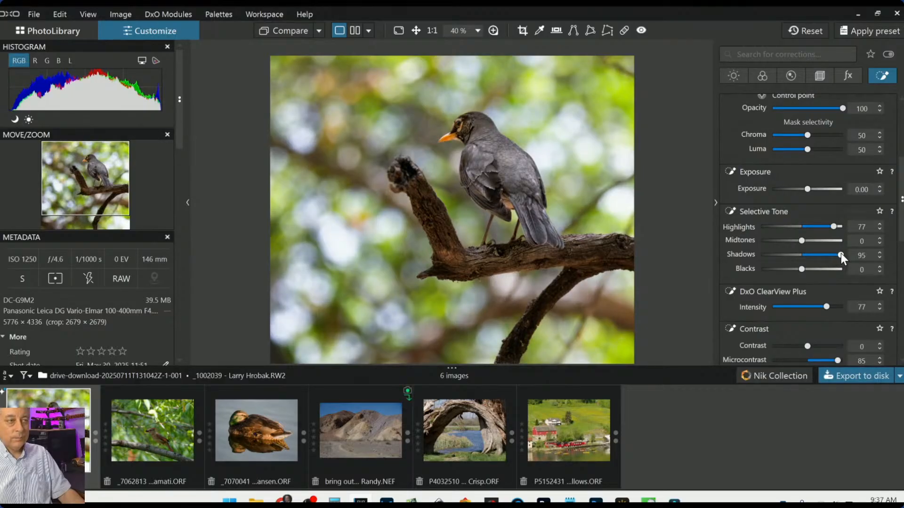
drag(841, 253, 814, 242)
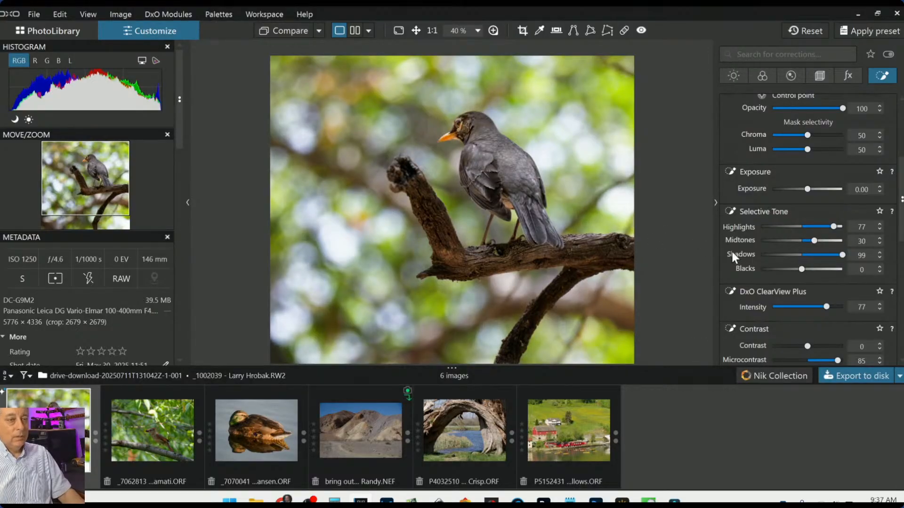
key(Escape)
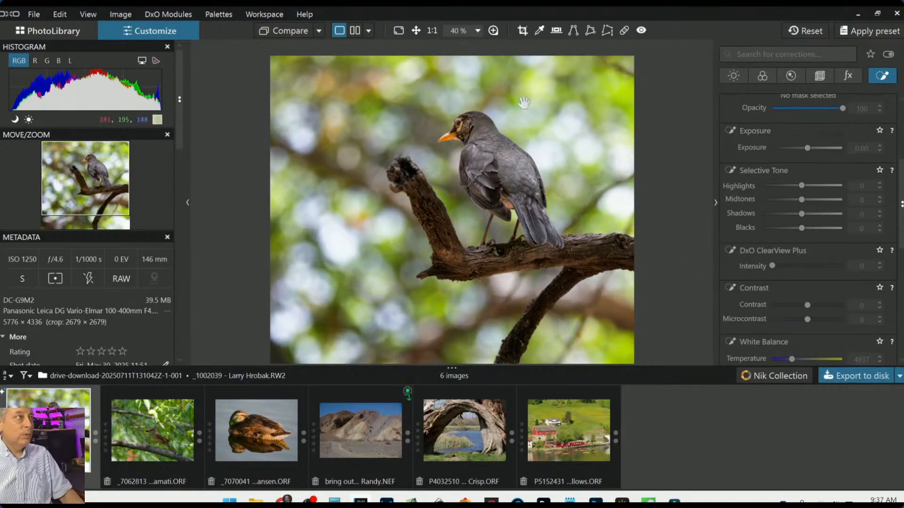
Compare the edited bird photo with its uncorrected version
click(290, 33)
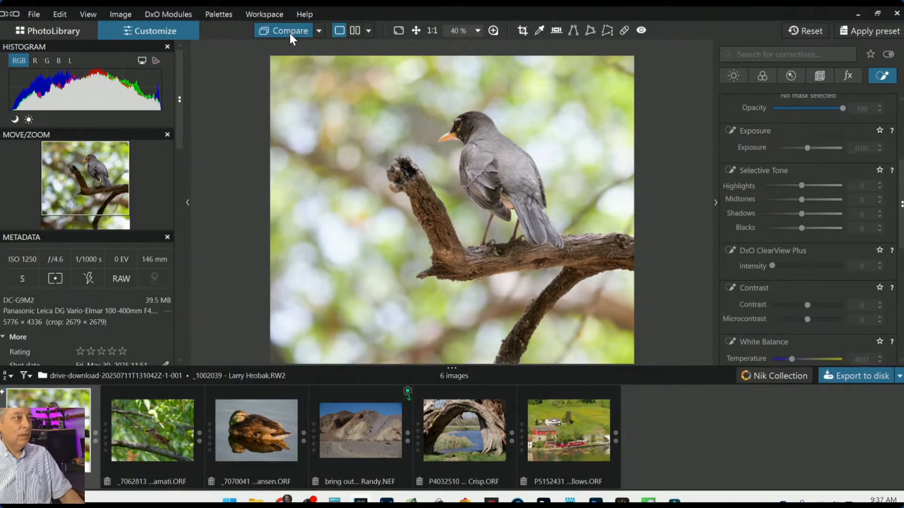
click(290, 33)
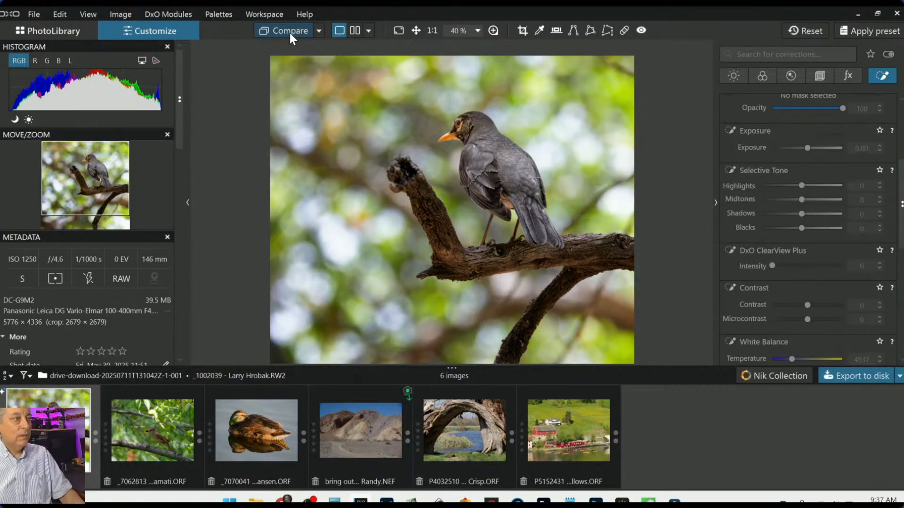
click(290, 33)
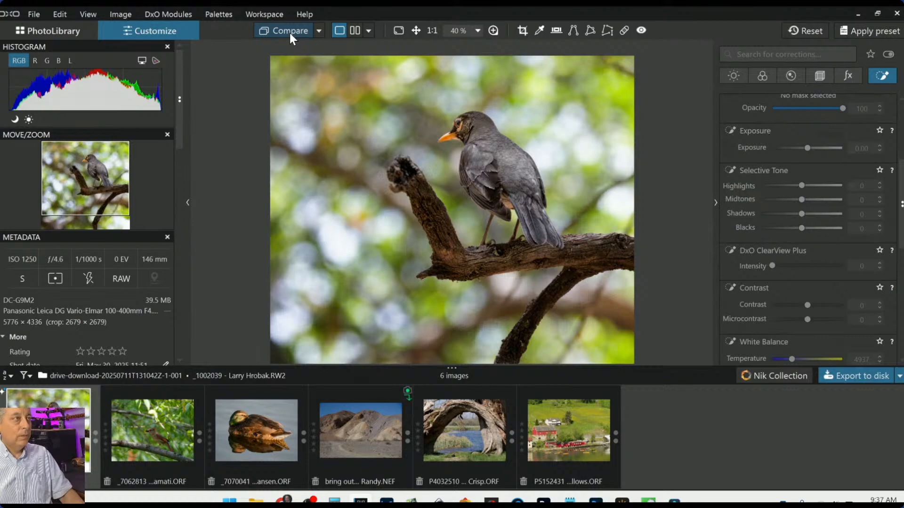
Set the bird photo's RAW White Balance temperature to 4737
click(289, 33)
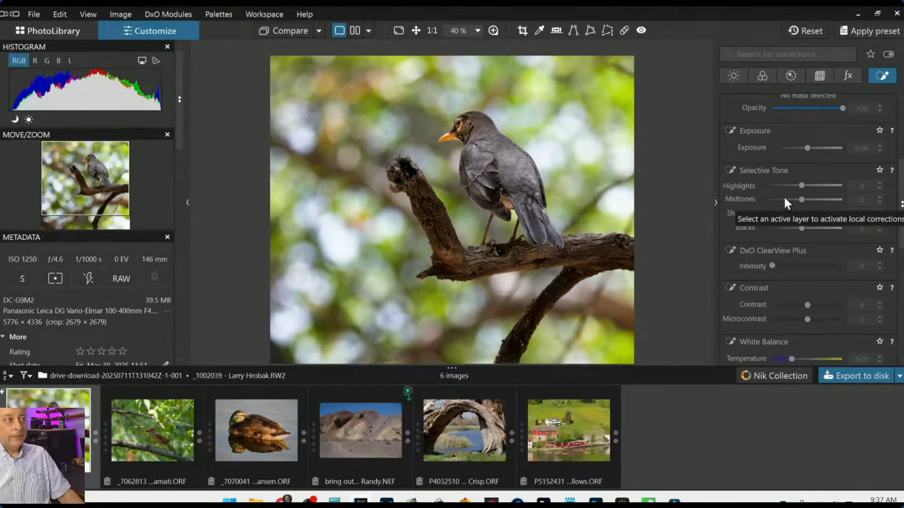
scroll(784, 212, up, 1)
scroll(783, 227, up, 2)
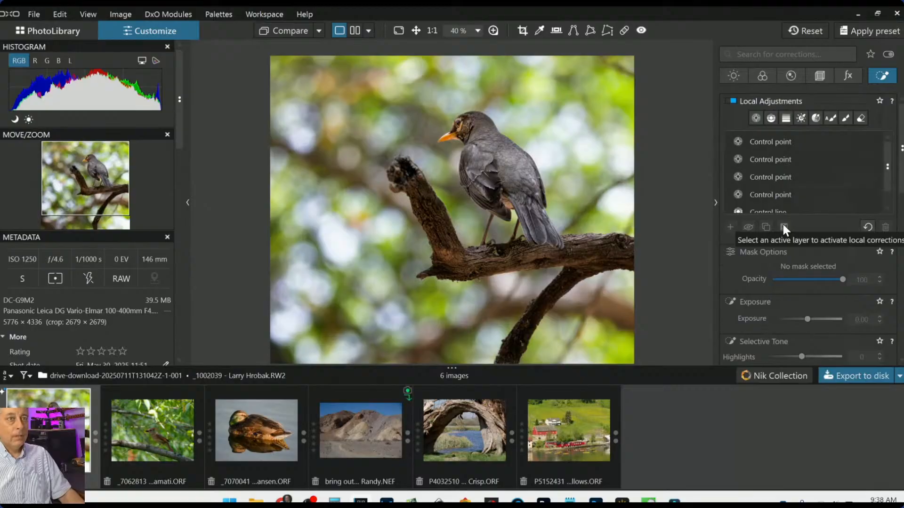
click(734, 77)
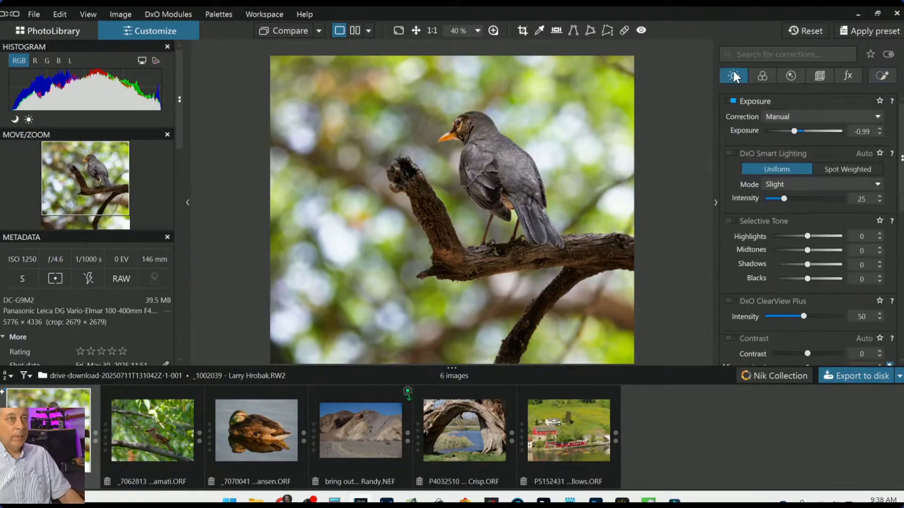
click(763, 75)
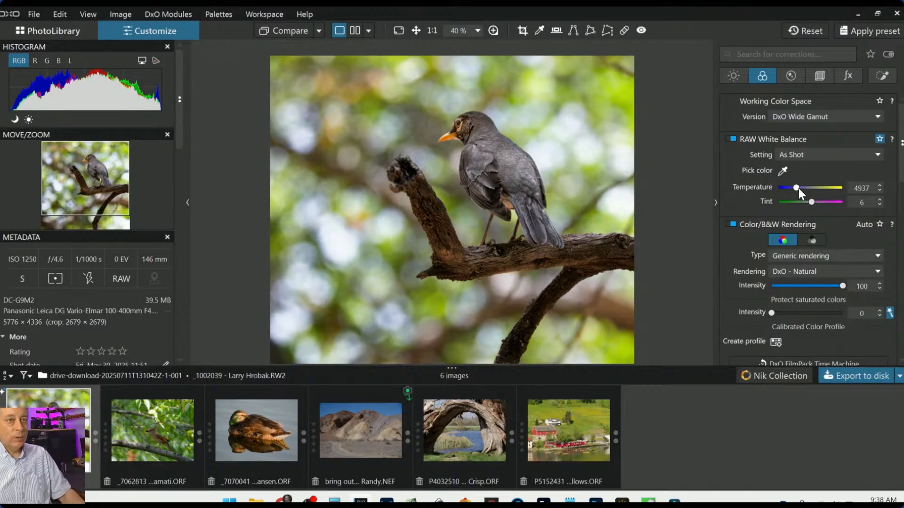
scroll(798, 188, down, 3)
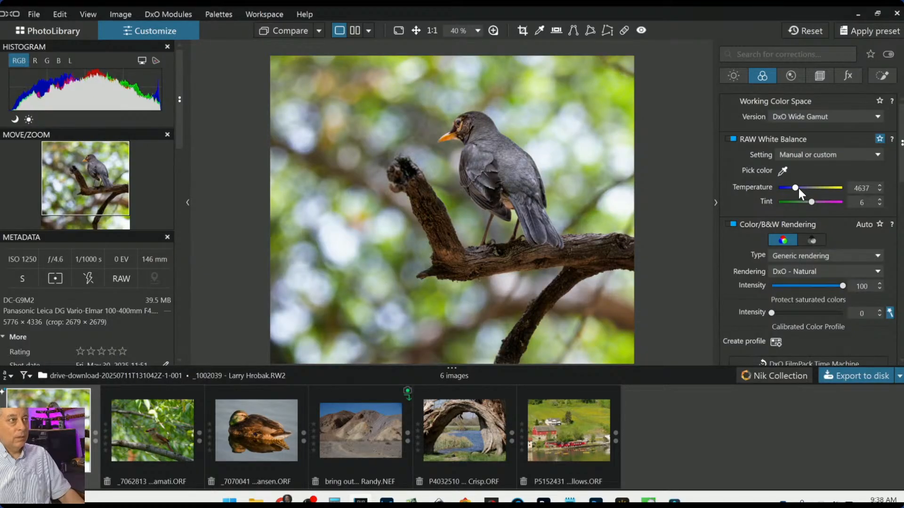
scroll(799, 188, up, 1)
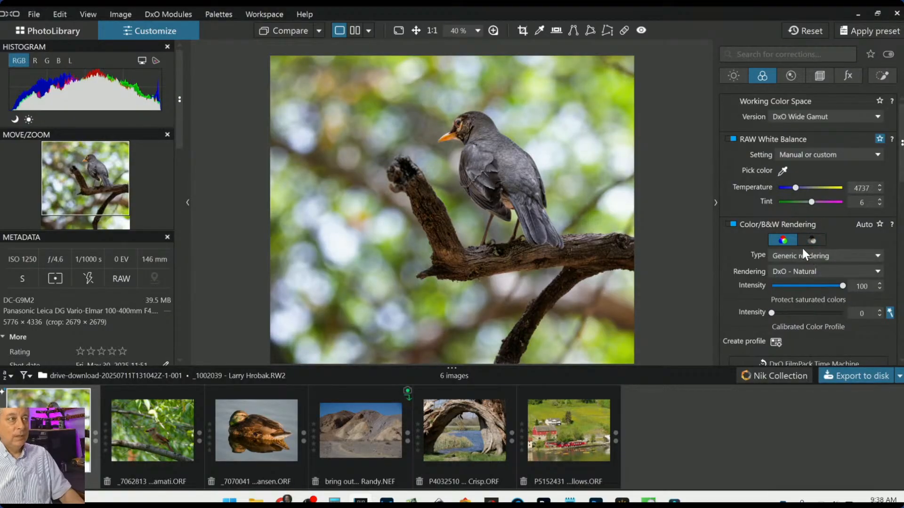
Try Creative Vignetting on the photo at intensity -93, then reset the intensity and switch the correction off
click(883, 75)
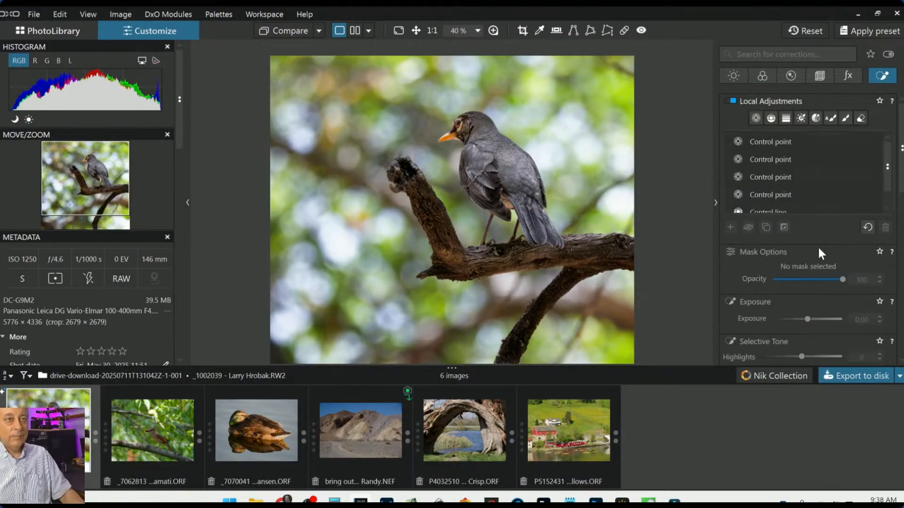
click(756, 119)
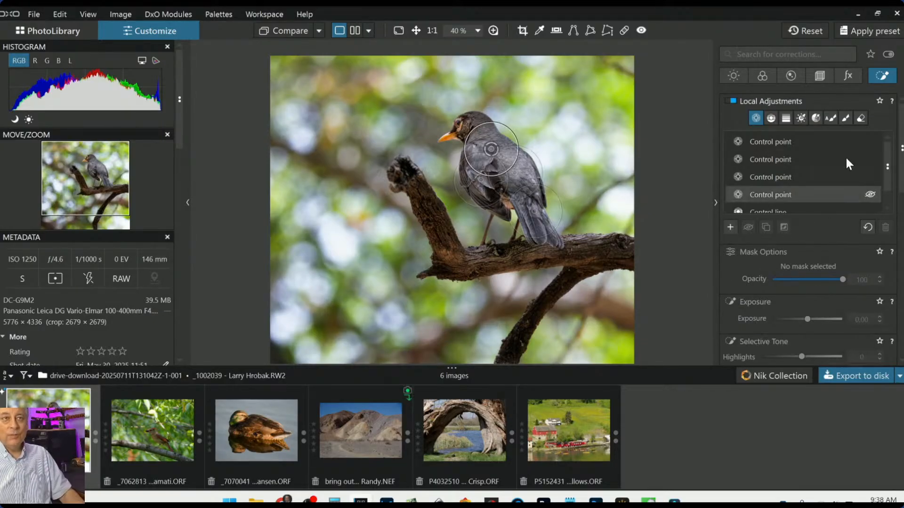
click(847, 74)
scroll(798, 258, down, 10)
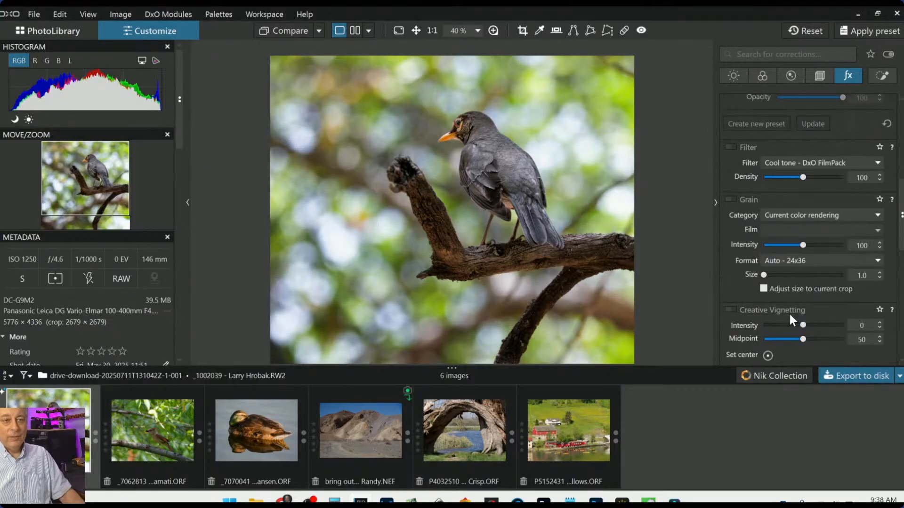
drag(804, 325, 766, 326)
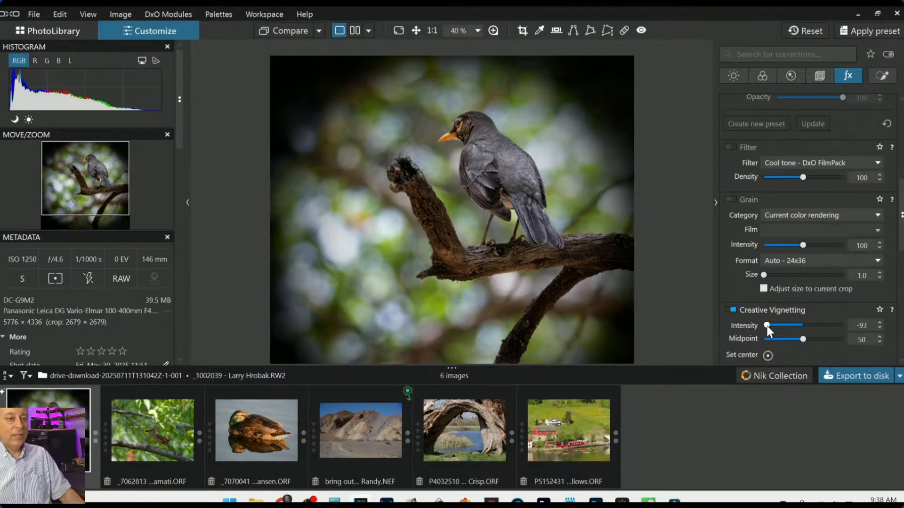
double_click(766, 326)
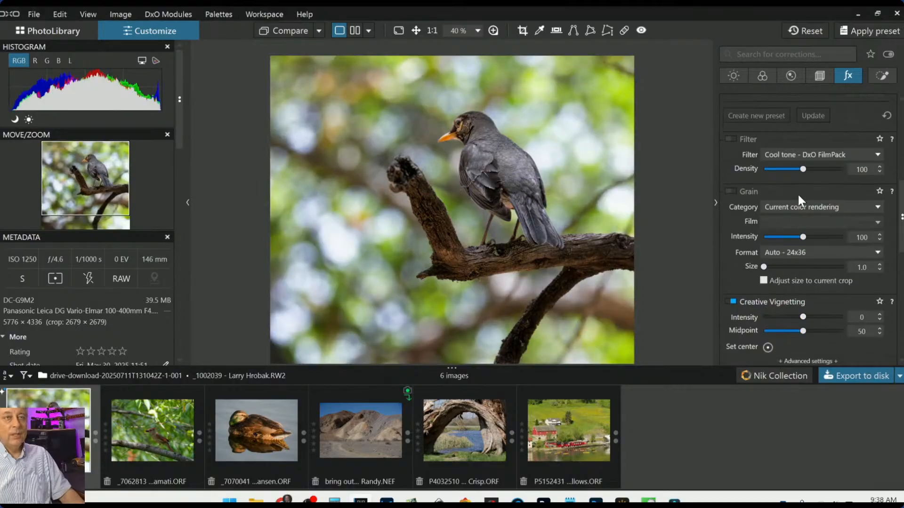
click(733, 301)
scroll(847, 199, up, 3)
scroll(847, 197, up, 2)
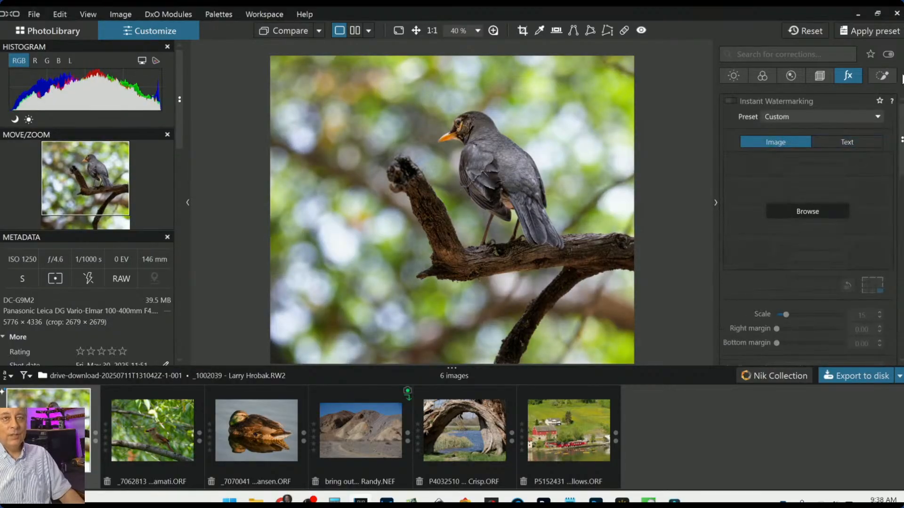
Add a control point between the bird and the branch, spread it across the frame, zero its Chroma and Luma selectivity, and invert it
click(882, 75)
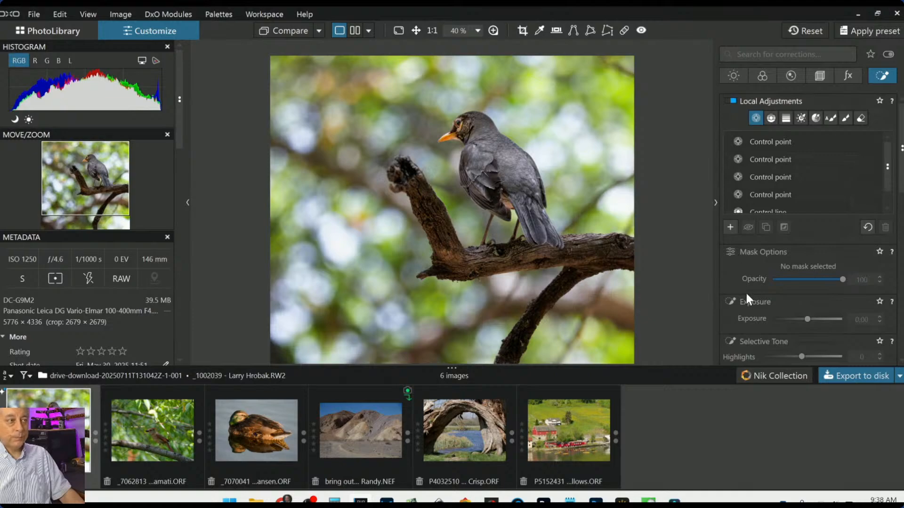
click(756, 118)
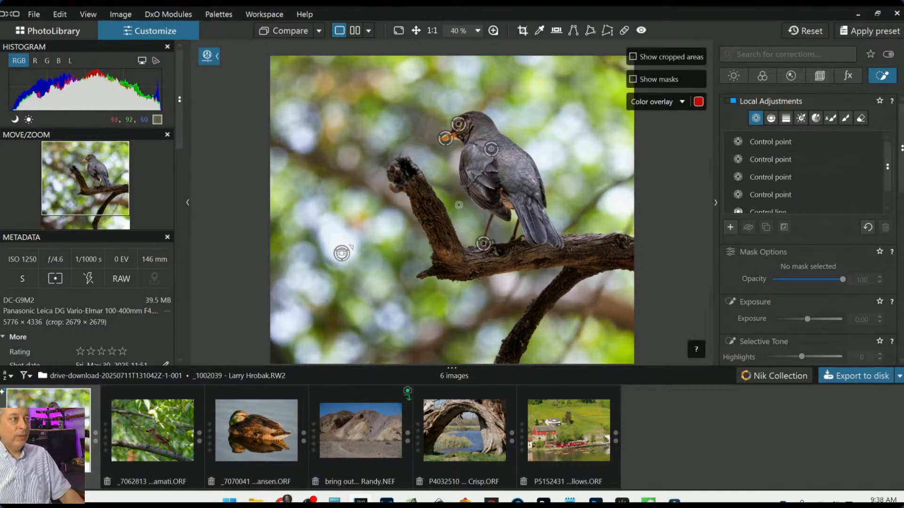
click(459, 204)
drag(510, 177, 683, 96)
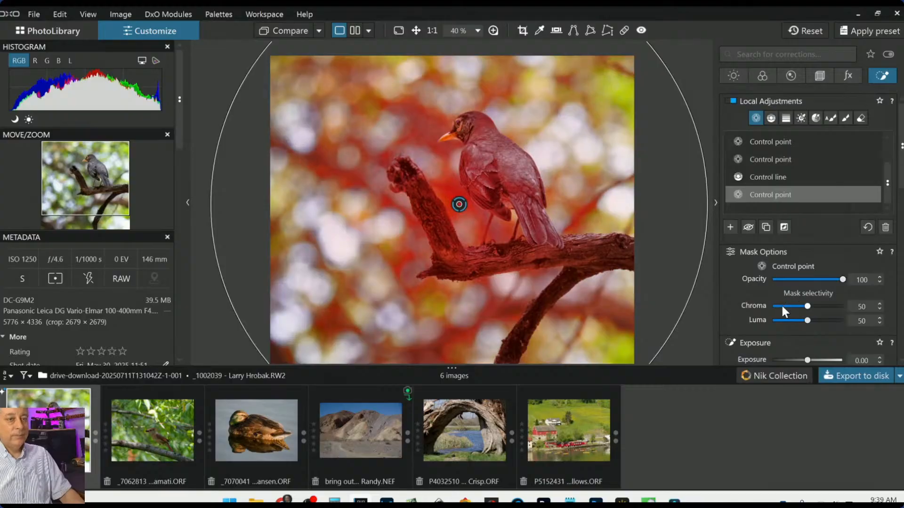
click(772, 307)
click(771, 322)
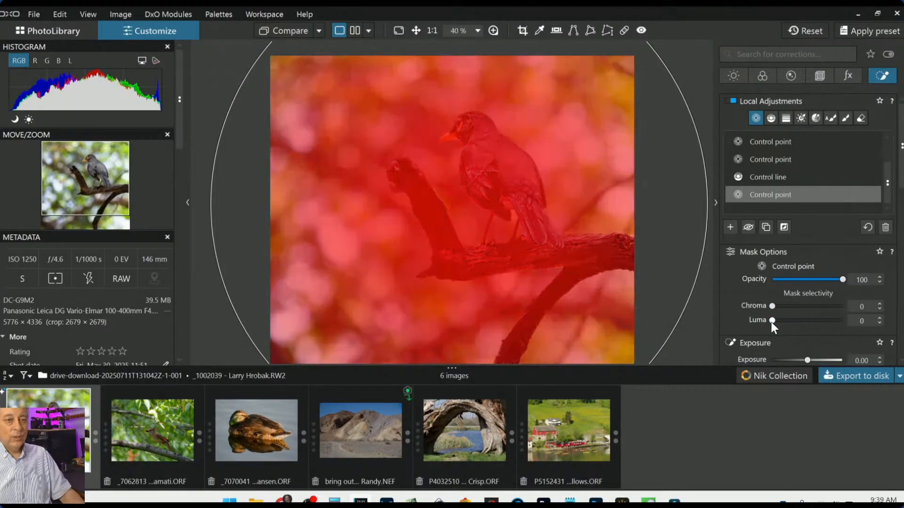
click(785, 227)
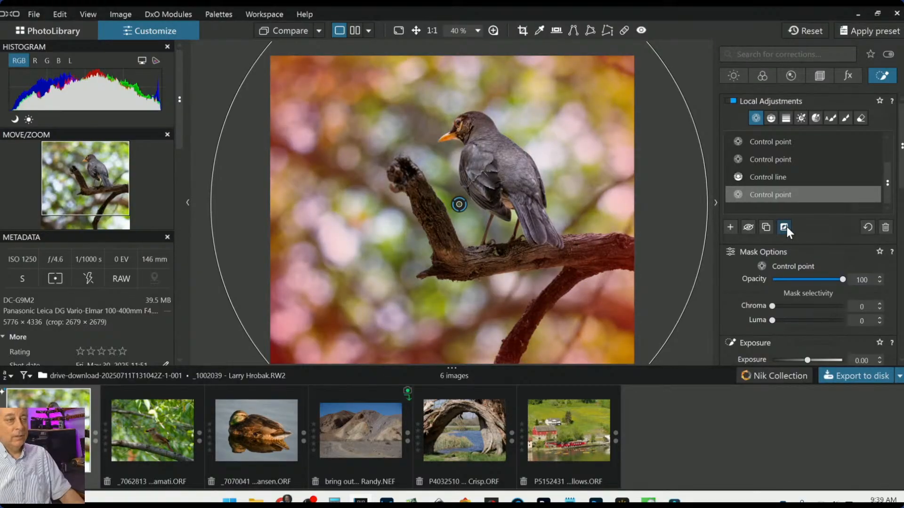
Darken the photo's edges through the inverted control point with Exposure -1.55 and shift the point slightly downward
scroll(789, 324, down, 3)
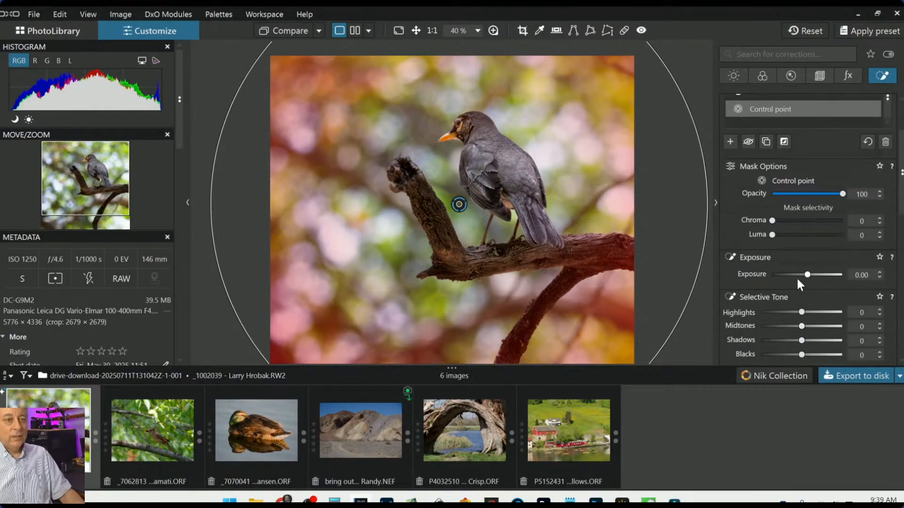
drag(806, 273, 795, 274)
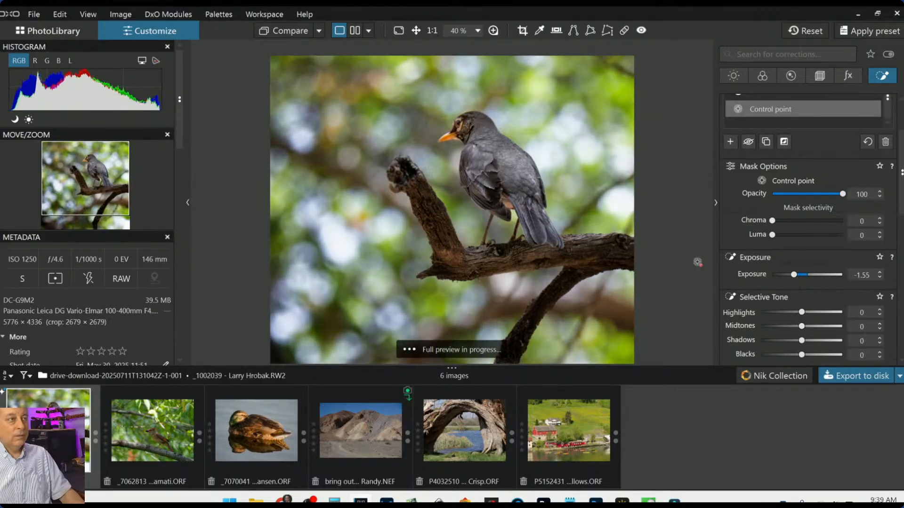
scroll(600, 248, down, 2)
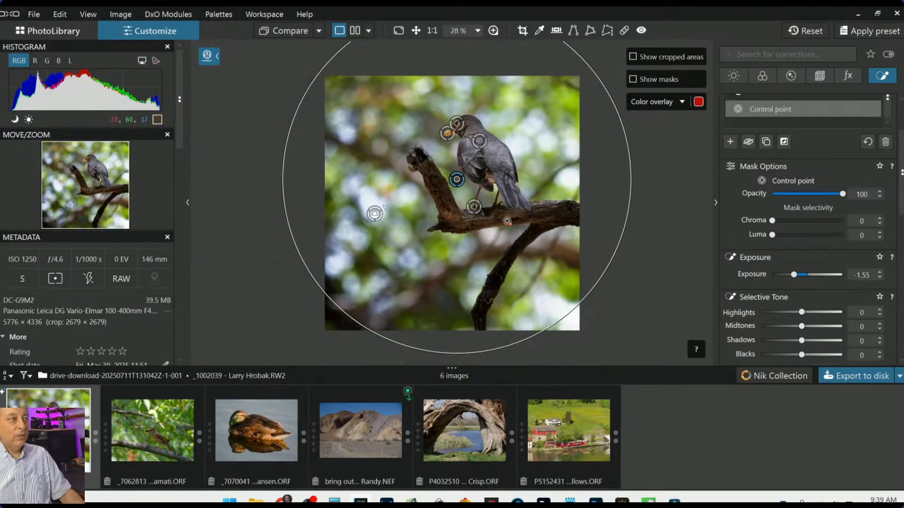
drag(457, 179, 460, 172)
drag(458, 173, 460, 190)
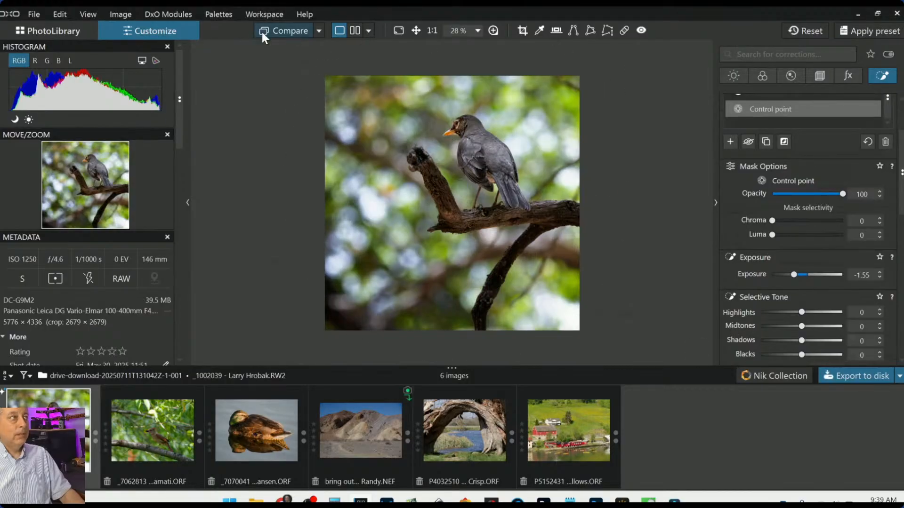
Deselect the mask and compare the edge-darkened photo with its uncorrected version
key(Escape)
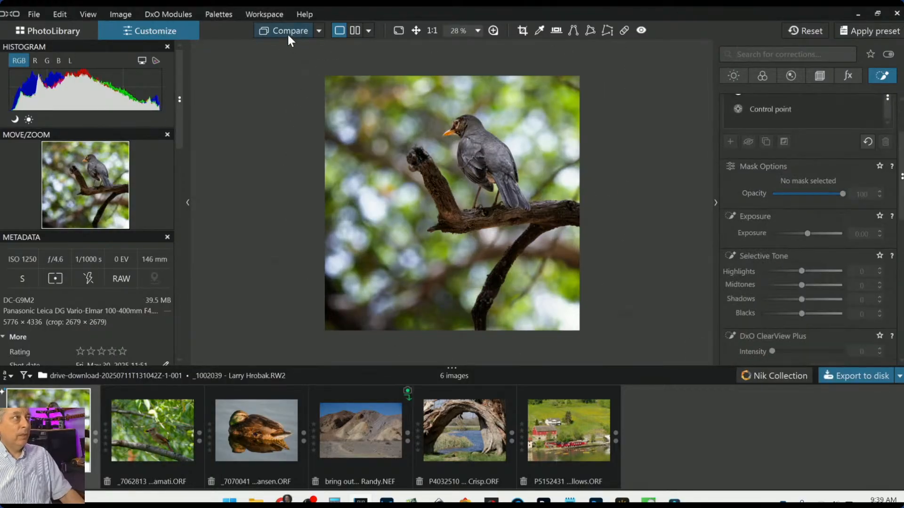
click(288, 34)
click(288, 36)
Set the photo's global Exposure correction to -0.59
click(741, 81)
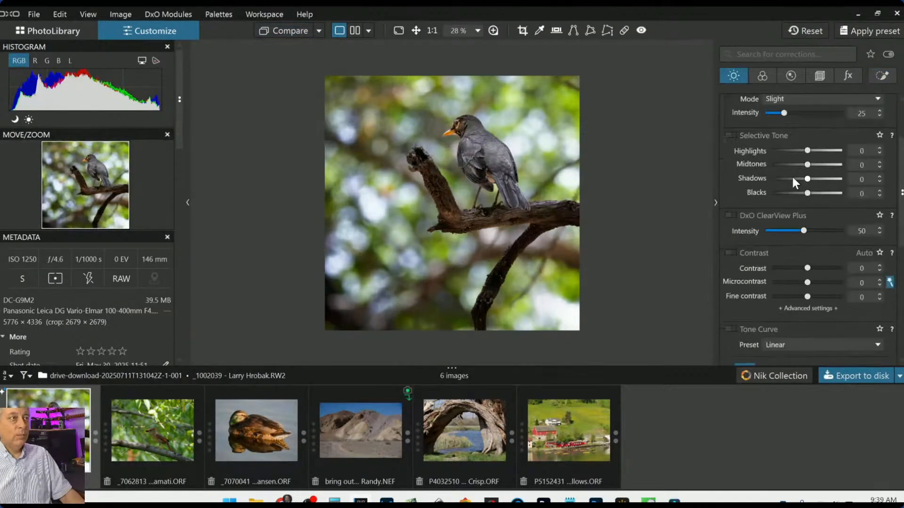
scroll(847, 254, up, 3)
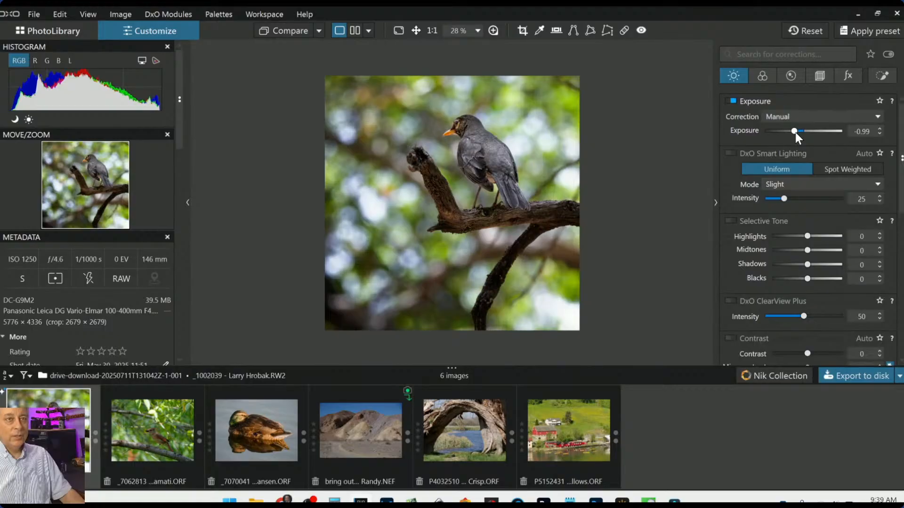
drag(796, 132, 797, 132)
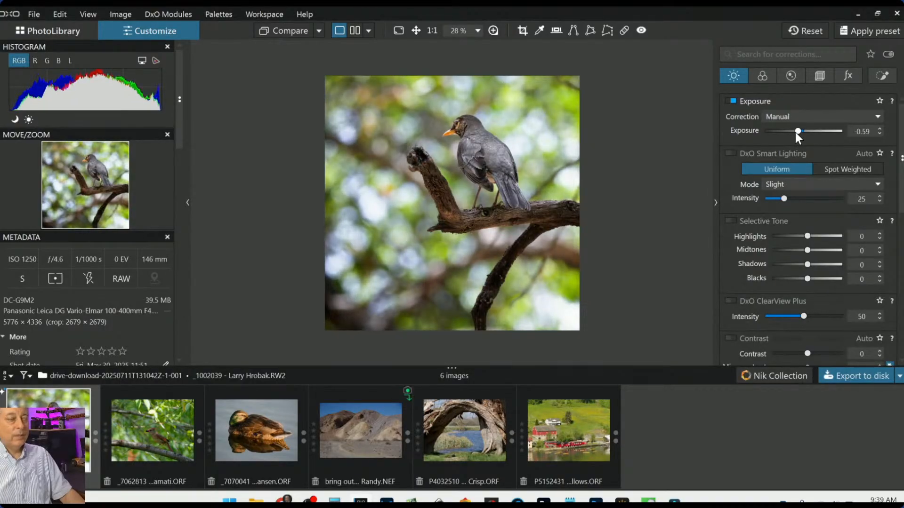
scroll(795, 132, up, 1)
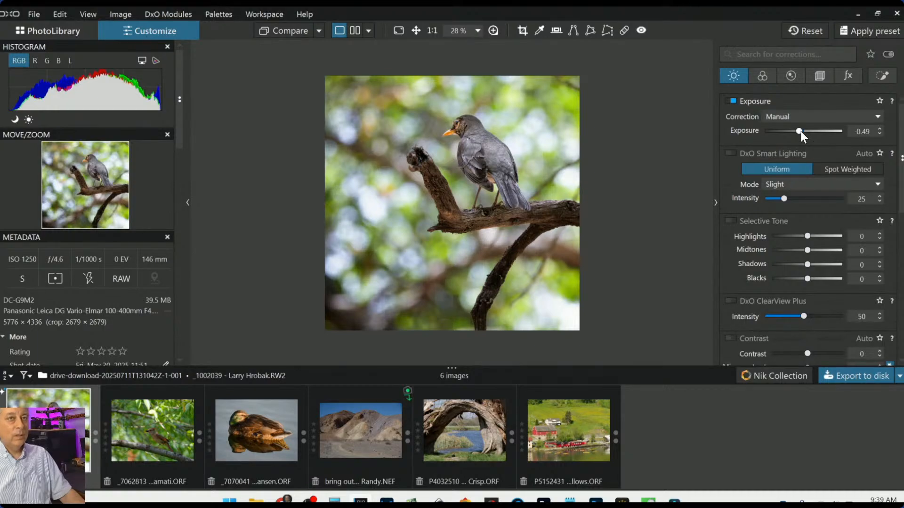
scroll(800, 131, down, 1)
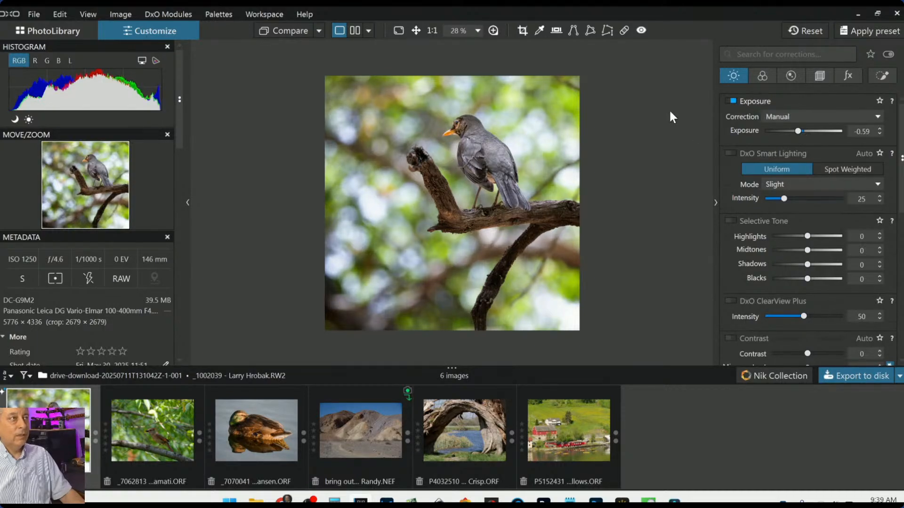
Export the photo to disk with the Standard output option as a quality 98 JPEG, using the original image folder as destination
right_click(521, 177)
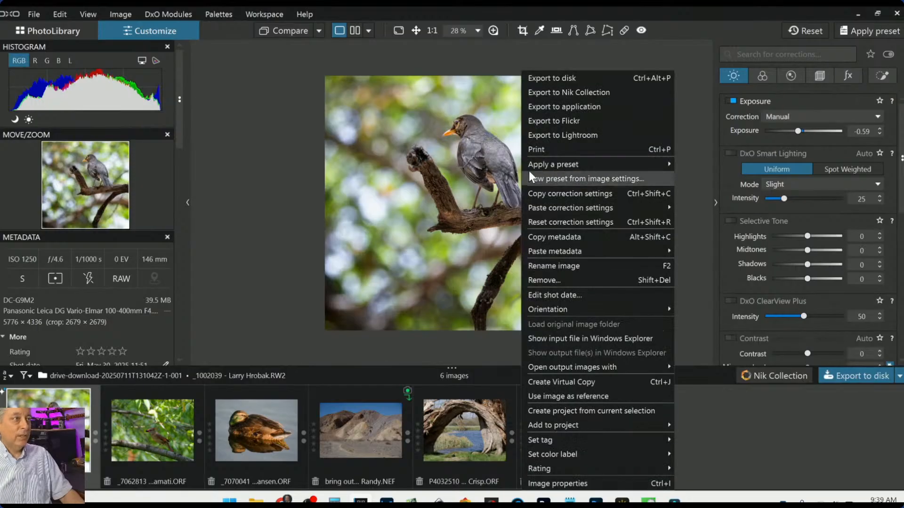
click(572, 80)
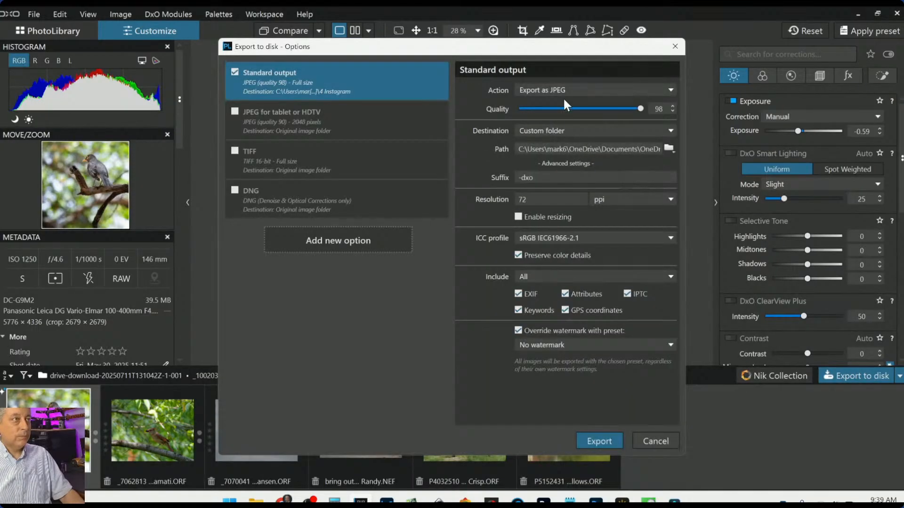
click(630, 132)
click(621, 140)
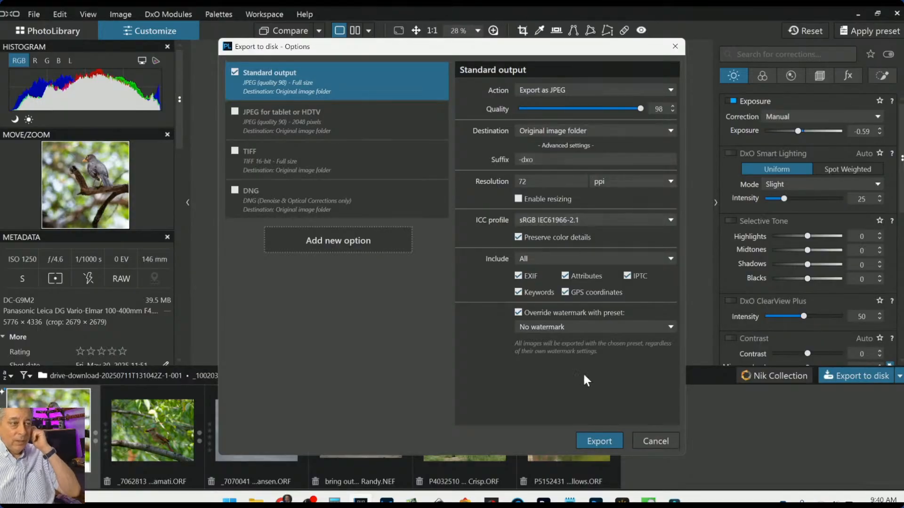
click(589, 440)
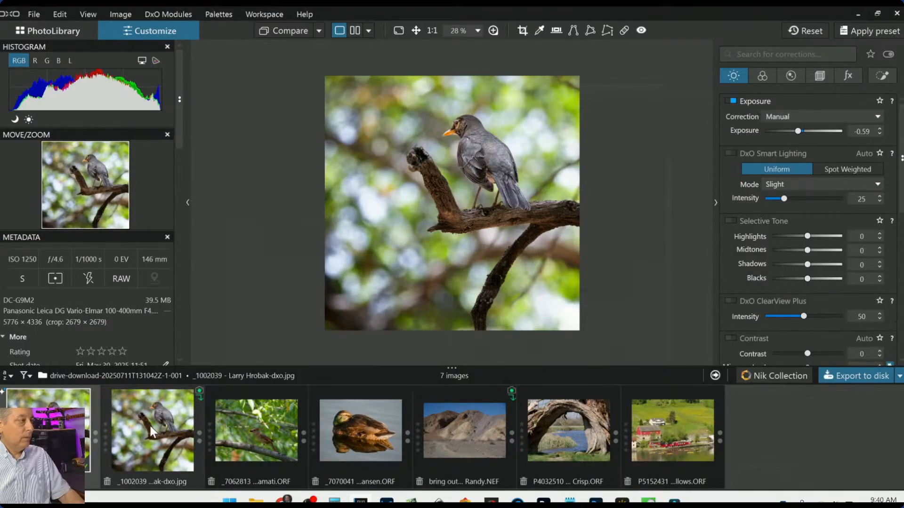
Reset all corrections on the RAW bird photo and set its exported Standard output JPEG as the comparison reference
click(806, 32)
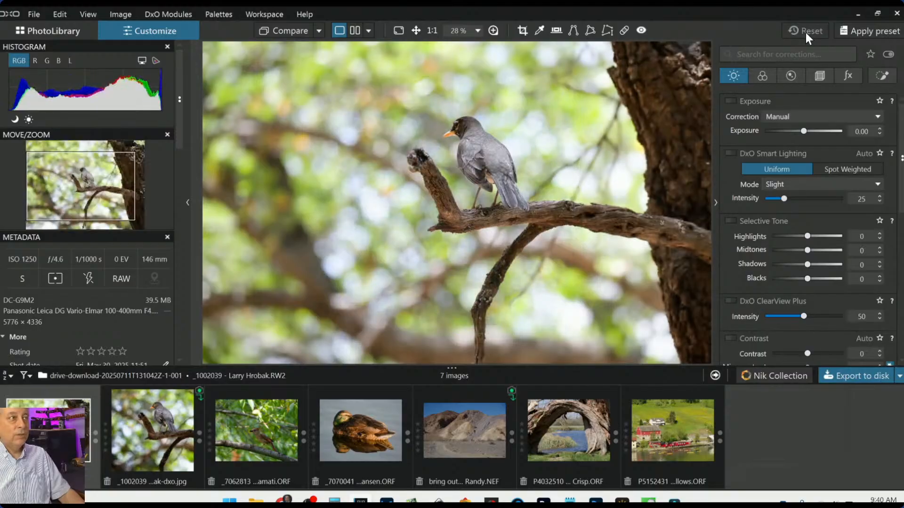
click(369, 31)
click(370, 30)
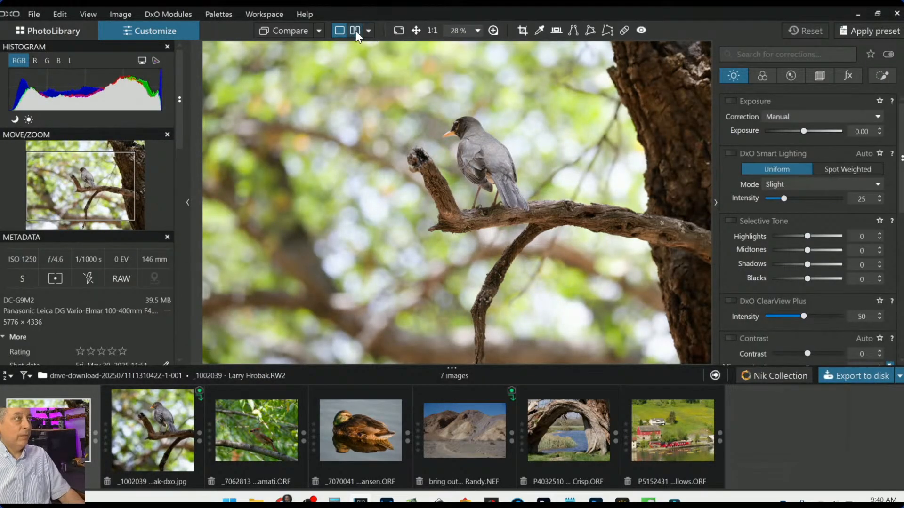
click(319, 31)
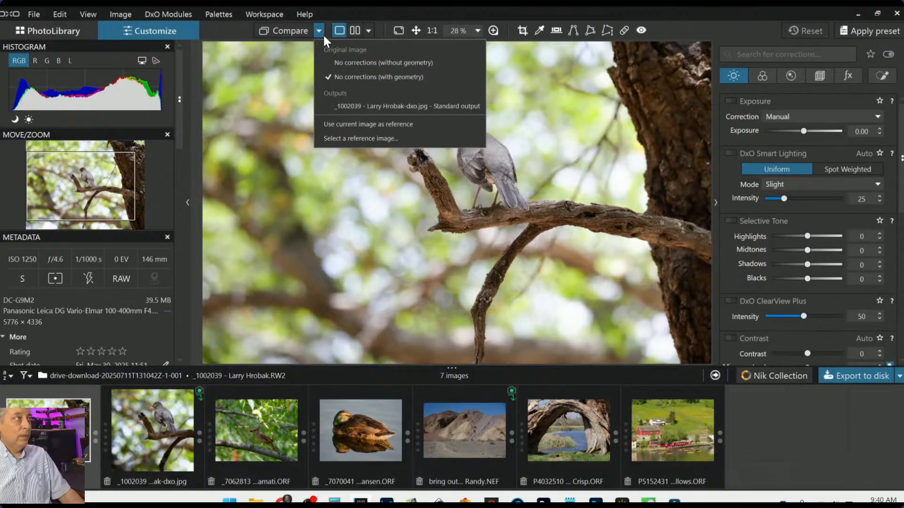
click(380, 107)
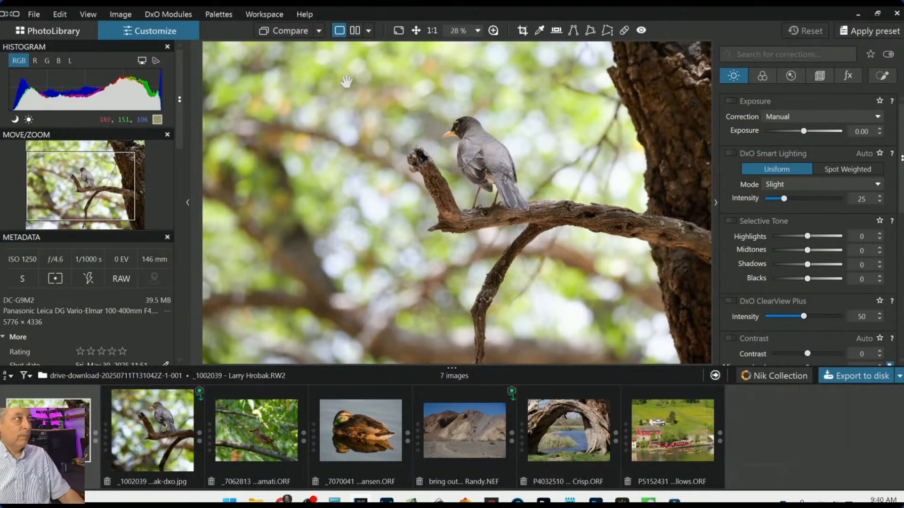
Compare the exported JPEG and the unedited RAW side by side with the palettes and image browser hidden, enlarging each image
click(355, 31)
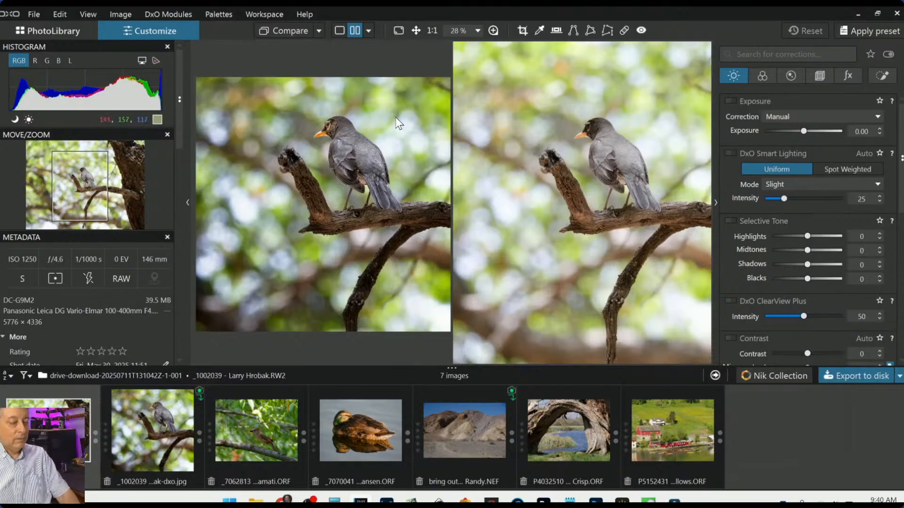
key(F9)
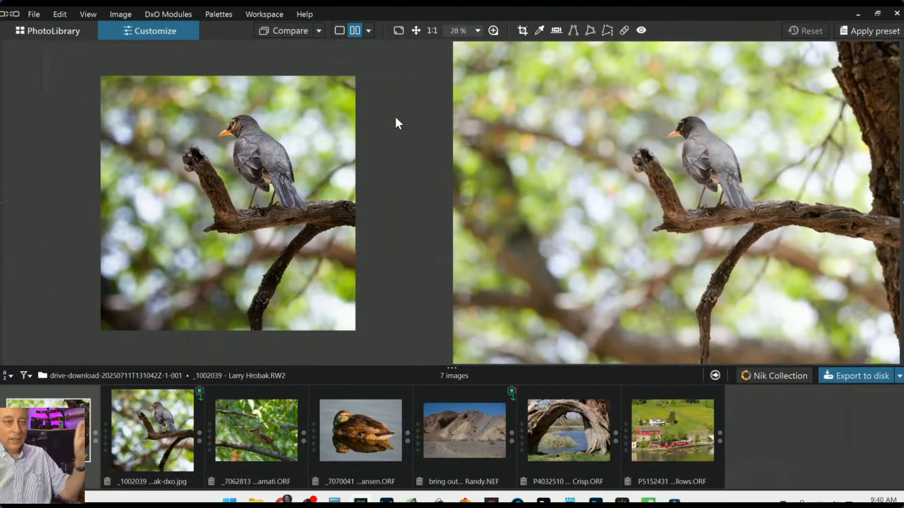
key(F7)
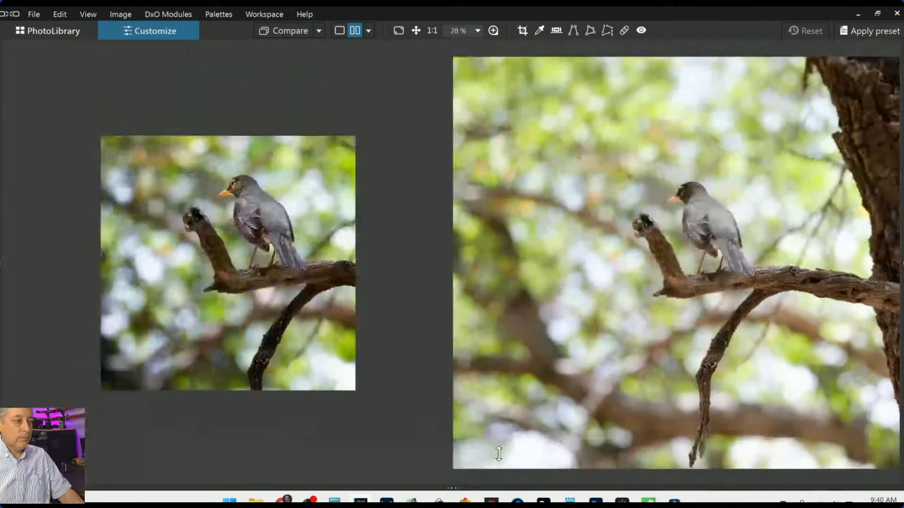
scroll(604, 328, down, 3)
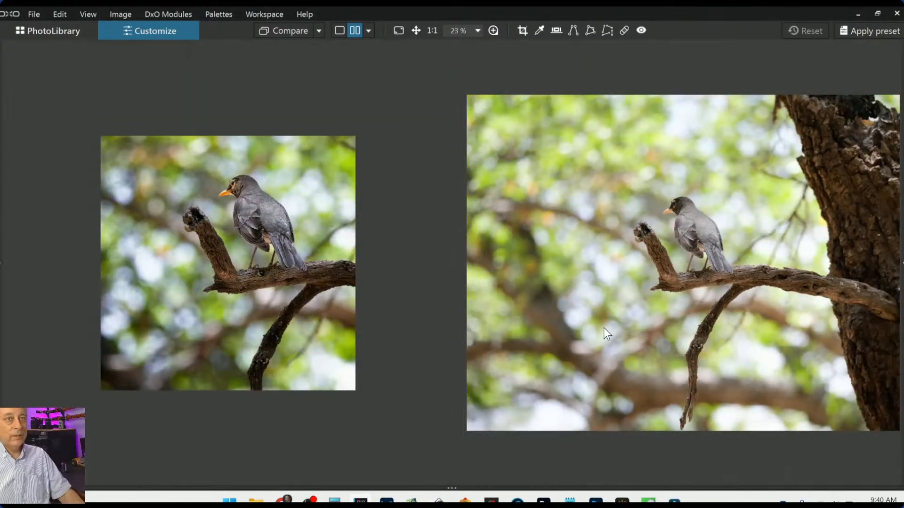
scroll(246, 286, up, 2)
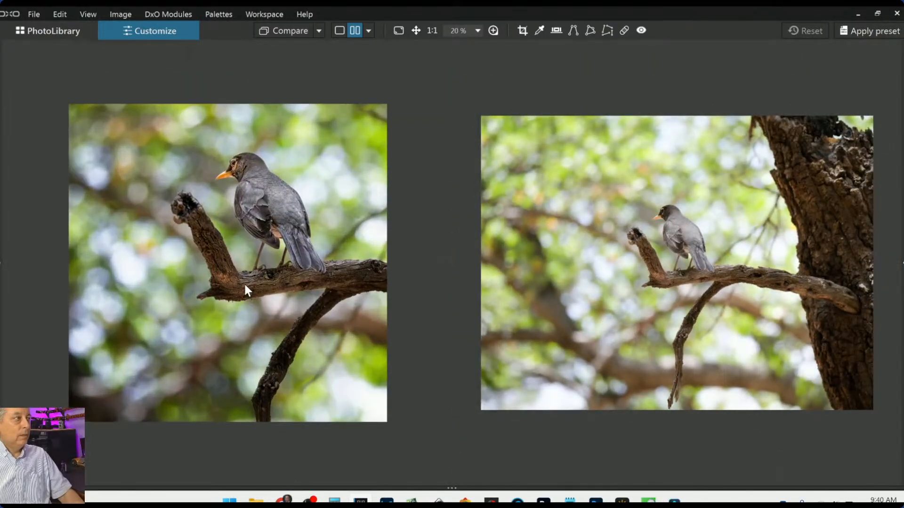
scroll(244, 282, up, 1)
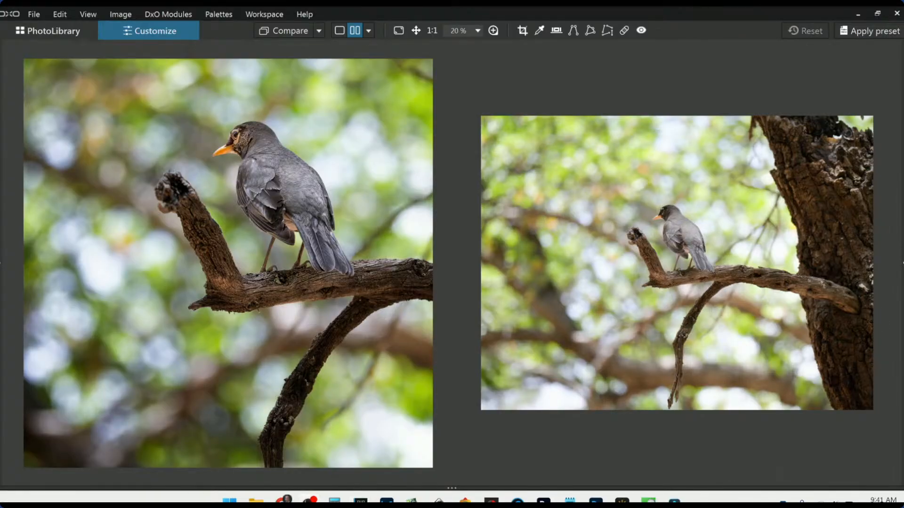
scroll(751, 252, up, 1)
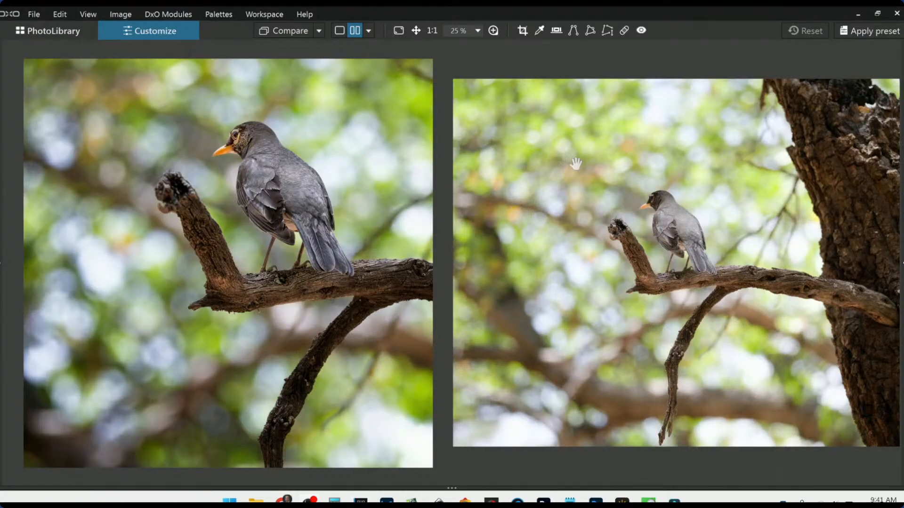
Compare the images in the left/right split view, sweeping the divider across to inspect the exported bird at 100% zoom
click(369, 30)
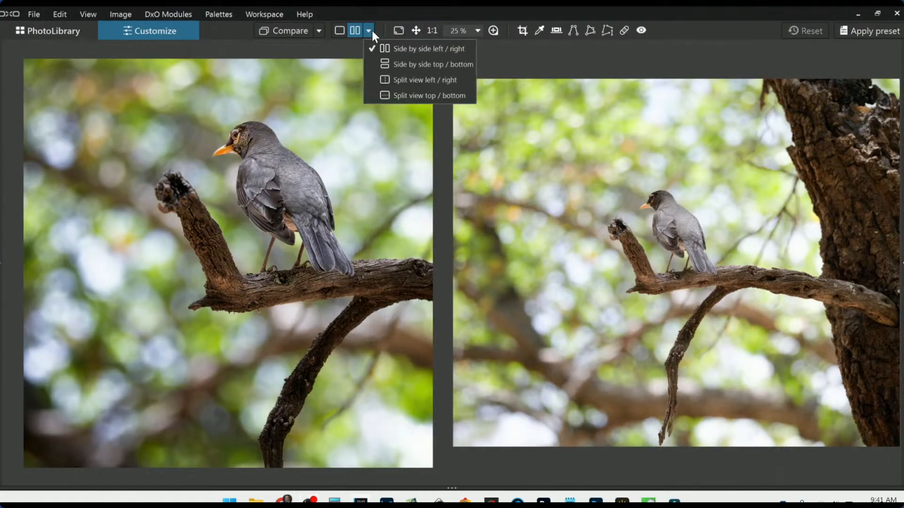
click(391, 80)
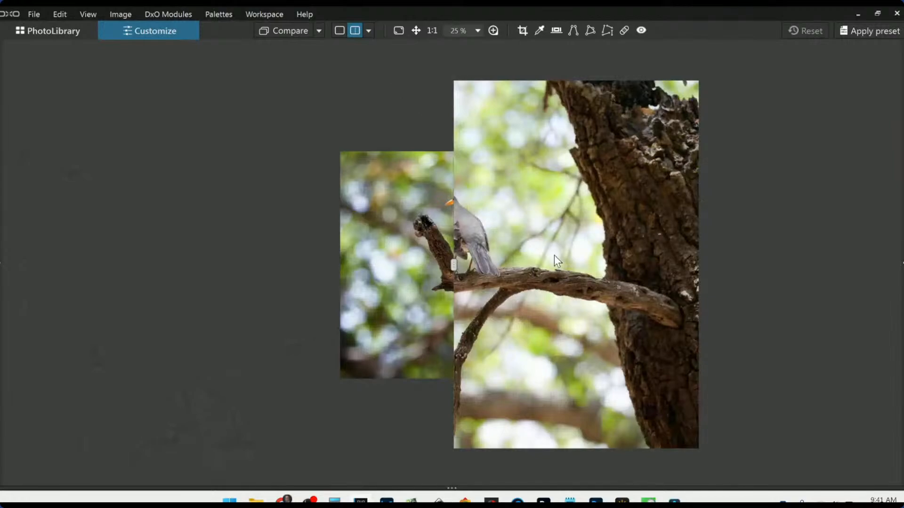
scroll(459, 262, up, 3)
scroll(460, 257, up, 1)
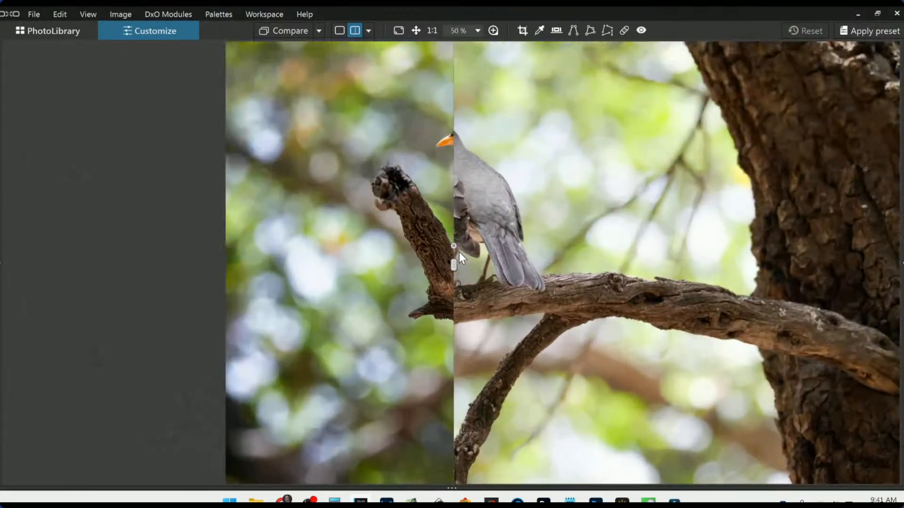
drag(452, 262, 900, 228)
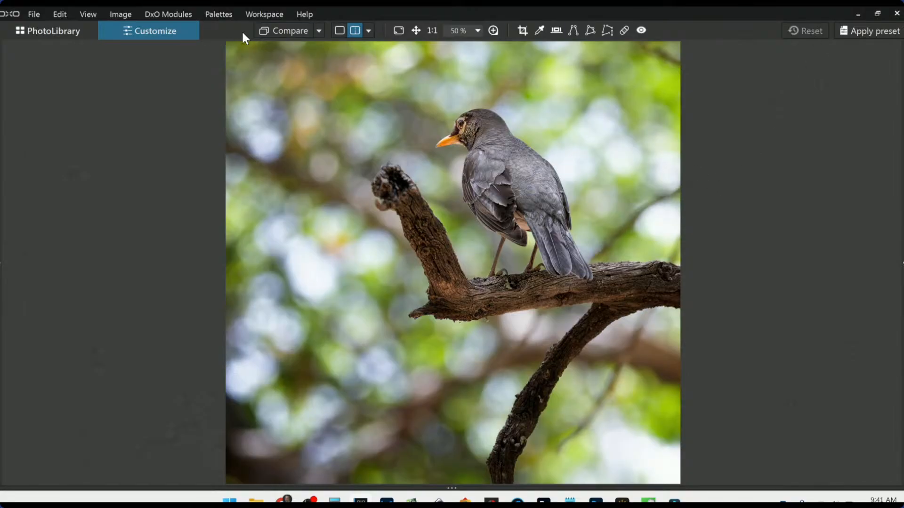
scroll(473, 117, up, 1)
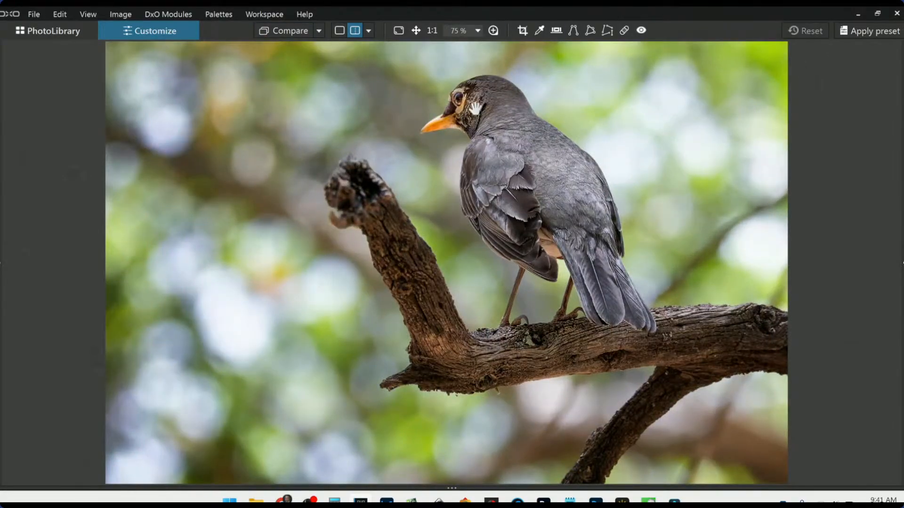
scroll(518, 149, up, 1)
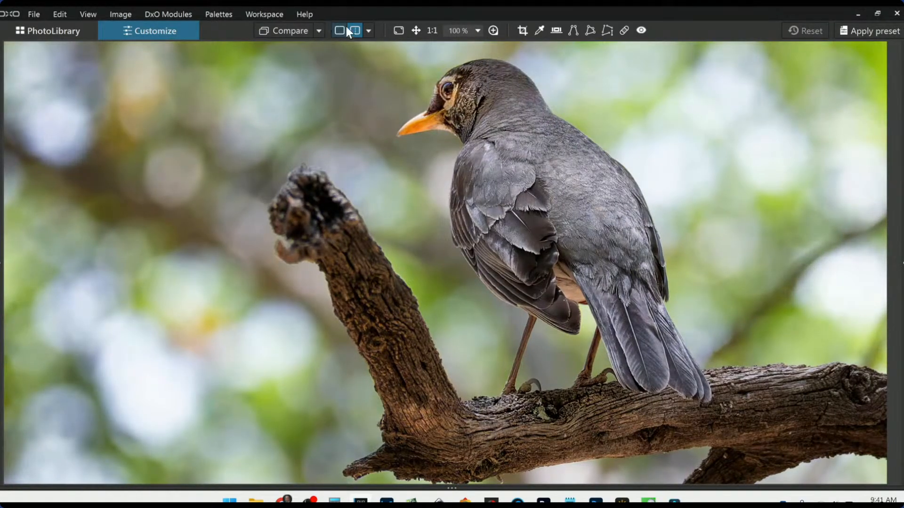
Cycle the comparison layouts to the top/bottom split view and sweep its divider up and down across the bird
click(359, 31)
click(360, 30)
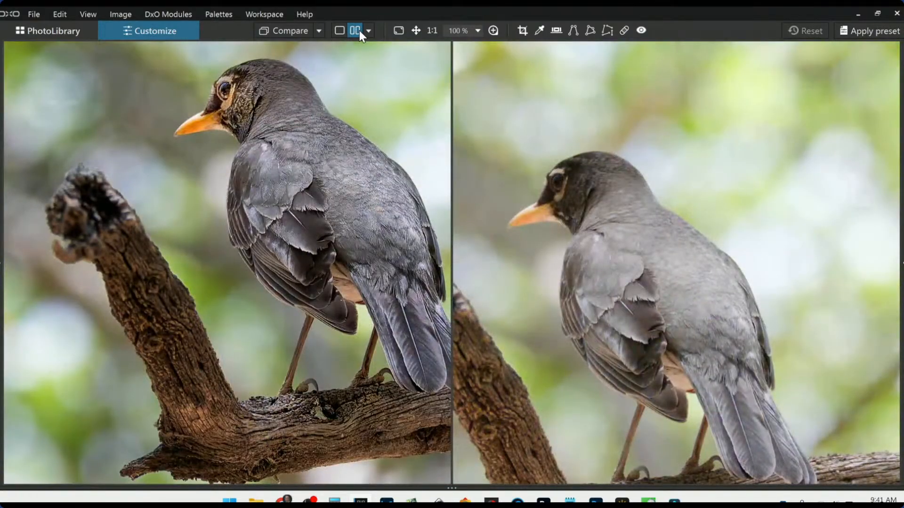
click(360, 30)
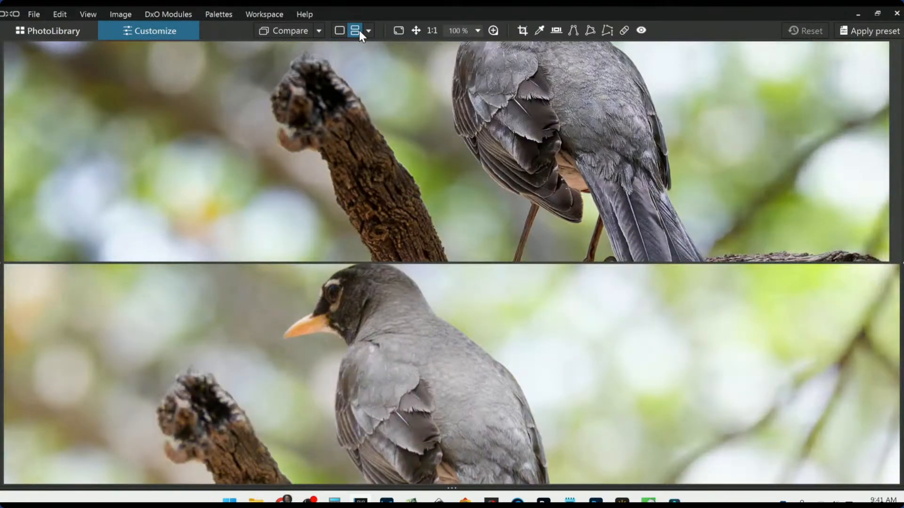
click(360, 30)
click(360, 30)
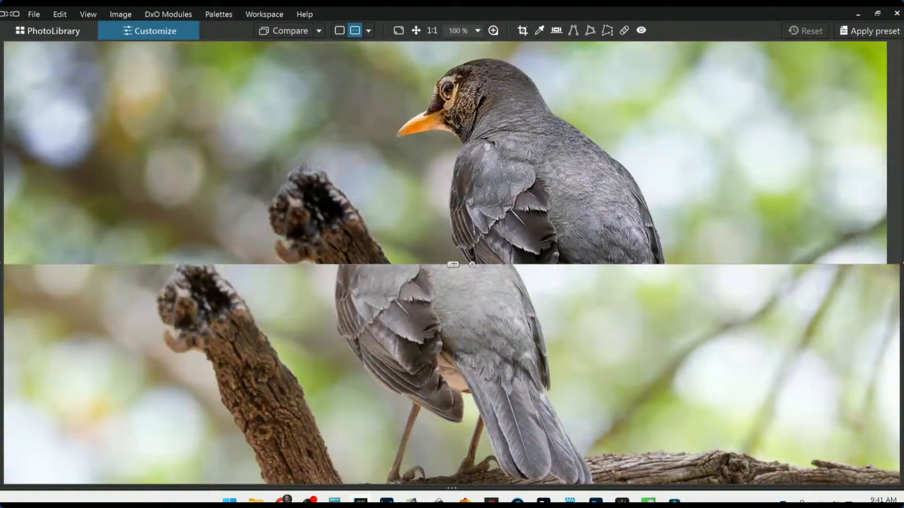
drag(453, 262, 439, 115)
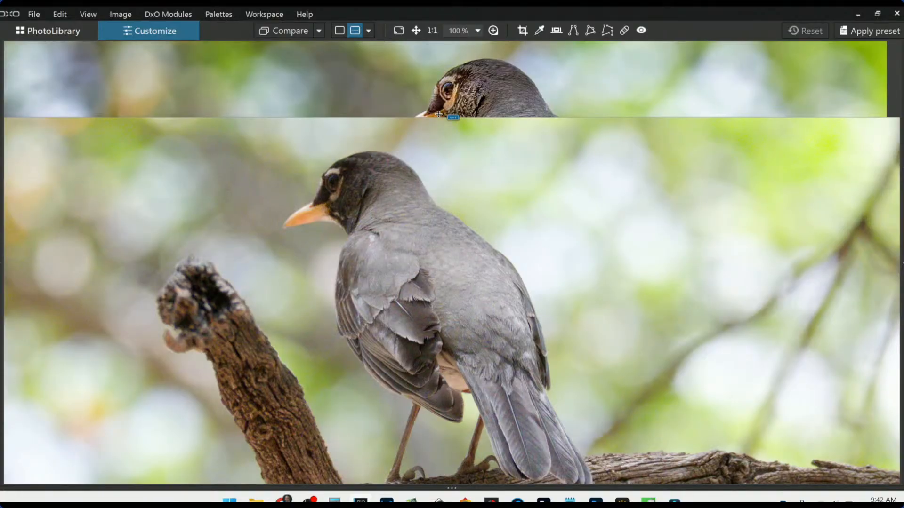
drag(438, 114, 504, 462)
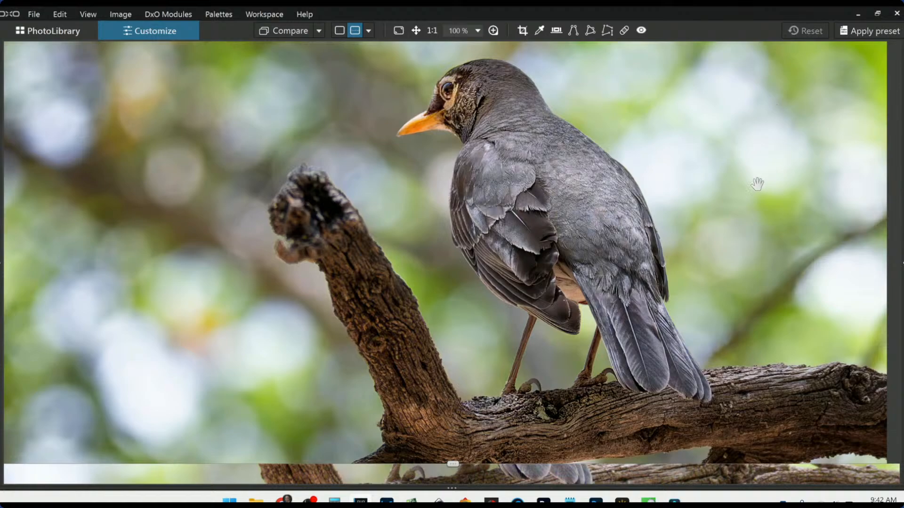
Return to the single-image view of the whole RAW photo with the side palettes shown again
click(337, 29)
scroll(732, 237, down, 4)
scroll(733, 238, down, 2)
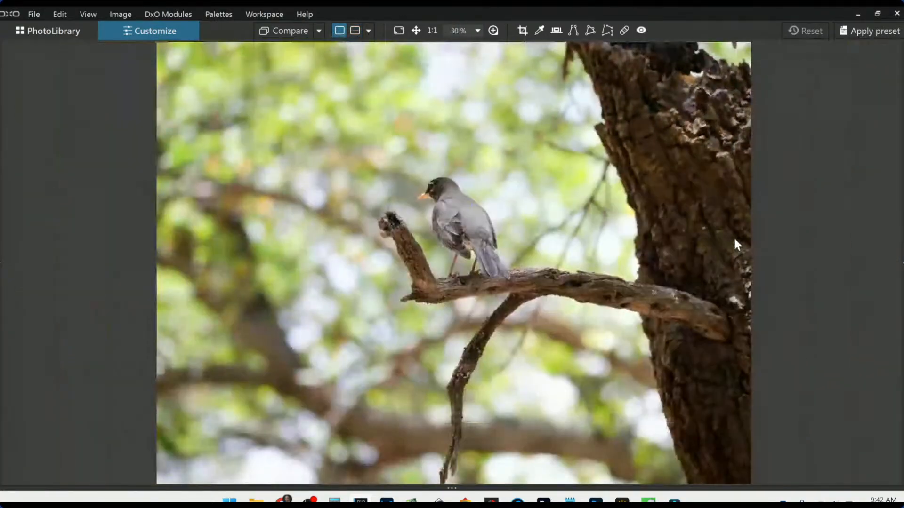
key(F9)
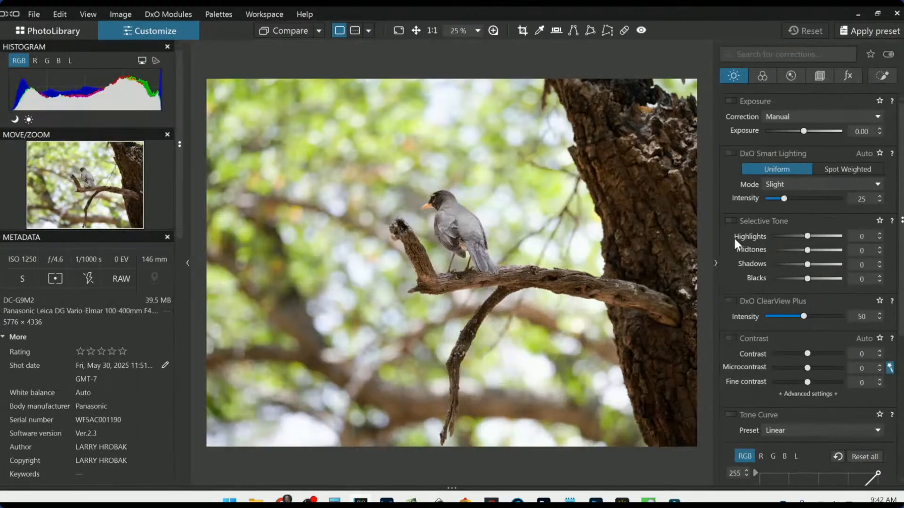
Show the Local Adjustments and undo the reset to restore the bird photo's corrections and crop
click(878, 76)
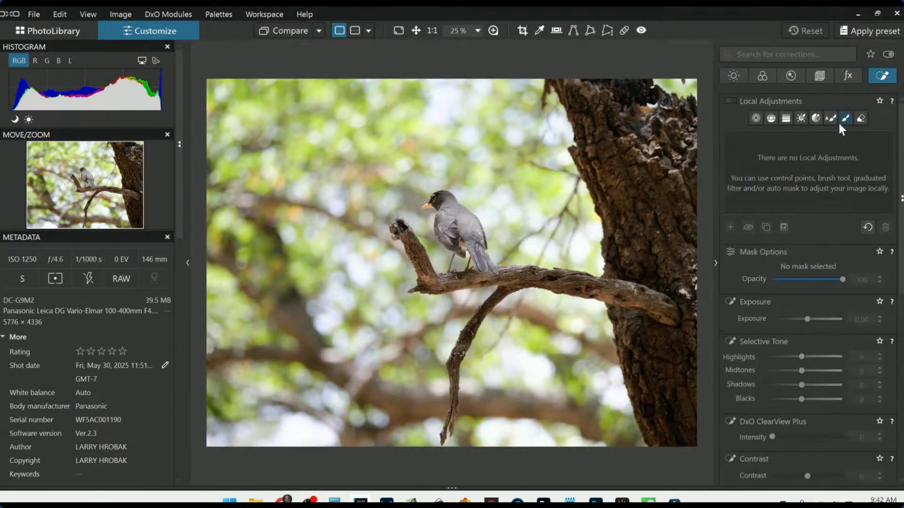
click(756, 120)
click(756, 119)
key(ctrl+z)
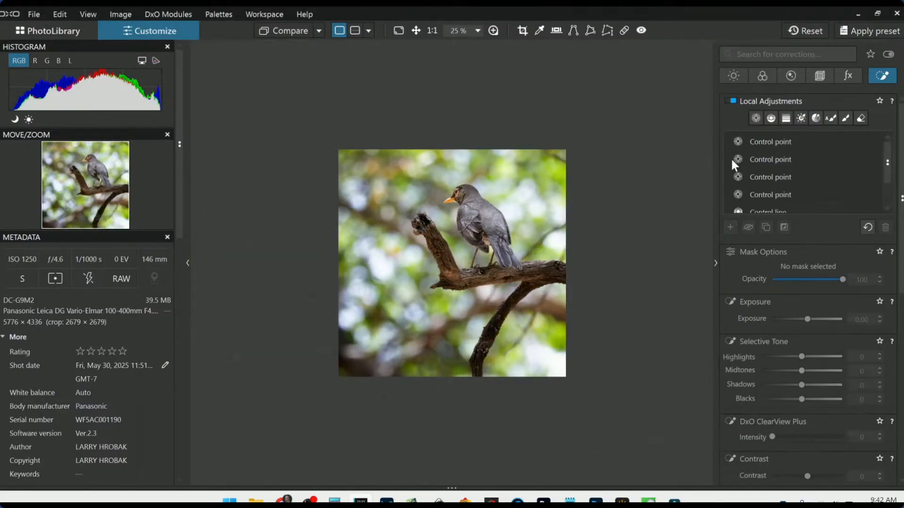
Select the control point on the bird's head and widen its yellow HSL channel range toward orange
scroll(462, 173, up, 1)
scroll(462, 173, up, 5)
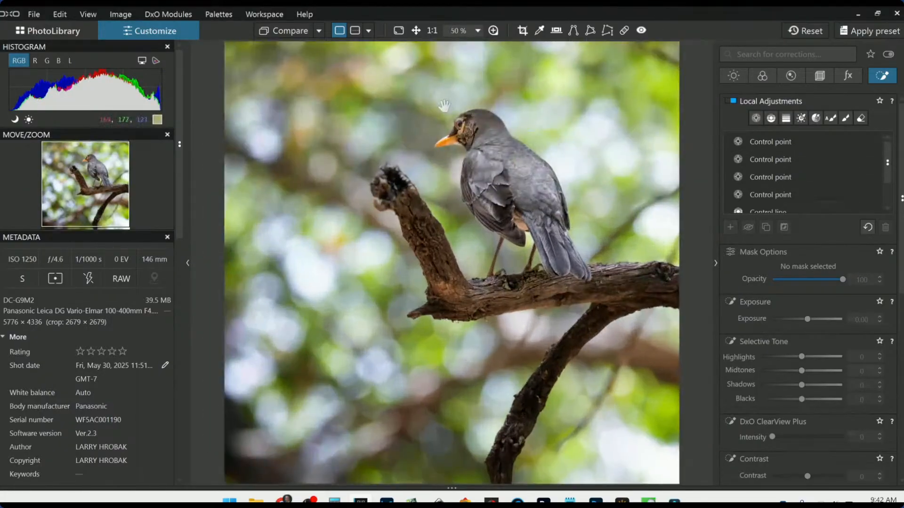
click(795, 143)
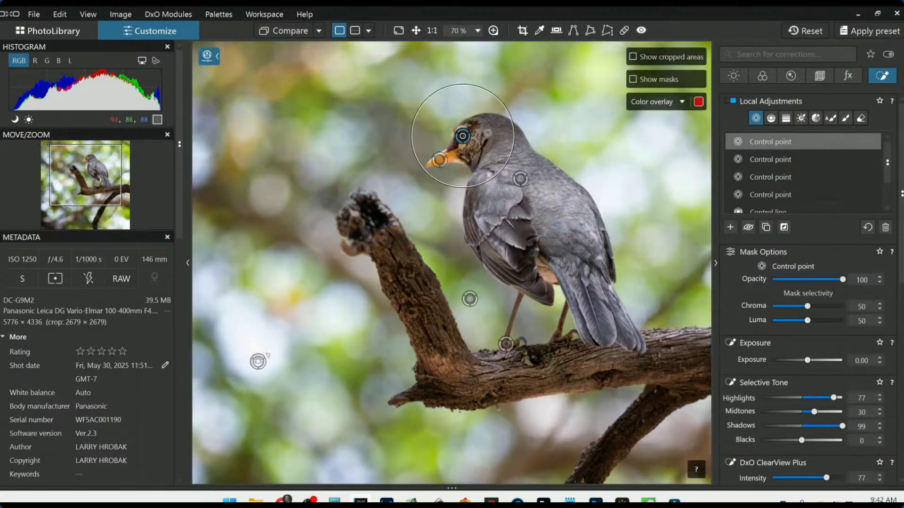
scroll(774, 294, down, 3)
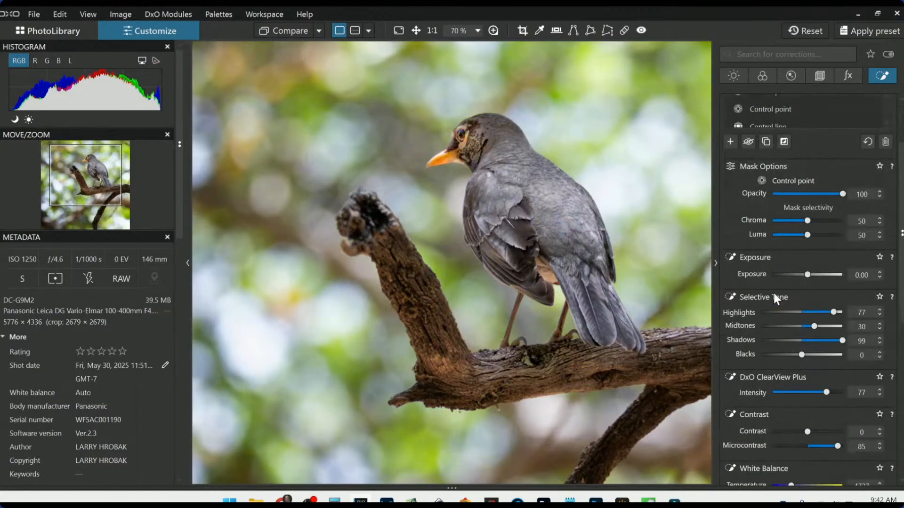
scroll(783, 281, down, 5)
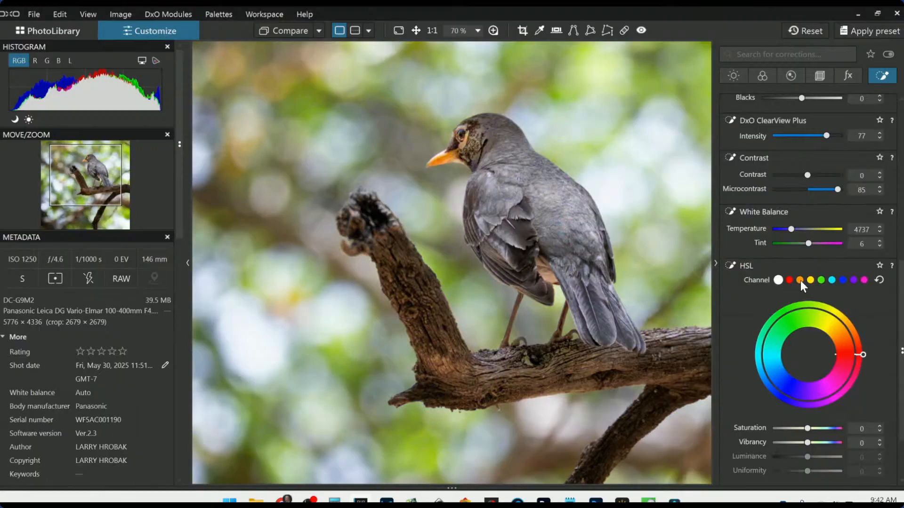
click(810, 280)
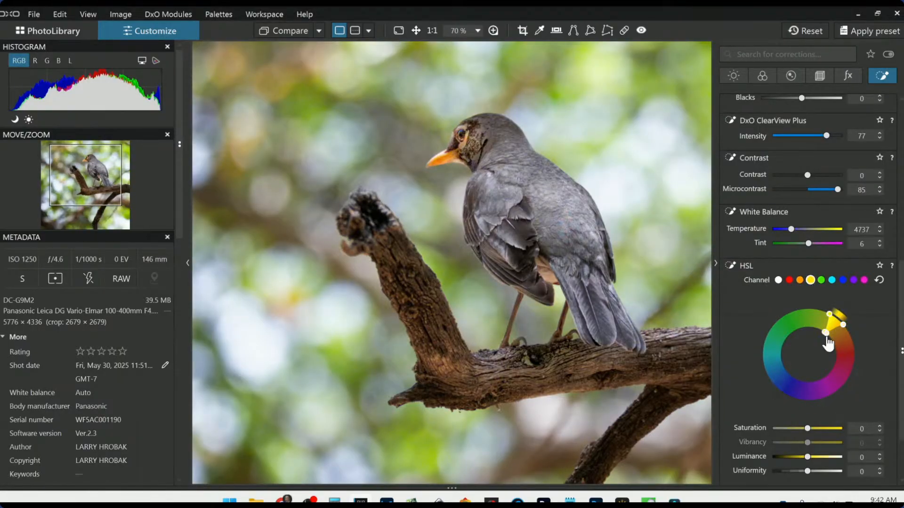
drag(828, 344, 832, 351)
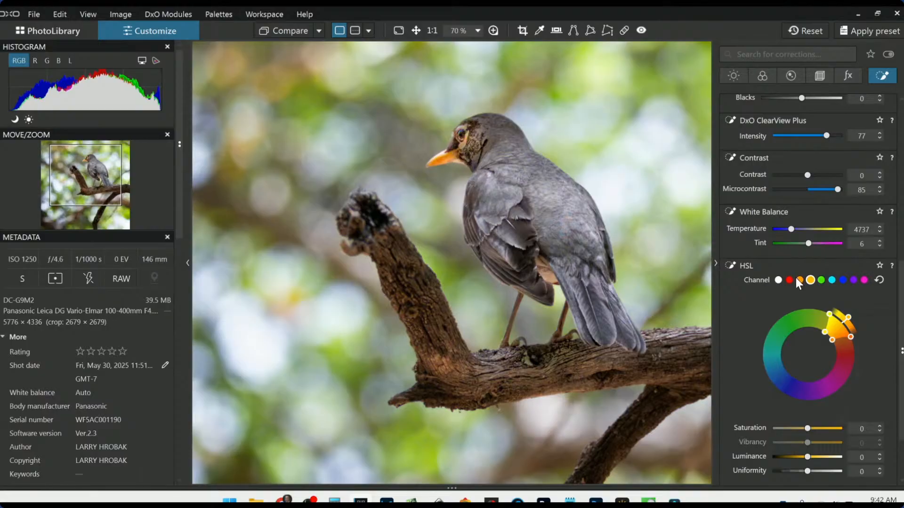
Lower the Saturation of the head control point's adjusted yellow channel to -43
scroll(795, 280, down, 3)
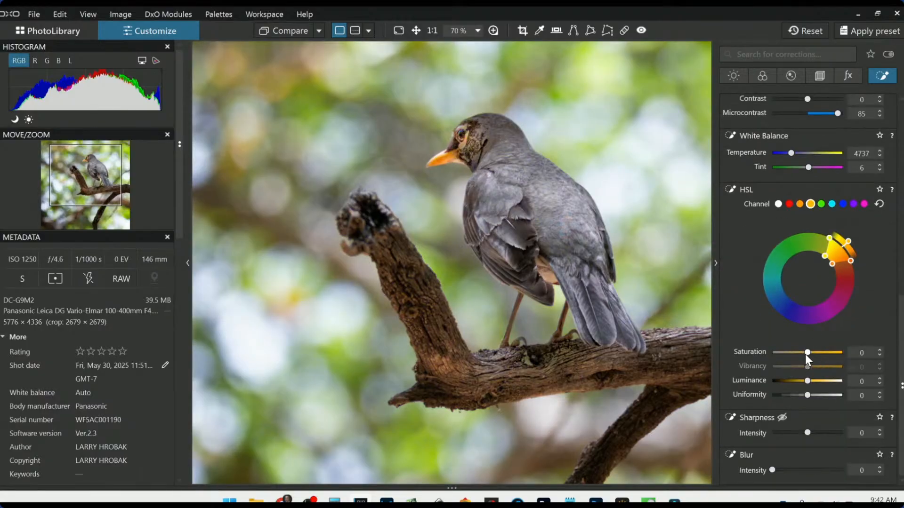
drag(808, 353, 794, 356)
drag(786, 351, 792, 353)
Export the corrected bird photo to disk again, overwriting the existing JPEG
right_click(630, 311)
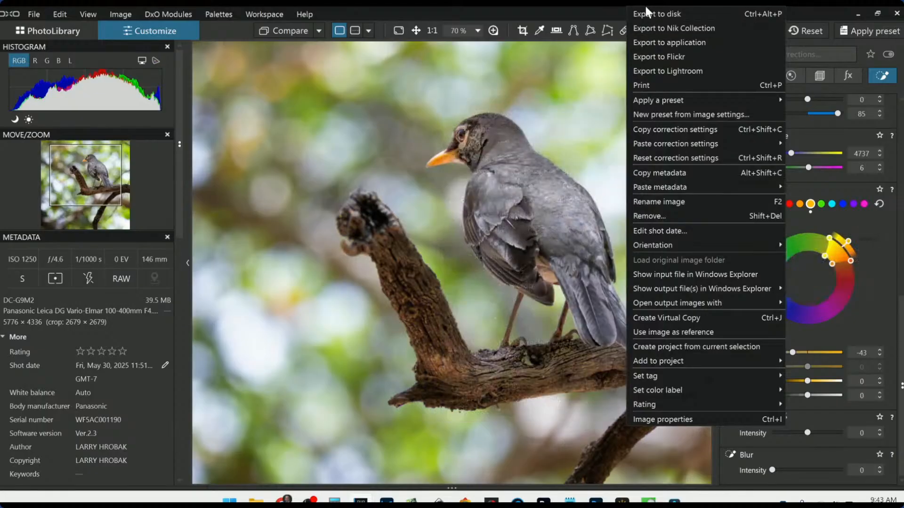
click(645, 14)
key(Return)
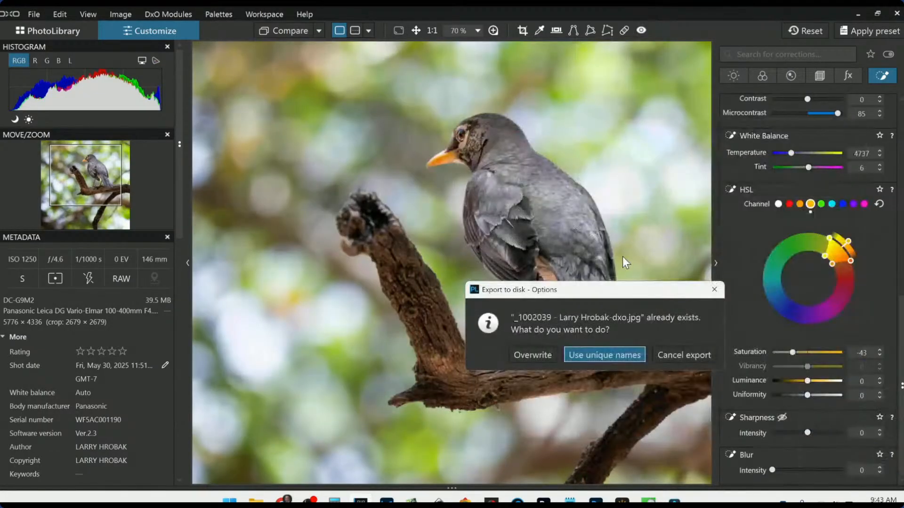
click(547, 354)
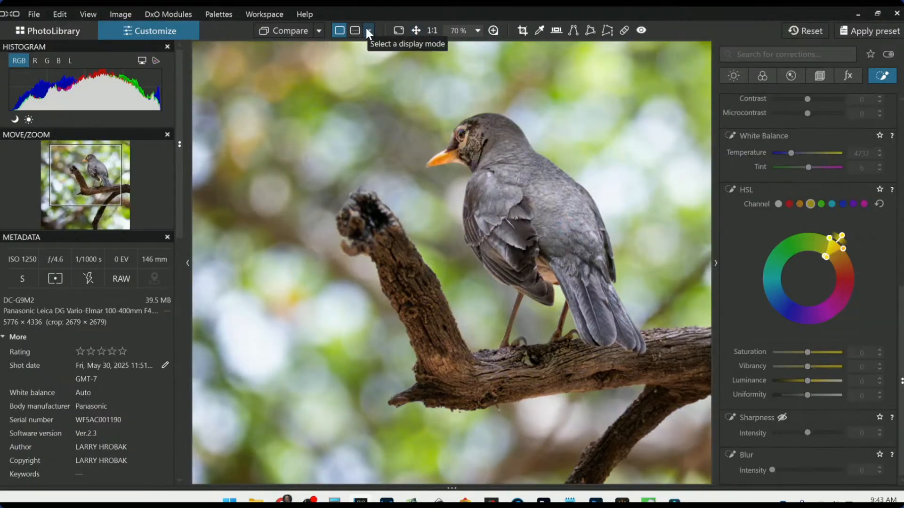
Check the comparison reference options and hide the side palettes to view the edited photo
click(321, 30)
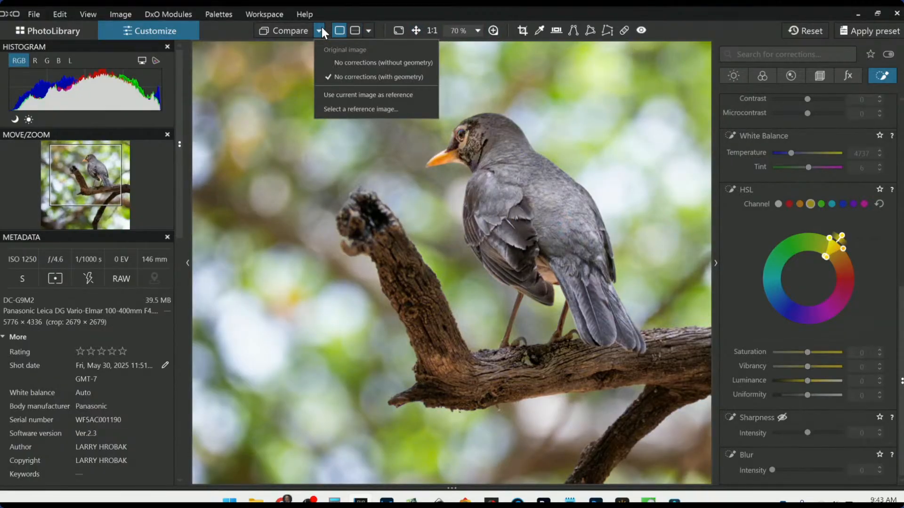
click(322, 29)
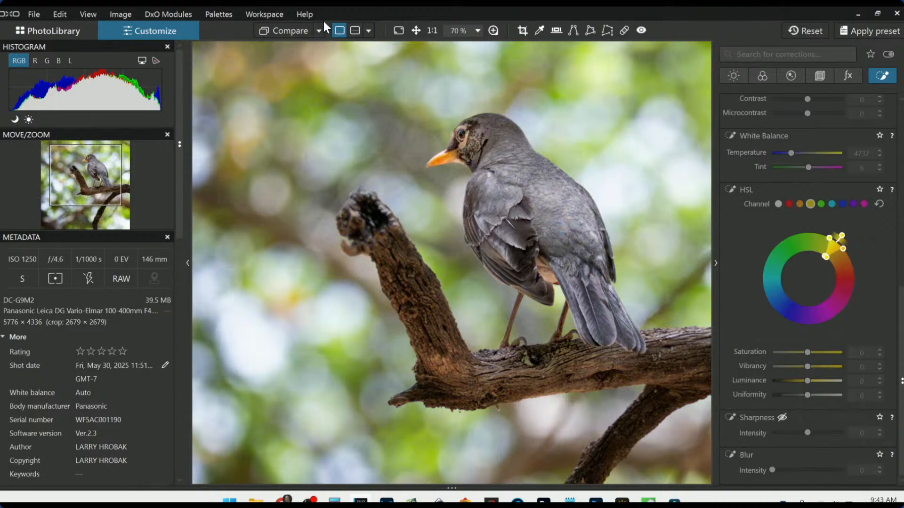
key(F9)
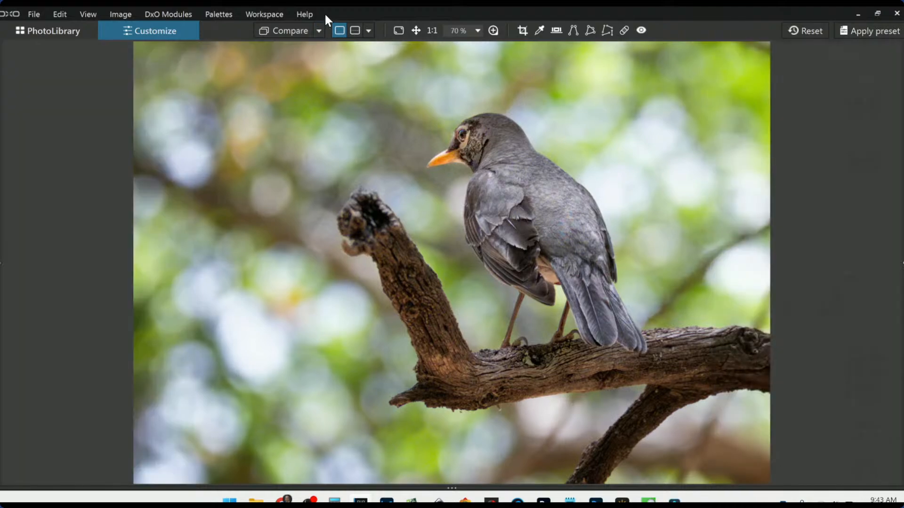
Reset all corrections on the RAW robin photo and choose its exported JPEG, Standard output, as the comparison reference
click(790, 29)
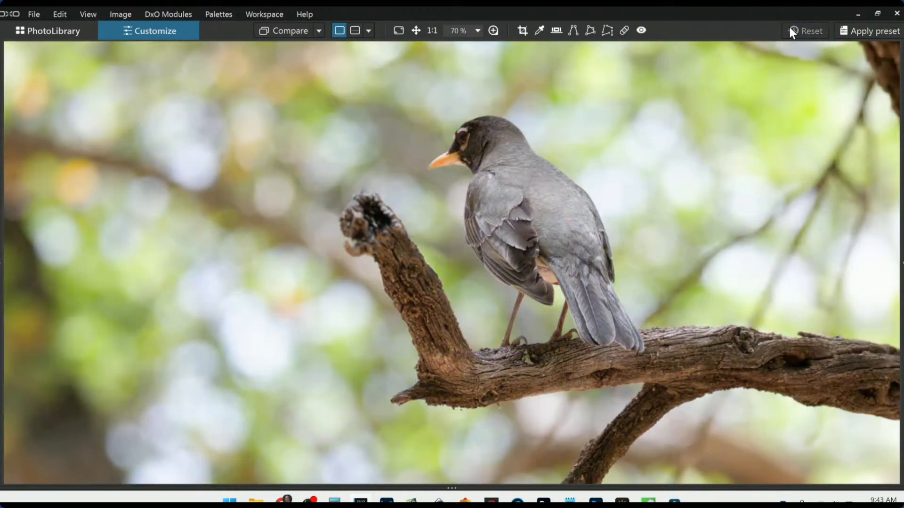
click(324, 32)
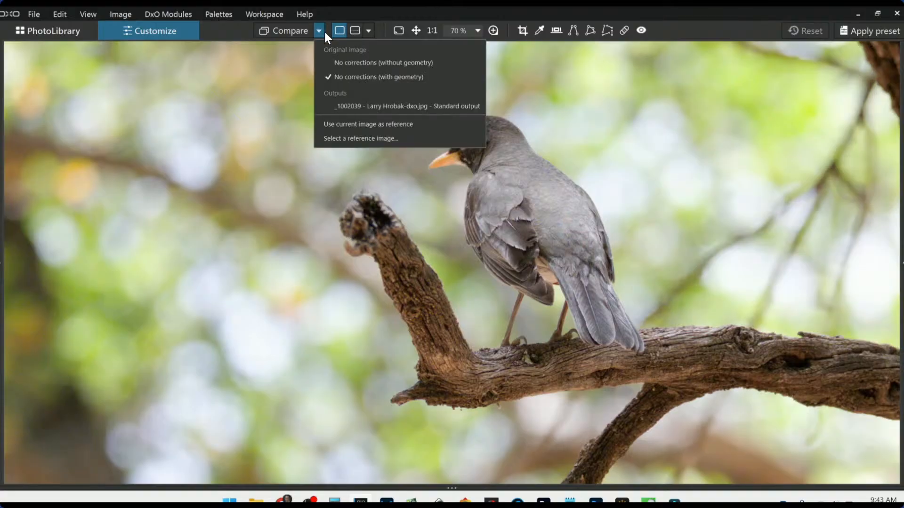
click(345, 108)
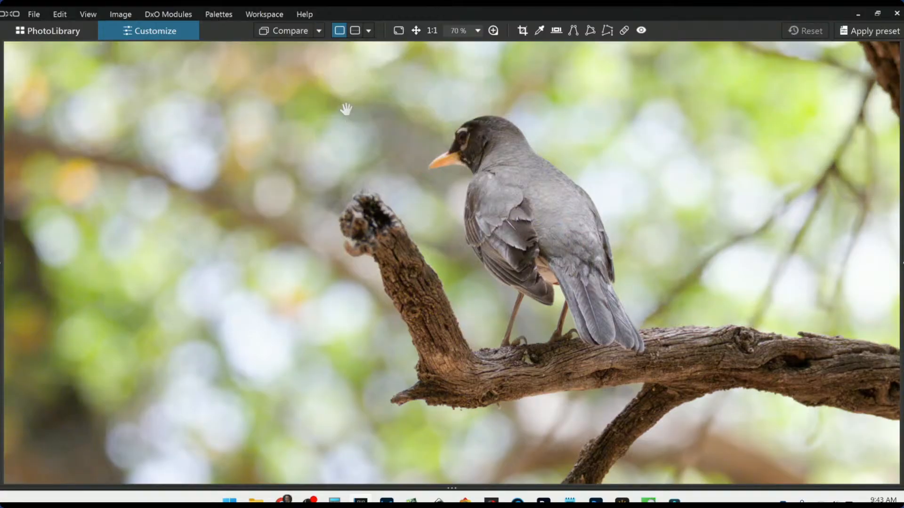
Compare the exported JPEG with the unedited RAW in a horizontal split view and reposition the JPEG to line up the birds
click(357, 33)
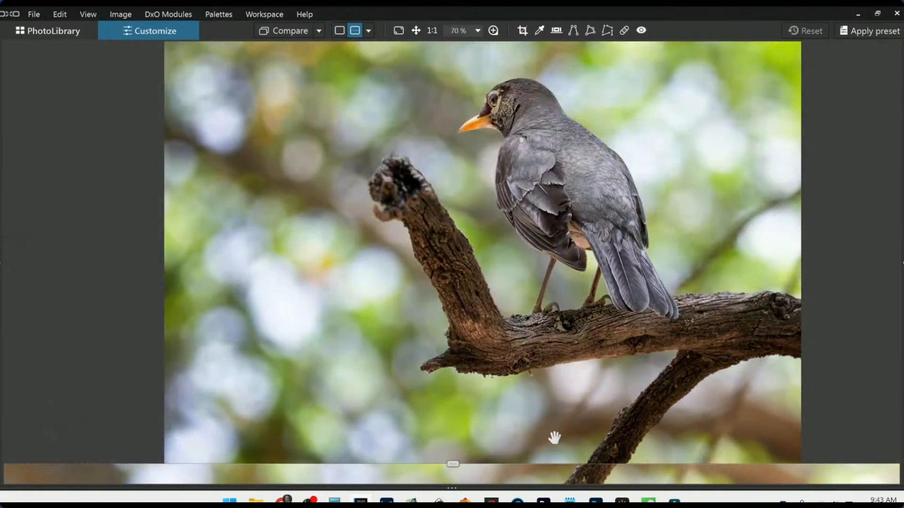
drag(453, 288, 447, 317)
drag(459, 192, 457, 226)
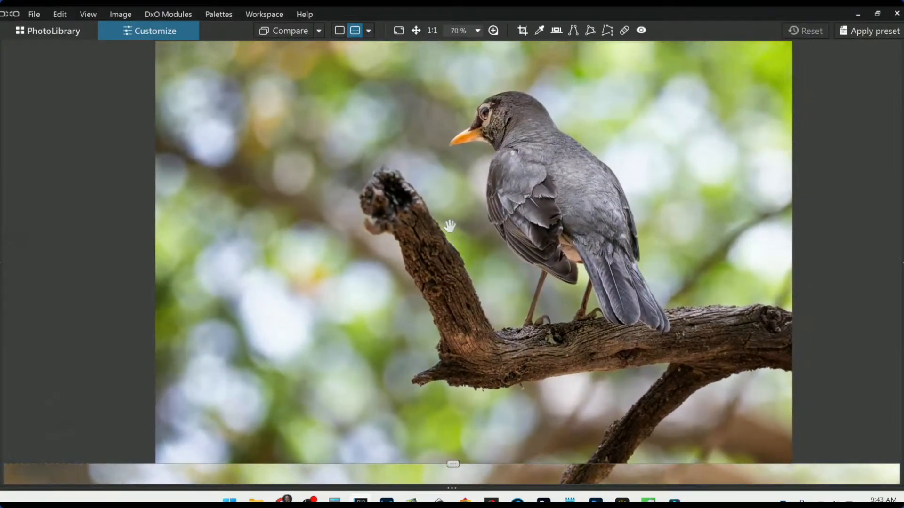
Compare the exported JPEG and the unedited RAW side by side, with both images shown in full
click(370, 31)
click(379, 49)
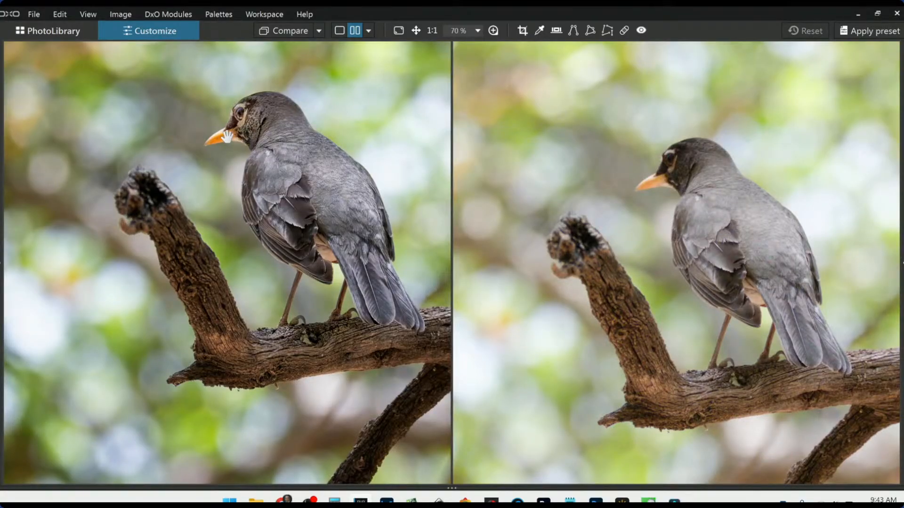
scroll(369, 189, down, 3)
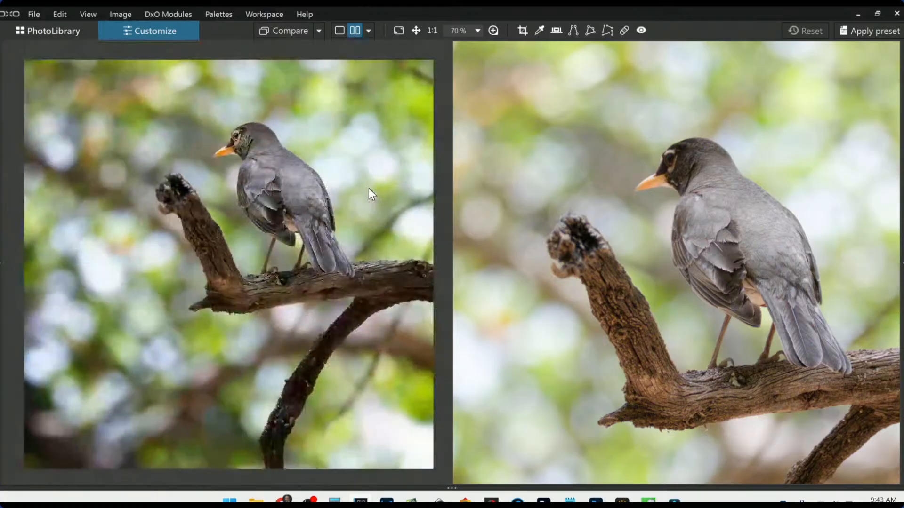
scroll(369, 188, down, 2)
scroll(615, 226, down, 10)
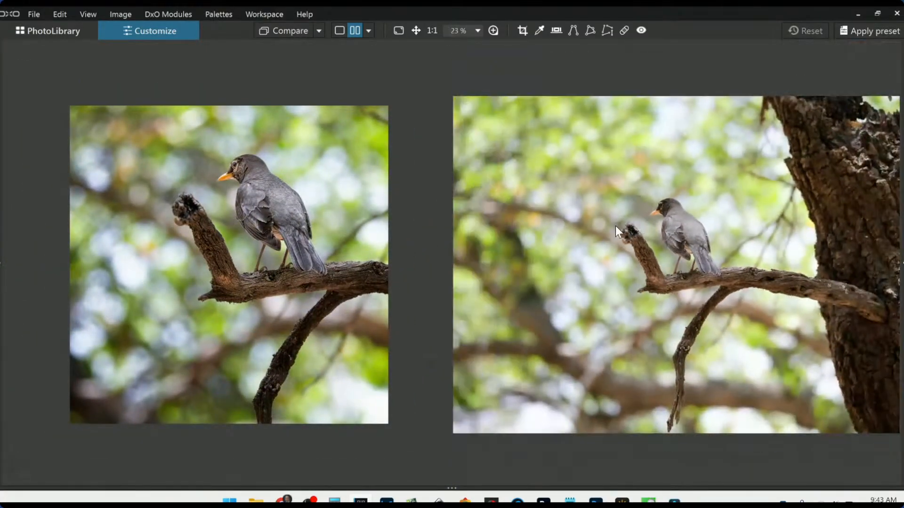
scroll(615, 225, down, 1)
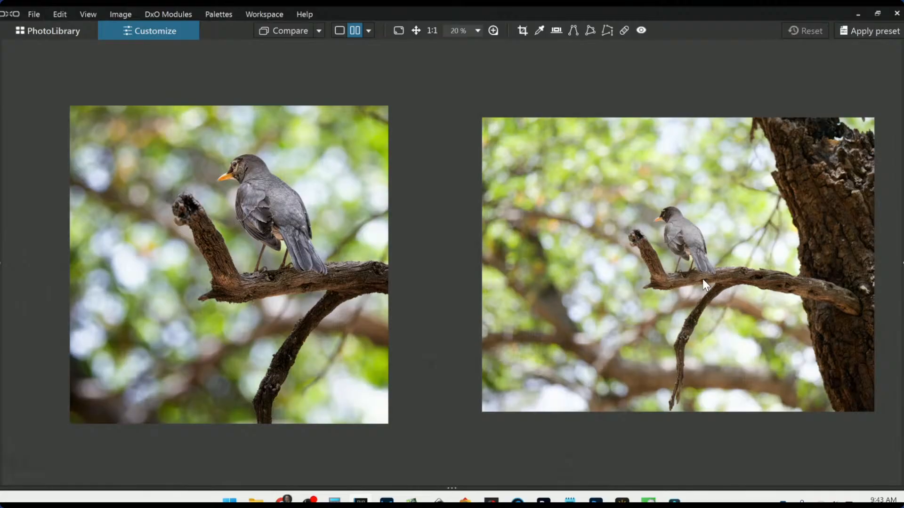
Compare the two versions in a vertical split view at 100%, sweeping the divider across the bird until only the JPEG shows
click(370, 30)
click(381, 80)
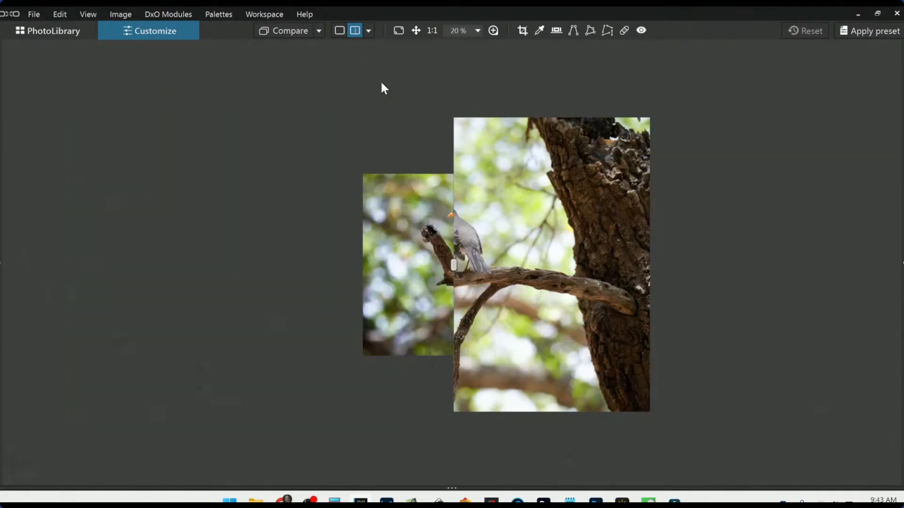
scroll(429, 207, up, 6)
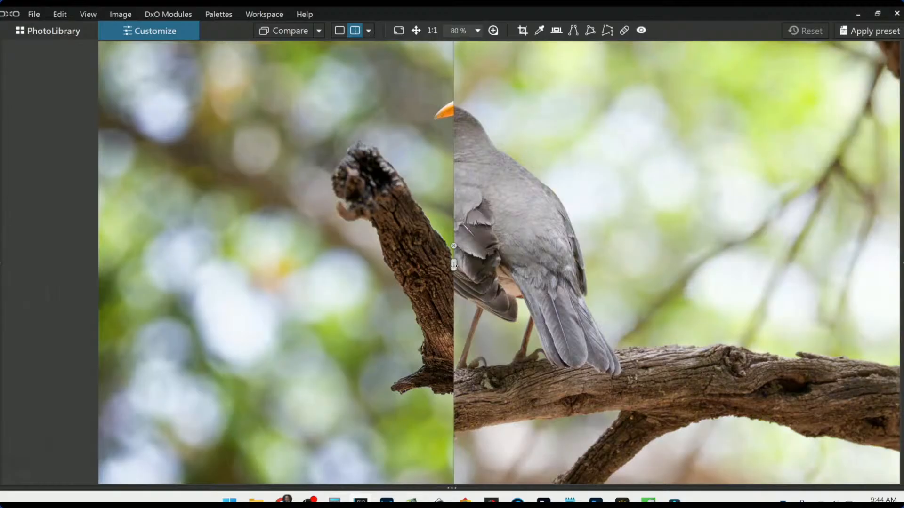
scroll(414, 248, up, 2)
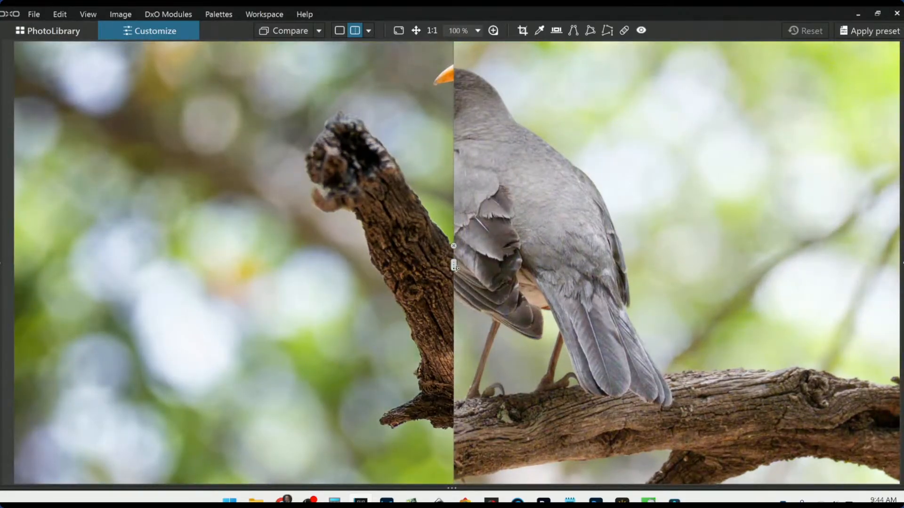
drag(454, 267, 711, 266)
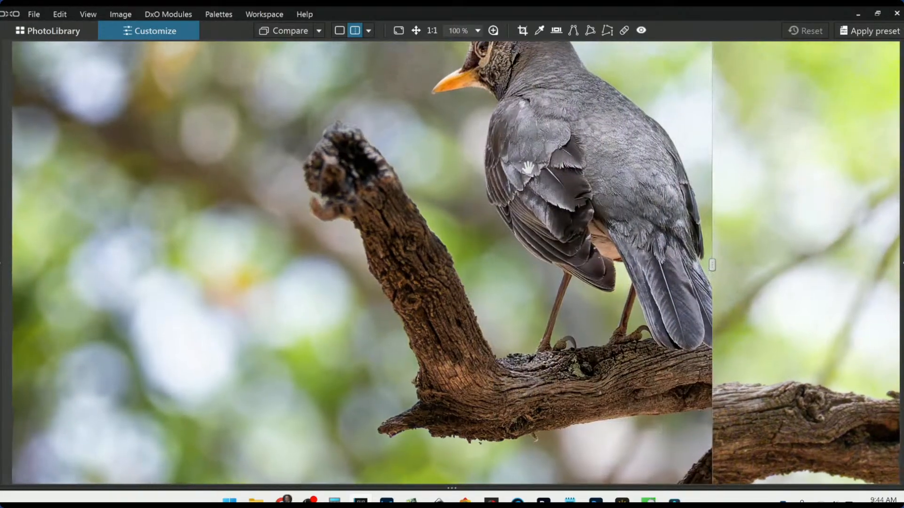
drag(528, 168, 521, 213)
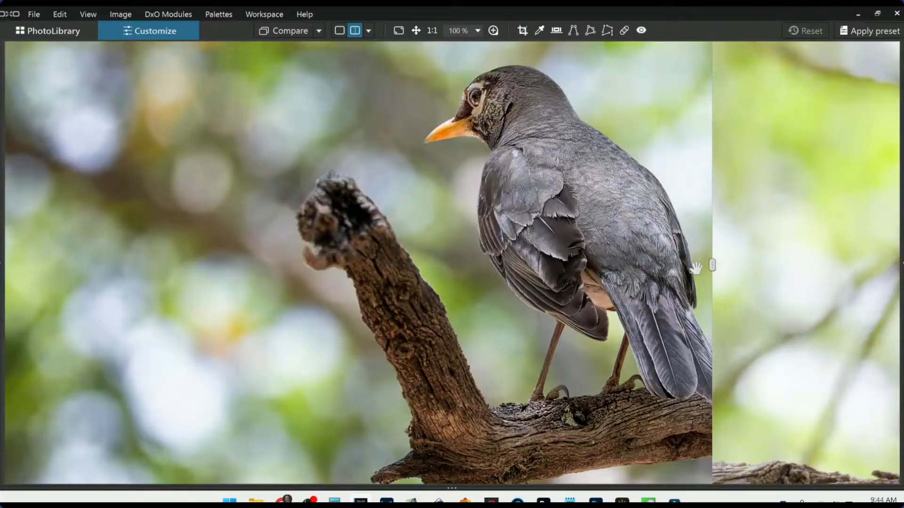
drag(712, 265, 899, 217)
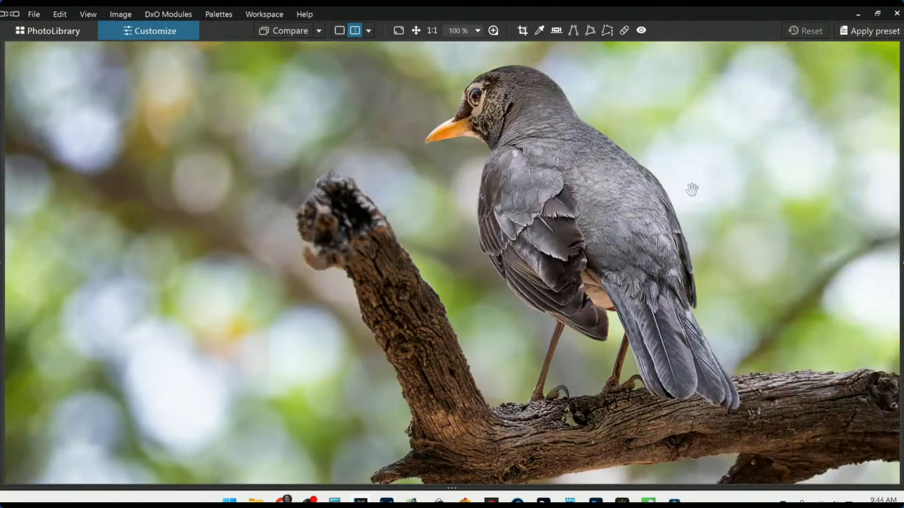
scroll(690, 192, down, 3)
scroll(617, 222, up, 1)
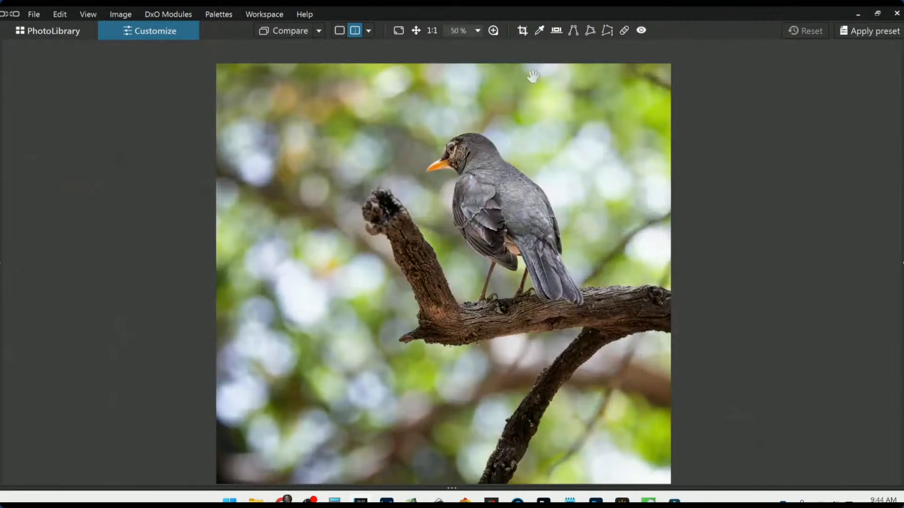
Return to the photo library and open the ORF photo of the cardinal for editing in single-image view
click(67, 37)
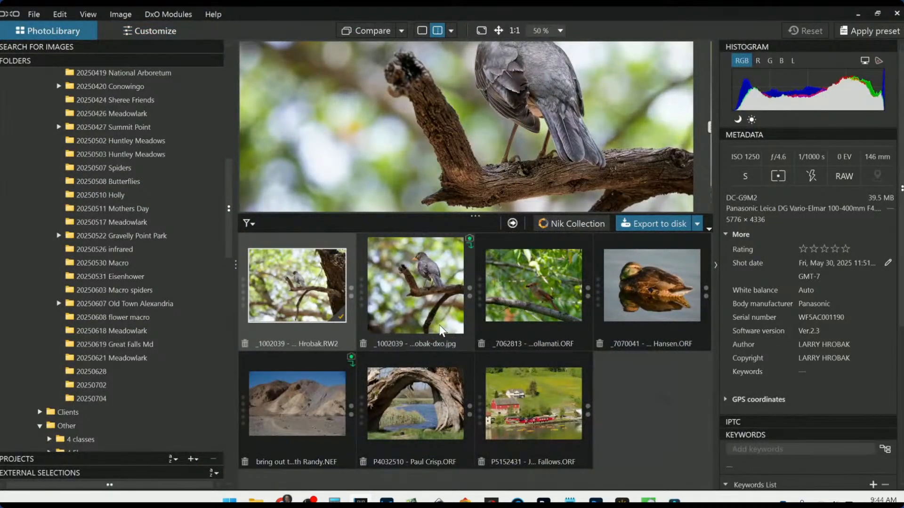
click(427, 314)
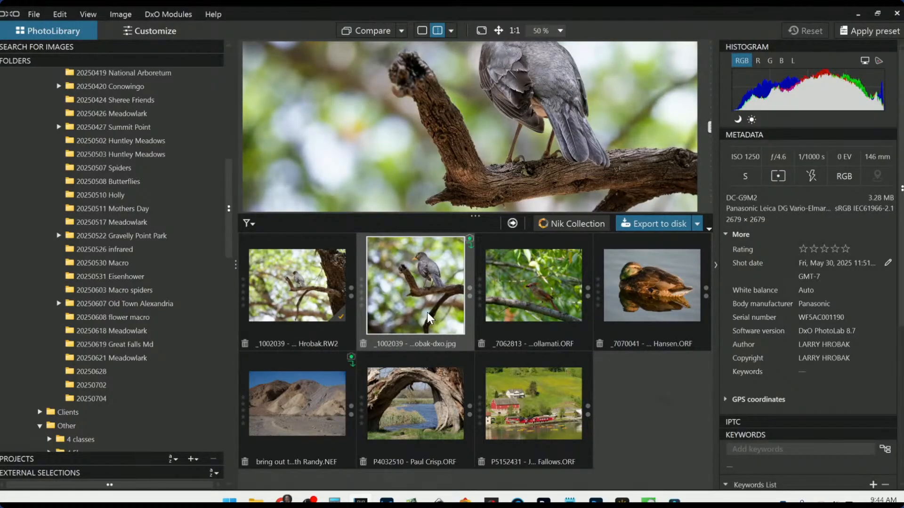
click(539, 301)
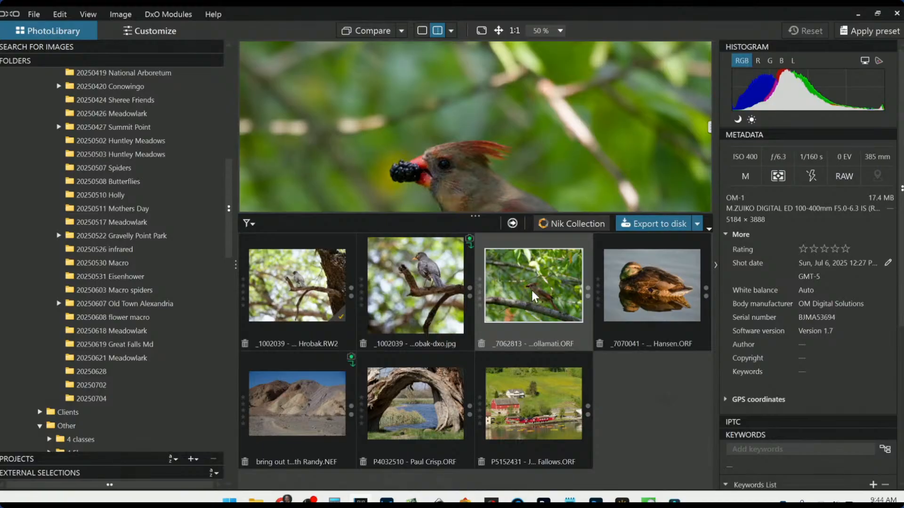
double_click(532, 290)
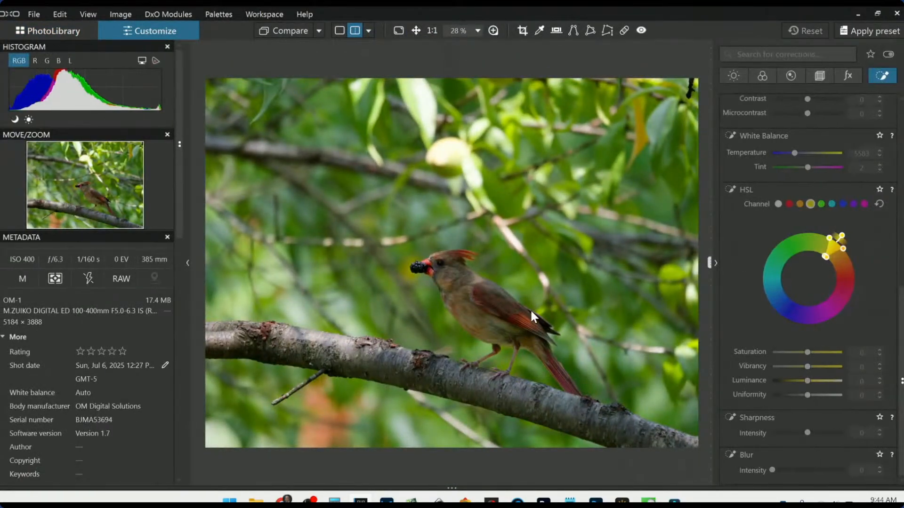
click(339, 31)
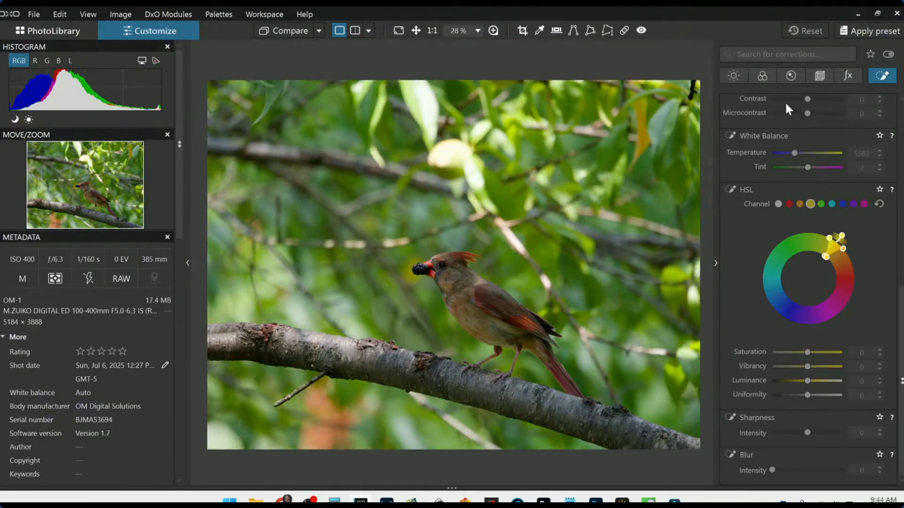
Apply a preset to the cardinal photo
scroll(601, 174, down, 1)
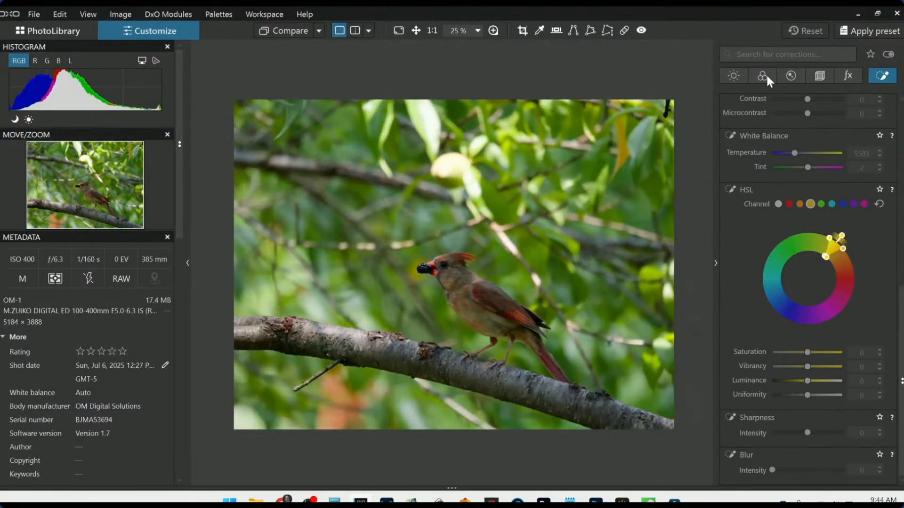
click(842, 35)
click(278, 158)
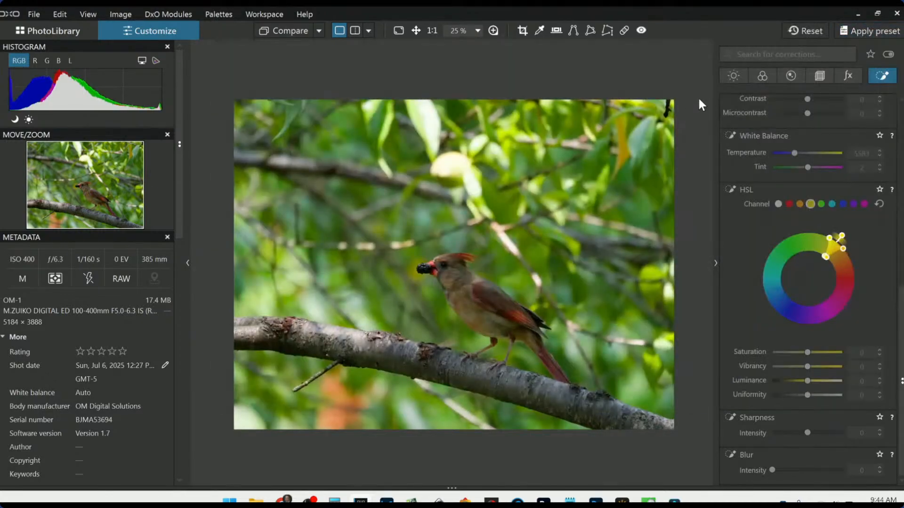
Set the cardinal photo's crop aspect ratio to 1 × 1 and start the Crop tool
click(820, 77)
click(807, 187)
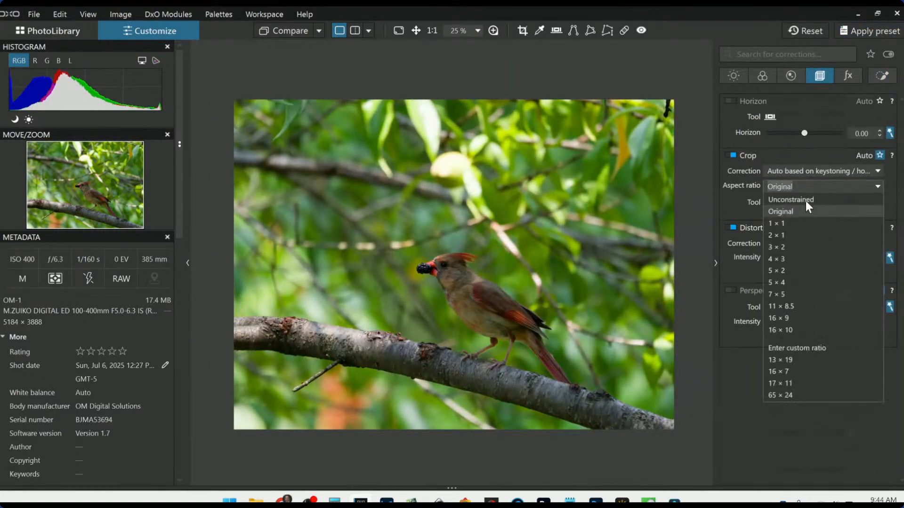
click(803, 222)
click(771, 203)
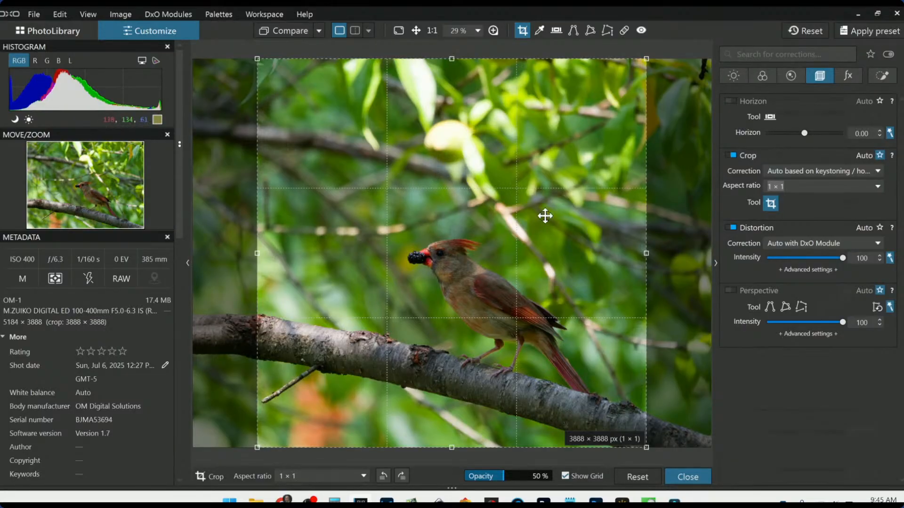
Reduce the square crop to about 2802 × 2802 px and position it around the cardinal and its branch
drag(451, 59, 449, 170)
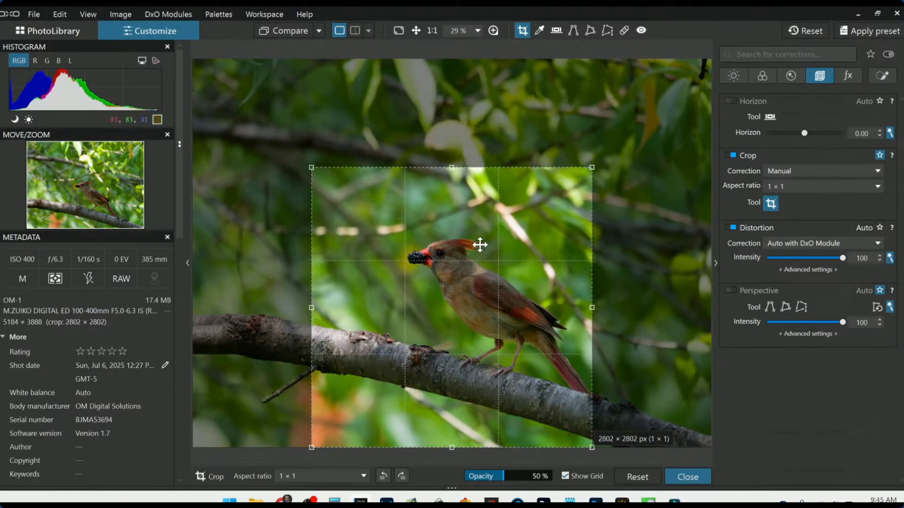
drag(480, 245, 504, 236)
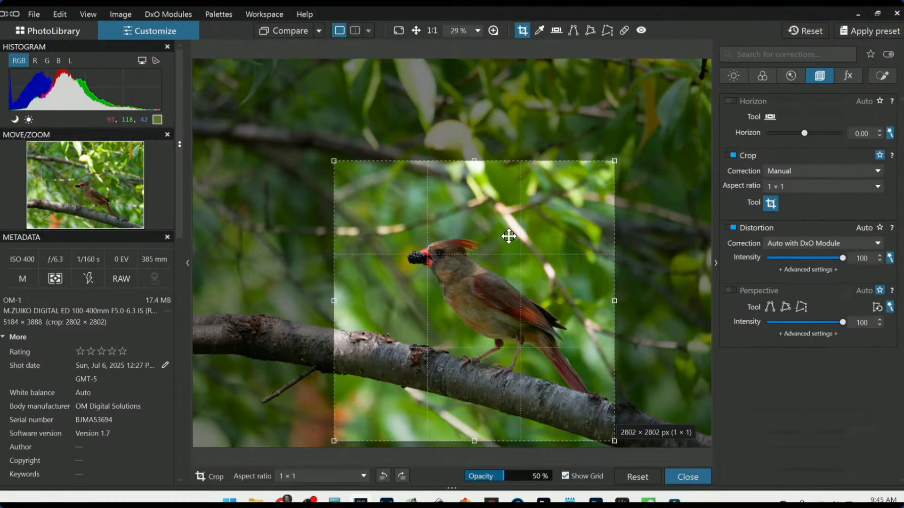
drag(509, 236, 514, 235)
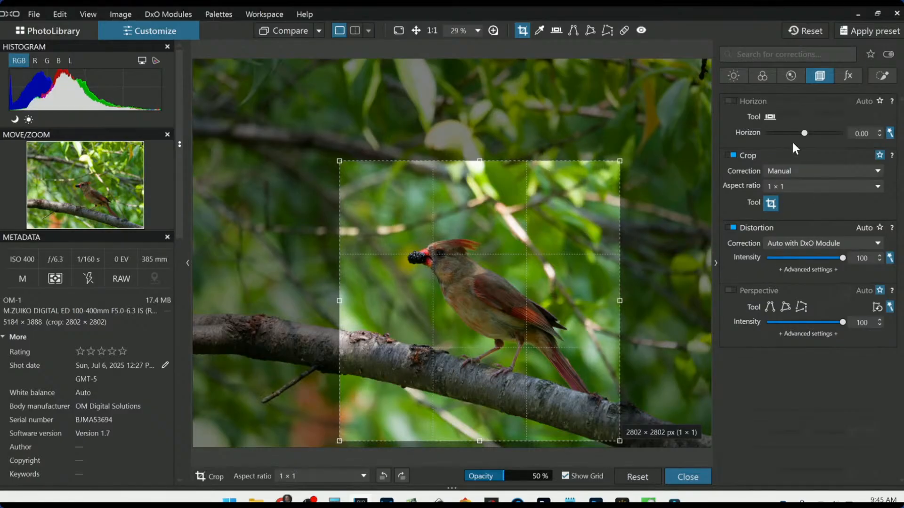
Level the cardinal photo by setting its Horizon correction to -3.90
scroll(804, 133, down, 4)
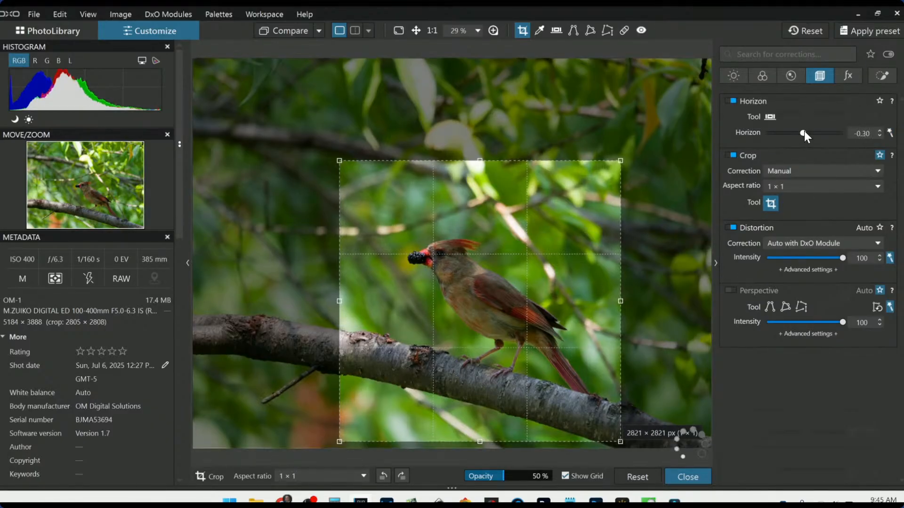
scroll(804, 131, down, 5)
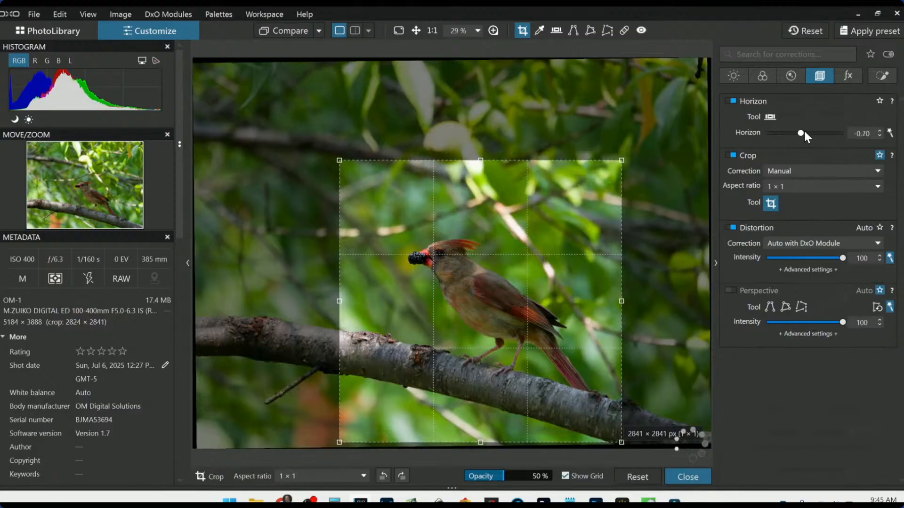
scroll(804, 133, down, 9)
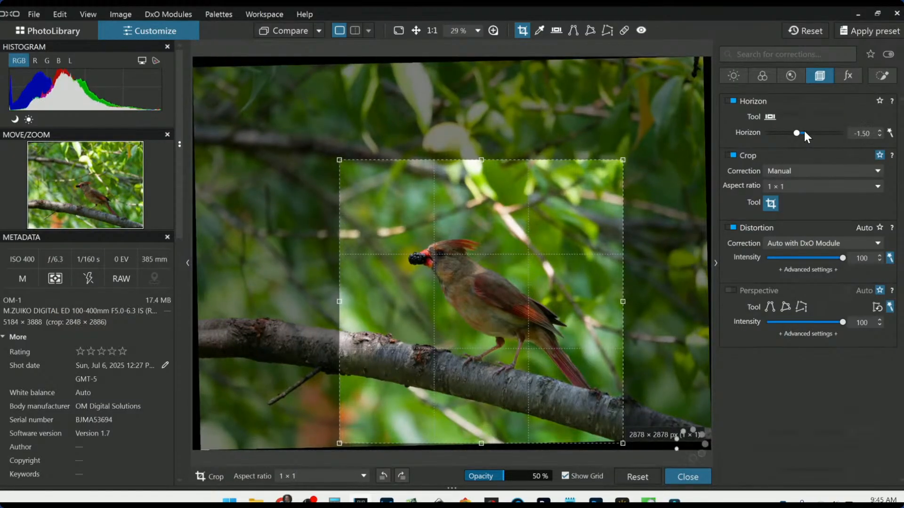
scroll(804, 131, down, 8)
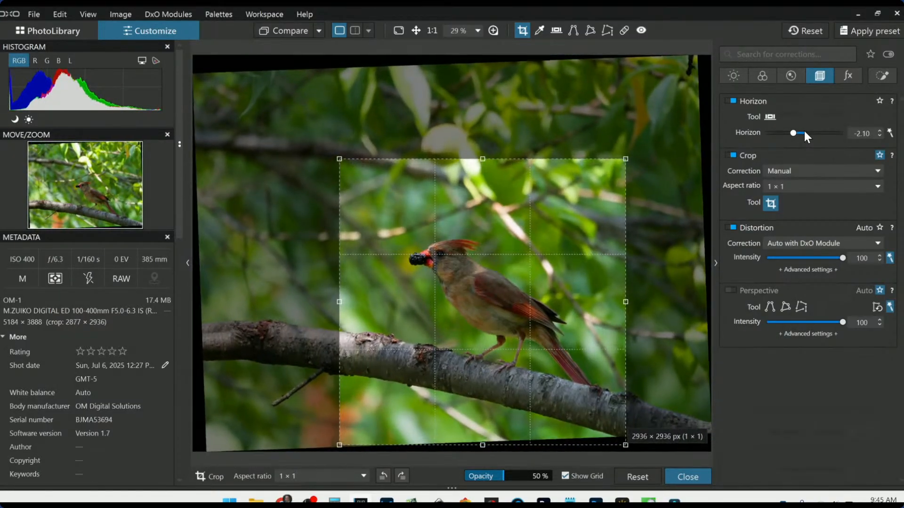
scroll(805, 131, down, 1)
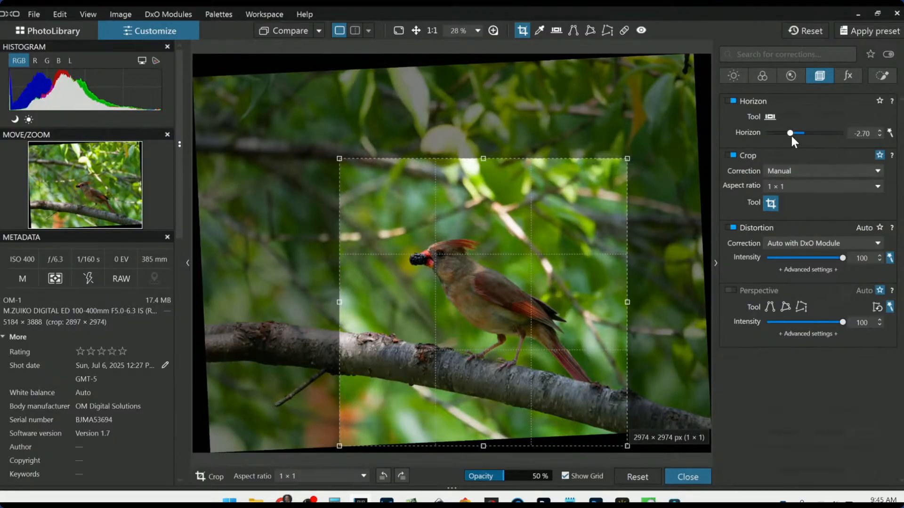
scroll(789, 134, down, 7)
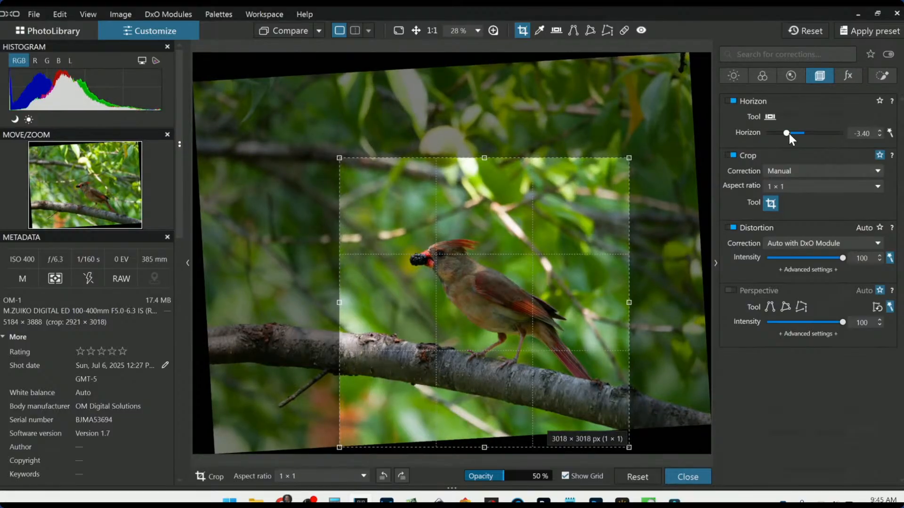
scroll(790, 134, down, 4)
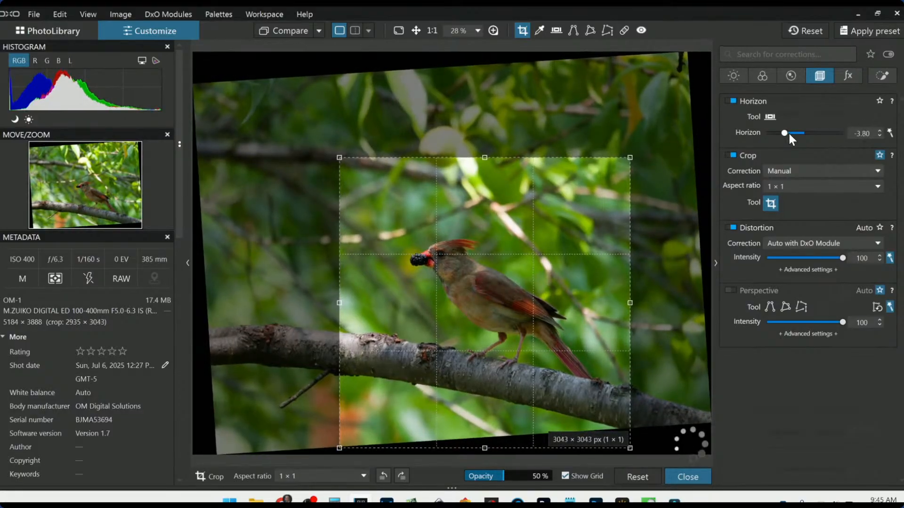
scroll(788, 133, down, 1)
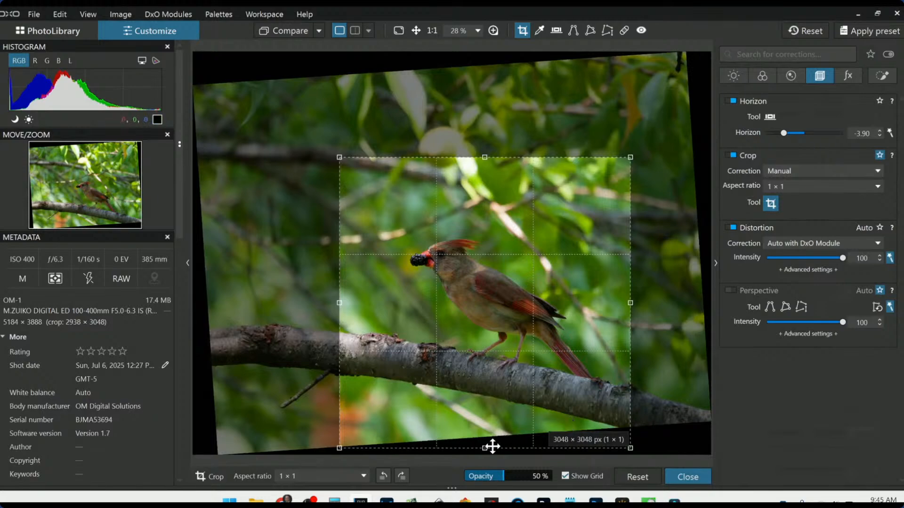
Shrink the square crop to about 2685 × 2685 px, keep it clear of the black rotated edge, and apply it
drag(486, 451, 486, 432)
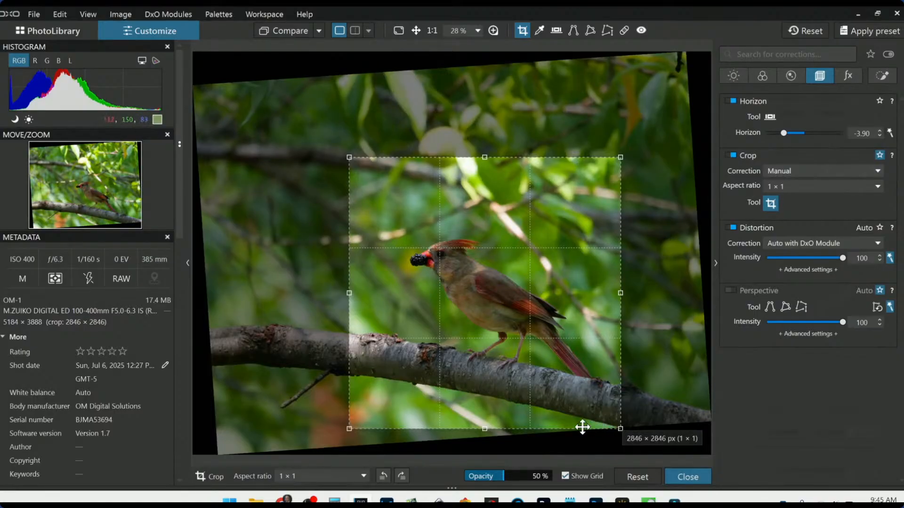
drag(482, 429, 484, 428)
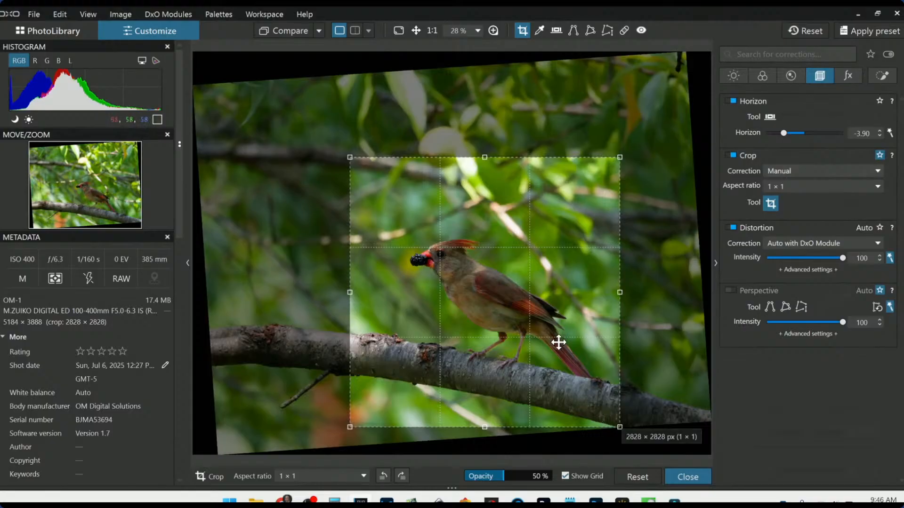
drag(346, 157, 347, 169)
drag(501, 270, 497, 270)
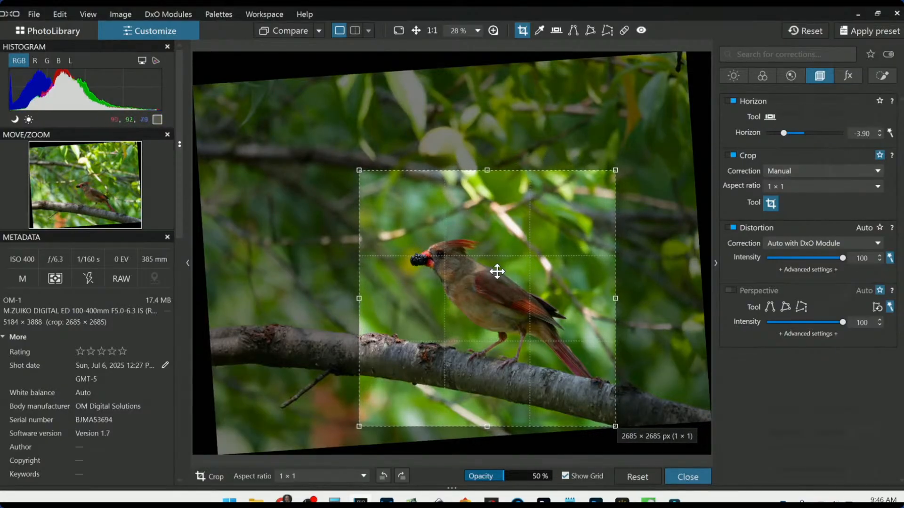
key(Return)
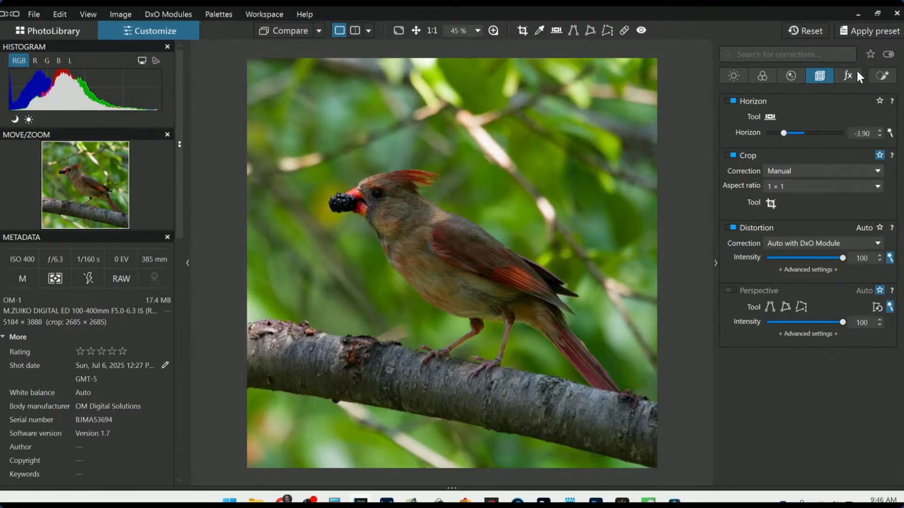
Paint an auto mask over the whole cardinal, including its legs and tail, and raise the mask's exposure to 1.45
click(883, 76)
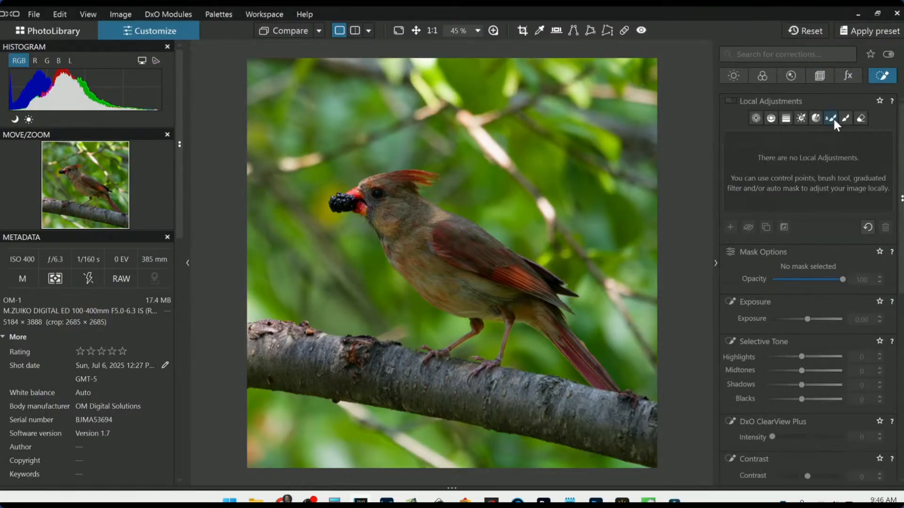
click(831, 119)
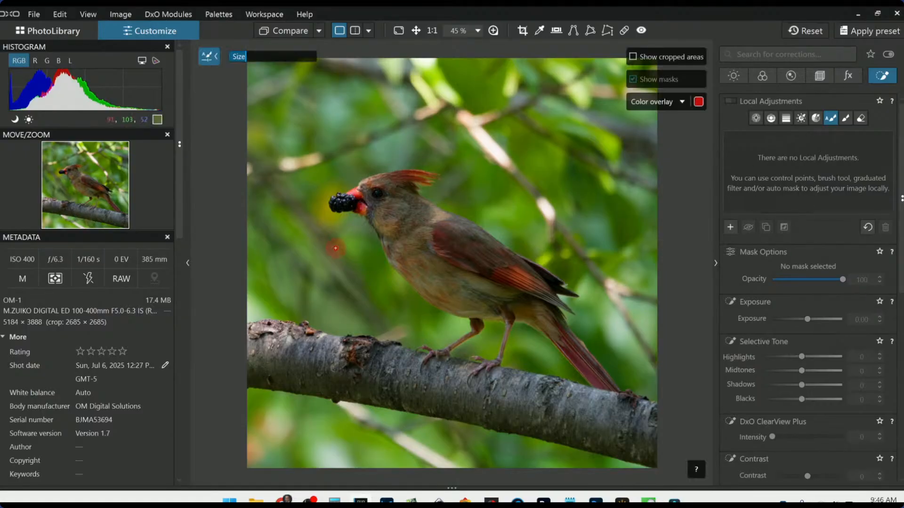
scroll(380, 212, up, 3)
scroll(380, 213, down, 1)
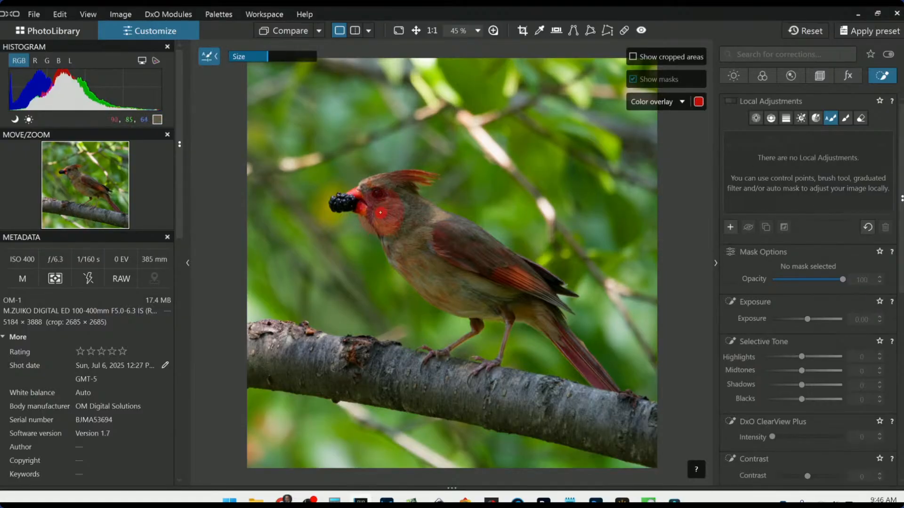
mouse_move(347, 204)
mouse_down()
mouse_move(417, 185)
mouse_move(398, 198)
mouse_move(390, 222)
mouse_move(415, 262)
mouse_move(454, 291)
mouse_move(508, 299)
mouse_move(570, 346)
mouse_move(615, 361)
mouse_move(576, 341)
mouse_move(568, 308)
mouse_move(425, 212)
mouse_up()
mouse_move(456, 256)
mouse_down()
mouse_move(494, 334)
mouse_move(415, 336)
mouse_move(506, 331)
mouse_move(488, 374)
mouse_up()
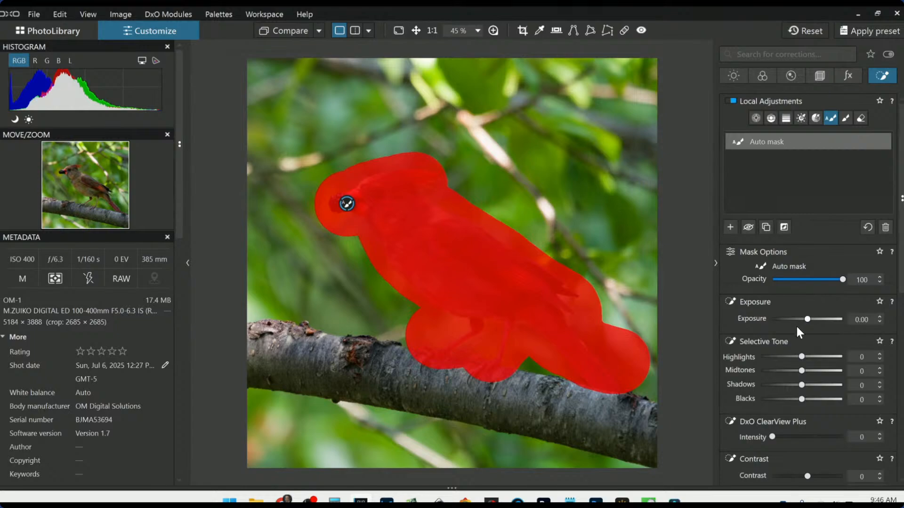
drag(808, 320, 821, 321)
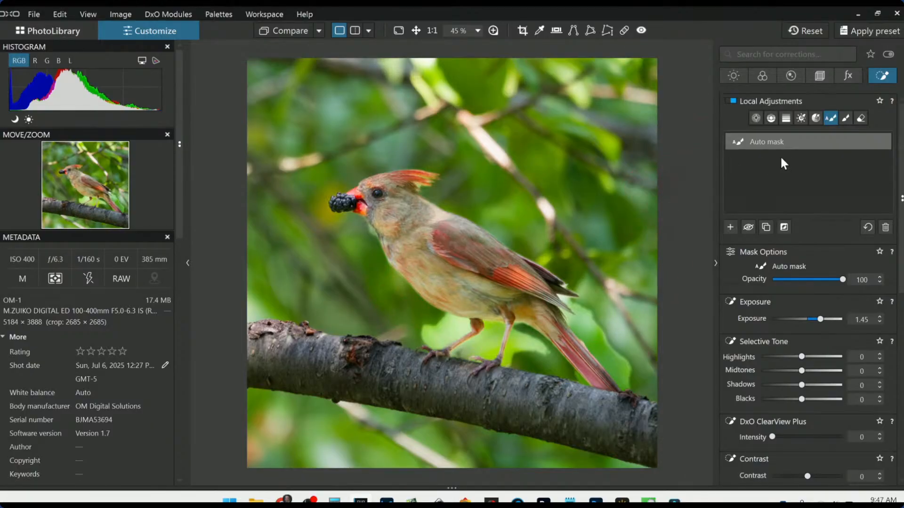
Erase the auto mask's spill from the leaves around the cardinal's legs and tail with a small eraser at 100 % feathering
click(860, 118)
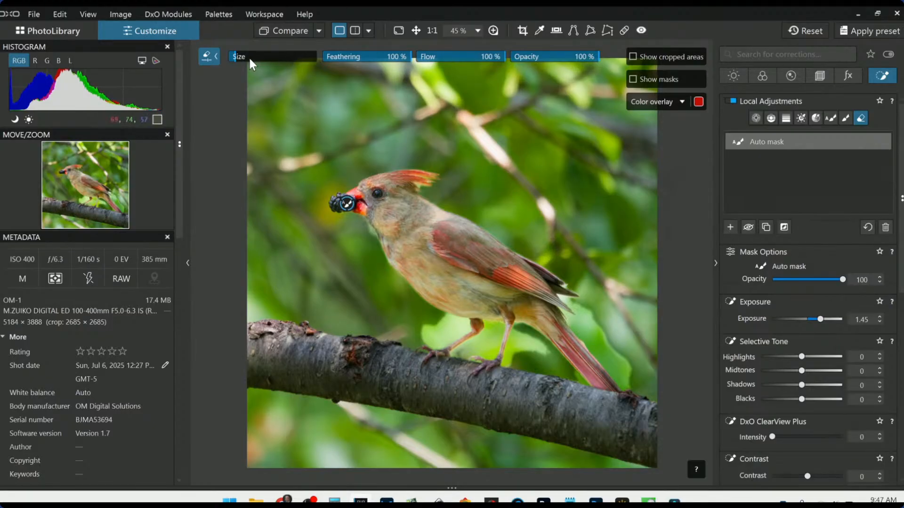
drag(248, 57, 244, 58)
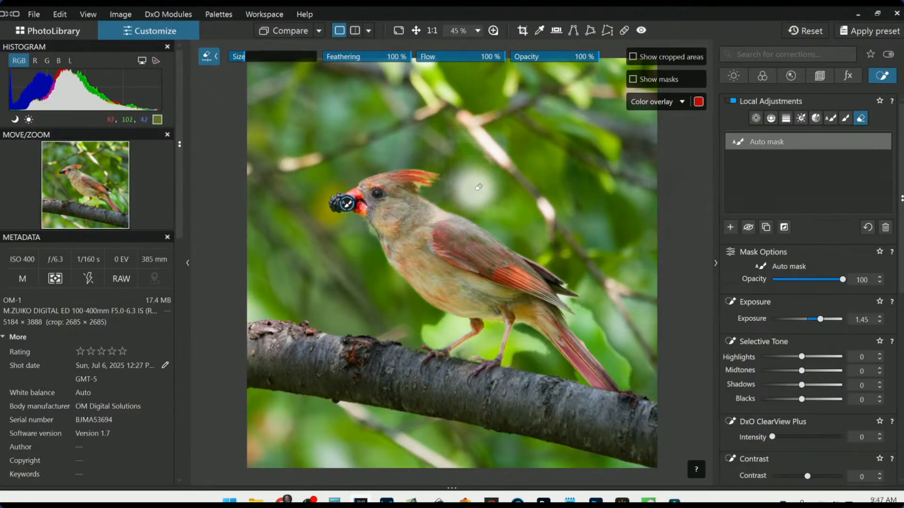
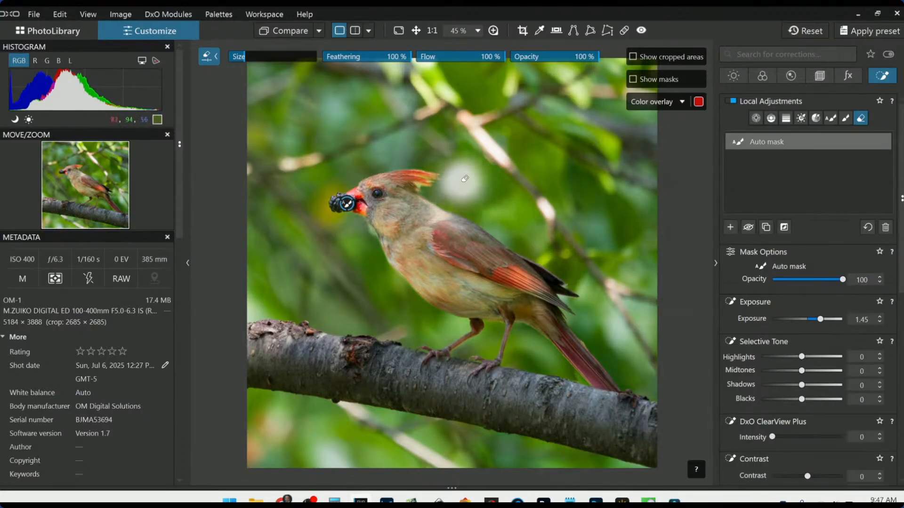
scroll(454, 178, up, 3)
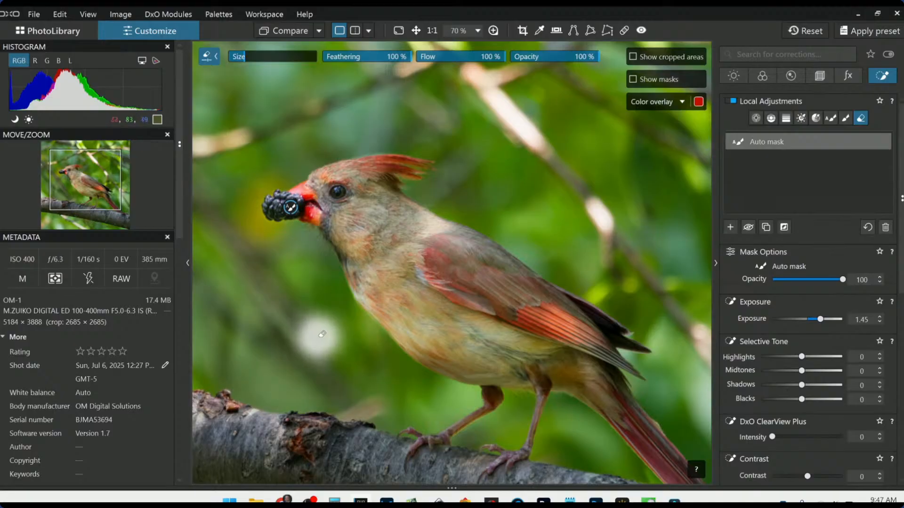
scroll(572, 360, down, 3)
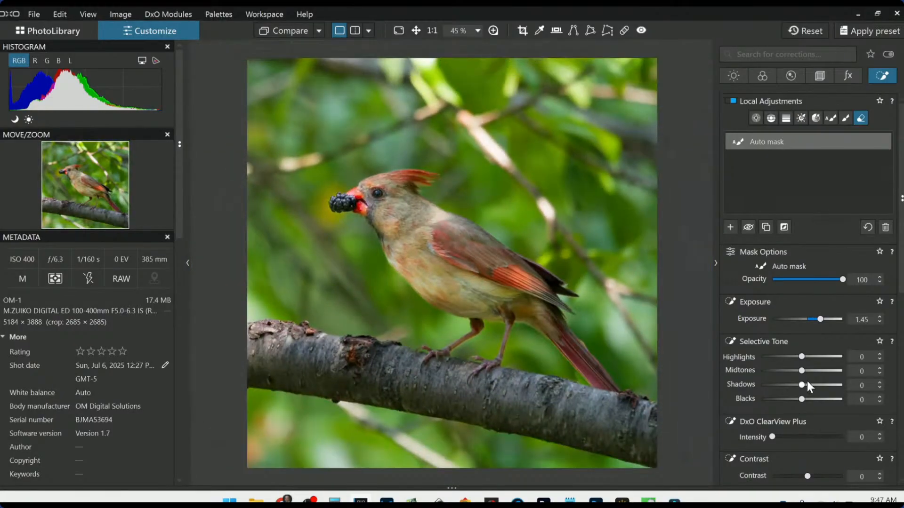
Try an eraser touch-up stroke over the cardinal's wing tip on the auto mask and undo it
click(685, 309)
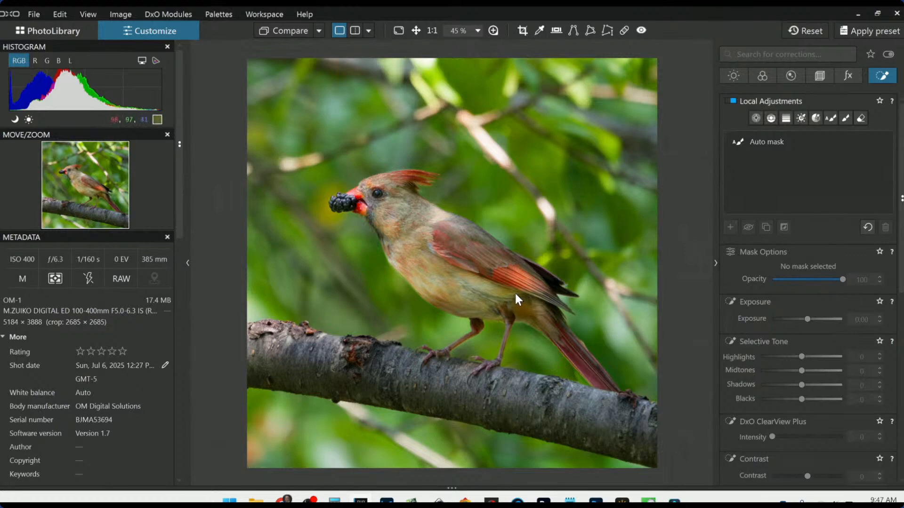
click(809, 145)
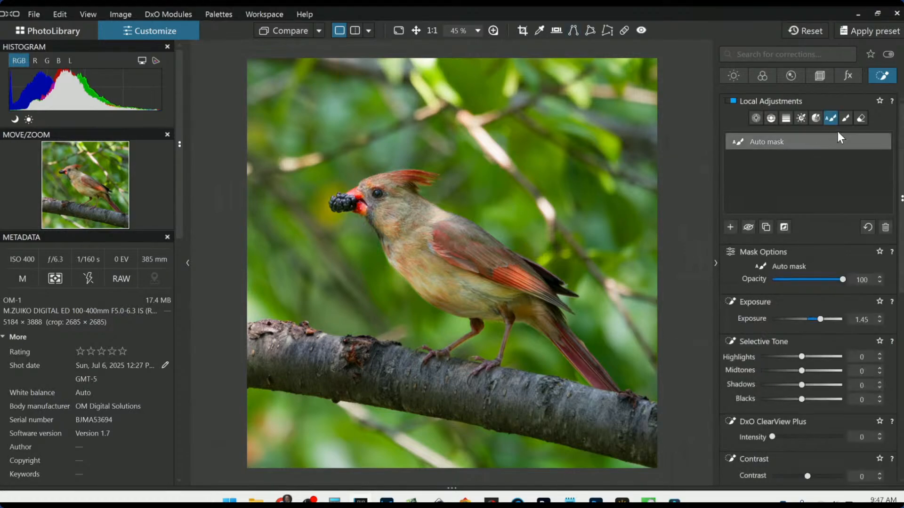
click(862, 120)
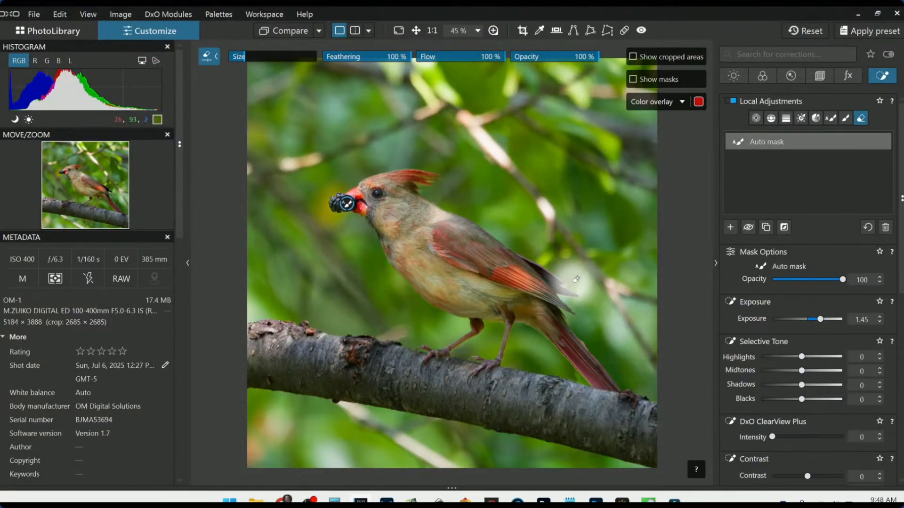
mouse_move(554, 275)
mouse_down()
mouse_move(521, 278)
mouse_move(534, 275)
mouse_move(542, 288)
mouse_up()
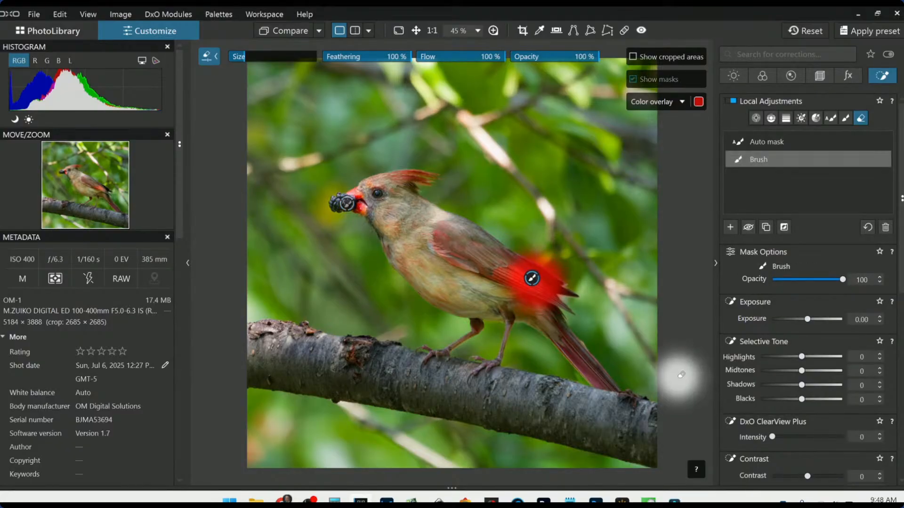
key(ctrl+z)
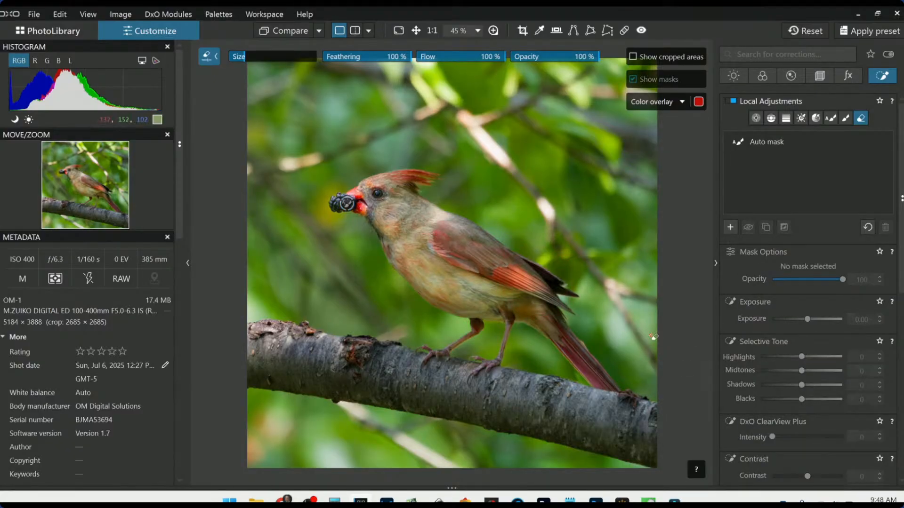
Compare the locally adjusted cardinal photo with its uncorrected version and leave the eraser tool
scroll(649, 325, up, 1)
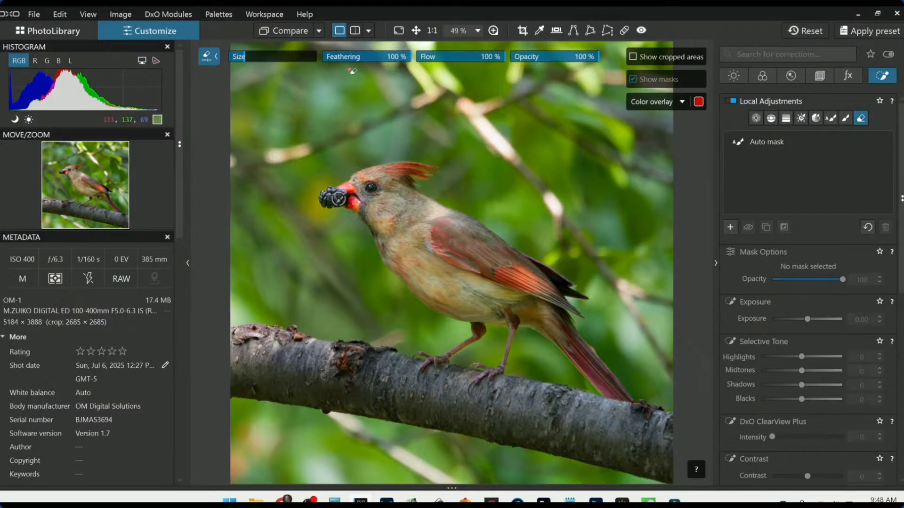
click(304, 30)
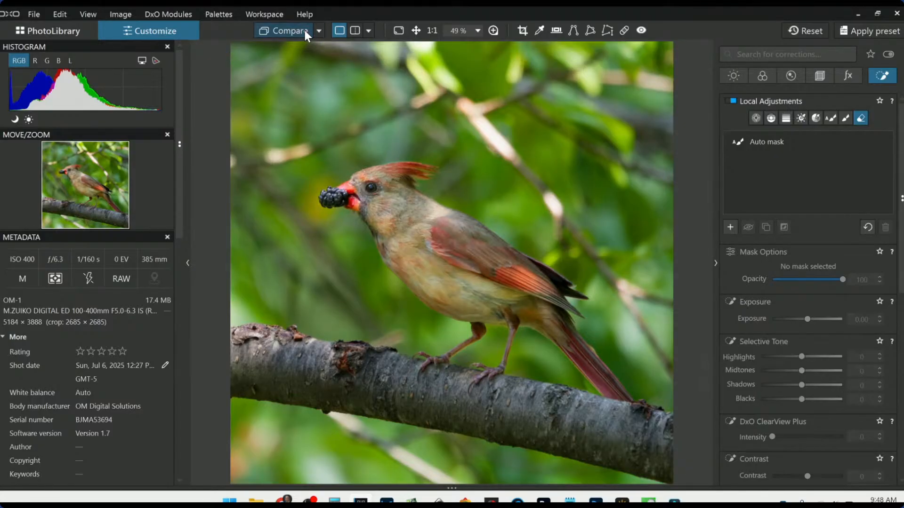
click(304, 30)
key(Escape)
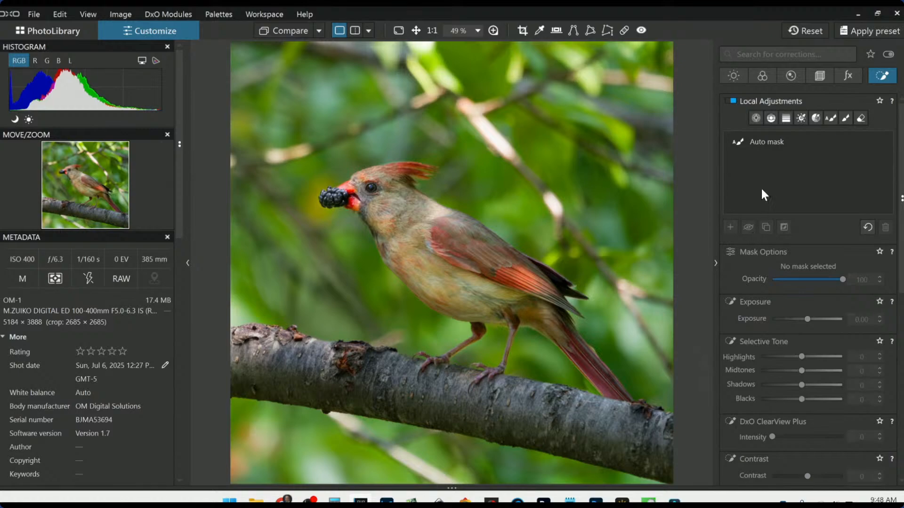
Place a control point on the cardinal's eye and shrink its circle to just around the eye
click(756, 118)
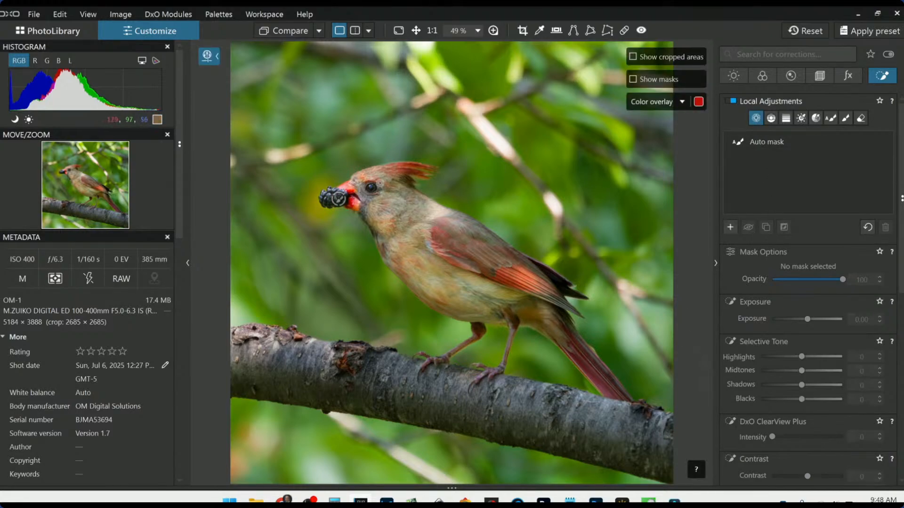
scroll(368, 188, up, 3)
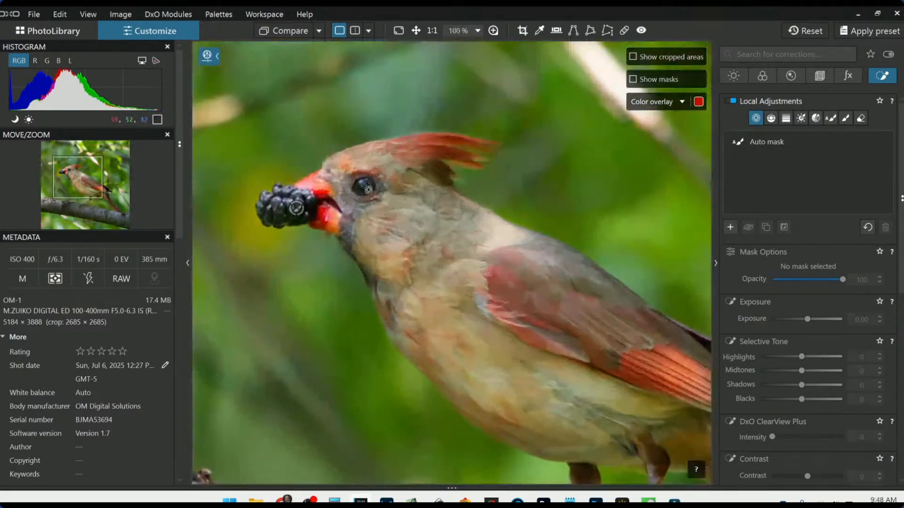
scroll(368, 189, down, 1)
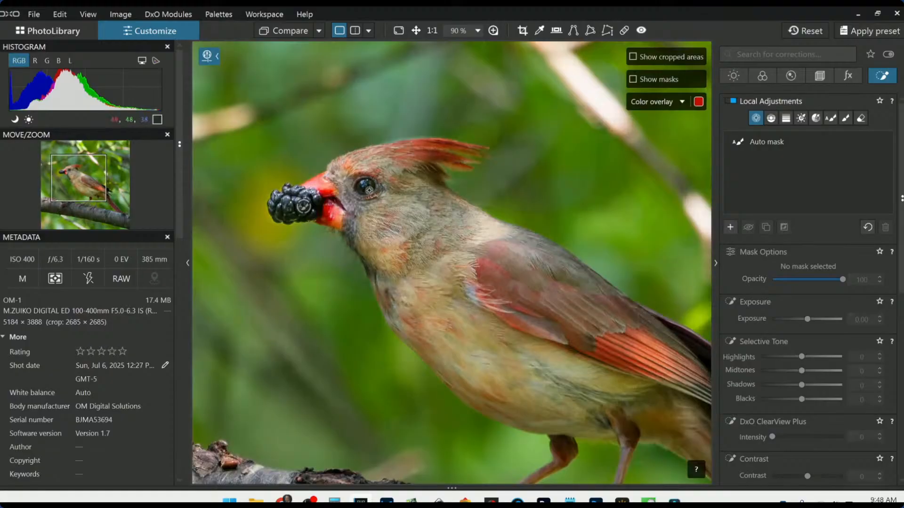
click(369, 193)
scroll(475, 212, down, 2)
scroll(475, 212, down, 3)
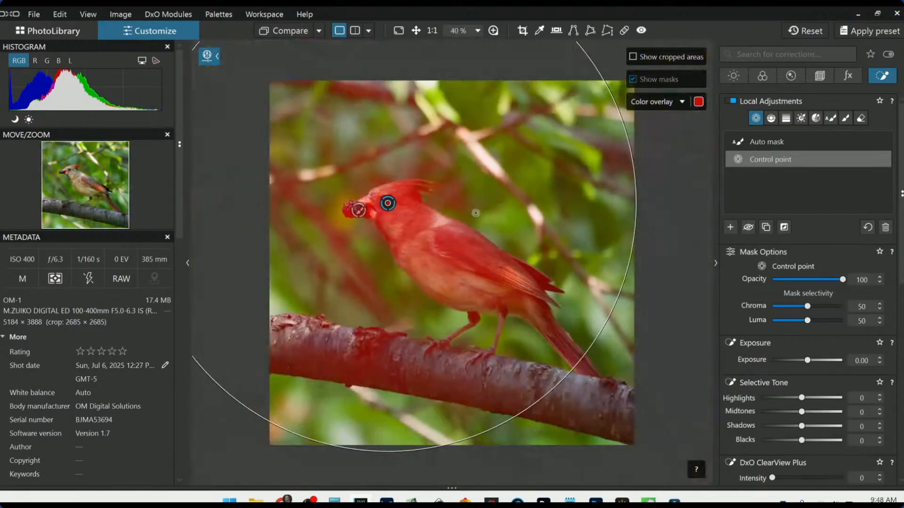
drag(589, 143, 386, 216)
scroll(389, 207, up, 6)
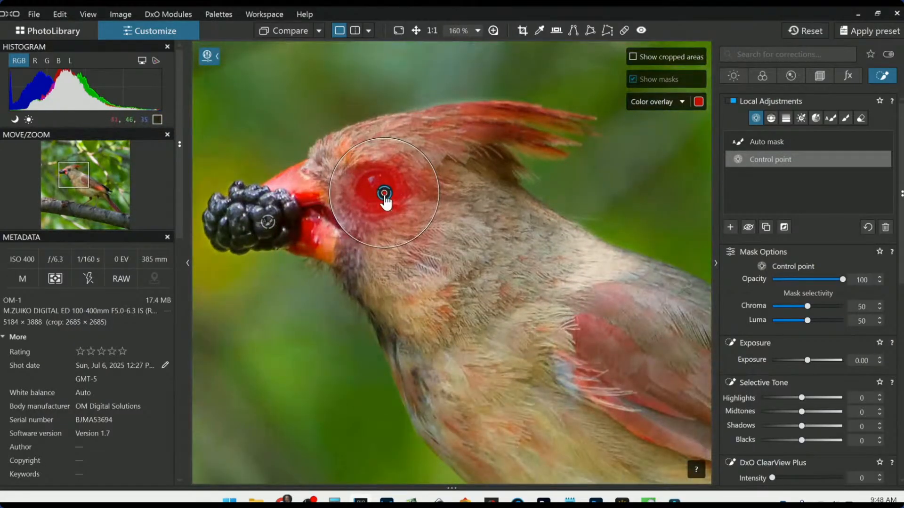
Recenter the control point on the cardinal's eye, set its Chroma selectivity to 60 and raise its Shadows to 55
drag(385, 193, 378, 196)
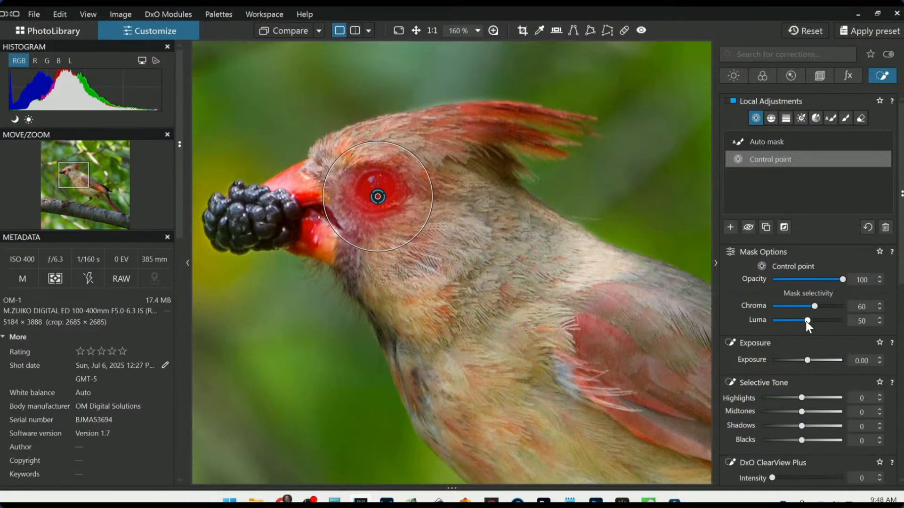
scroll(780, 333, down, 5)
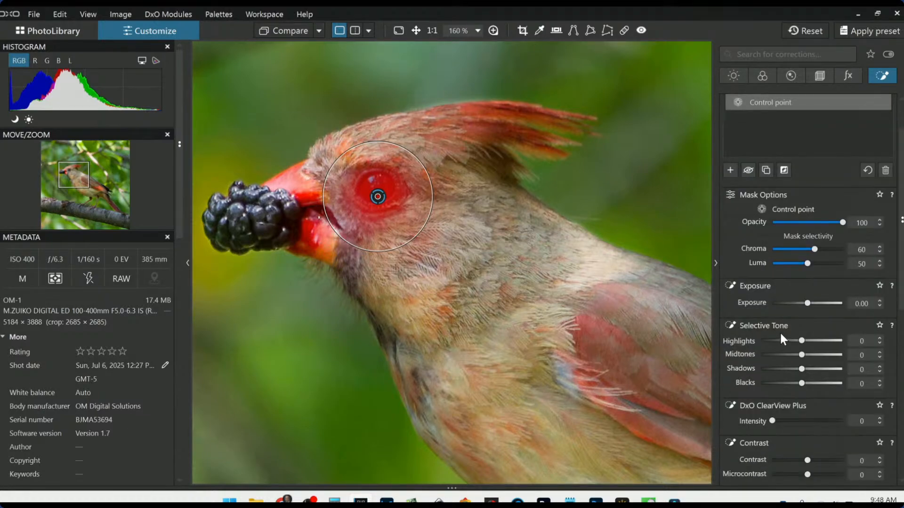
drag(801, 285, 823, 287)
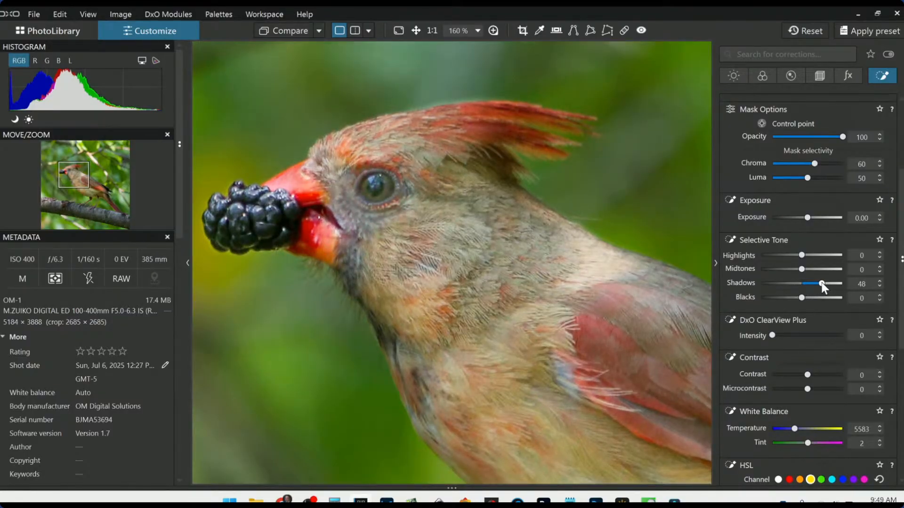
drag(821, 283, 826, 280)
Set the eye mask's ClearView Plus intensity to 84, Microcontrast to 25 and Highlights to 83, then deselect the mask
scroll(770, 329, down, 3)
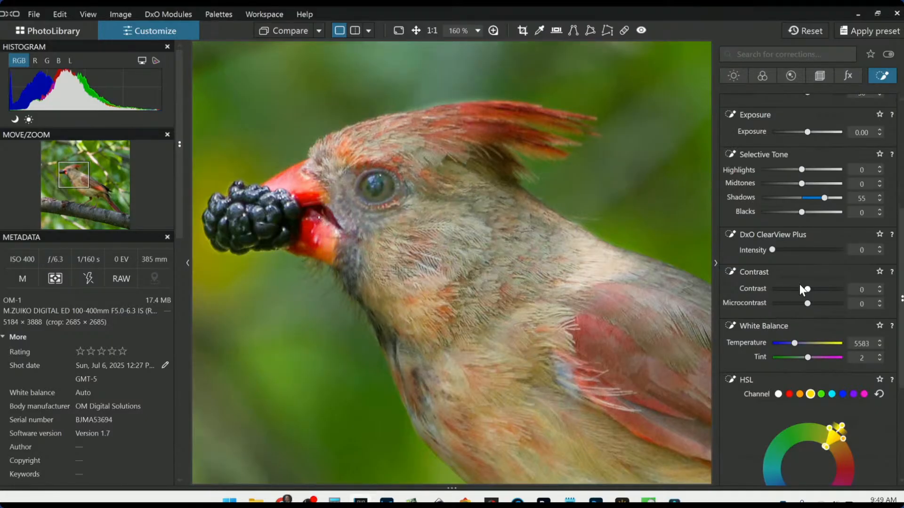
click(808, 250)
drag(809, 250, 831, 250)
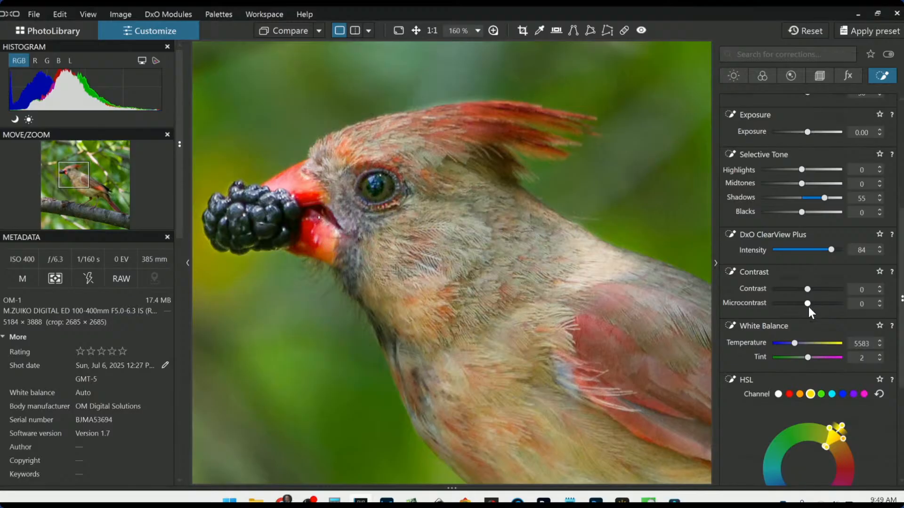
mouse_move(806, 304)
mouse_down()
mouse_move(831, 306)
mouse_move(816, 304)
mouse_up()
drag(803, 171, 838, 175)
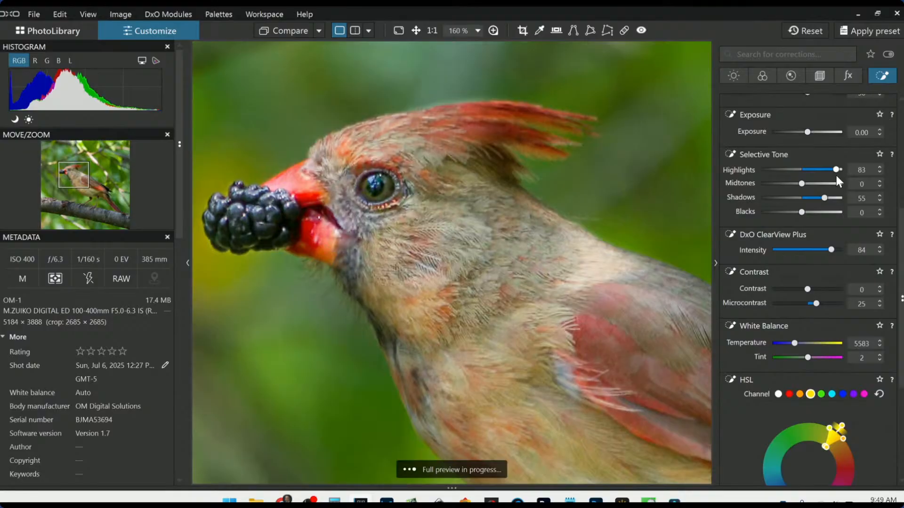
scroll(529, 214, down, 1)
scroll(529, 213, down, 4)
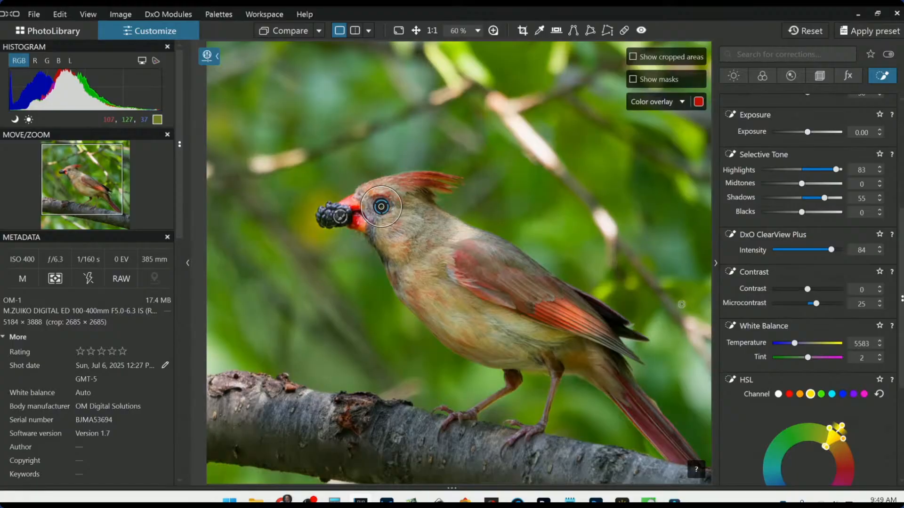
scroll(381, 206, down, 2)
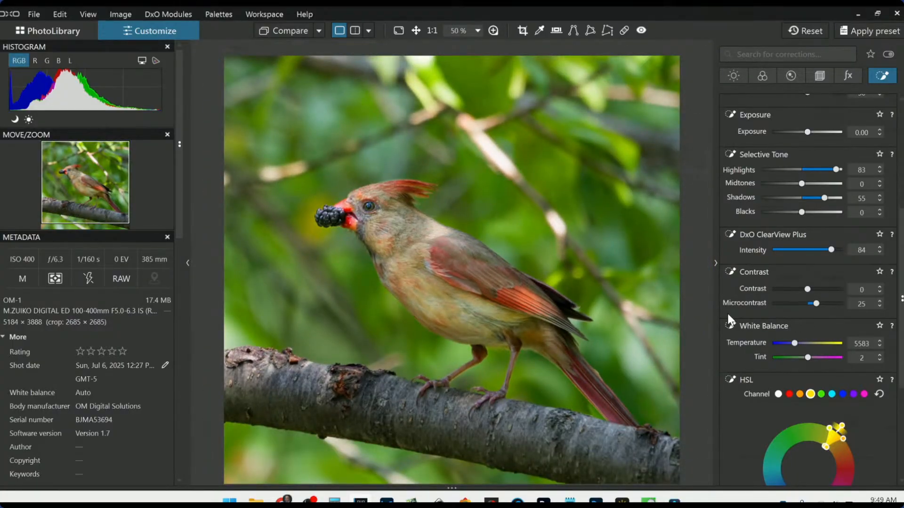
scroll(717, 320, down, 1)
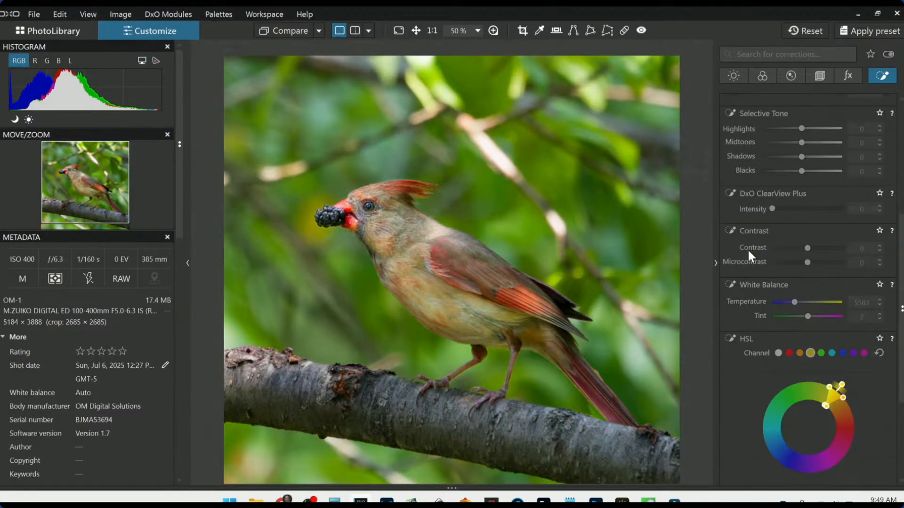
Add a new control point mask on the cardinal's rear underside, with extra points on the wing tip and tail base, and enlarge the first circle
scroll(795, 276, up, 2)
scroll(795, 275, up, 2)
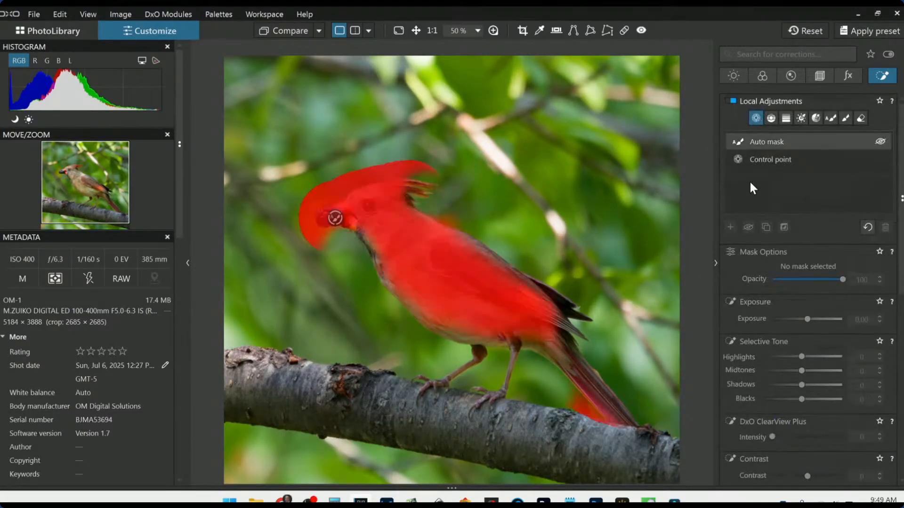
click(730, 227)
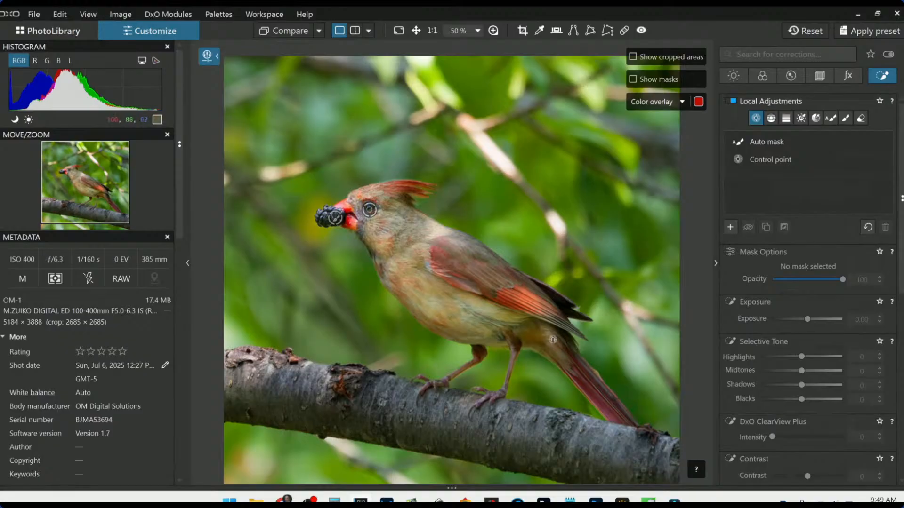
click(538, 330)
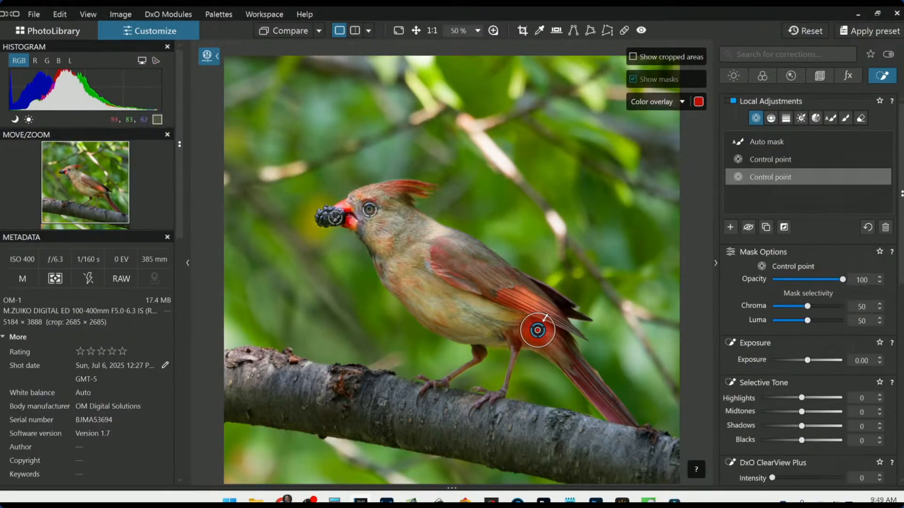
click(559, 301)
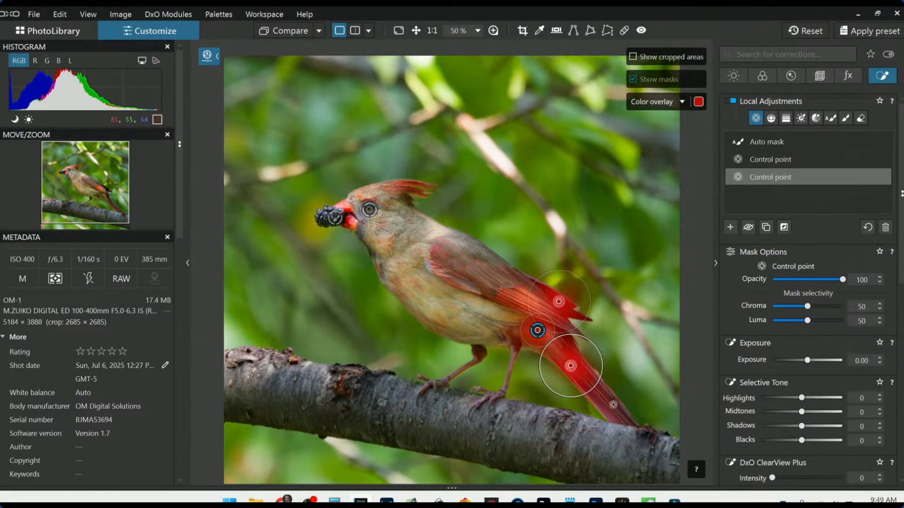
drag(570, 366, 561, 353)
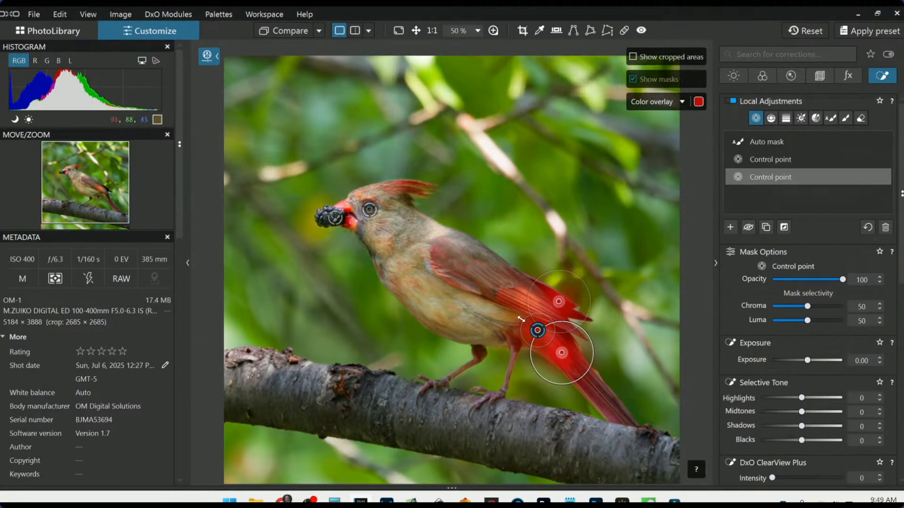
click(537, 330)
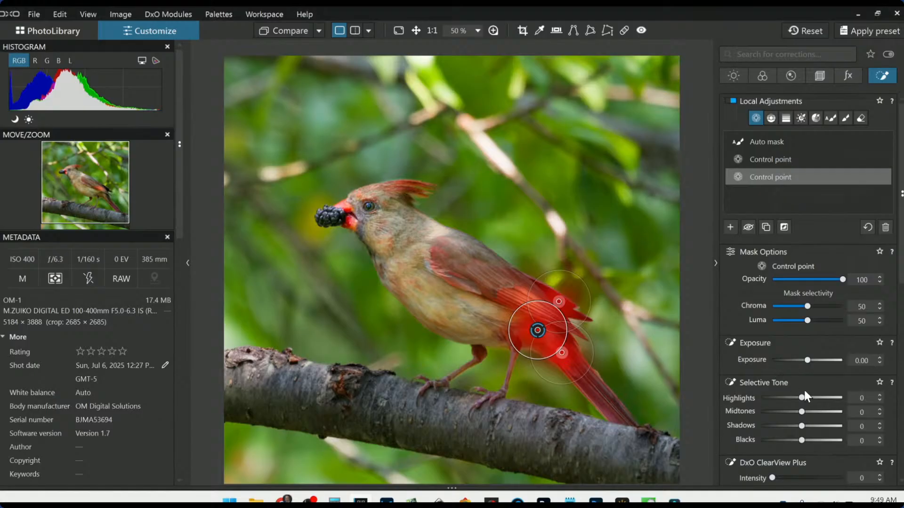
Set the rear mask's Shadows to 15, Blacks to 2, Midtones to 29 and Highlights to 46, and deselect it
scroll(805, 395, down, 2)
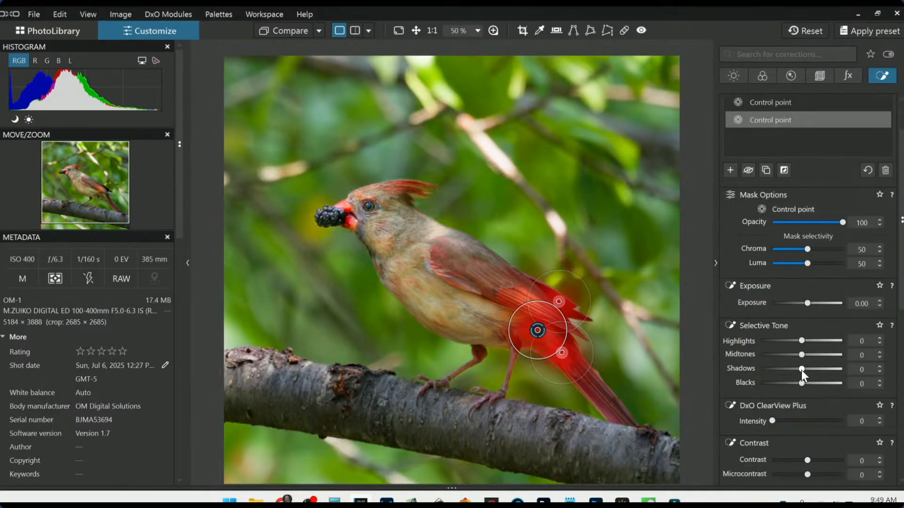
drag(802, 370, 808, 368)
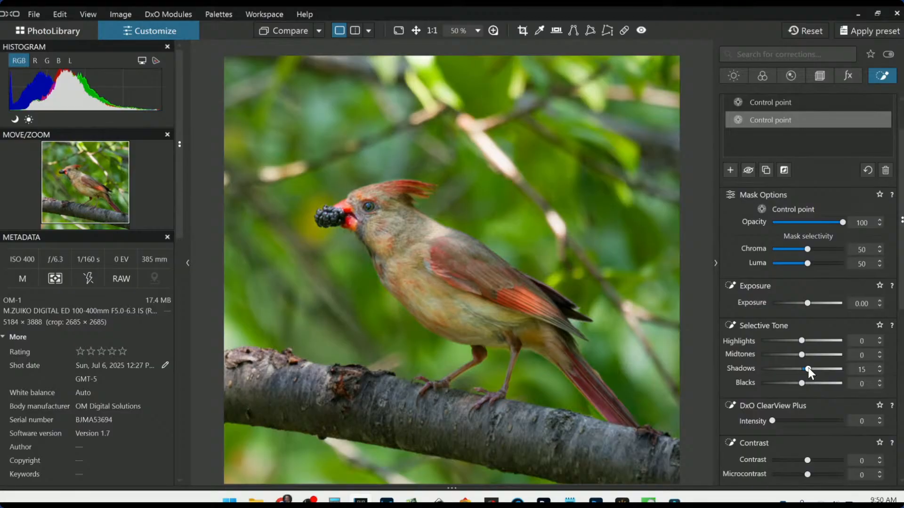
drag(801, 382, 815, 357)
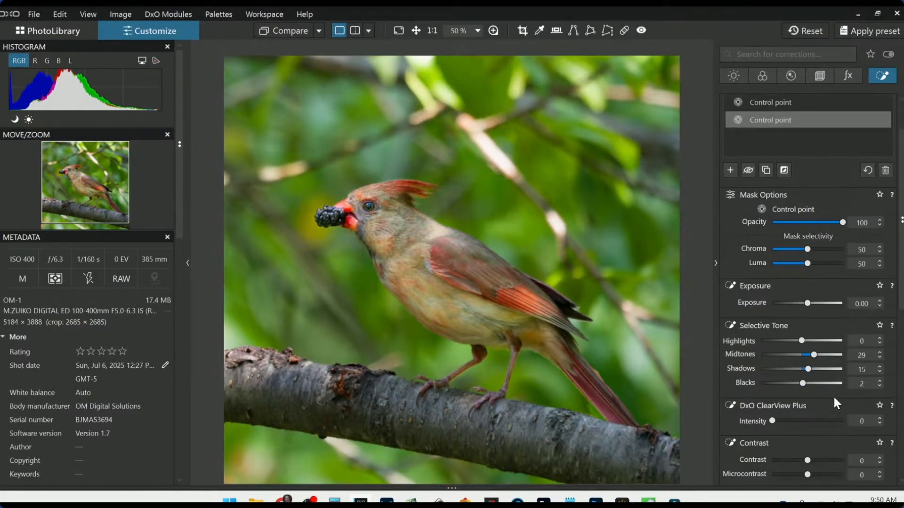
drag(803, 343, 821, 345)
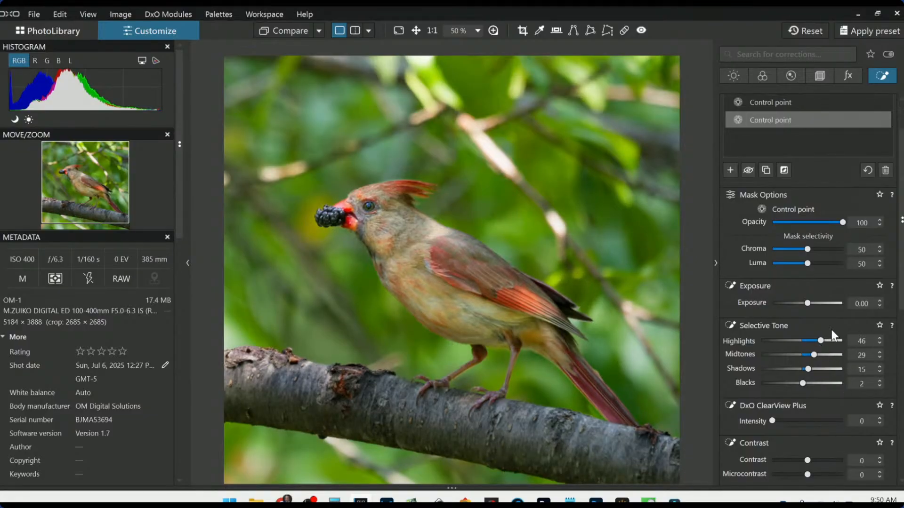
mouse_move(549, 312)
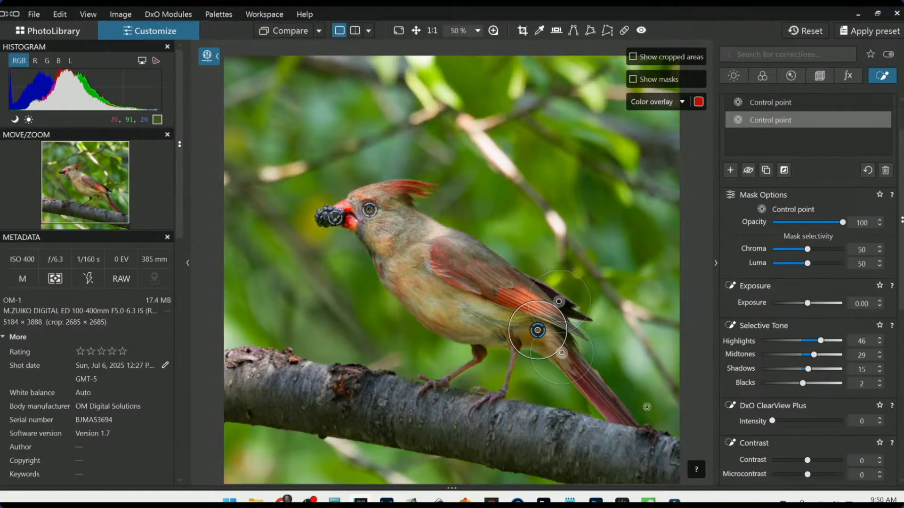
key(Escape)
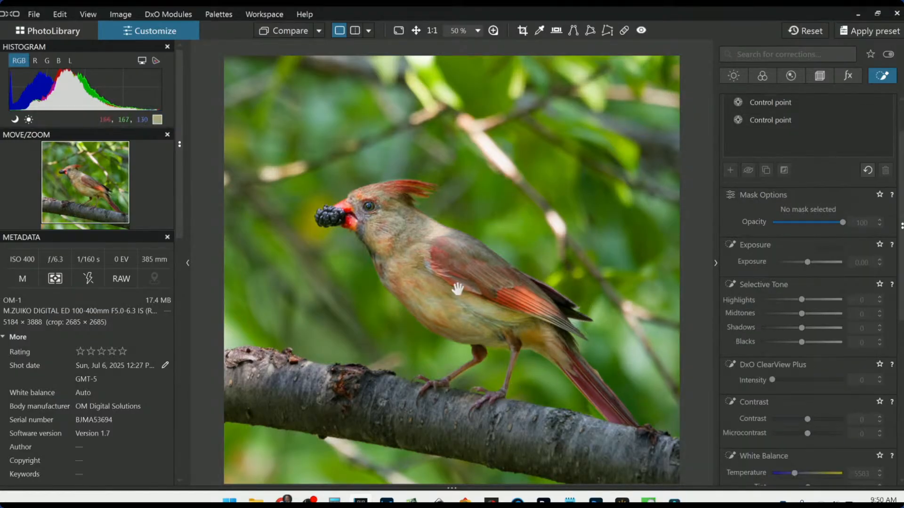
Cover both of the cardinal's feet with a new three-point control point mask using small circles, Chroma 75 and Luma 60
scroll(767, 209, up, 2)
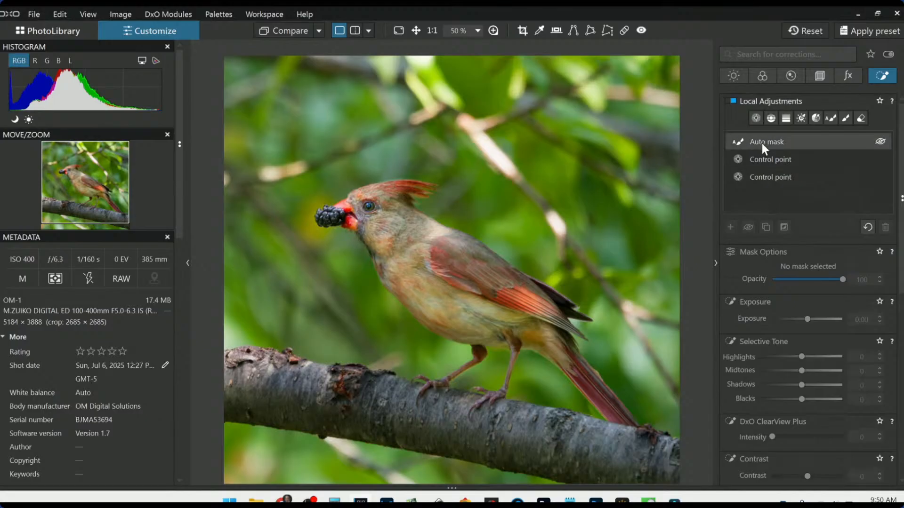
scroll(495, 393, up, 3)
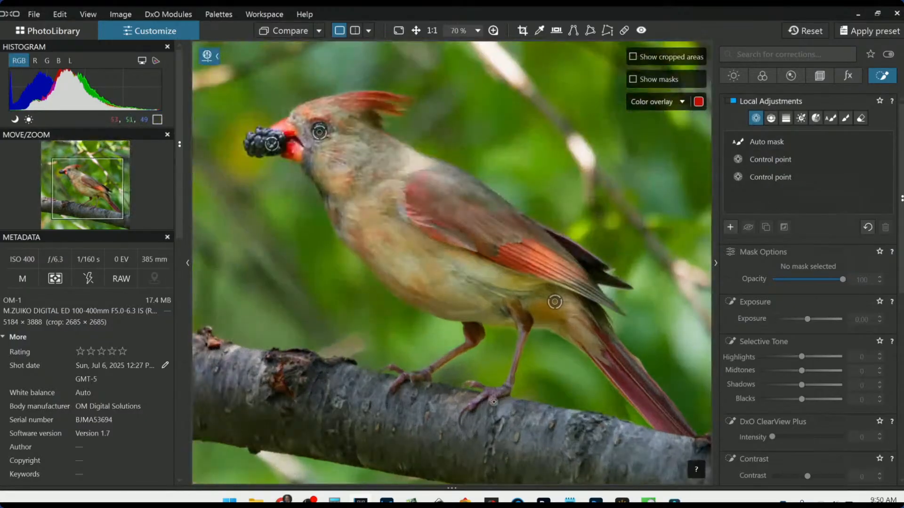
click(500, 390)
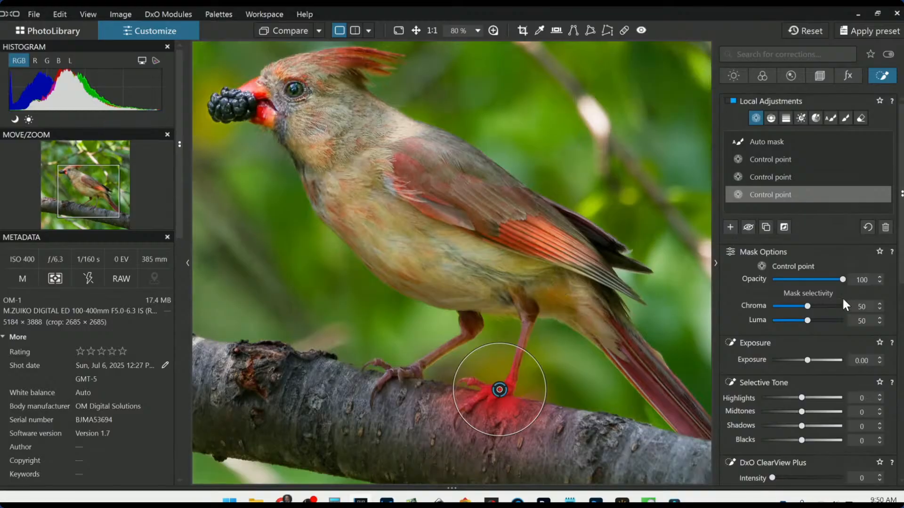
mouse_move(807, 320)
mouse_down()
mouse_move(825, 306)
mouse_move(815, 321)
mouse_up()
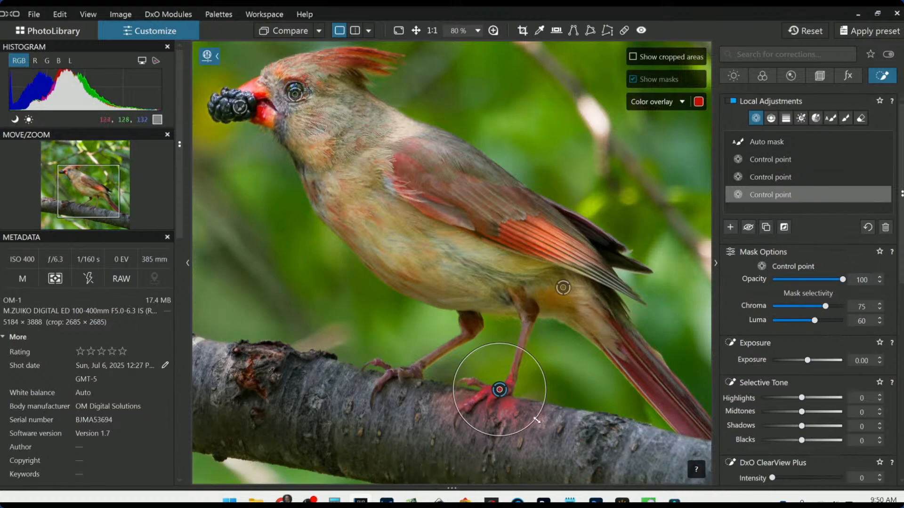
drag(536, 420, 523, 410)
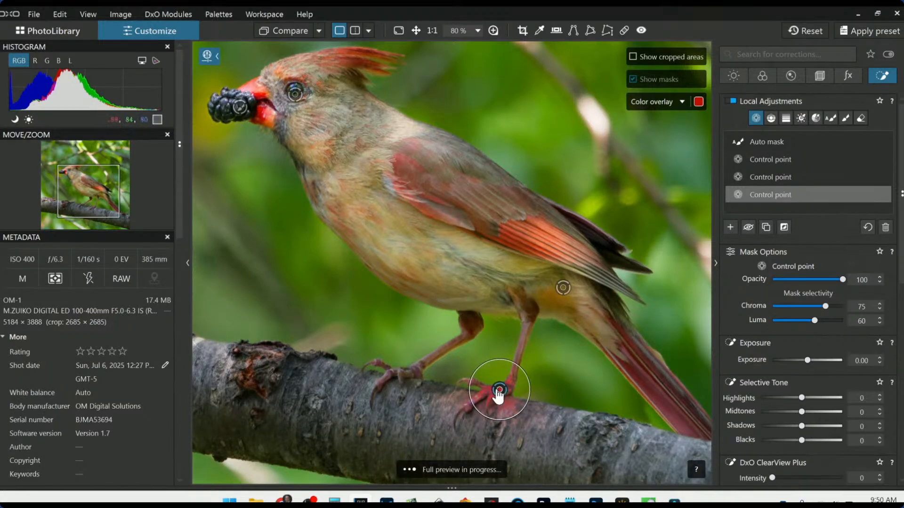
click(409, 370)
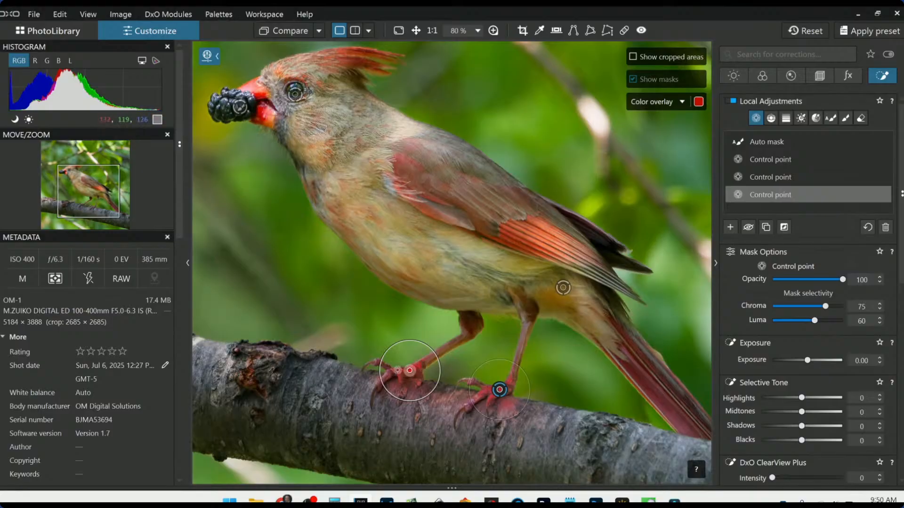
click(389, 374)
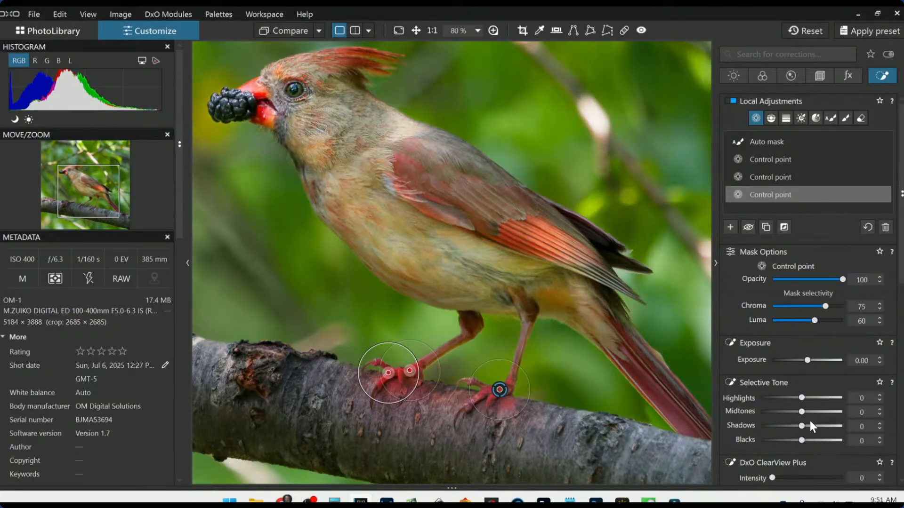
Set the feet mask's Midtones to 30, Highlights to 57, ClearView Plus intensity to 19 and Microcontrast to 36, and deselect it
drag(801, 411, 826, 400)
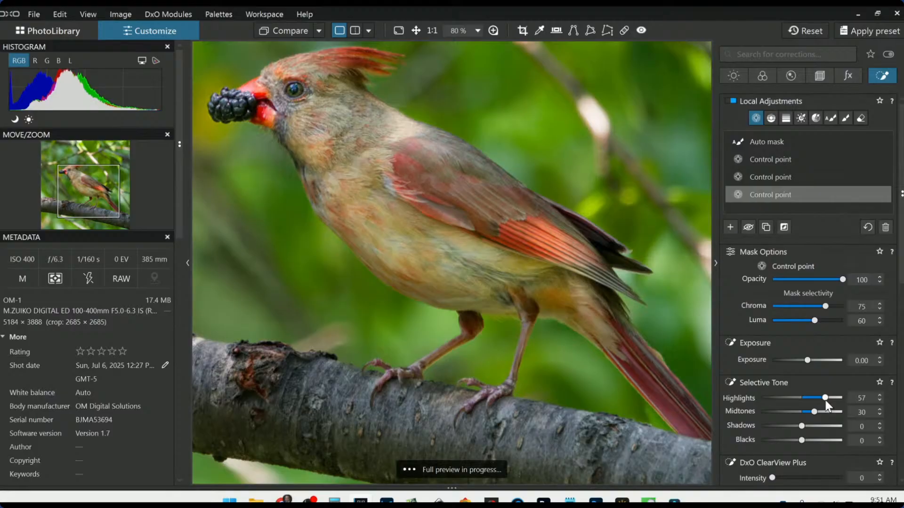
scroll(781, 385, down, 3)
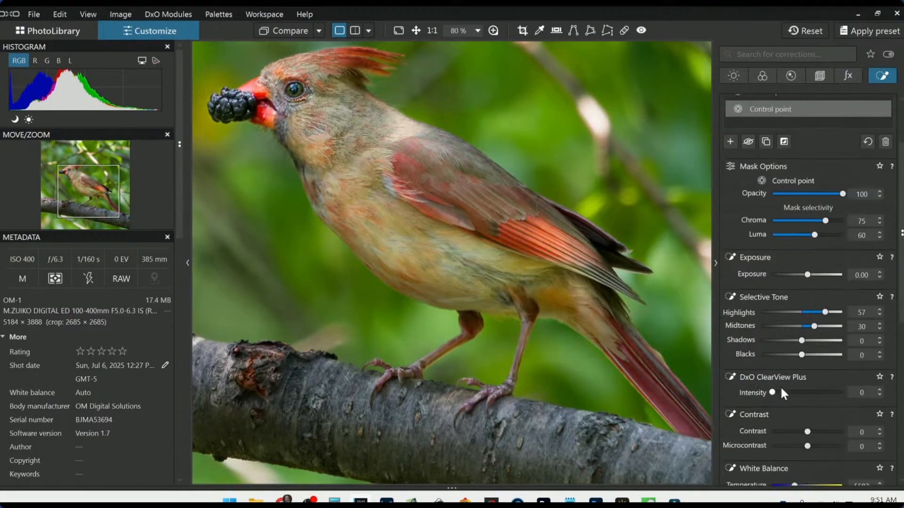
drag(772, 393, 786, 391)
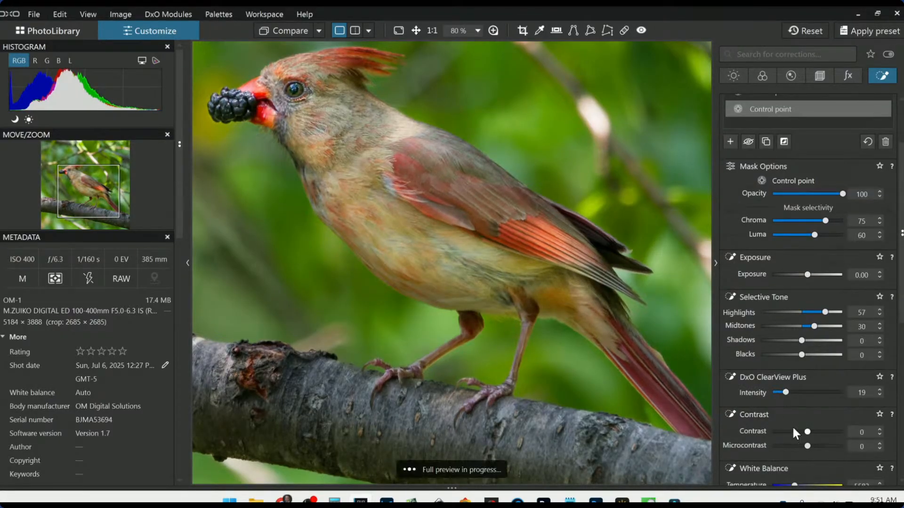
drag(808, 446, 818, 446)
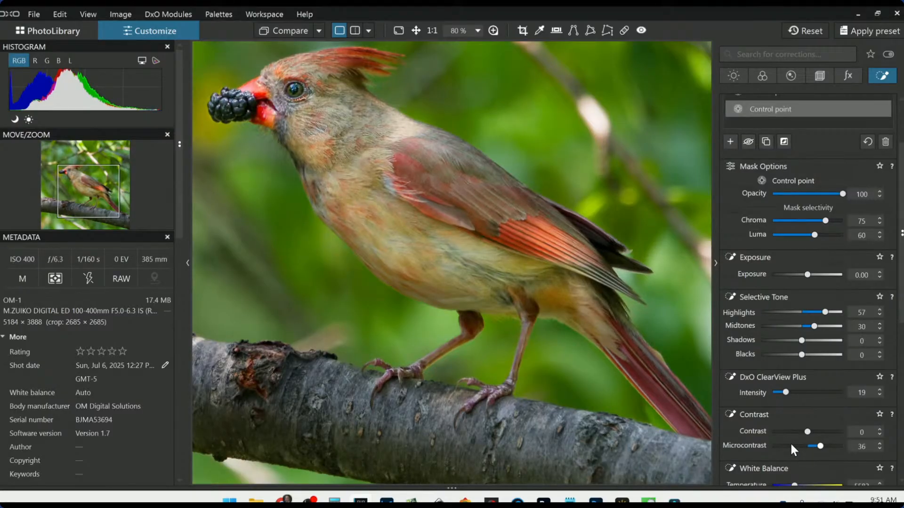
scroll(678, 404, down, 5)
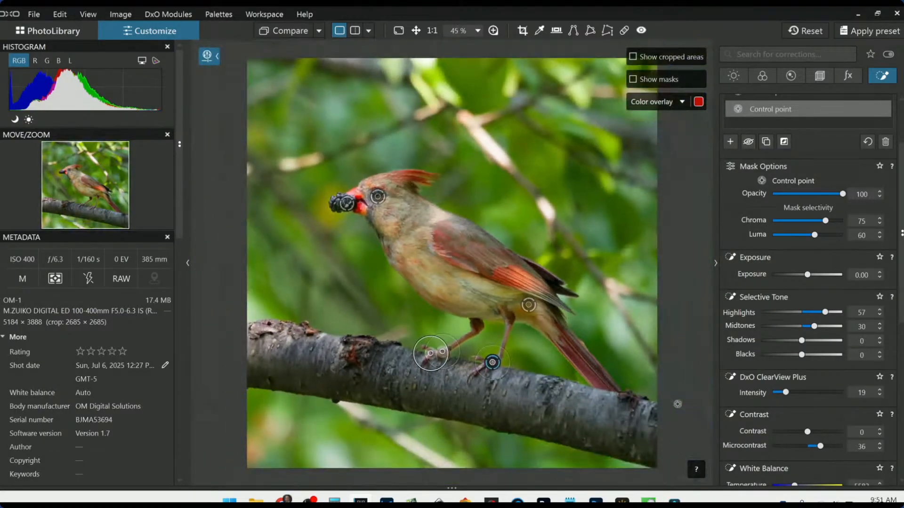
click(677, 404)
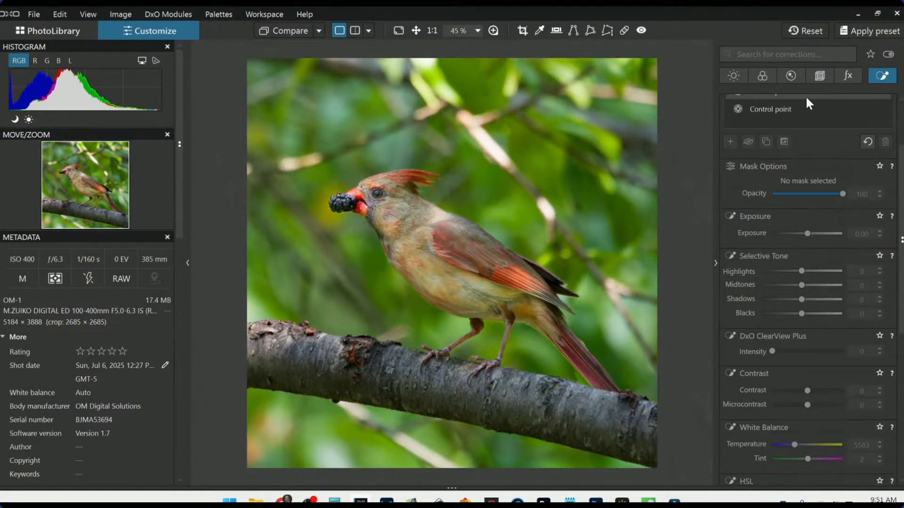
scroll(856, 99, up, 3)
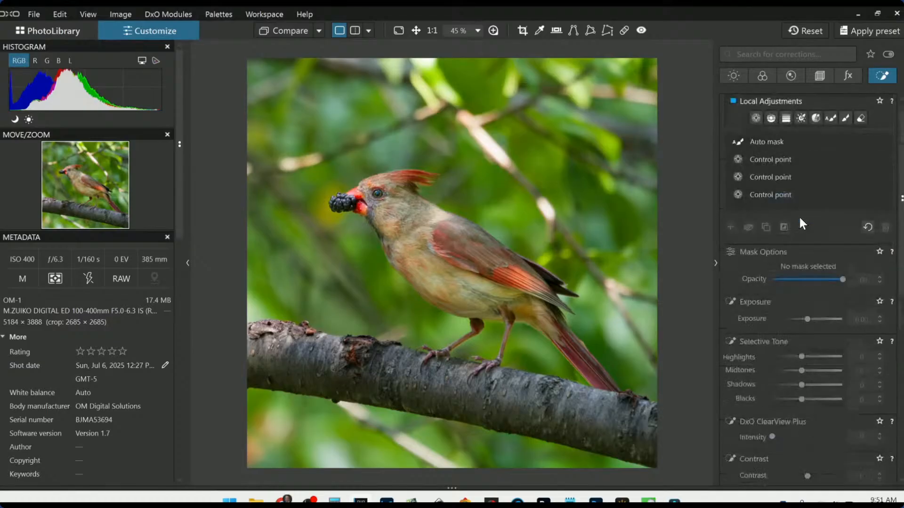
Add a new control point mask on the cardinal's body and enlarge its circle to cover most of the photo
click(757, 119)
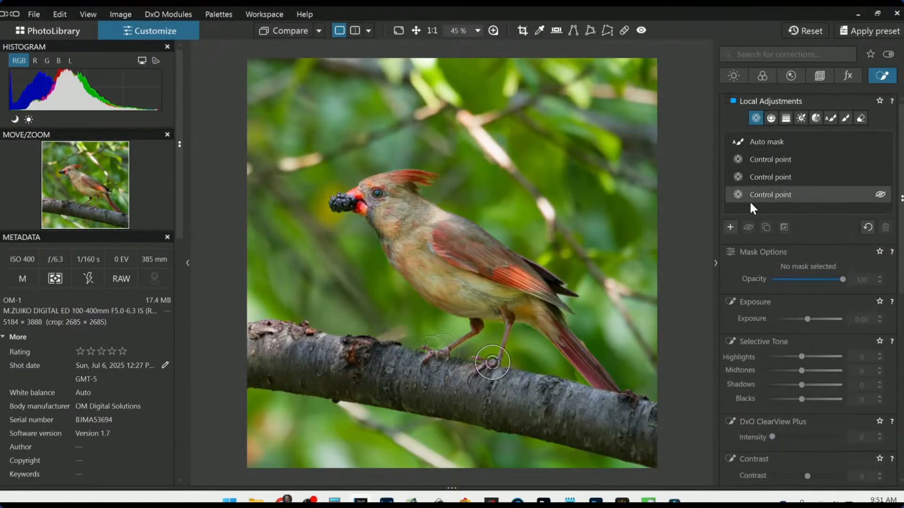
click(731, 227)
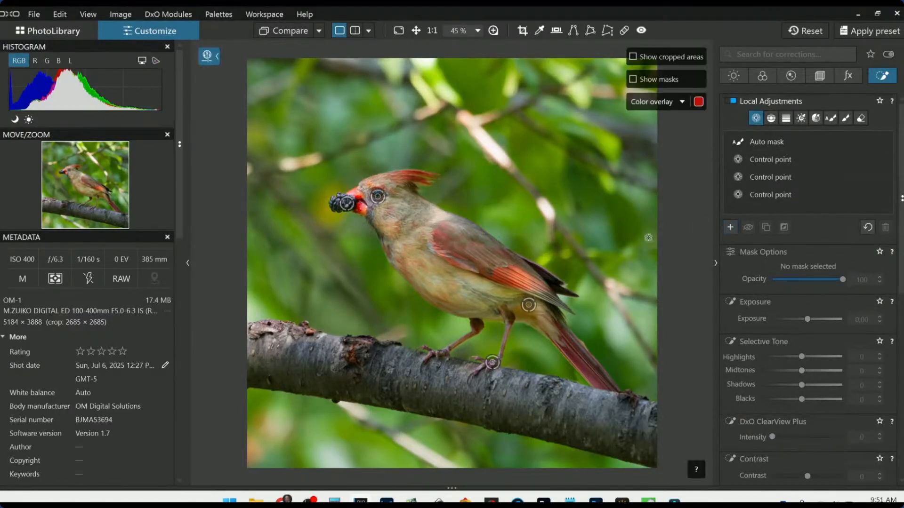
click(448, 258)
drag(471, 215, 548, 57)
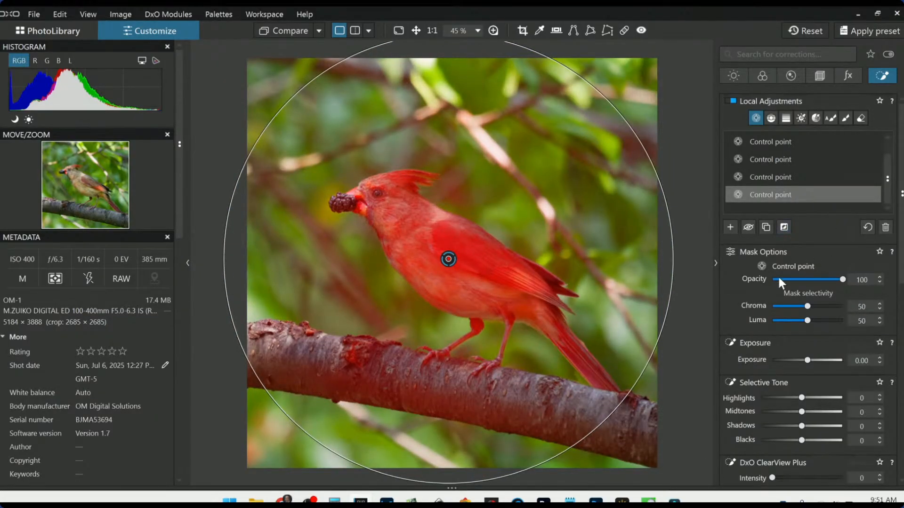
Set the new mask's Chroma and Luma selectivity to 0 and invert the mask
click(773, 306)
click(773, 320)
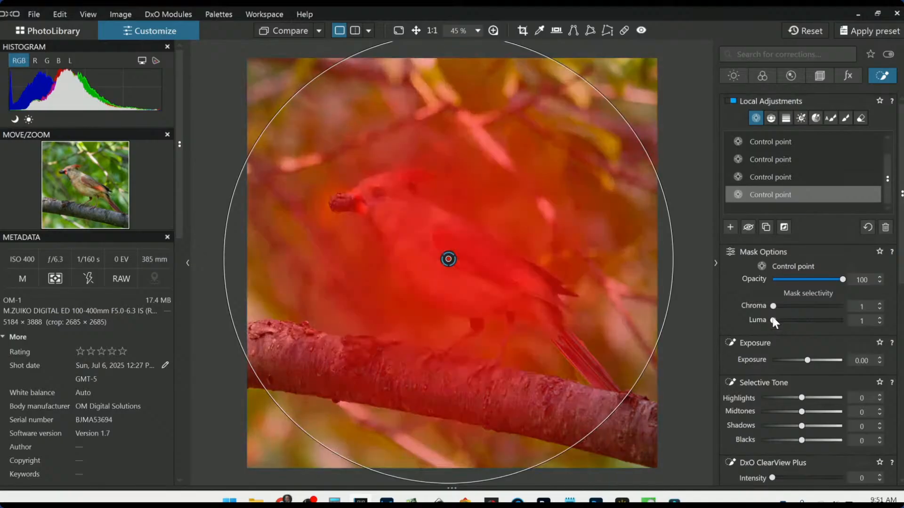
drag(773, 320, 764, 304)
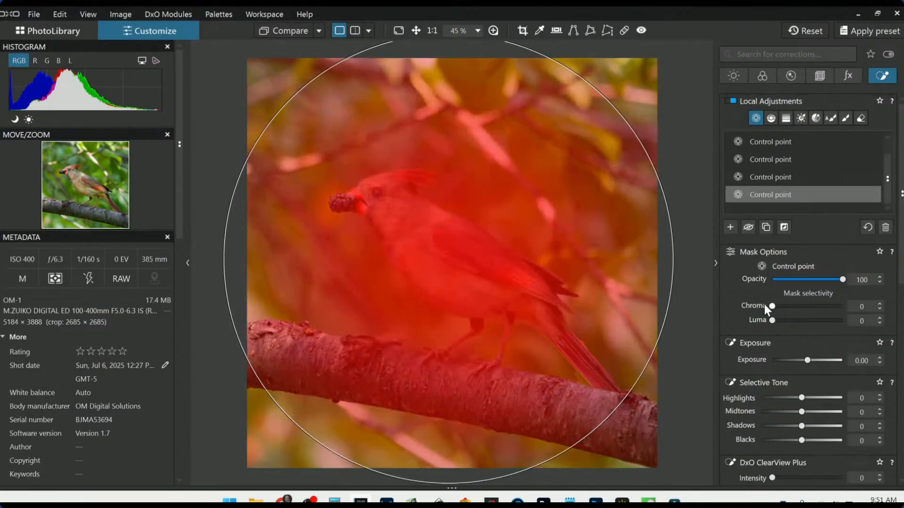
click(784, 229)
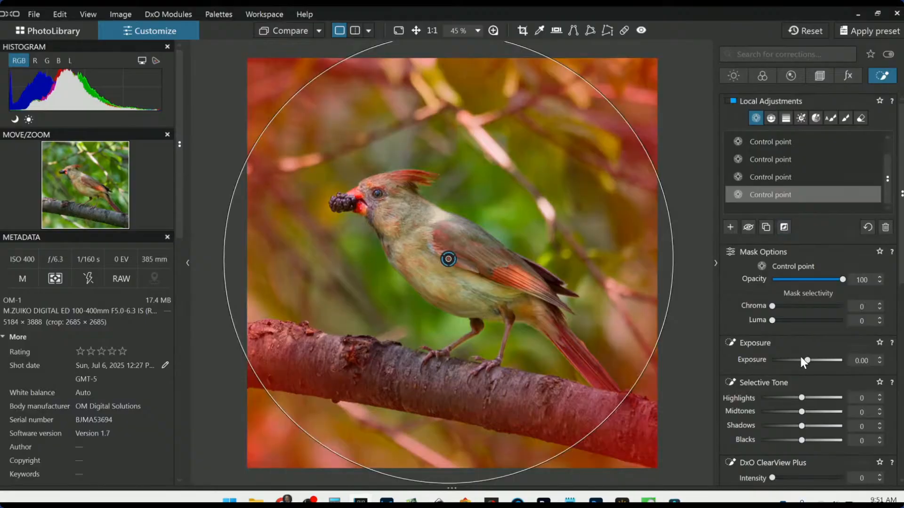
Set the inverted mask's Exposure to -1.44, widen its circle beyond the photo's side edges, and deselect it
drag(806, 361, 794, 362)
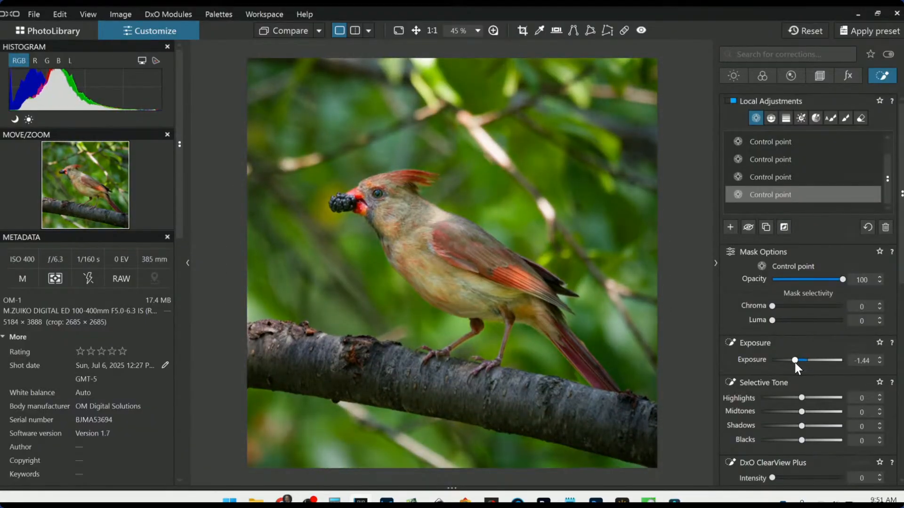
drag(651, 168, 676, 152)
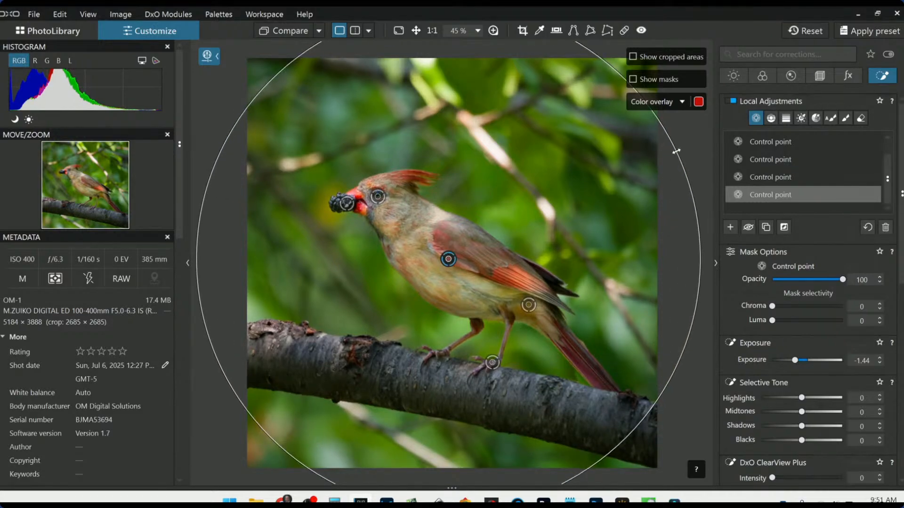
click(900, 285)
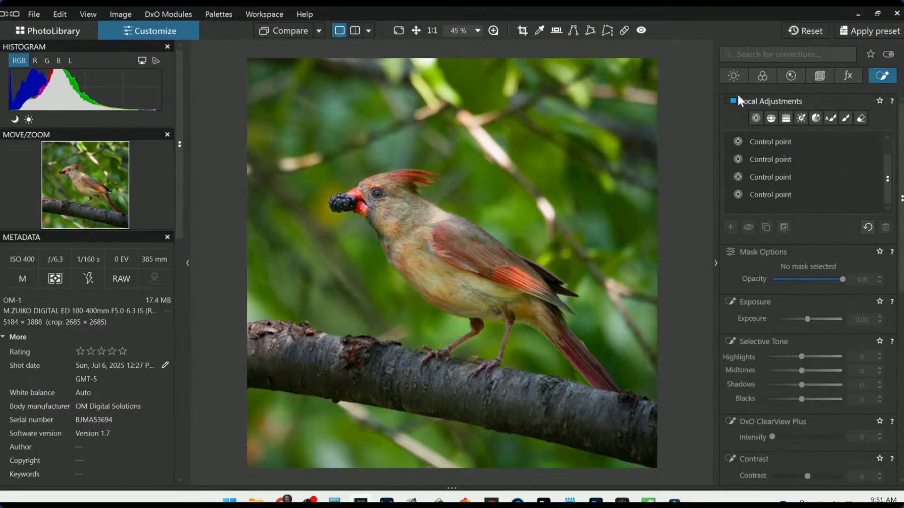
Leave DxO Smart Lighting off and set the whole photo's manual Exposure to 0.30
click(737, 77)
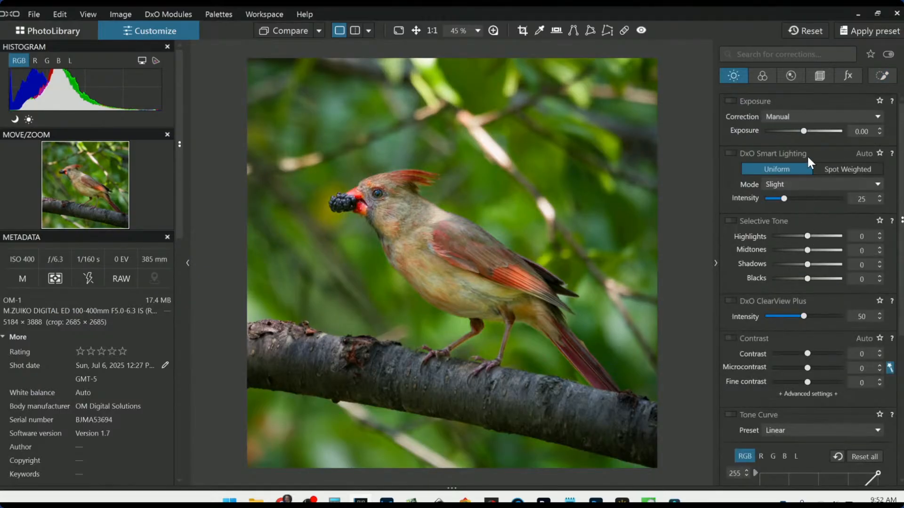
click(729, 154)
click(730, 154)
click(806, 134)
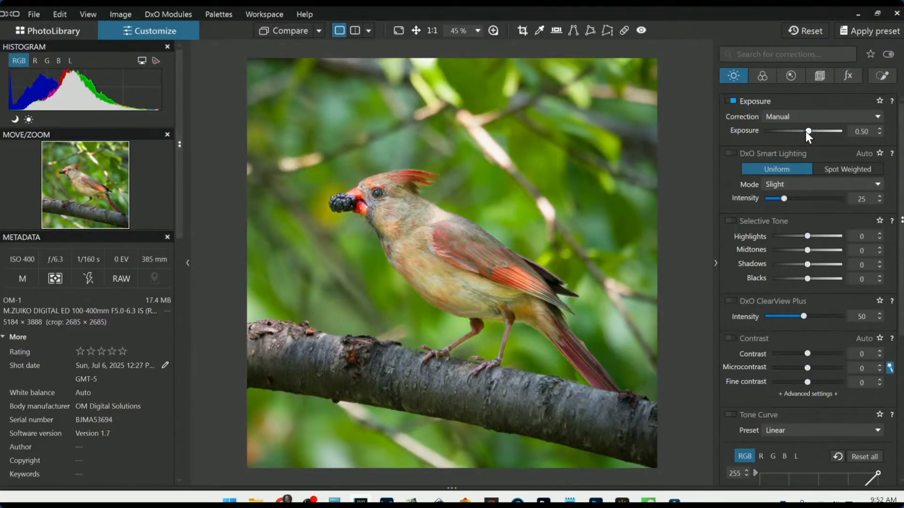
scroll(806, 131, down, 1)
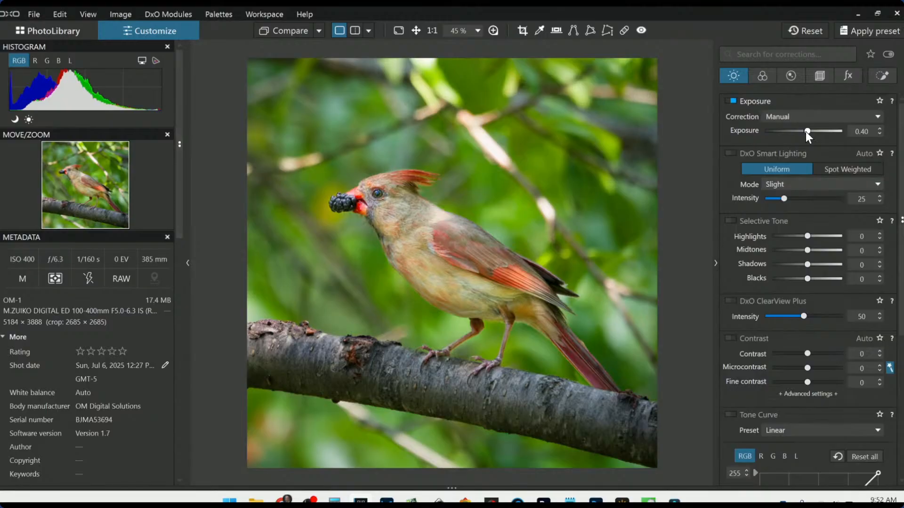
click(880, 134)
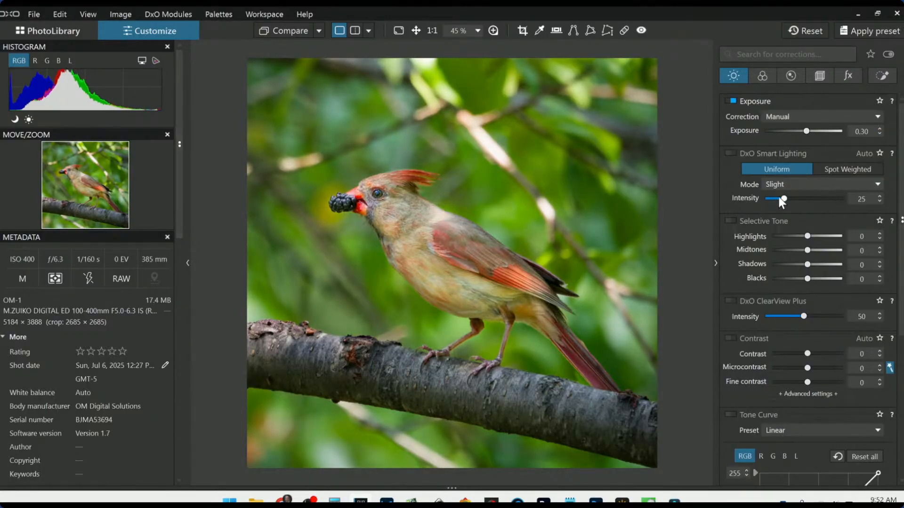
Export the edited cardinal photo to disk as a JPEG
scroll(580, 324, down, 1)
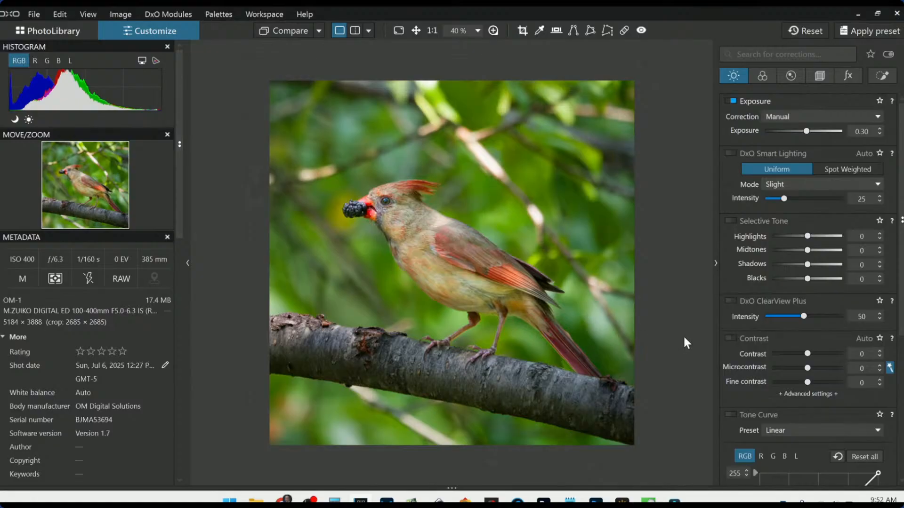
right_click(387, 100)
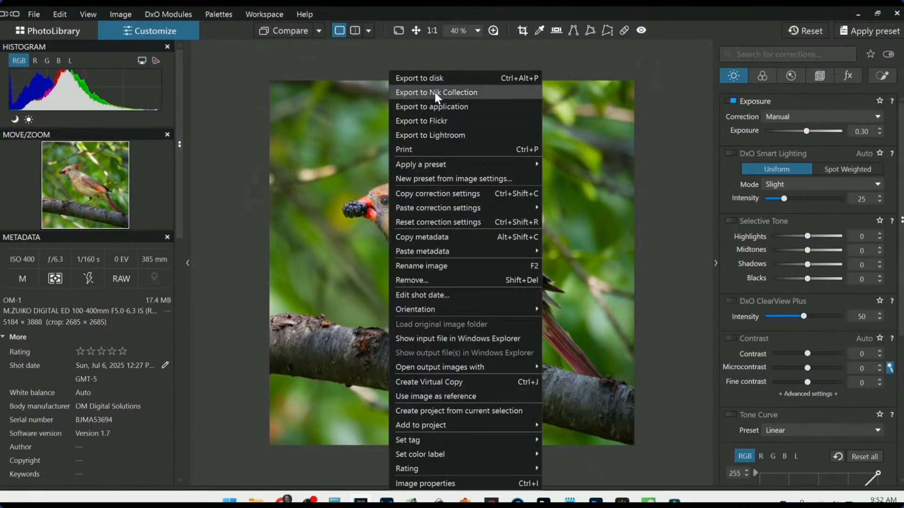
click(438, 78)
key(Escape)
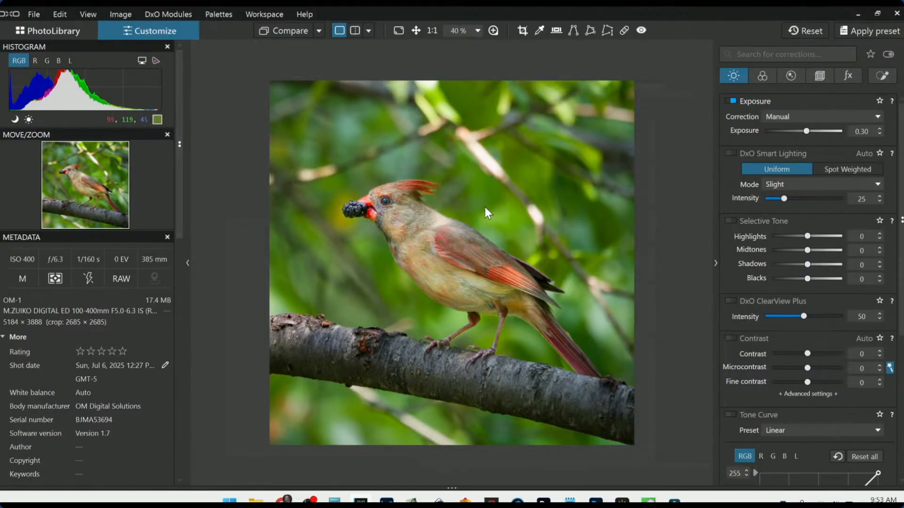
Choose the exported standard-output JPEG as the comparison reference and reset all corrections on the photo
click(320, 29)
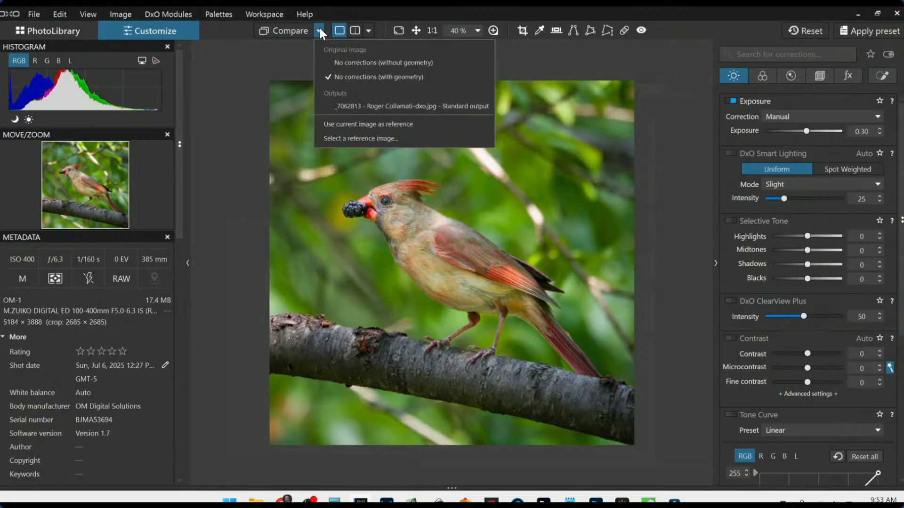
click(338, 101)
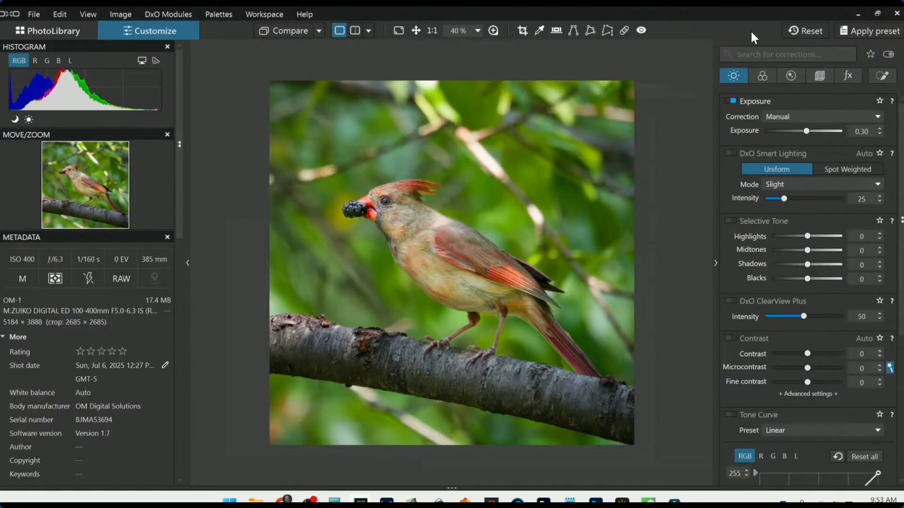
click(789, 28)
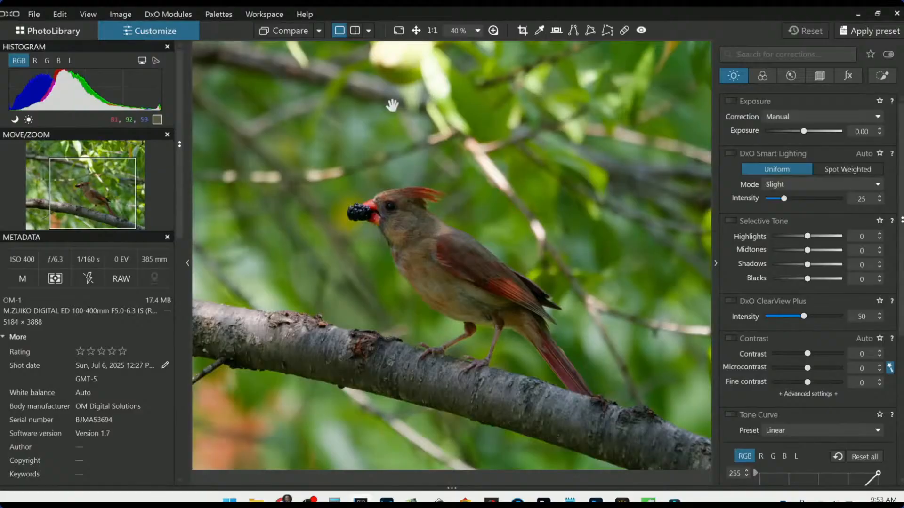
Hide the palettes and compare the exported edit with the unedited photo side by side left / right, fitting both images in view
key(F9)
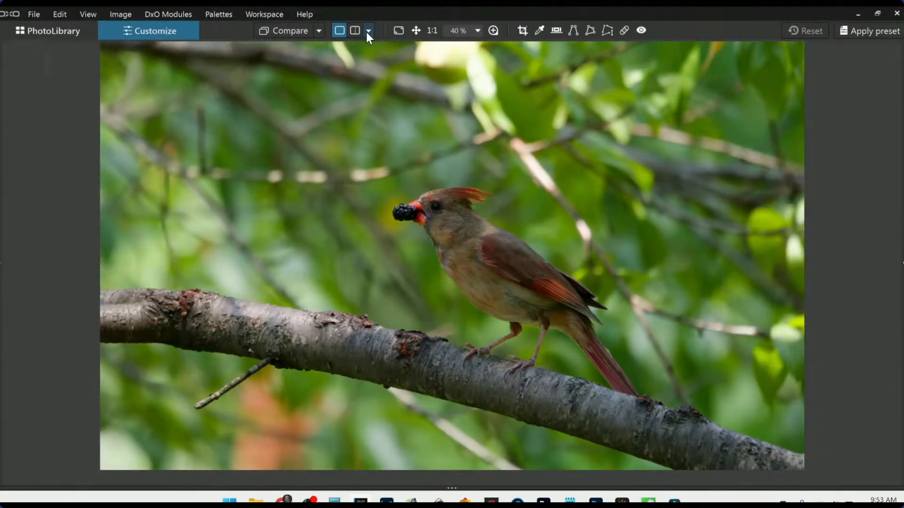
click(368, 31)
click(382, 49)
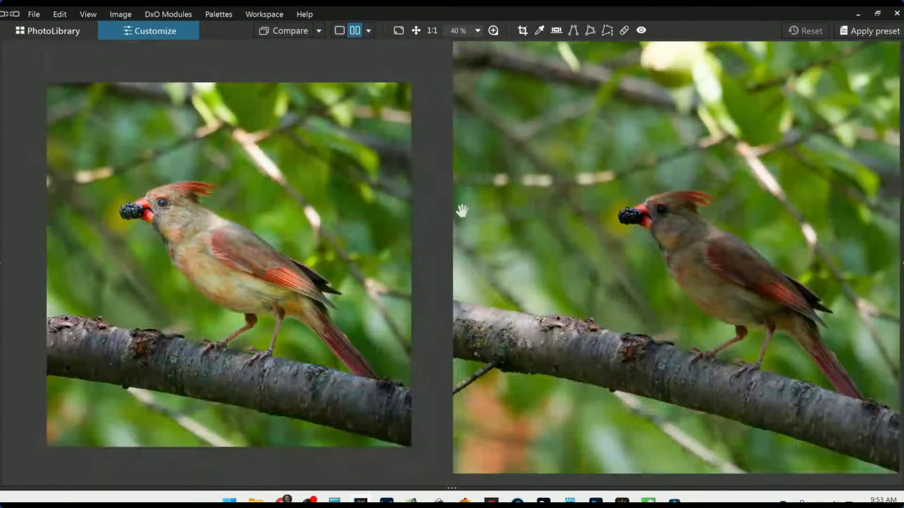
scroll(576, 243, down, 5)
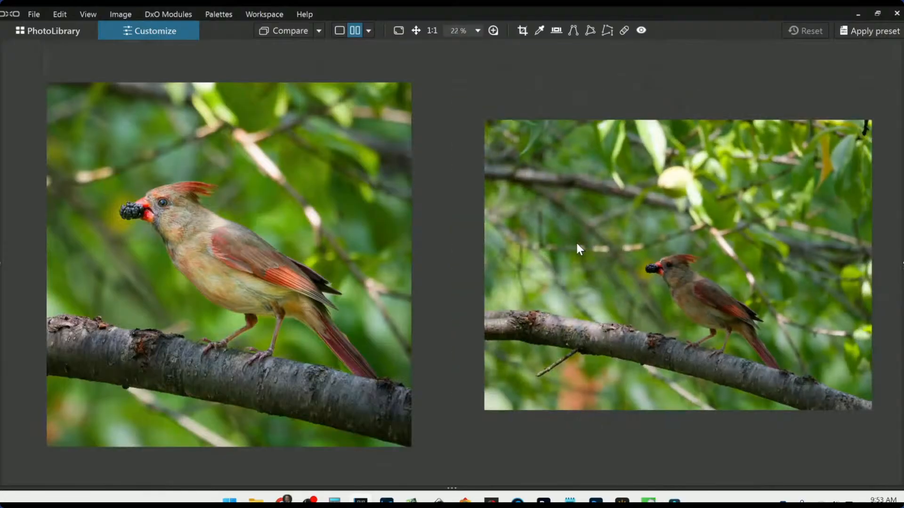
scroll(393, 261, down, 2)
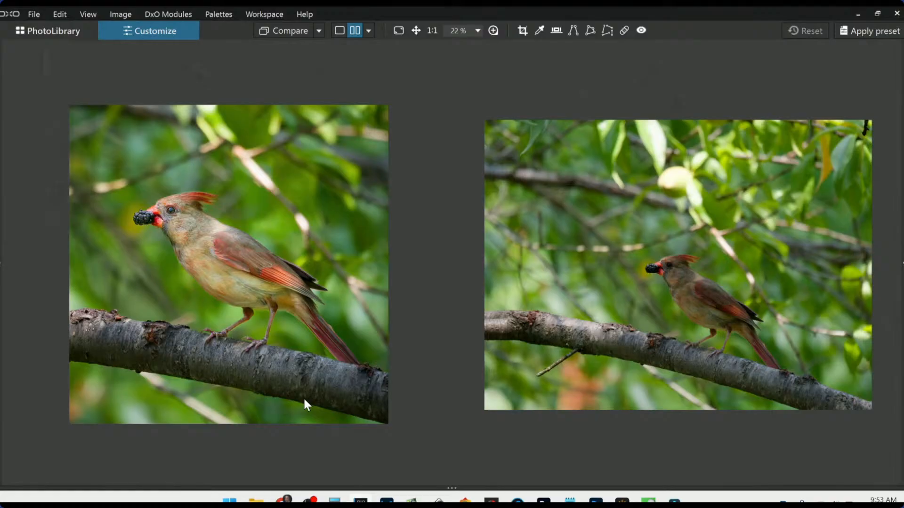
Change the comparison to split view left / right and examine the cardinal's head at 100% with the divider beside it
click(368, 31)
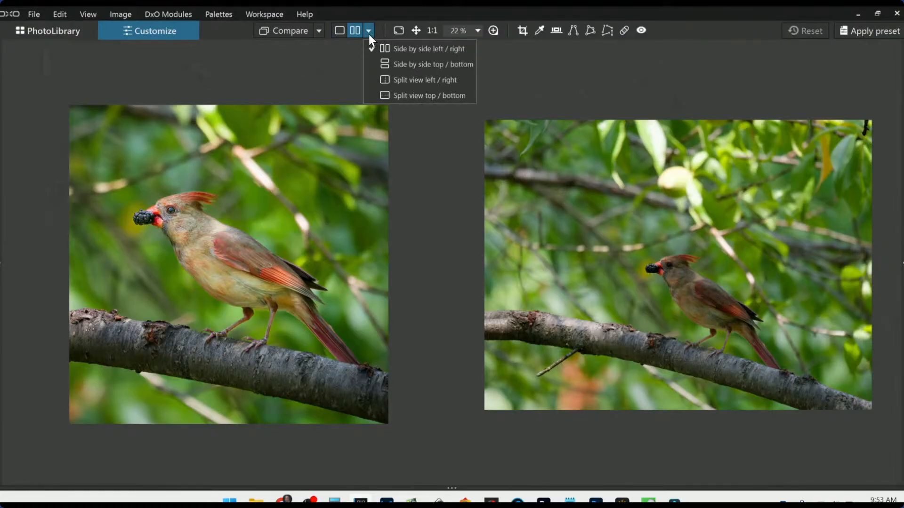
click(389, 78)
scroll(430, 278, up, 2)
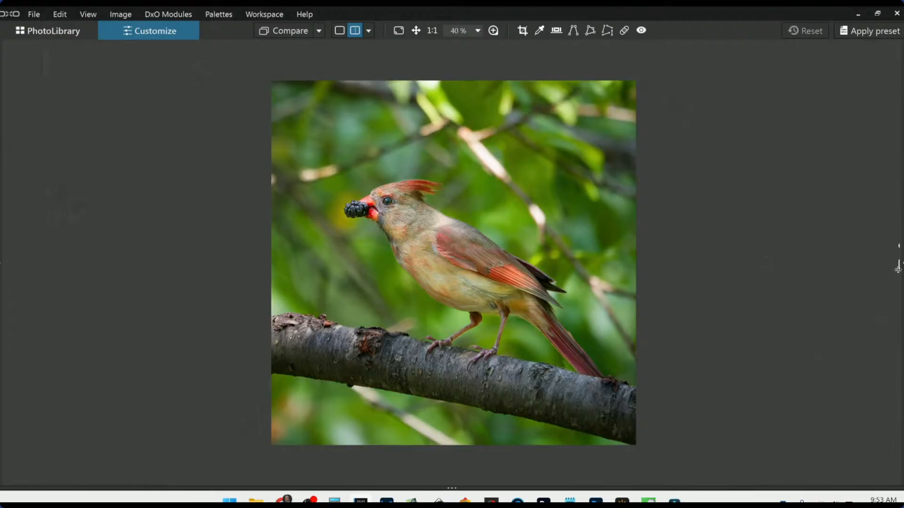
drag(898, 260, 328, 217)
scroll(473, 319, up, 4)
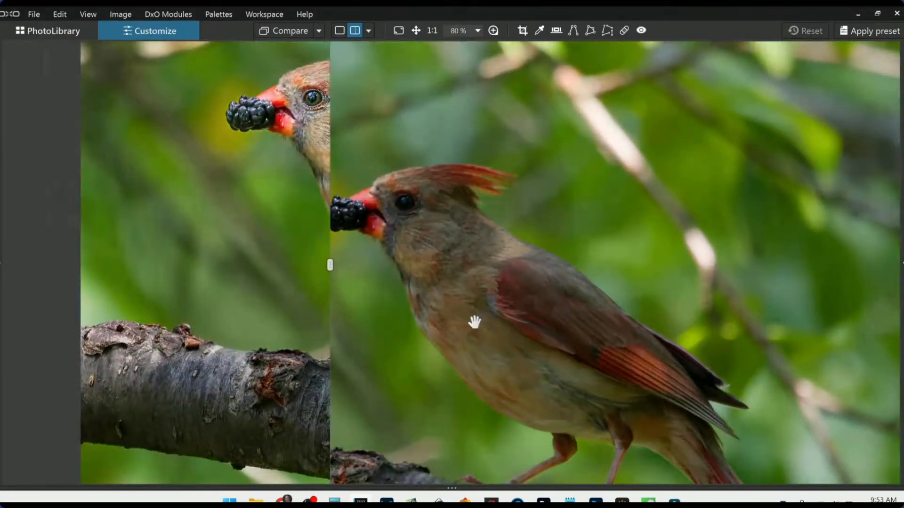
scroll(456, 271, up, 3)
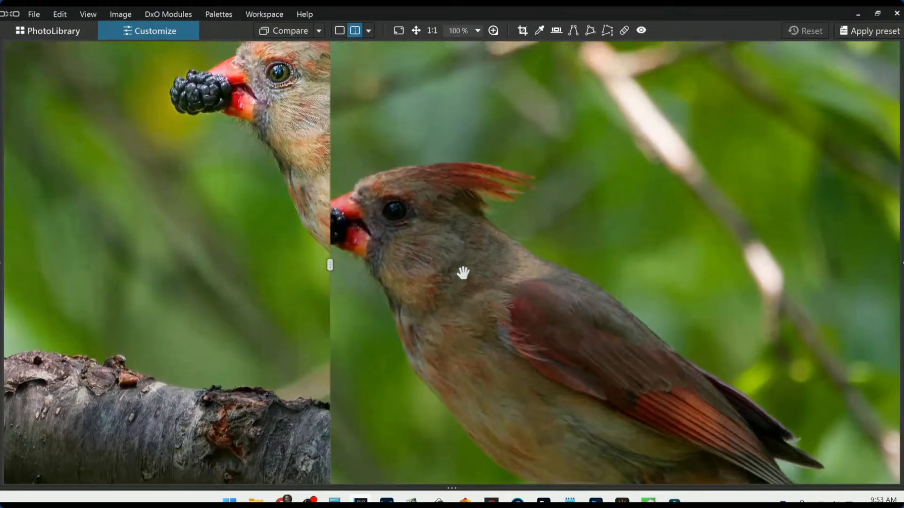
drag(479, 271, 510, 272)
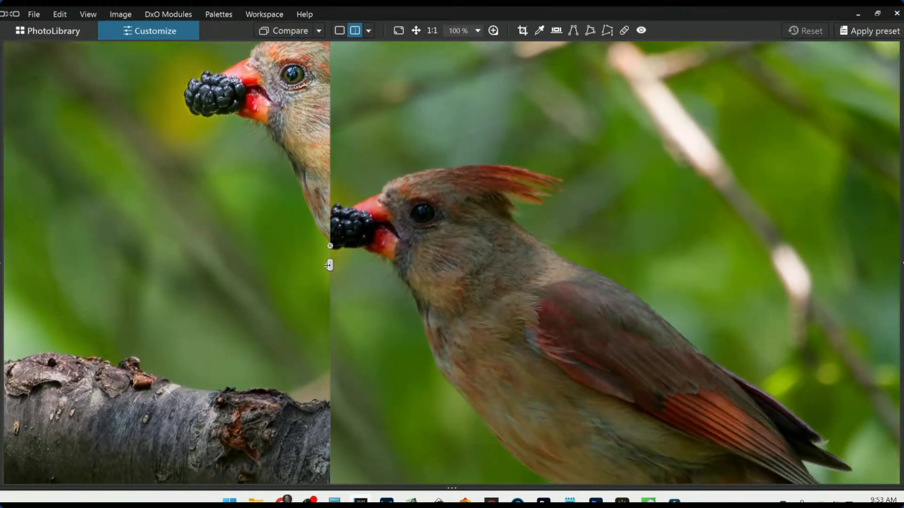
Sweep the split-view divider across the cardinal at 100% to compare the body, wing and tail before and after editing
drag(328, 265, 541, 265)
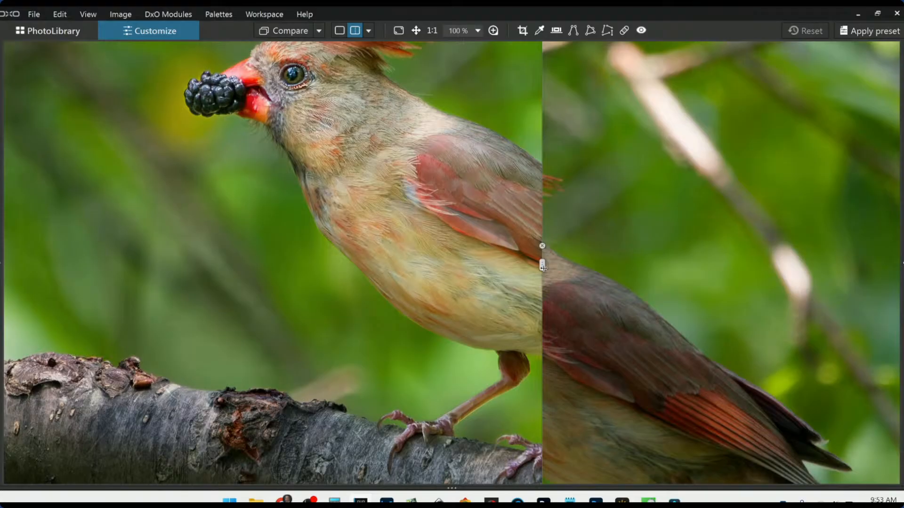
drag(543, 267, 792, 312)
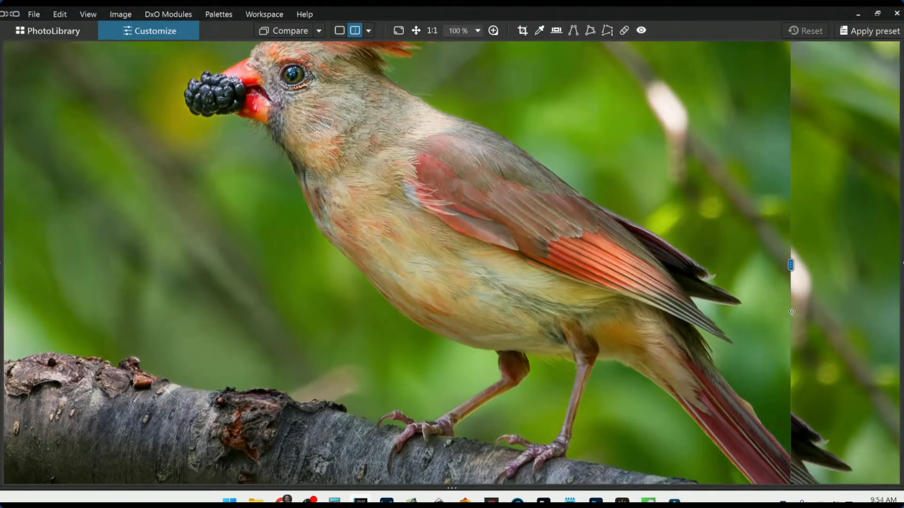
drag(792, 312, 698, 292)
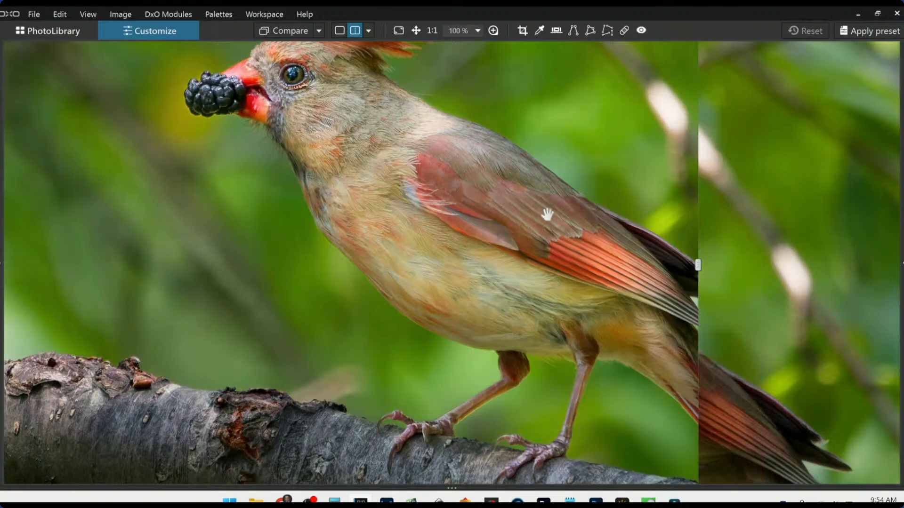
drag(403, 186, 404, 218)
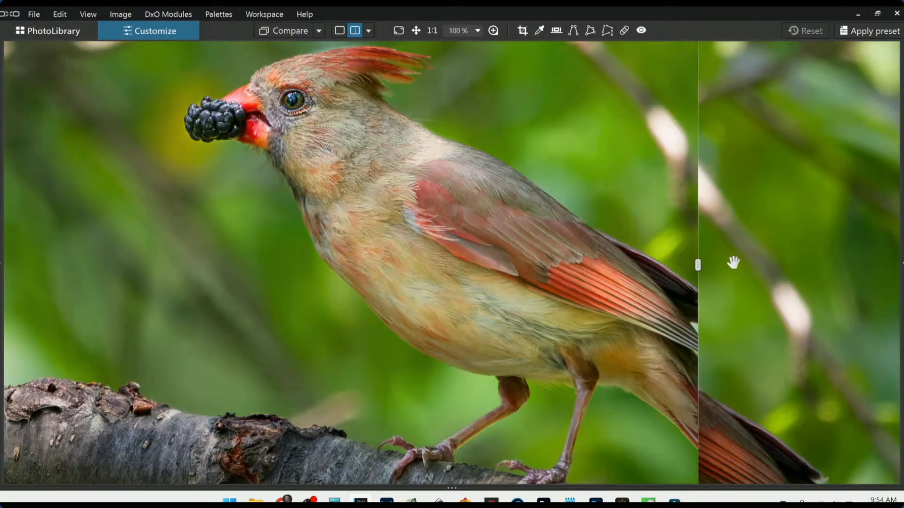
drag(698, 265, 715, 226)
Move the split-view divider past the edited photo and view the whole edited cardinal image at 50%
scroll(516, 234, down, 1)
scroll(516, 234, down, 5)
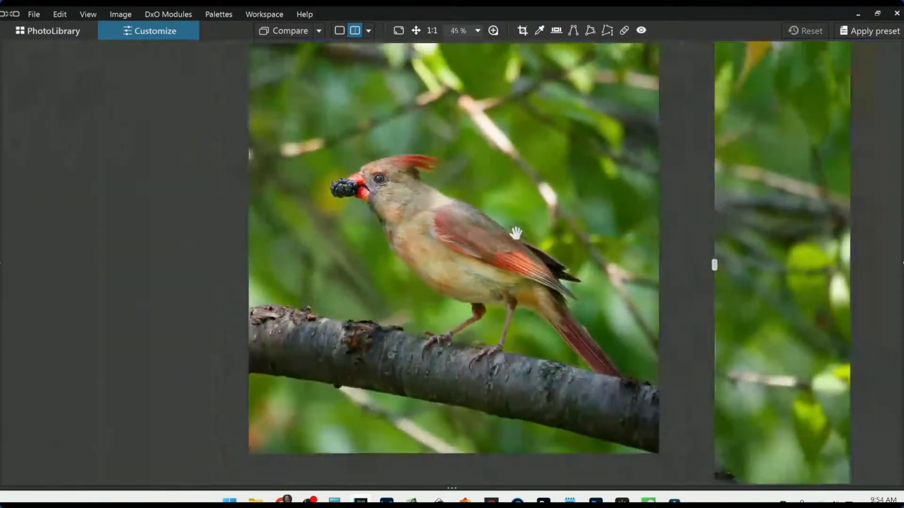
drag(714, 265, 839, 299)
scroll(504, 269, up, 2)
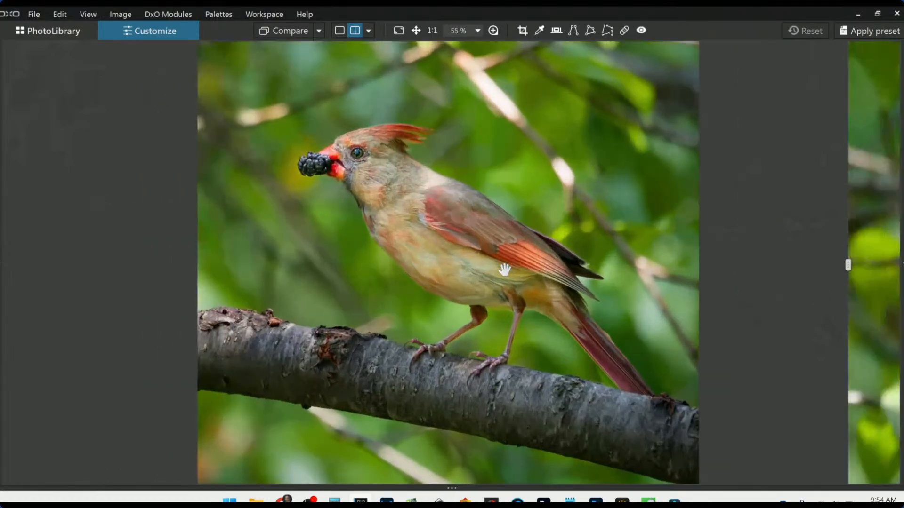
scroll(505, 270, down, 1)
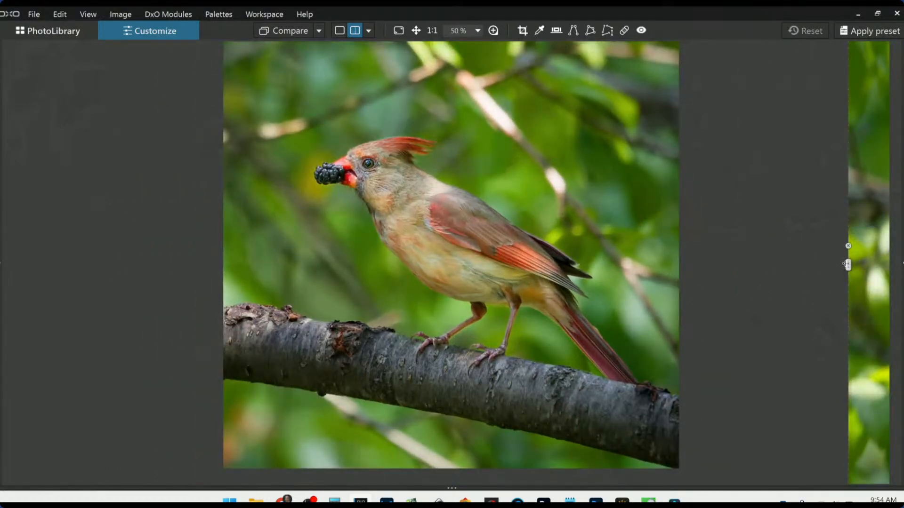
Return to the photo library, open the resting duck RAW photo for customizing, and view the whole image at 30%
drag(847, 264, 897, 265)
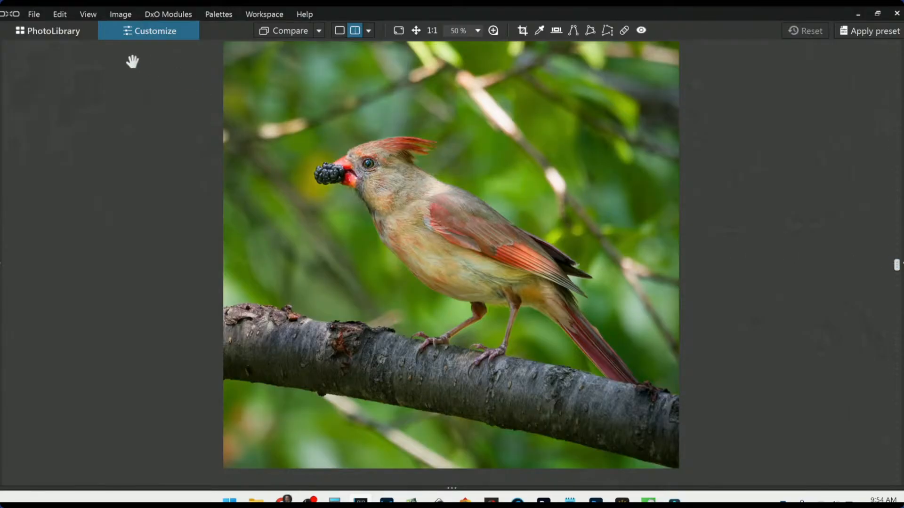
click(69, 40)
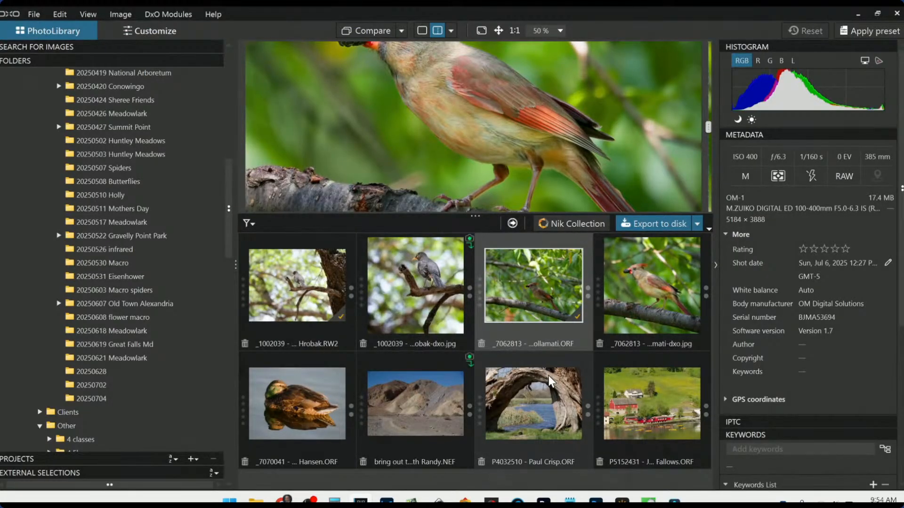
click(293, 400)
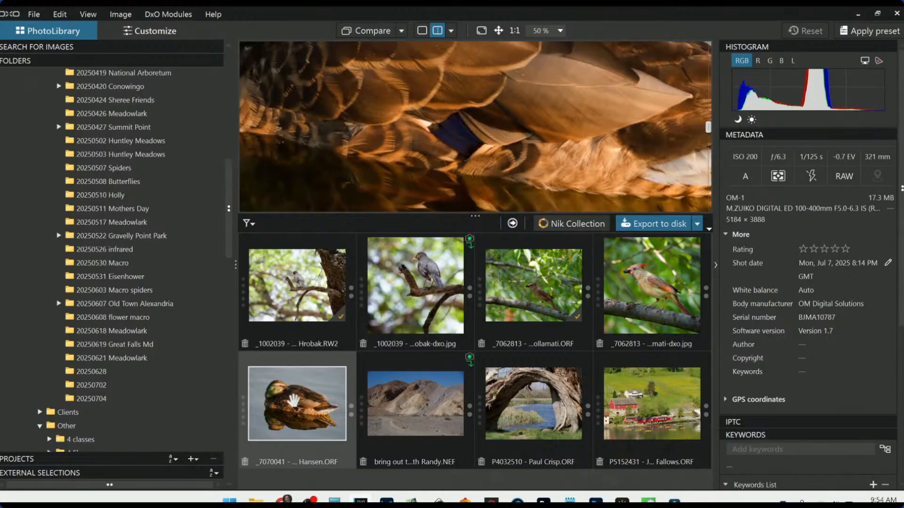
double_click(293, 399)
scroll(369, 376, down, 5)
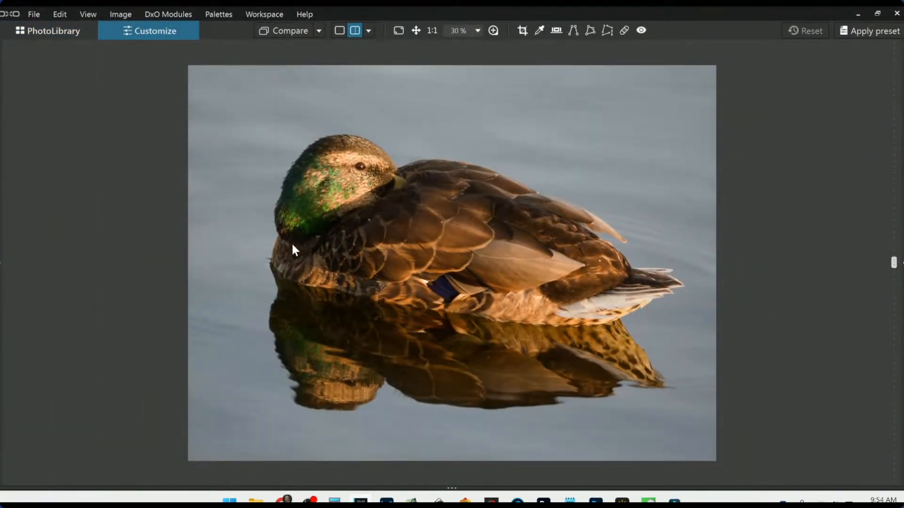
scroll(278, 204, up, 3)
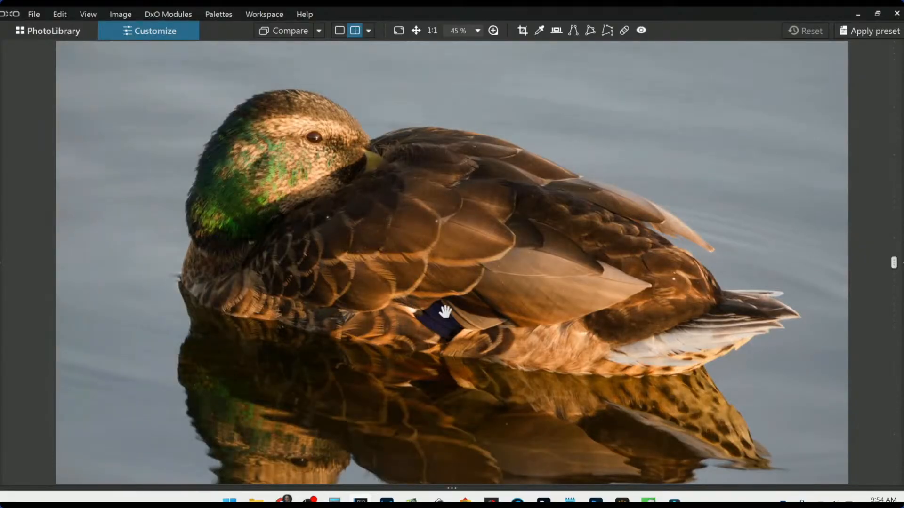
scroll(503, 353, down, 2)
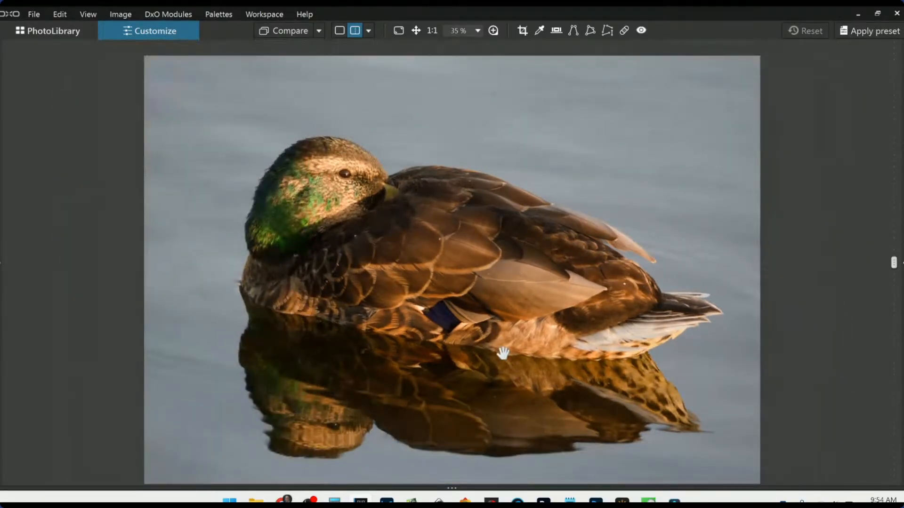
scroll(503, 353, down, 1)
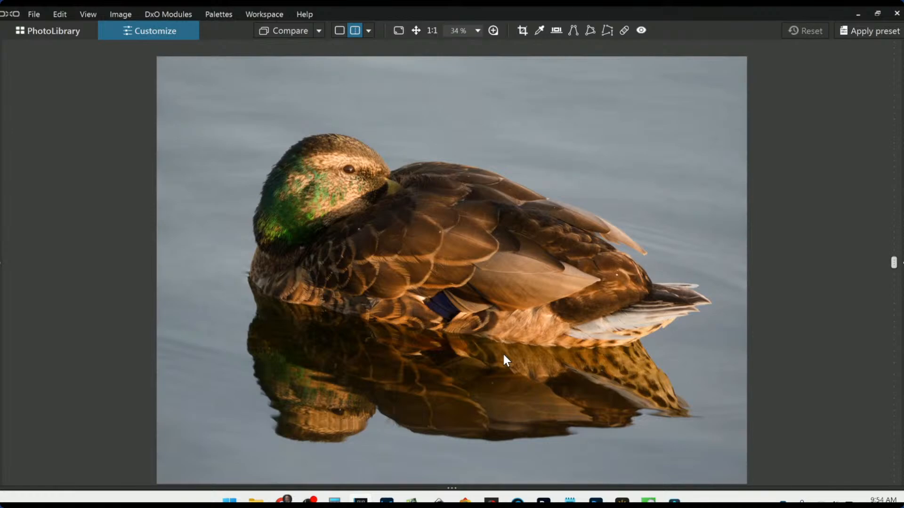
scroll(504, 356, down, 1)
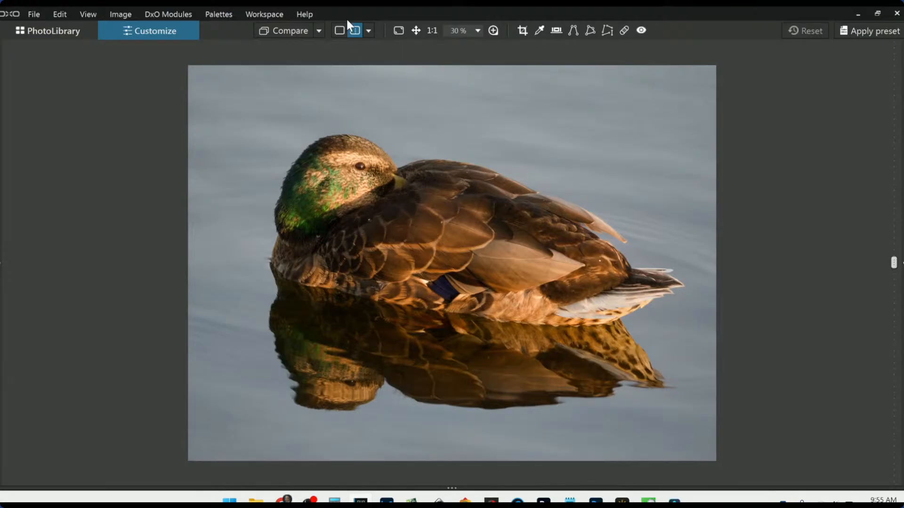
Switch to single-image view, show the palettes again, and apply the 0000 Rob Default preset to the duck photo
click(339, 31)
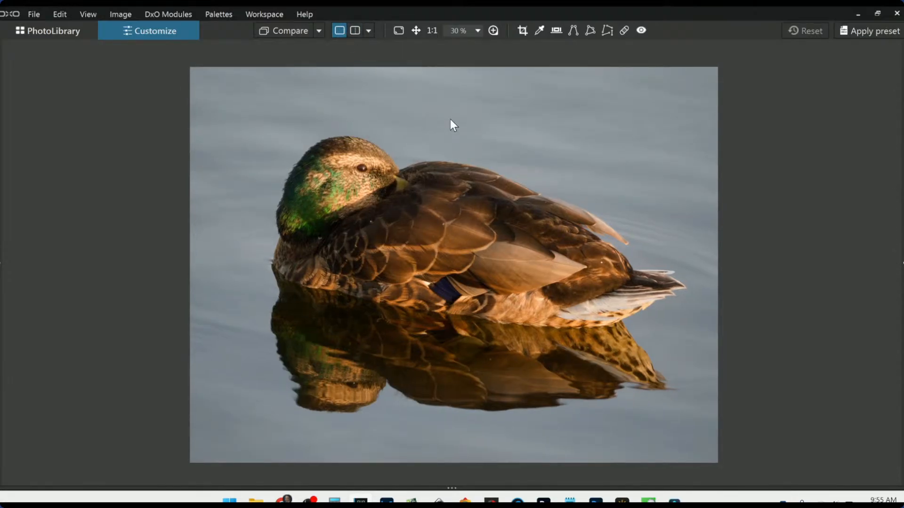
key(F9)
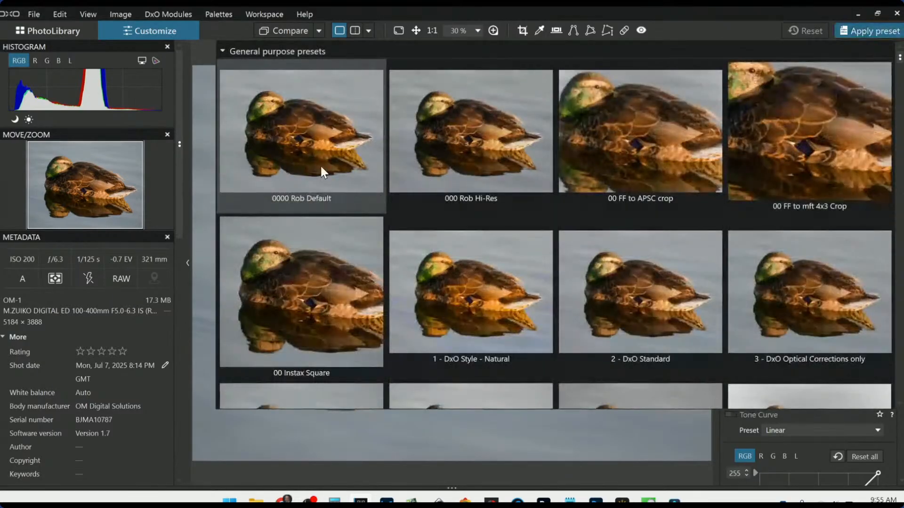
click(320, 165)
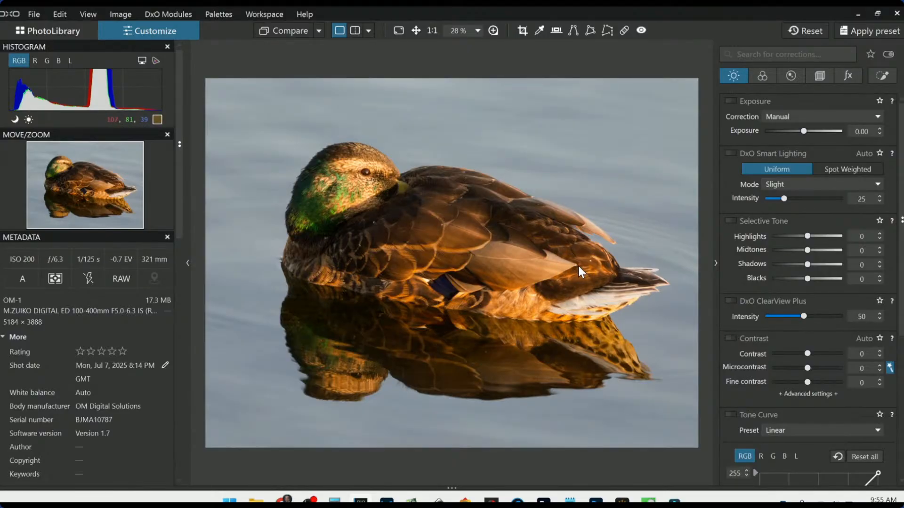
drag(578, 266, 578, 266)
Add a control line from the water below the duck's reflection past the photo's upper-right corner, with mask selectivity Chroma 60 and Luma 55
click(890, 78)
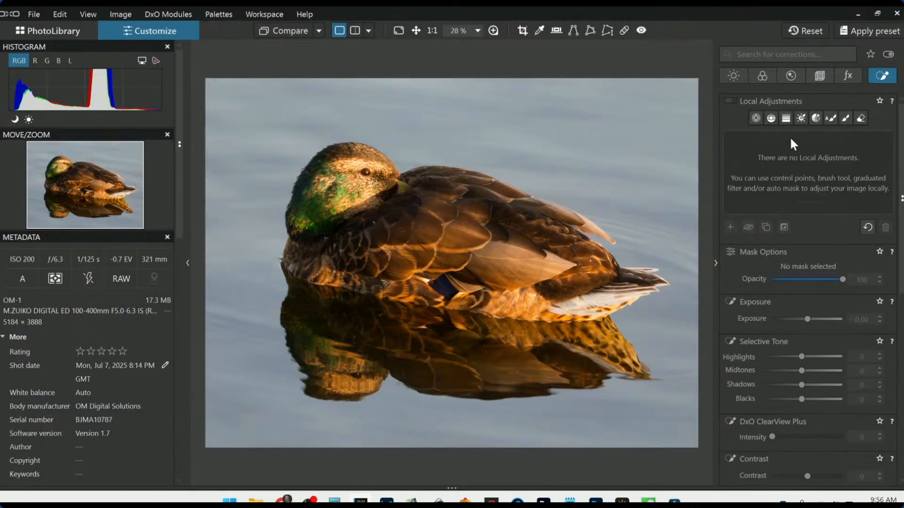
click(772, 119)
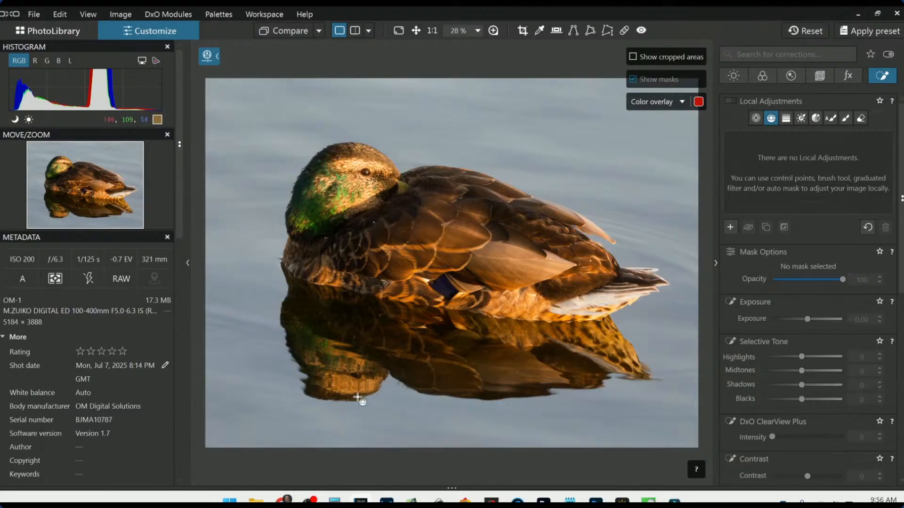
click(329, 420)
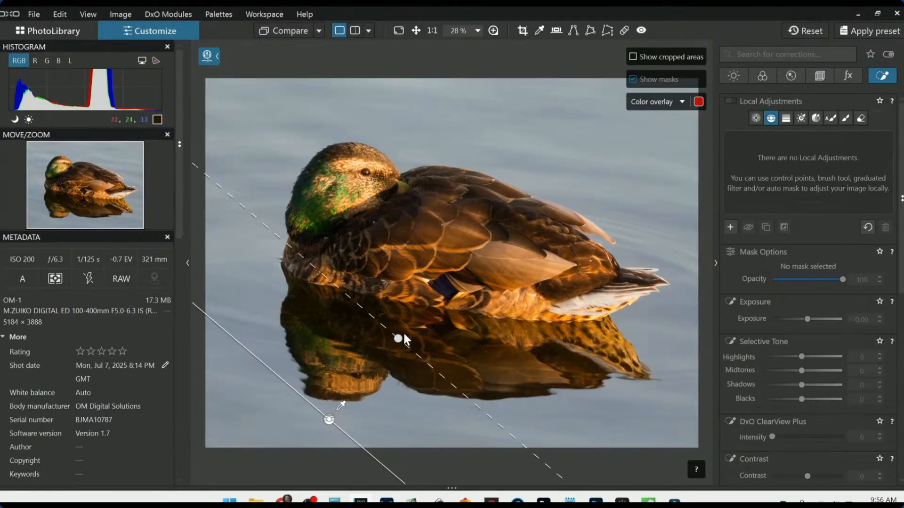
drag(711, 59, 712, 59)
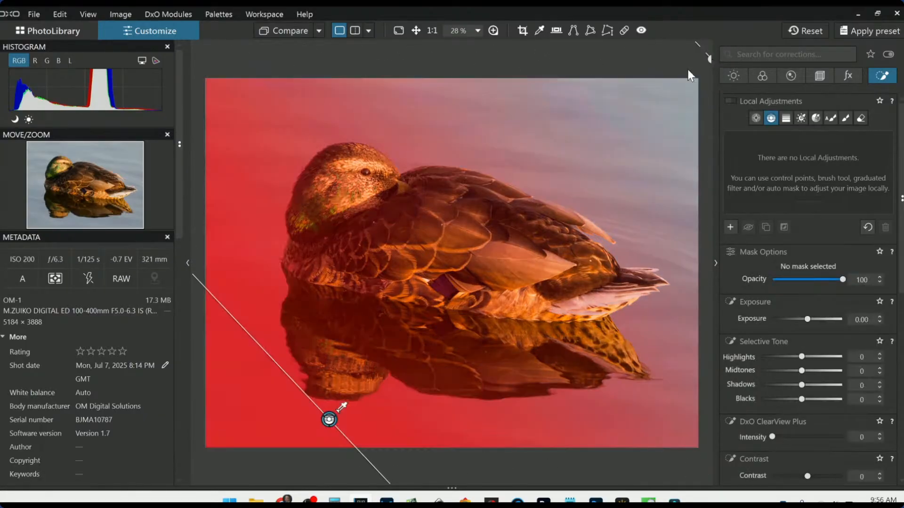
scroll(585, 150, down, 2)
drag(620, 134, 653, 105)
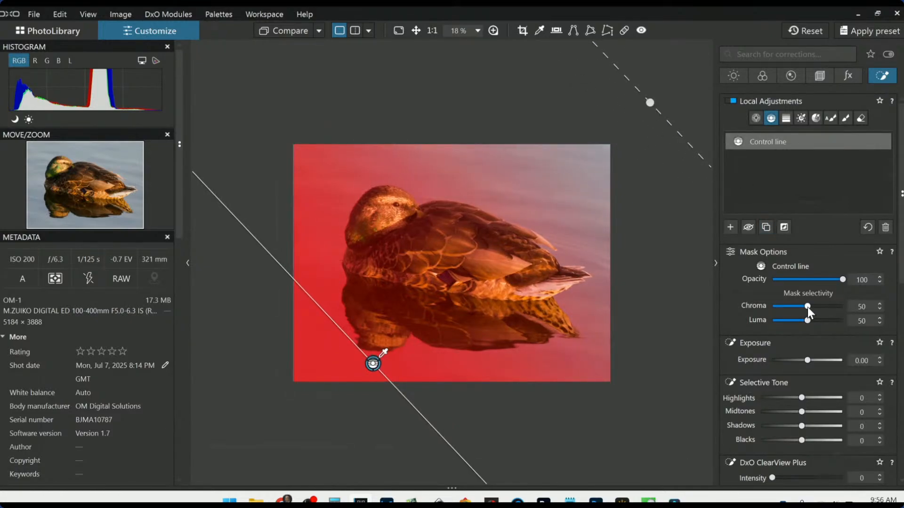
scroll(807, 307, up, 2)
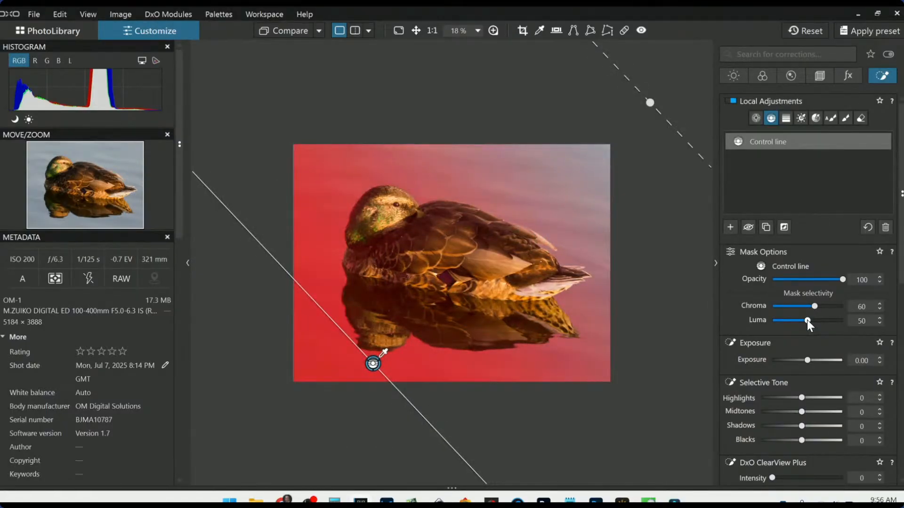
scroll(807, 320, up, 1)
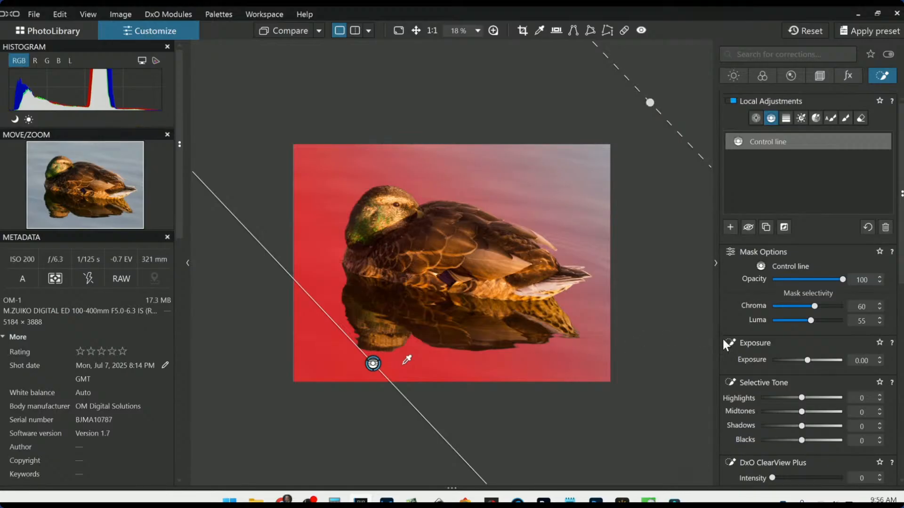
For the water mask, set ClearView Plus intensity to 56, Midtones to -3, Shadows to -17 and Blacks to -56
scroll(798, 371, down, 2)
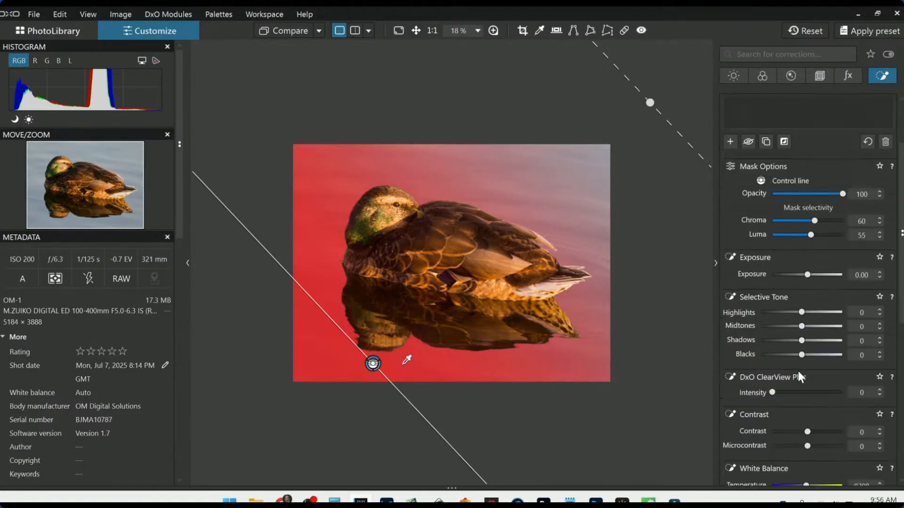
drag(772, 363, 818, 364)
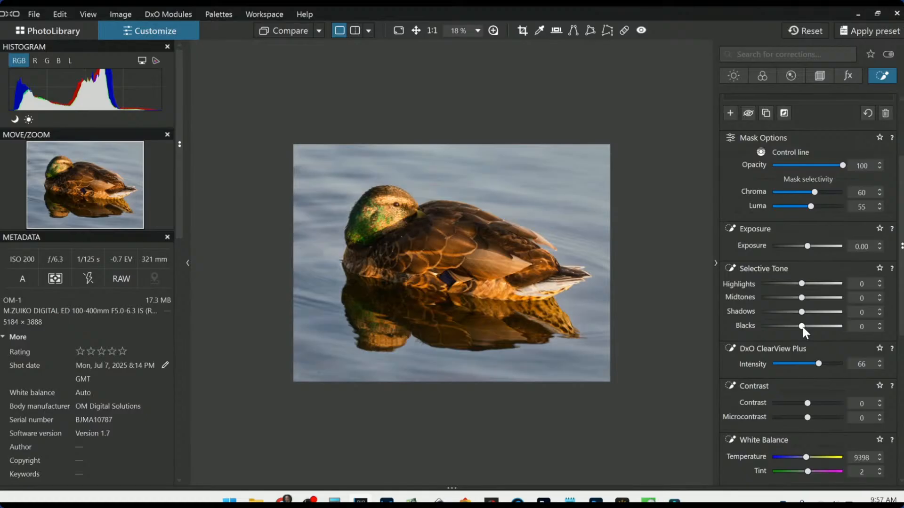
drag(802, 327, 800, 298)
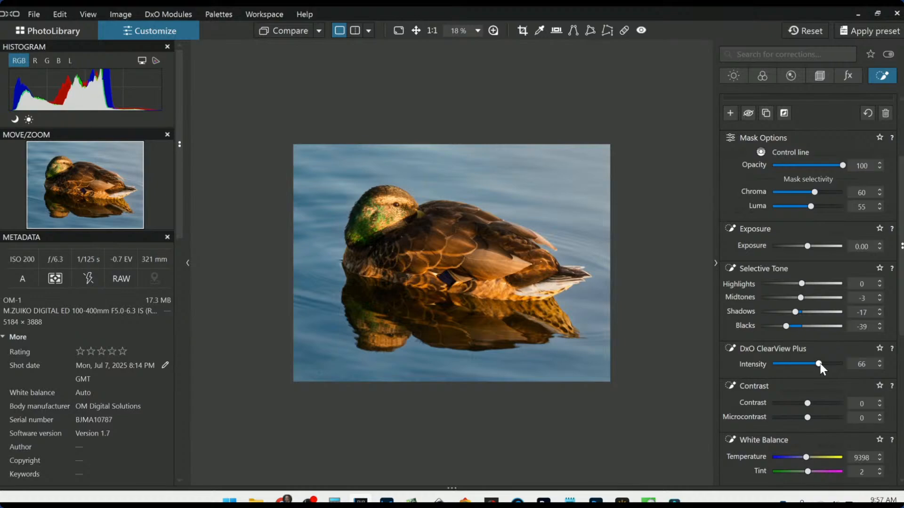
drag(821, 363, 811, 363)
drag(787, 327, 779, 326)
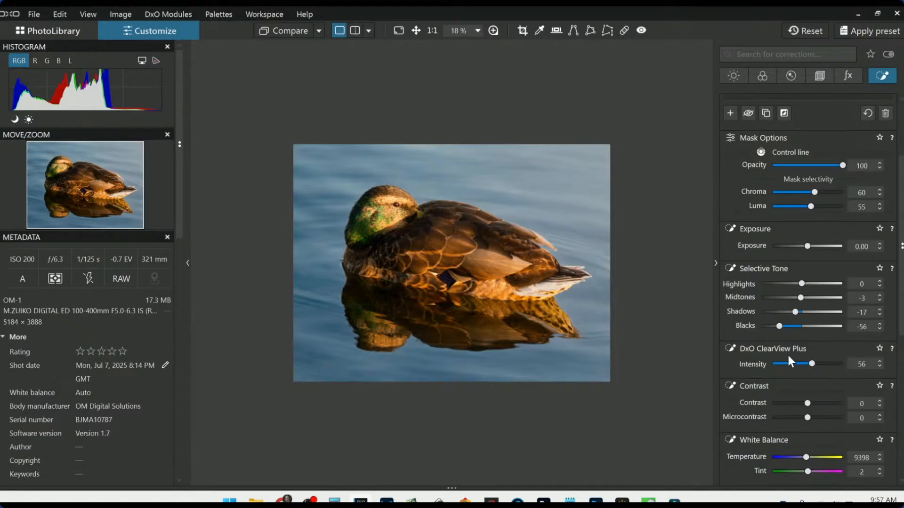
Select the blue HSL channel in the water mask's local adjustments
scroll(721, 370, down, 1)
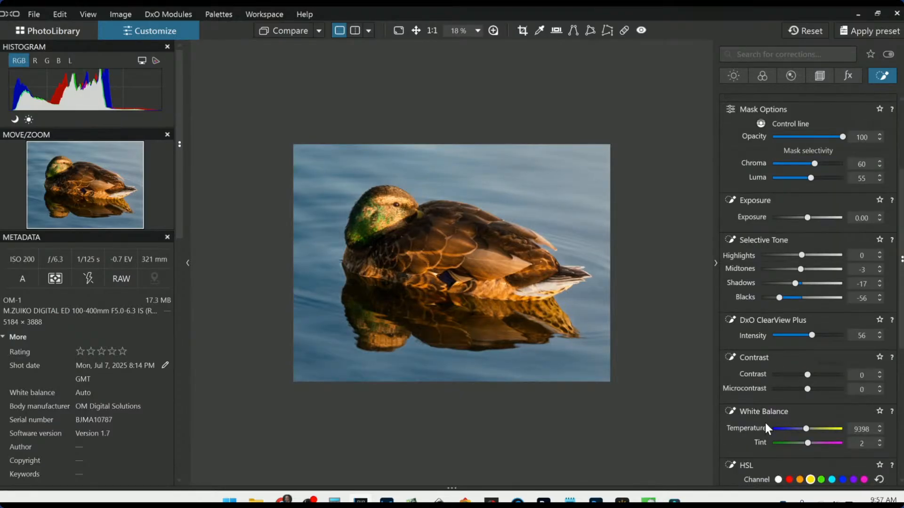
scroll(764, 404, down, 5)
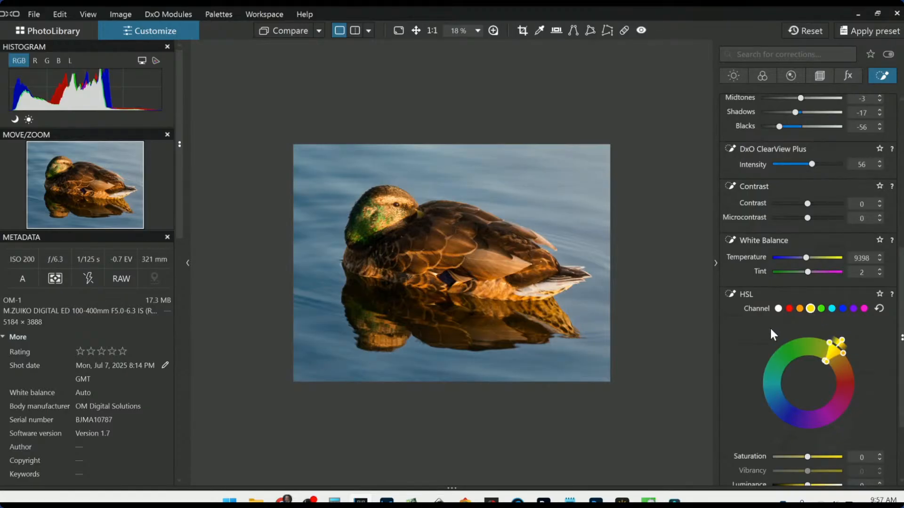
scroll(771, 329, down, 3)
click(843, 223)
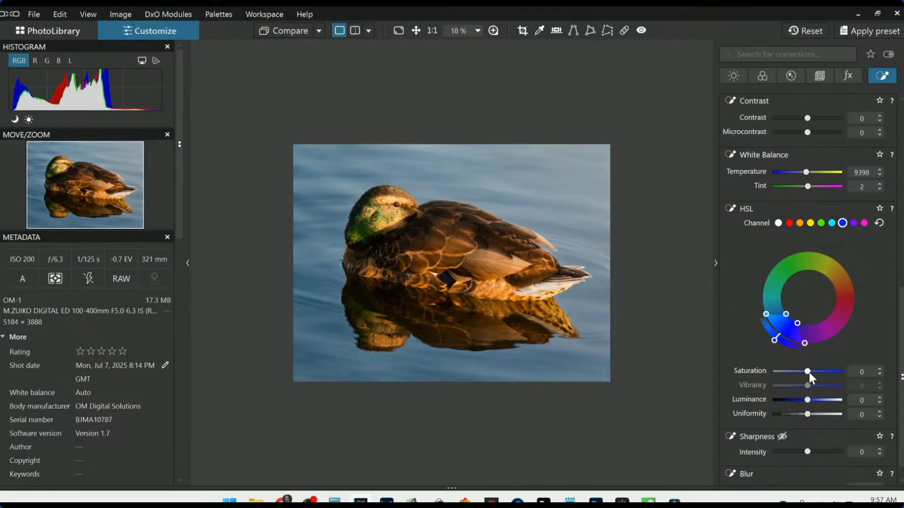
On the water's control line mask, set the blue channel's HSL saturation to -36 and luminance to -25
mouse_move(809, 372)
mouse_down()
mouse_move(787, 370)
mouse_move(795, 372)
mouse_up()
drag(807, 401, 800, 400)
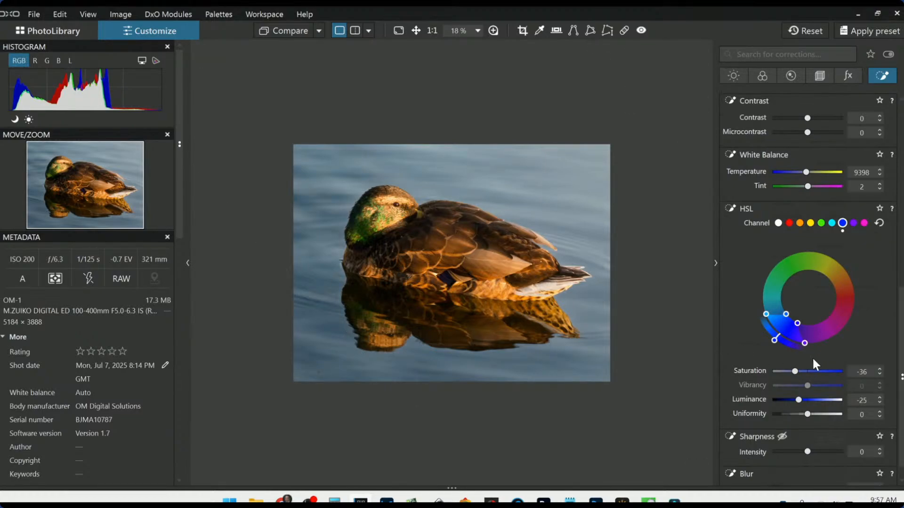
mouse_move(775, 342)
mouse_down()
mouse_move(791, 349)
mouse_move(827, 339)
mouse_move(782, 346)
mouse_move(756, 296)
mouse_move(781, 346)
mouse_up()
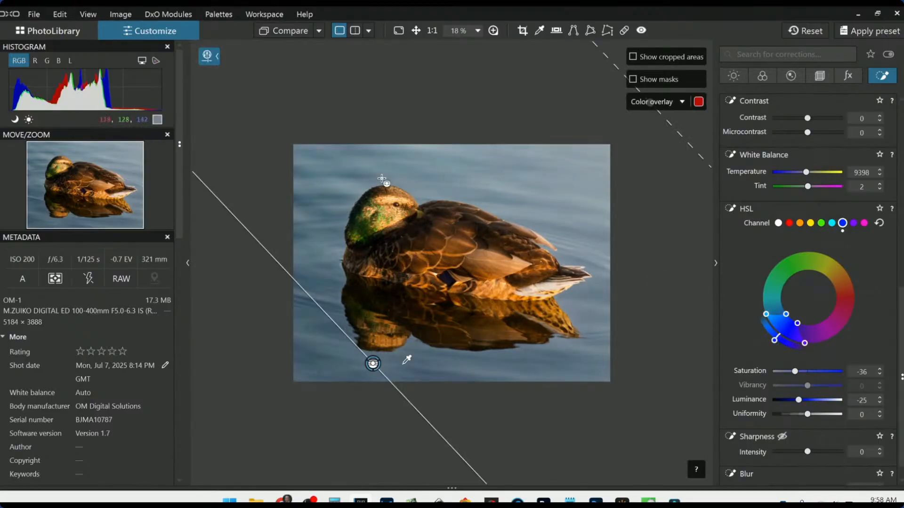
scroll(382, 179, up, 1)
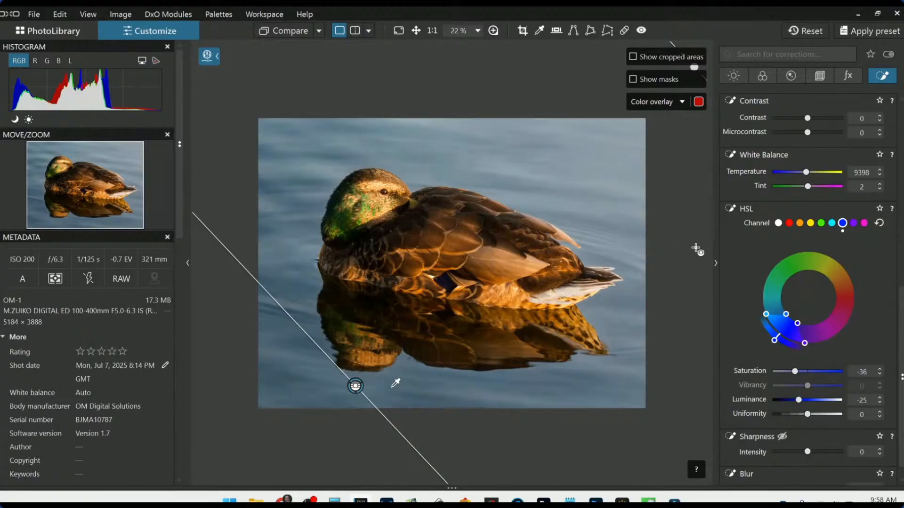
key(Escape)
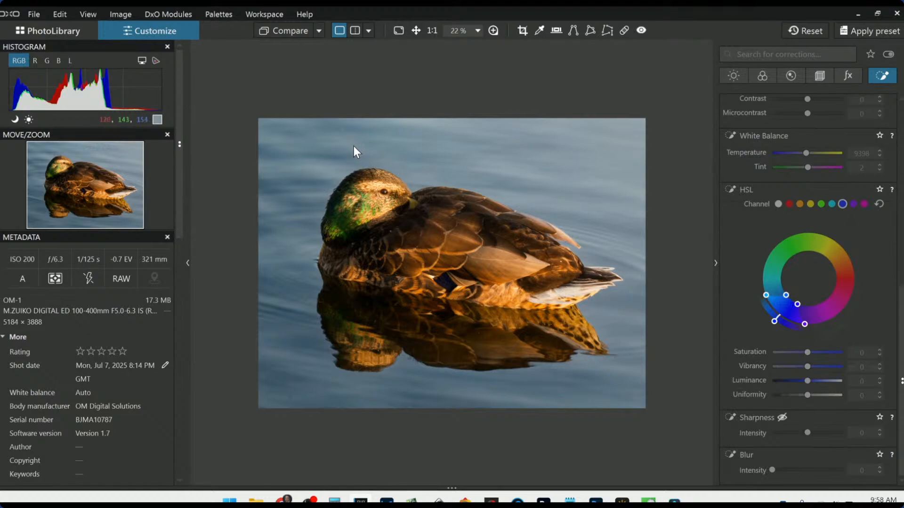
Add a control point above the duck's eye and shrink its area to cover mainly the head
scroll(352, 163, up, 3)
scroll(371, 160, up, 3)
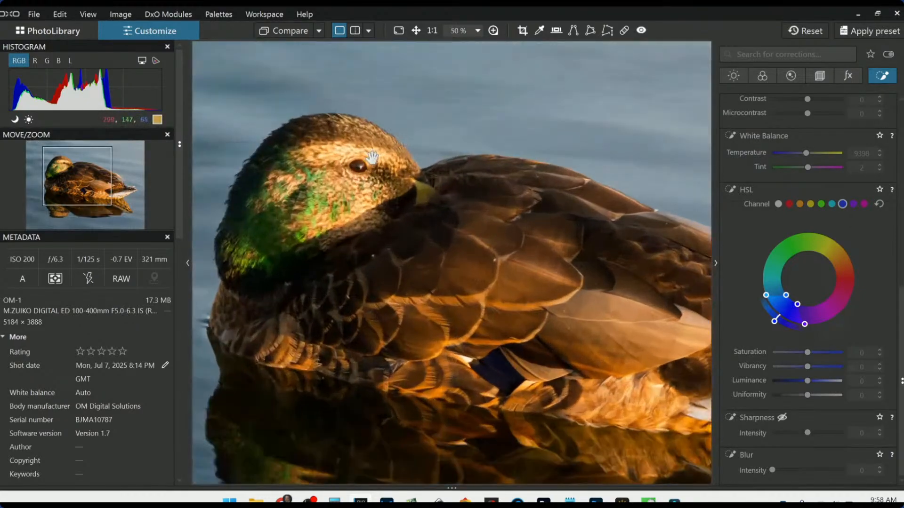
scroll(390, 187, up, 2)
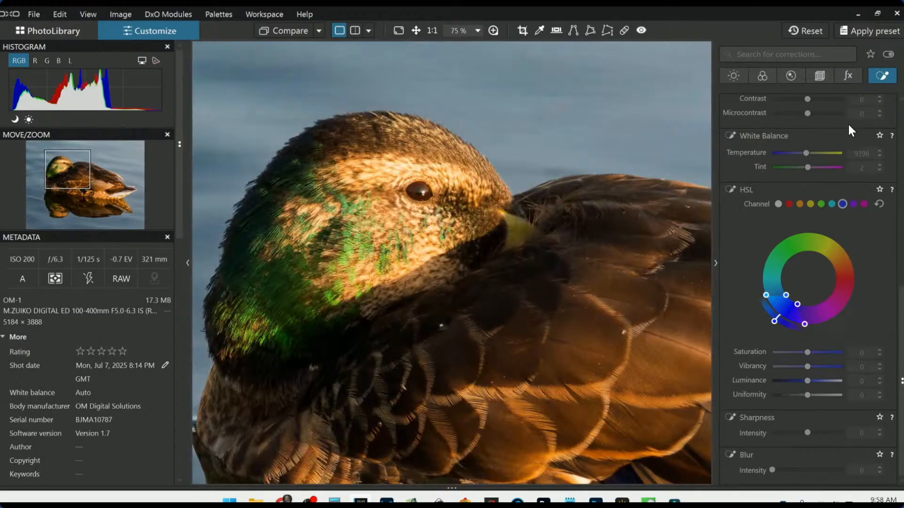
scroll(846, 190, up, 6)
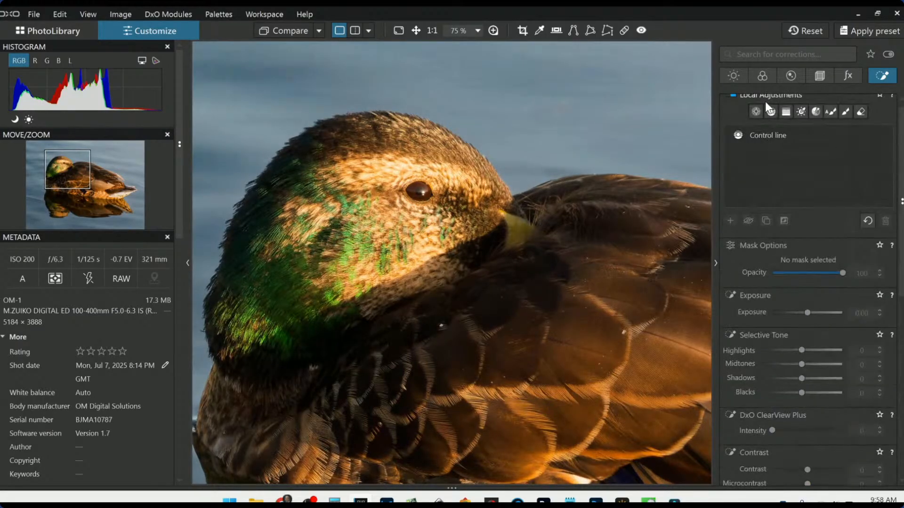
click(755, 111)
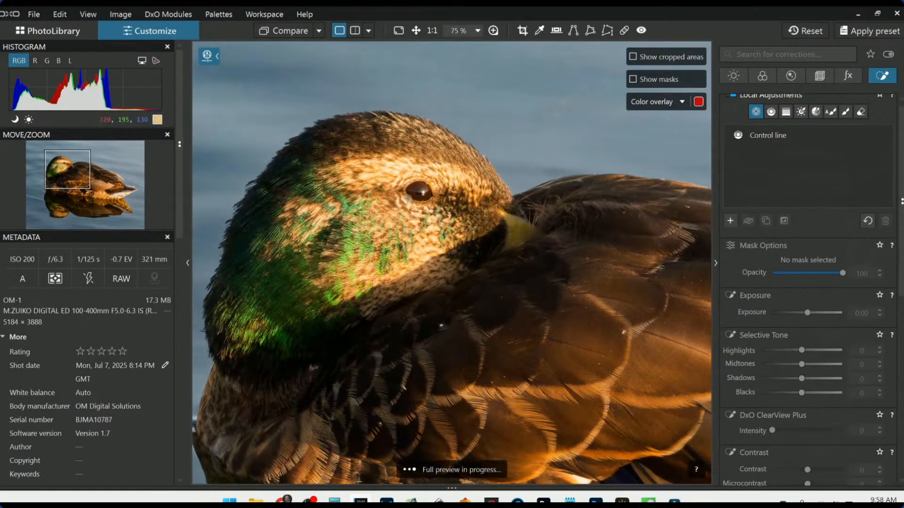
click(393, 169)
key(ctrl+0)
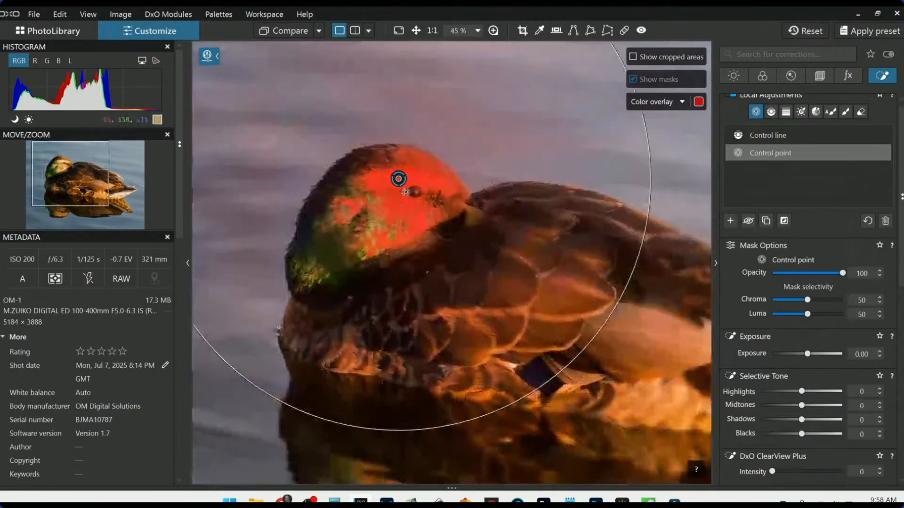
drag(501, 100, 409, 155)
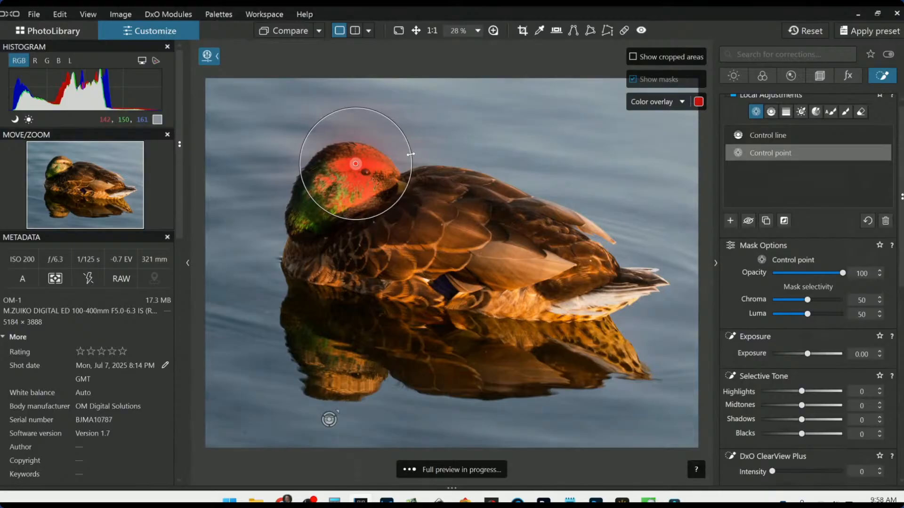
scroll(355, 163, up, 2)
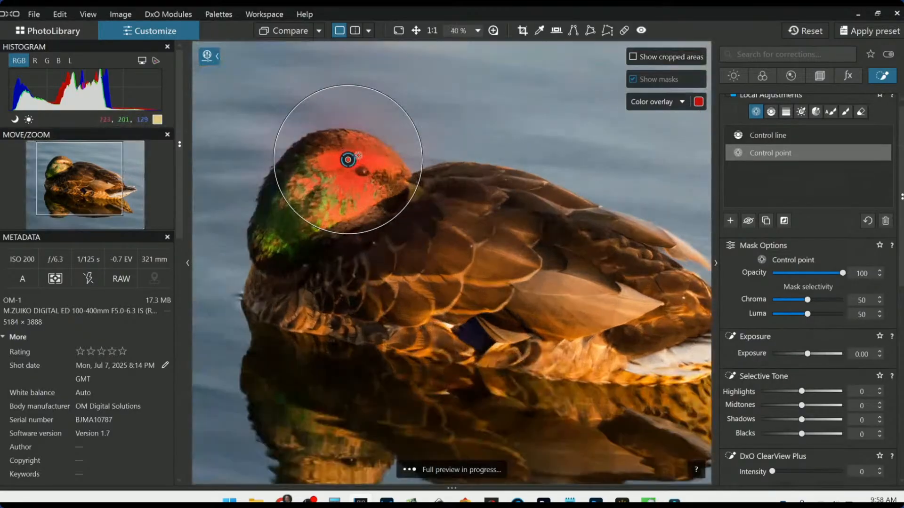
Lower the head control point's highlights to -46, midtones to -13 and exposure to -0.21
drag(800, 391, 783, 392)
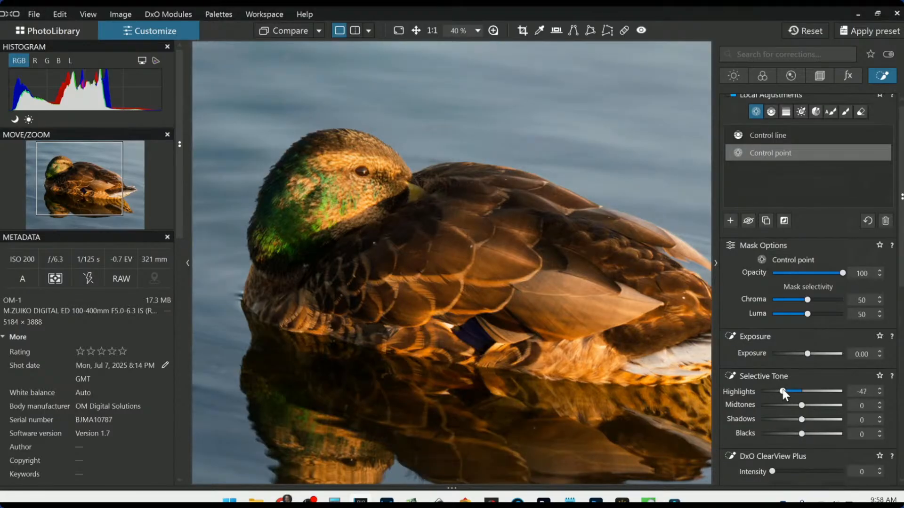
drag(803, 407, 797, 407)
click(347, 158)
scroll(347, 157, down, 1)
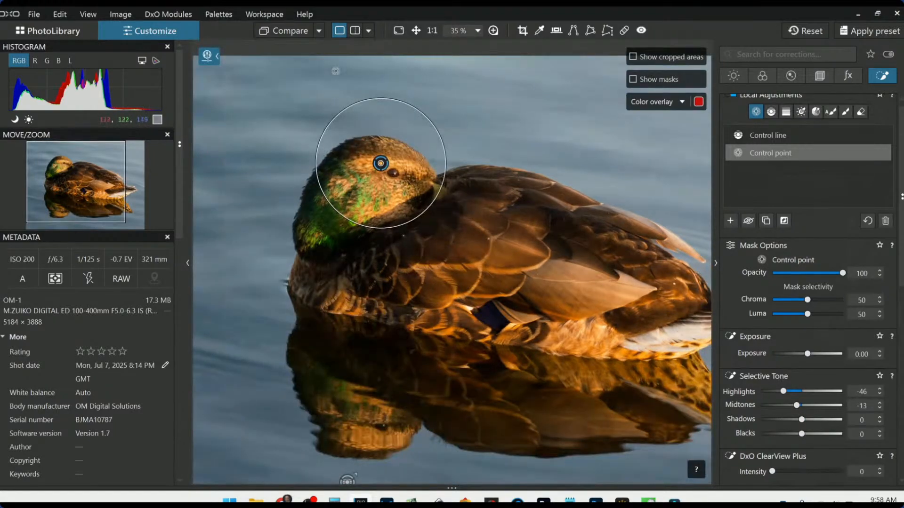
click(288, 36)
click(287, 36)
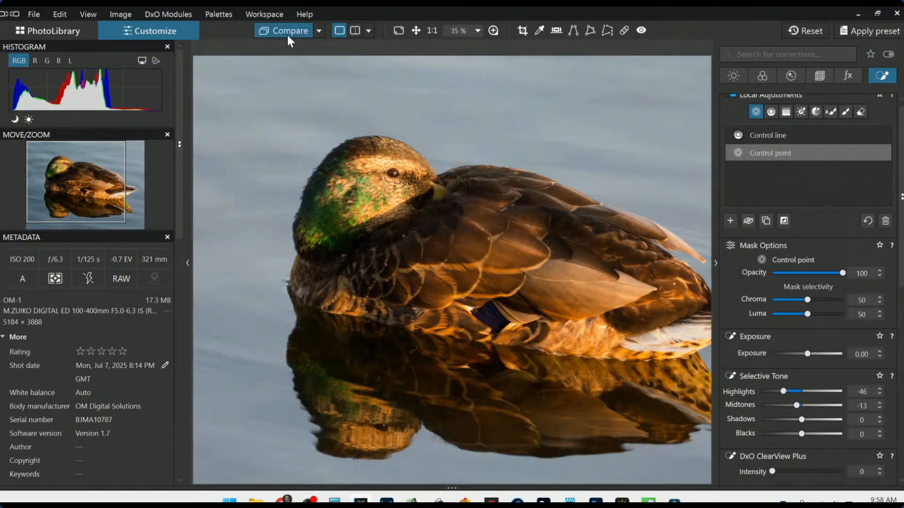
scroll(425, 114, up, 2)
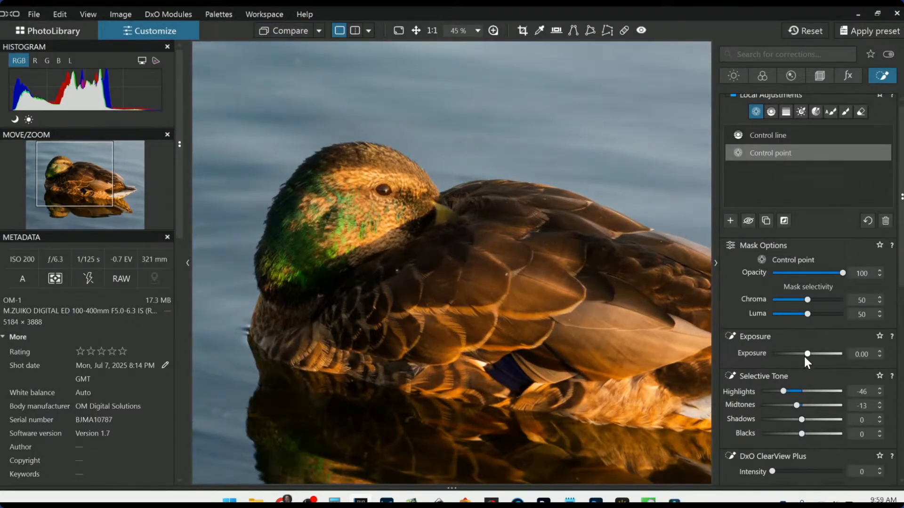
drag(807, 354, 806, 355)
Create a new mask with a control point on the duck's eye and shrink its area to surround just the eye
click(731, 221)
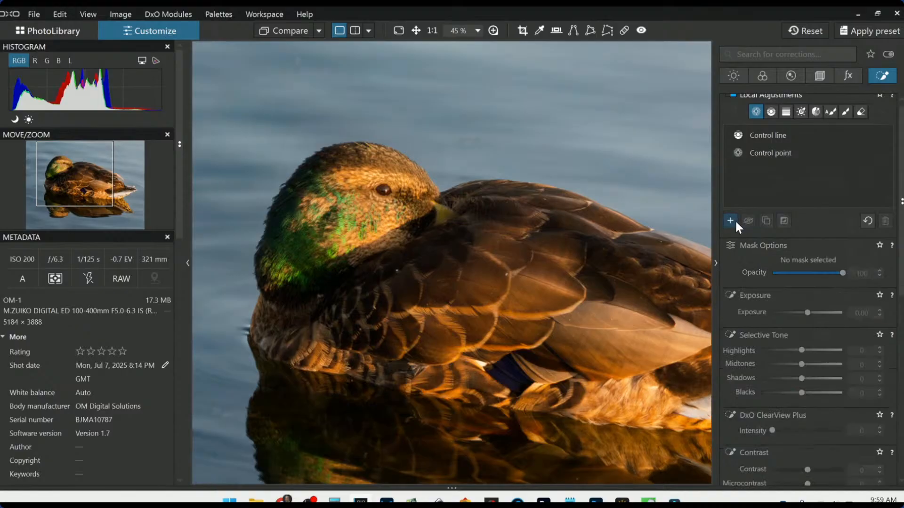
scroll(355, 187, up, 2)
scroll(355, 187, up, 2)
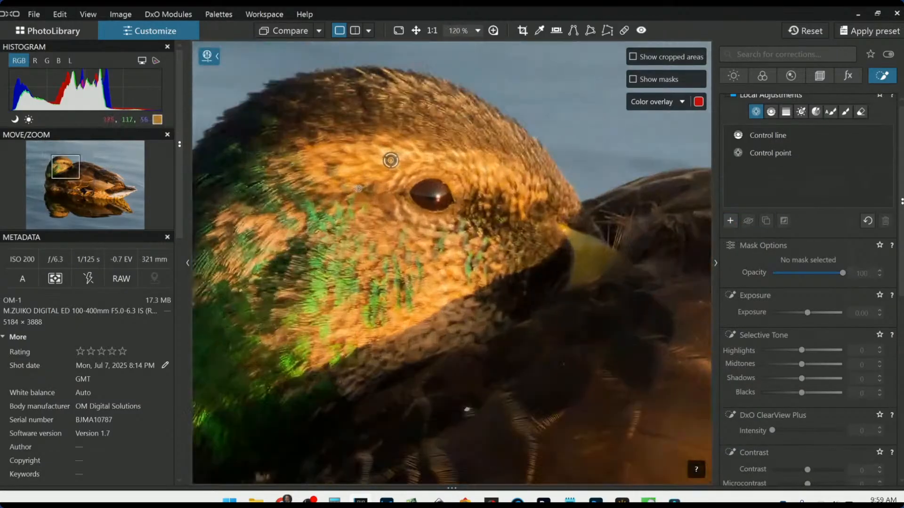
click(426, 189)
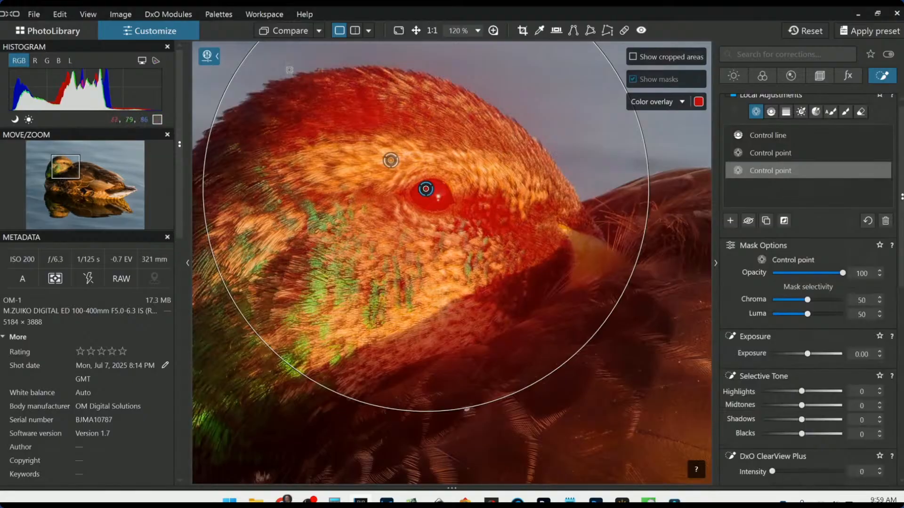
drag(252, 55, 394, 161)
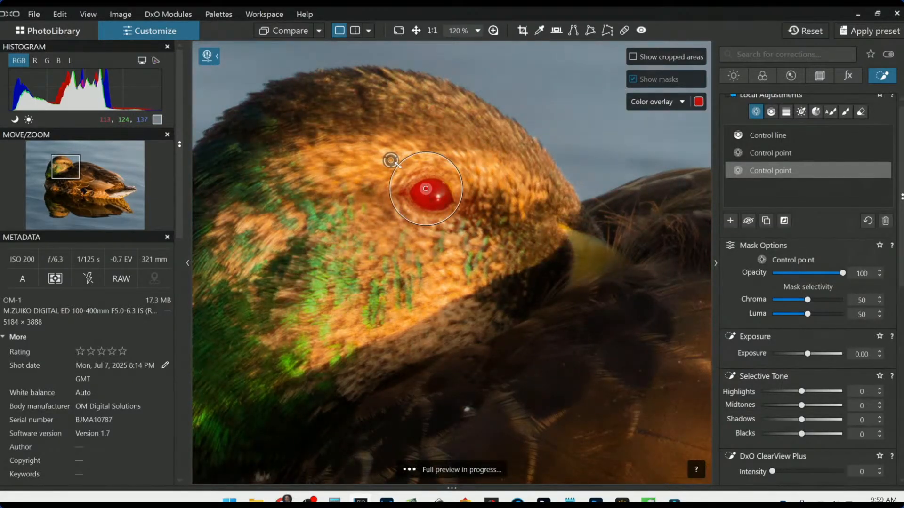
On the eye control point, set shadows to 43, ClearView Plus intensity to 95 and microcontrast to 85
scroll(818, 377, down, 3)
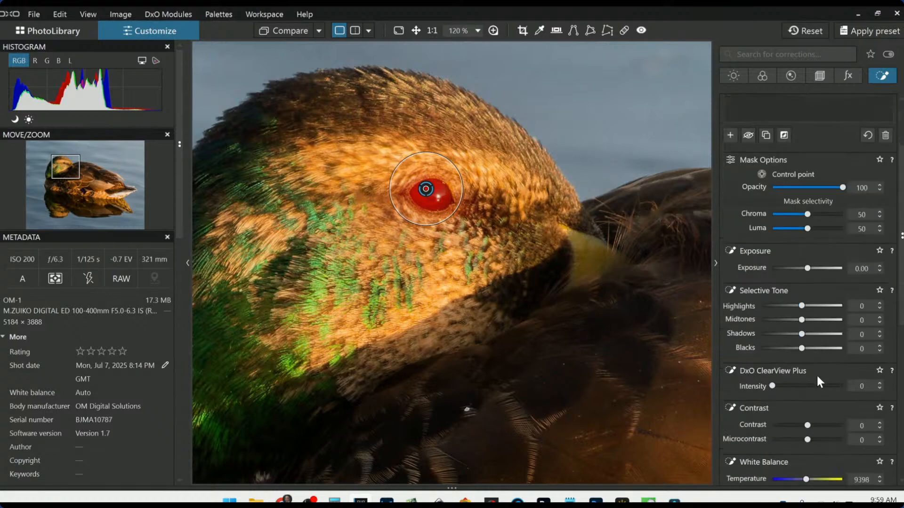
drag(807, 335, 820, 335)
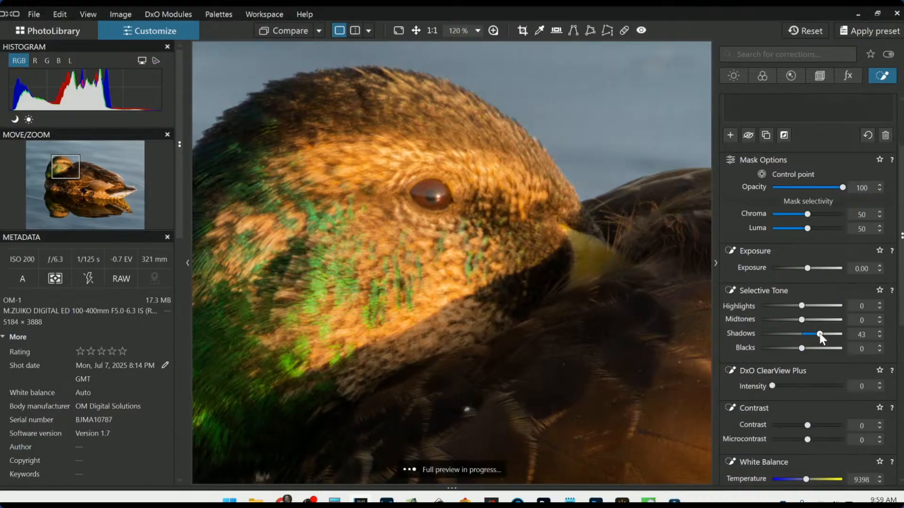
drag(772, 386, 839, 388)
drag(807, 441, 833, 444)
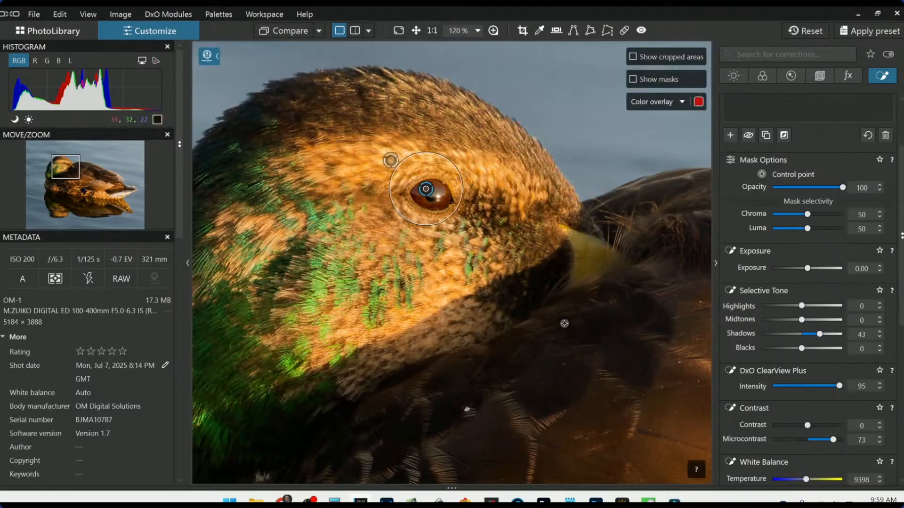
scroll(564, 321, down, 3)
scroll(563, 320, down, 2)
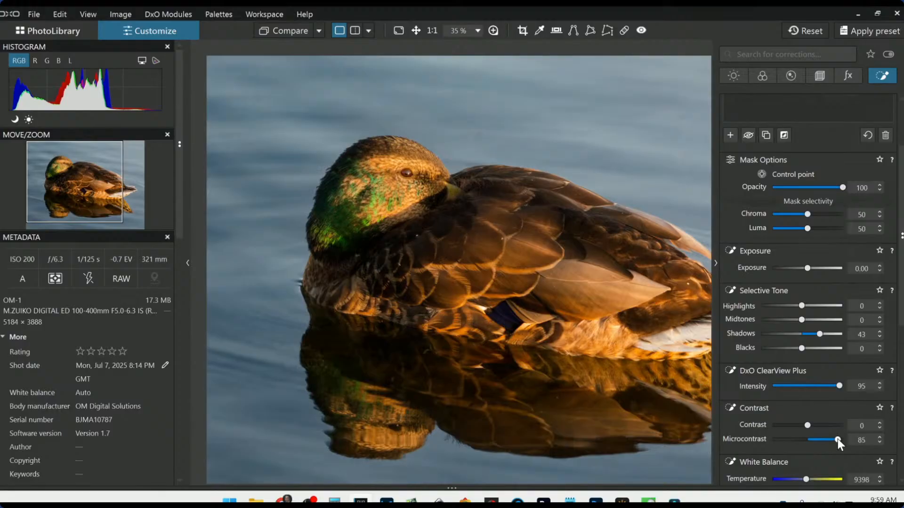
Refine the eye control point with highlights at -26, shadows at 51, ClearView Plus intensity at 100 and reduced microcontrast
drag(837, 439, 830, 439)
drag(802, 307, 792, 307)
drag(841, 386, 812, 381)
drag(820, 333, 823, 333)
mouse_move(828, 440)
mouse_down()
mouse_move(847, 442)
mouse_move(750, 442)
mouse_move(820, 447)
mouse_up()
click(585, 296)
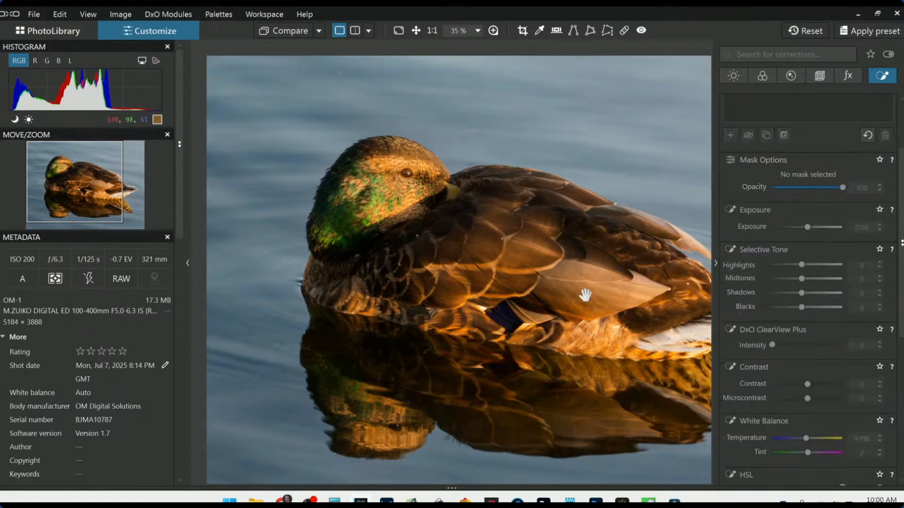
Reset the head control point's exposure and slightly lower the eye control point's shadows
key(ctrl+0)
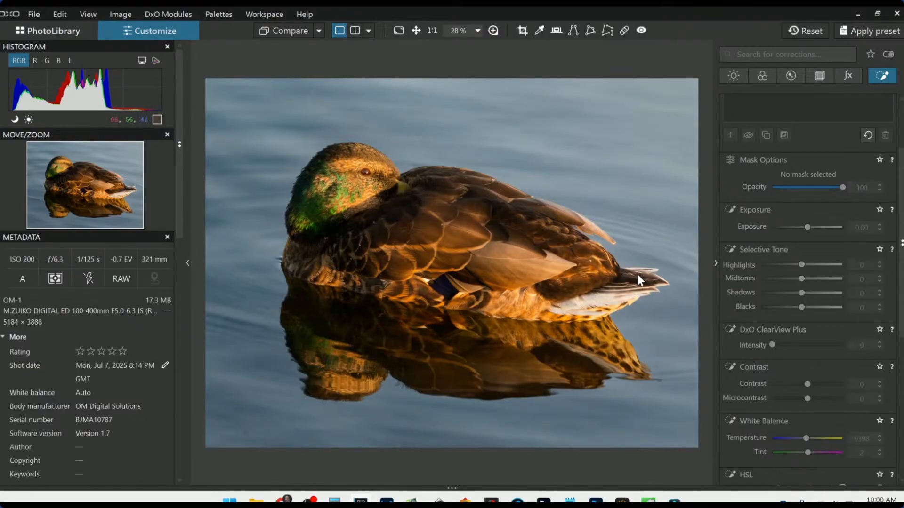
scroll(817, 329, up, 3)
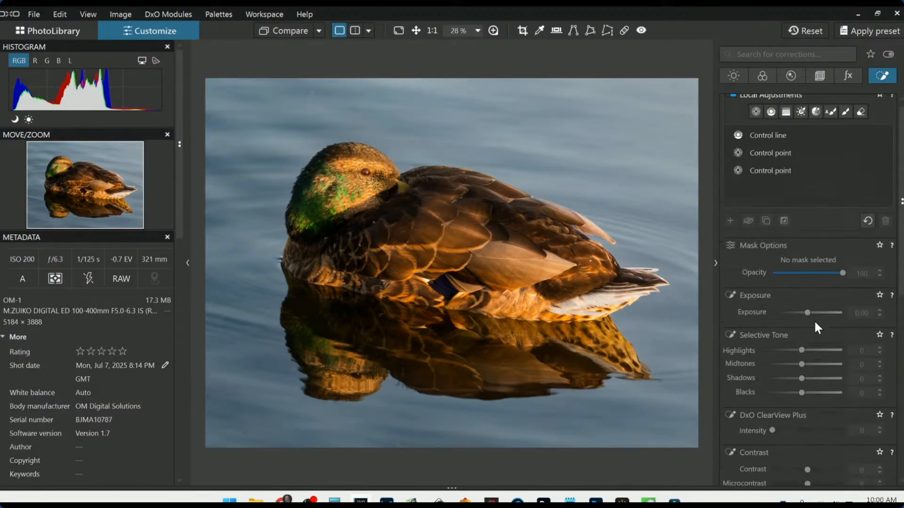
click(758, 162)
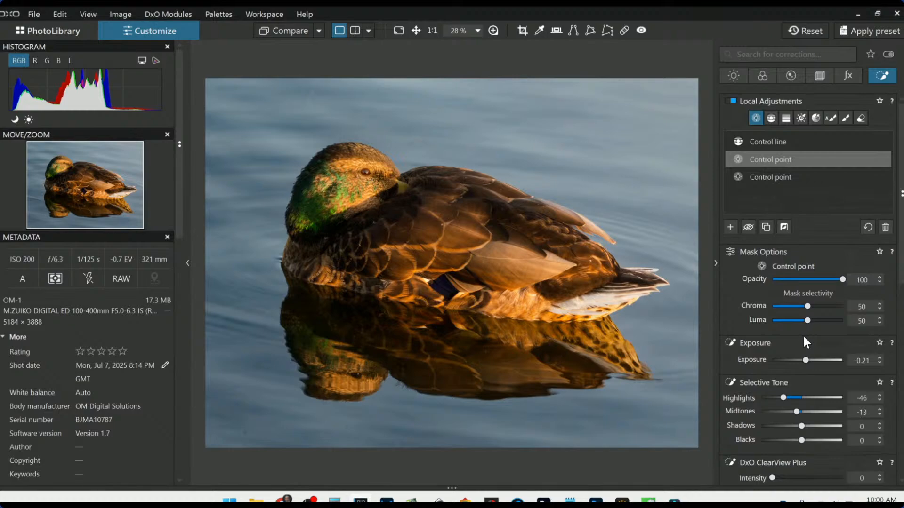
double_click(806, 361)
scroll(808, 360, down, 1)
scroll(808, 361, up, 1)
scroll(809, 360, down, 1)
click(753, 180)
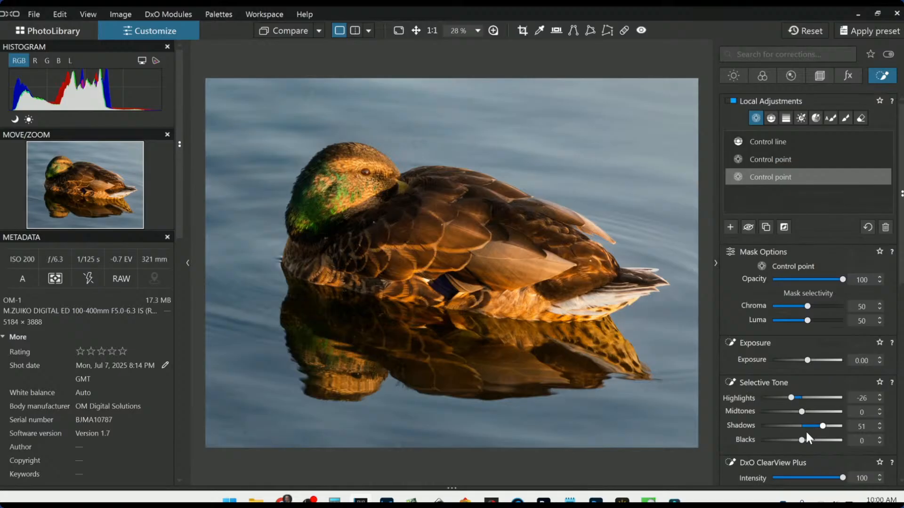
drag(824, 427, 818, 426)
Create a new mask with a control point on the white tail feathers, sized to cover the duck's rear half
click(731, 227)
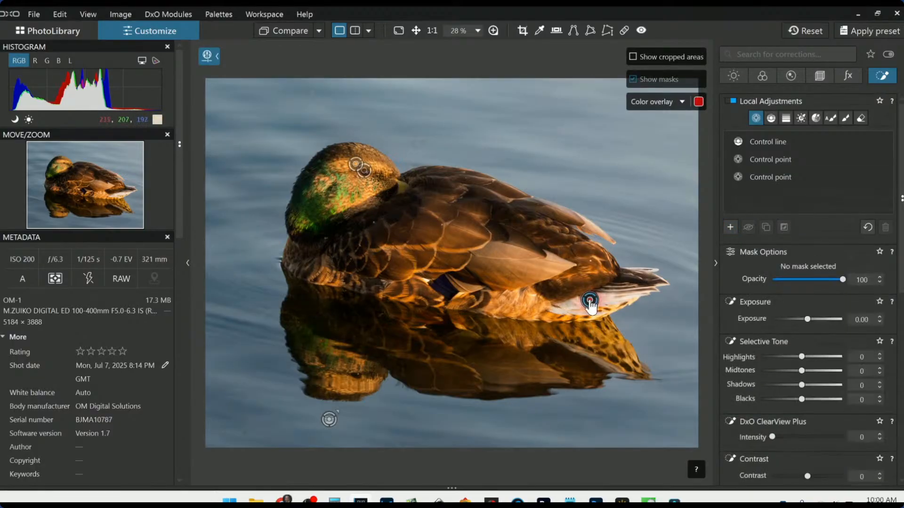
click(590, 300)
drag(664, 220, 675, 197)
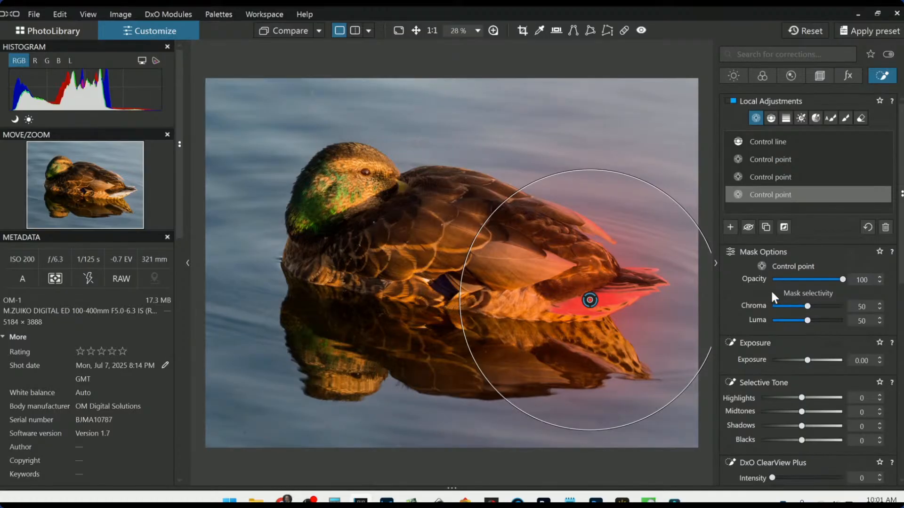
Set the tail mask's highlights to -17 and include a smaller control point area over the rear wing feathers
scroll(811, 360, down, 1)
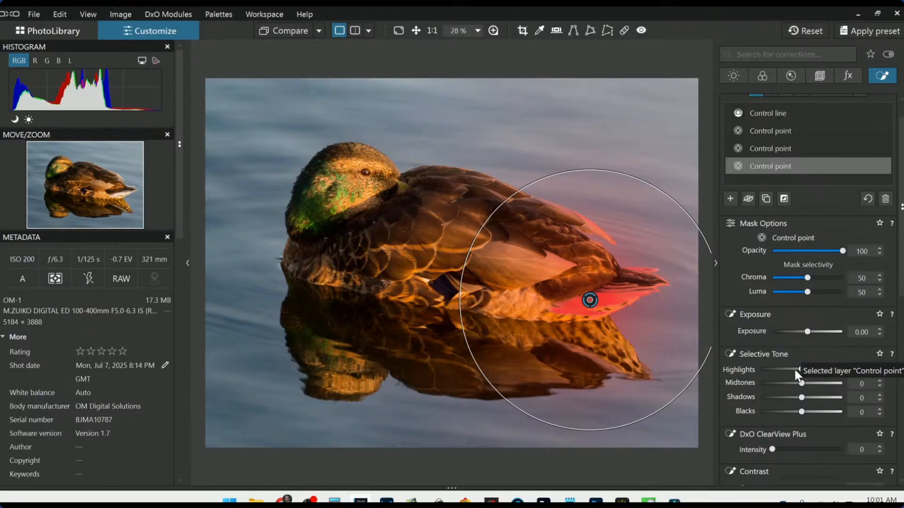
drag(801, 369, 795, 370)
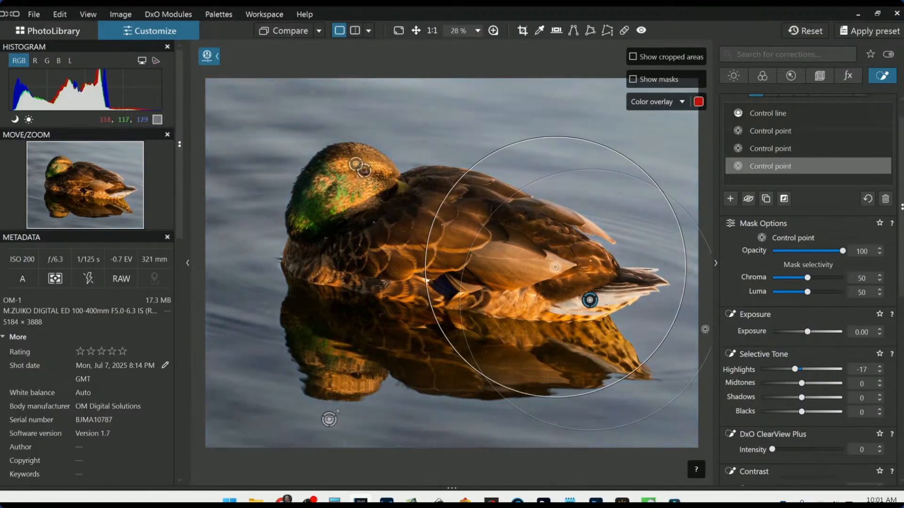
drag(595, 143, 574, 191)
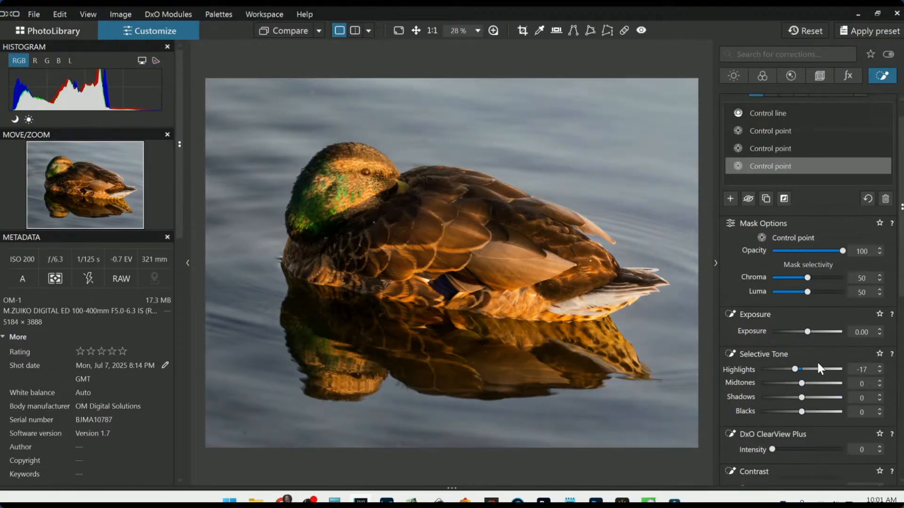
key(Escape)
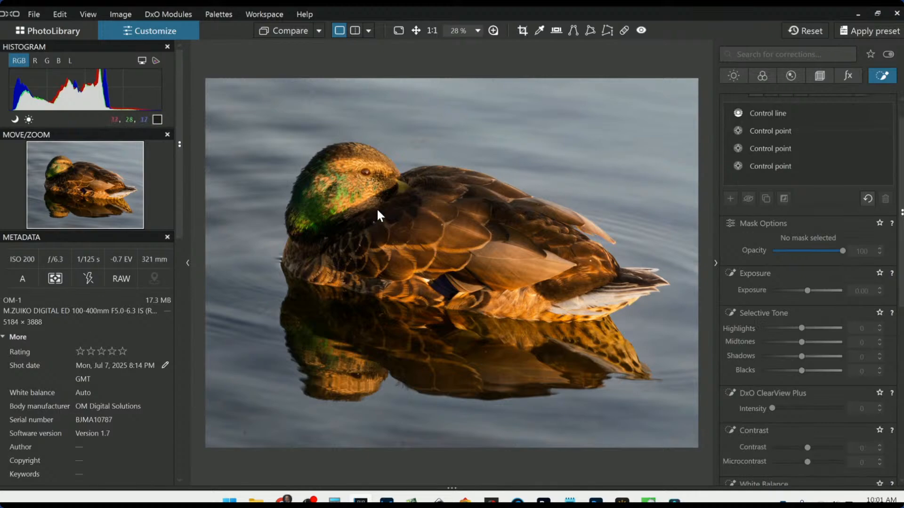
scroll(758, 331, up, 1)
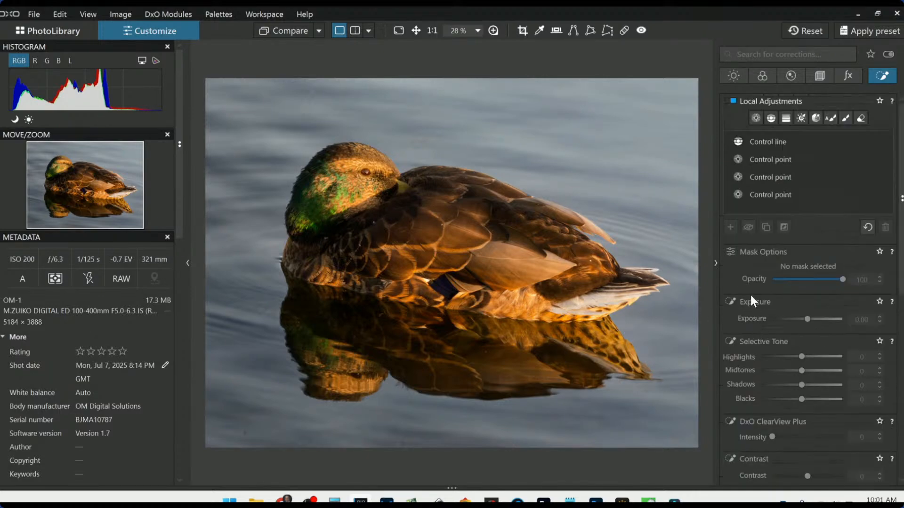
Create a new control point mask on the green feathers at the back of the head with chroma selectivity 59
click(756, 118)
scroll(372, 208, up, 2)
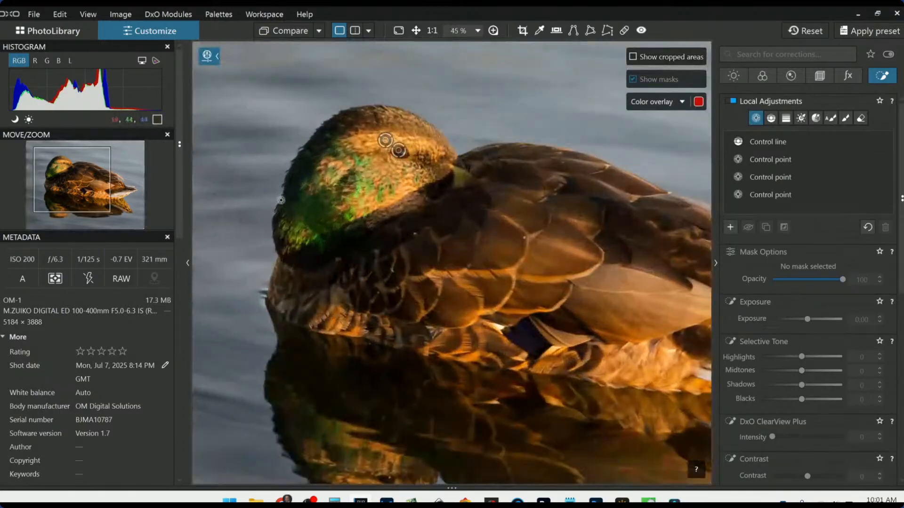
click(323, 209)
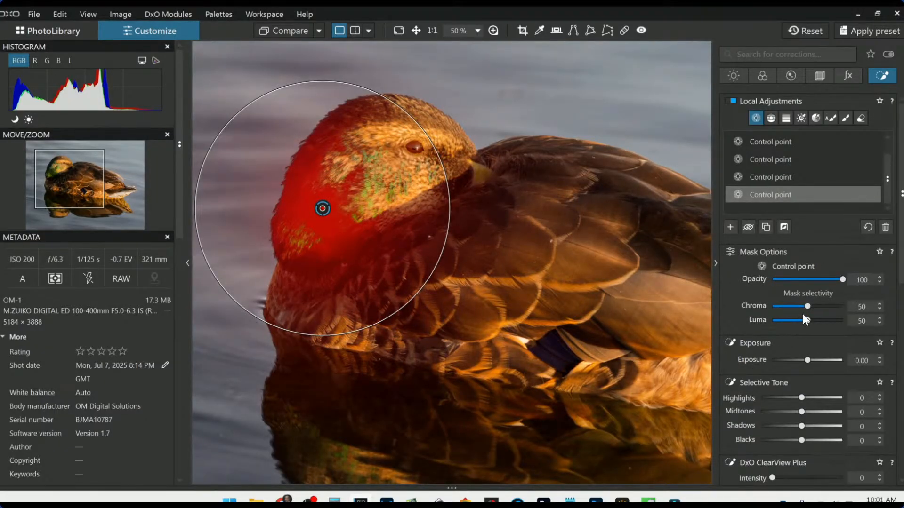
drag(807, 307, 815, 305)
Extend the green feather mask with control points on the cheek and lower neck, each reduced to a smaller area
scroll(329, 169, up, 2)
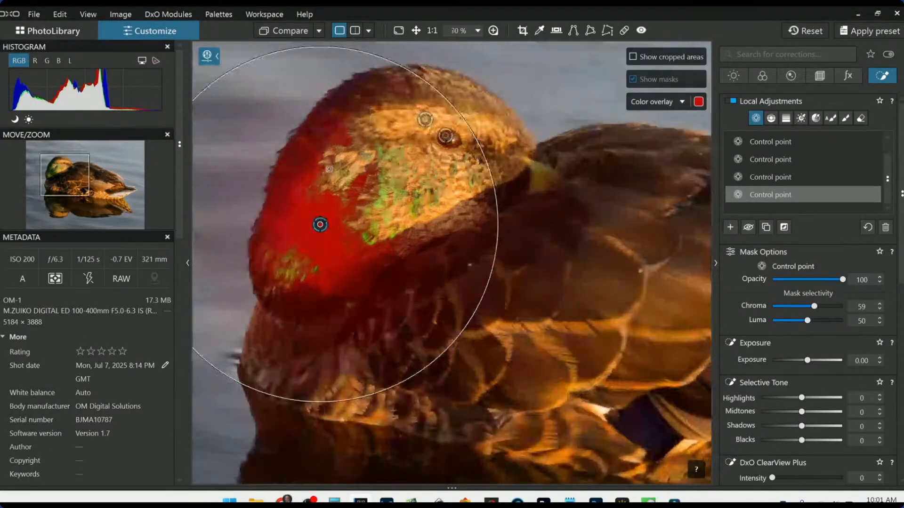
click(382, 192)
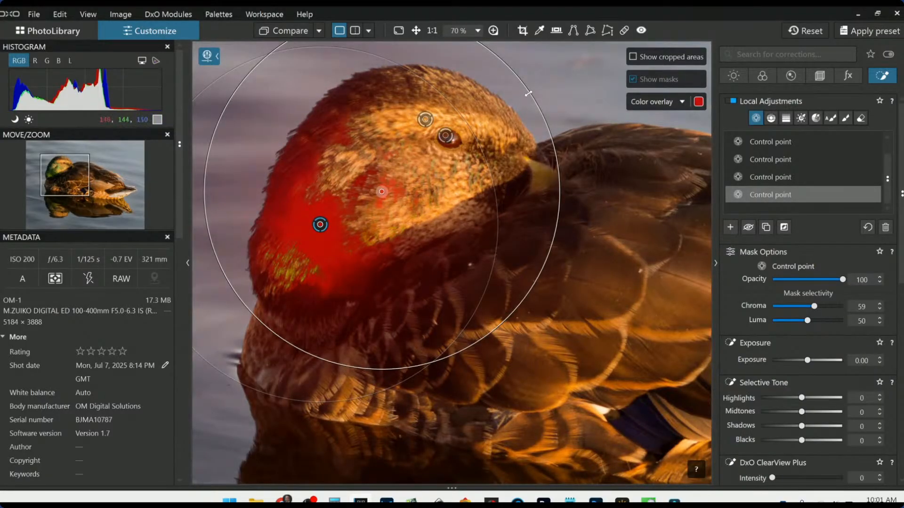
drag(530, 93, 470, 116)
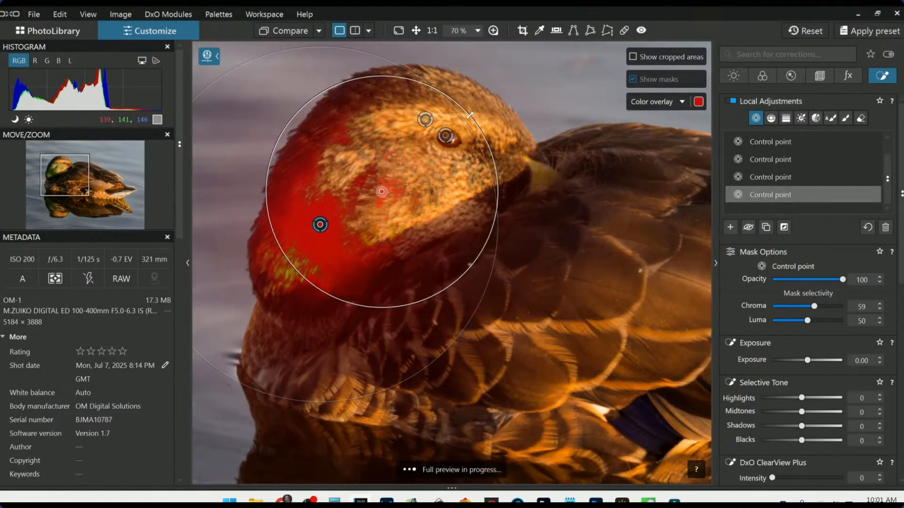
click(289, 275)
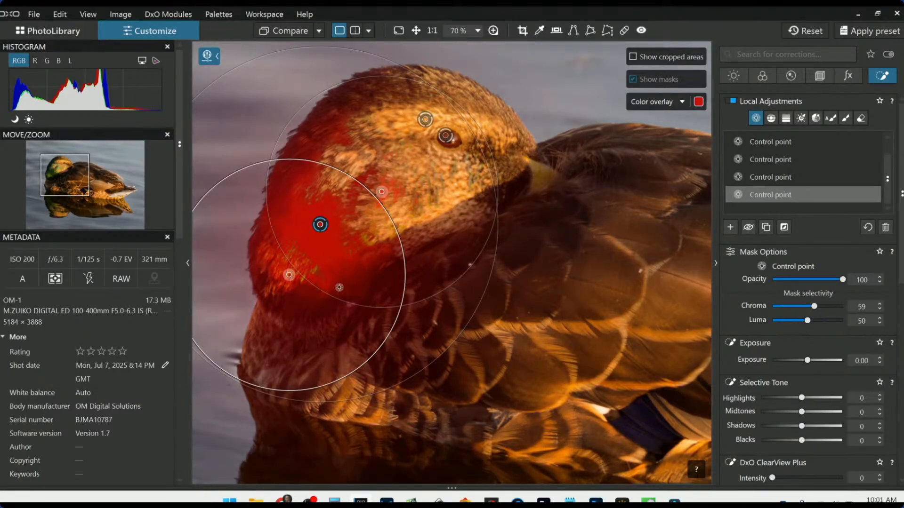
drag(216, 178, 279, 214)
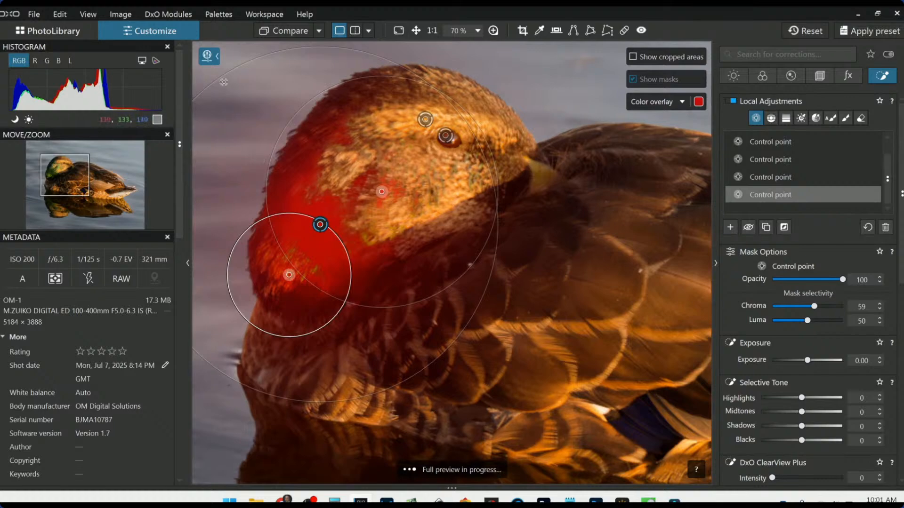
Shrink the area of the mask's first control point and include a small one over the upper cheek feathers
drag(221, 77, 254, 118)
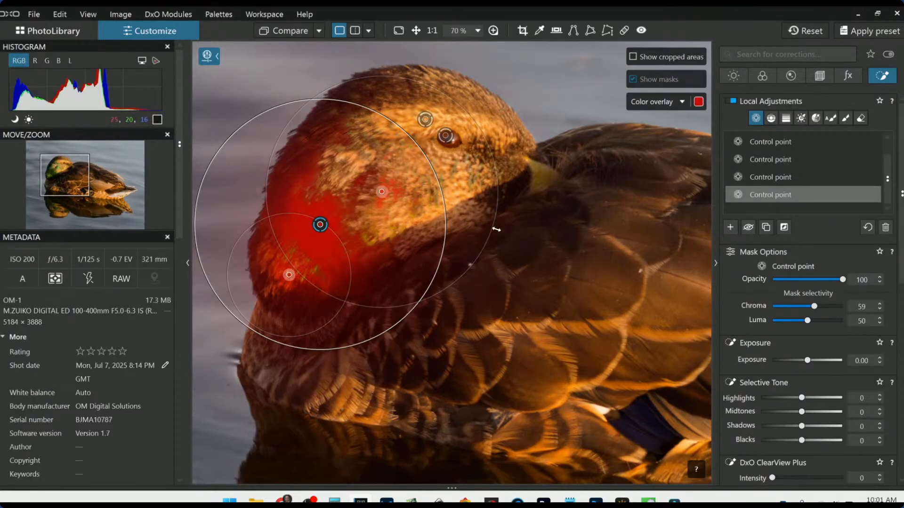
click(365, 154)
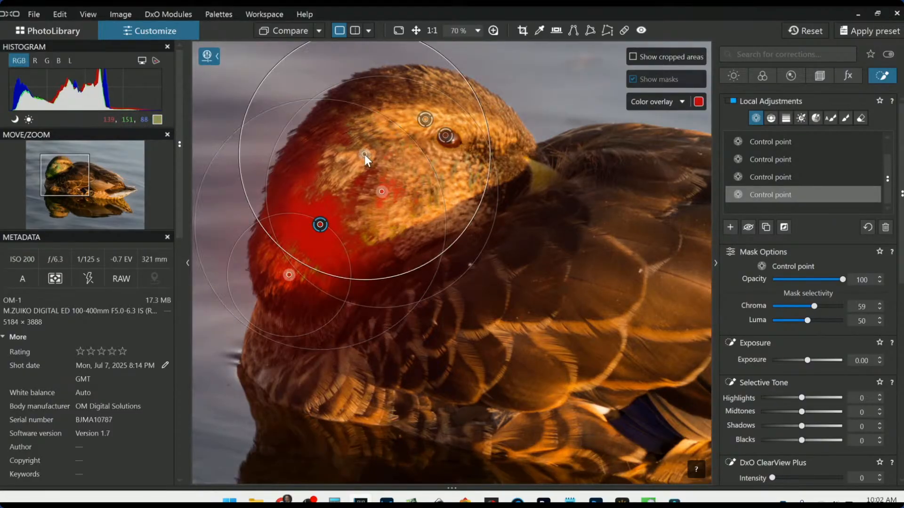
drag(450, 63, 408, 92)
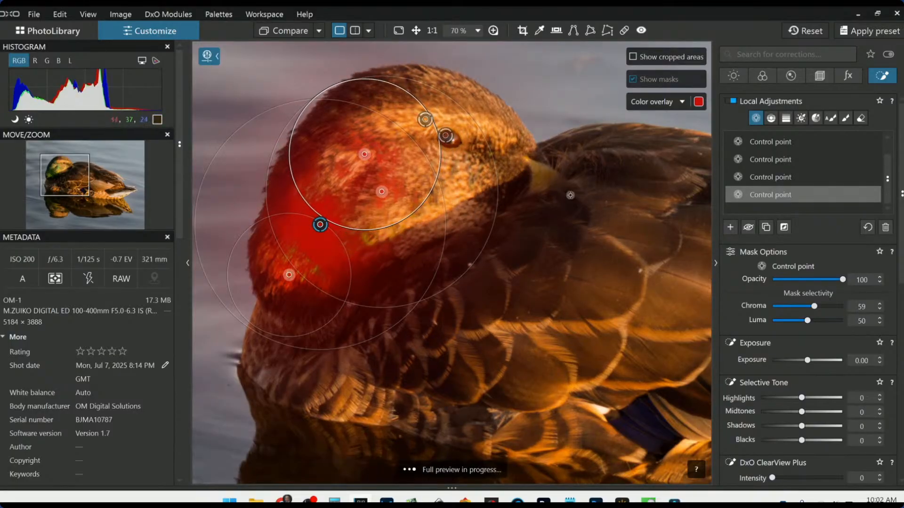
Set the green HSL channel's saturation to 75 for the head feather mask
scroll(645, 344, down, 2)
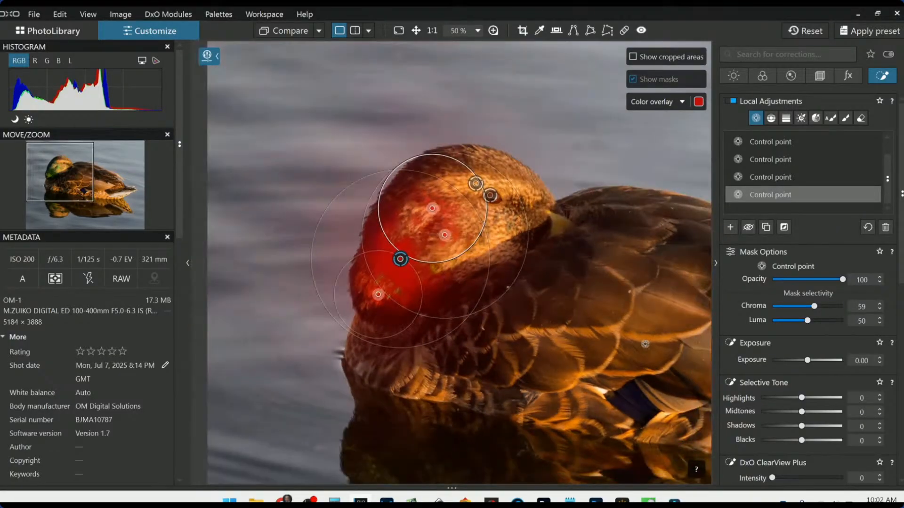
scroll(833, 421, down, 3)
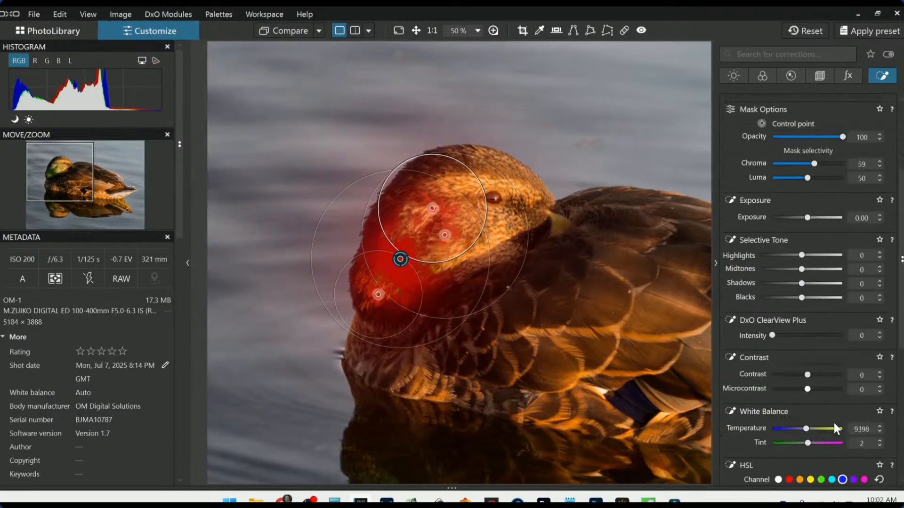
scroll(834, 423, down, 2)
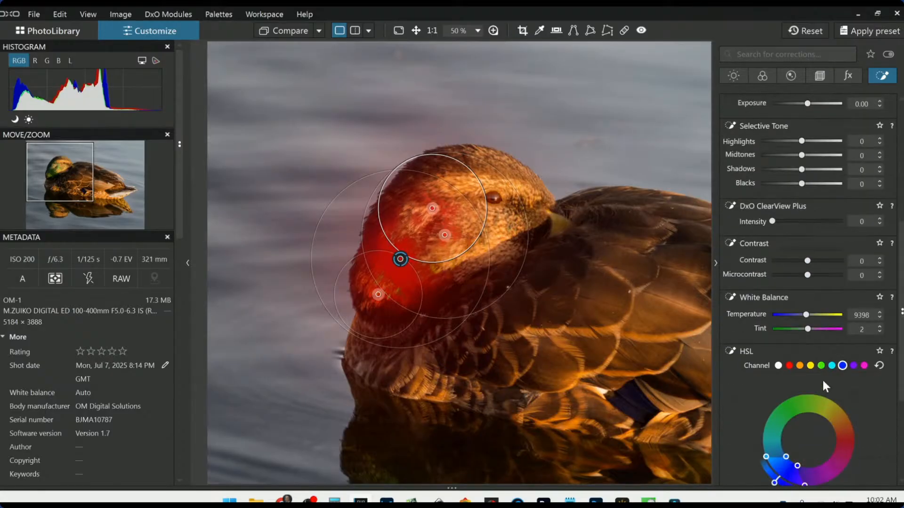
click(822, 366)
scroll(852, 405, down, 2)
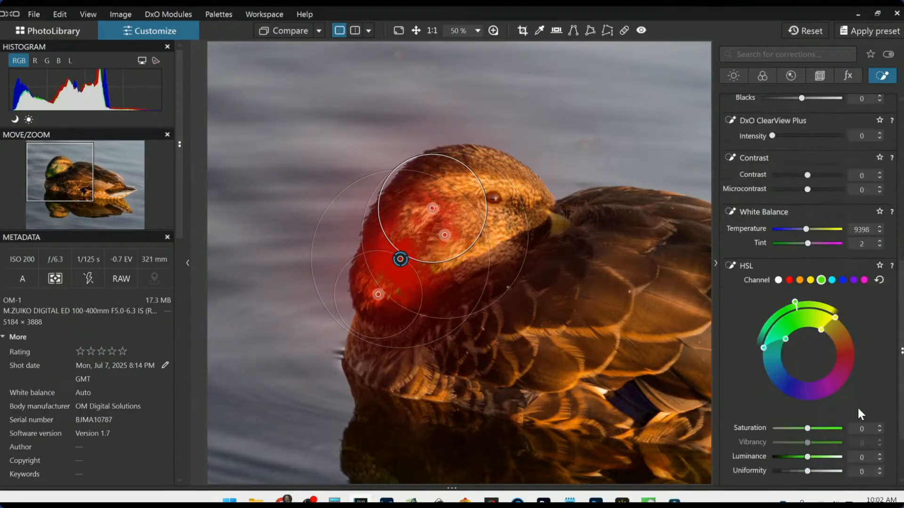
drag(807, 429, 834, 434)
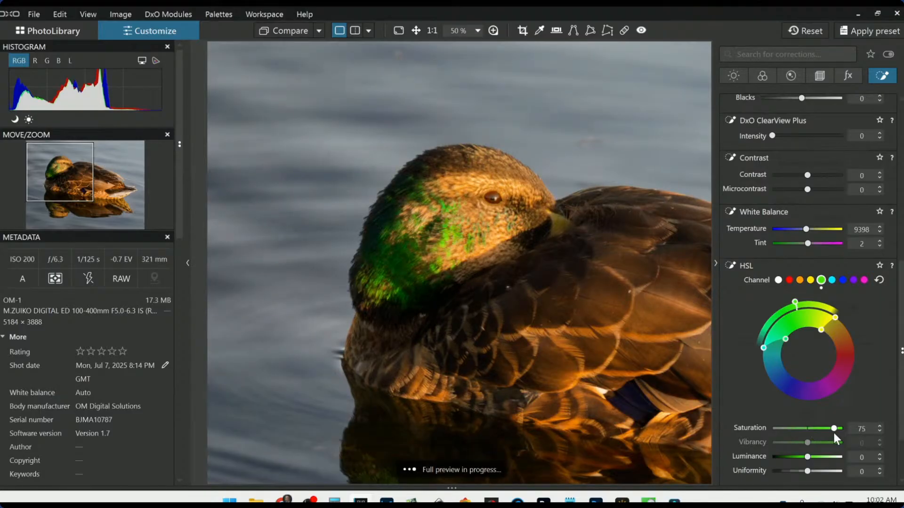
Slightly raise the green channel's luminance for the head feather mask and deselect the mask
scroll(728, 386, down, 2)
scroll(592, 305, down, 4)
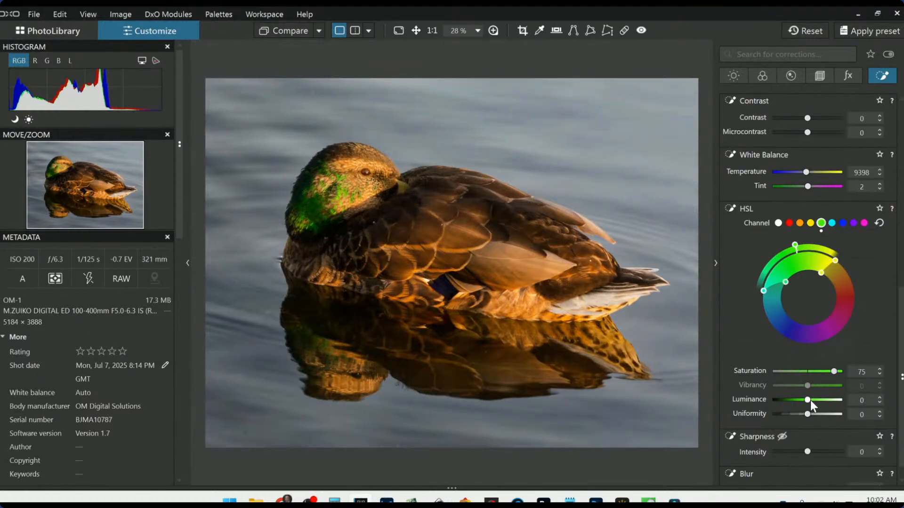
drag(812, 401, 817, 400)
key(Escape)
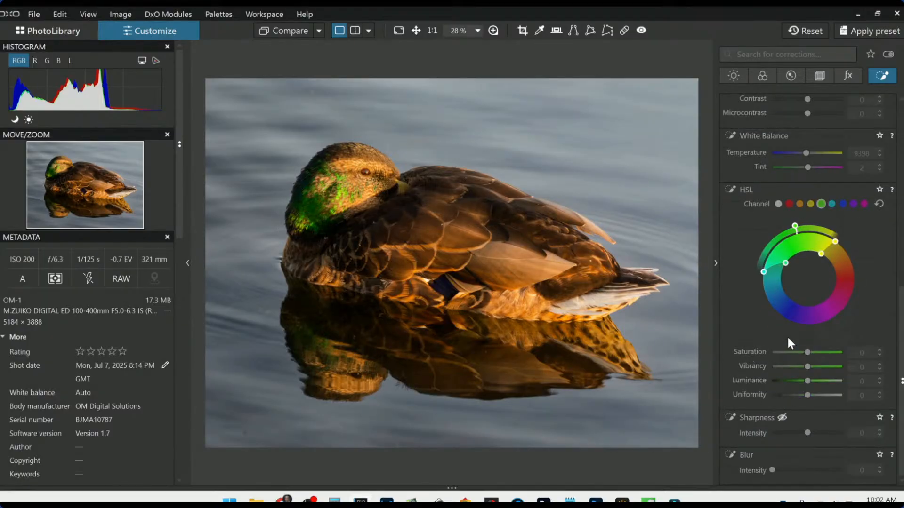
Reselect the green feather mask and set its opacity to 74
scroll(810, 333, up, 10)
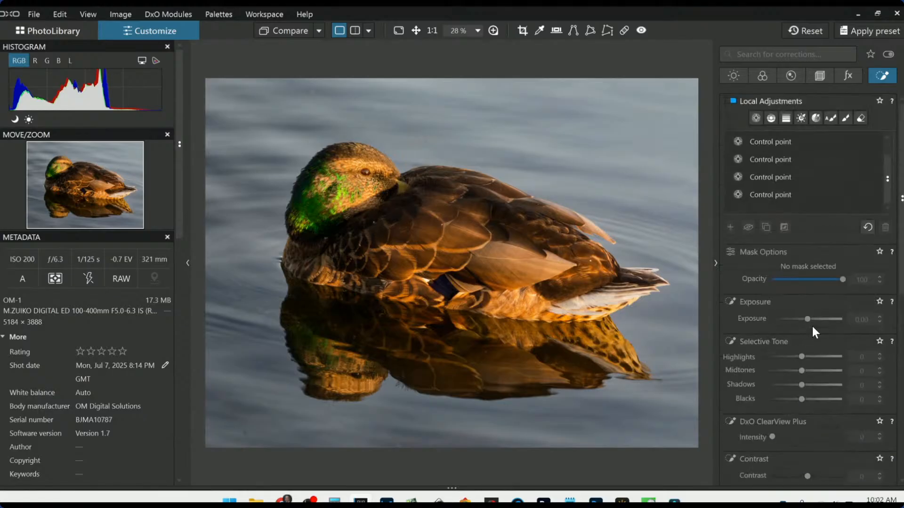
click(802, 194)
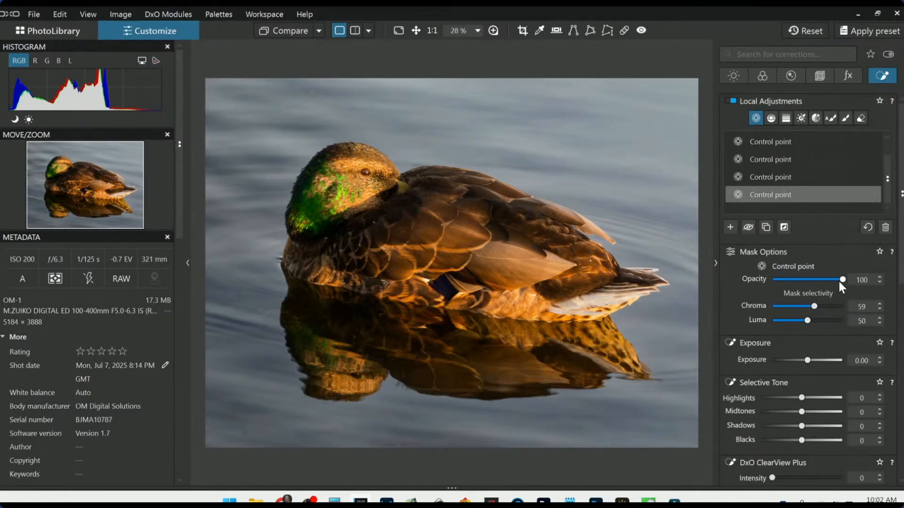
drag(841, 278, 760, 276)
drag(772, 279, 824, 282)
mouse_move(670, 342)
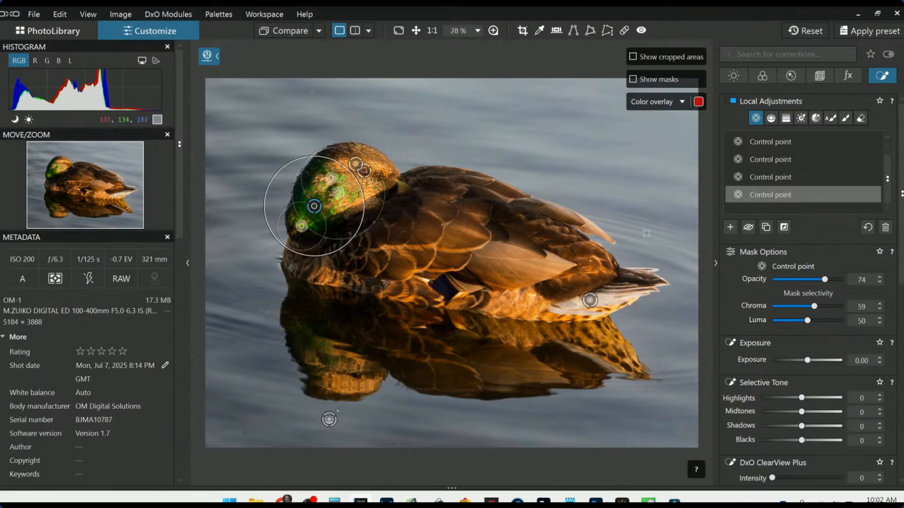
Enable Unsharp Mask with intensity 125 and radius 0.86, checking the feather and bill detail with the 400% magnifier
click(495, 34)
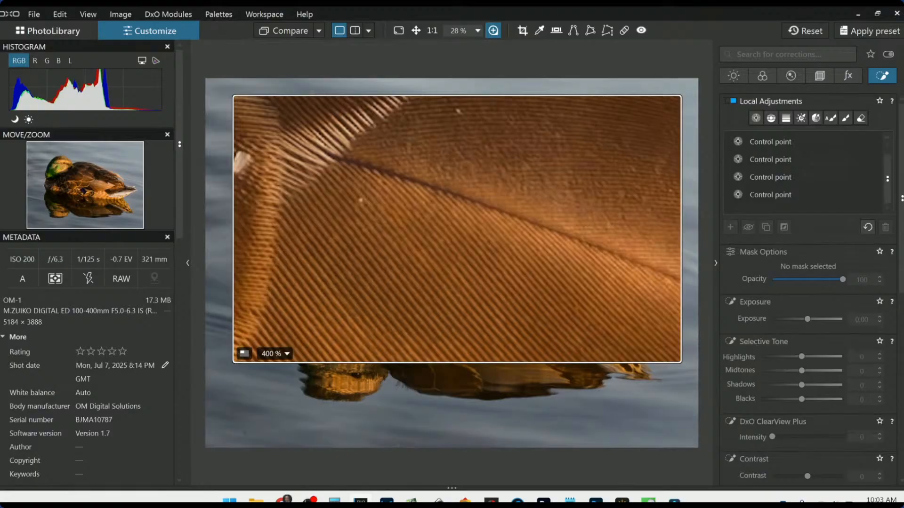
click(792, 74)
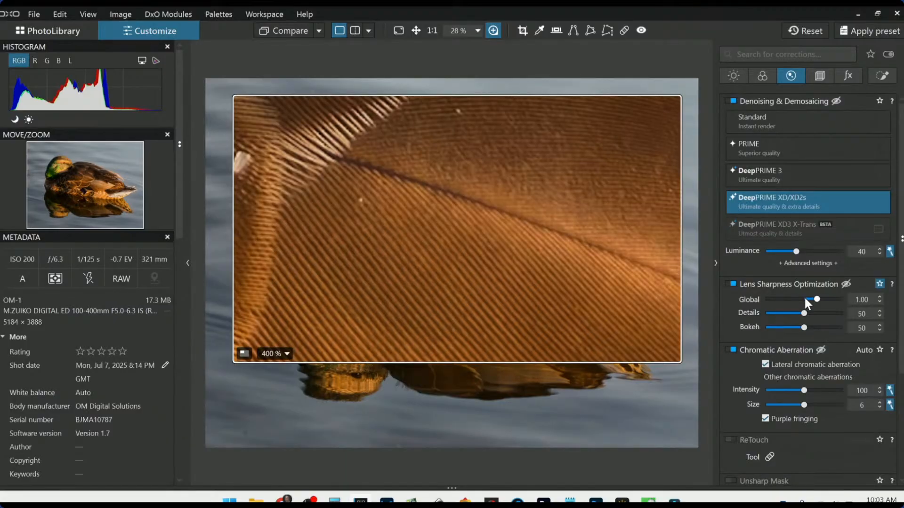
scroll(772, 363, down, 3)
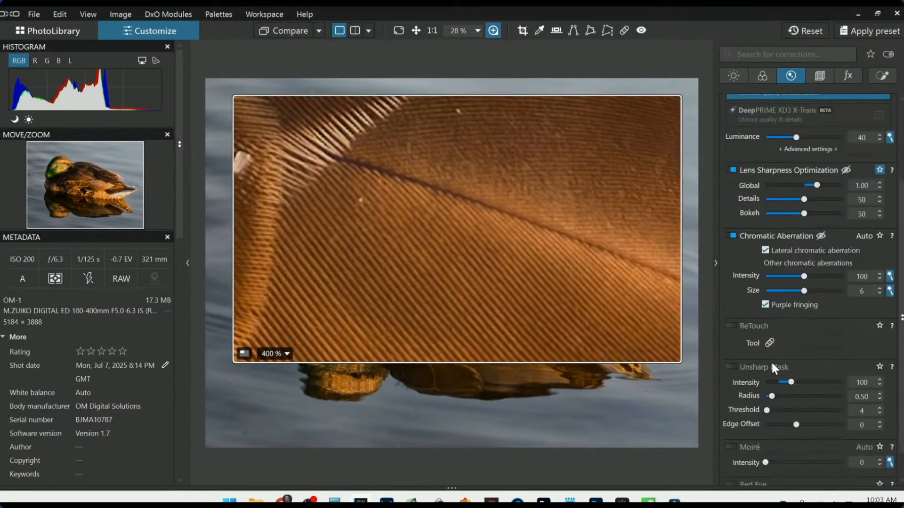
click(732, 339)
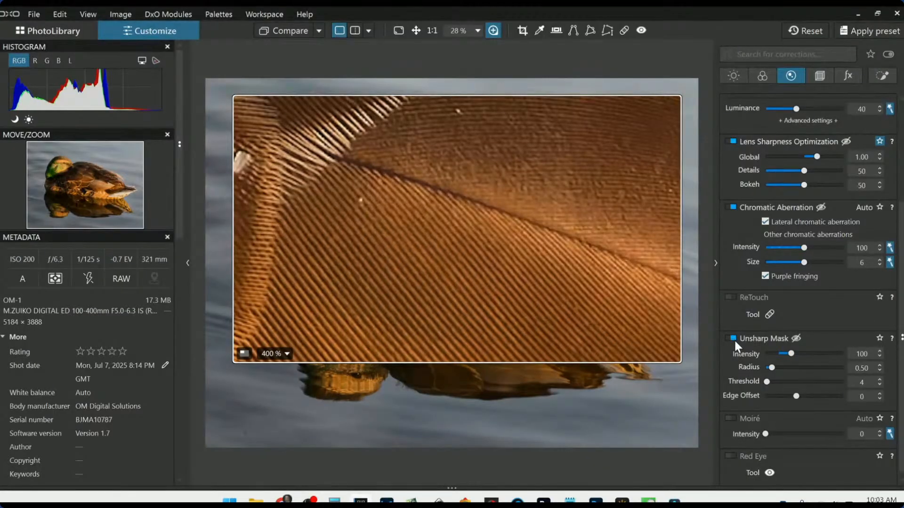
drag(774, 368, 795, 354)
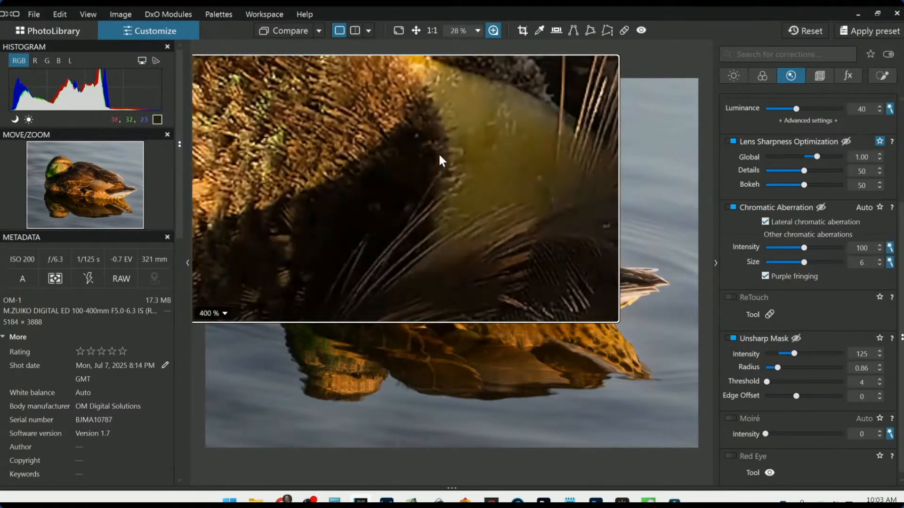
click(492, 30)
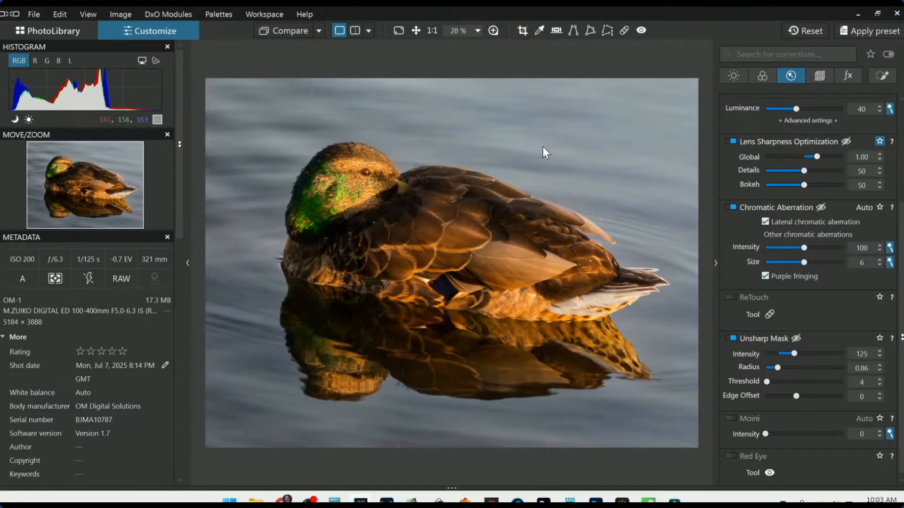
Create a new mask with a control point on the duck's bill, reduced to cover little more than the bill
scroll(408, 171, up, 2)
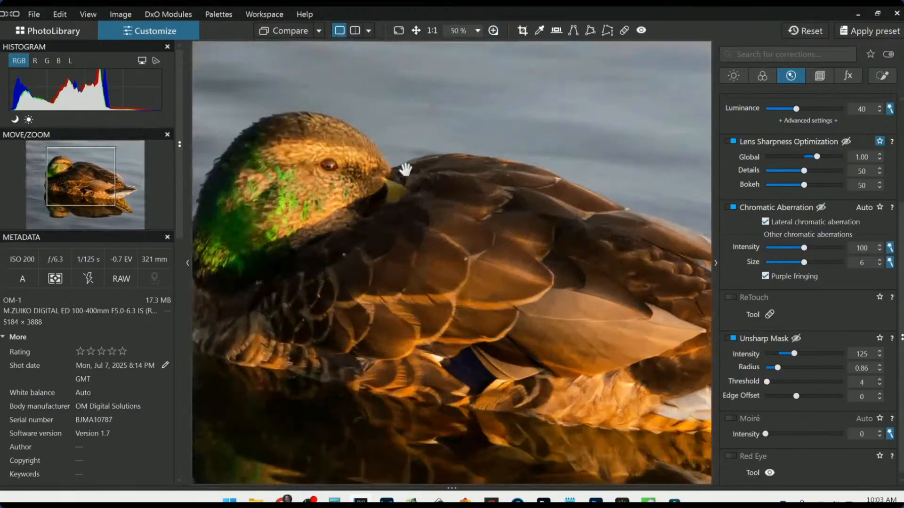
click(883, 77)
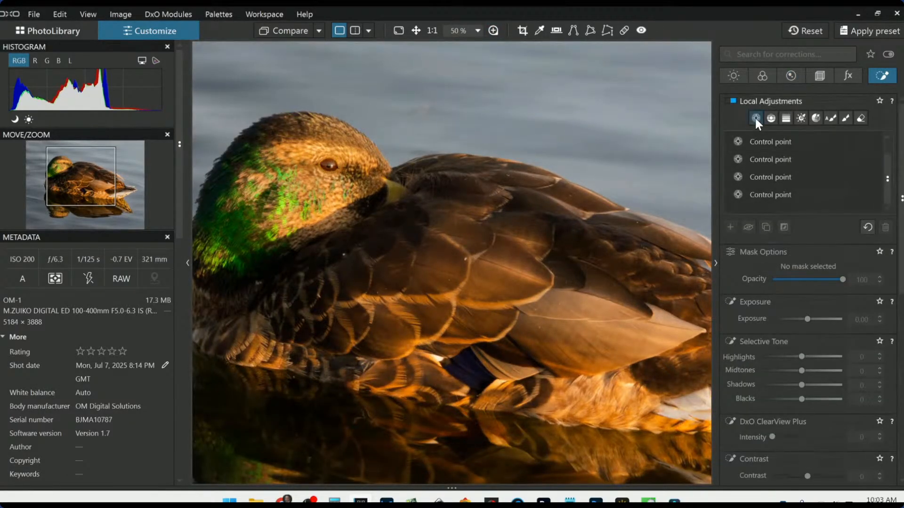
click(730, 227)
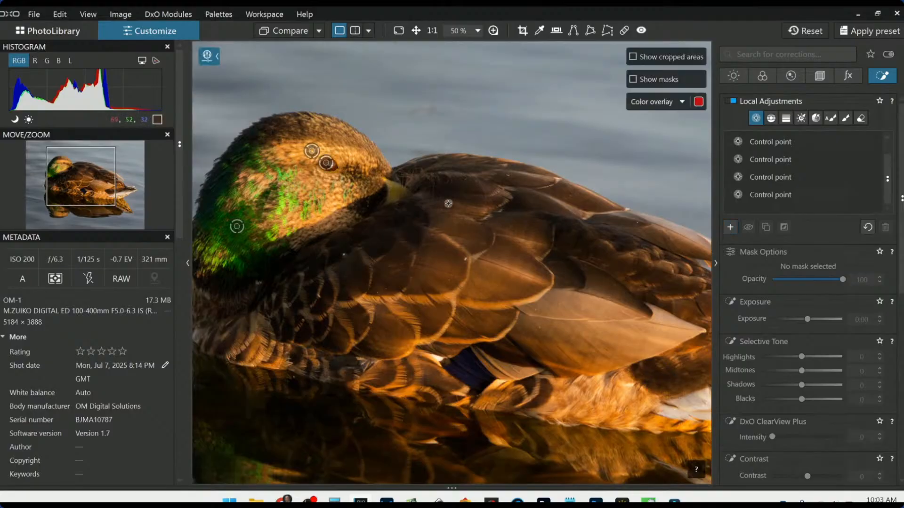
click(395, 190)
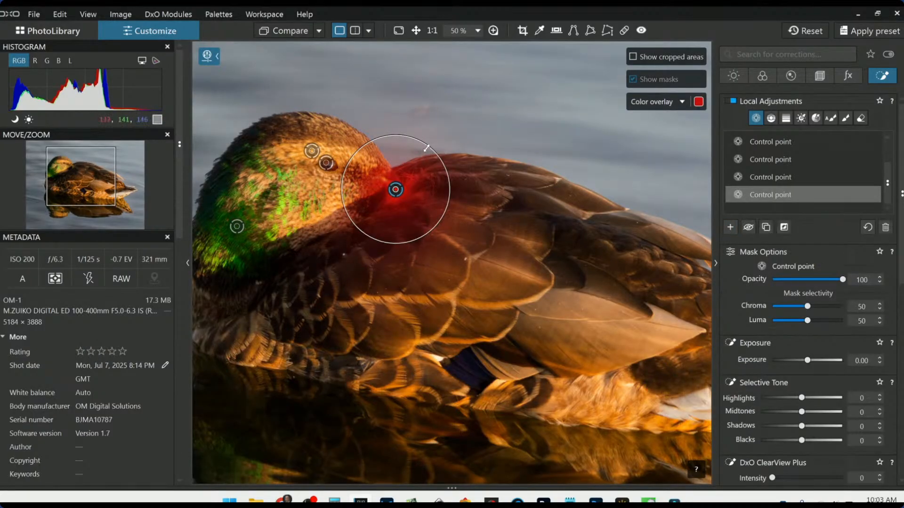
drag(426, 155, 413, 168)
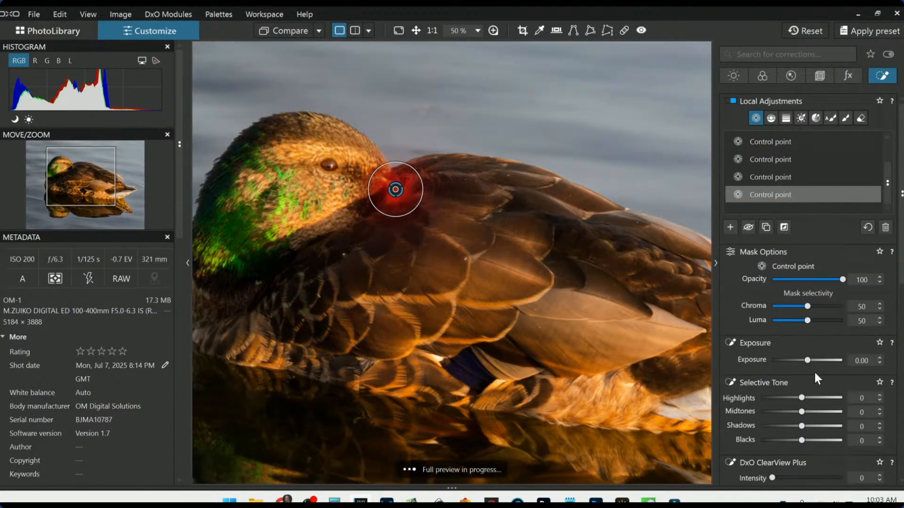
Set the bill mask's chroma selectivity to 61 and its midtones to 70
drag(806, 307, 816, 306)
scroll(789, 332, down, 1)
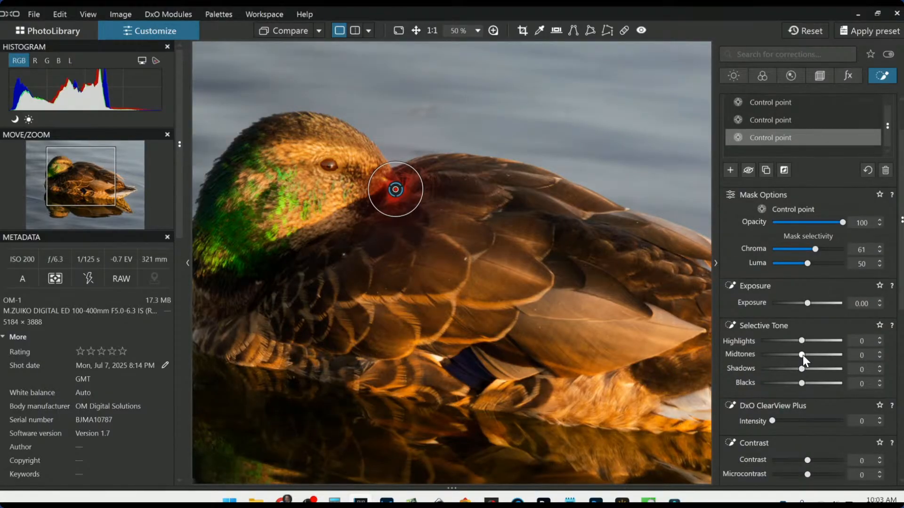
drag(801, 355, 832, 359)
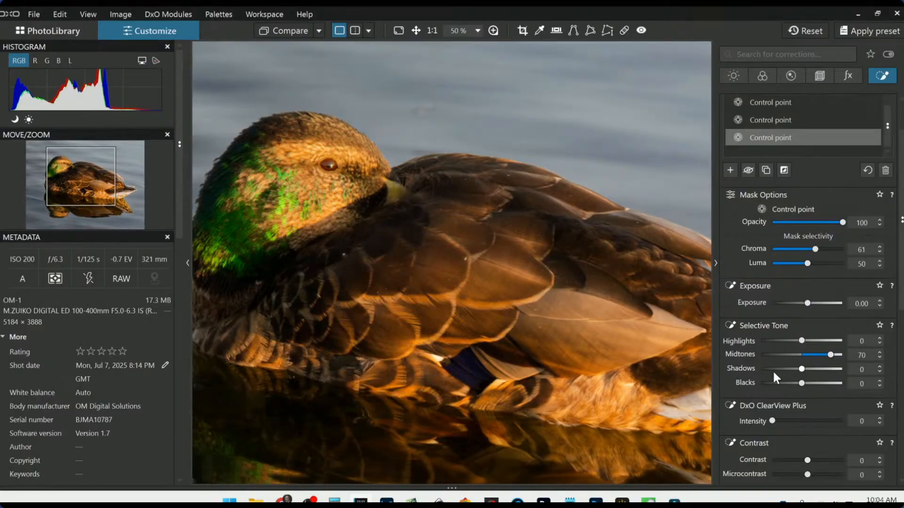
Set the bill mask's yellow HSL saturation to 70 with its hue range extended towards orange, and its shadows to 27
scroll(748, 374, down, 5)
scroll(749, 371, down, 2)
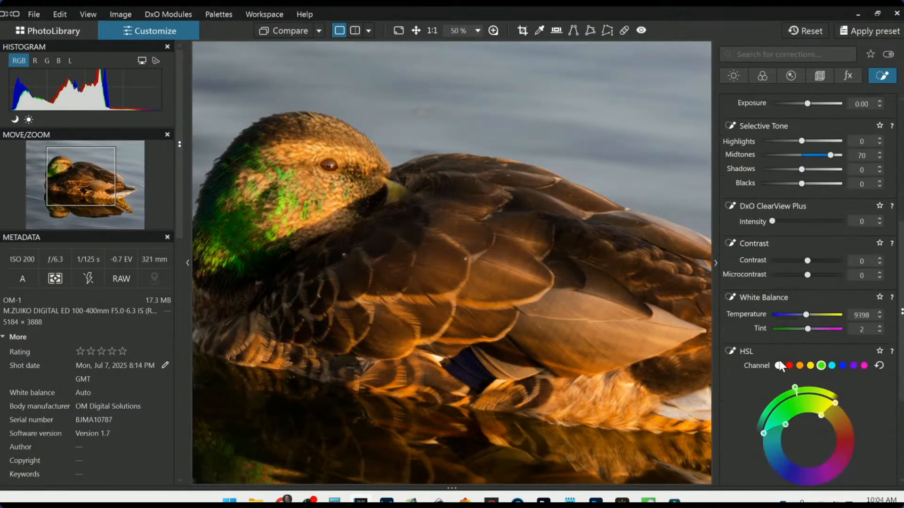
click(811, 365)
scroll(739, 369, down, 2)
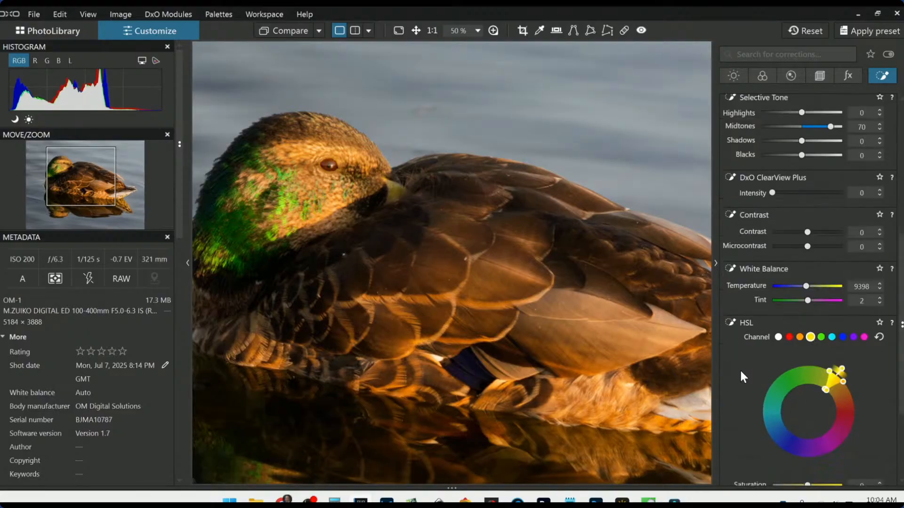
scroll(847, 409, down, 2)
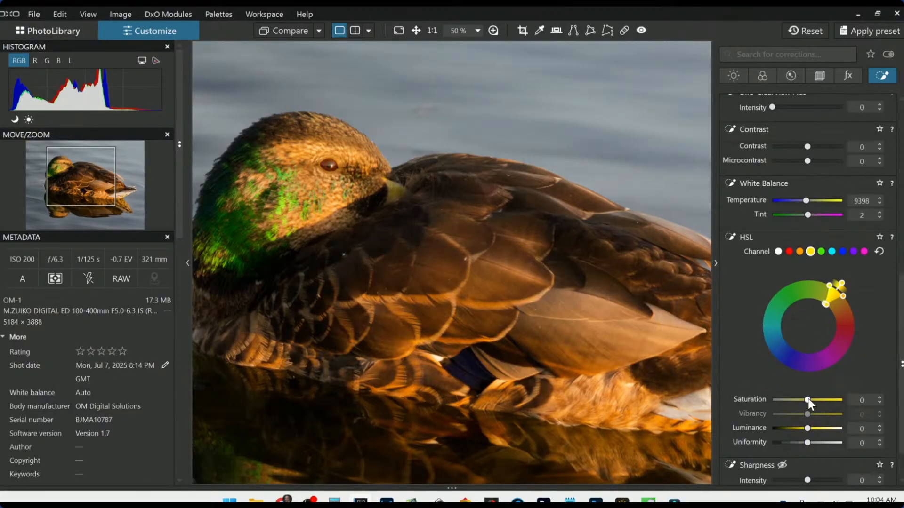
drag(807, 400, 832, 402)
drag(846, 304, 852, 318)
scroll(600, 281, down, 3)
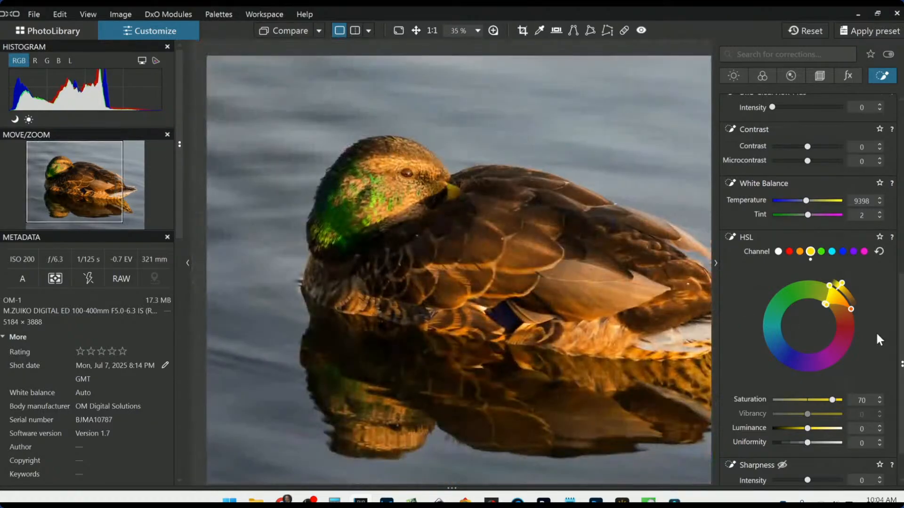
scroll(859, 277, up, 3)
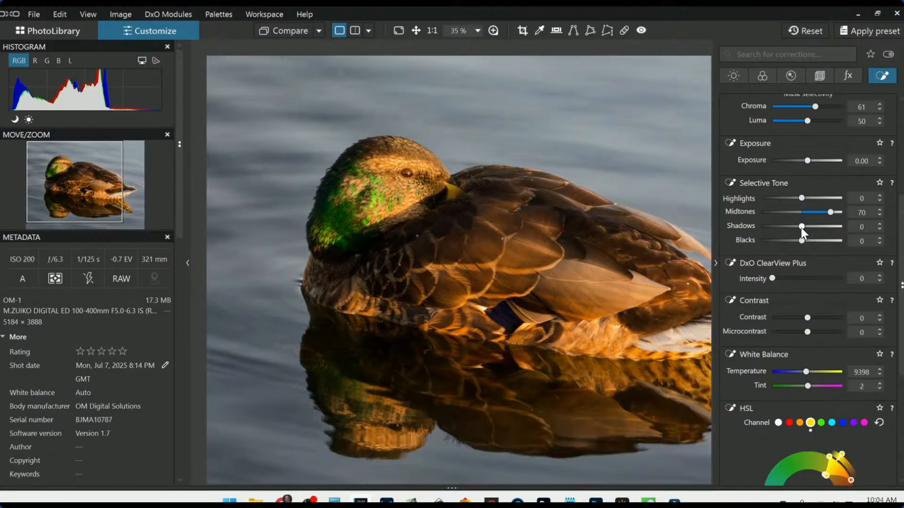
drag(803, 227, 812, 227)
Reselect the eye mask and move its control point to the lower front part of the duck's eye
scroll(780, 236, up, 3)
scroll(779, 235, up, 3)
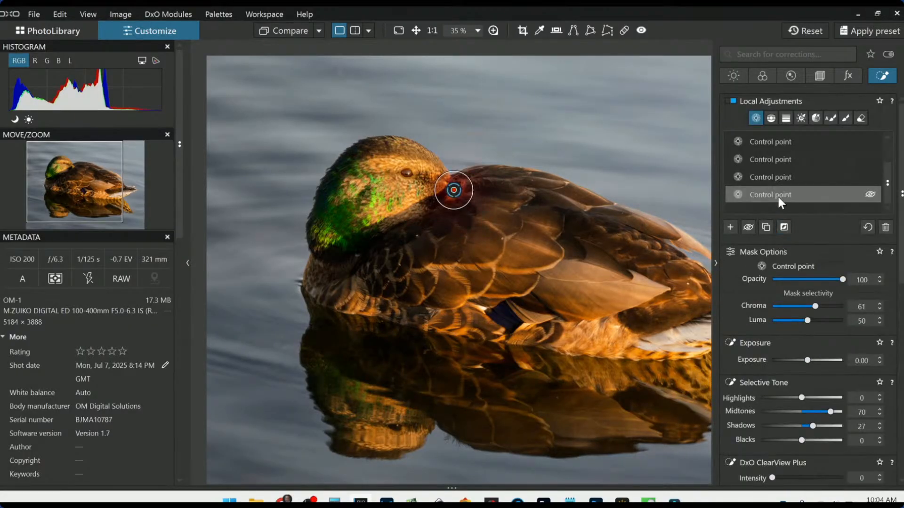
click(781, 143)
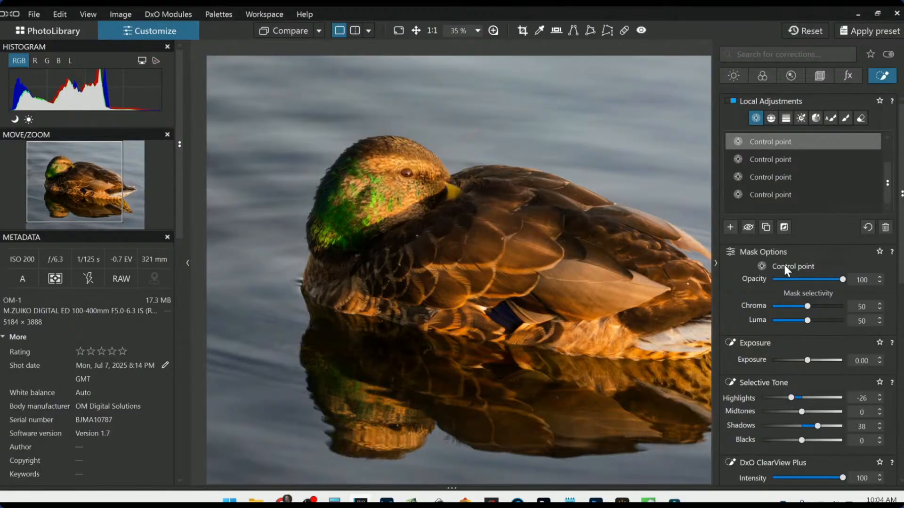
scroll(405, 174, up, 3)
scroll(426, 196, up, 2)
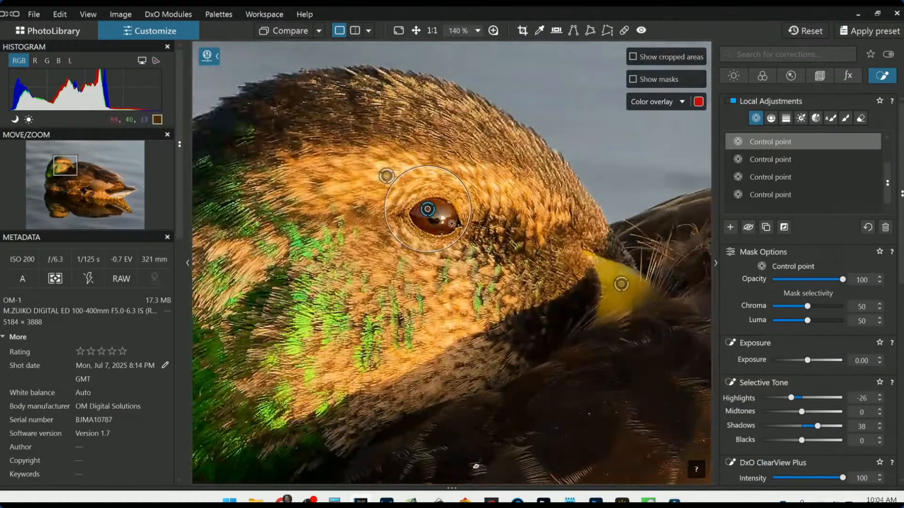
drag(429, 211, 446, 226)
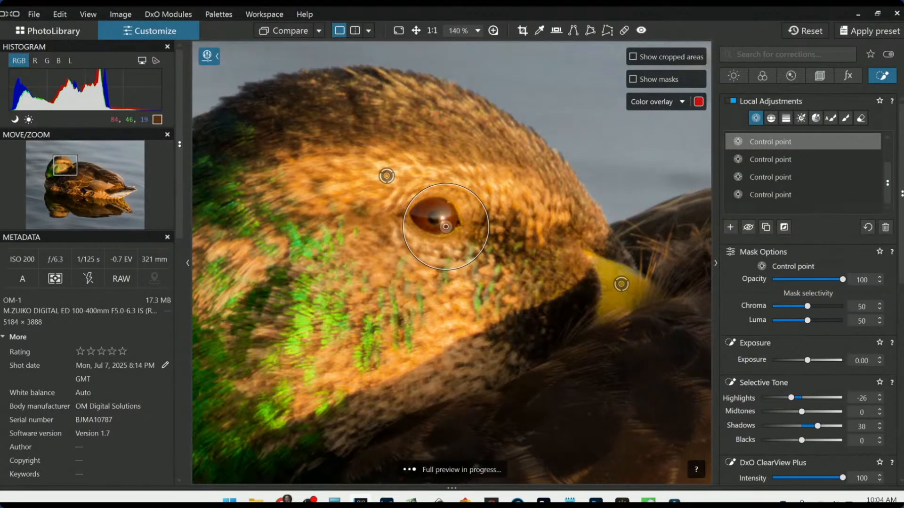
Set the eye mask's shadows to 34
scroll(644, 300, down, 1)
scroll(643, 300, down, 4)
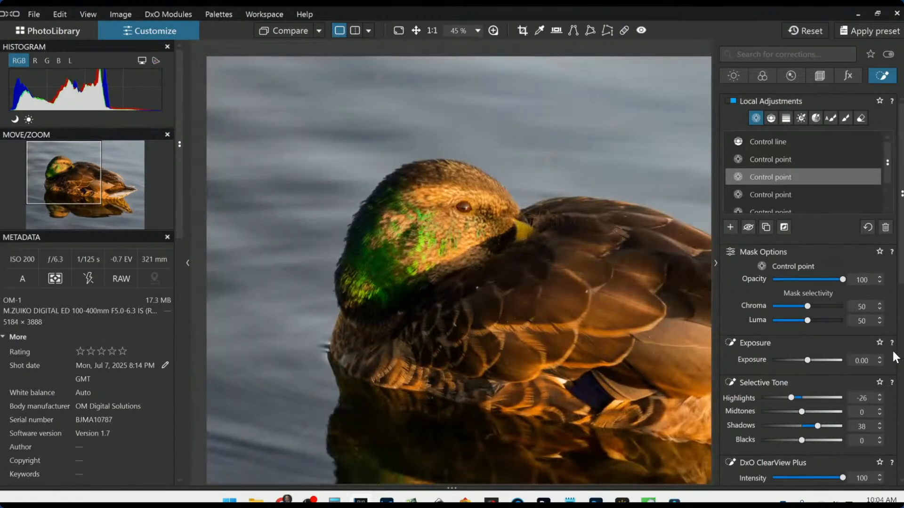
scroll(891, 351, down, 3)
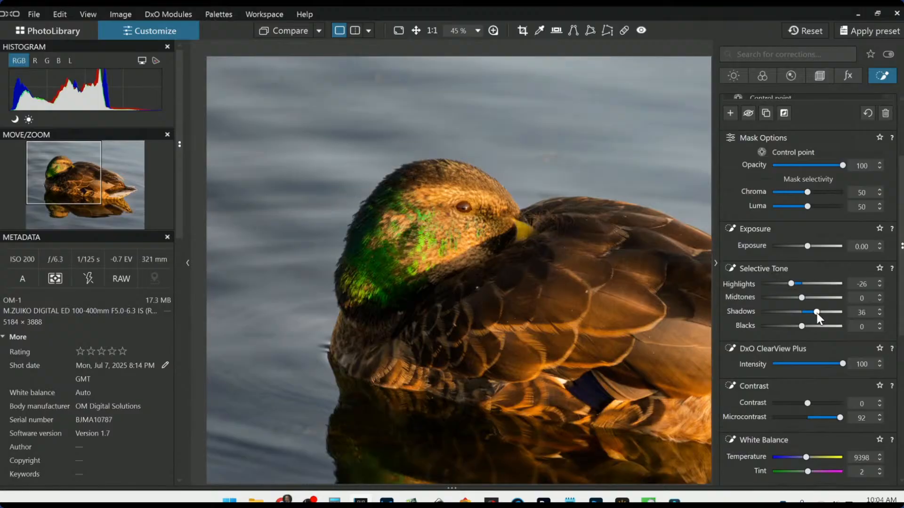
drag(817, 314, 816, 313)
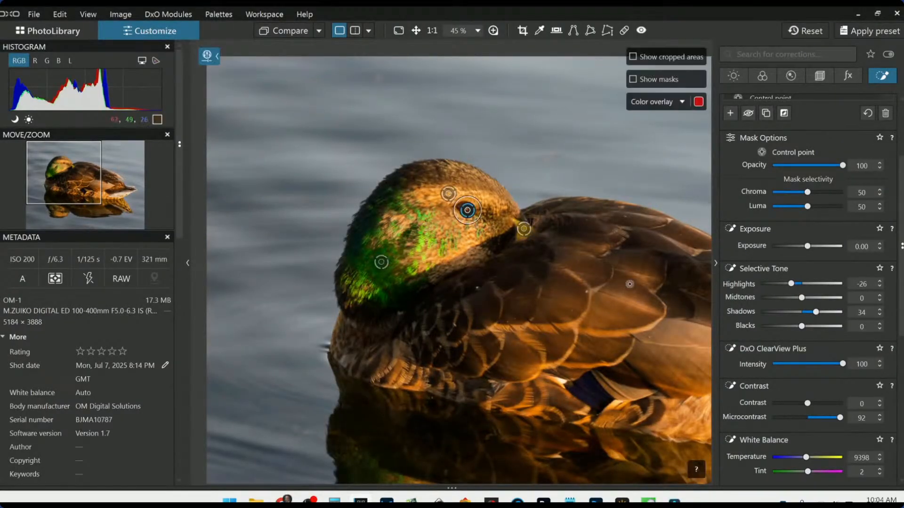
Deselect the mask and export the finished duck photo to disk with the Standard output JPEG option at quality 98
scroll(340, 404, down, 3)
key(Escape)
right_click(522, 141)
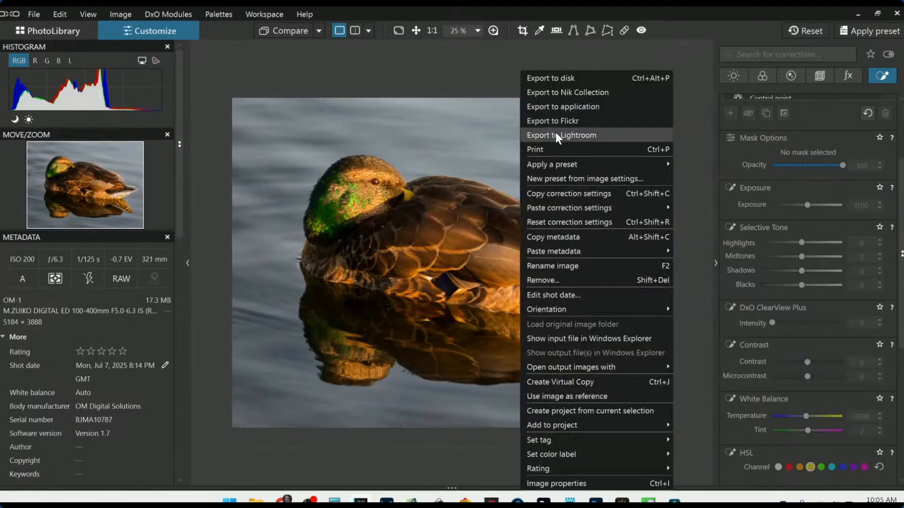
click(586, 78)
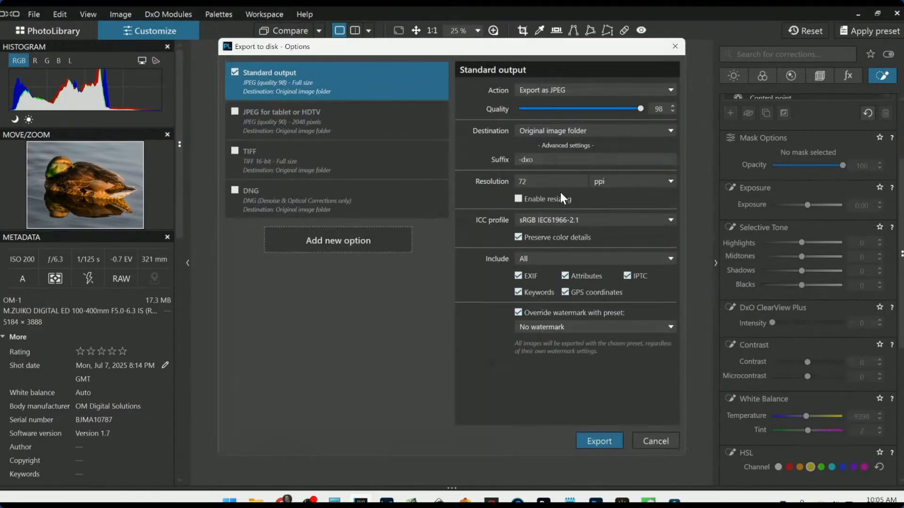
click(606, 446)
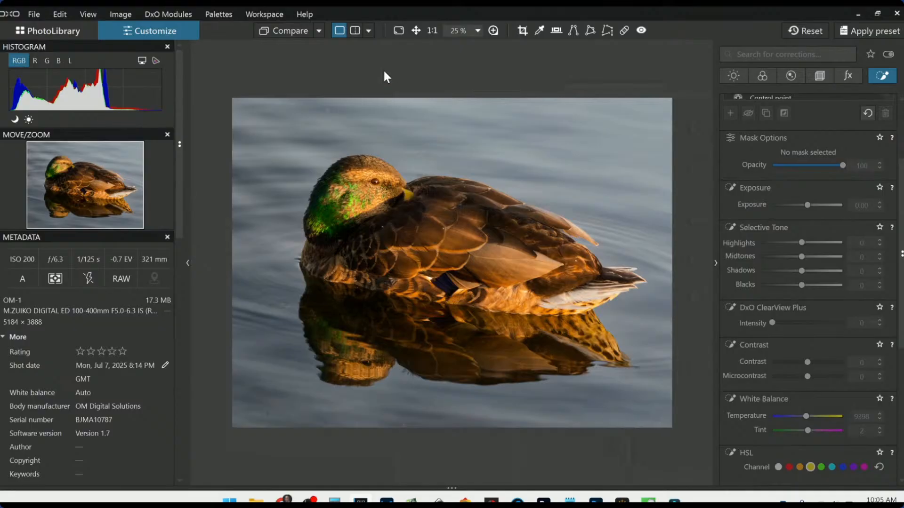
Use the exported Standard output JPEG as the comparison reference and reset all corrections on the RAW duck photo
click(319, 31)
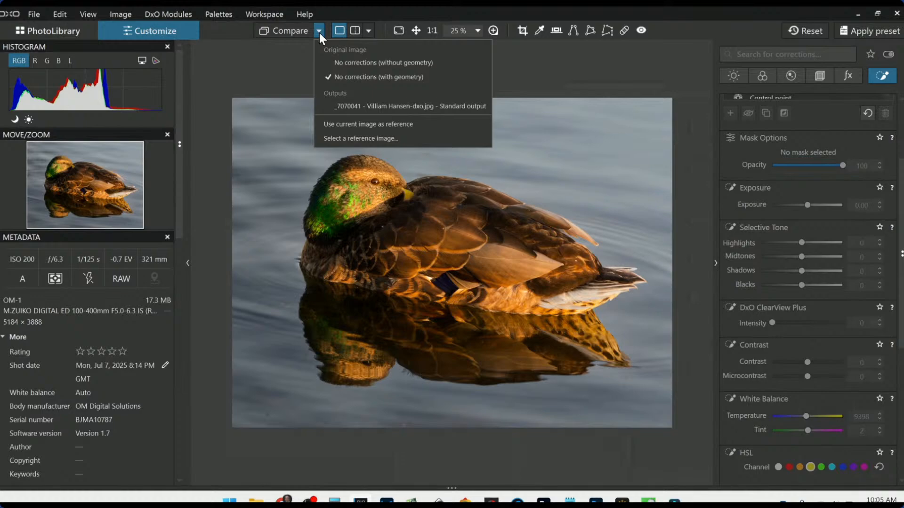
click(351, 105)
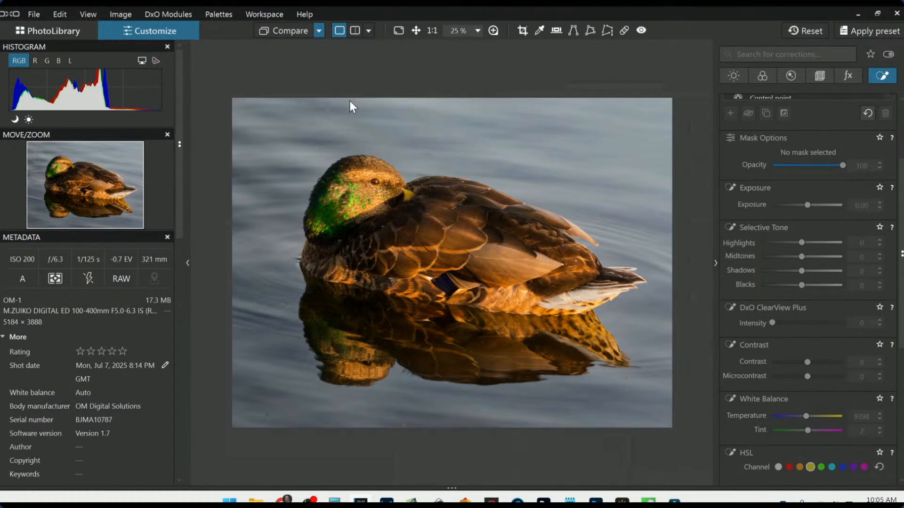
click(784, 36)
Compare the export with the reset RAW in split view, hiding the palettes and sweeping the divider across the whole photo
click(356, 32)
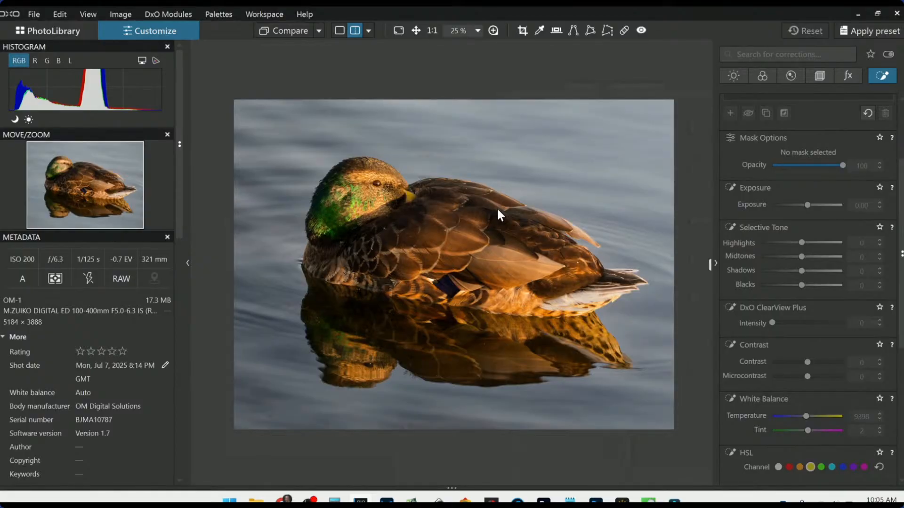
key(Tab)
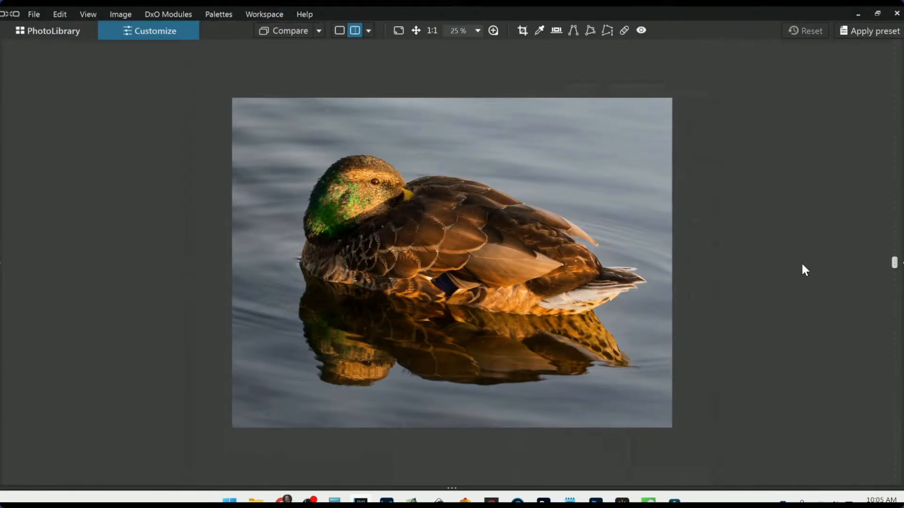
drag(885, 262, 217, 263)
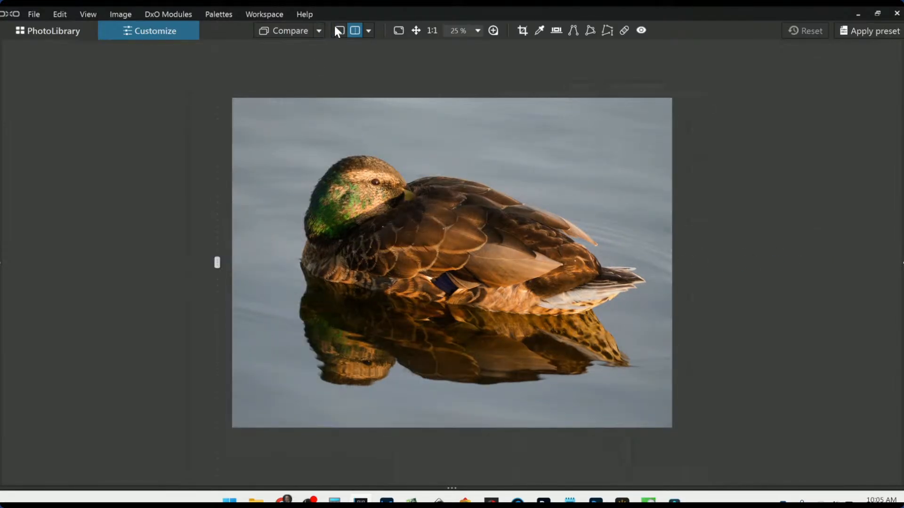
Compare the two duck versions side by side, enlarged to 26%
click(369, 31)
click(378, 46)
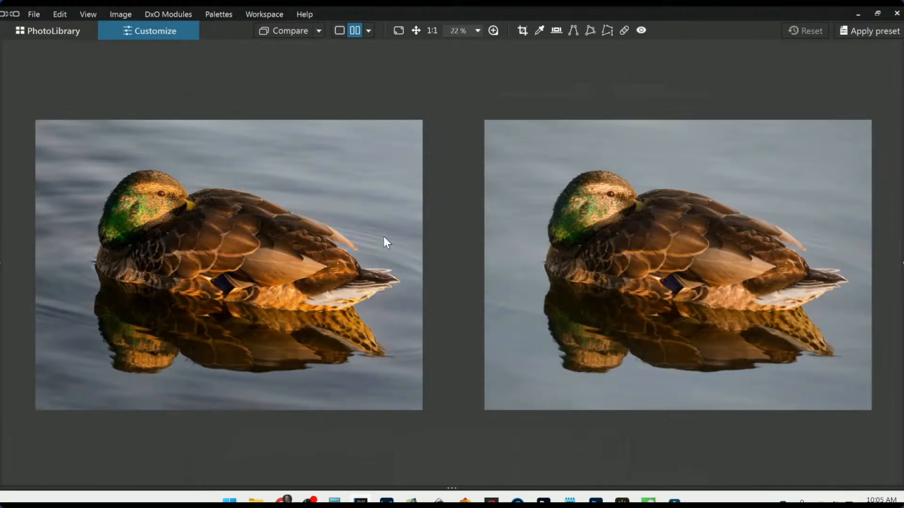
scroll(383, 236, up, 1)
scroll(575, 315, up, 1)
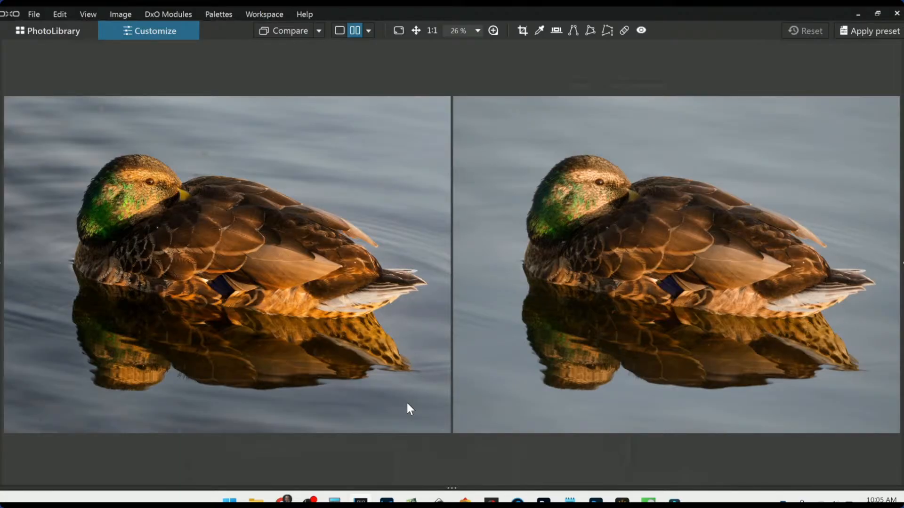
Return to the split comparison and sweep the divider over the enlarged duck to examine its head, feathers and the water
click(370, 31)
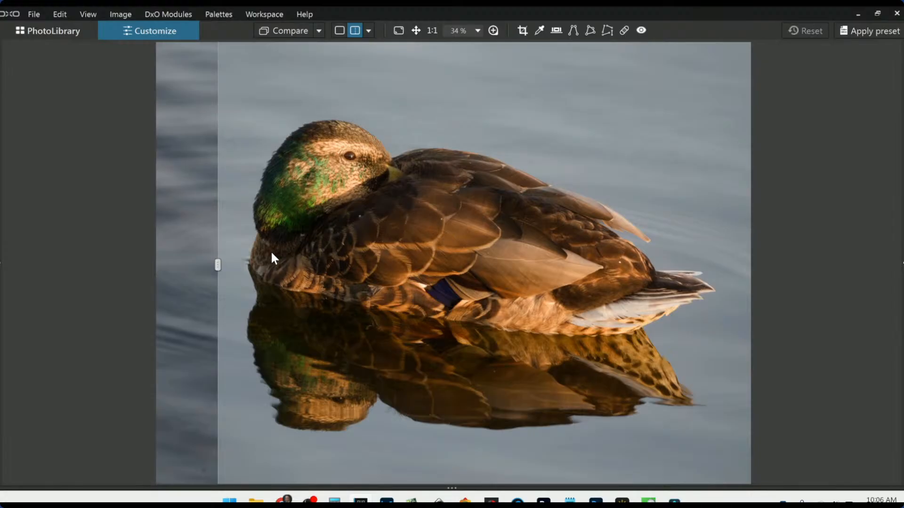
scroll(272, 258, up, 4)
drag(383, 162, 425, 286)
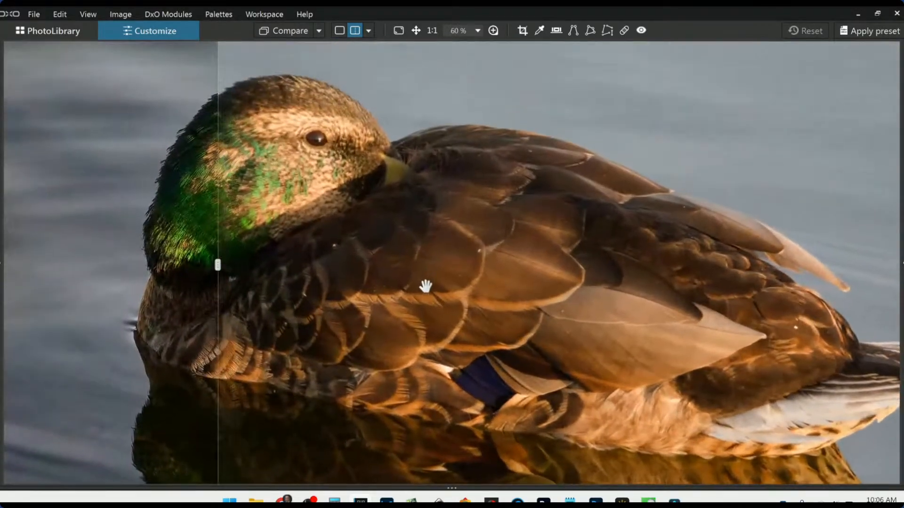
drag(433, 204, 428, 224)
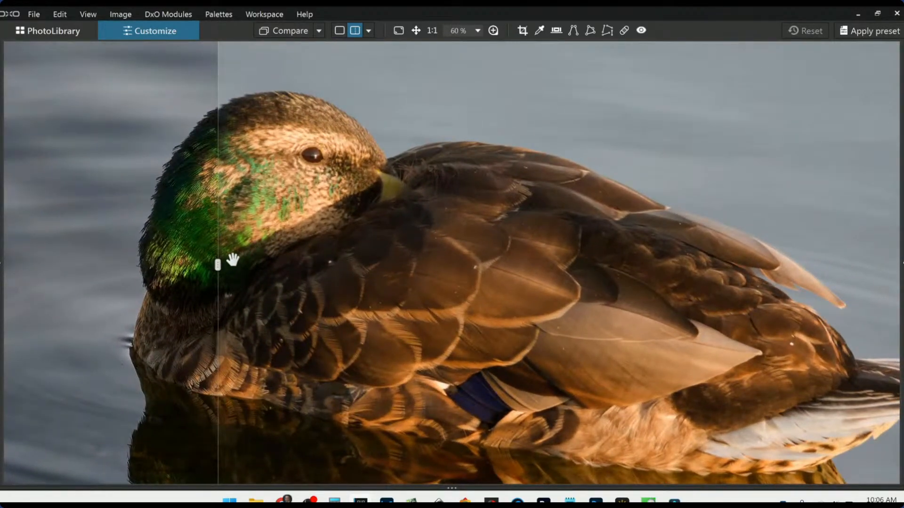
drag(218, 264, 103, 255)
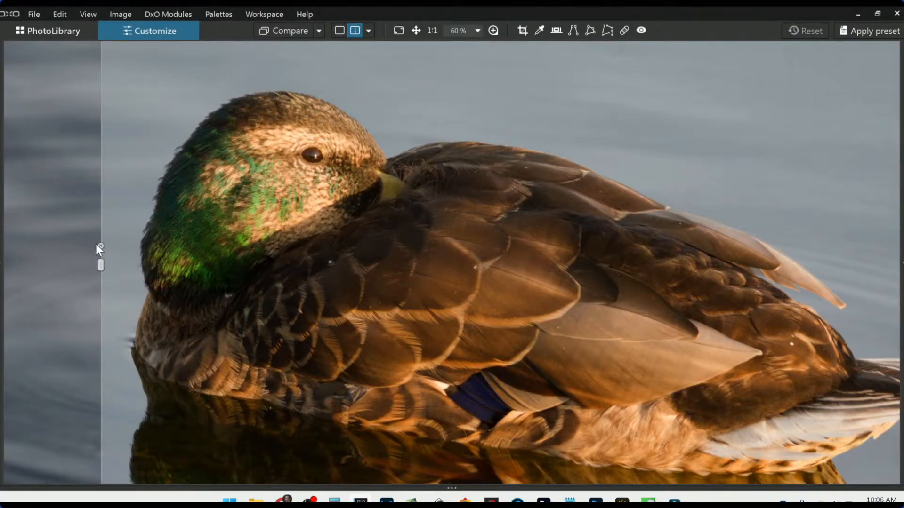
drag(100, 264, 890, 332)
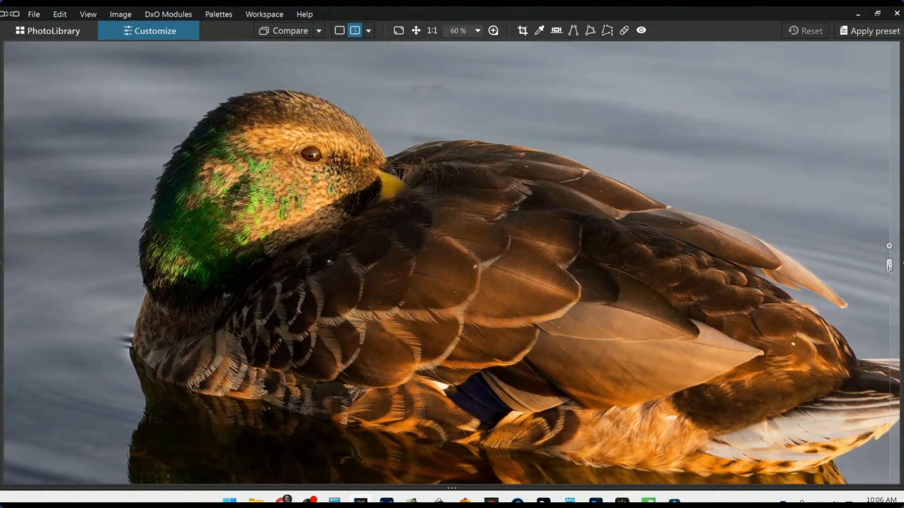
drag(889, 242, 858, 265)
scroll(635, 320, down, 3)
scroll(637, 322, down, 2)
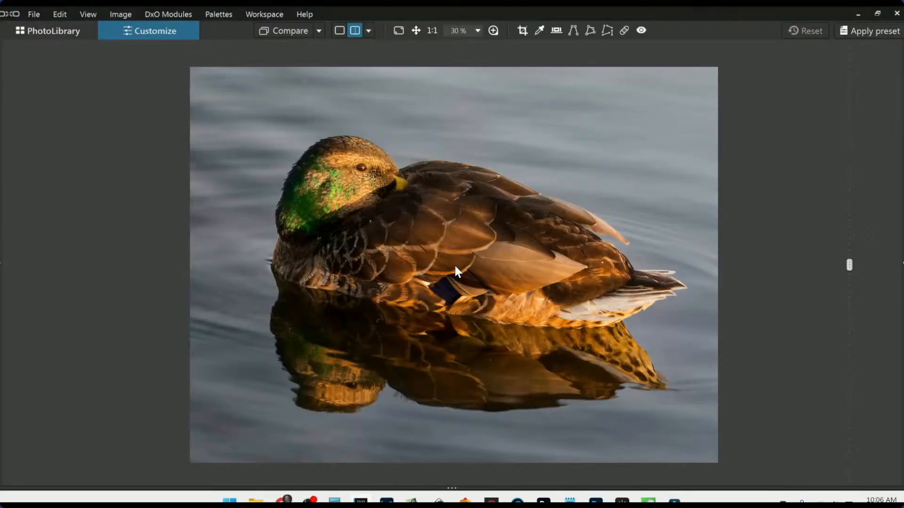
Go back to the photo library and open the NEF photo of the painted desert hills for editing
click(41, 30)
key(F9)
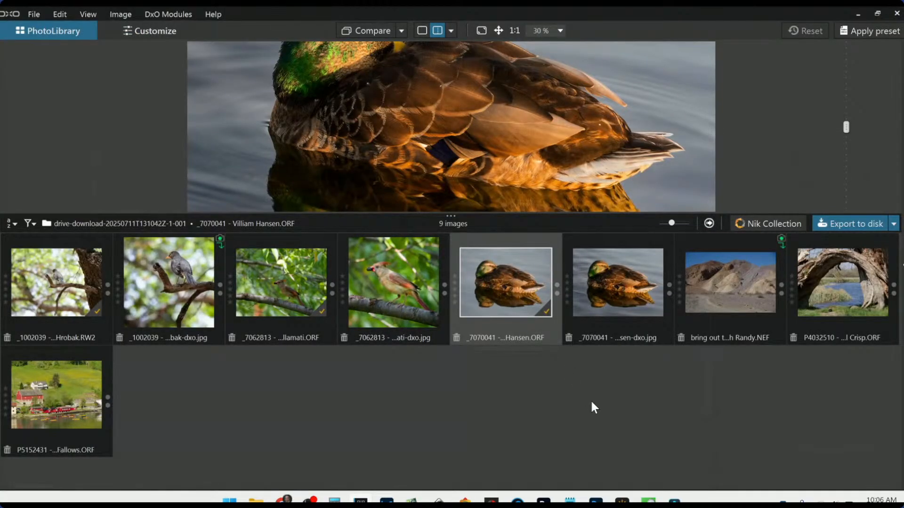
click(732, 305)
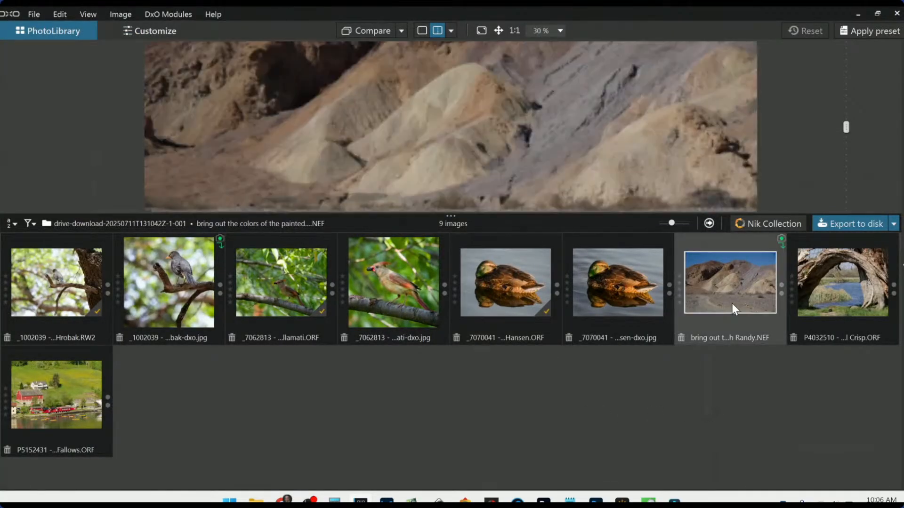
double_click(732, 306)
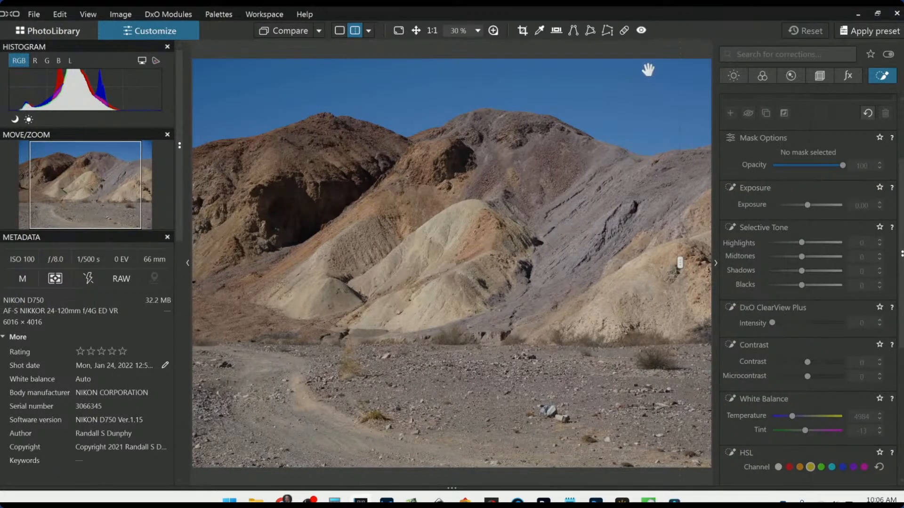
Show the hills photo as a single full image and apply the general purpose preset numbered 0000
click(339, 31)
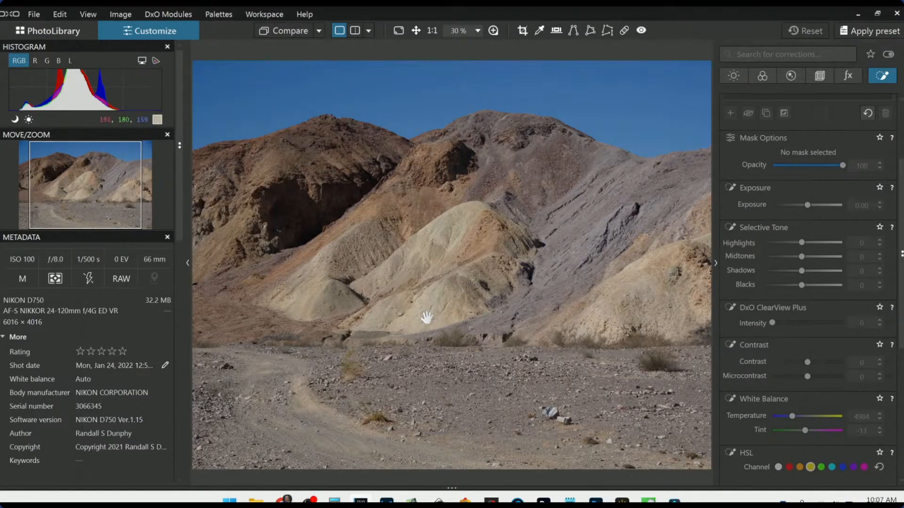
scroll(426, 318, down, 2)
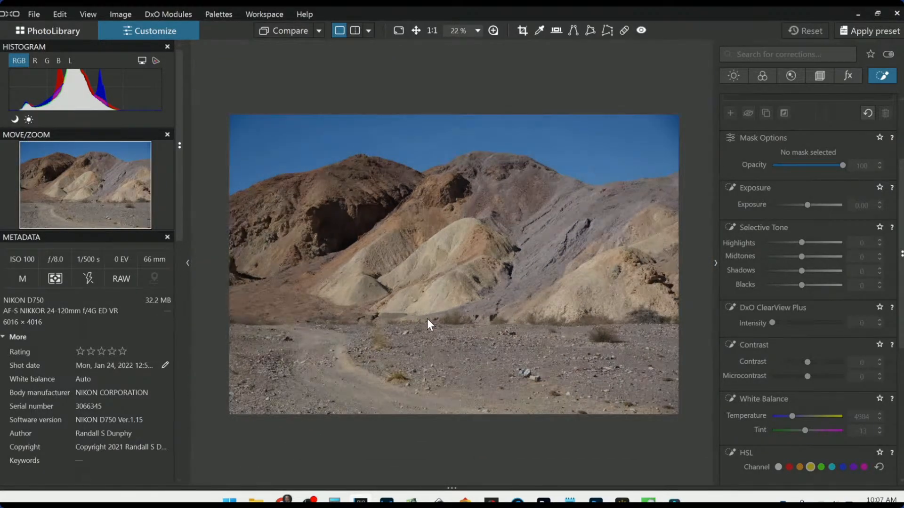
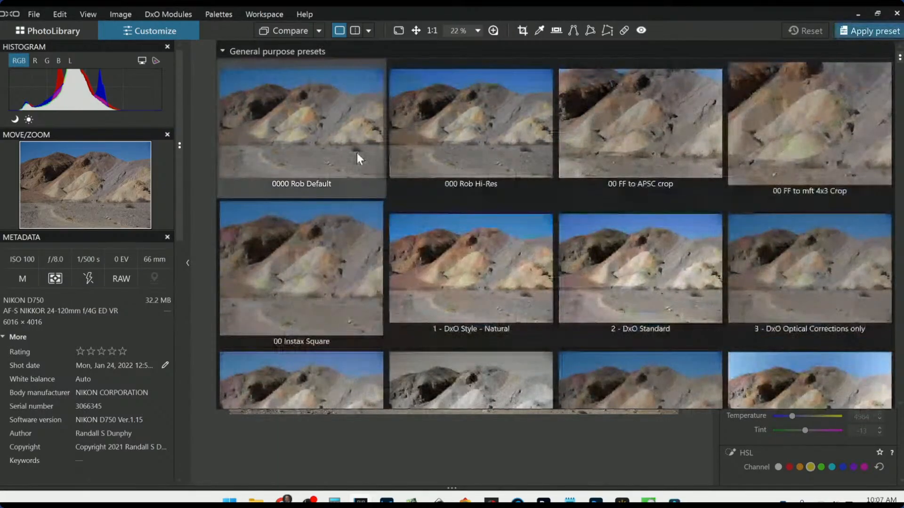
click(357, 154)
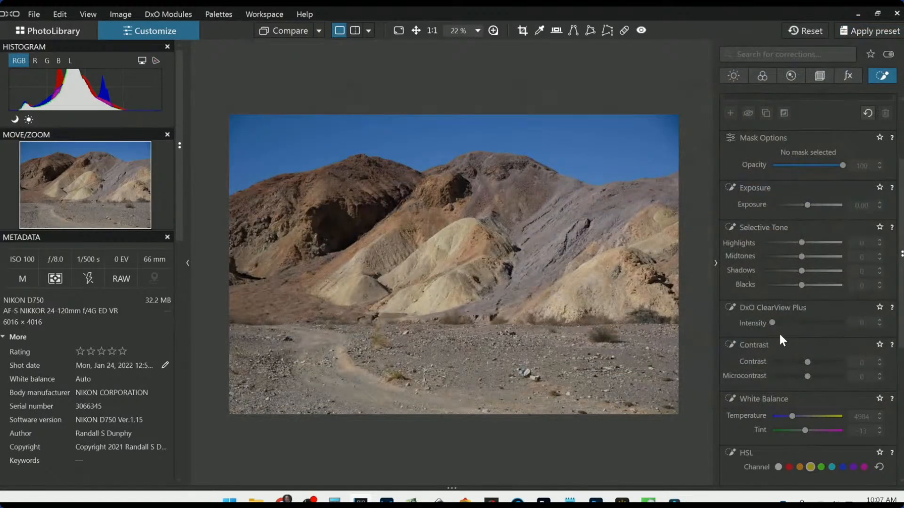
Place a control point on the pale central hill, enlarge its circle slightly, and set mask selectivity to chroma 60 and luma 55
scroll(780, 331, up, 3)
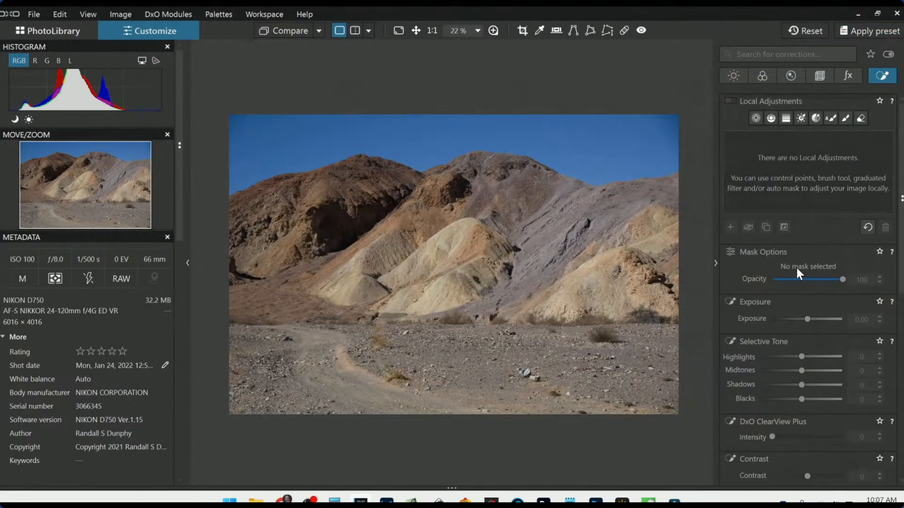
click(760, 122)
click(451, 240)
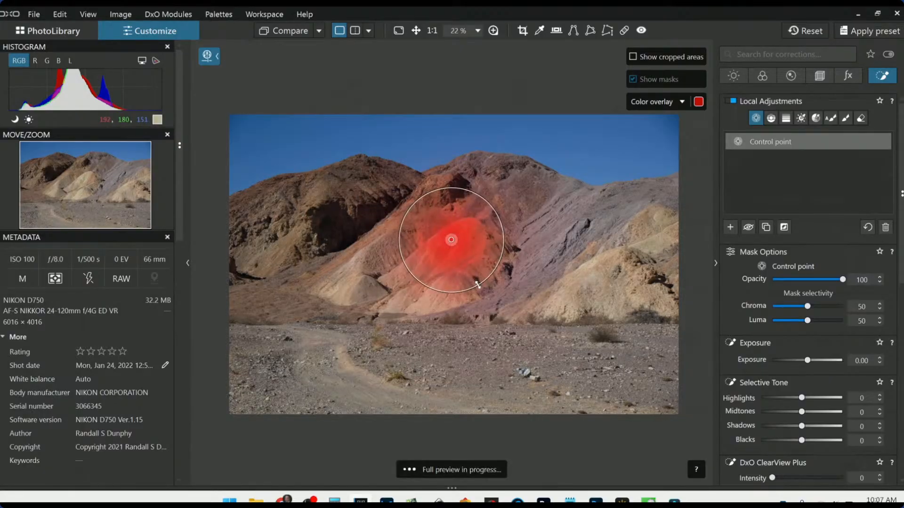
drag(477, 280, 483, 296)
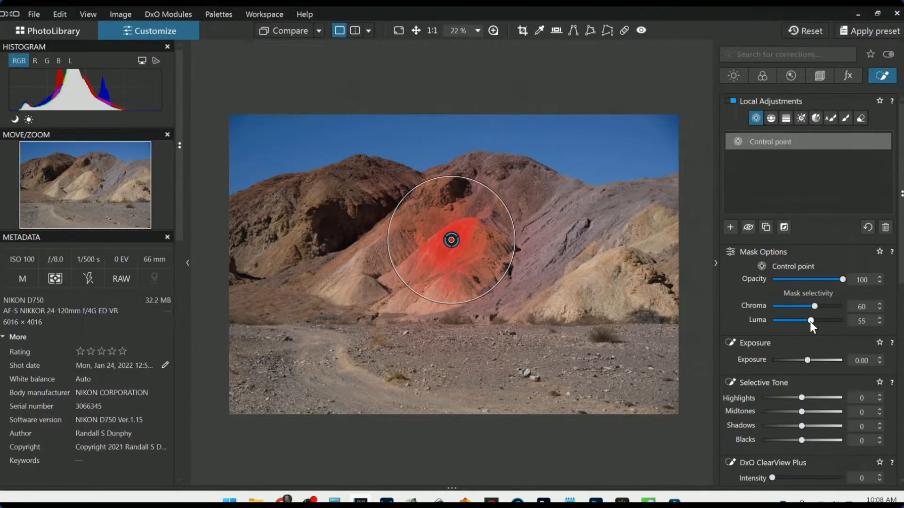
Extend the mask with more control points on the lower central hill, the pale hills on the right and the slopes on the left
click(433, 293)
drag(398, 240, 405, 251)
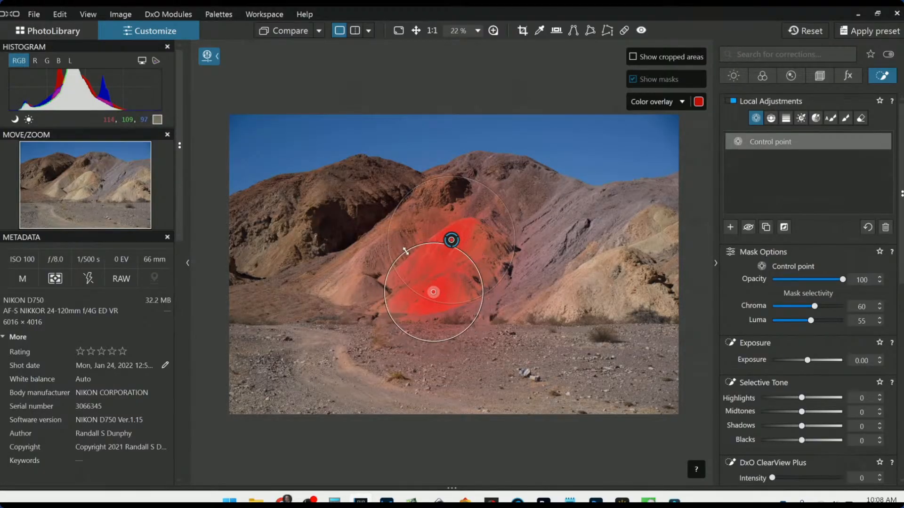
click(567, 299)
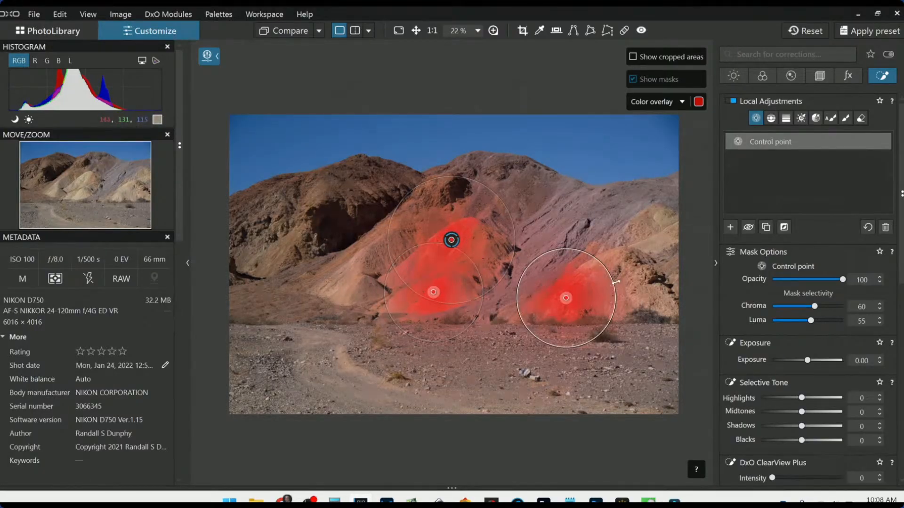
click(609, 259)
drag(607, 210, 663, 221)
click(652, 224)
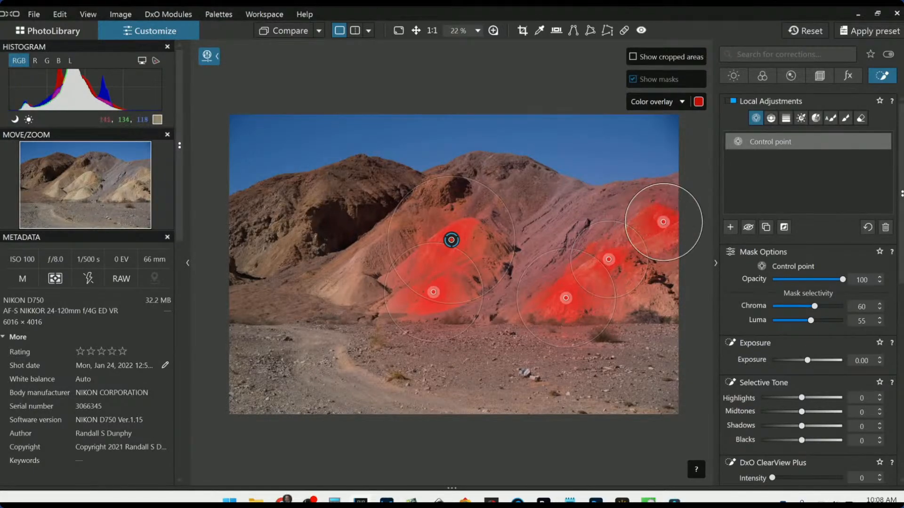
click(669, 272)
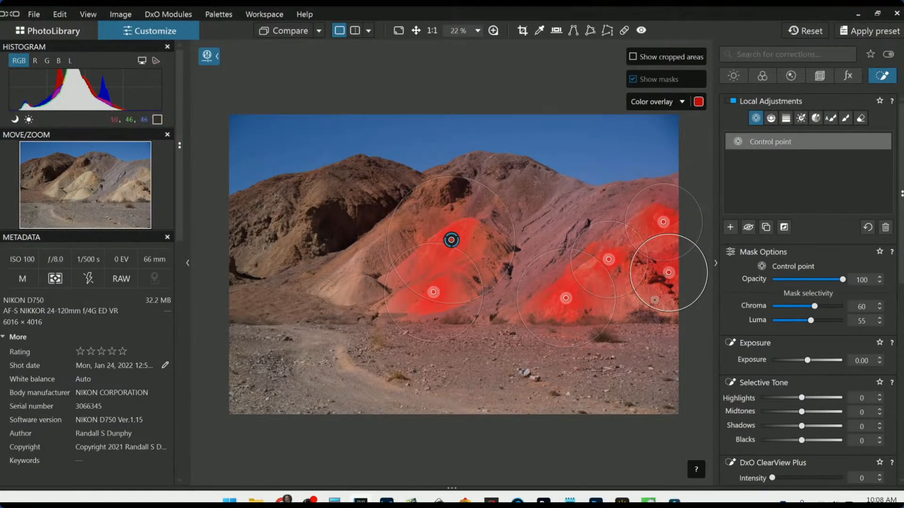
click(655, 300)
click(345, 292)
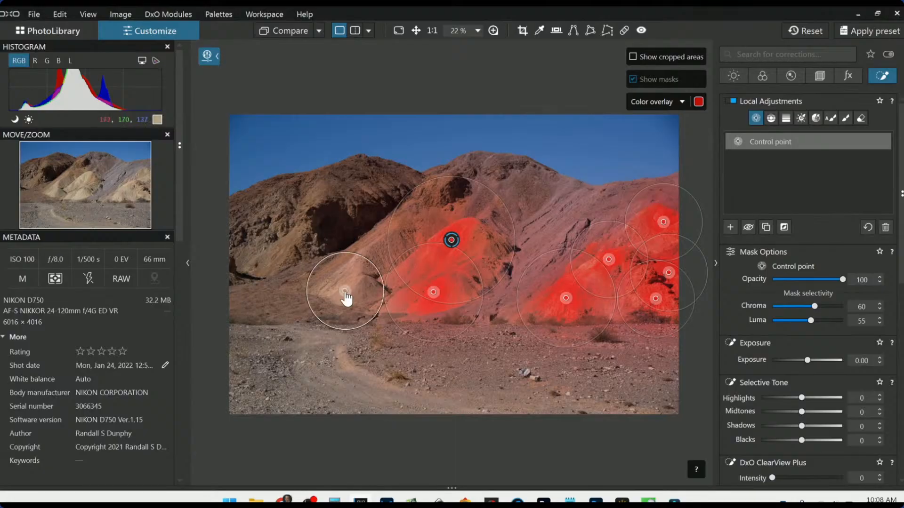
click(395, 224)
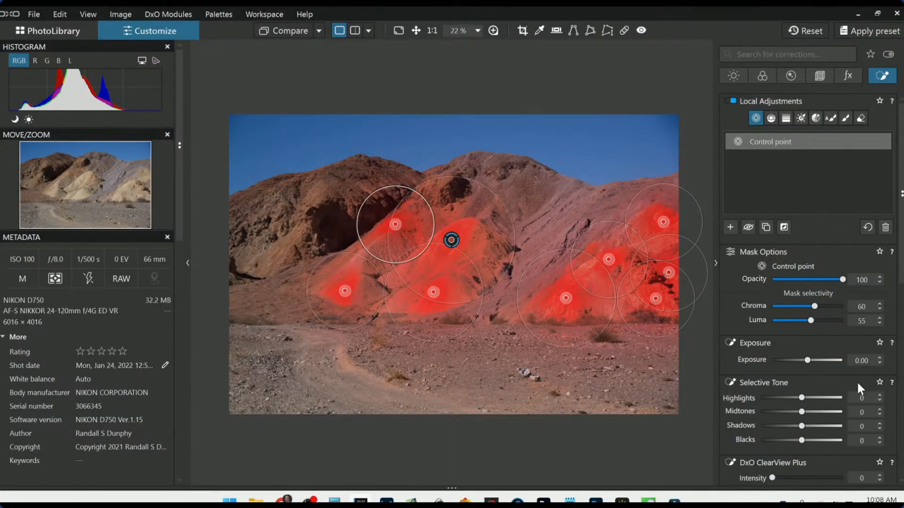
Compare the photo with its uncorrected version and move the control point on the upper left slope down onto the dirt path
click(297, 32)
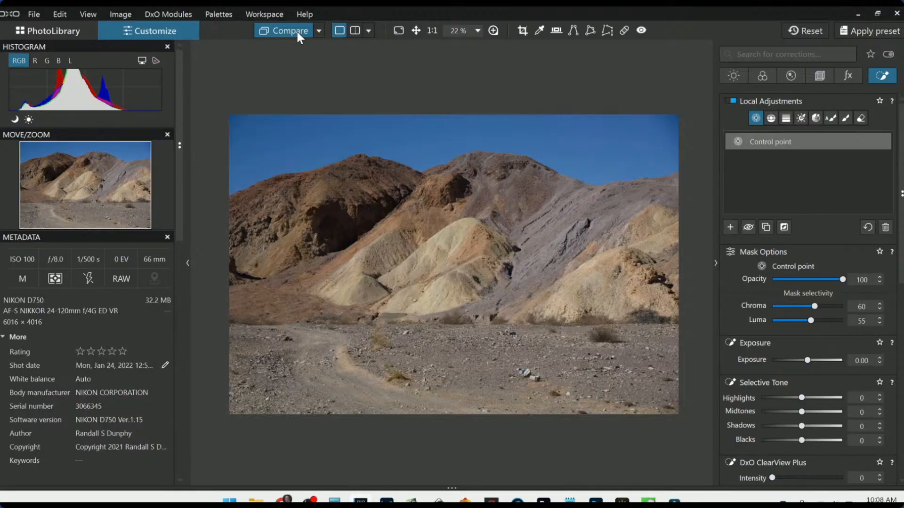
click(296, 30)
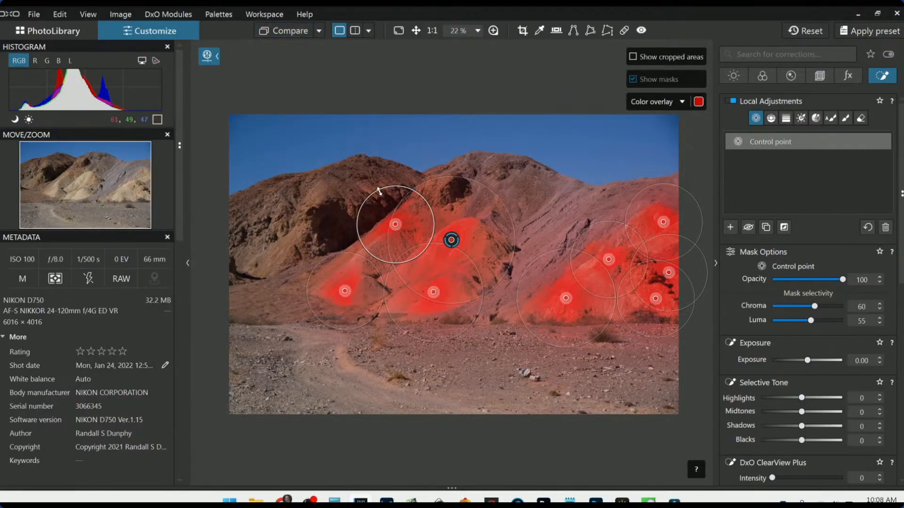
click(285, 33)
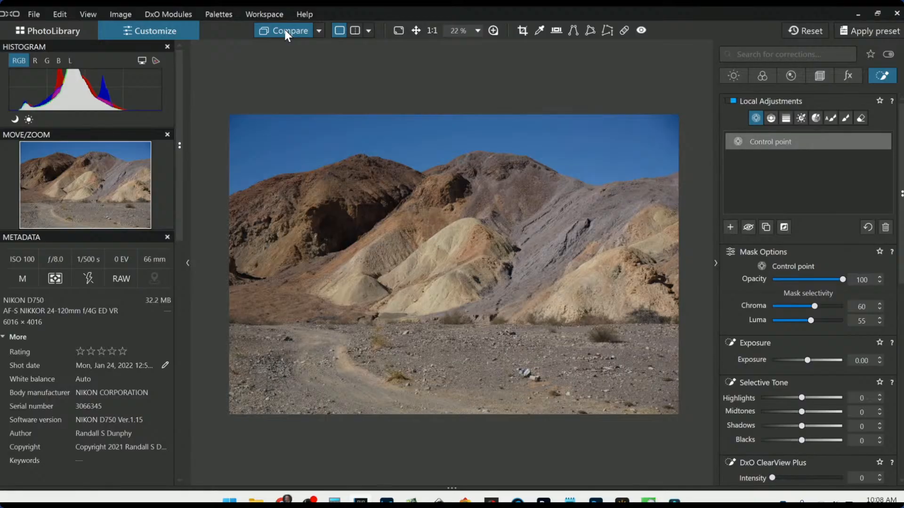
click(284, 31)
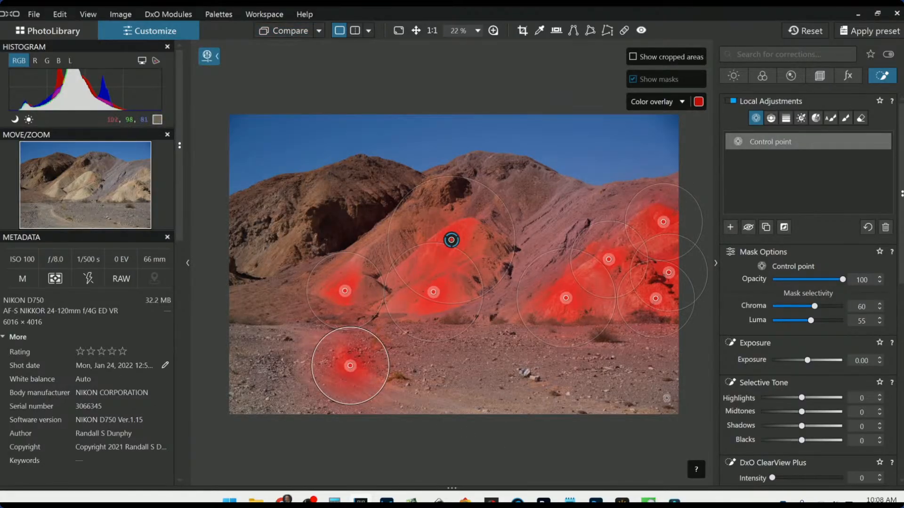
scroll(803, 386, down, 3)
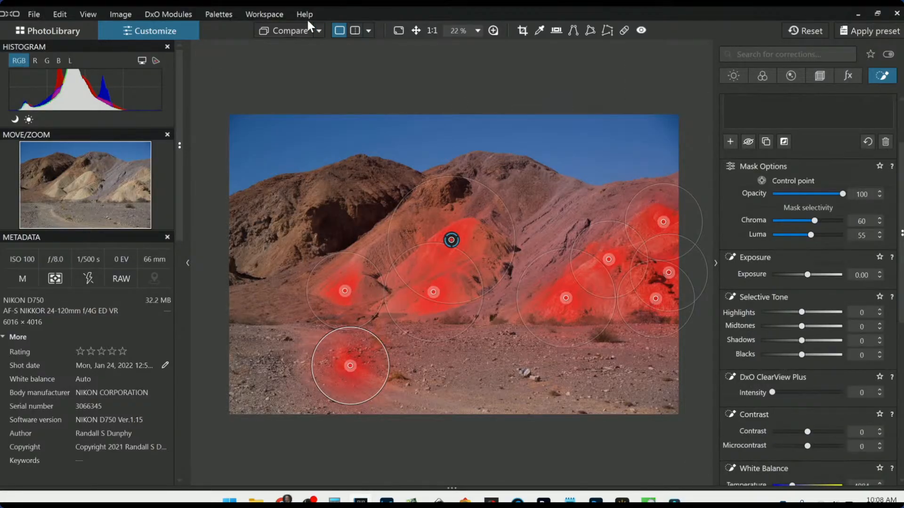
click(283, 31)
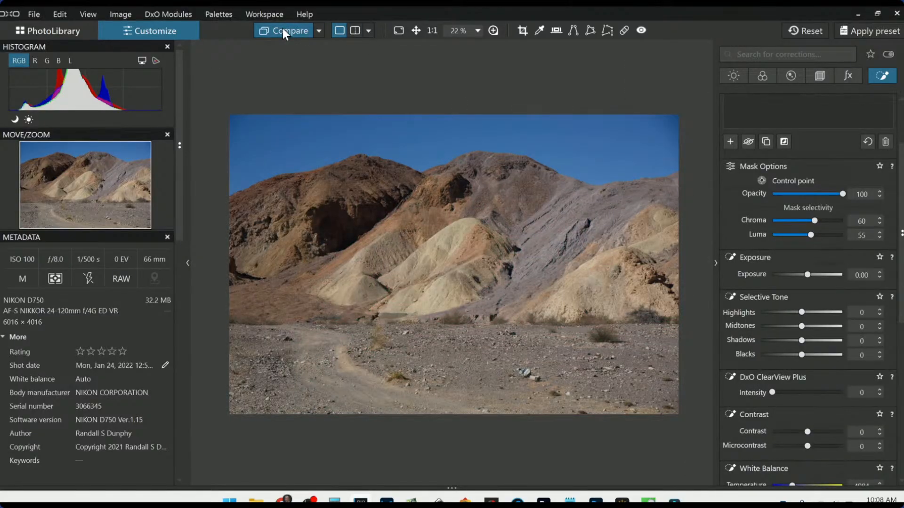
click(283, 30)
click(283, 31)
Raise the yellow channel's saturation to 78 for the pale hills mask and compare the result with the uncorrected photo
scroll(801, 338, down, 5)
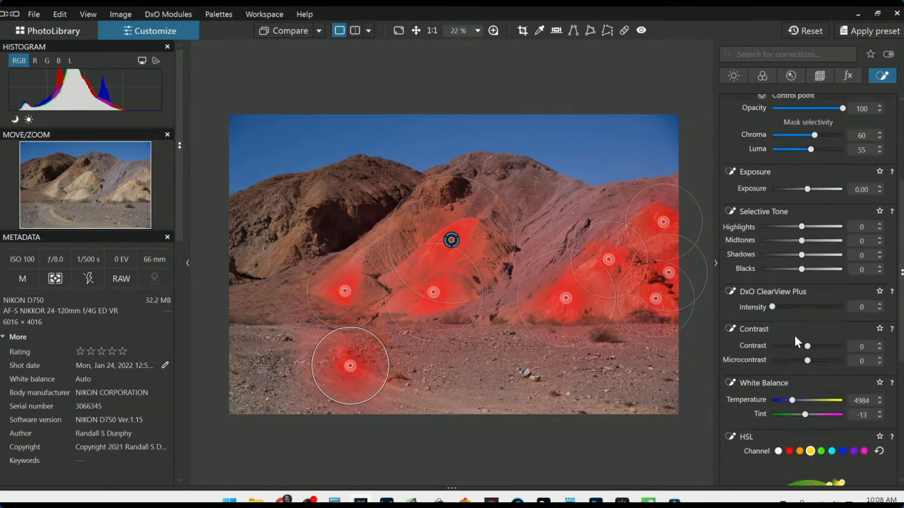
scroll(781, 386, down, 2)
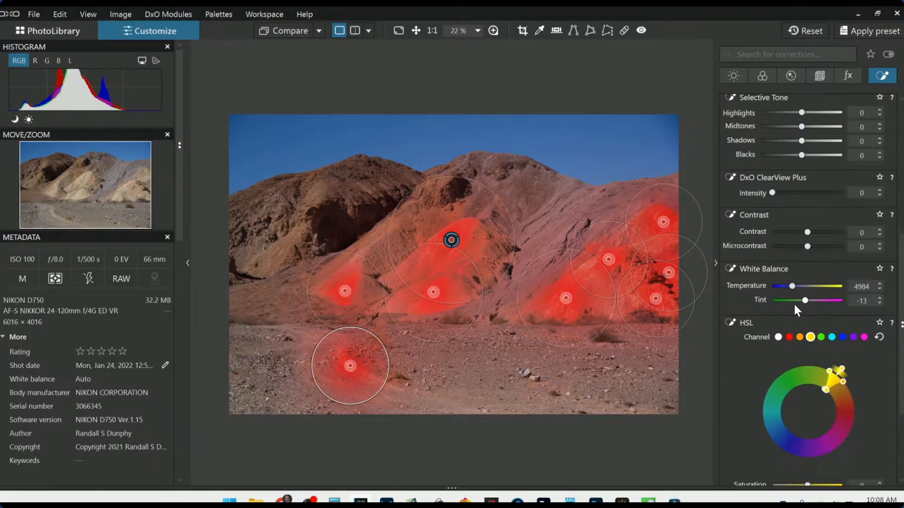
scroll(786, 370, down, 3)
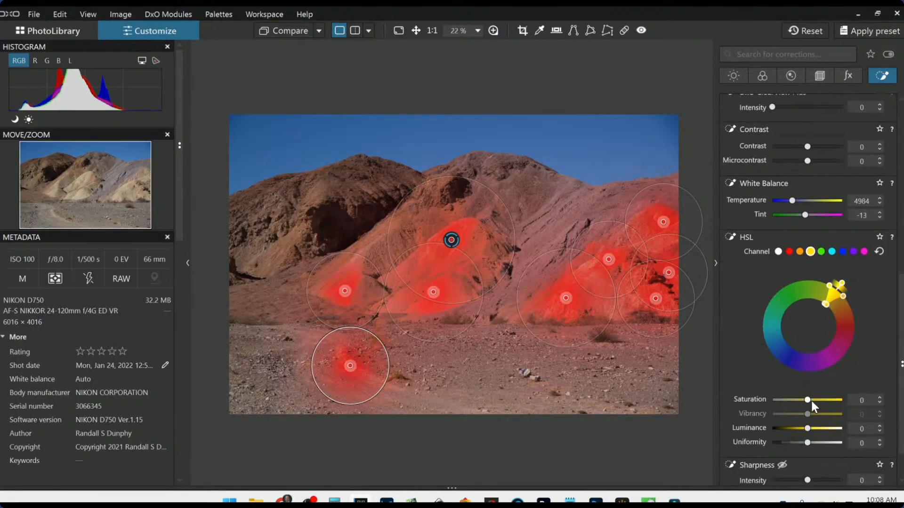
drag(809, 401, 831, 400)
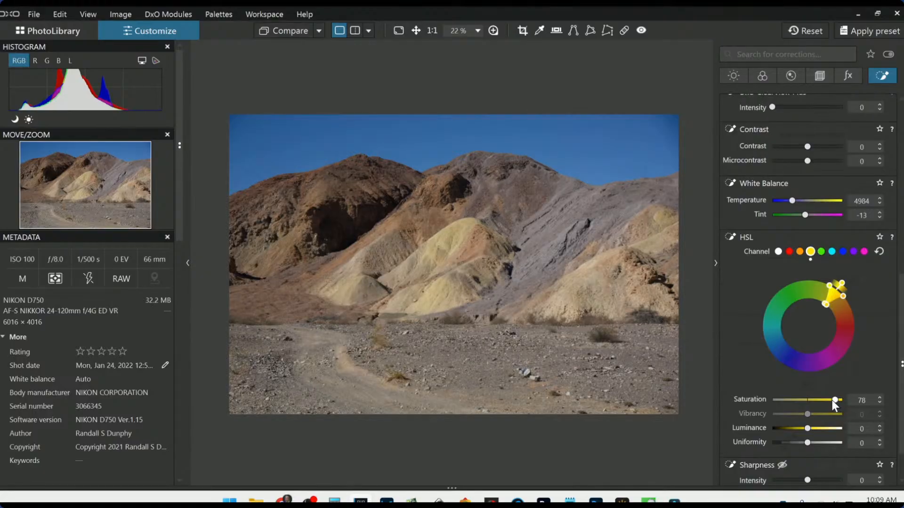
click(281, 30)
Create a new control point mask on the reddish slope just below the dark hollow in the left hill
scroll(748, 250, up, 8)
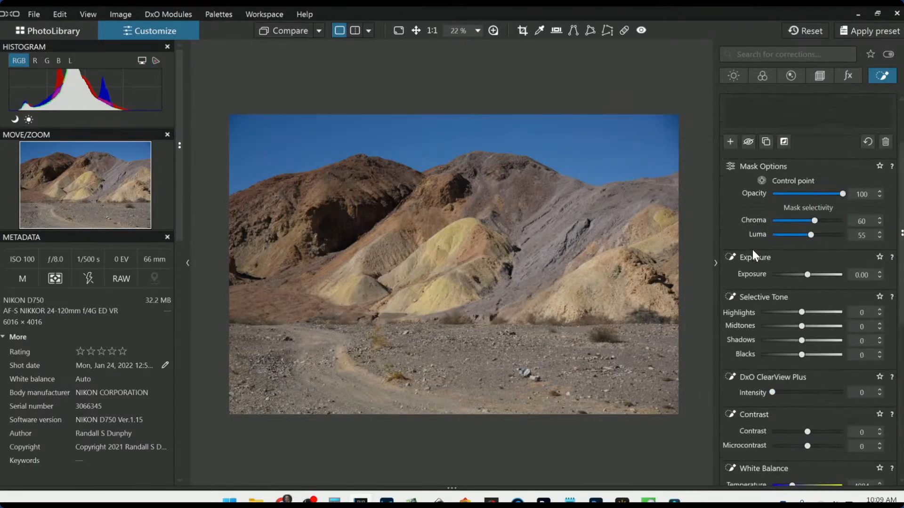
click(730, 227)
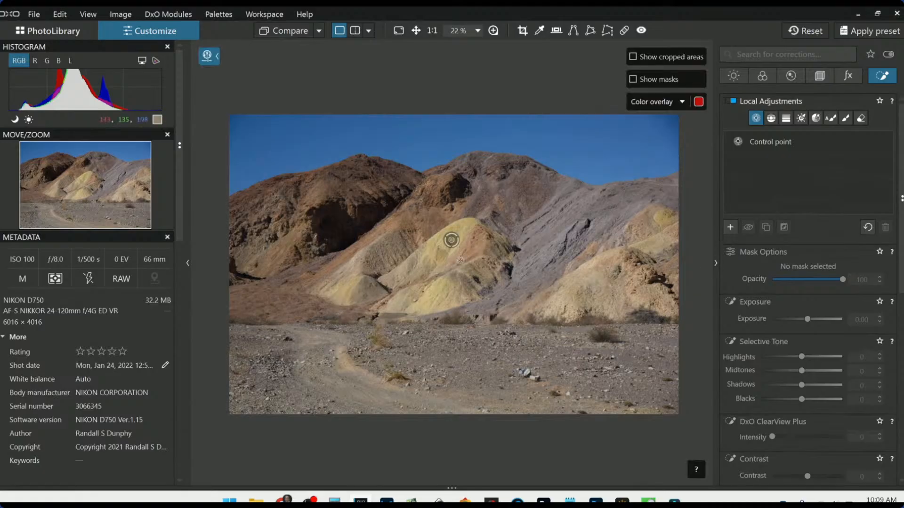
scroll(374, 235, up, 2)
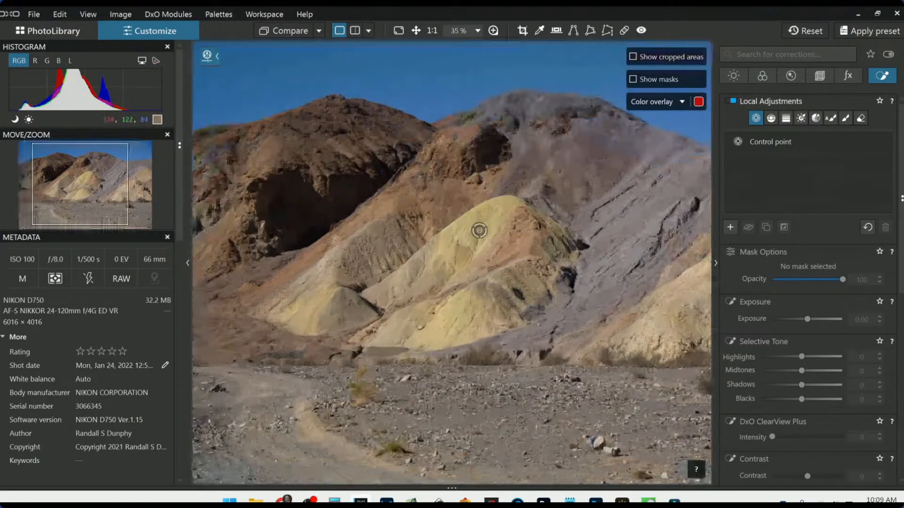
click(323, 248)
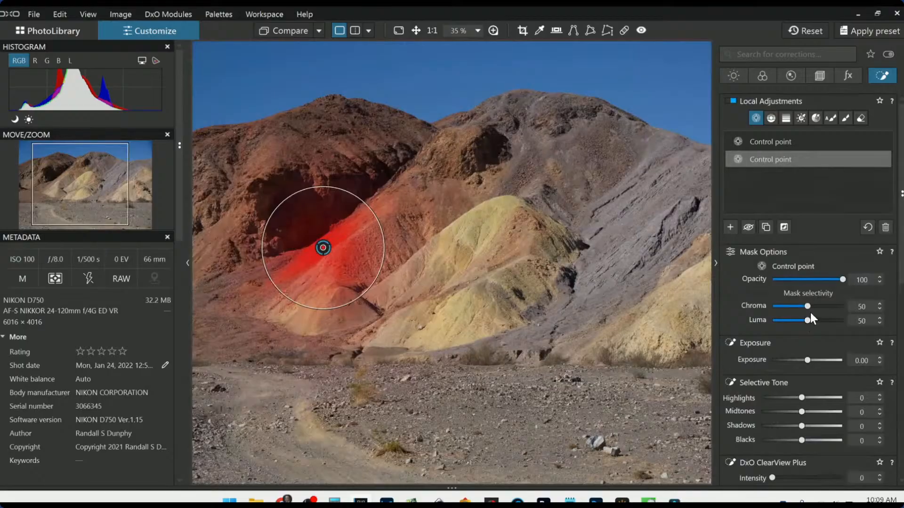
Set the reddish slope mask's selectivity to chroma 70 and luma 60
drag(808, 310, 815, 307)
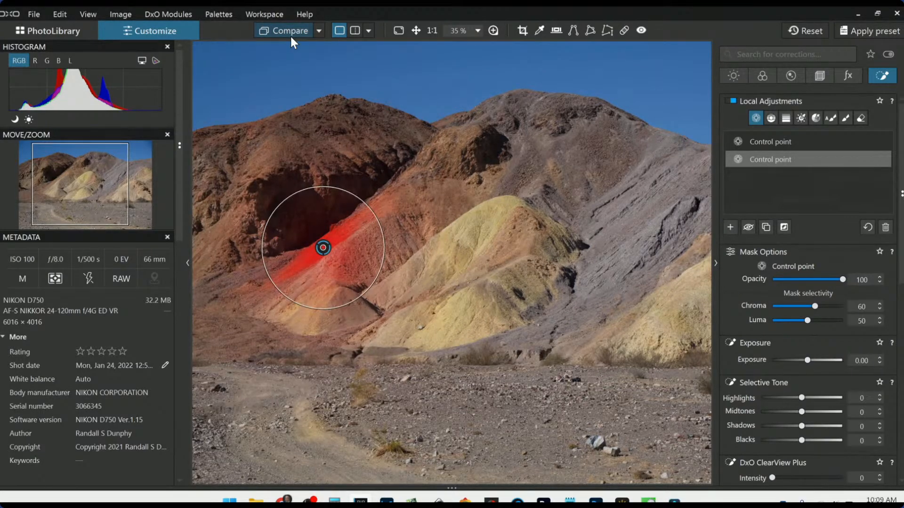
drag(816, 307, 823, 308)
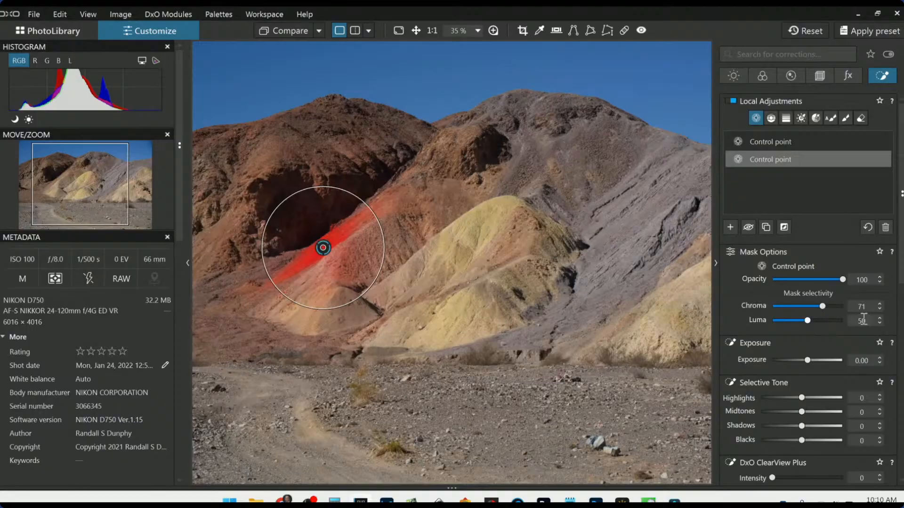
click(880, 309)
drag(806, 321, 811, 320)
click(880, 319)
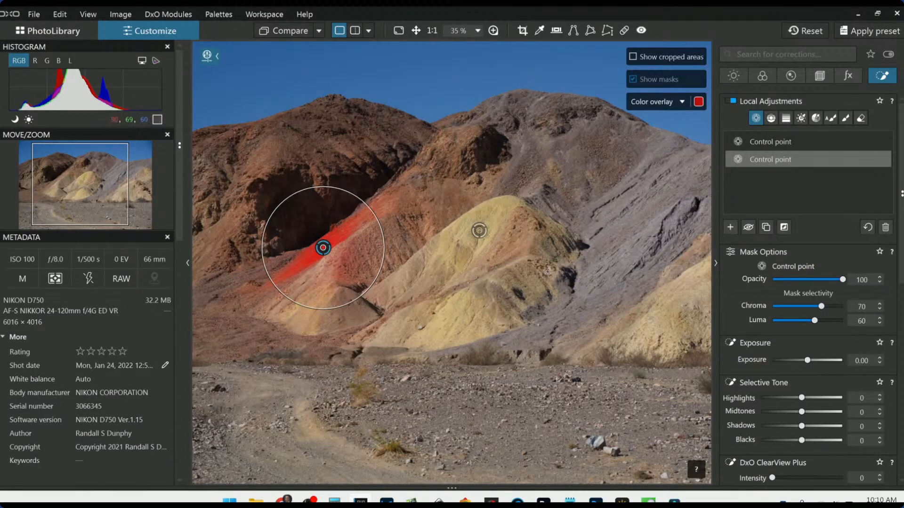
Add control points to the reddish mask on the central hill's orange patch, the upper slope, the dark outcrop and the brown left hills
click(523, 240)
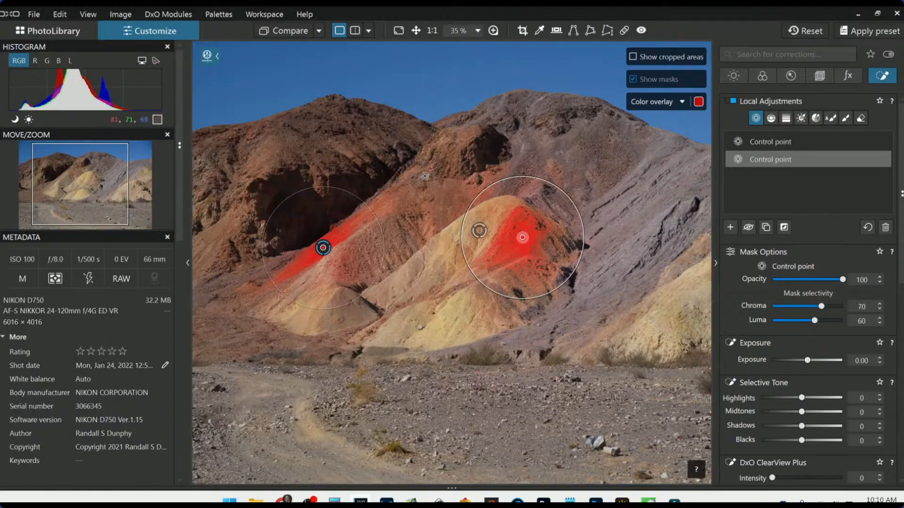
click(395, 199)
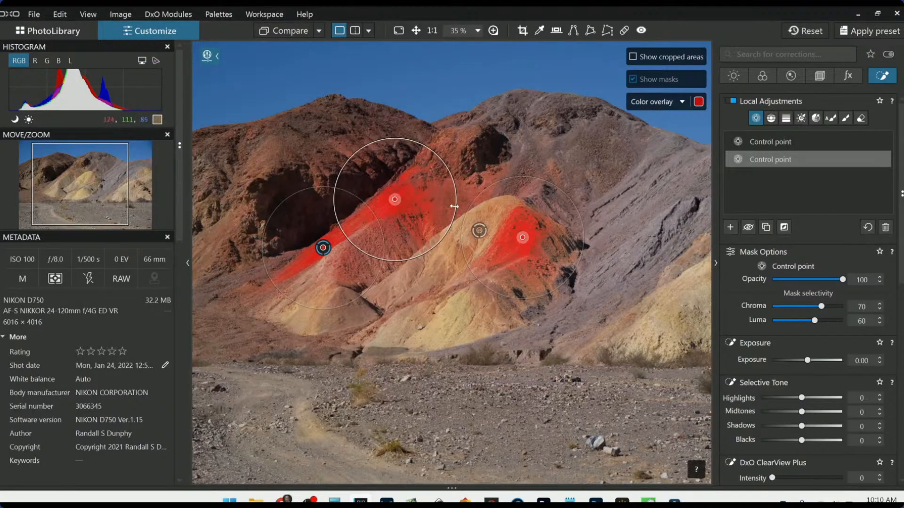
click(461, 191)
click(464, 139)
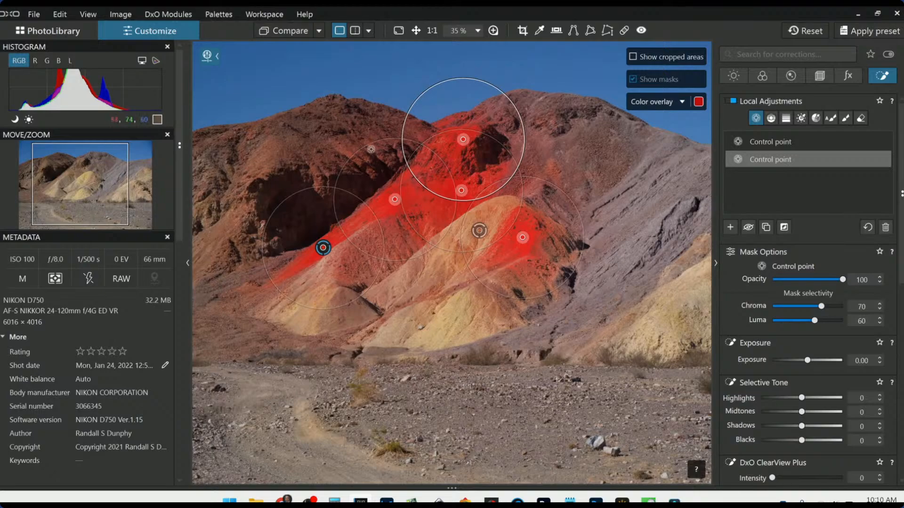
click(372, 150)
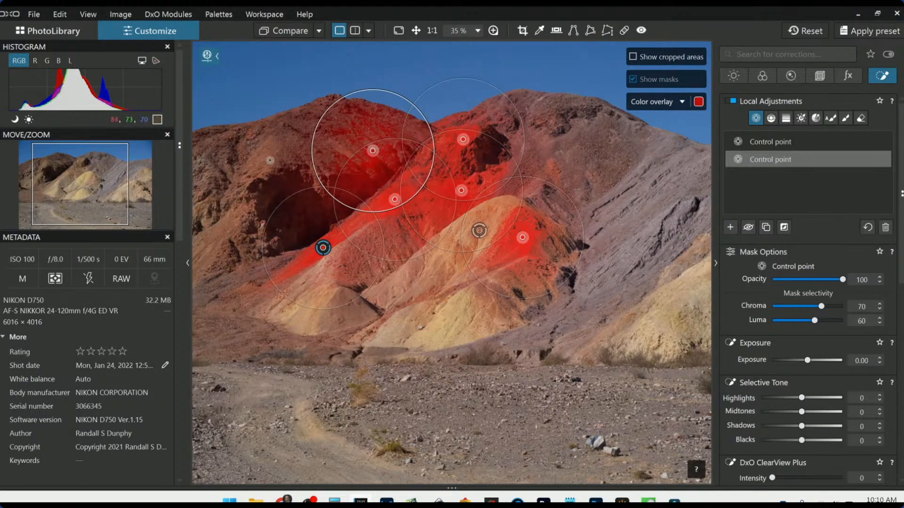
click(268, 161)
click(222, 229)
Compare the whole photo with its uncorrected version and add a reddish mask control point on the brown rocks at the far right
key(ctrl+0)
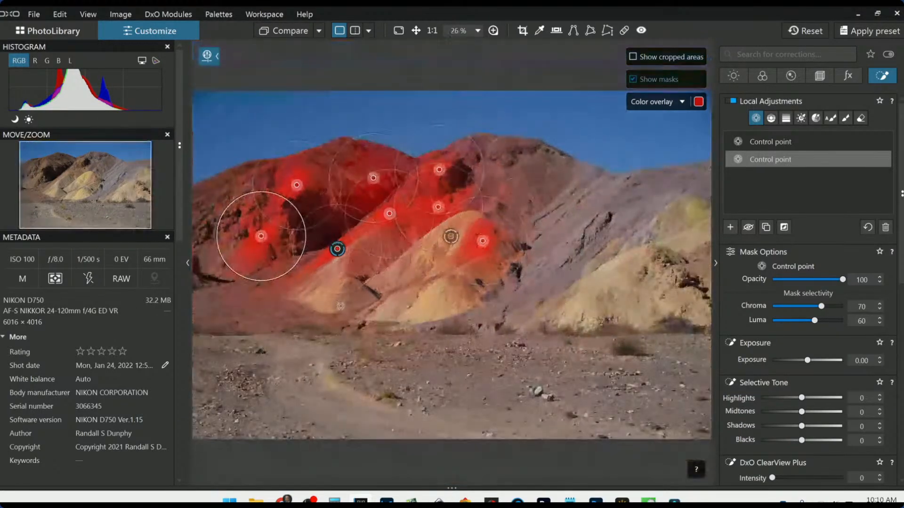
scroll(373, 324, down, 2)
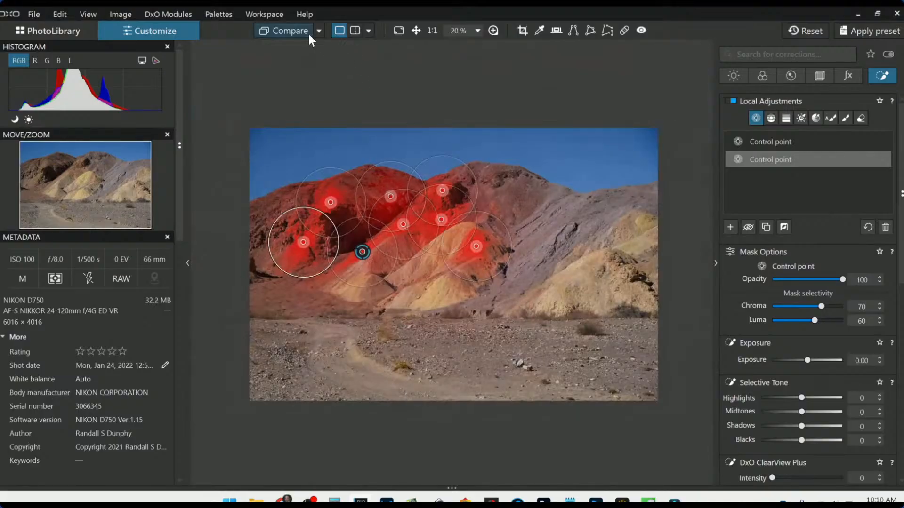
click(289, 31)
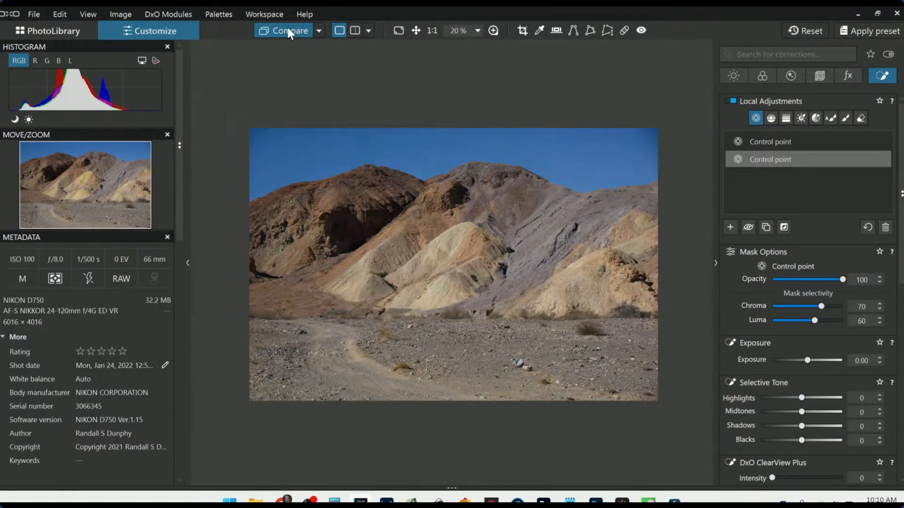
click(288, 31)
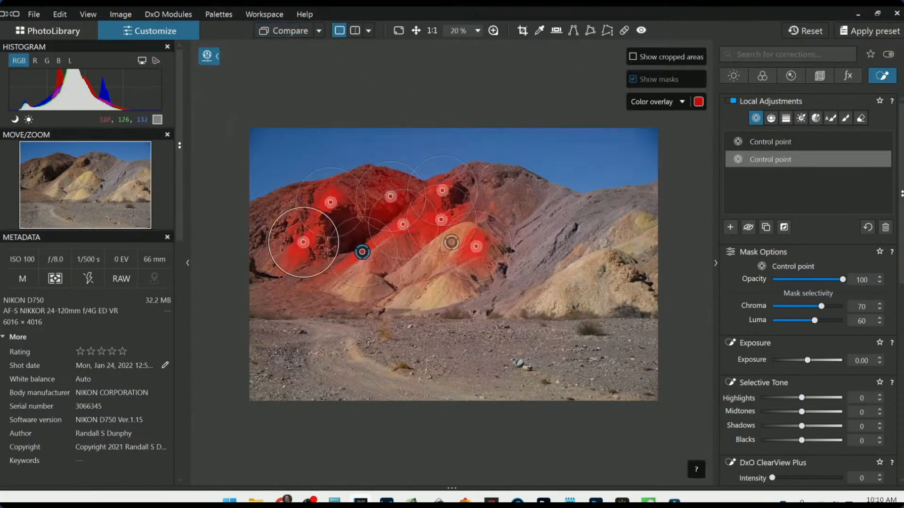
click(651, 264)
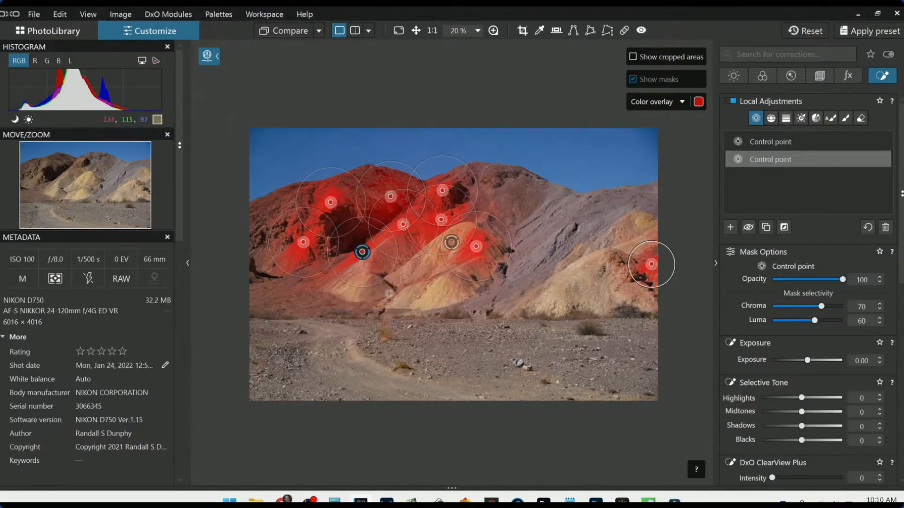
Add small reddish mask control points along the reddish band between the yellow mounds and on the brown ground at their foot
scroll(405, 287, up, 3)
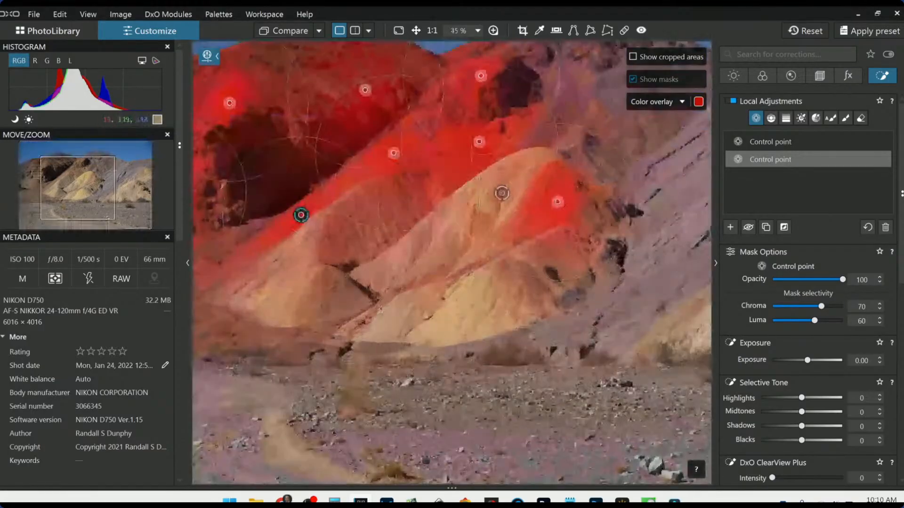
click(424, 280)
drag(434, 232, 424, 255)
click(464, 269)
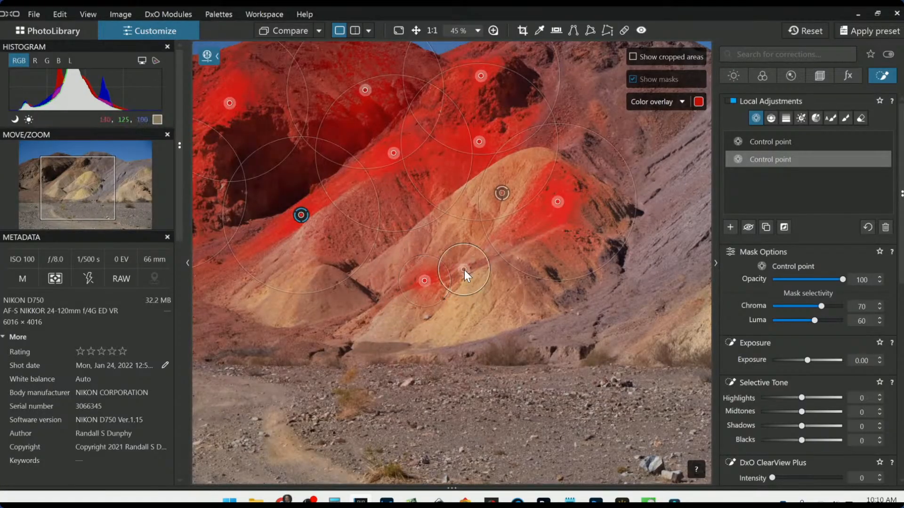
click(379, 309)
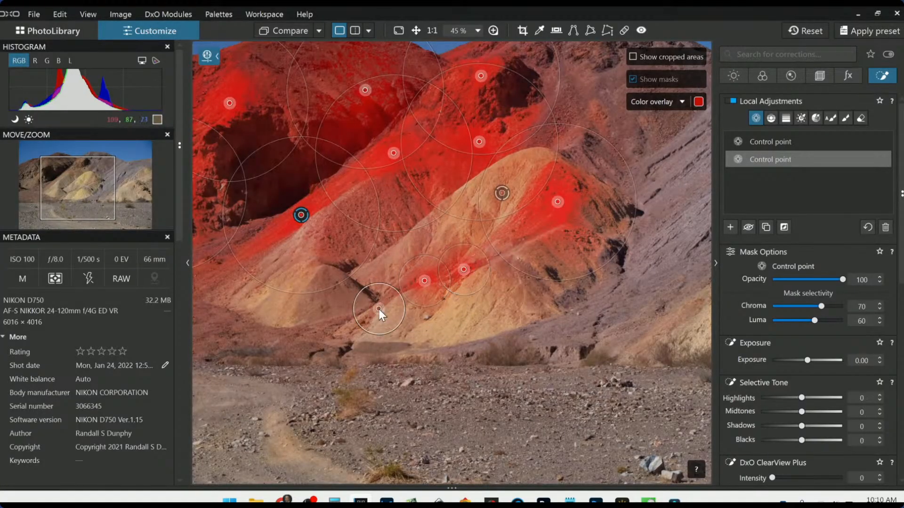
click(292, 339)
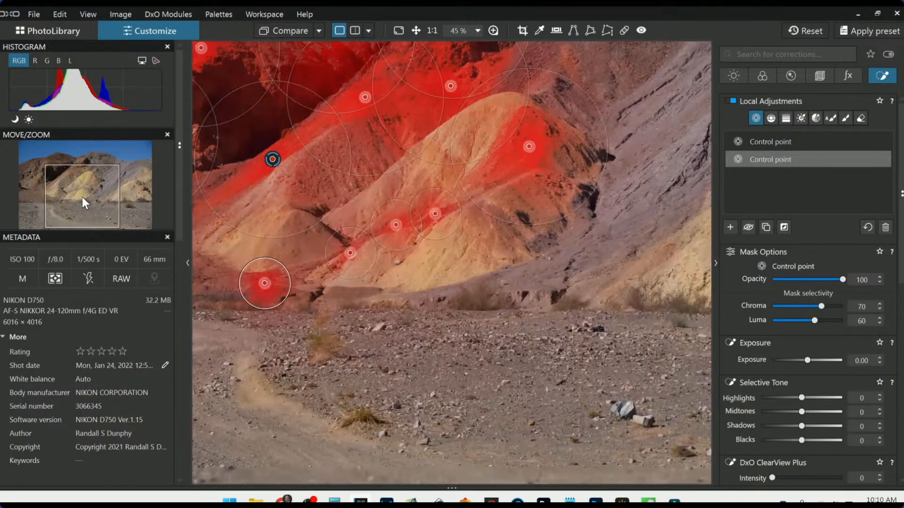
Add control points with adjusted radii to the reddish mask across the brown flat below the left hill
drag(82, 197, 43, 204)
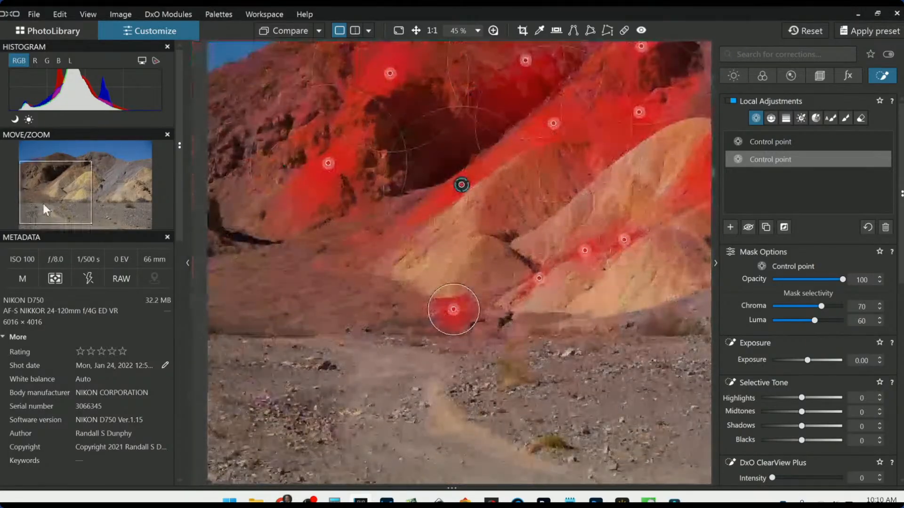
click(250, 275)
drag(258, 299, 279, 342)
click(329, 298)
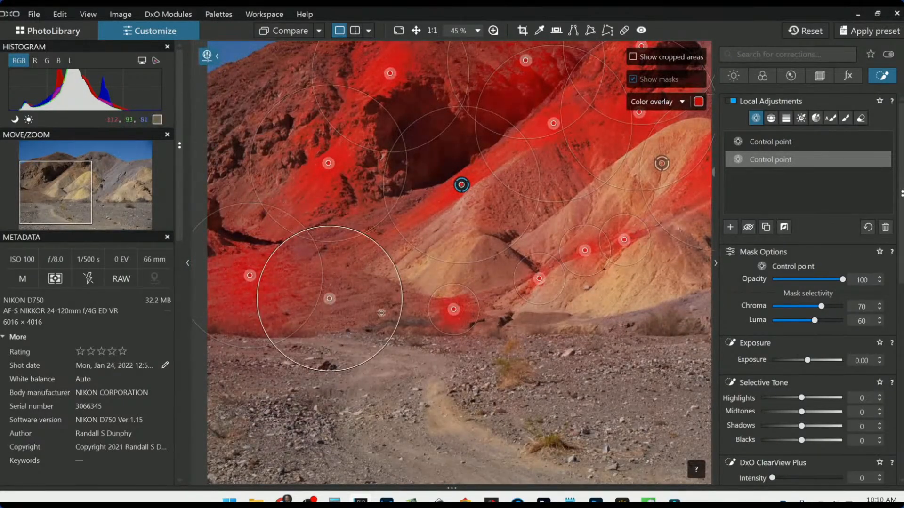
click(412, 317)
drag(425, 250, 415, 262)
Add reddish mask control points on the left hill's far-left ridge, its upper slope and the rocks at its lower left edge
scroll(338, 190, down, 1)
scroll(338, 190, down, 1)
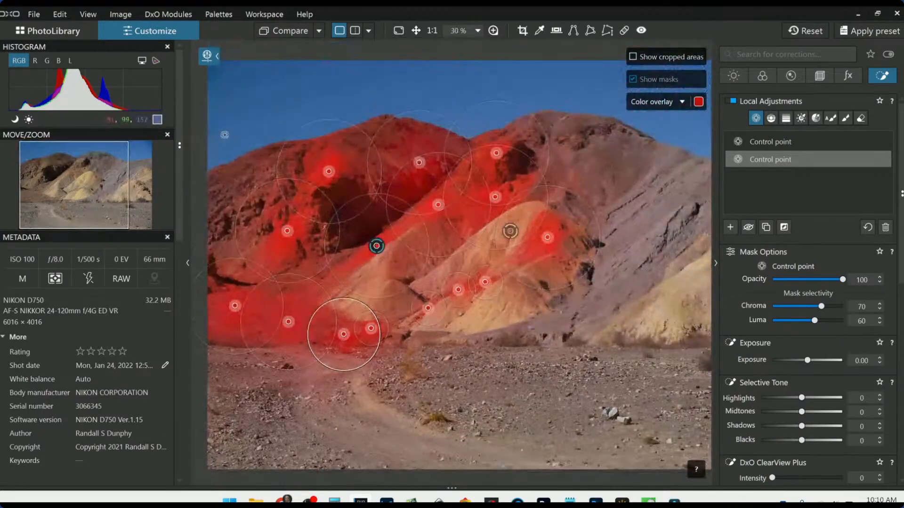
click(224, 180)
click(267, 173)
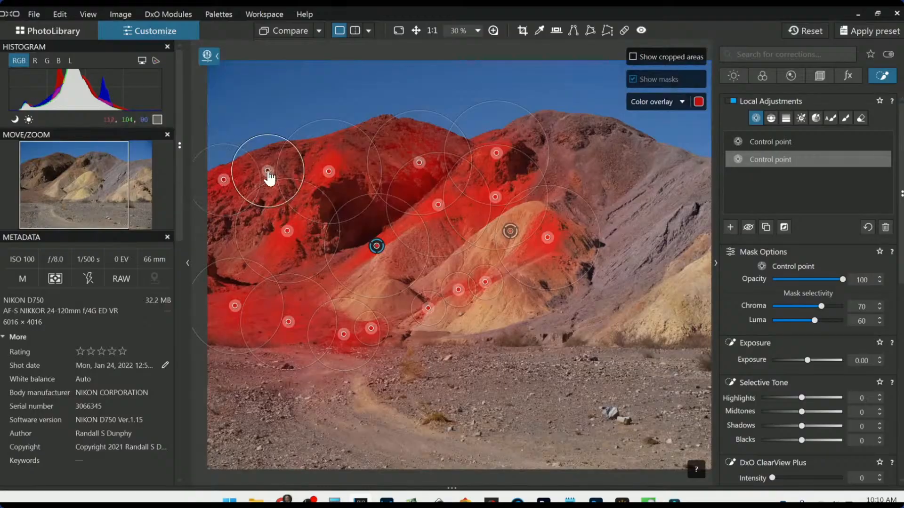
click(227, 244)
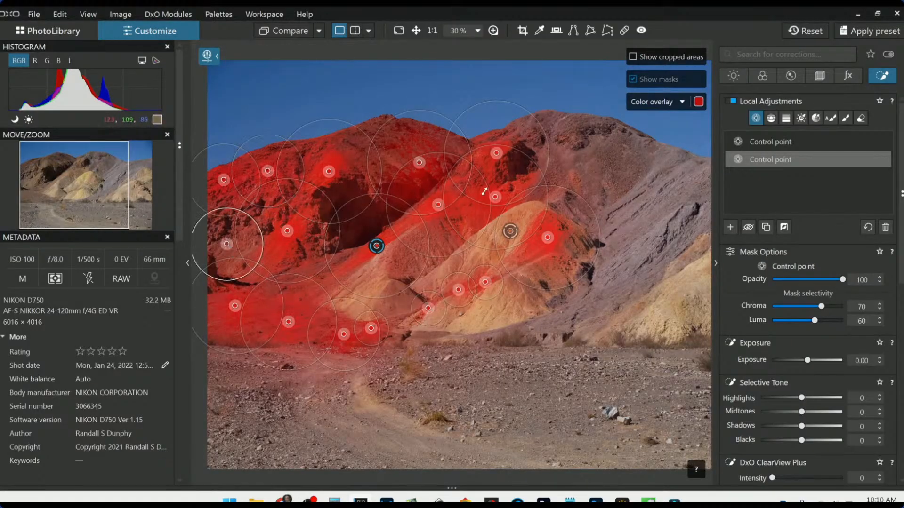
Add small reddish mask control points on the central mountain's mauve-brown slope and just below its summit
click(573, 177)
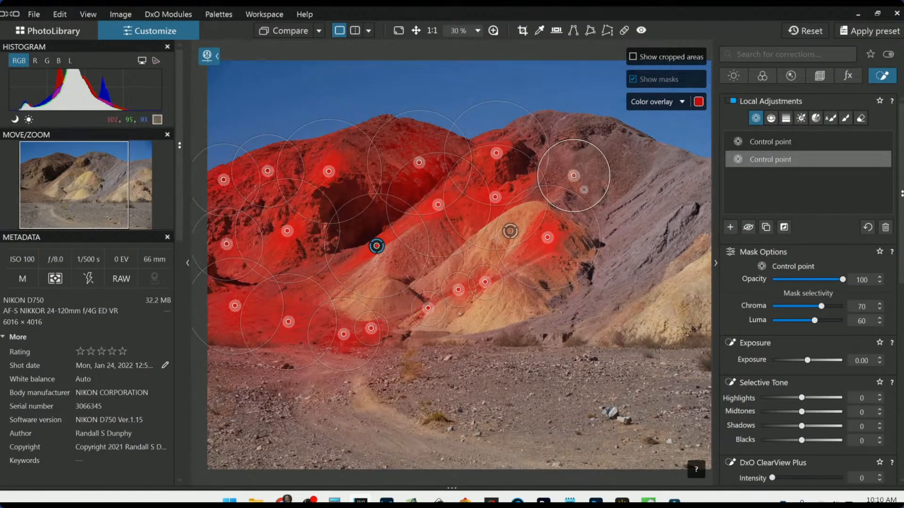
drag(571, 141, 571, 153)
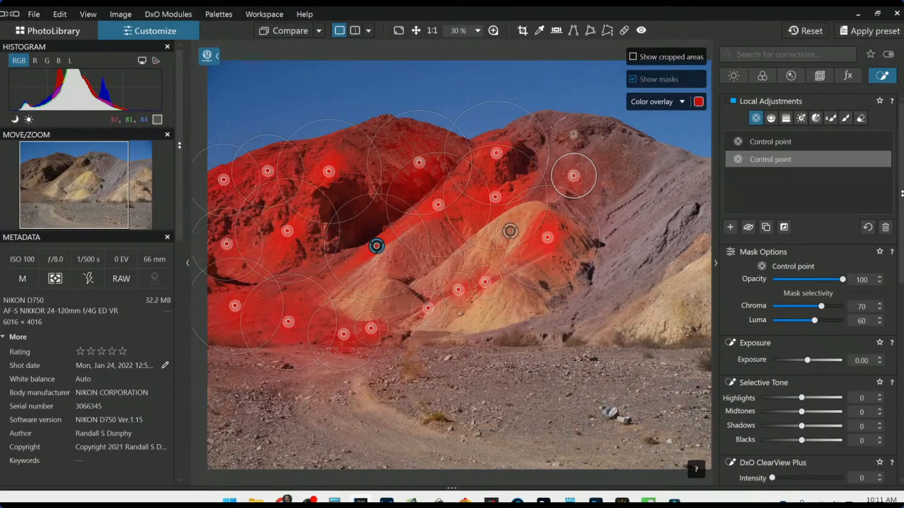
click(573, 134)
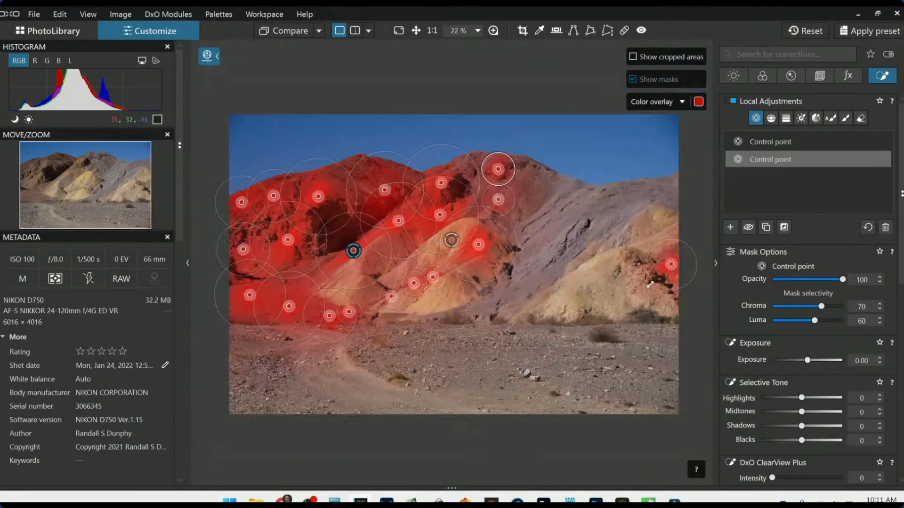
Add a reddish mask control point at the left foot of the right yellow hill and shrink its radius
scroll(571, 343, up, 2)
scroll(536, 398, up, 1)
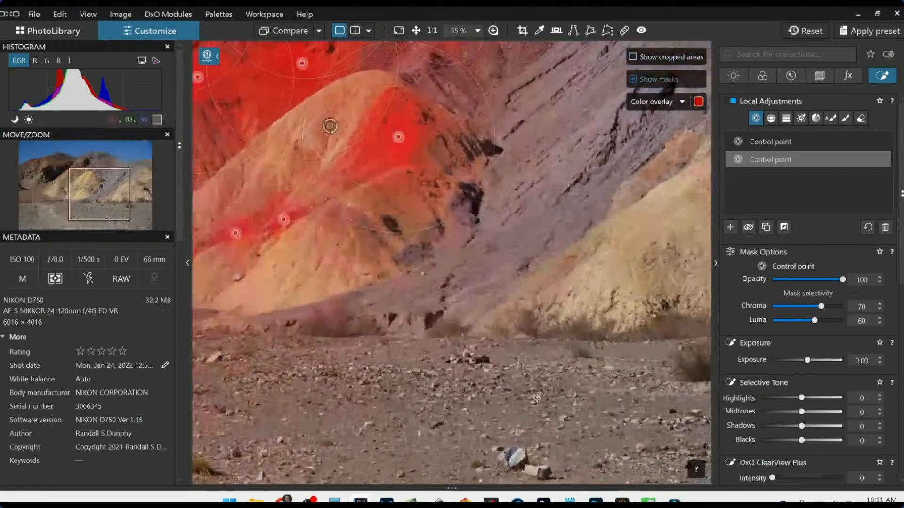
click(560, 262)
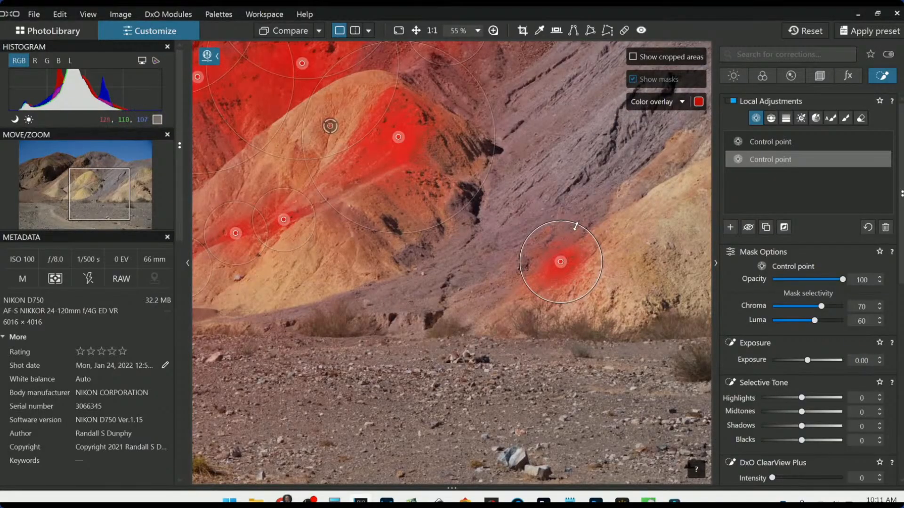
drag(573, 222, 567, 234)
scroll(550, 325, down, 4)
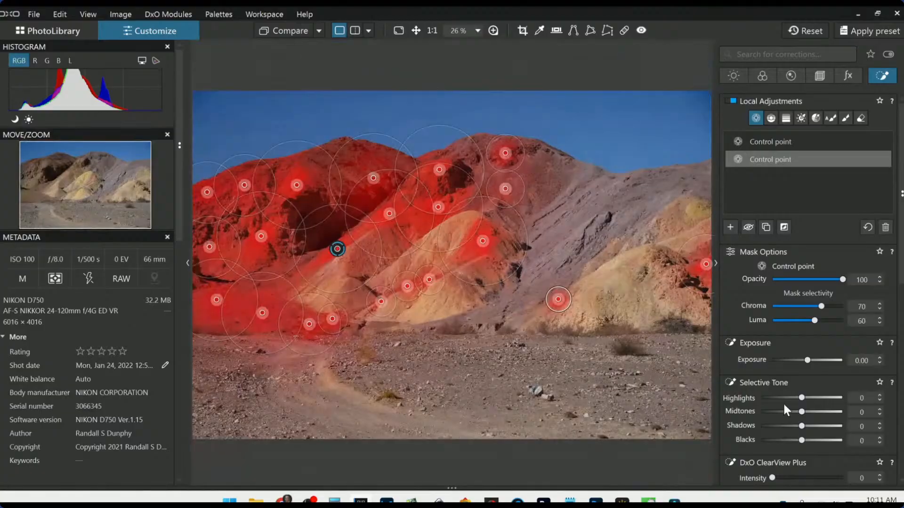
In the reddish mask's HSL red channel, extend the hue range toward orange and set saturation to 86
key(Escape)
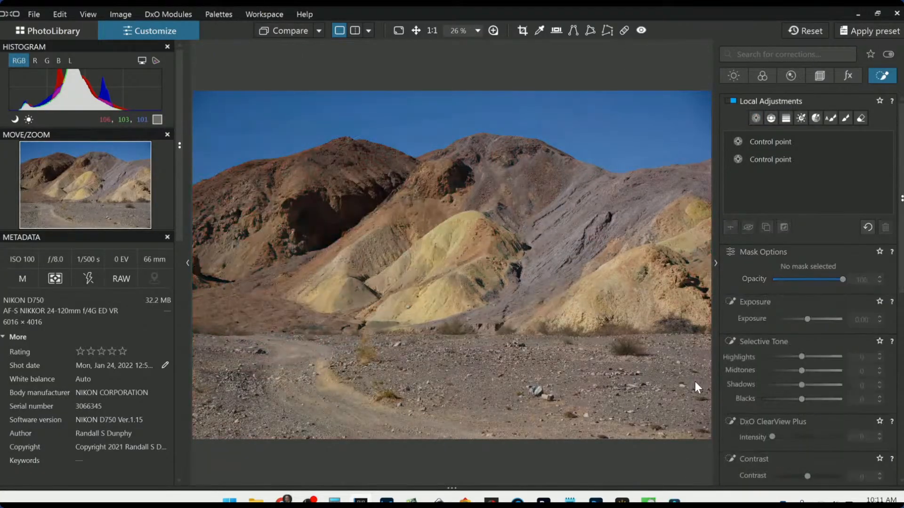
click(784, 159)
scroll(807, 326, down, 10)
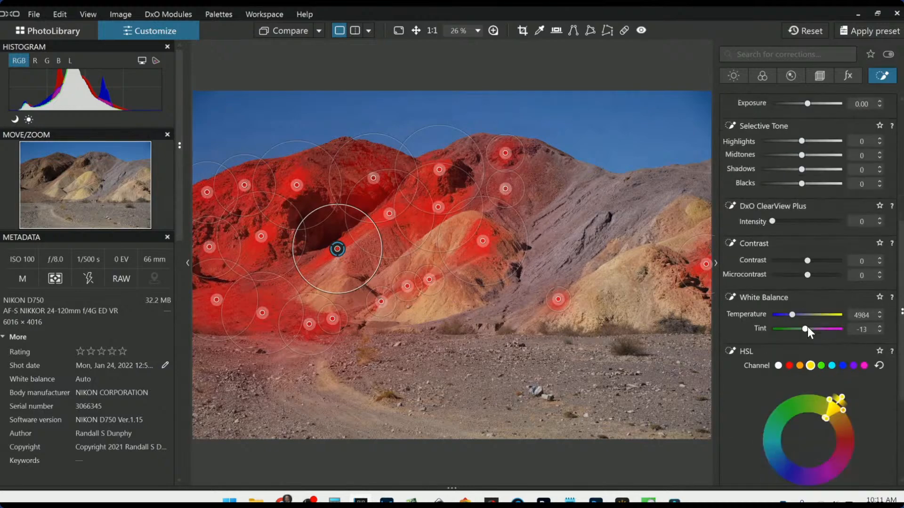
click(789, 280)
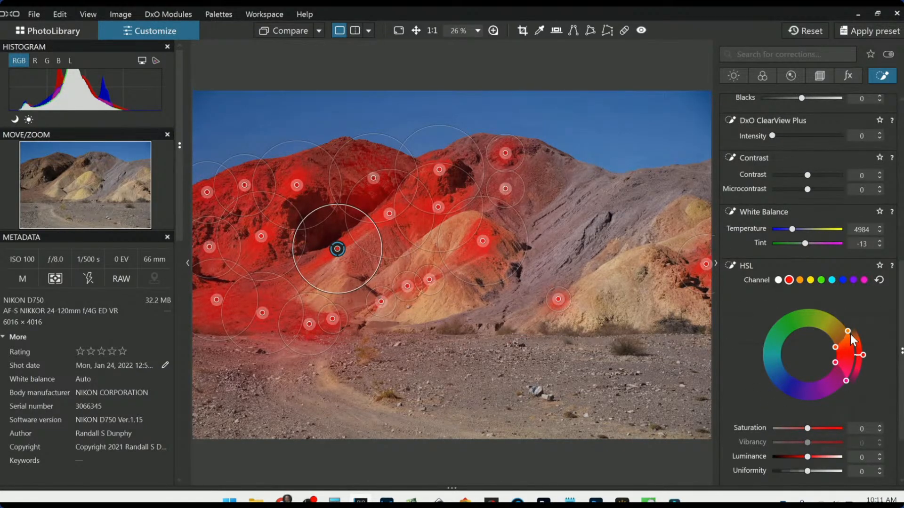
drag(848, 331, 842, 323)
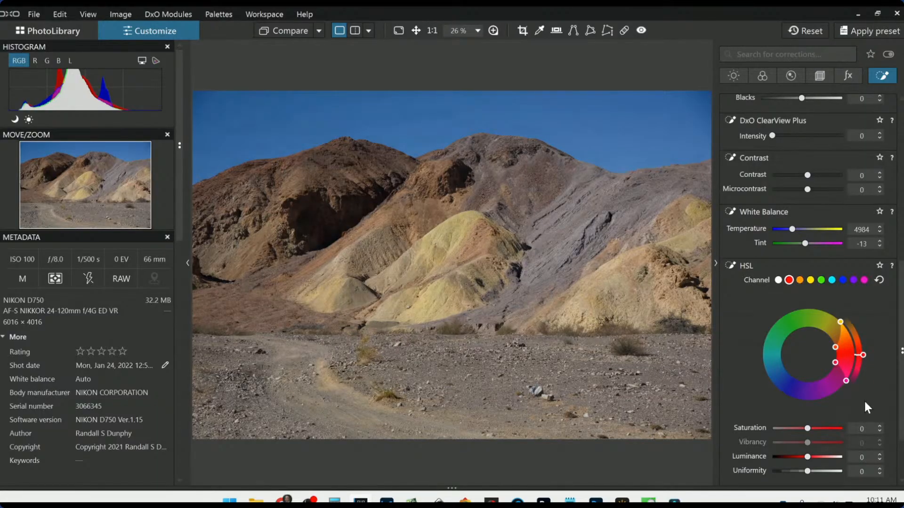
drag(807, 428, 834, 433)
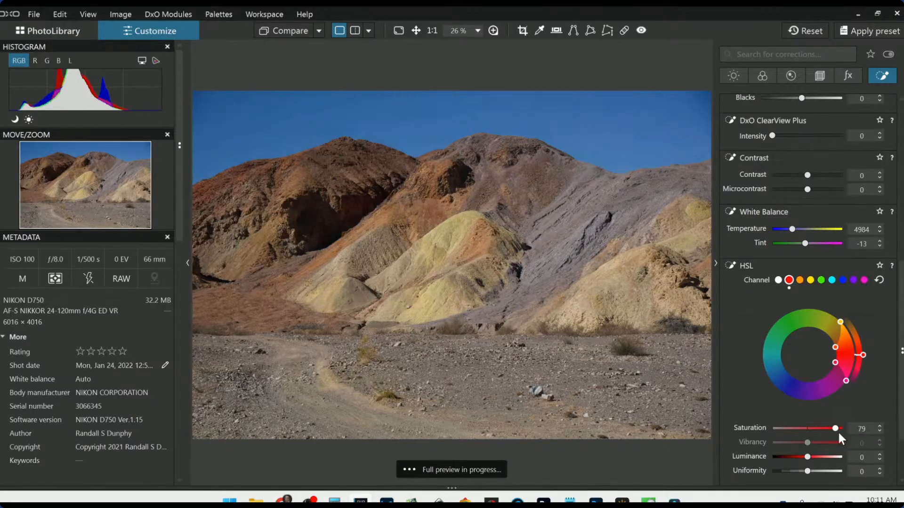
key(l)
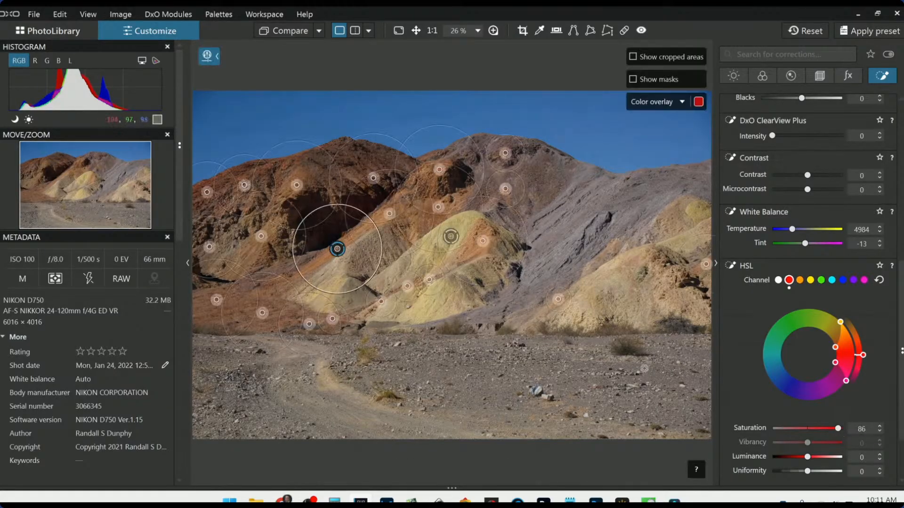
Add small reddish mask control points along the orange streak on the upper edge of the right yellow hill
scroll(552, 262, up, 4)
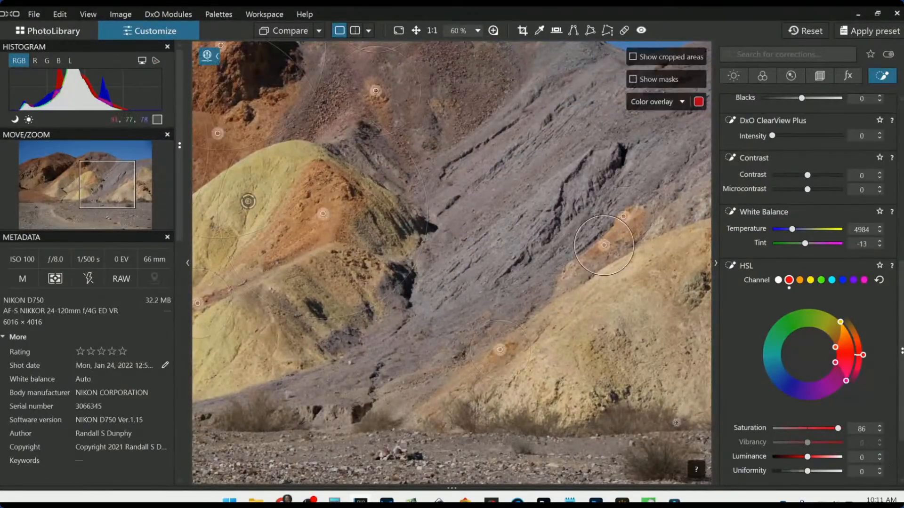
scroll(618, 299, down, 2)
scroll(619, 299, down, 2)
scroll(729, 417, down, 1)
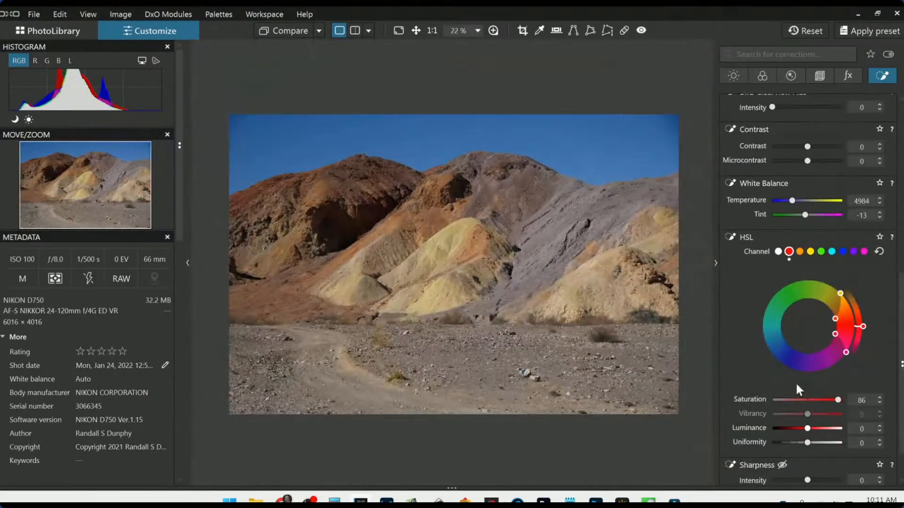
scroll(610, 252, up, 2)
scroll(609, 252, up, 1)
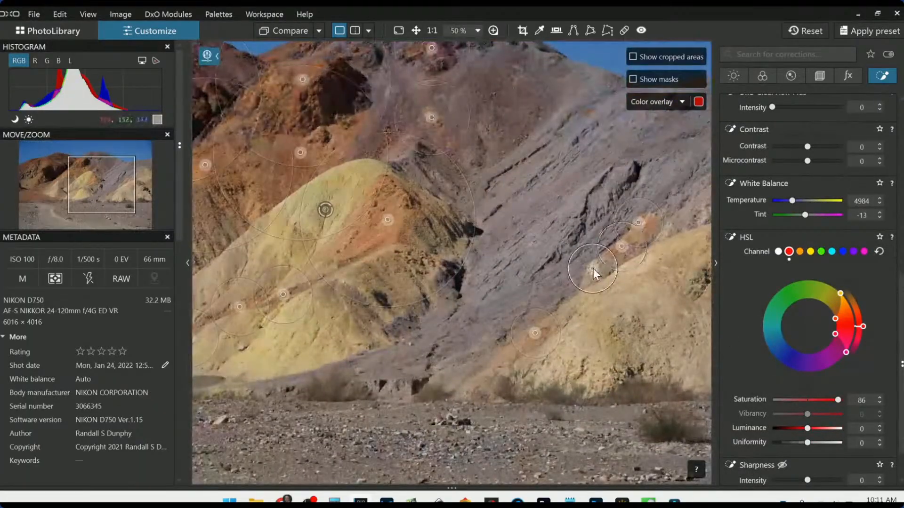
scroll(592, 276, up, 1)
scroll(627, 358, down, 3)
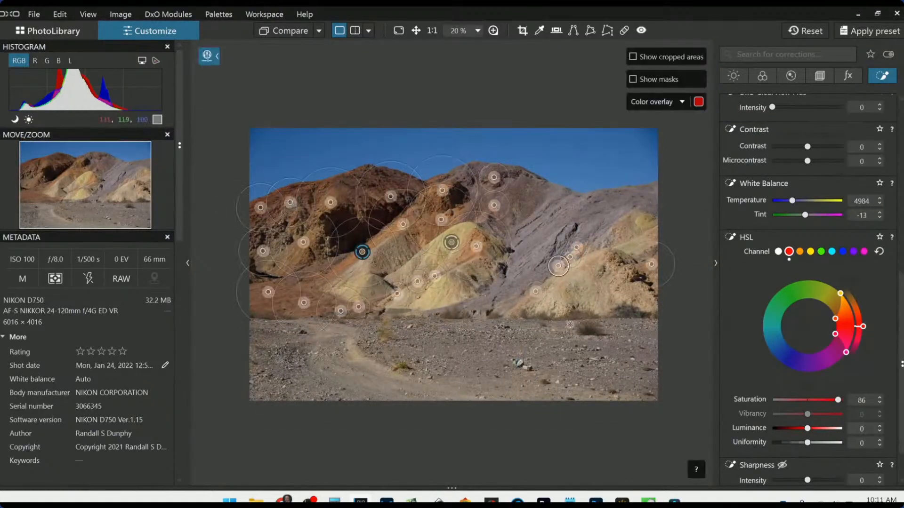
scroll(570, 325, down, 1)
scroll(571, 325, up, 2)
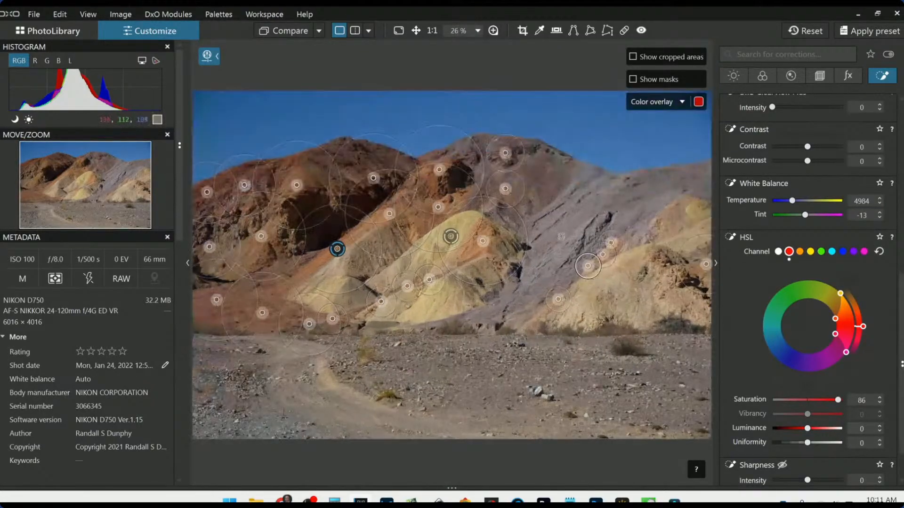
Add an enlarged reddish mask control point on the central mountain's upper right slope and raise the red channel's saturation further
click(538, 176)
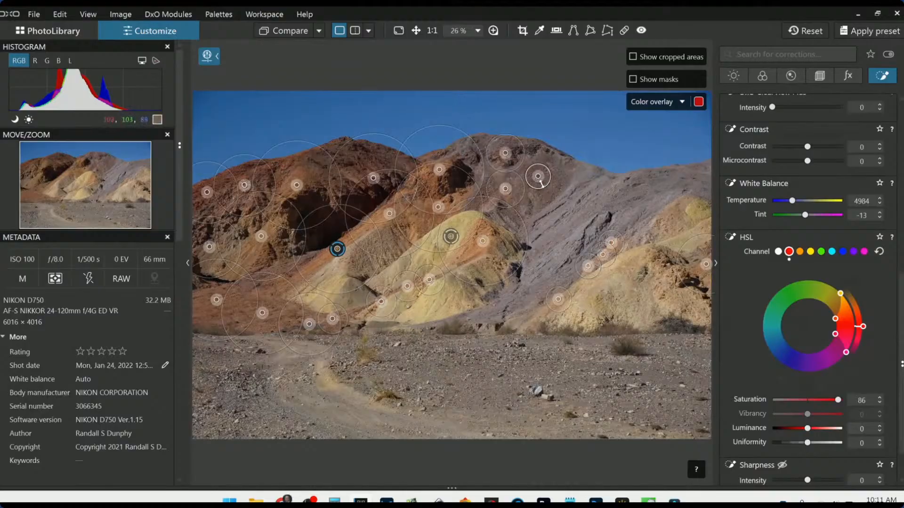
drag(544, 187, 547, 214)
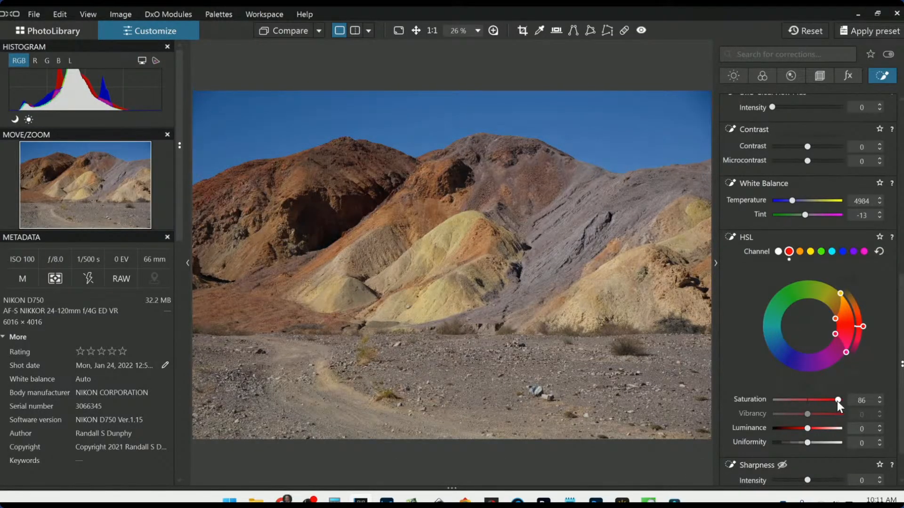
drag(837, 401, 874, 411)
scroll(680, 371, down, 1)
click(679, 372)
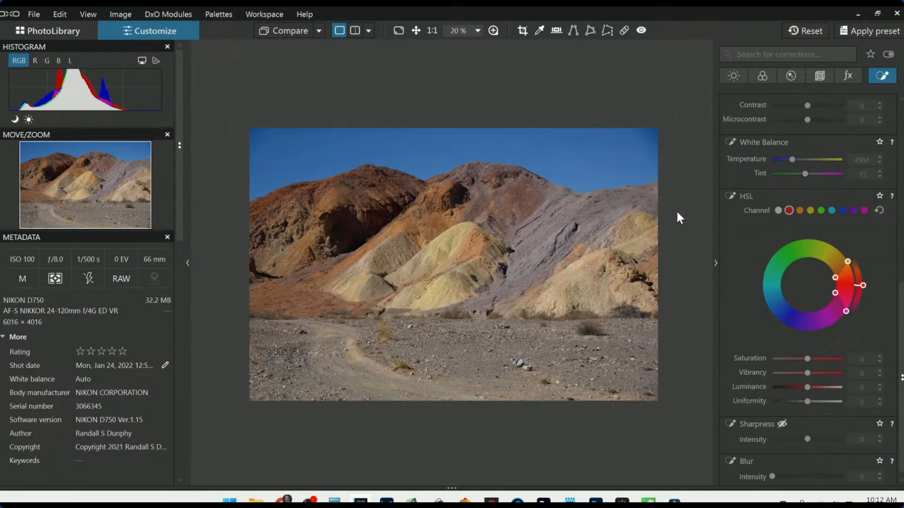
Create a new control point mask on the upper purple-gray slope with chroma selectivity 70 and luma selectivity 55
scroll(791, 311, up, 10)
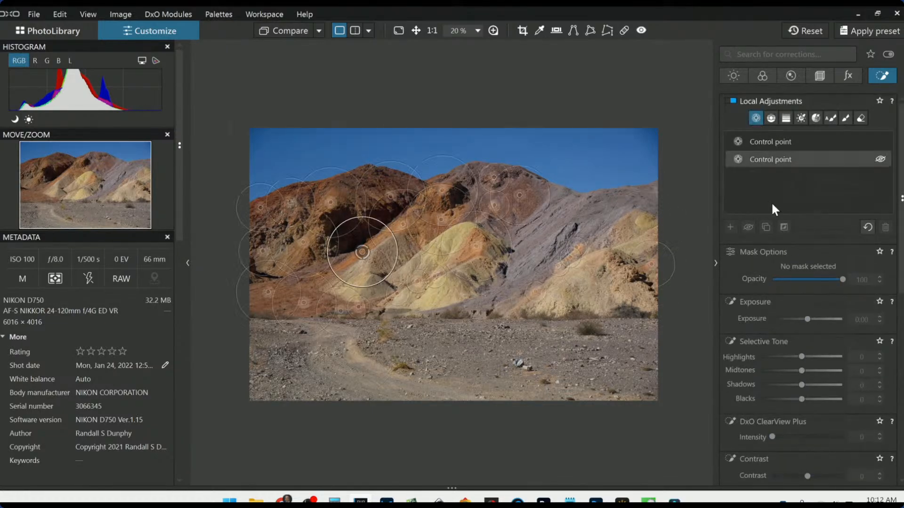
click(730, 227)
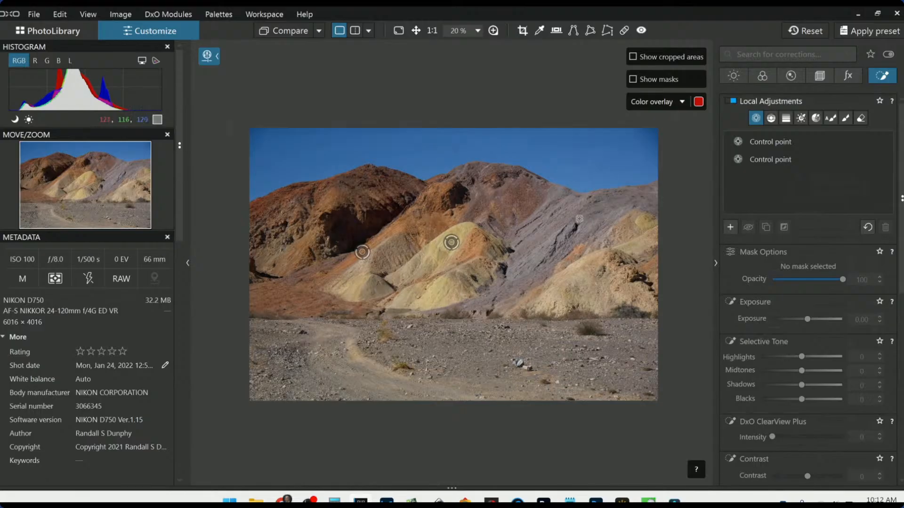
click(569, 203)
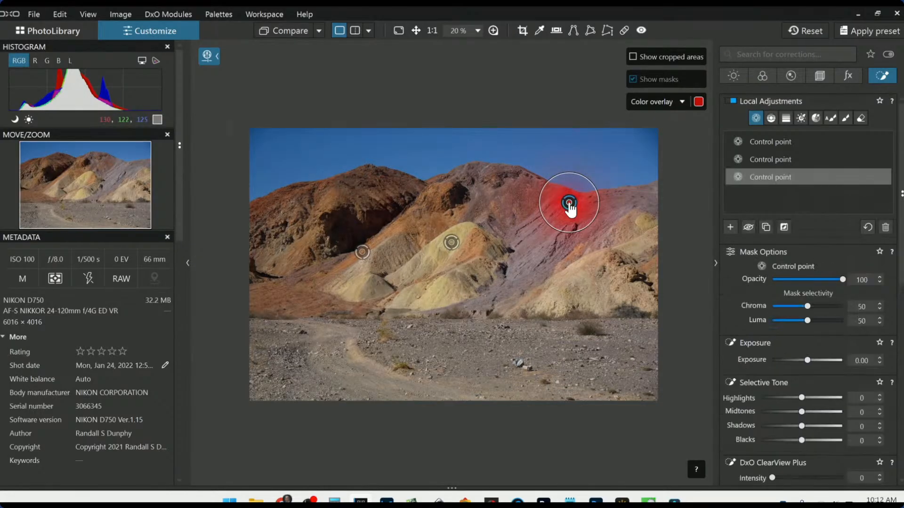
mouse_move(808, 320)
mouse_down()
mouse_move(810, 306)
mouse_move(821, 306)
mouse_up()
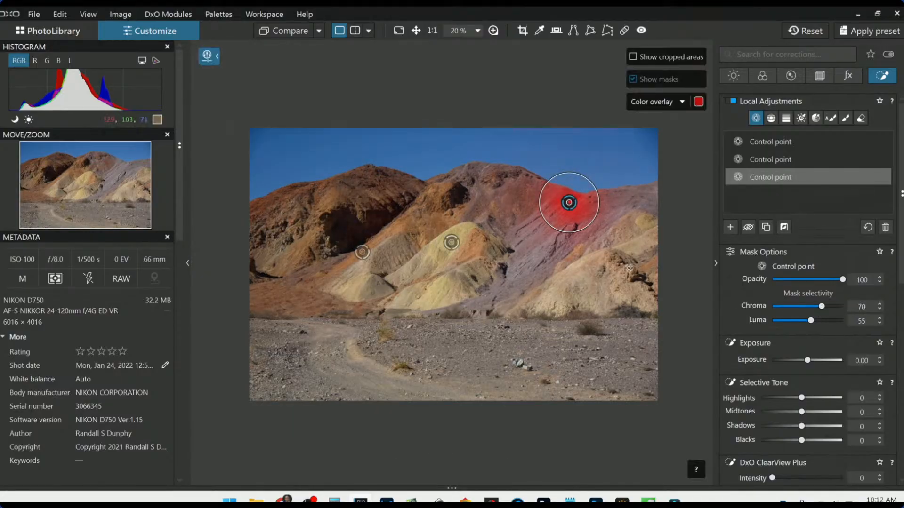
Add three control points to the purple-gray mask in a line down the slope to its foot
click(540, 227)
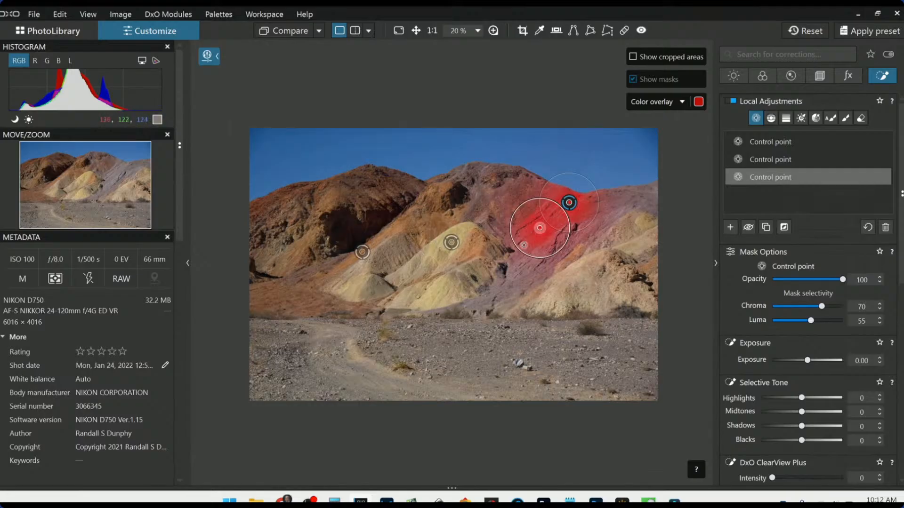
click(518, 264)
click(494, 296)
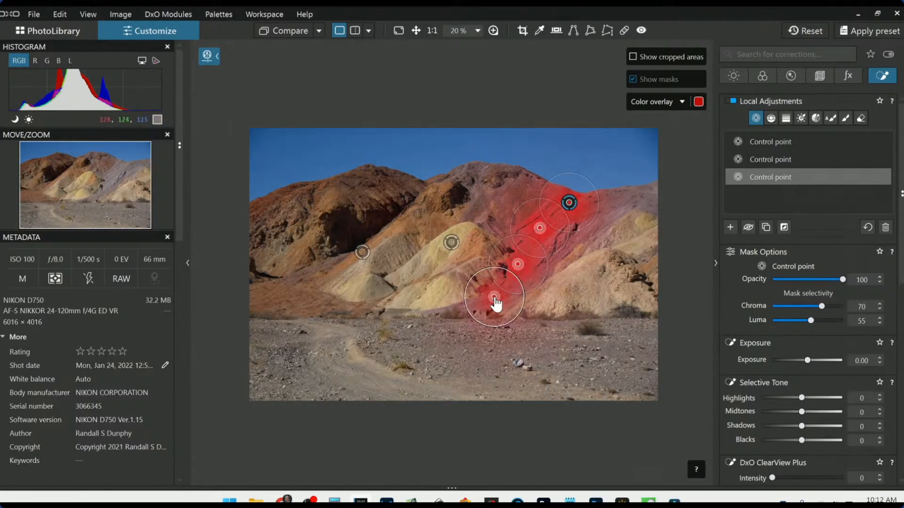
Add purple-gray mask control points on the right slope, along the ridge to the image edge, and on the central mountain's upper slope
click(586, 235)
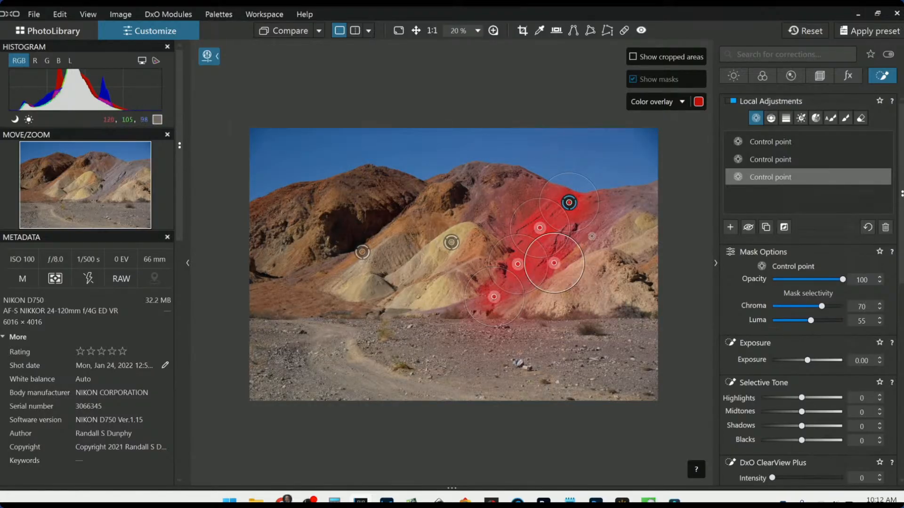
click(619, 204)
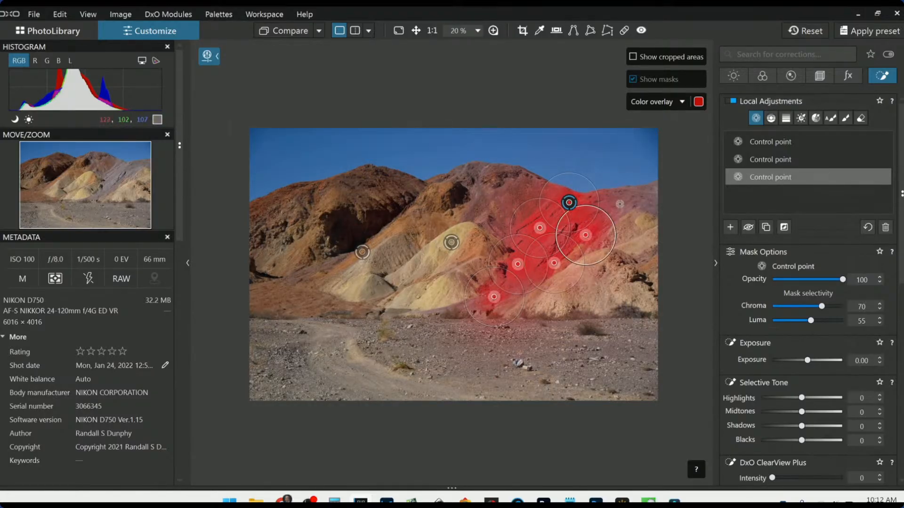
click(654, 196)
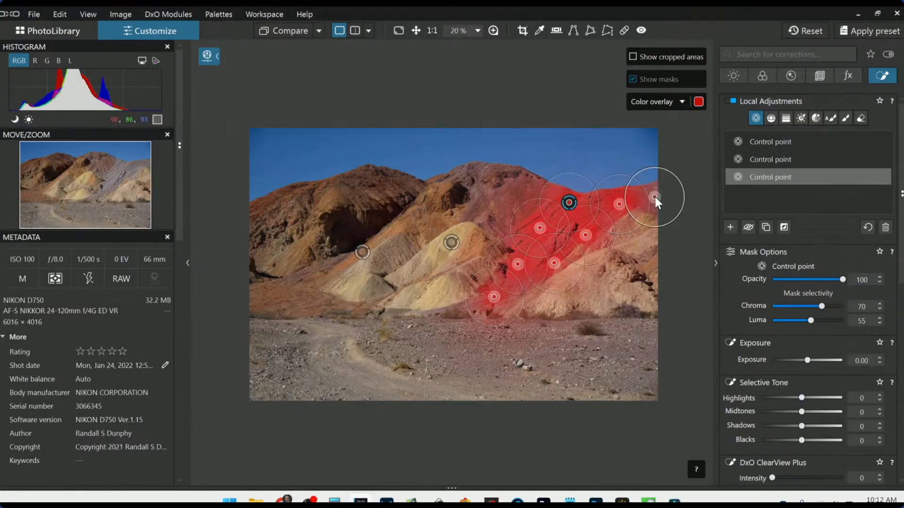
click(478, 201)
click(519, 190)
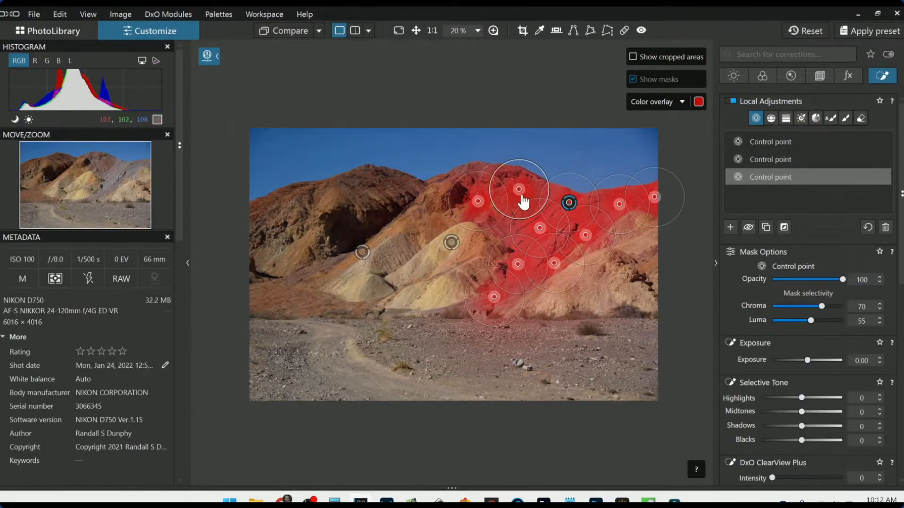
drag(519, 189, 542, 184)
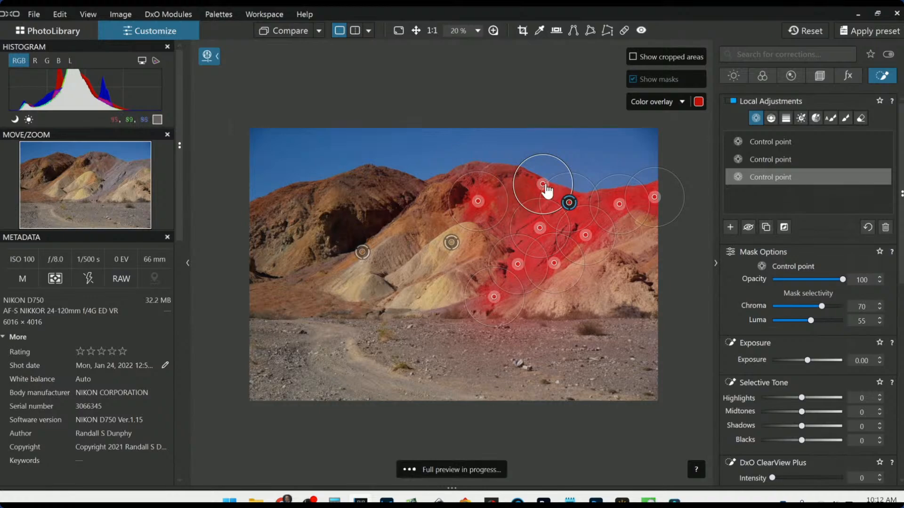
key(Delete)
Compare with the original, add a reduced control point on the central mountain's right shoulder, and shrink the circle of the one on its upper slope
click(294, 32)
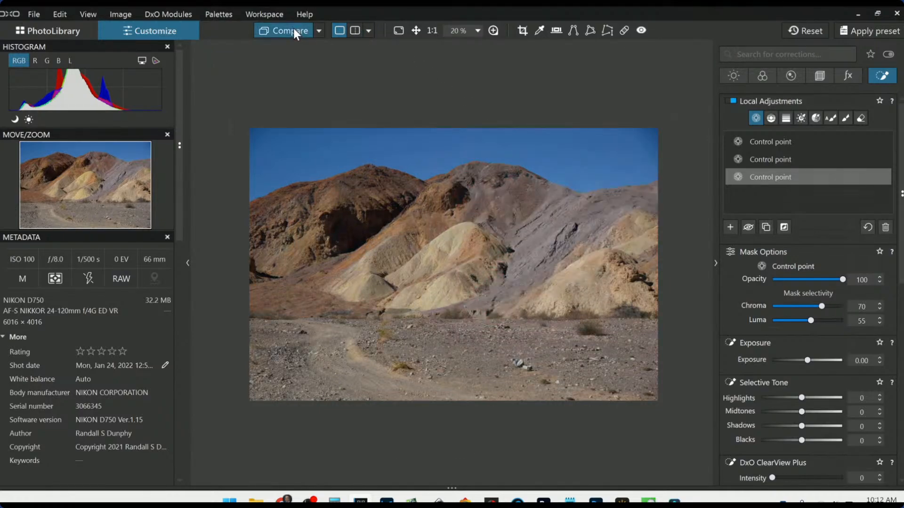
click(294, 32)
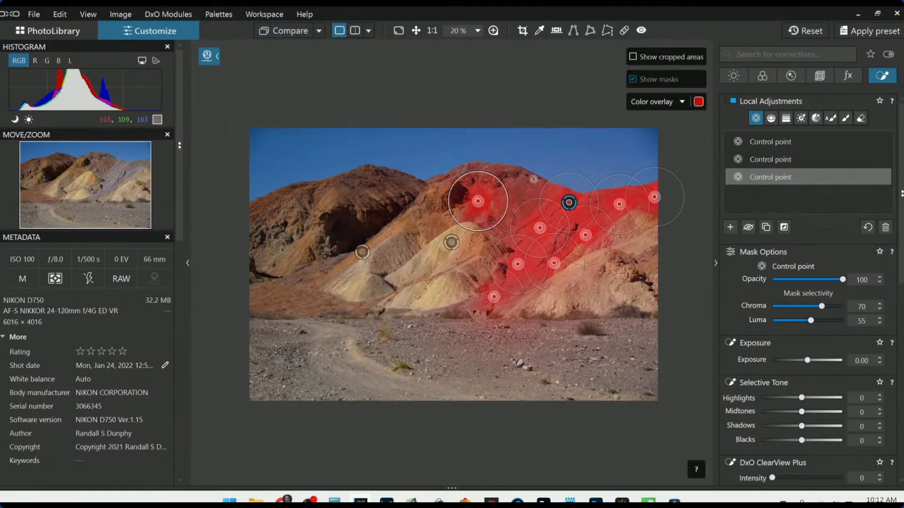
click(537, 184)
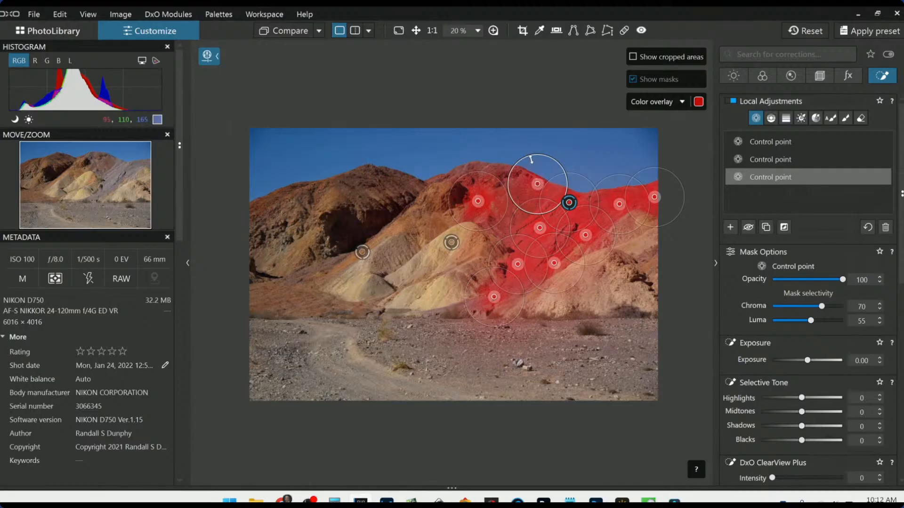
drag(530, 157, 537, 167)
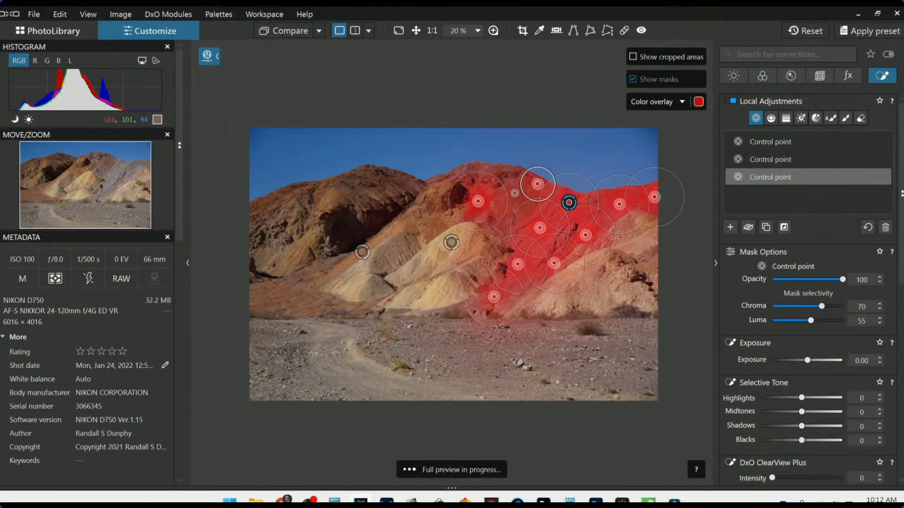
drag(507, 196, 500, 197)
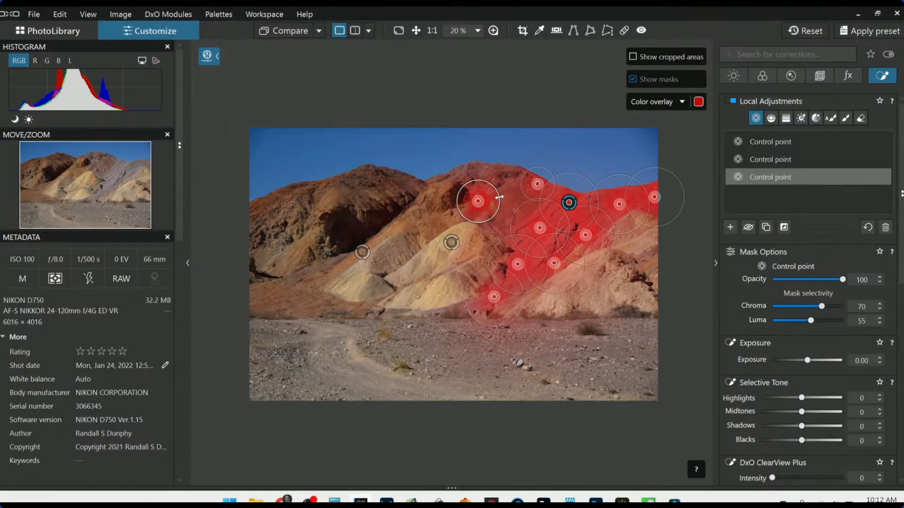
Add small purple-gray mask control points on the left mountain's reddish foot and along the base of the yellow hills
click(295, 275)
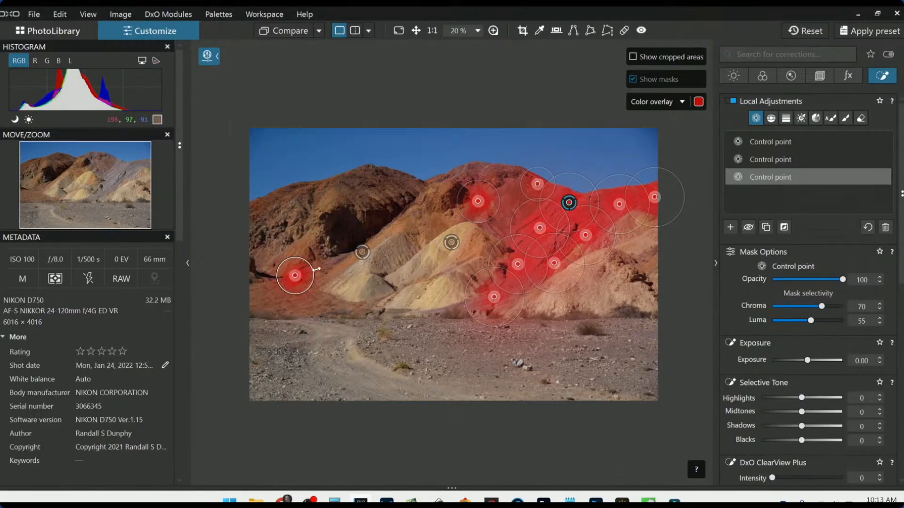
click(317, 269)
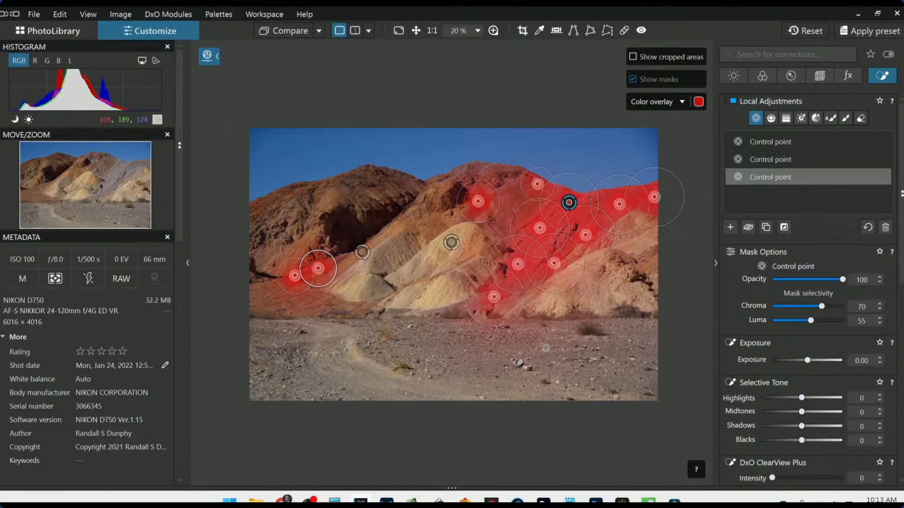
click(431, 312)
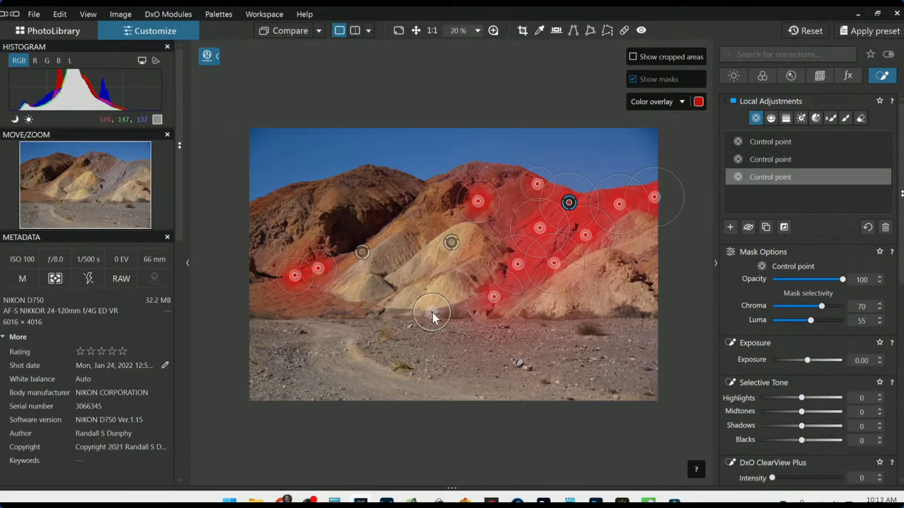
click(473, 307)
click(394, 314)
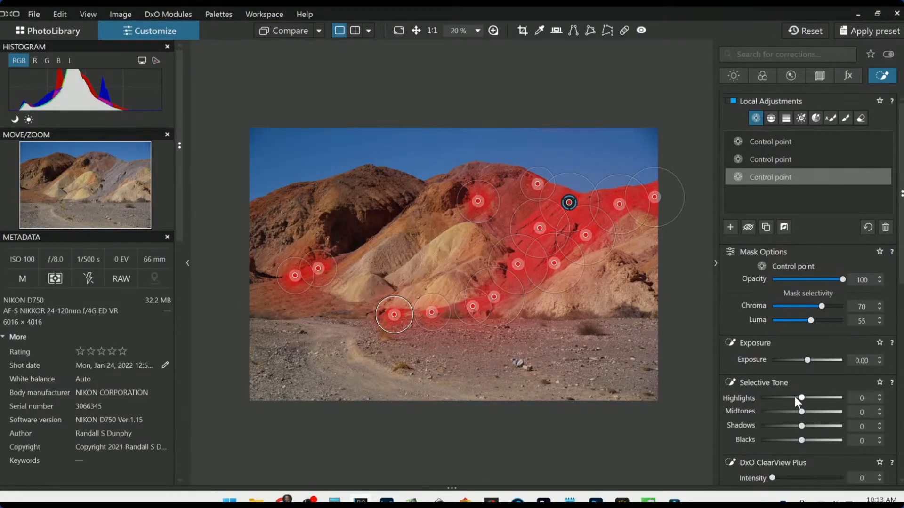
In the mask's HSL settings, extend the blue channel's range toward purple and set its saturation to 100
scroll(805, 398, down, 6)
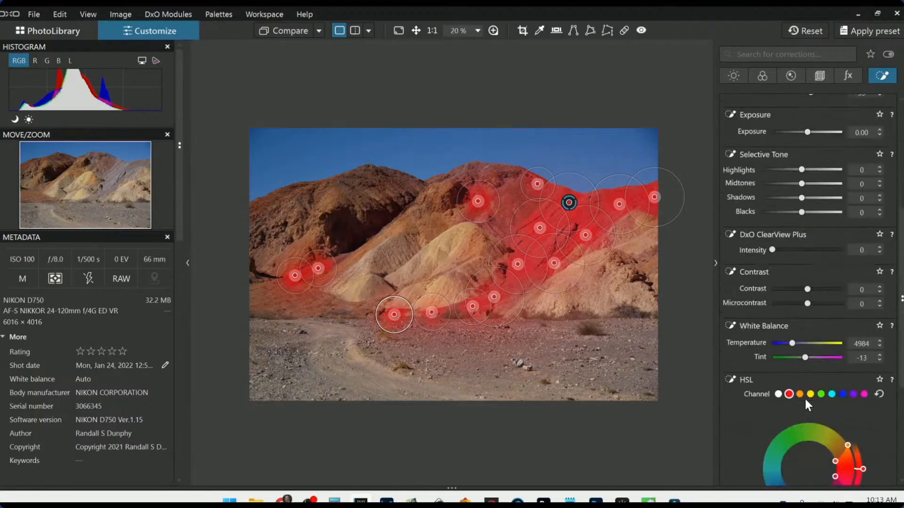
scroll(805, 400, down, 1)
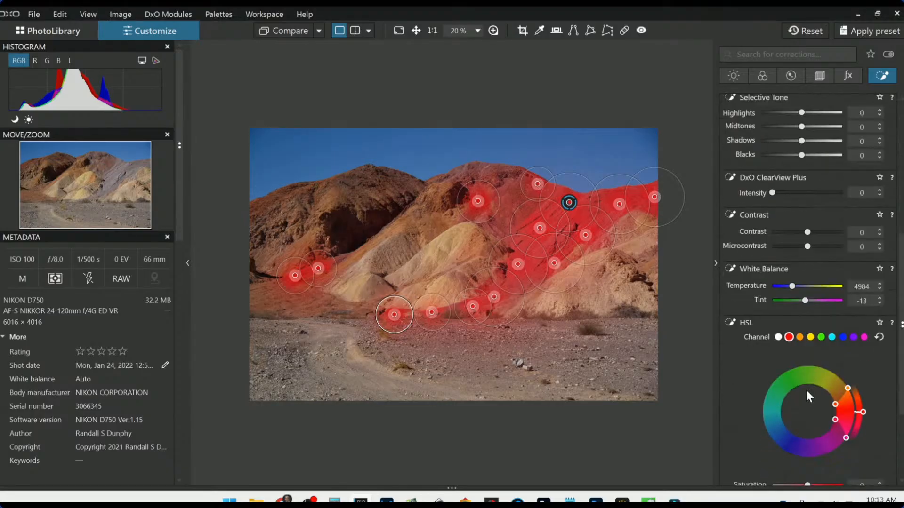
click(843, 337)
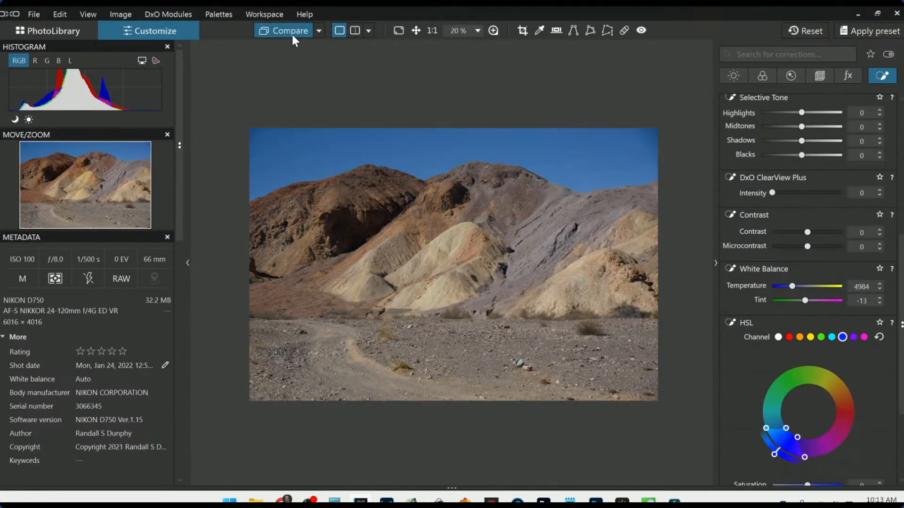
drag(805, 462, 826, 456)
scroll(744, 398, down, 2)
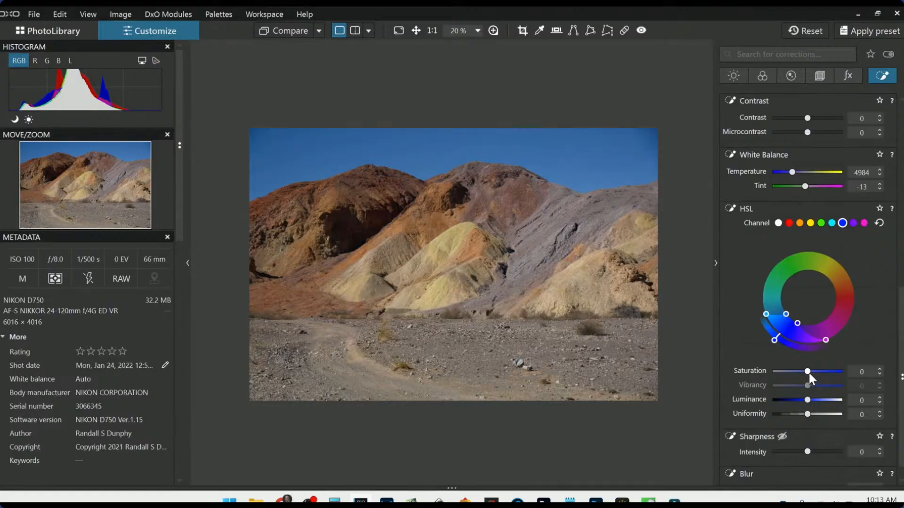
drag(808, 373, 827, 373)
drag(806, 369, 843, 374)
Sample the purple-gray slope's color with the picker of the global HSL blue channel
click(756, 80)
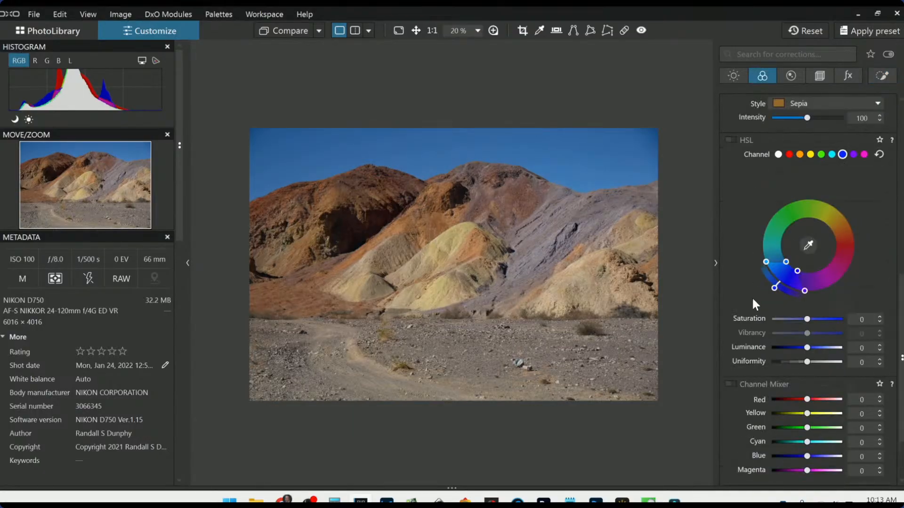
click(809, 245)
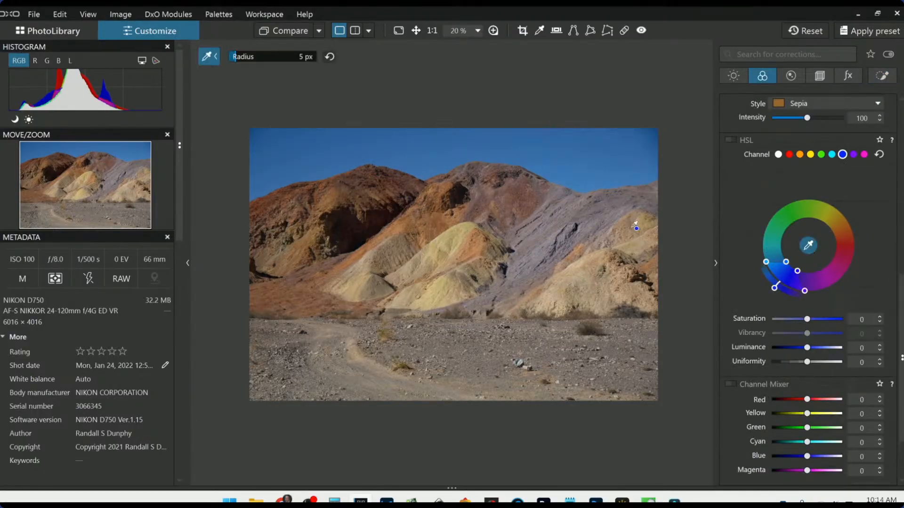
click(553, 250)
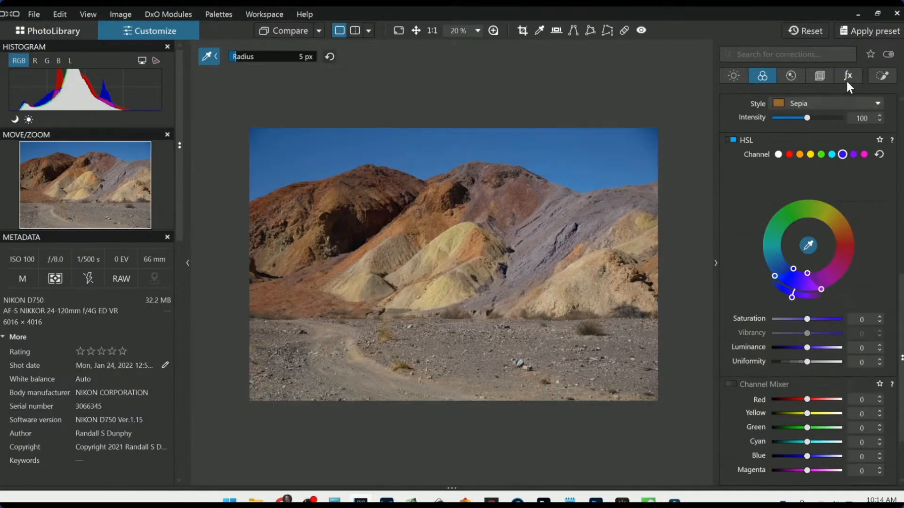
In the purple-gray mask, shift the blue channel's hue range toward purple, narrow its blue end and raise its luminance
click(871, 79)
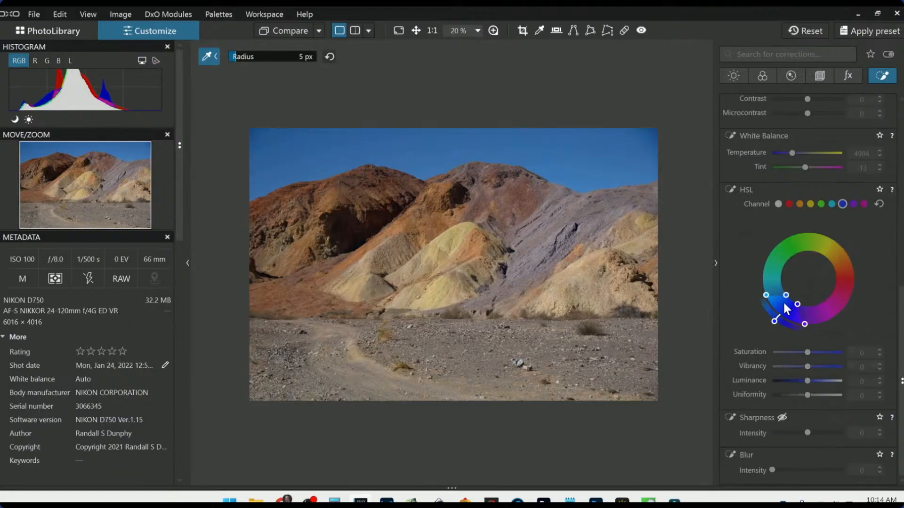
scroll(766, 151, up, 8)
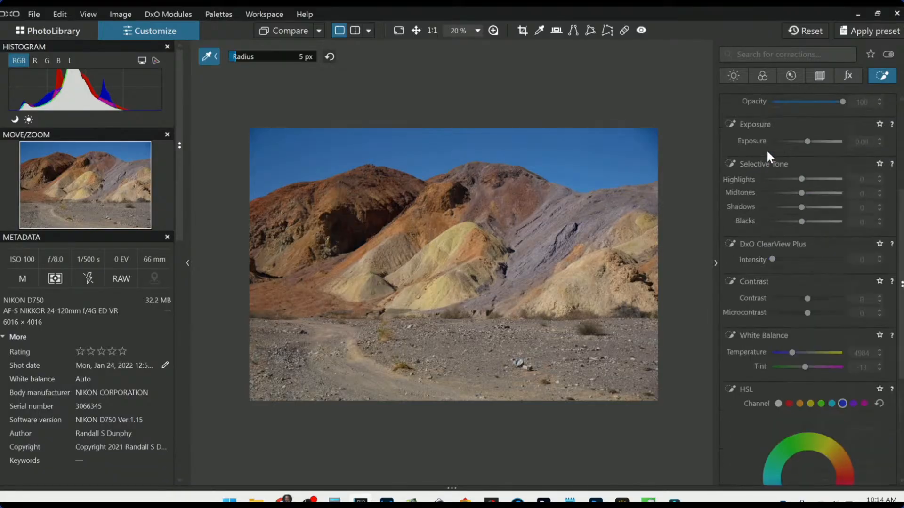
click(765, 167)
scroll(773, 308, down, 12)
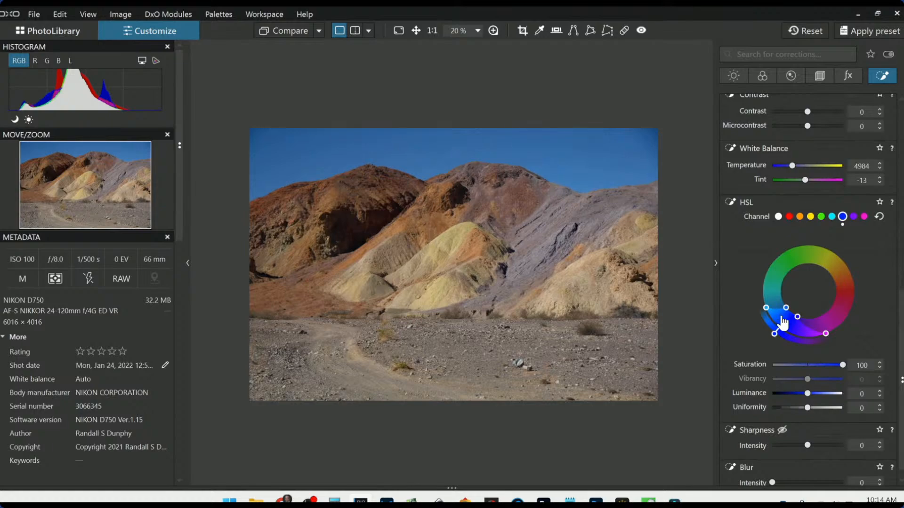
mouse_move(783, 324)
mouse_down()
mouse_move(838, 329)
mouse_move(819, 339)
mouse_move(768, 321)
mouse_move(820, 345)
mouse_move(795, 330)
mouse_up()
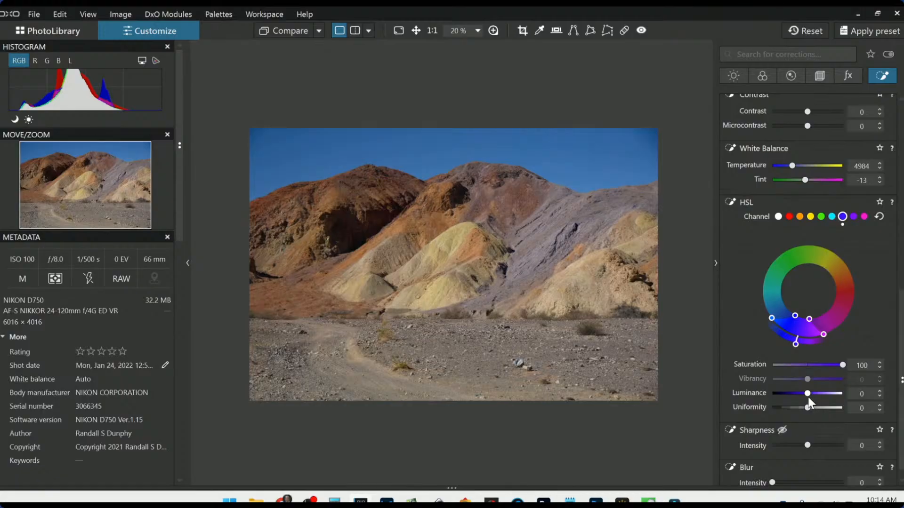
drag(807, 394, 832, 408)
drag(772, 319, 779, 327)
Set the purple-gray mask's DxO ClearView Plus intensity to 38 and microcontrast to 48
scroll(769, 236, up, 3)
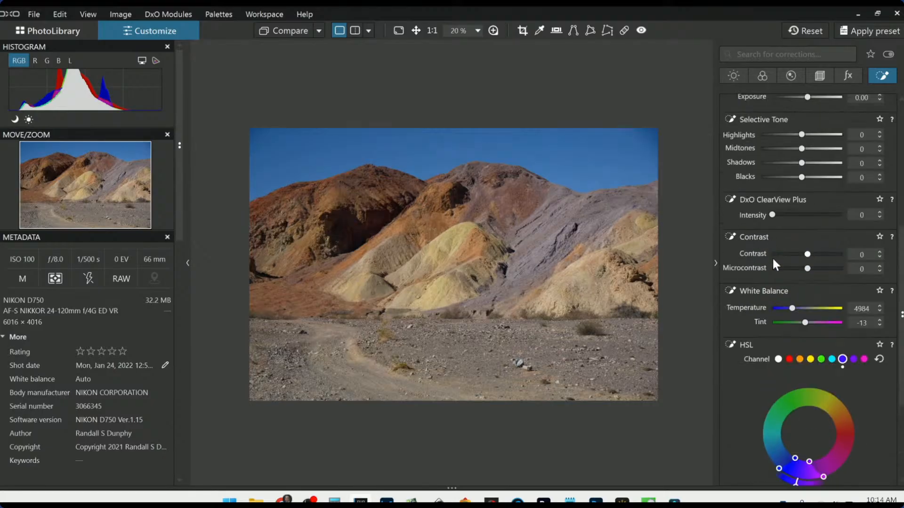
drag(773, 216, 791, 218)
drag(789, 214, 798, 214)
drag(809, 269, 824, 272)
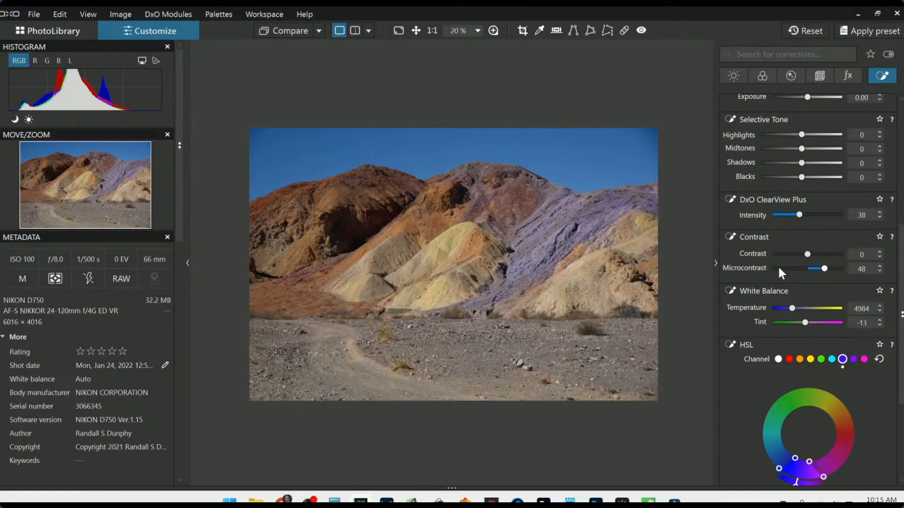
key(l)
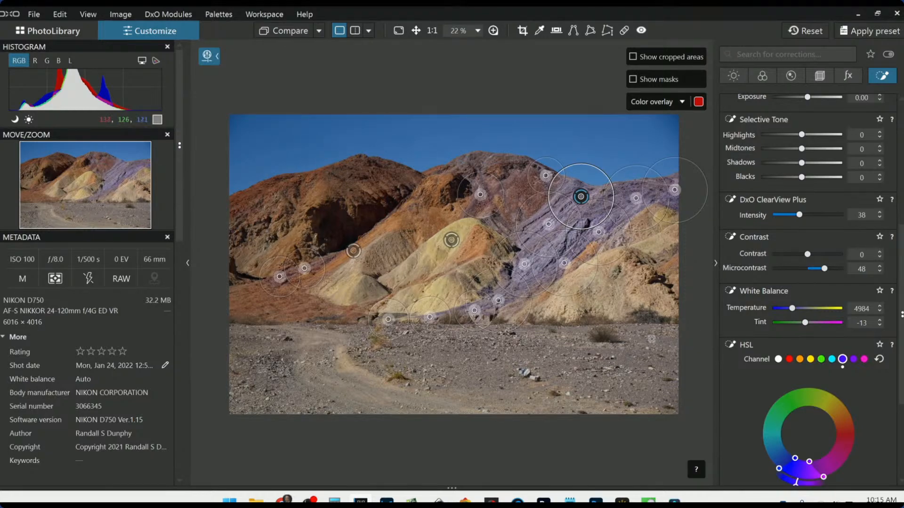
key(l)
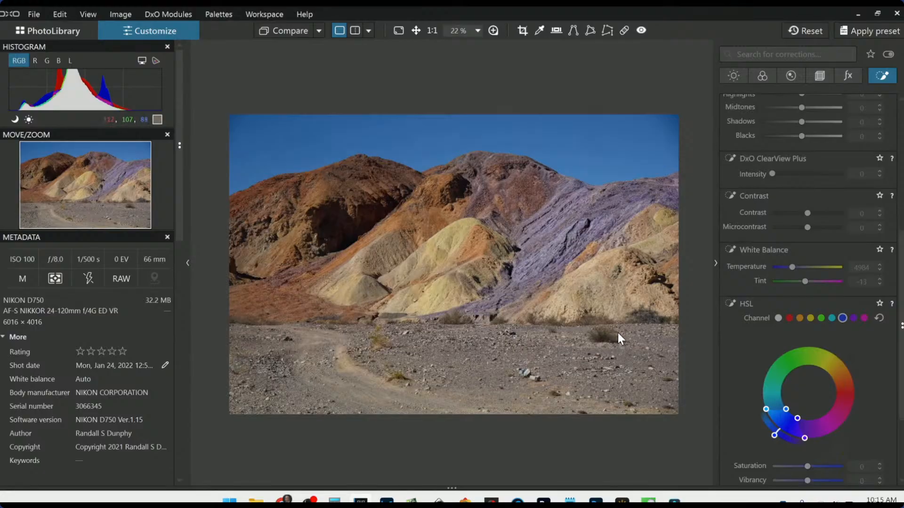
Create a new control point mask on the right foreground bush and add points to the other bushes along the hill base and path
scroll(782, 189, up, 6)
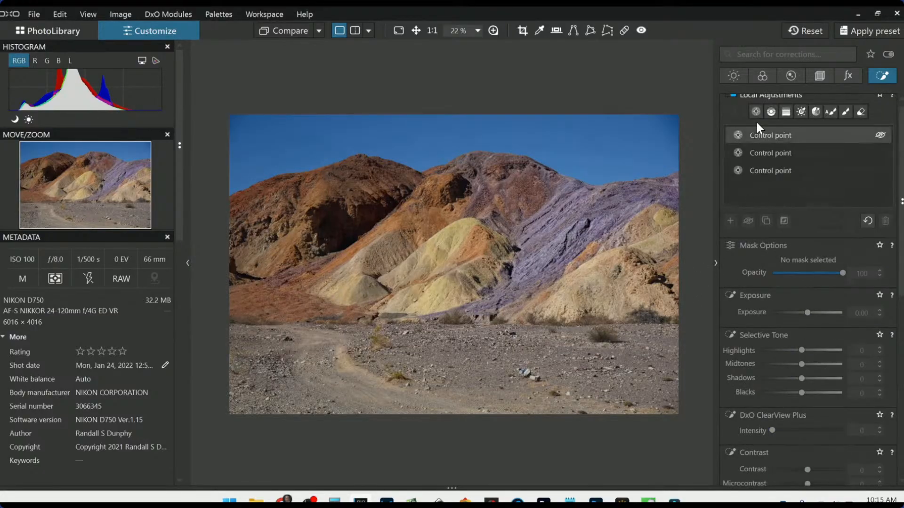
click(731, 220)
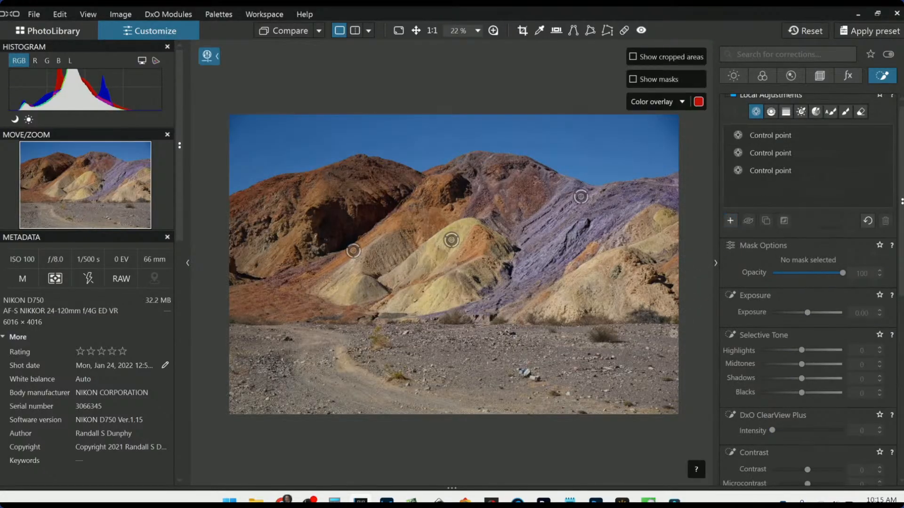
click(602, 339)
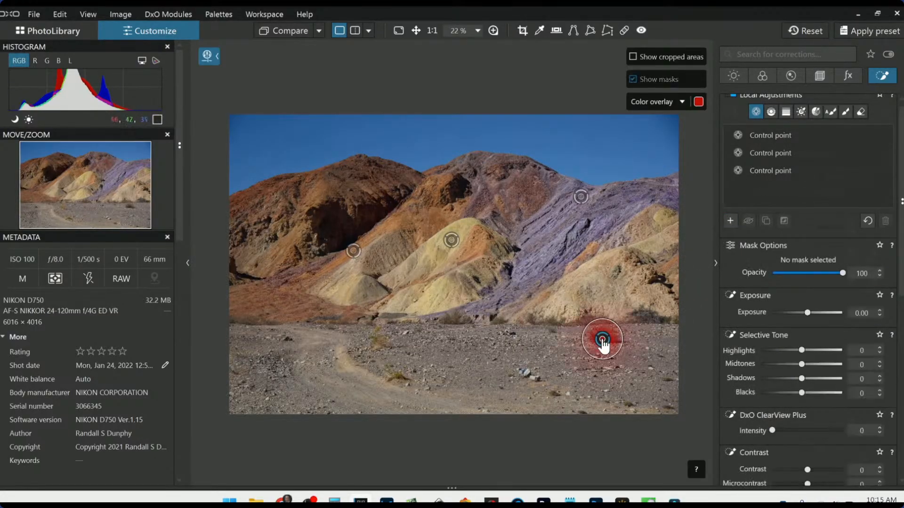
click(453, 322)
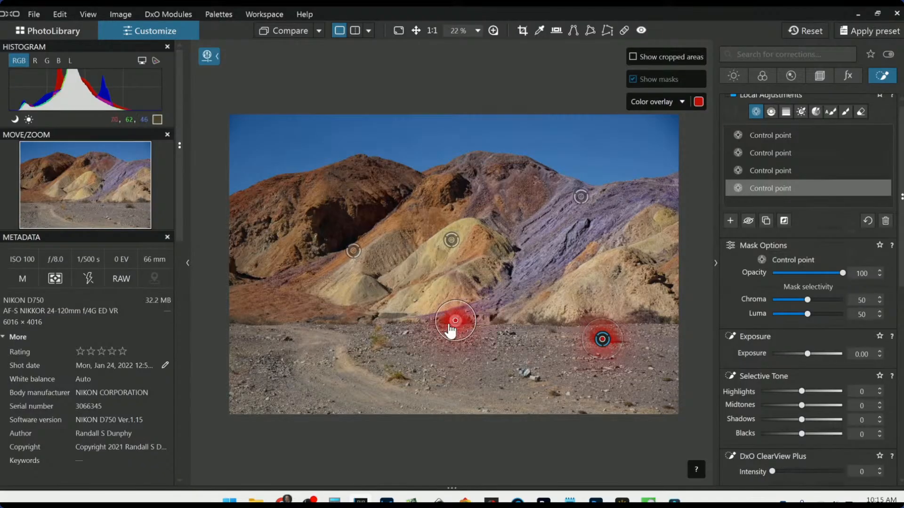
click(378, 345)
click(395, 377)
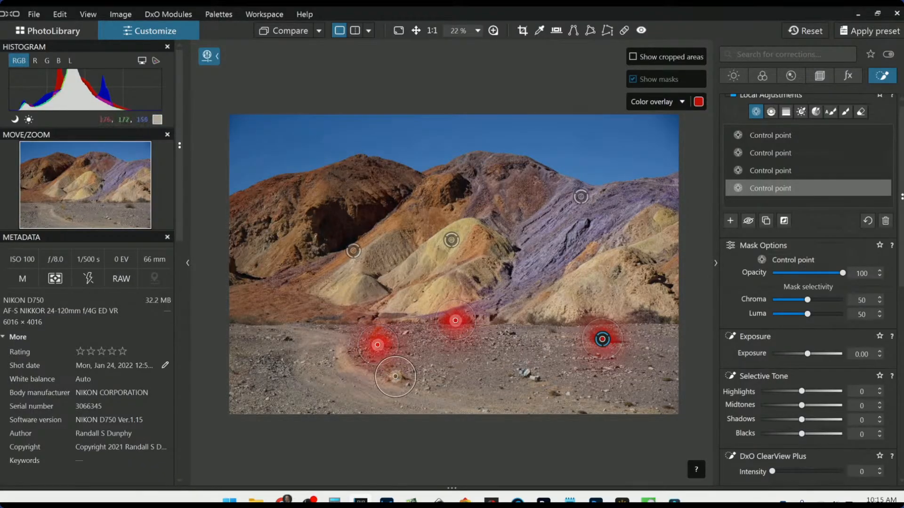
click(584, 321)
click(651, 321)
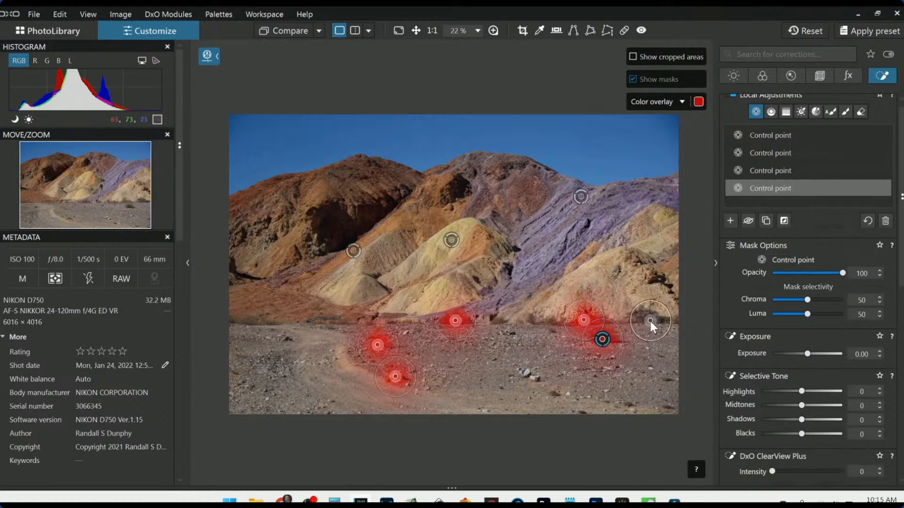
Add control points to the bush mask on the remaining bushes along the hill base, including the one at the far left edge
click(556, 321)
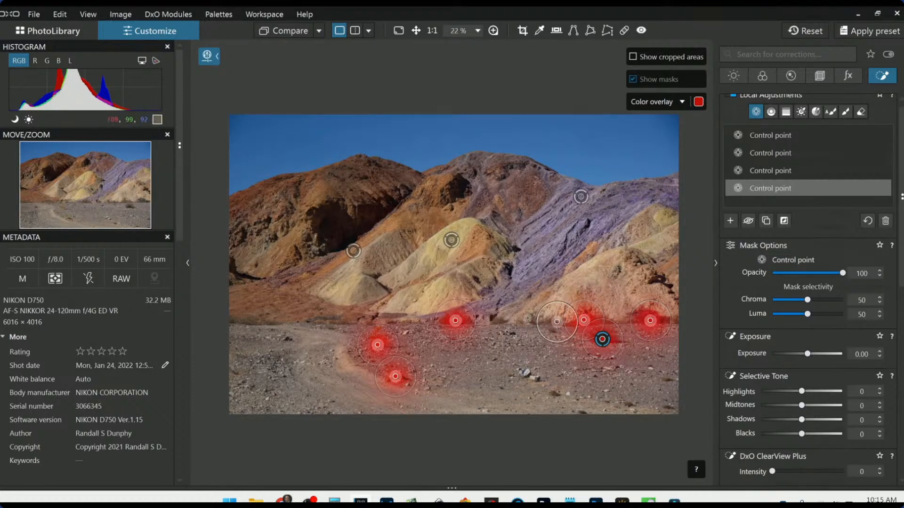
click(531, 319)
click(497, 321)
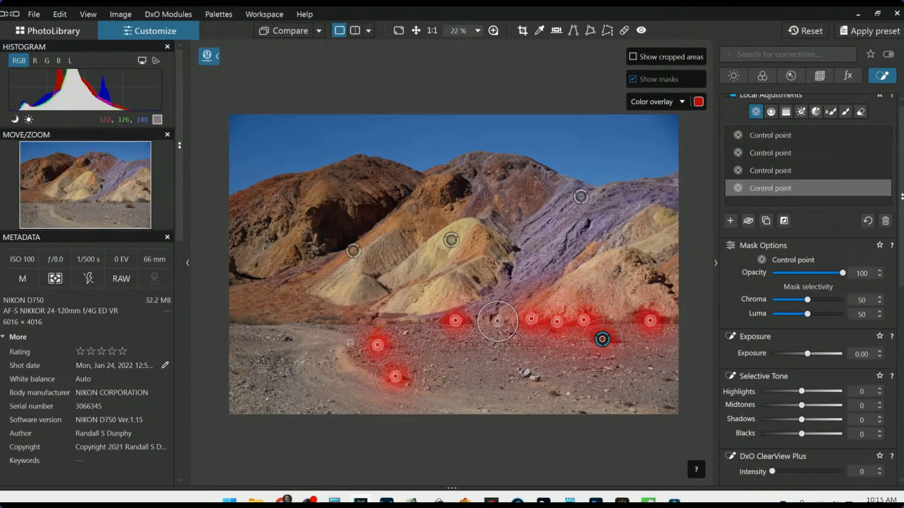
click(248, 323)
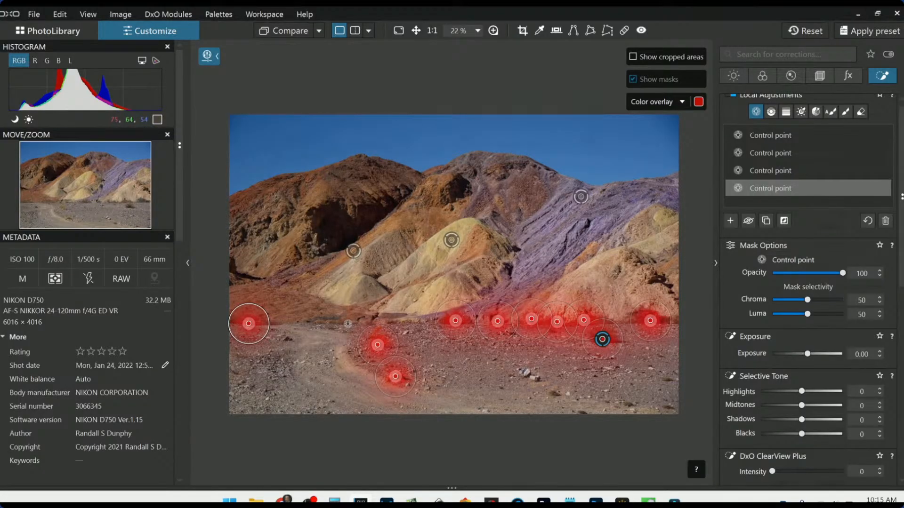
Add small control points to the bush mask on the leftover plants beside the path, in the lower right foreground and at the right edge
scroll(347, 324, up, 3)
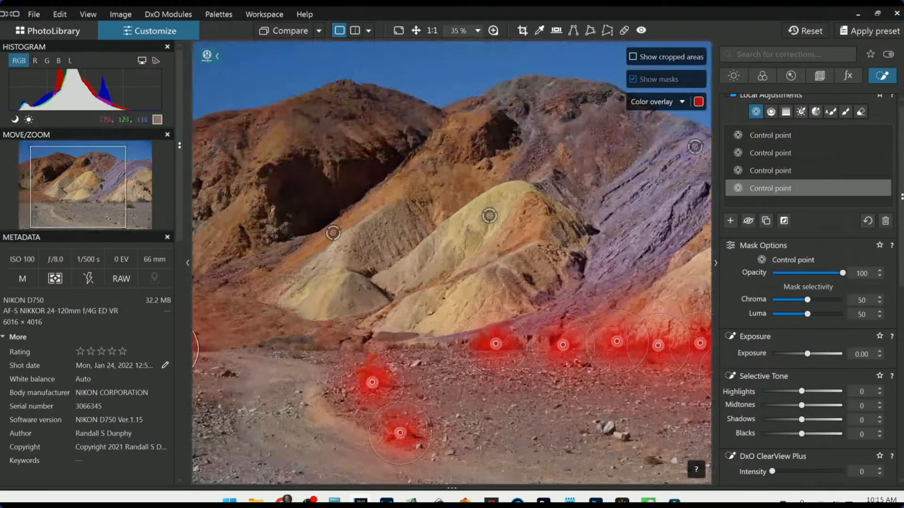
click(439, 359)
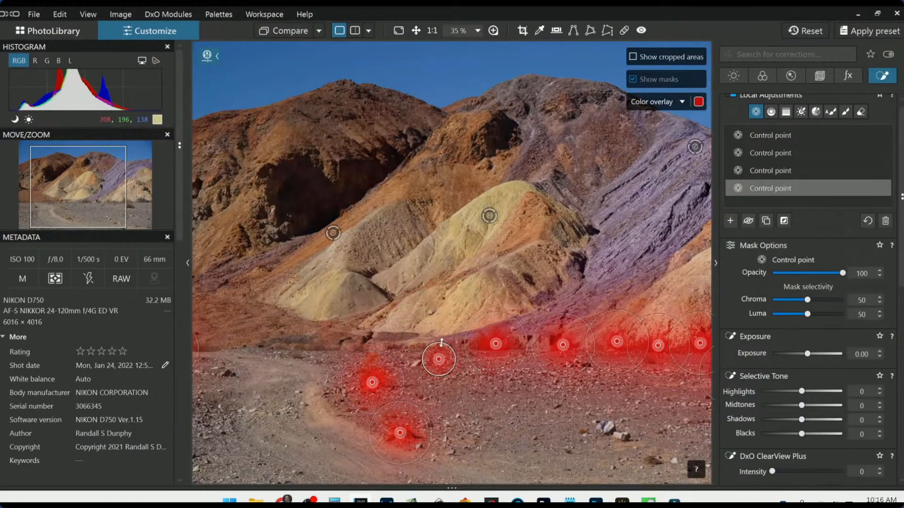
click(297, 357)
key(ctrl+0)
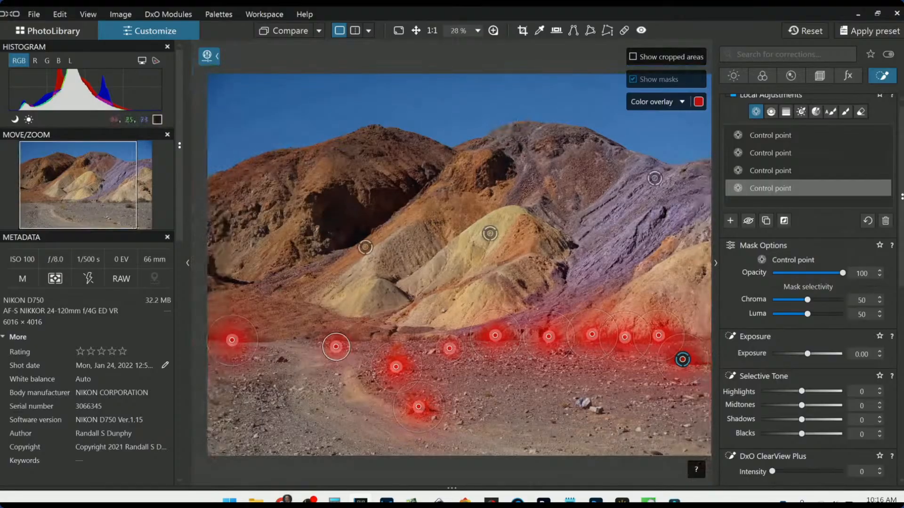
click(619, 428)
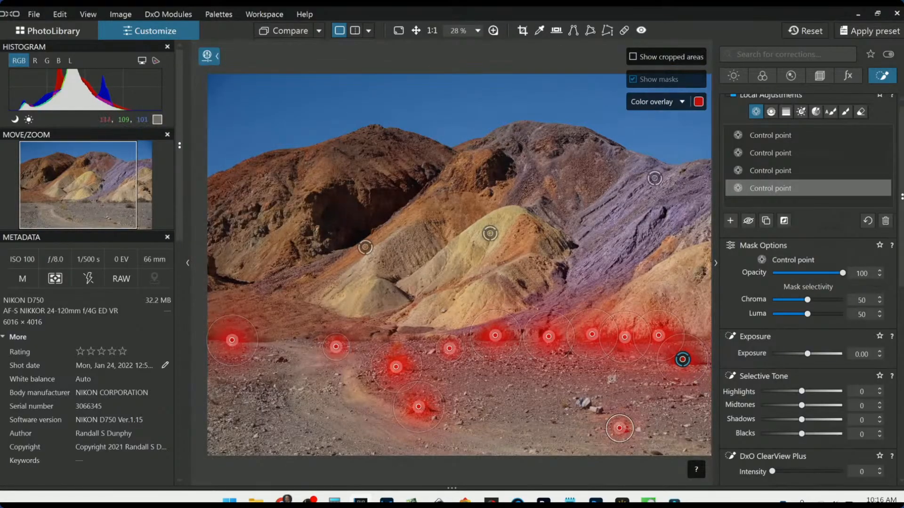
scroll(561, 384, down, 1)
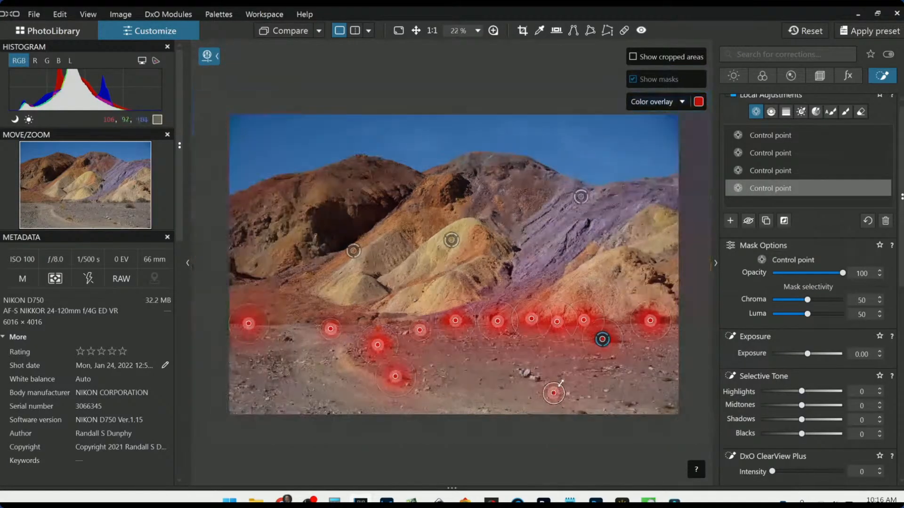
click(664, 321)
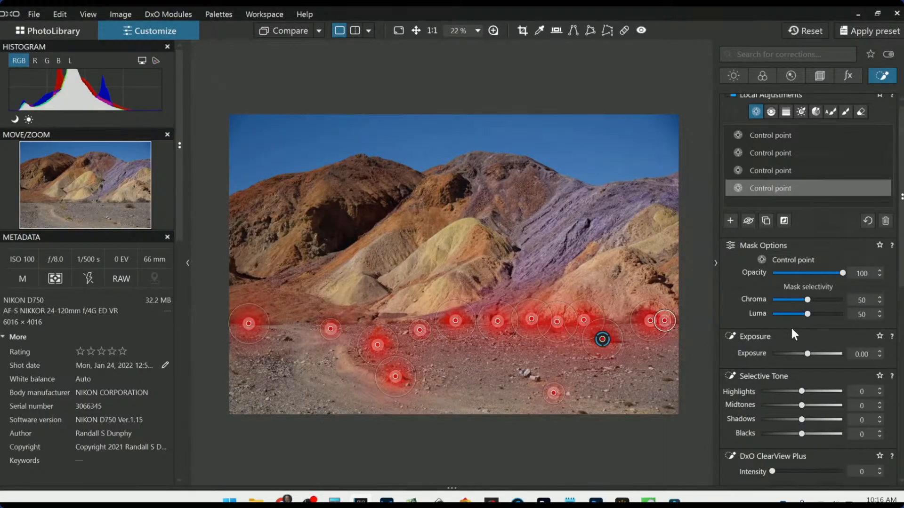
Set the bush mask's luma selectivity to 60, exposure to -0.57, highlights to 70, midtones to 12 and DxO ClearView Plus intensity to 43
scroll(806, 256, up, 1)
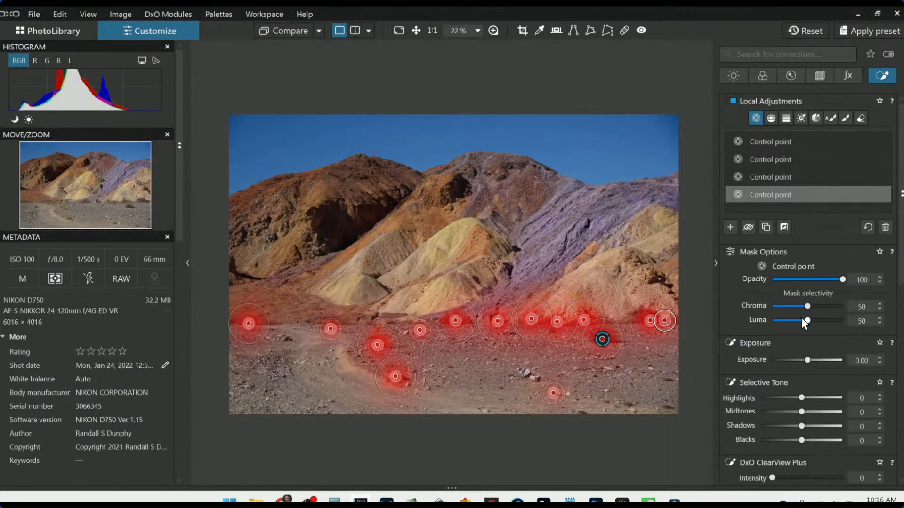
drag(806, 321, 810, 321)
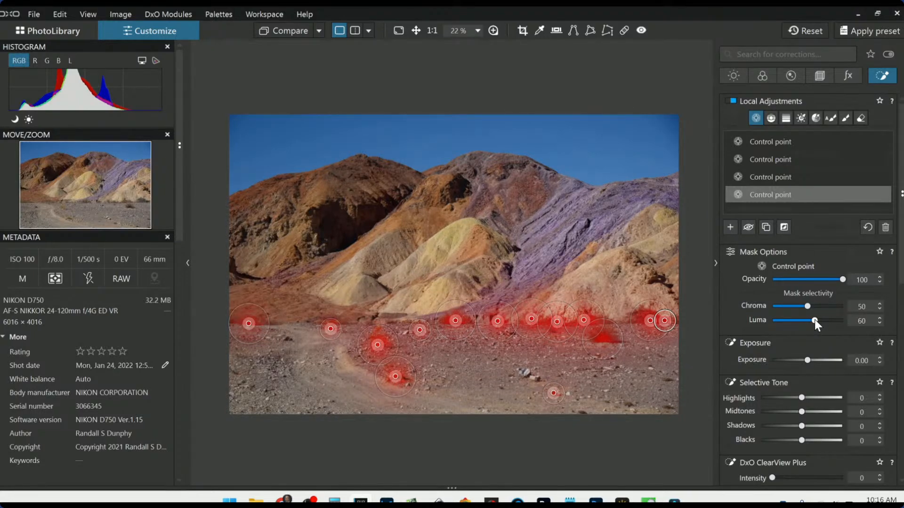
scroll(818, 412, down, 3)
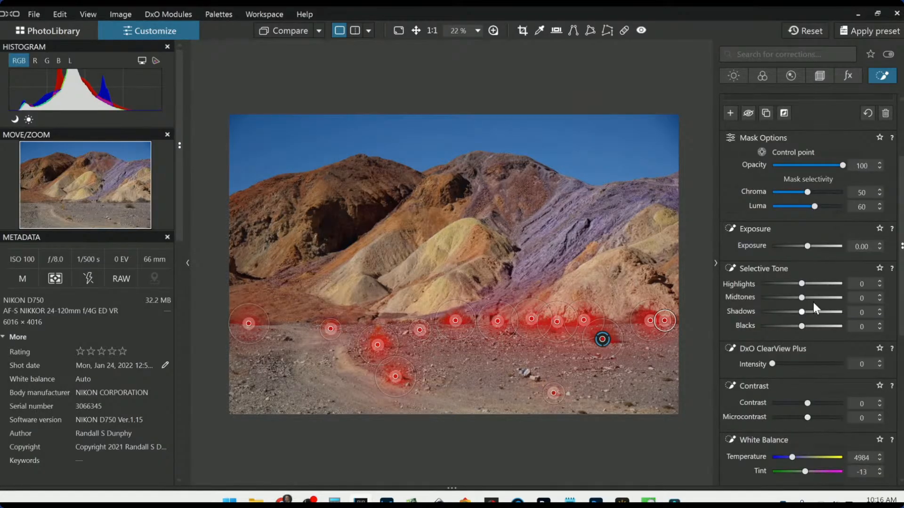
drag(806, 247, 801, 246)
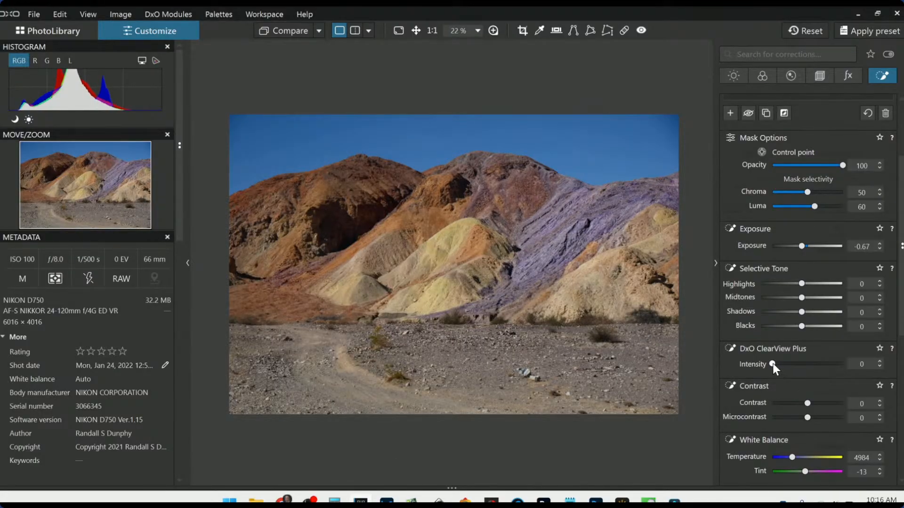
drag(773, 364, 803, 368)
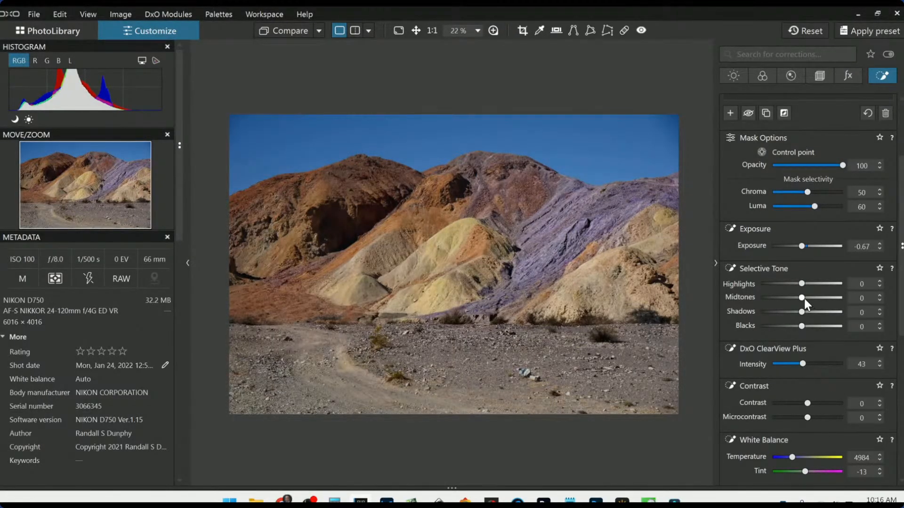
drag(803, 299, 830, 286)
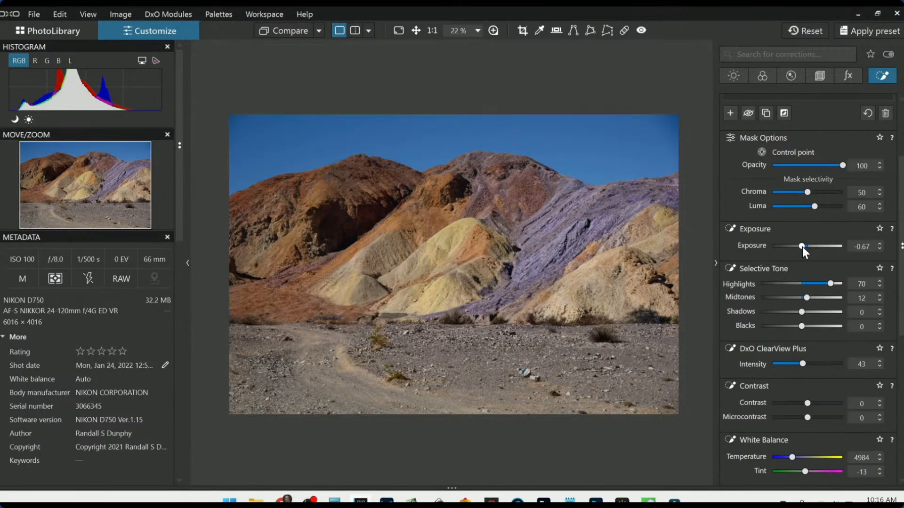
drag(802, 247, 802, 247)
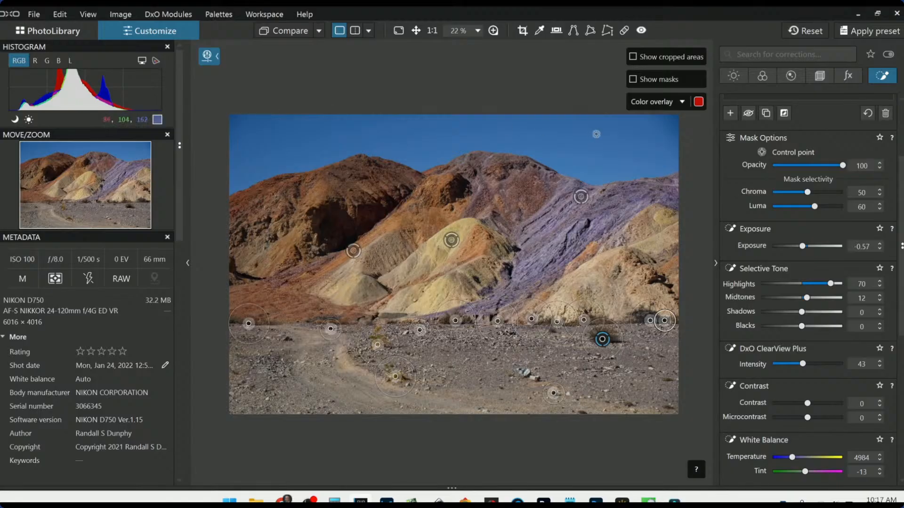
Set the global manual vignetting correction intensity to 25
click(787, 81)
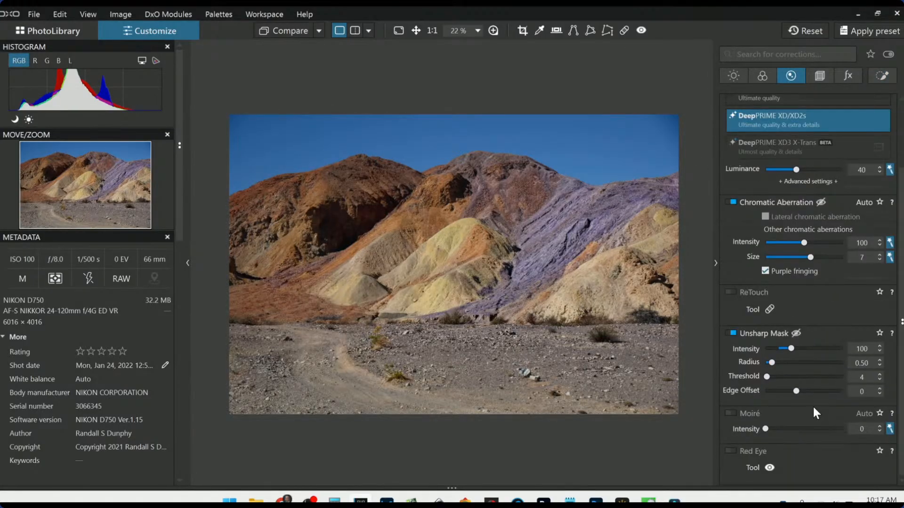
click(744, 78)
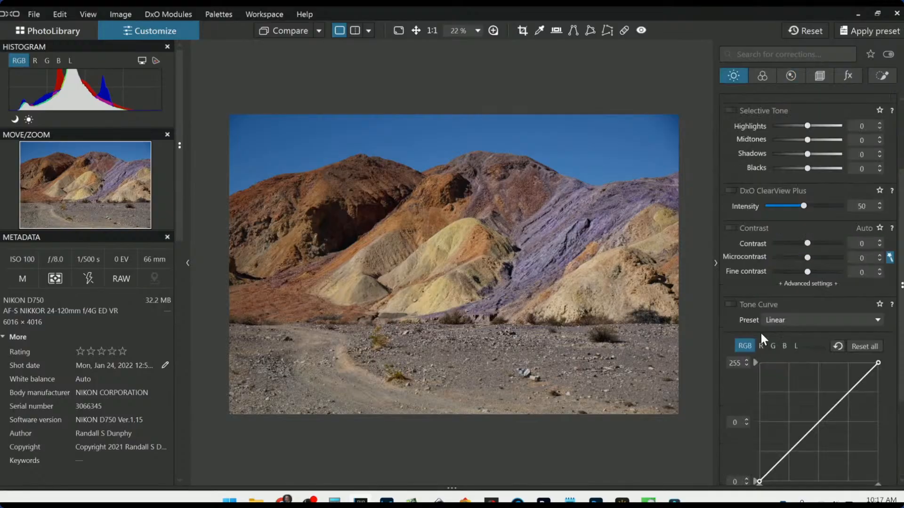
scroll(761, 333, down, 3)
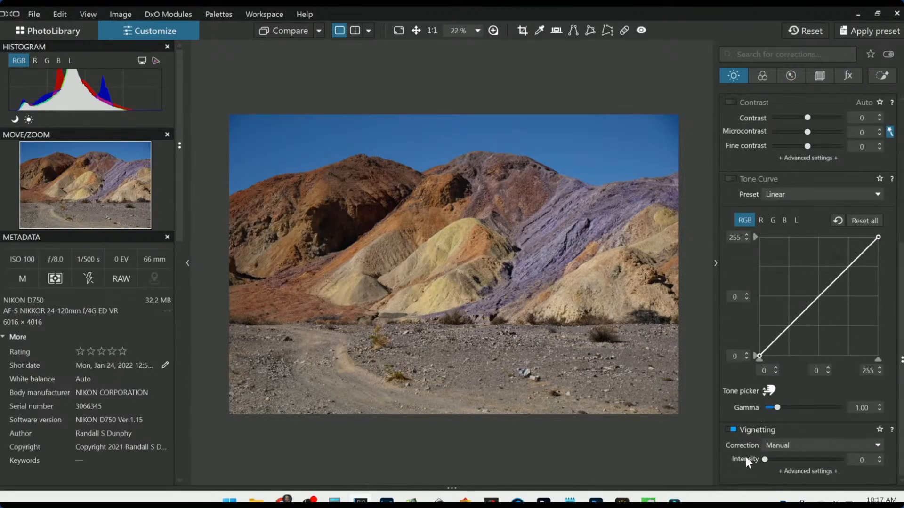
mouse_move(766, 461)
mouse_down()
mouse_move(796, 464)
mouse_move(782, 465)
mouse_up()
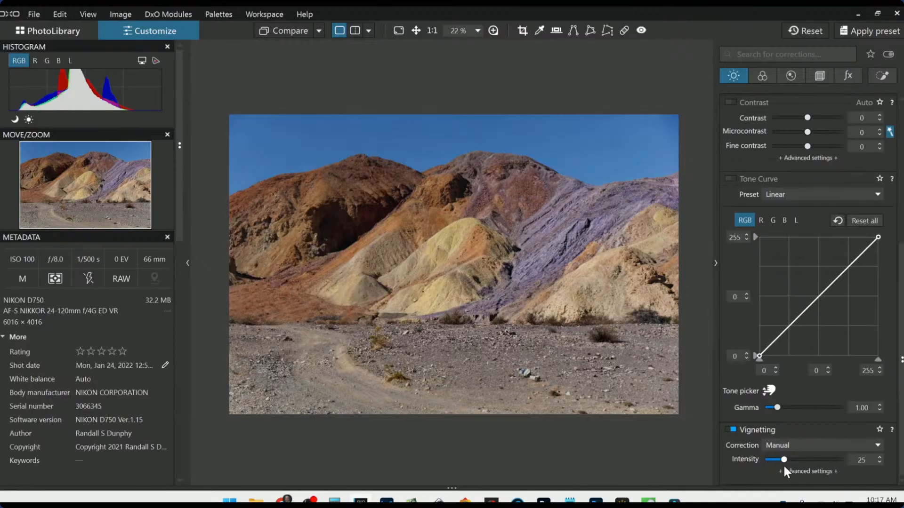
scroll(806, 190, up, 5)
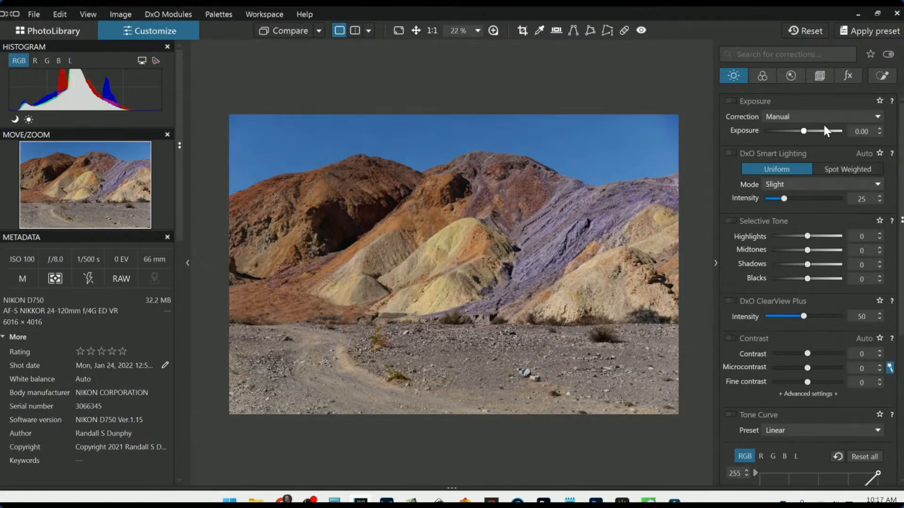
Create a new control line mask over the gravel foreground, fading out at the hill base, and set its exposure to 0.60
click(882, 76)
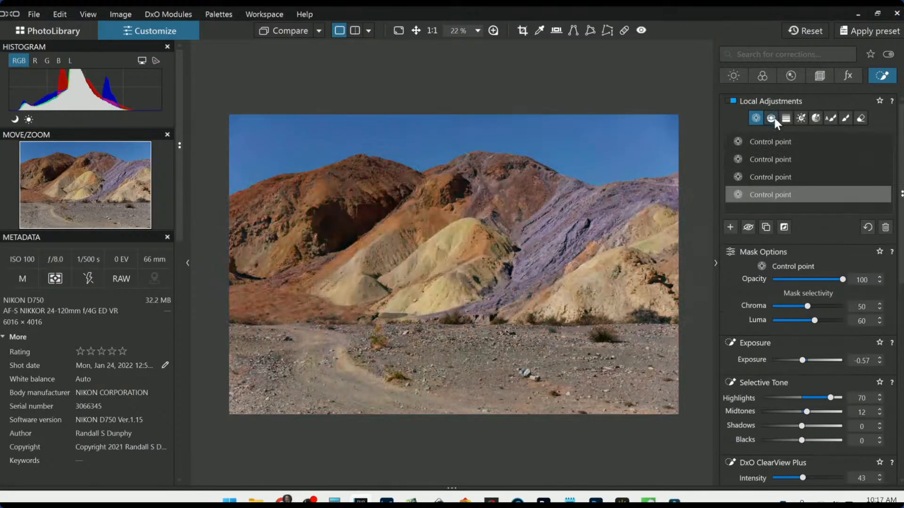
click(772, 117)
drag(481, 363, 482, 319)
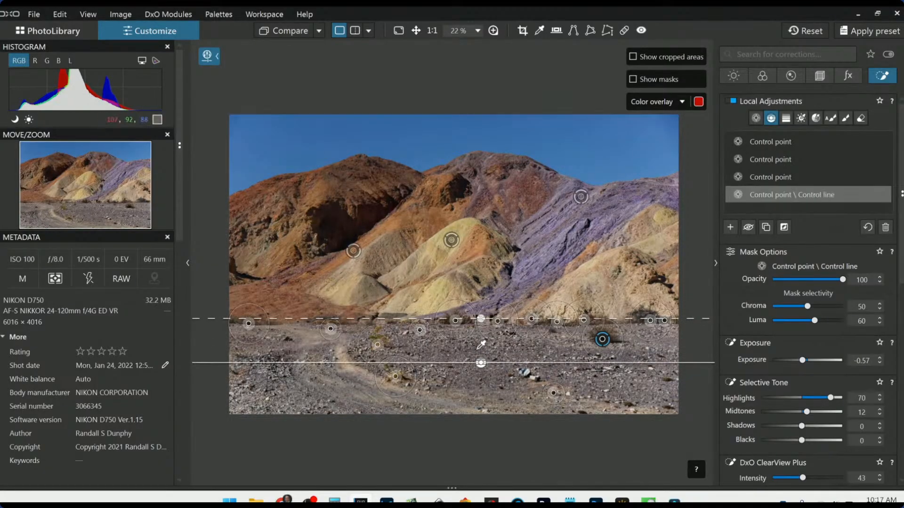
click(731, 228)
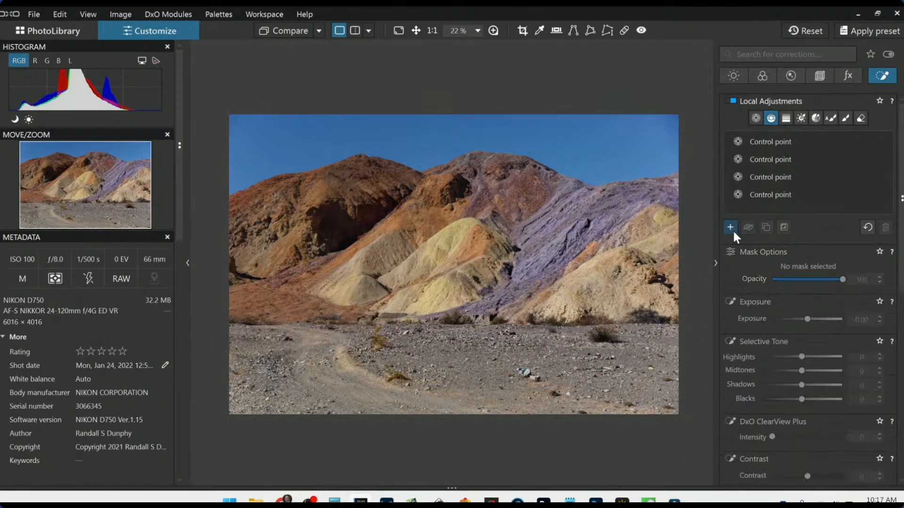
drag(487, 364, 489, 307)
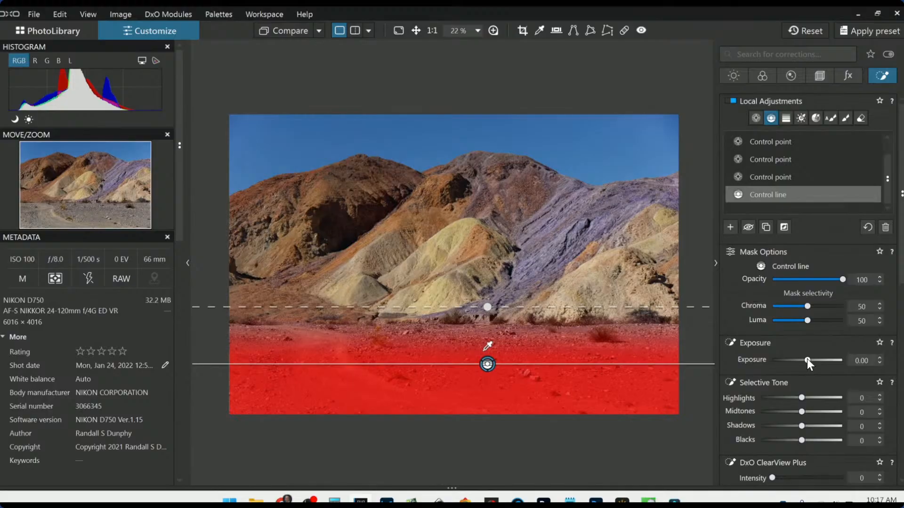
scroll(807, 359, up, 2)
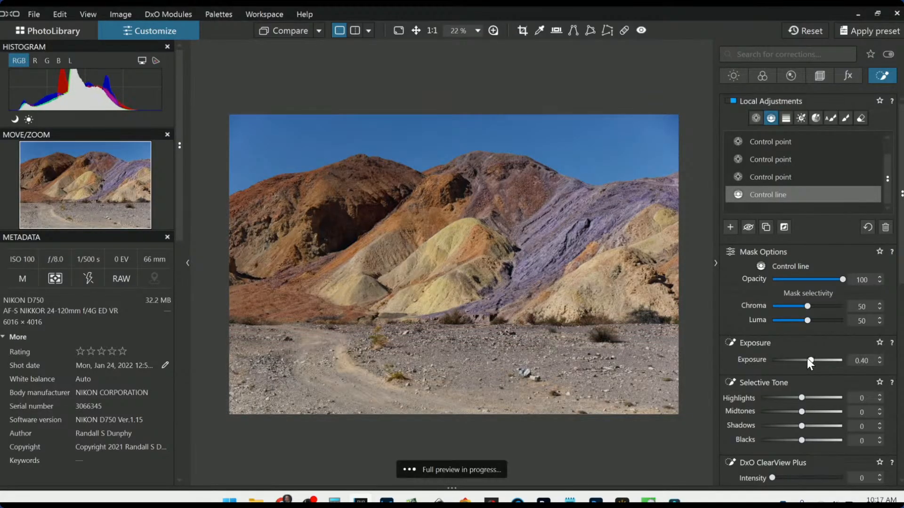
scroll(807, 359, up, 1)
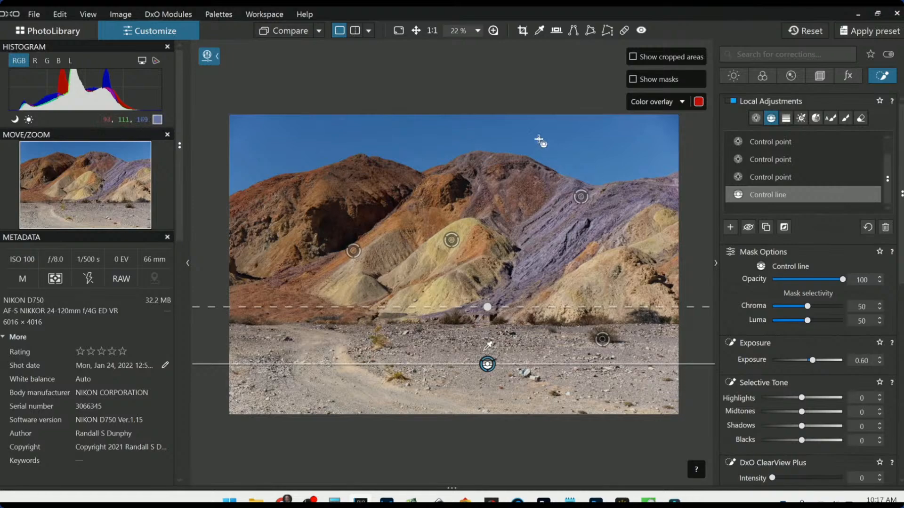
Add a second control line over the sky to the same mask and set its HSL blue channel saturation to -23
drag(489, 131, 493, 205)
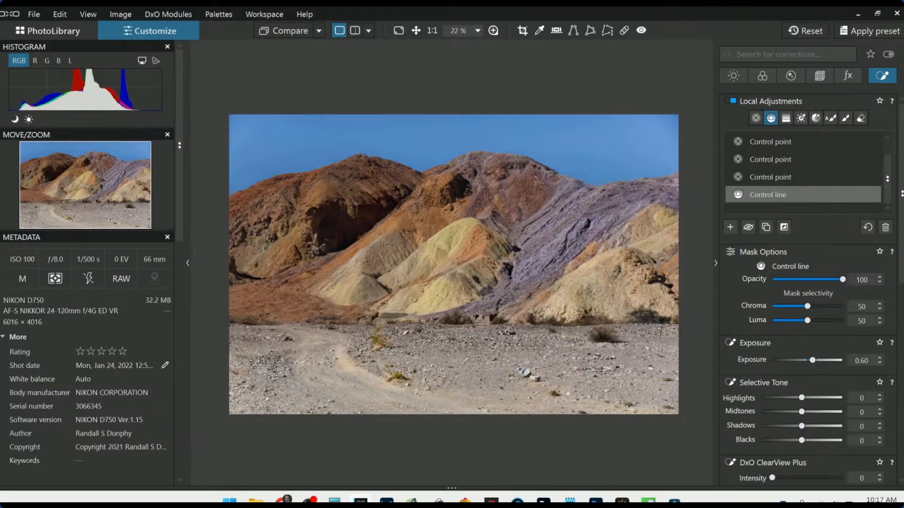
scroll(835, 366, down, 6)
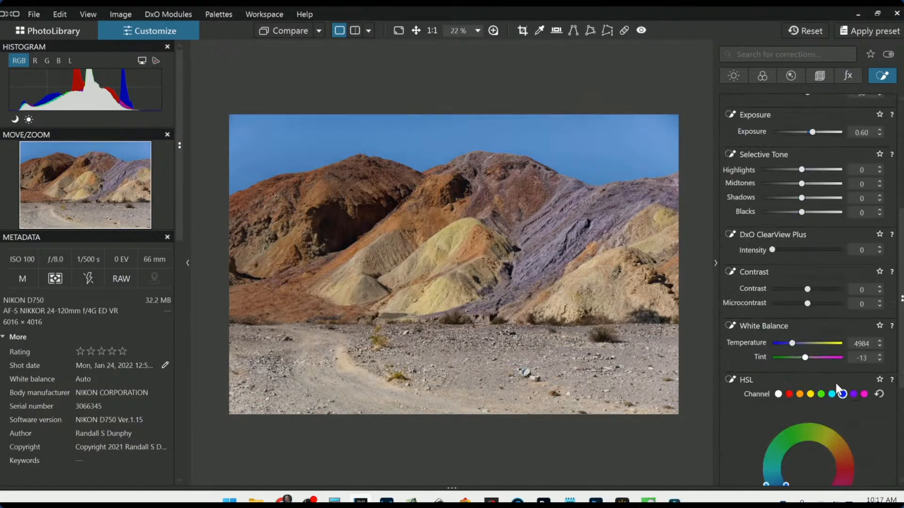
scroll(834, 391, down, 2)
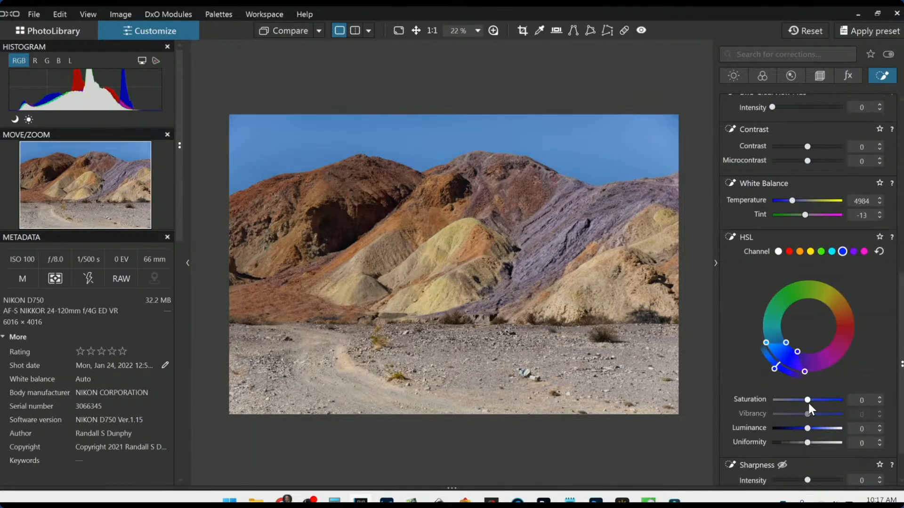
drag(808, 403, 801, 403)
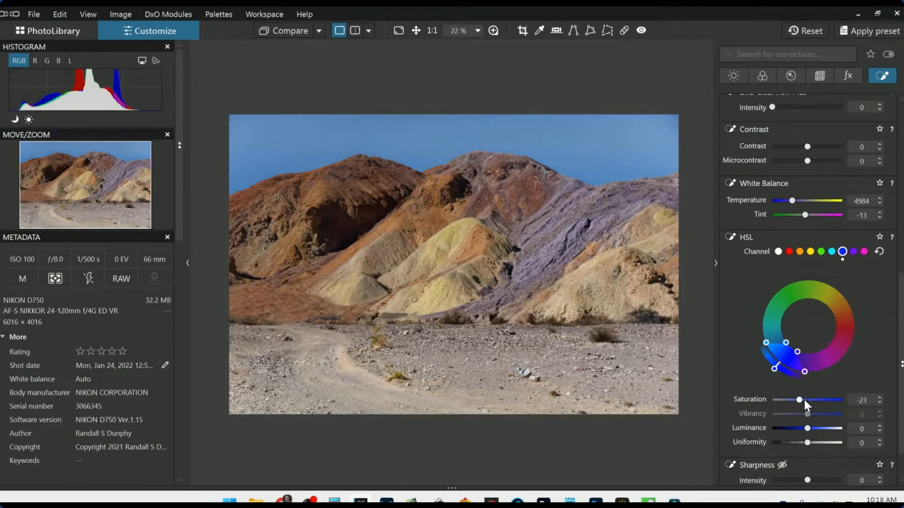
Increase the purple hillside control point mask's microcontrast and set its midtones to 13 and shadows to 17
scroll(811, 286, up, 8)
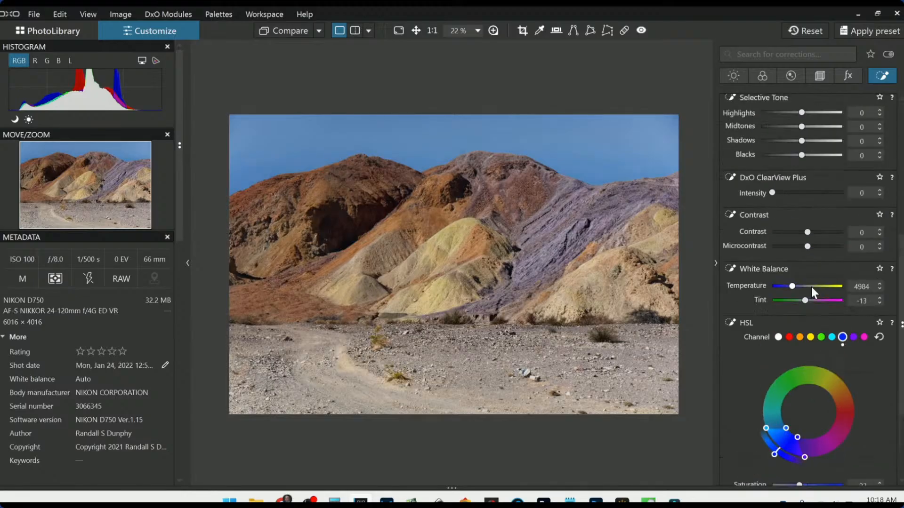
click(798, 196)
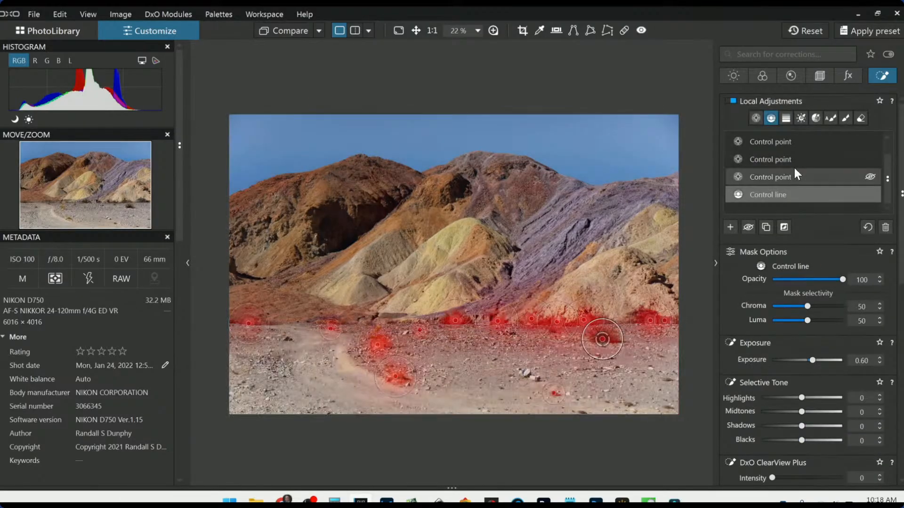
click(792, 146)
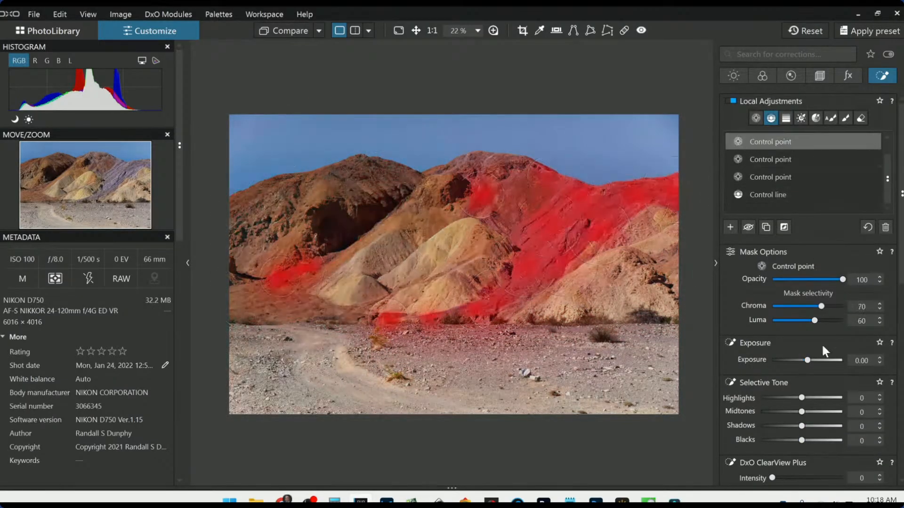
scroll(818, 357, down, 3)
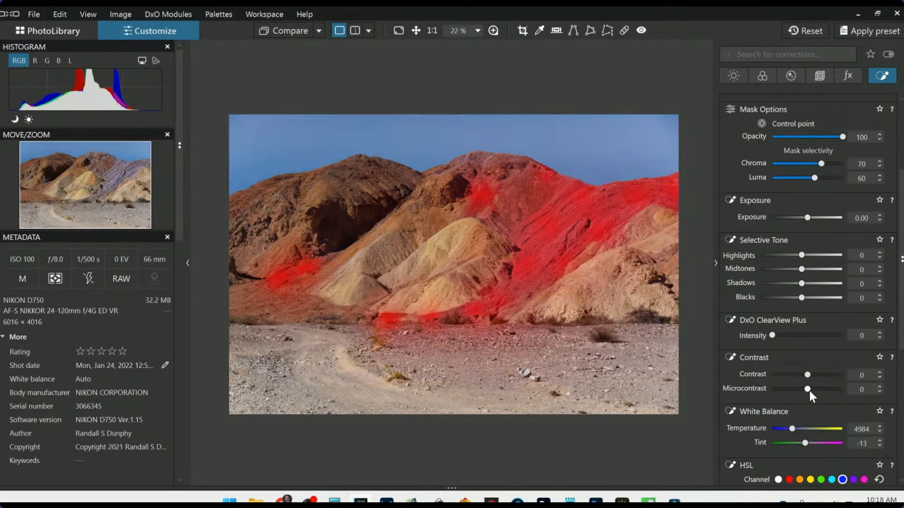
drag(809, 390, 818, 391)
scroll(823, 278, up, 3)
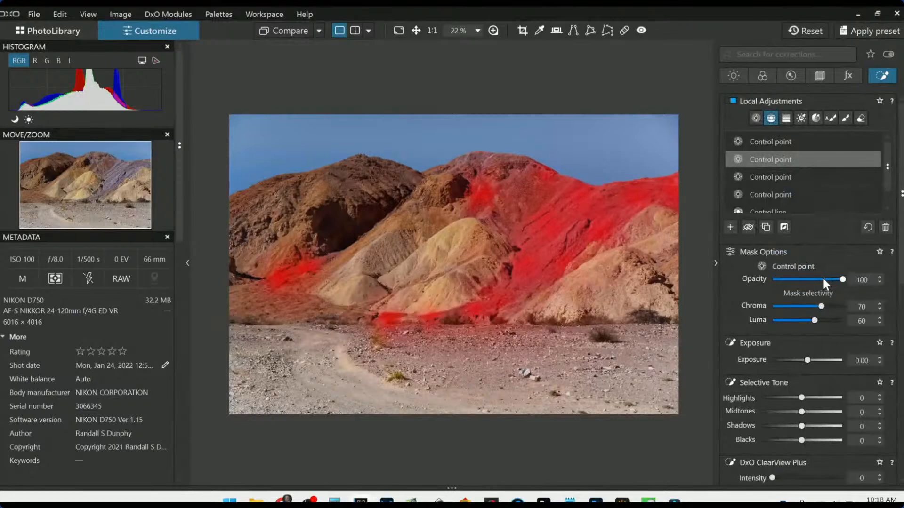
drag(802, 426, 807, 412)
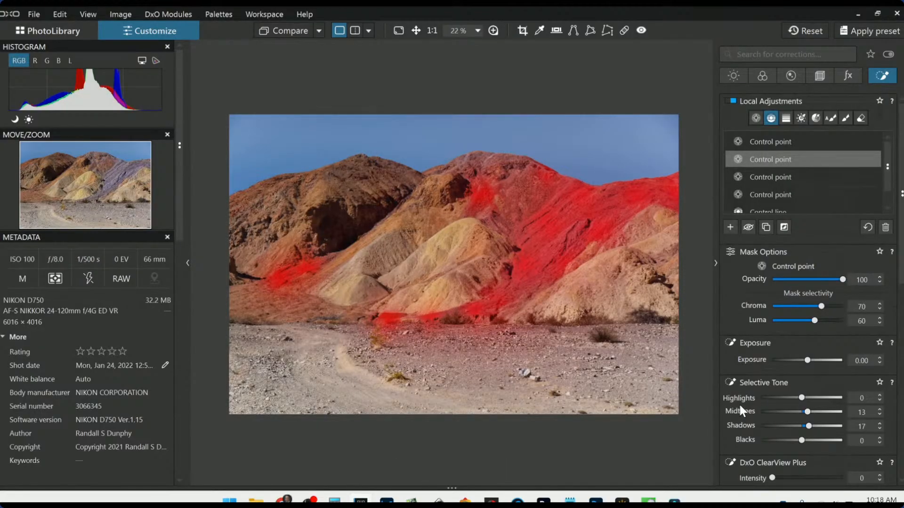
key(Escape)
Set the foreground control line mask's DxO ClearView Plus intensity to 12 and microcontrast to 52
scroll(584, 315, down, 1)
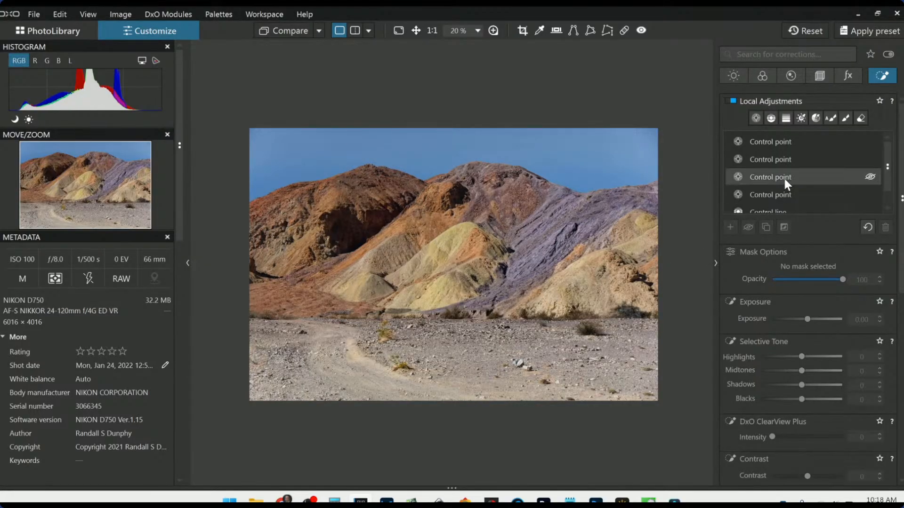
scroll(792, 177, down, 1)
click(778, 195)
scroll(782, 363, down, 3)
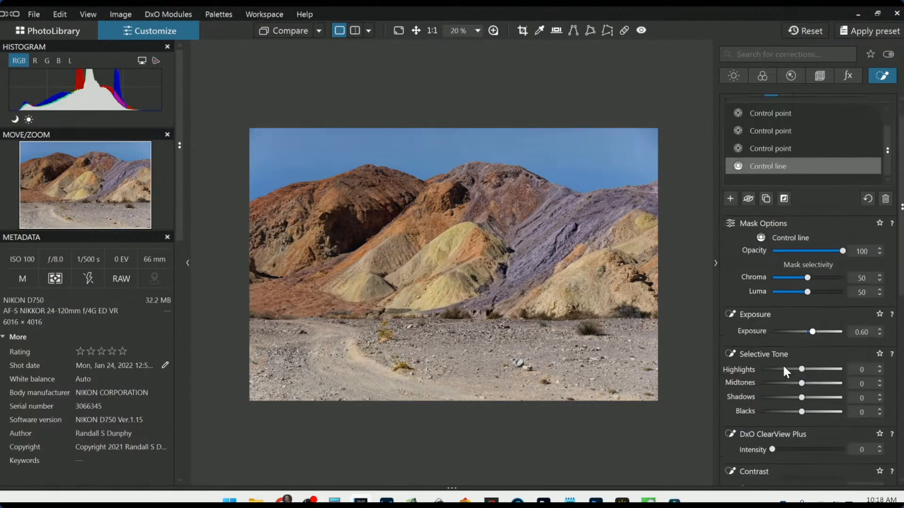
drag(776, 392, 780, 393)
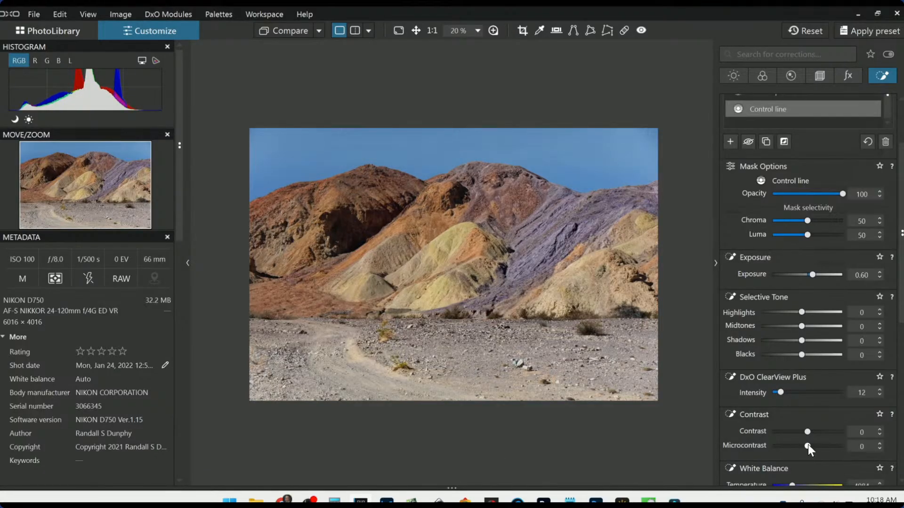
drag(808, 444, 826, 446)
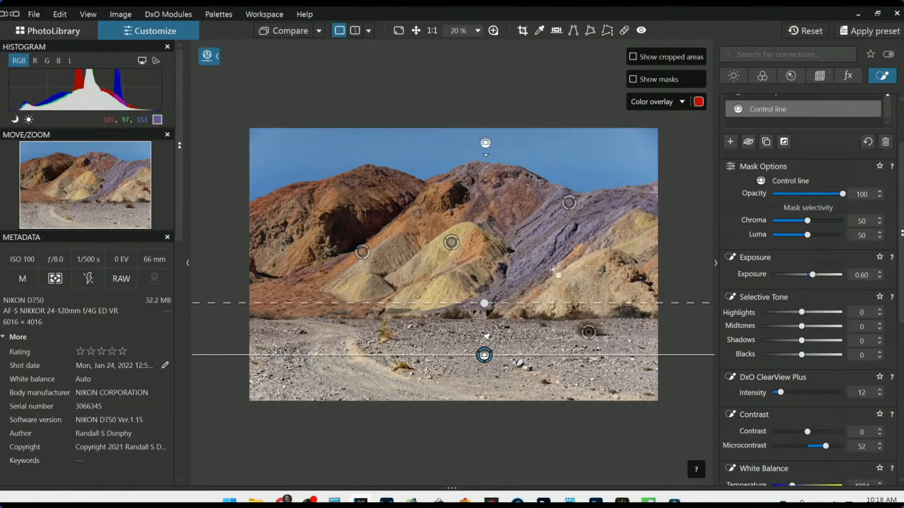
key(Escape)
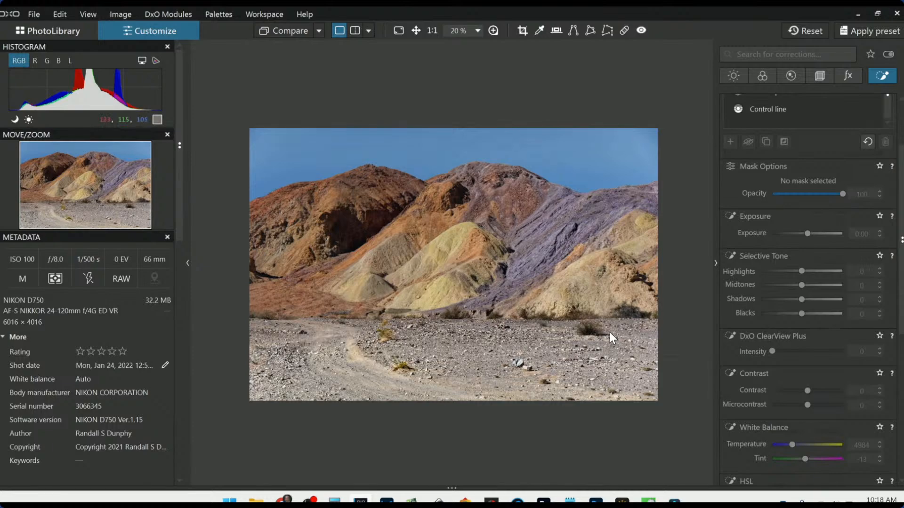
Compare the edit with its original, then export it to disk as a full-size JPEG at quality 98 in the original image folder
right_click(587, 314)
click(409, 102)
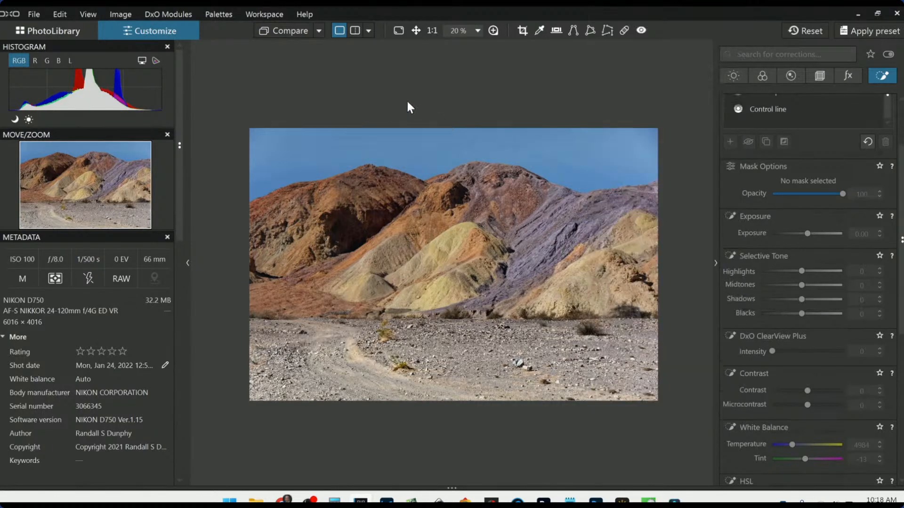
click(283, 33)
click(282, 33)
right_click(369, 192)
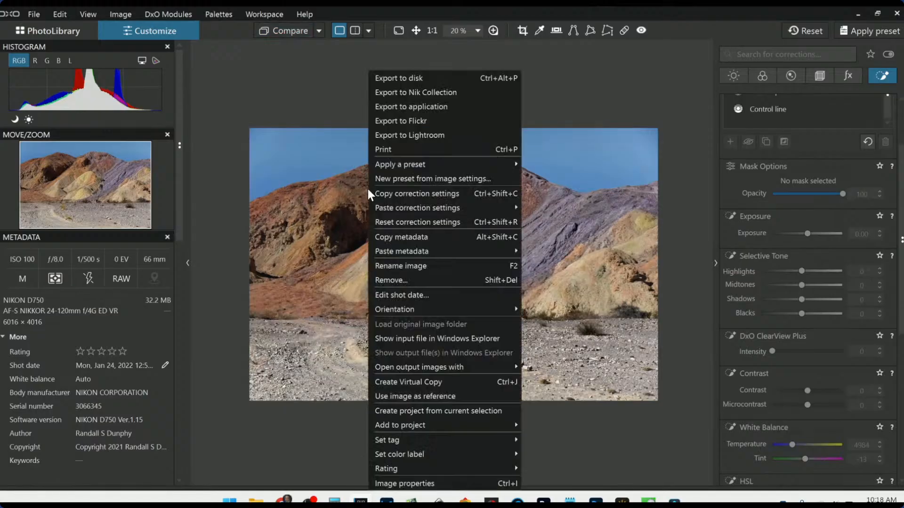
mouse_move(511, 450)
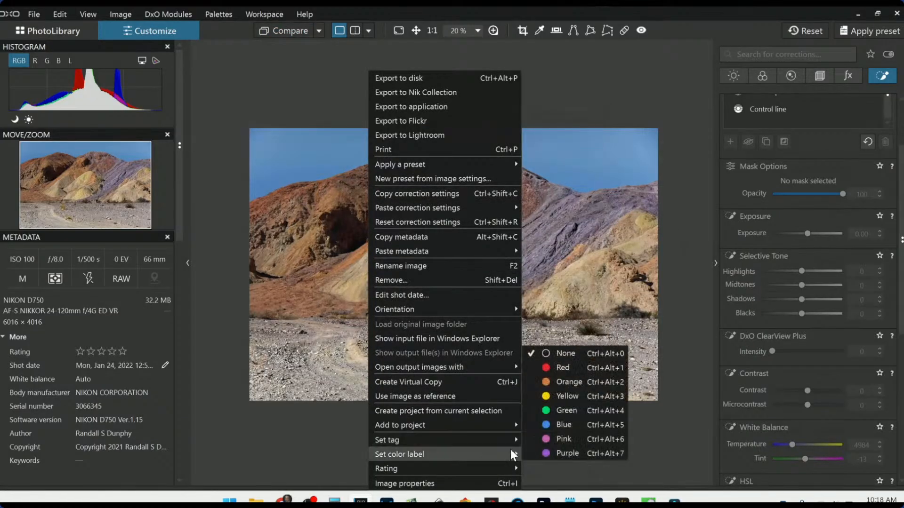
click(470, 77)
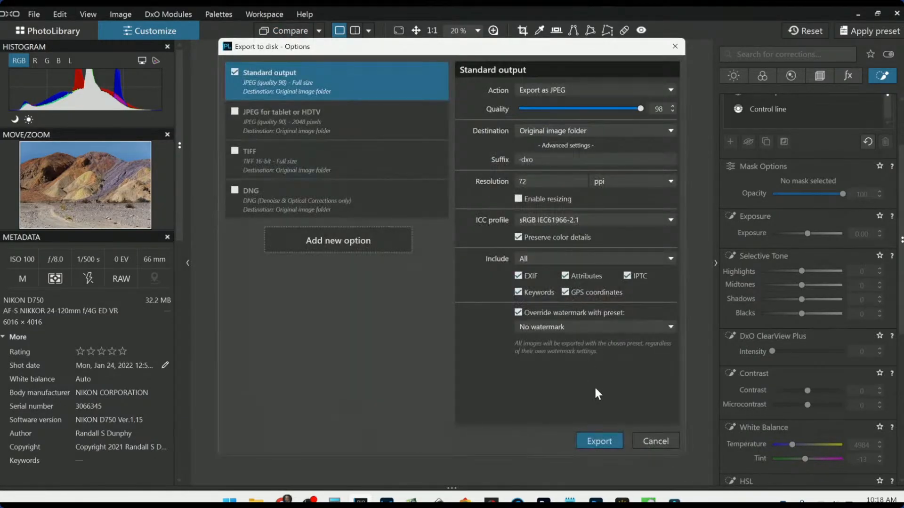
click(603, 441)
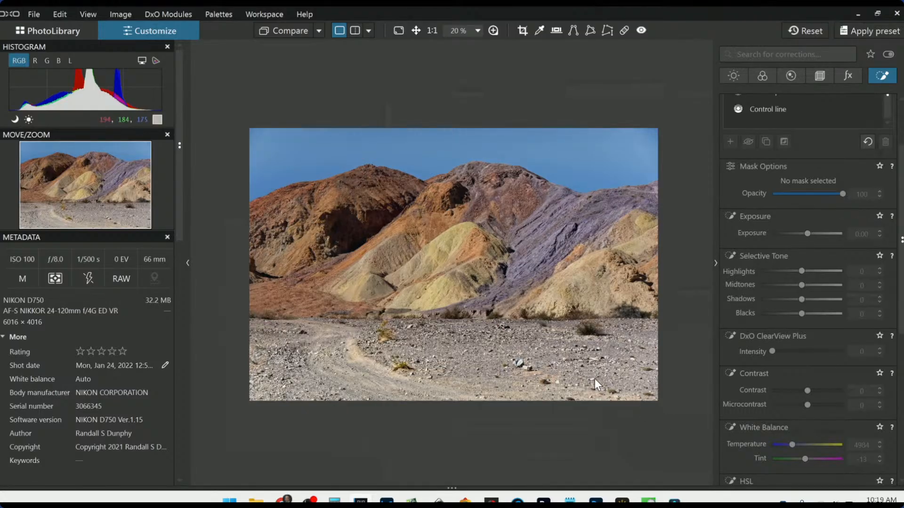
Reset all corrections on the RAW image and show it side by side with the edited version, with the palettes hidden
click(798, 30)
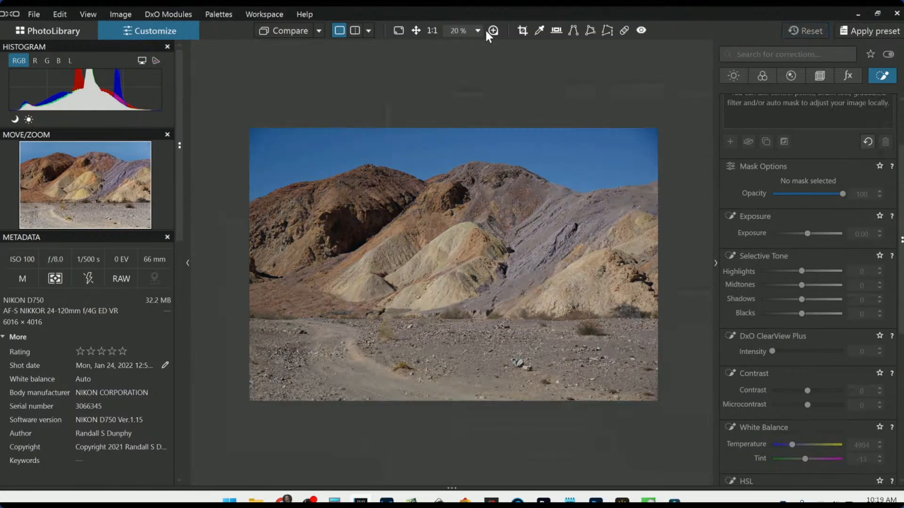
click(317, 31)
click(347, 106)
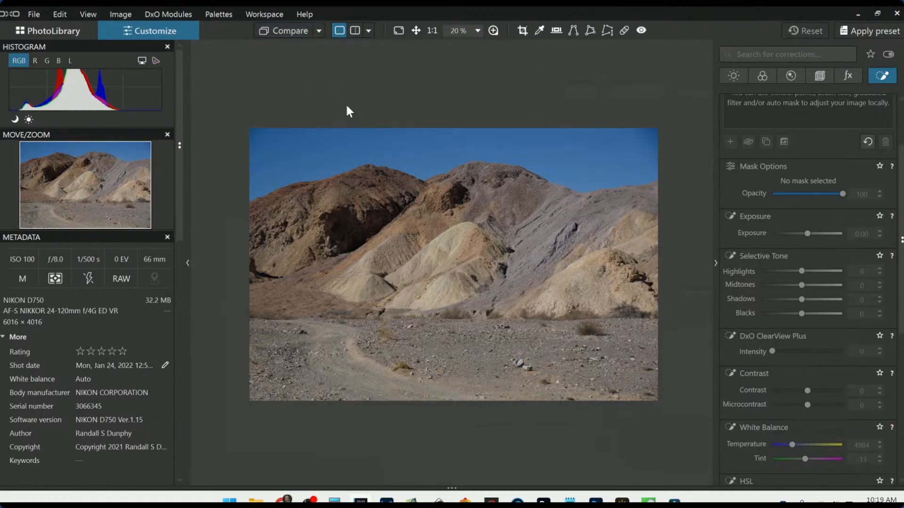
click(369, 31)
click(387, 49)
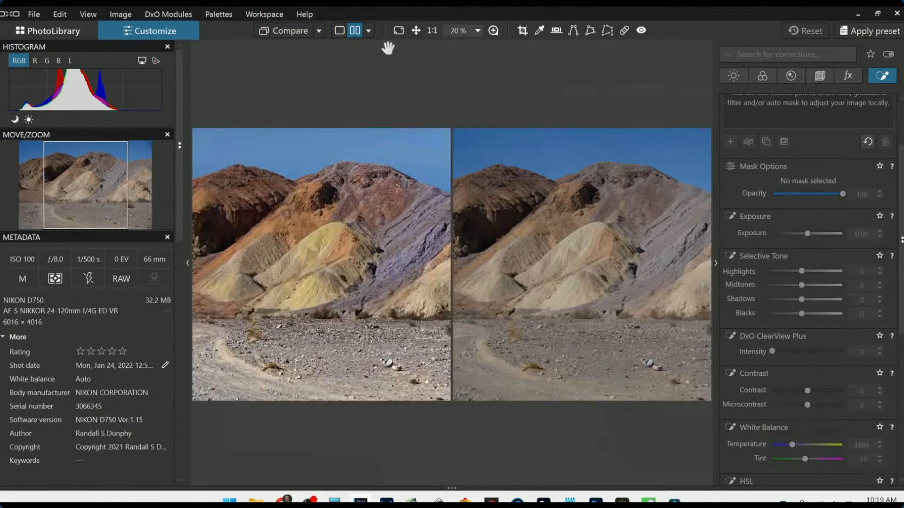
key(Tab)
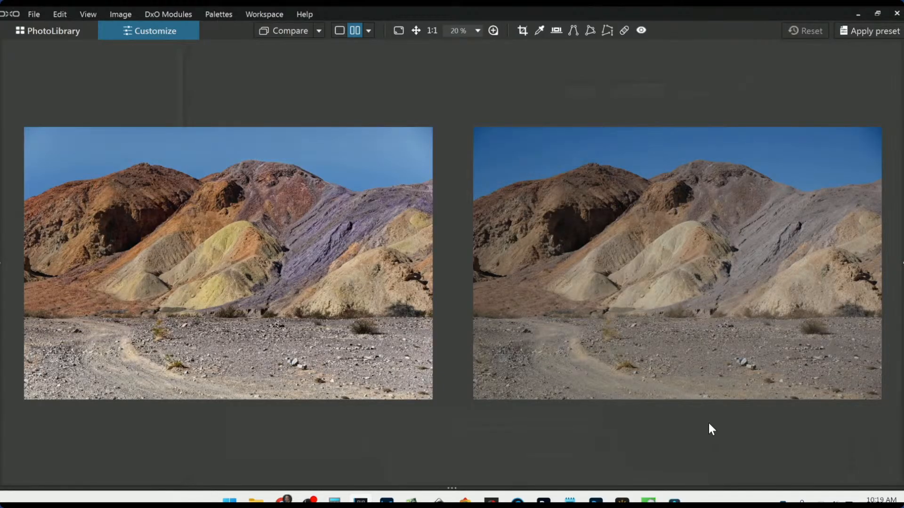
Switch to the split comparison and sweep the divider across the landscape to examine the edited version against the reset RAW
click(370, 31)
click(392, 80)
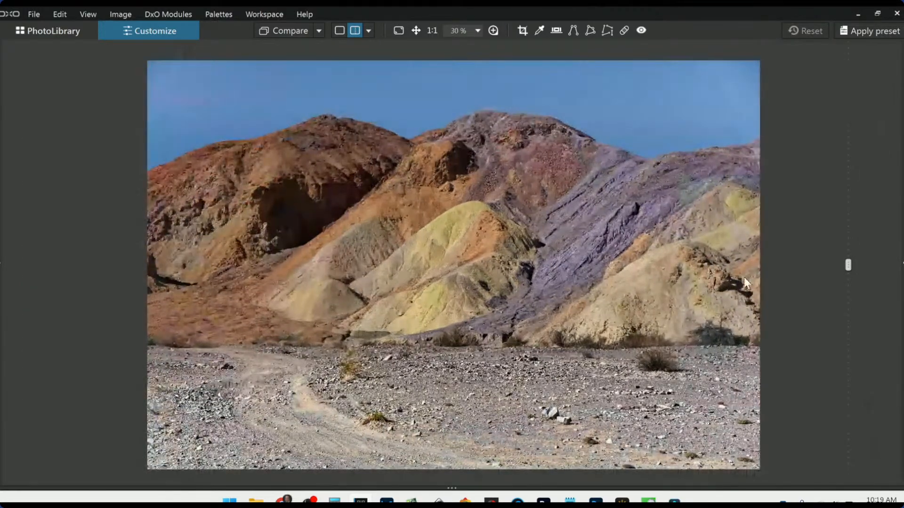
drag(847, 264, 34, 229)
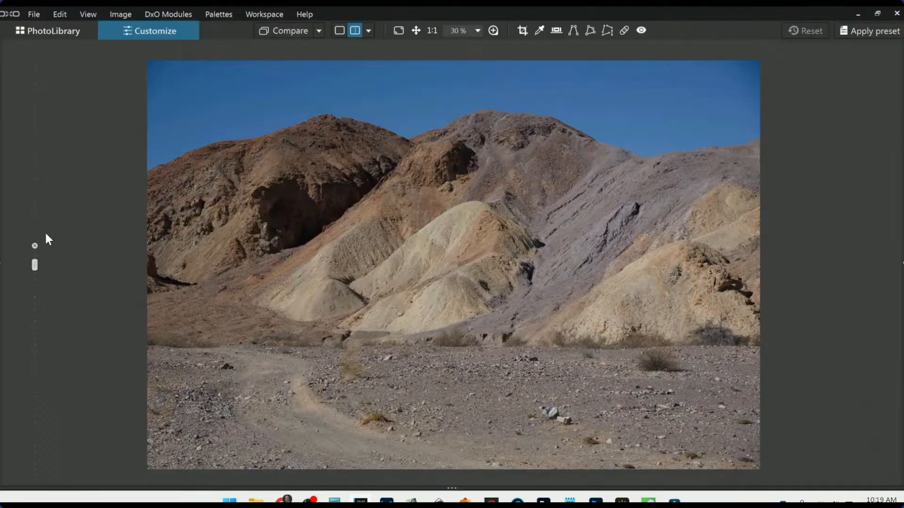
scroll(87, 246, up, 1)
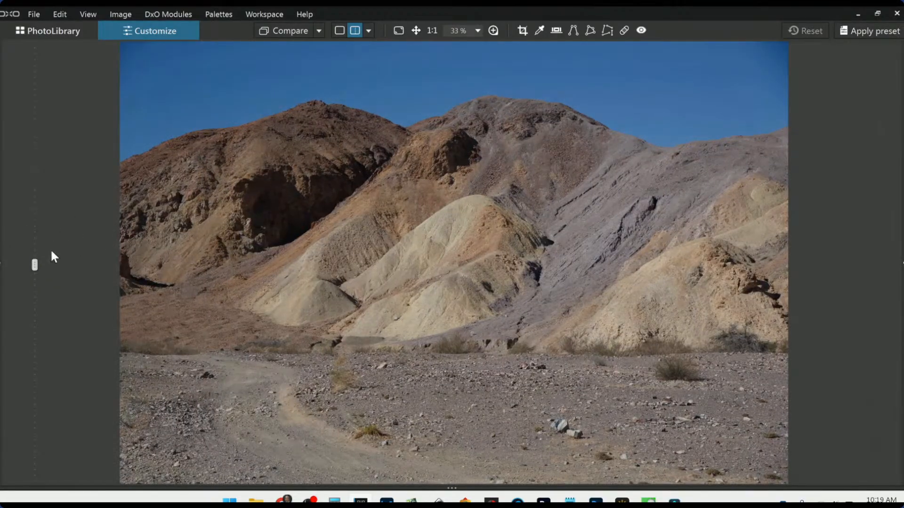
drag(34, 264, 270, 301)
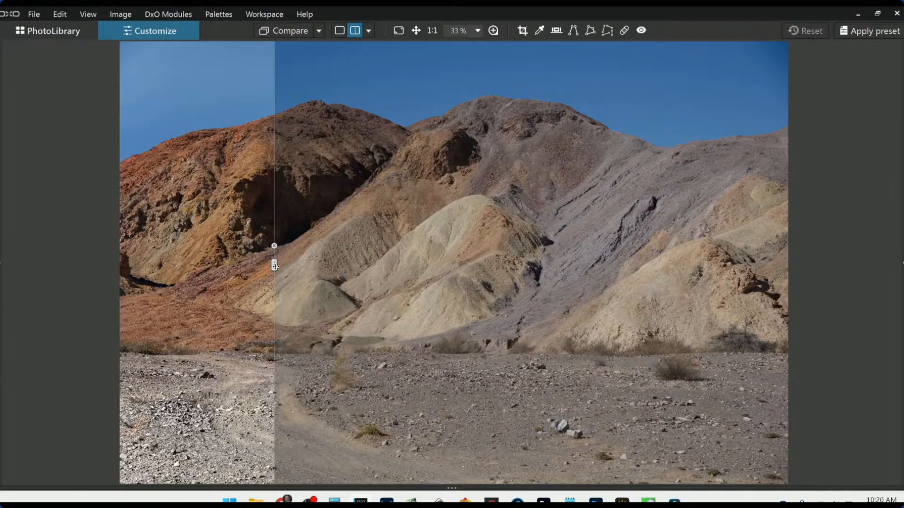
drag(275, 259, 605, 297)
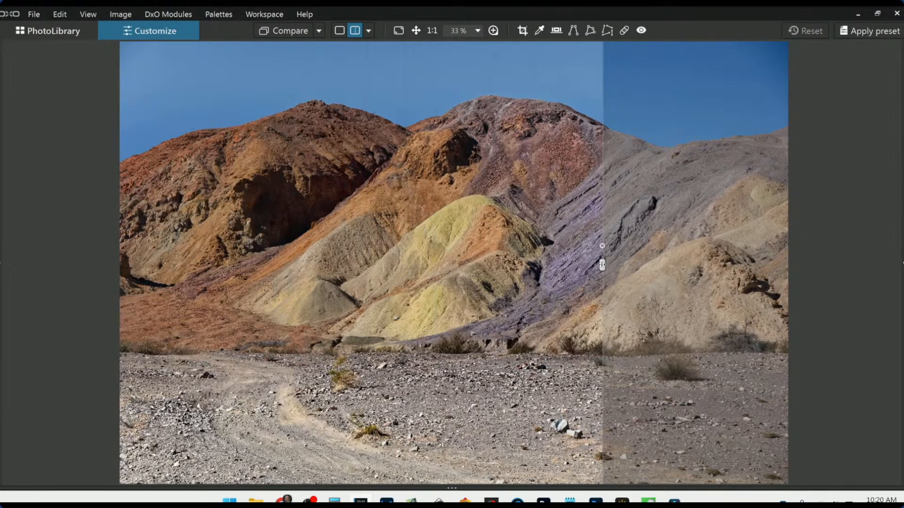
drag(602, 266, 809, 284)
scroll(704, 318, down, 1)
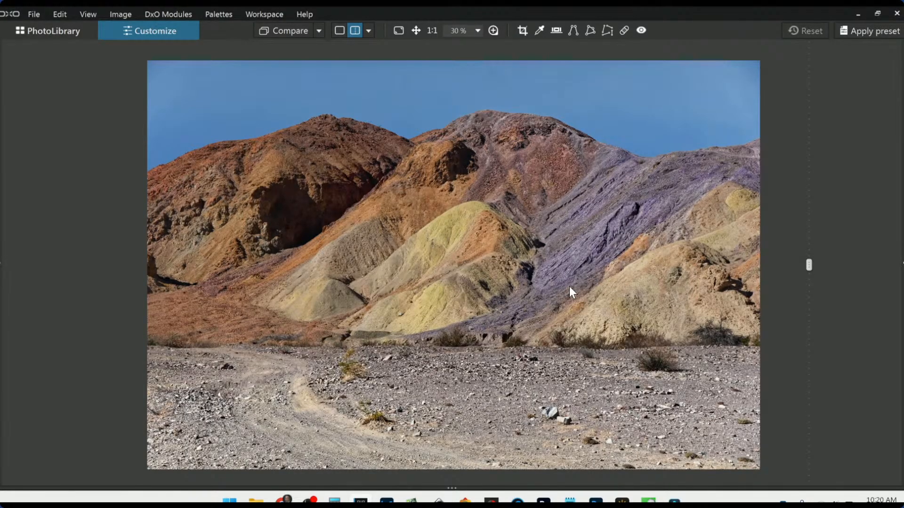
Return to the photo library and open the P4032510 RAW photo of the tree arch for editing
click(30, 29)
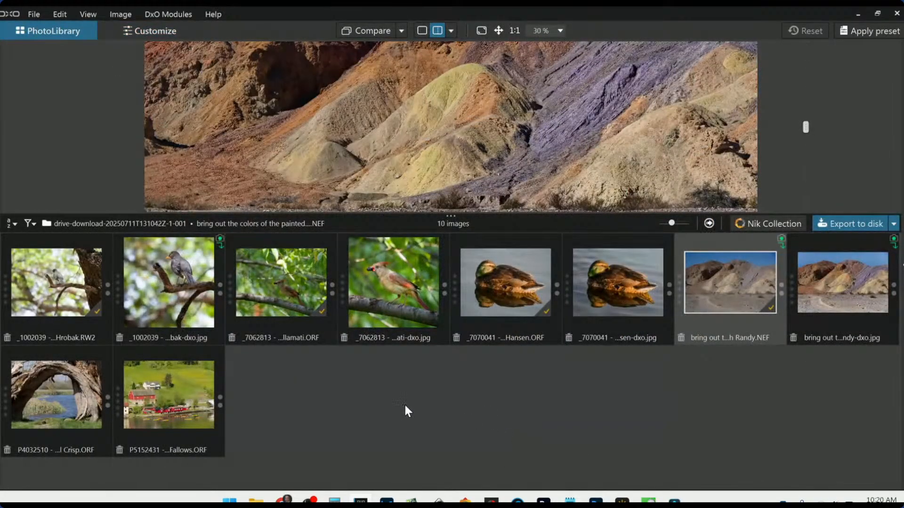
click(58, 399)
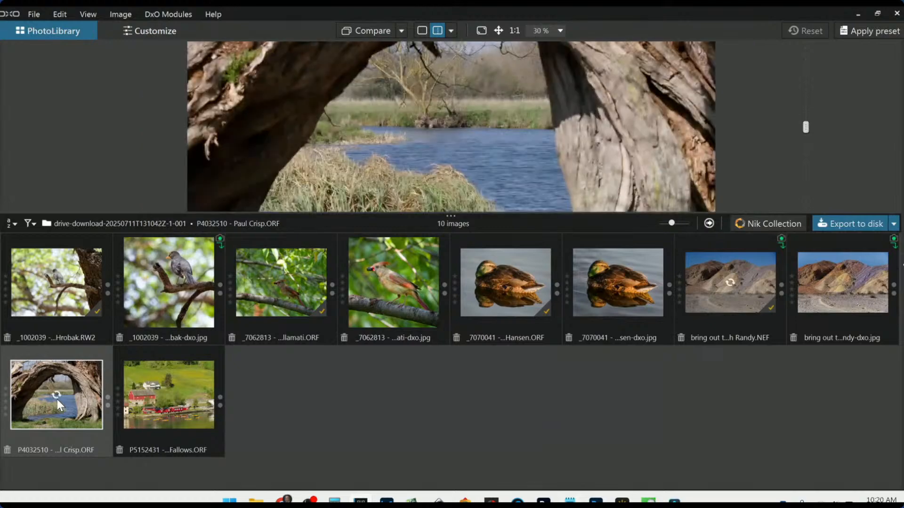
double_click(57, 399)
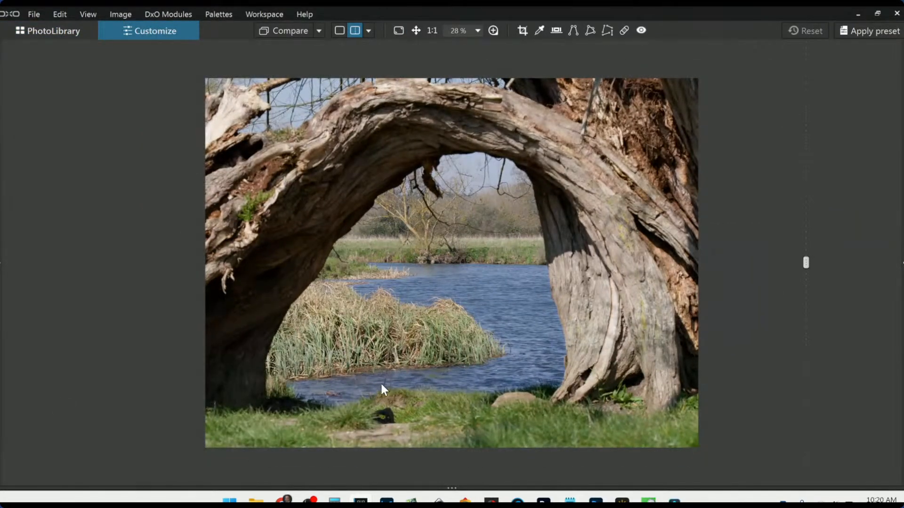
Examine the dark object in the foreground grass beneath the tree arch and switch to the single-image view
scroll(386, 376, up, 3)
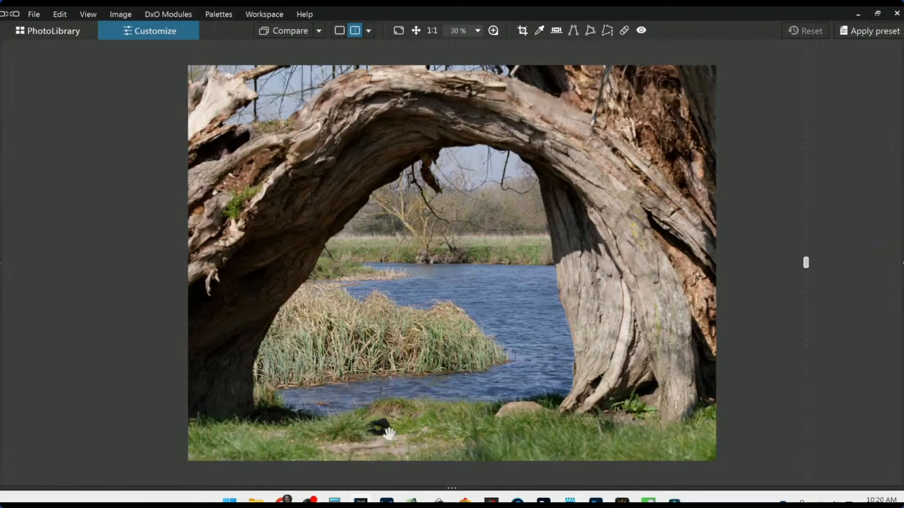
scroll(352, 467, up, 2)
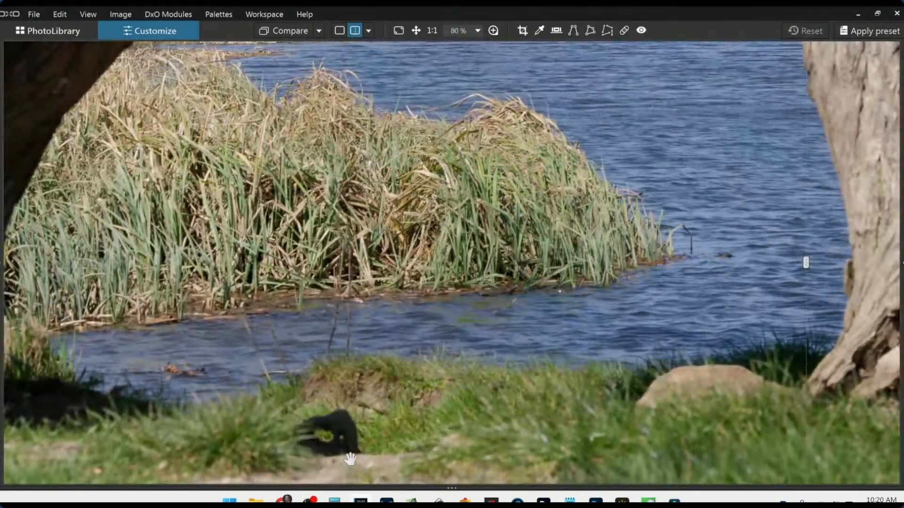
scroll(350, 461, up, 2)
scroll(350, 459, up, 1)
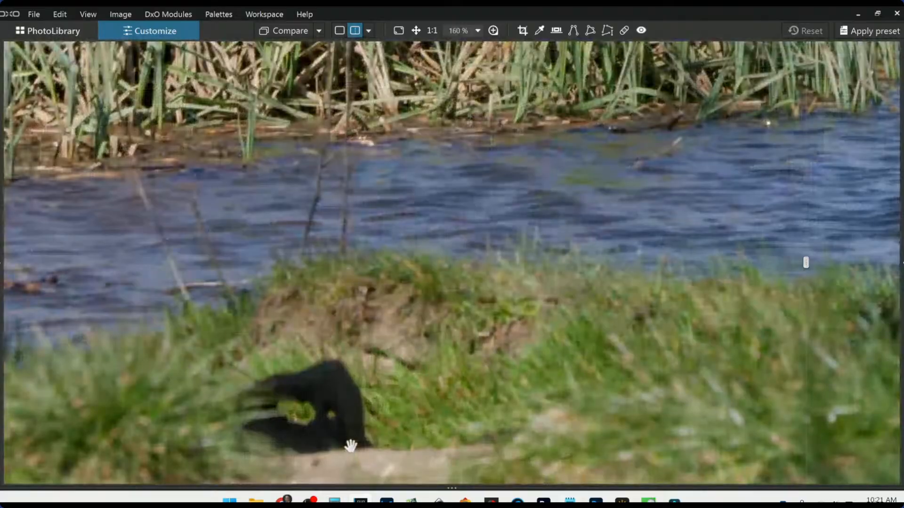
scroll(350, 442, down, 7)
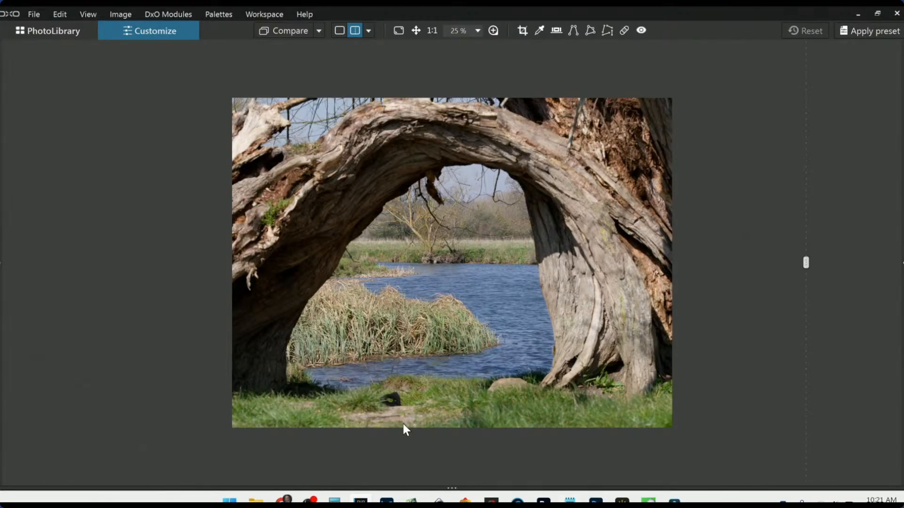
scroll(445, 353, up, 2)
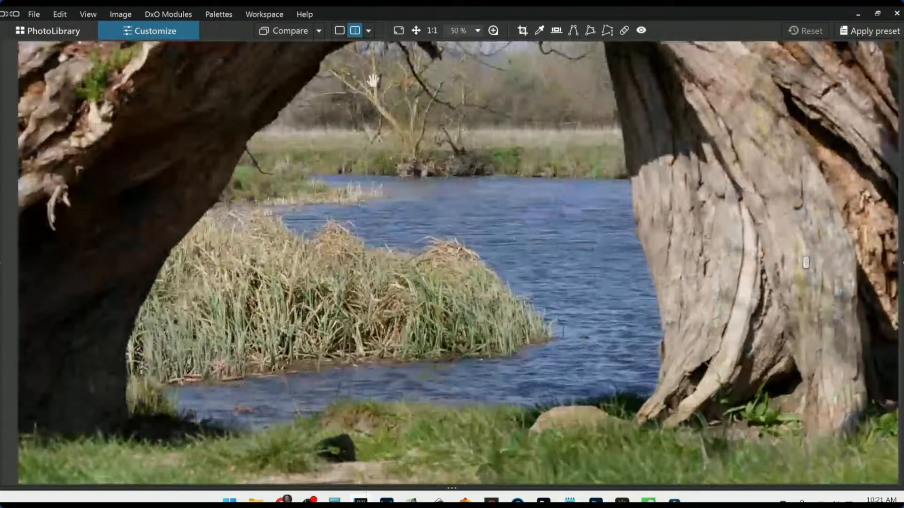
click(340, 31)
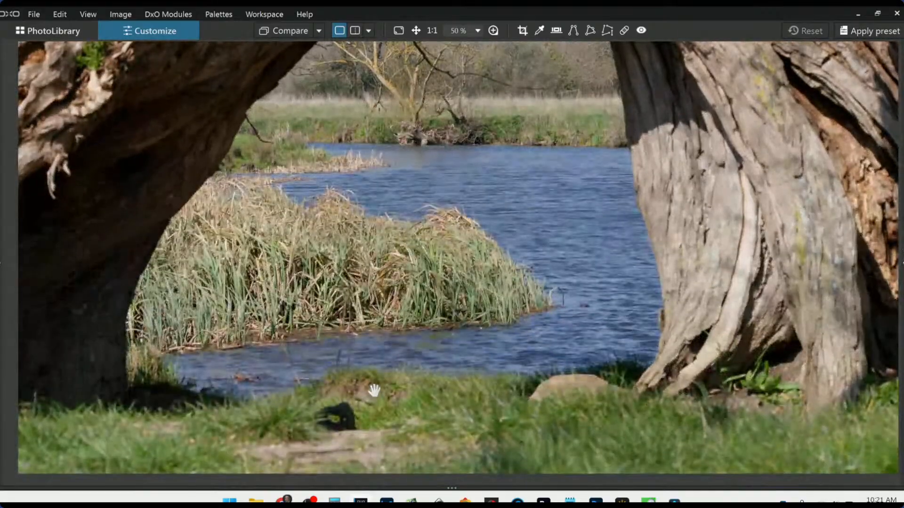
Examine the dark object in the grass and the bark along the upper part of the tree arch up close
scroll(374, 391, up, 4)
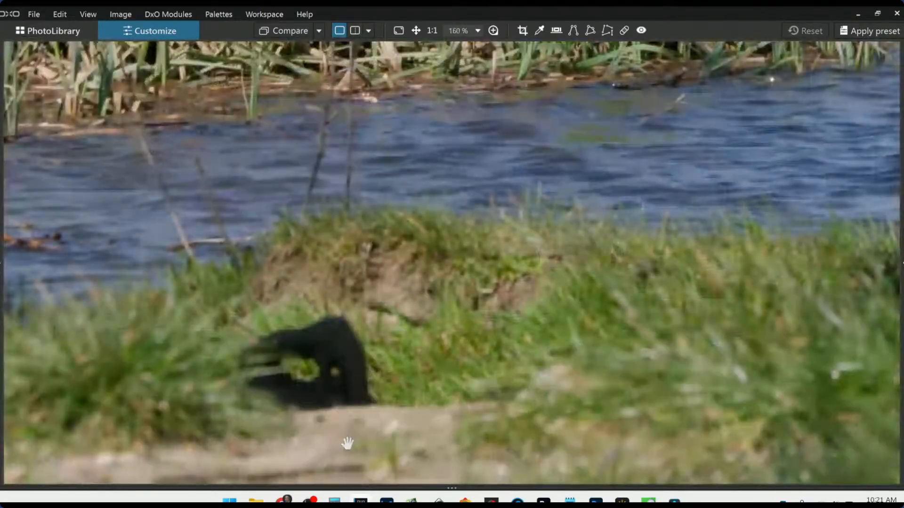
scroll(348, 443, up, 1)
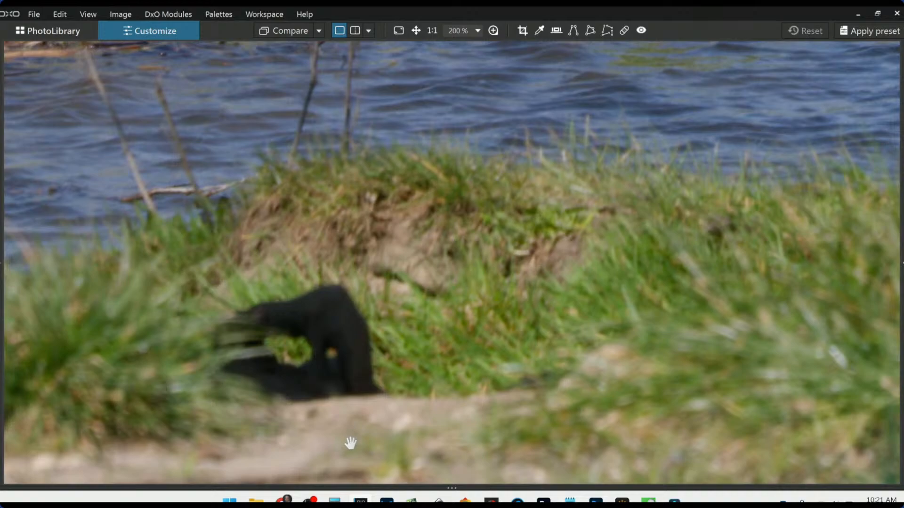
scroll(360, 414, down, 6)
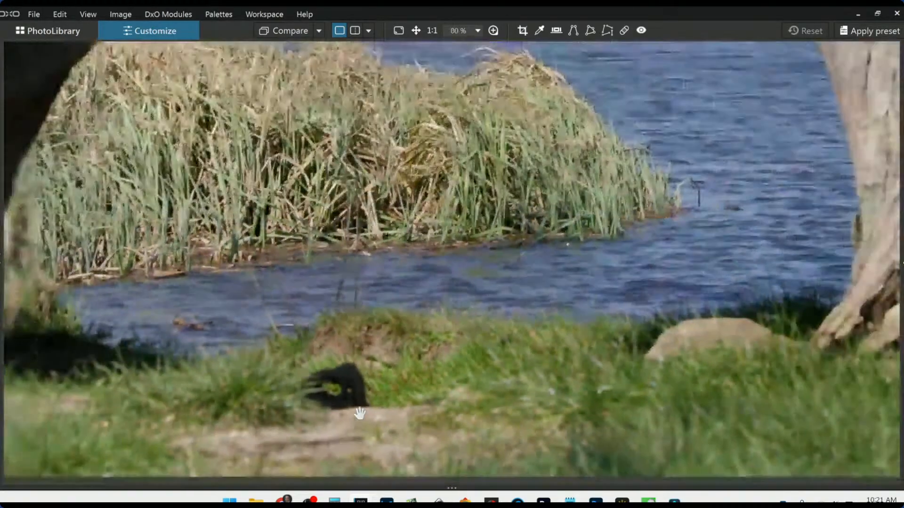
scroll(359, 414, down, 2)
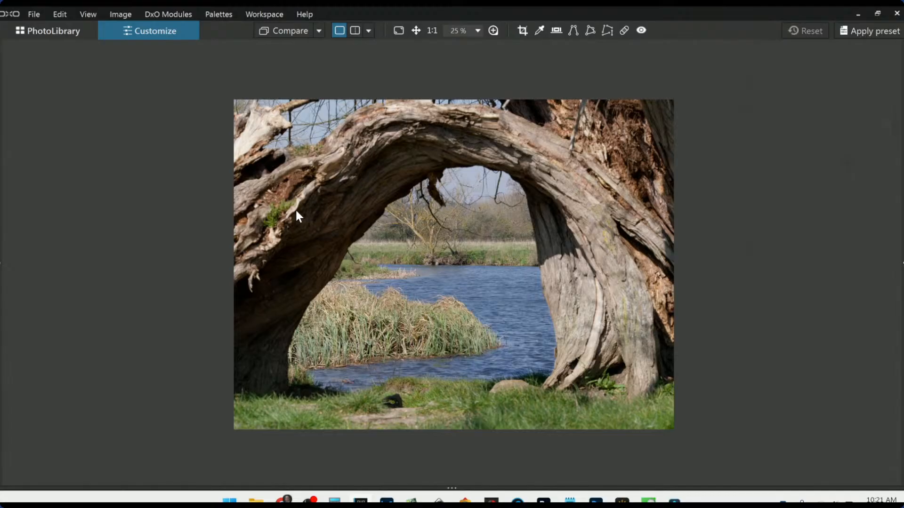
scroll(297, 216, up, 1)
scroll(293, 204, up, 5)
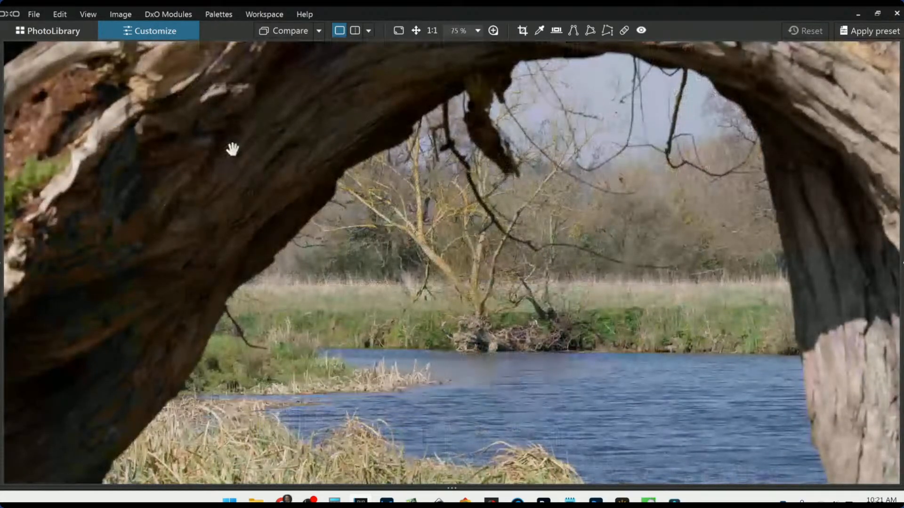
drag(232, 150, 289, 196)
scroll(546, 338, down, 1)
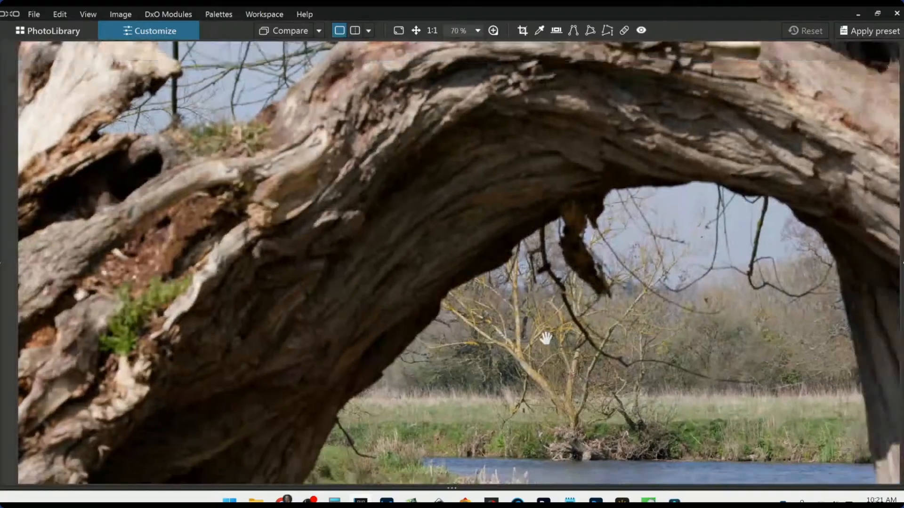
scroll(546, 338, down, 5)
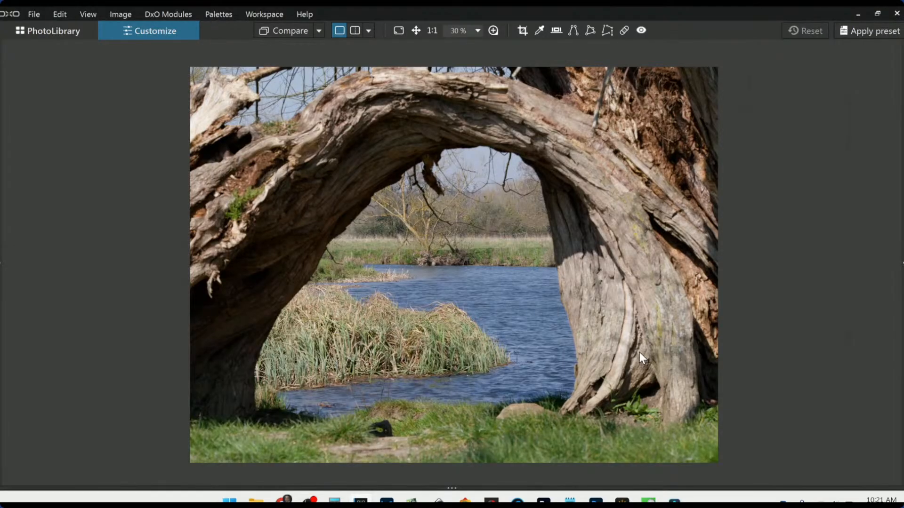
Bring back the palettes and apply the preset 1 - DxO Style - Natural to the tree arch photo
key(F9)
scroll(558, 318, down, 1)
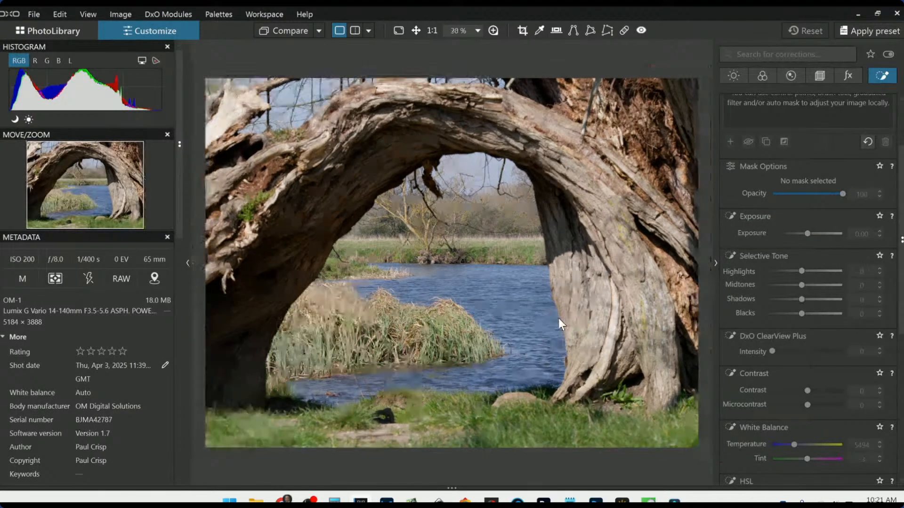
scroll(559, 318, down, 2)
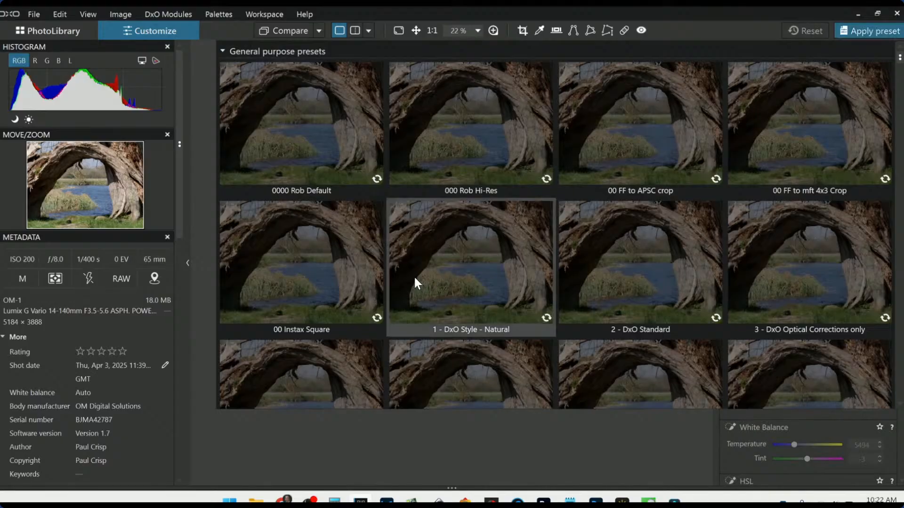
click(414, 278)
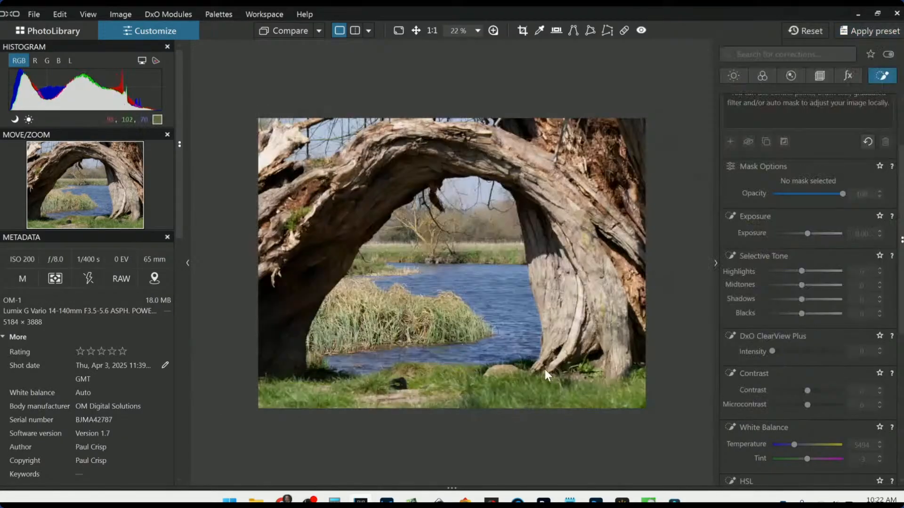
Crop the photo at its original aspect ratio to about 4405 × 3303 px, framing the arch opening down to the photo's lower edge
click(522, 30)
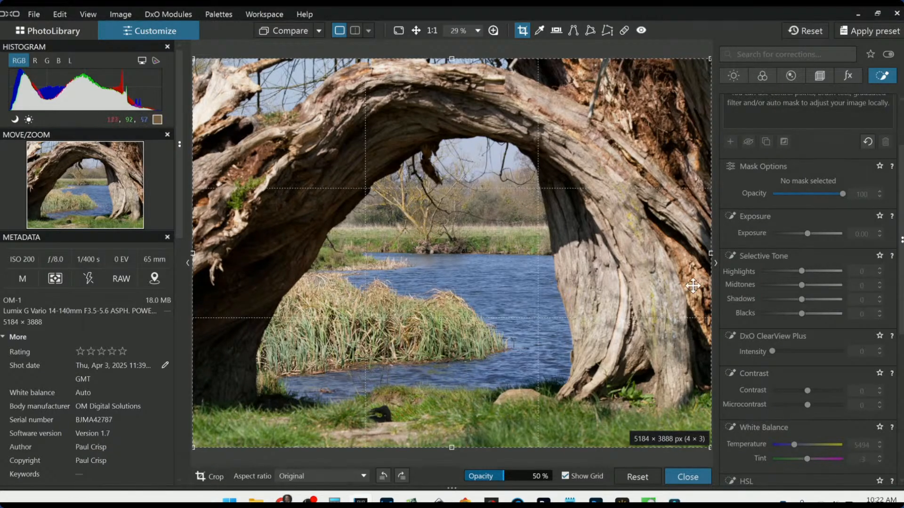
drag(707, 255, 643, 265)
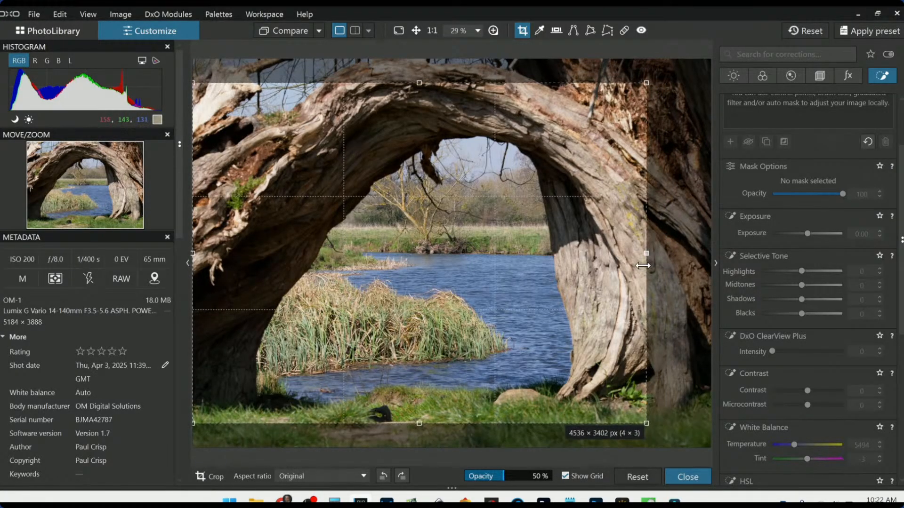
drag(494, 240, 559, 275)
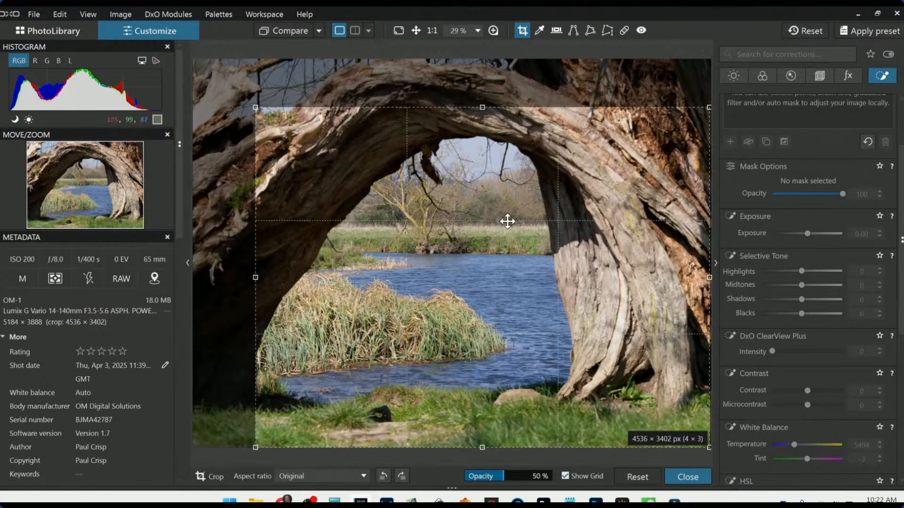
drag(709, 277, 591, 270)
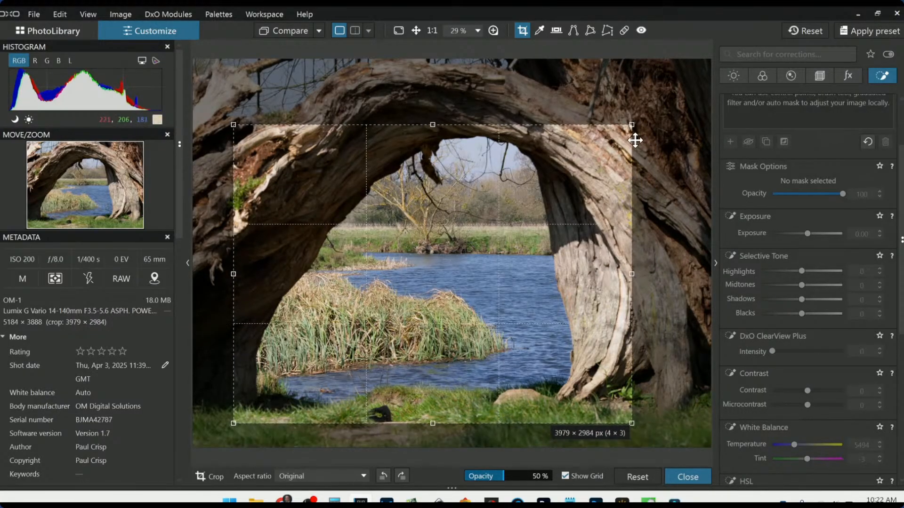
drag(632, 125, 644, 121)
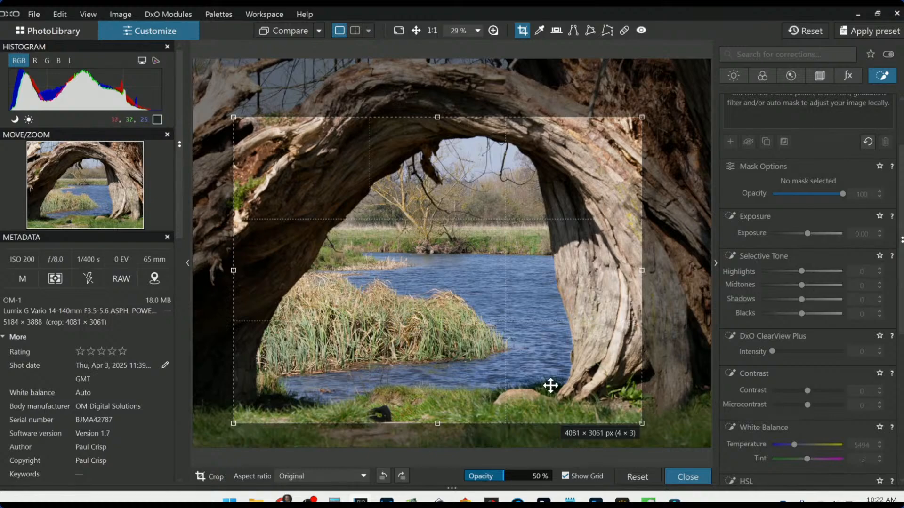
drag(438, 428, 436, 453)
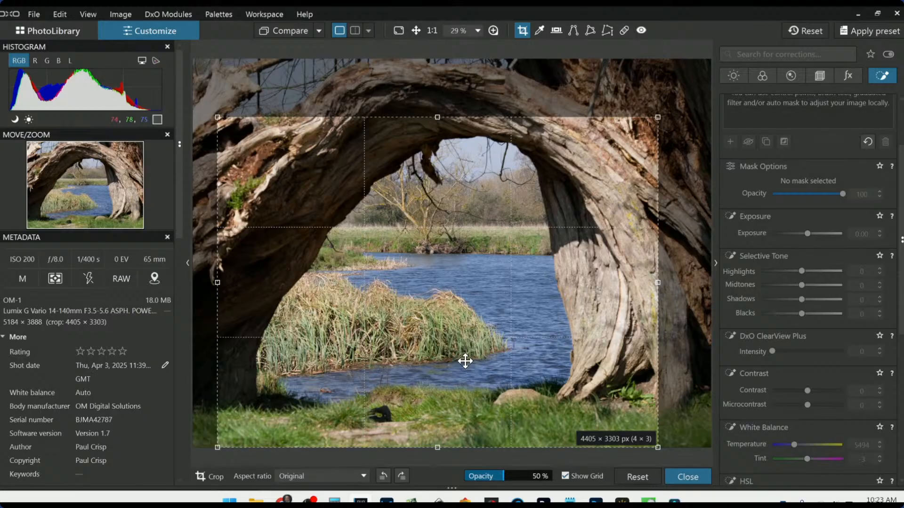
key(Return)
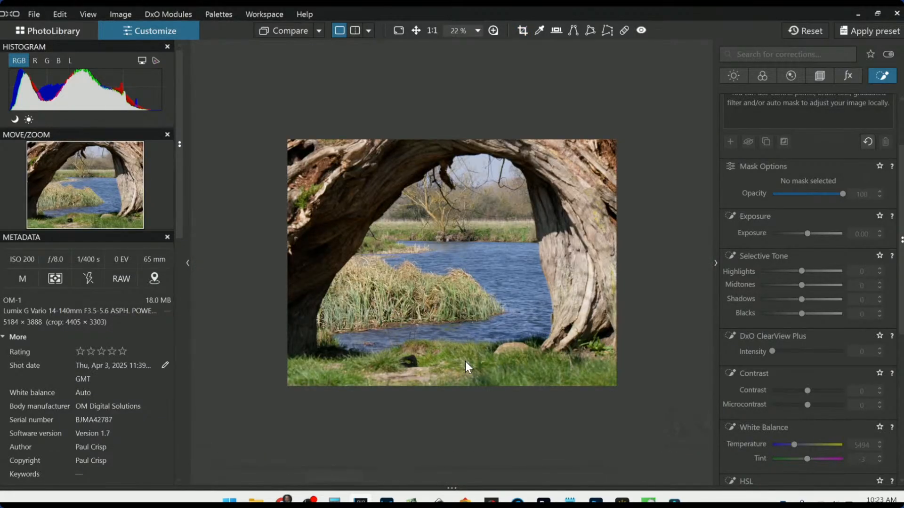
Refine the crop to about 4418 × 3314 px, adding bark above the arch and trimming a little foreground grass
click(522, 30)
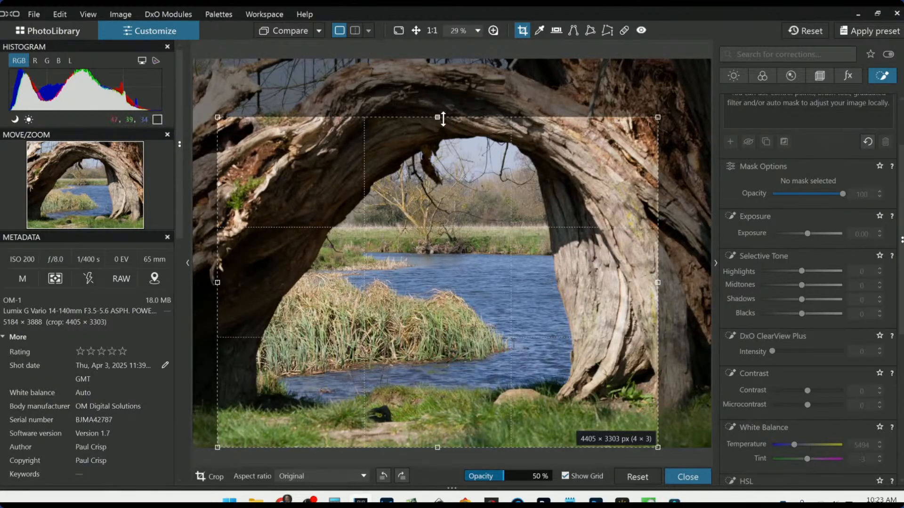
drag(440, 117, 440, 107)
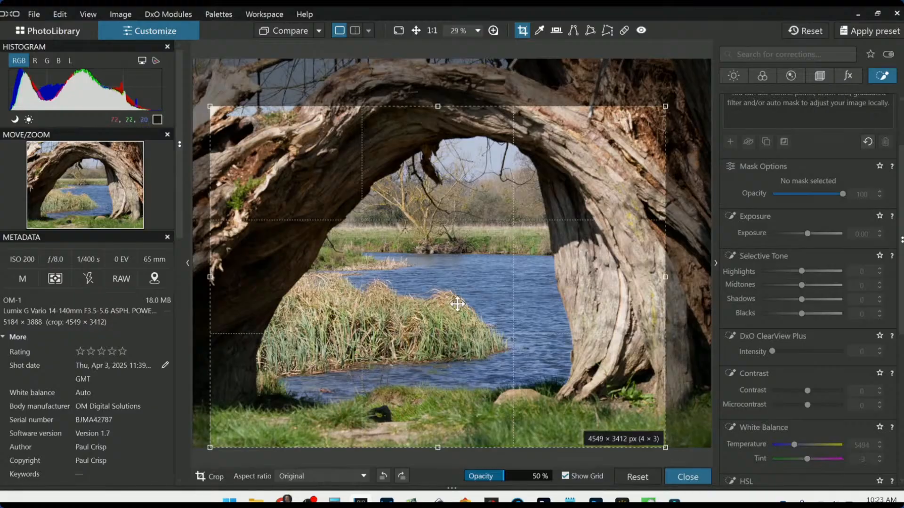
drag(438, 448, 441, 442)
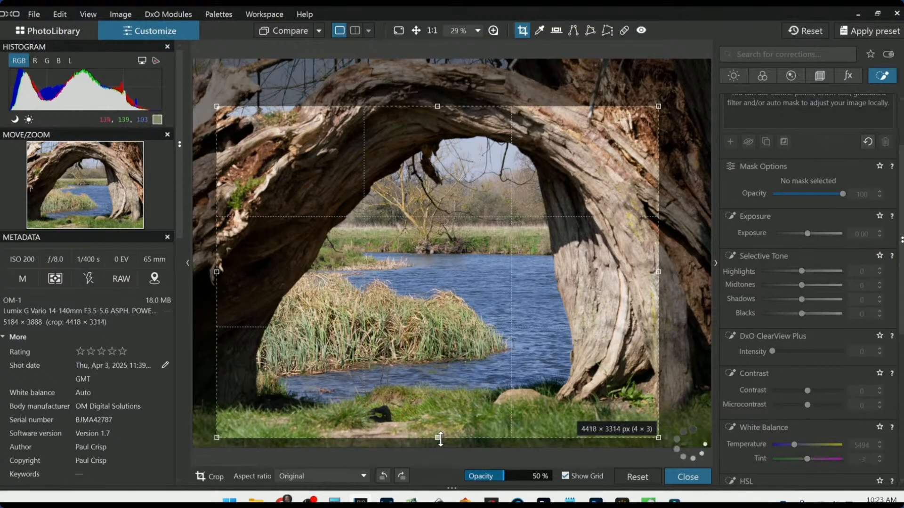
key(Return)
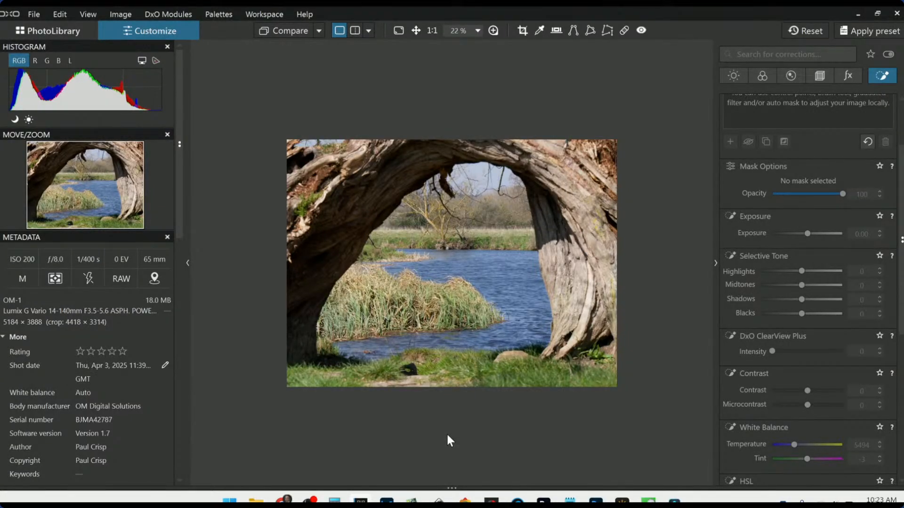
Remove the dark object from the foreground grass with the Repair brush at size 66 px, feathering 99 % and opacity 100 %
scroll(448, 379, up, 2)
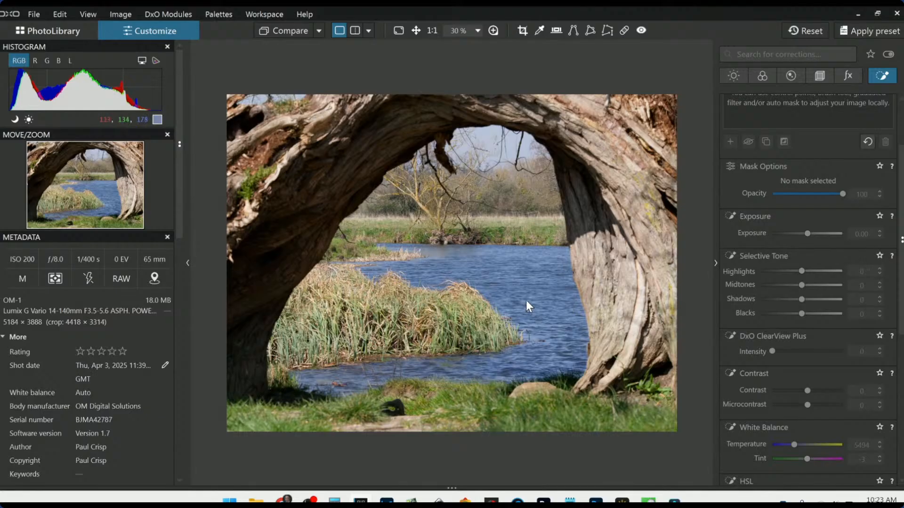
click(623, 30)
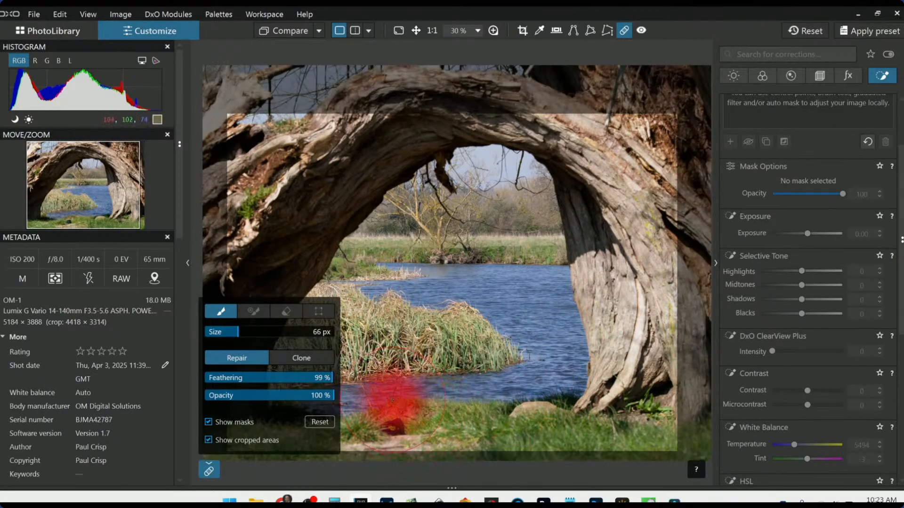
scroll(401, 433, up, 1)
scroll(401, 433, up, 3)
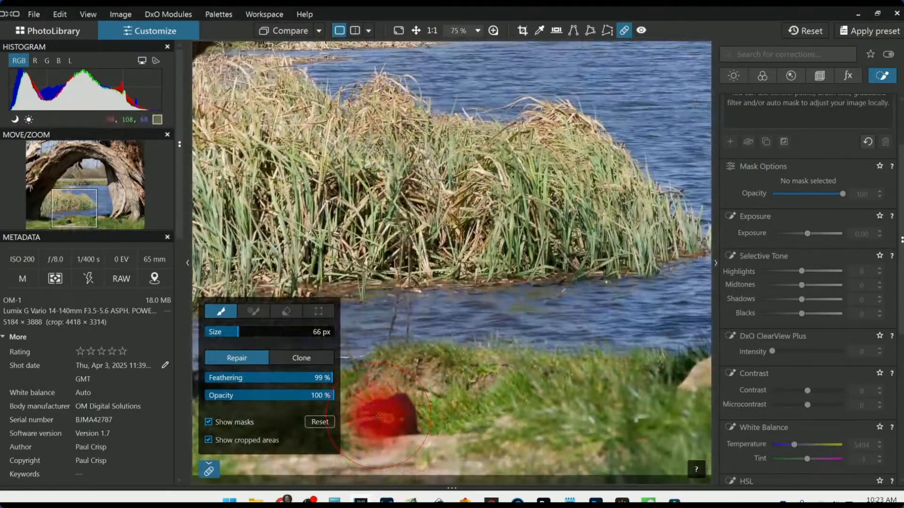
drag(378, 416, 384, 418)
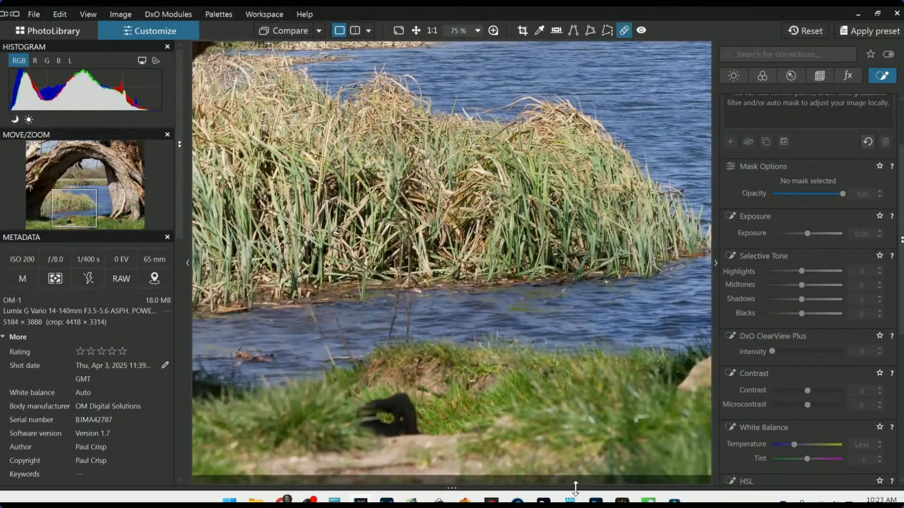
scroll(606, 373, down, 3)
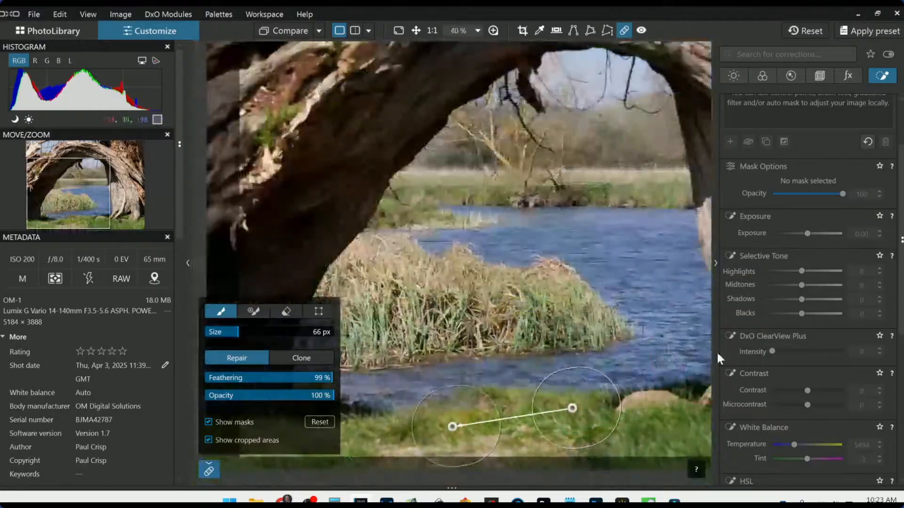
scroll(545, 63, down, 1)
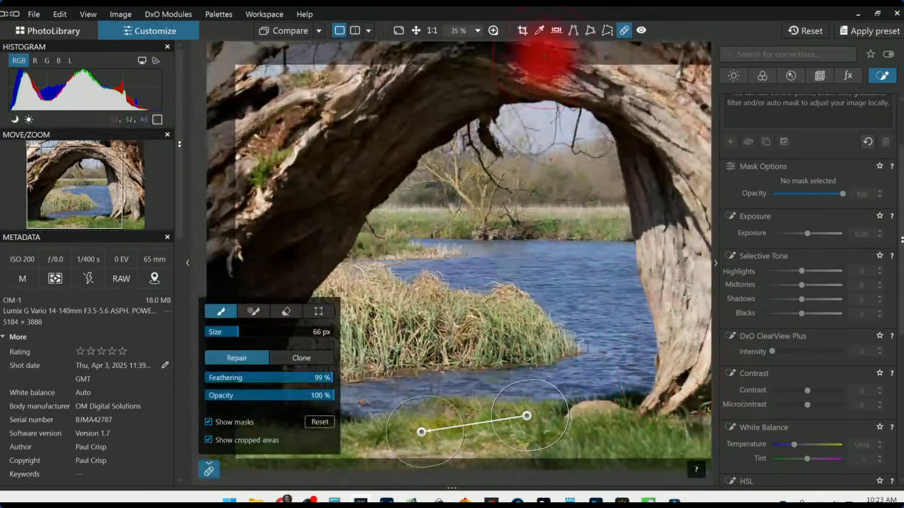
scroll(557, 348, down, 2)
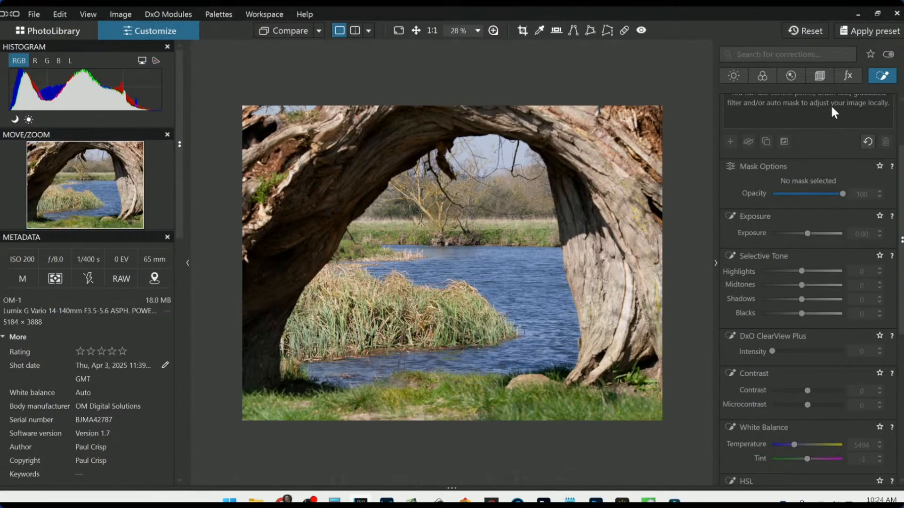
Add a slanted control line local adjustment covering the right-hand trunk, with its colour sampled from the bark
scroll(833, 112, up, 3)
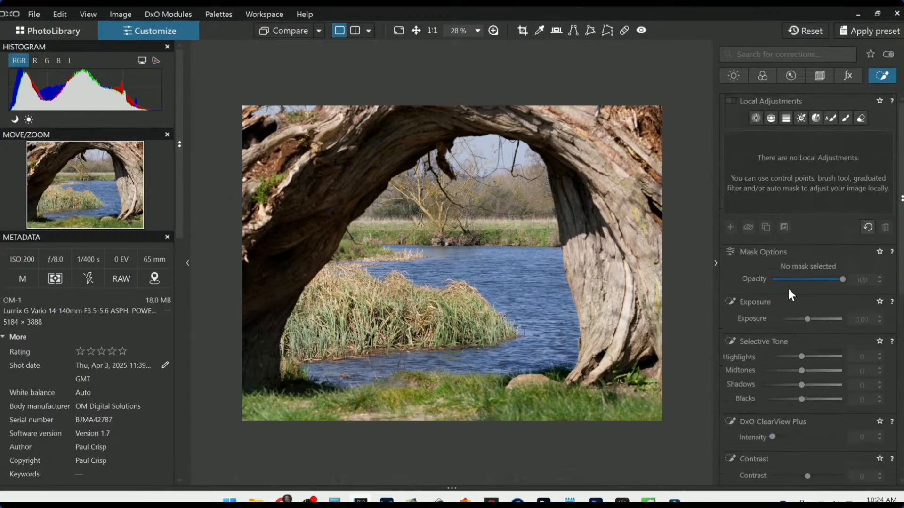
click(771, 118)
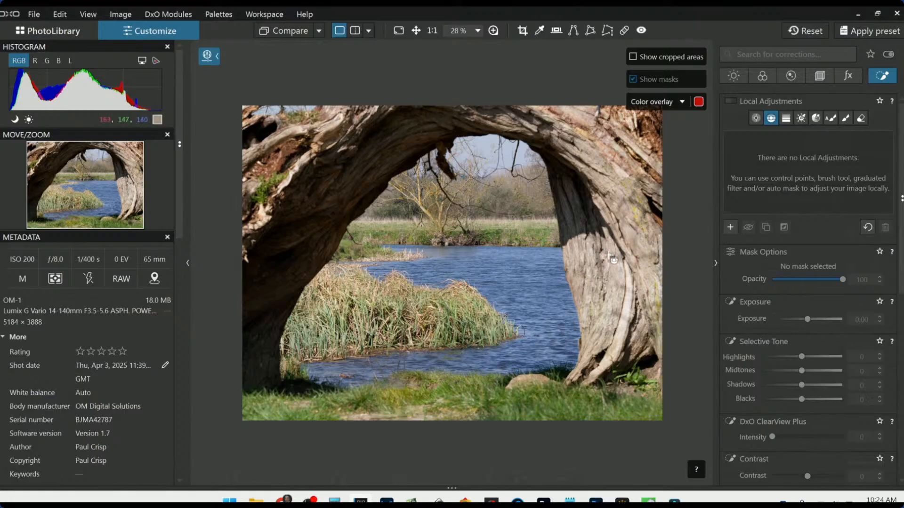
drag(606, 262, 638, 232)
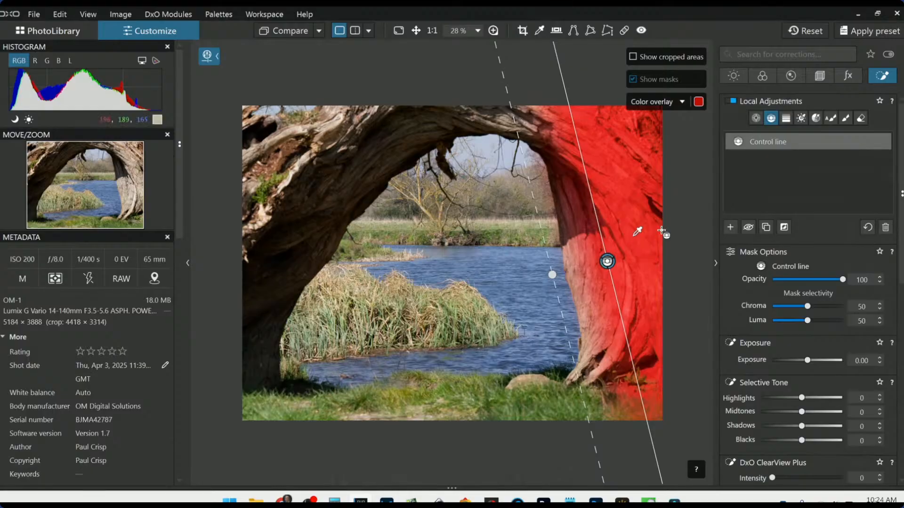
Darken the masked trunk with midtones -12, shadows -31, blacks -49 and exposure -0.28, leaving highlights at 0 after trying -50
click(782, 399)
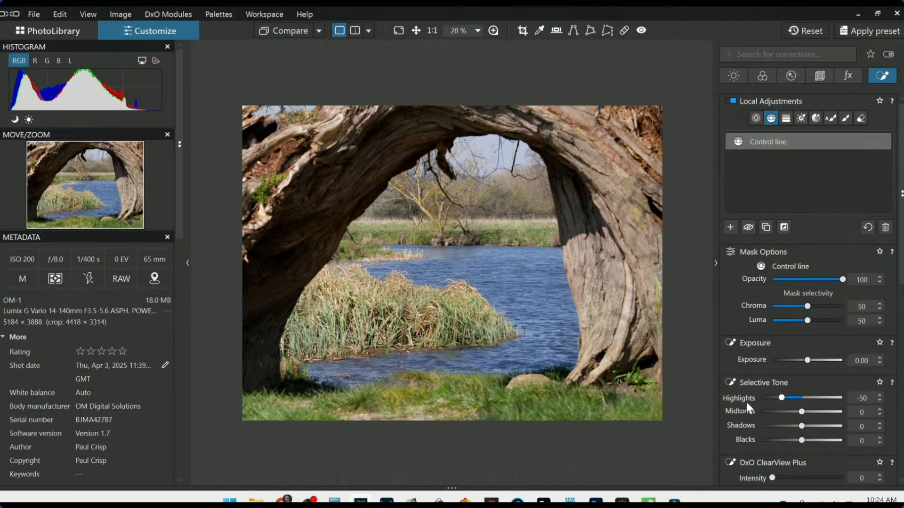
scroll(735, 402, down, 3)
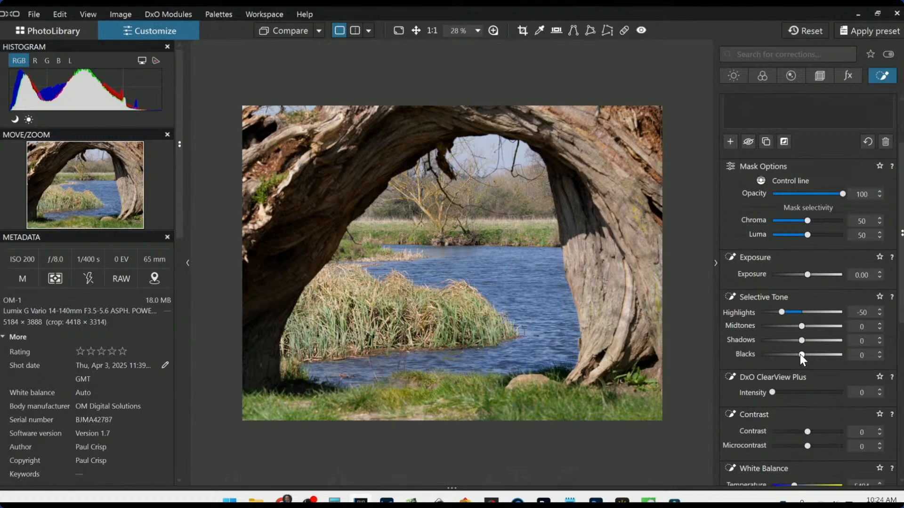
drag(800, 354, 797, 325)
double_click(781, 312)
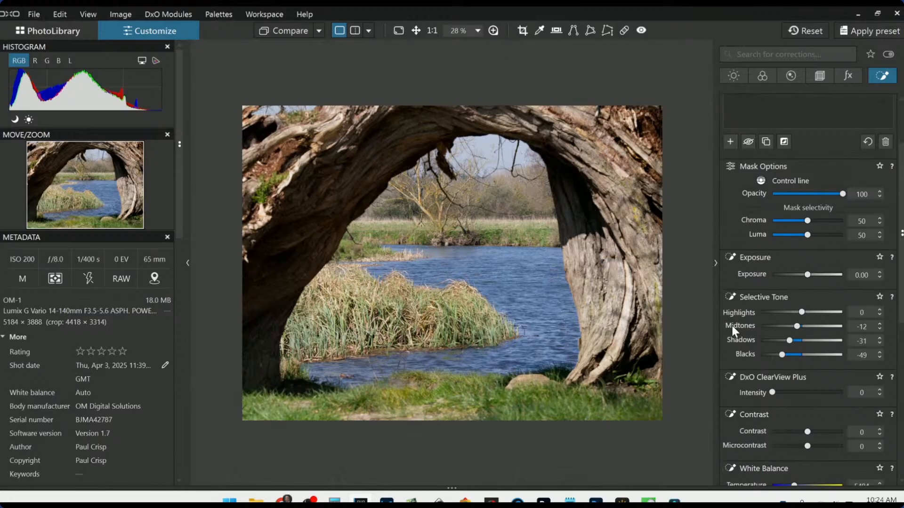
drag(809, 276, 805, 276)
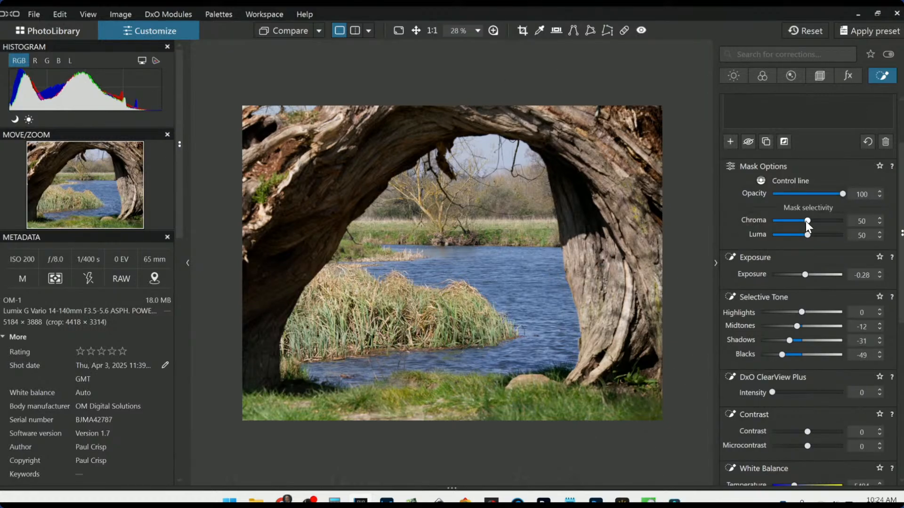
Set the trunk mask's chroma selectivity to 60, deselect the mask and compare the picture with its unedited version
scroll(806, 222, up, 1)
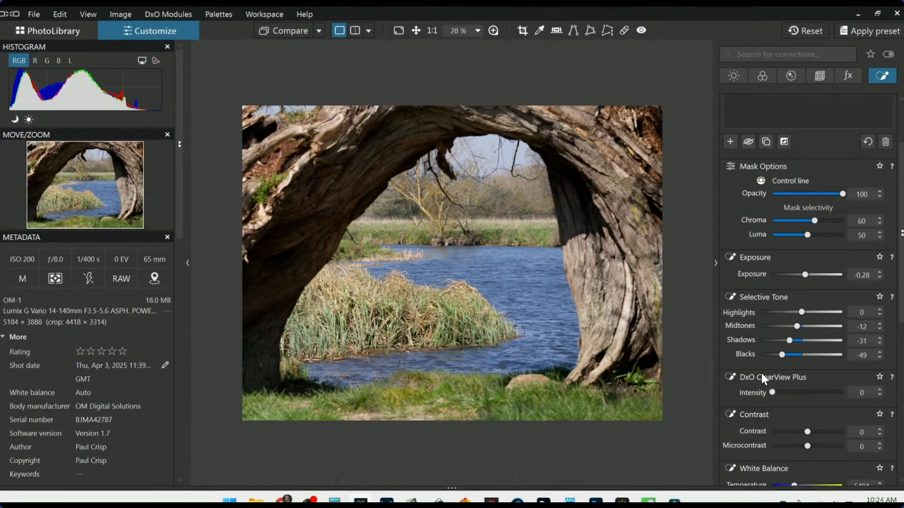
key(Escape)
click(285, 27)
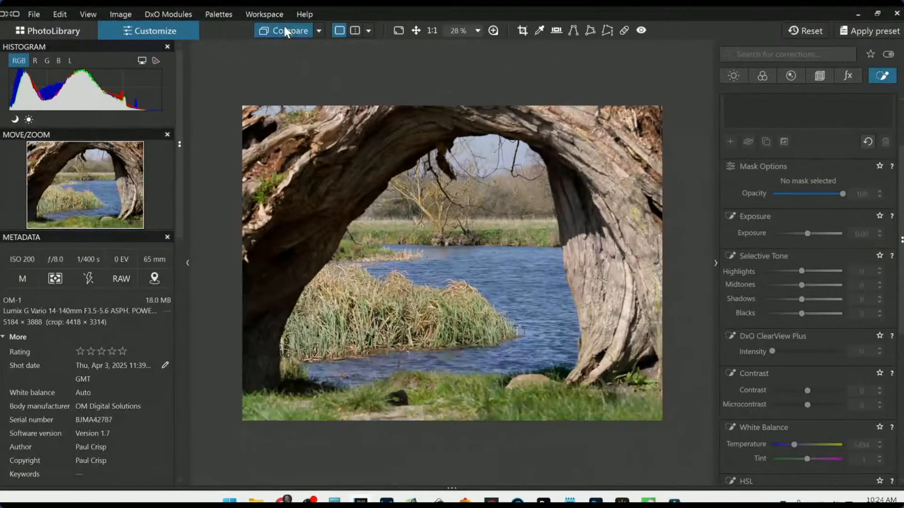
click(284, 26)
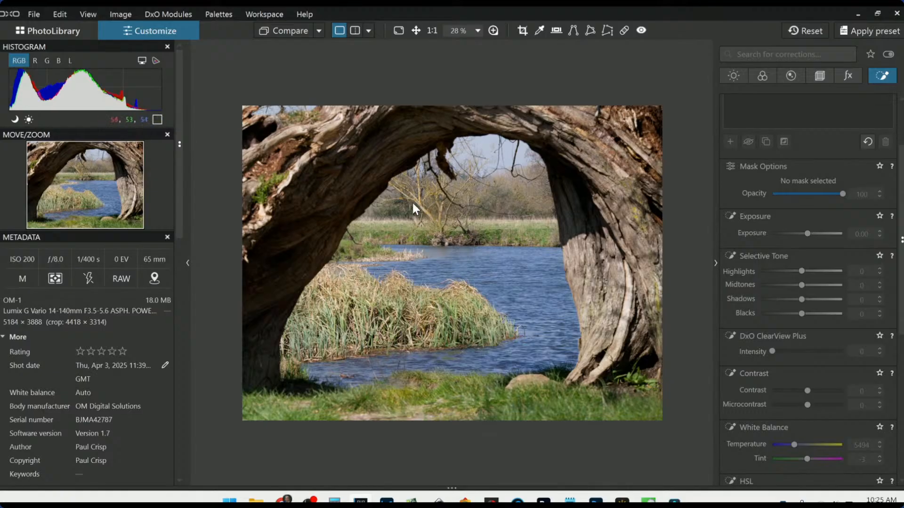
Examine the distant tree on the far bank close up, as well as the overall picture
scroll(412, 199, up, 1)
scroll(412, 195, up, 2)
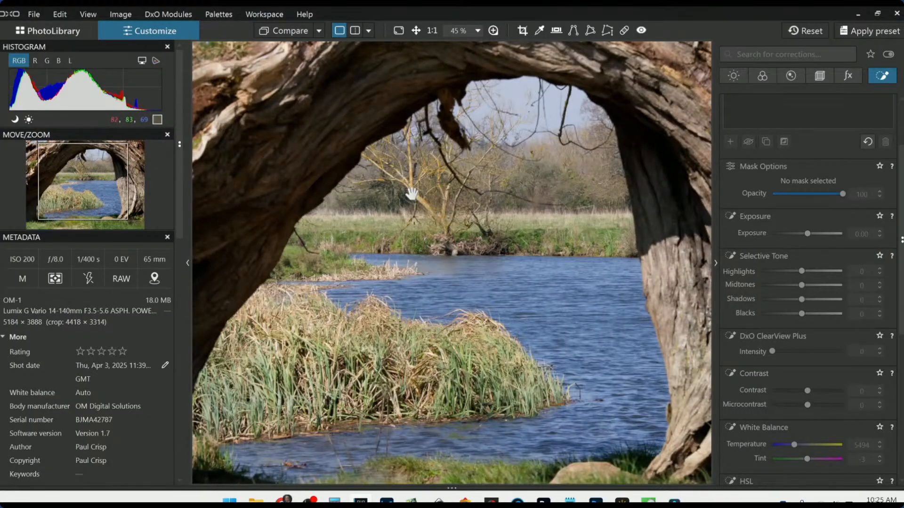
scroll(412, 194, up, 4)
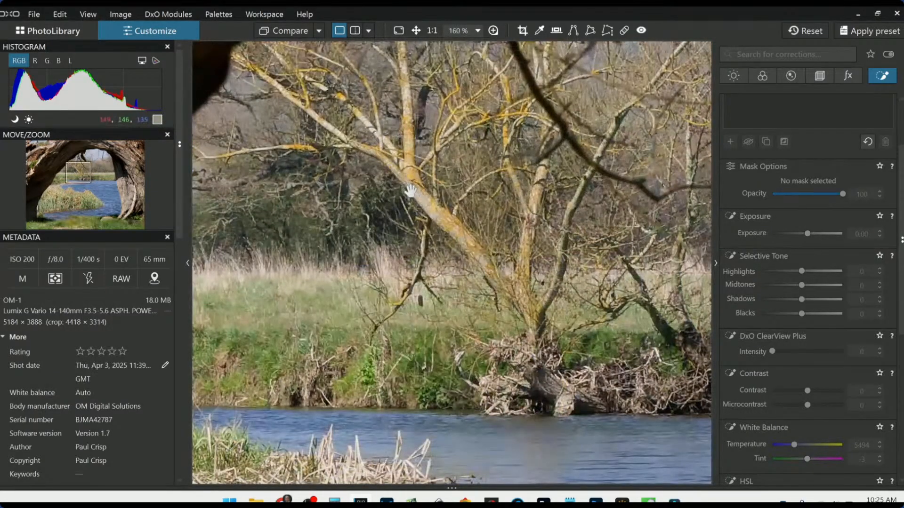
scroll(411, 190, down, 5)
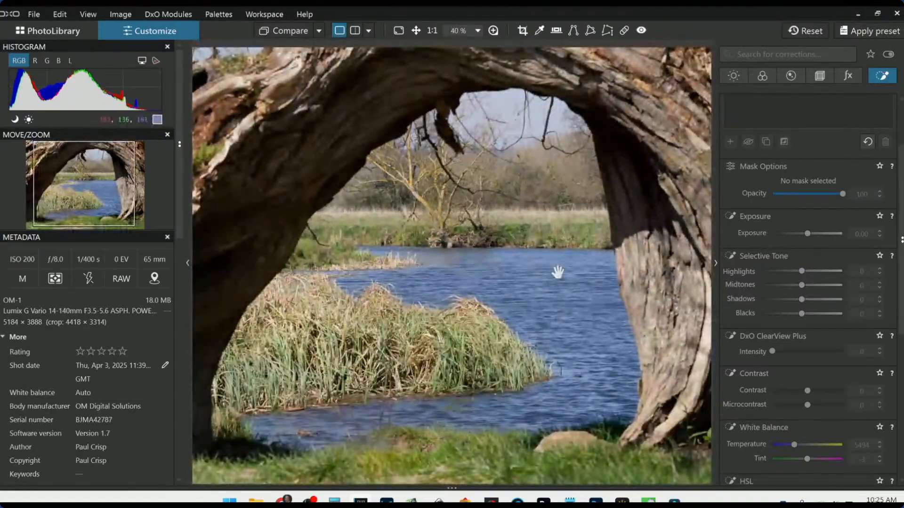
scroll(558, 273, down, 1)
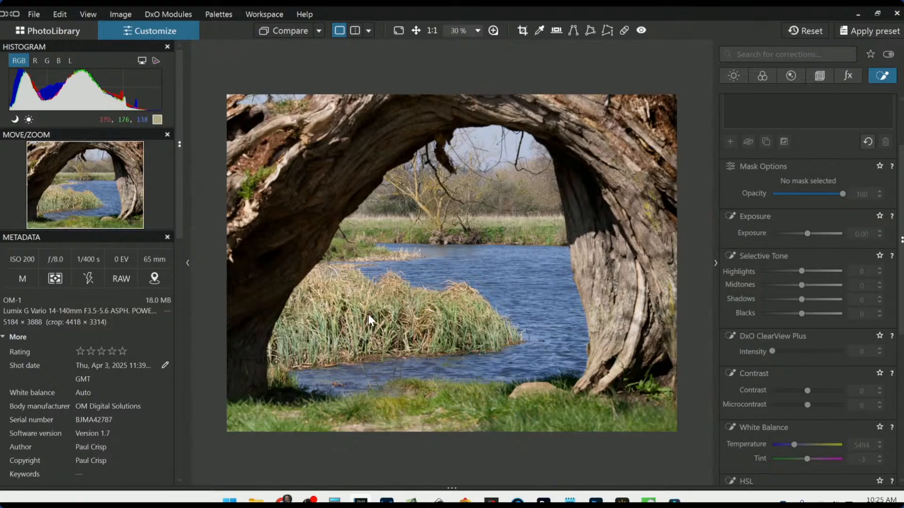
scroll(481, 322, down, 1)
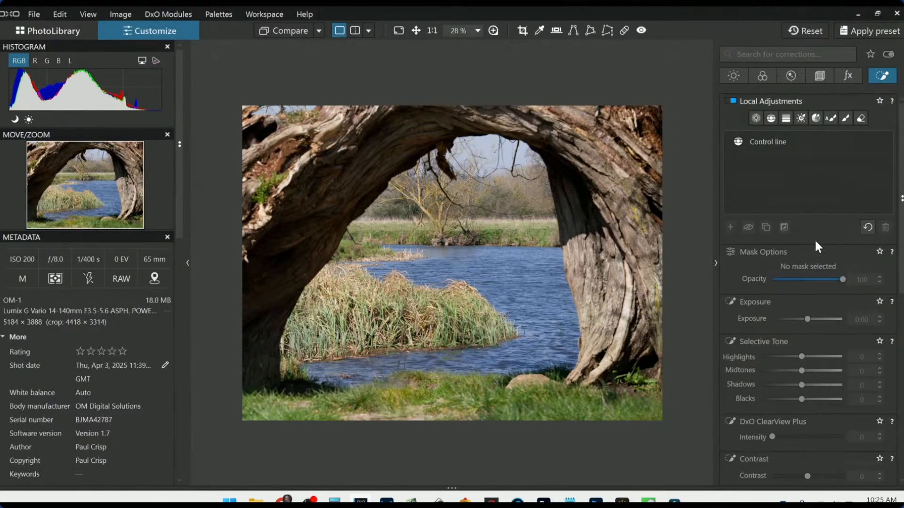
scroll(594, 278, up, 1)
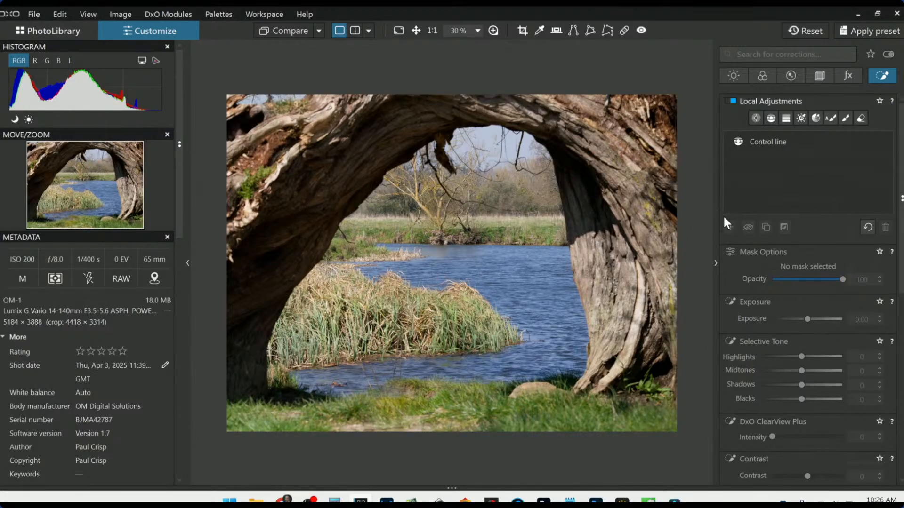
Add a control point local adjustment on the distant tree's leaning trunk and set its chroma selectivity to 66
click(759, 118)
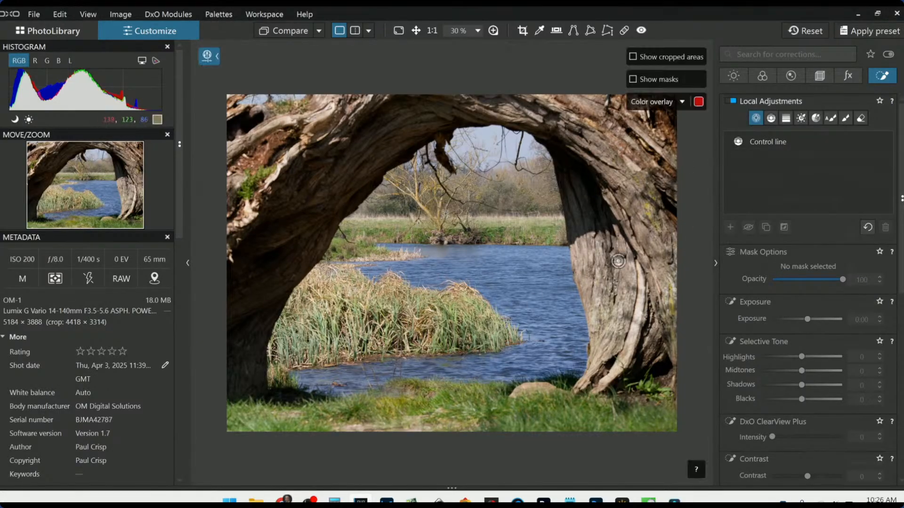
scroll(418, 209, up, 3)
scroll(417, 209, up, 3)
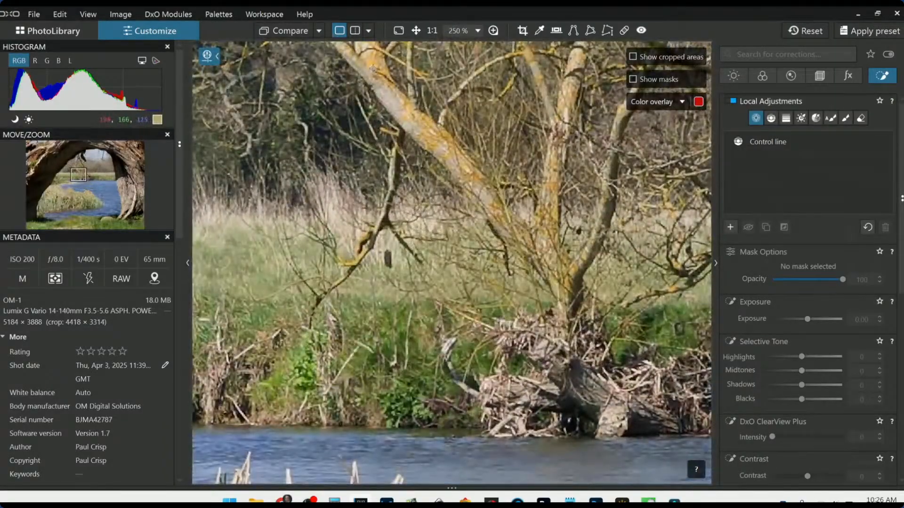
click(374, 65)
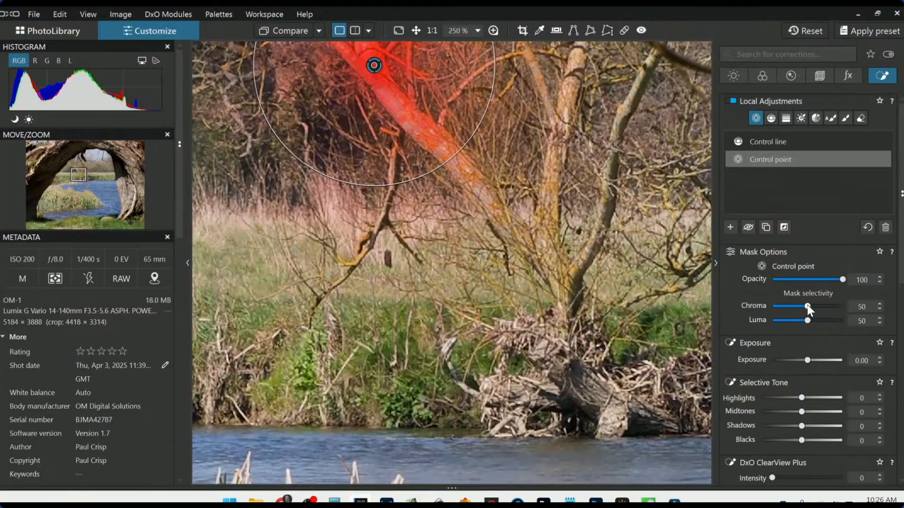
drag(808, 306, 819, 309)
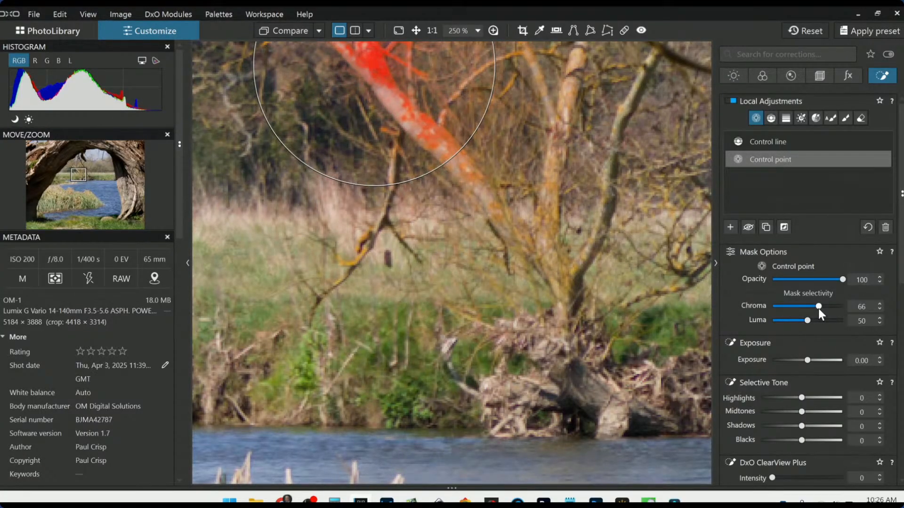
click(573, 274)
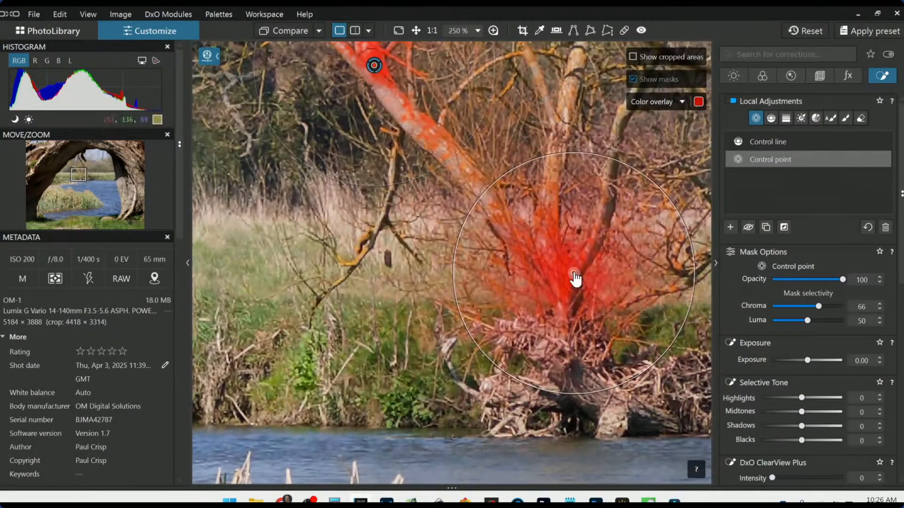
drag(574, 274, 551, 194)
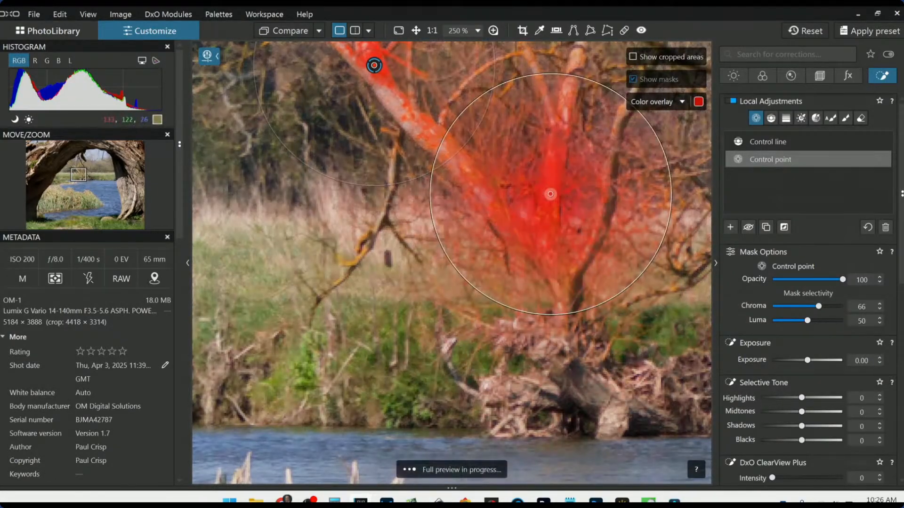
key(Delete)
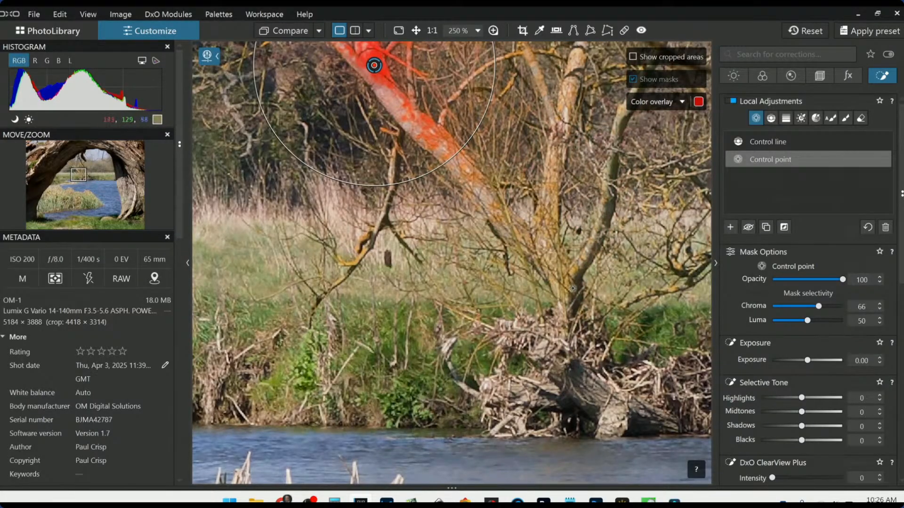
Extend the distant tree's mask with a control point on the yellow section of its left-hand horizontal branch
scroll(606, 284, down, 4)
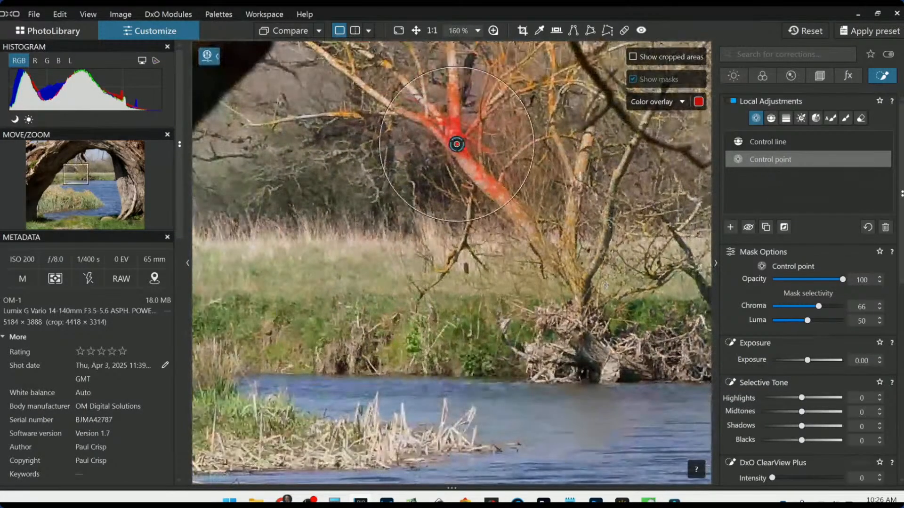
scroll(377, 140, up, 4)
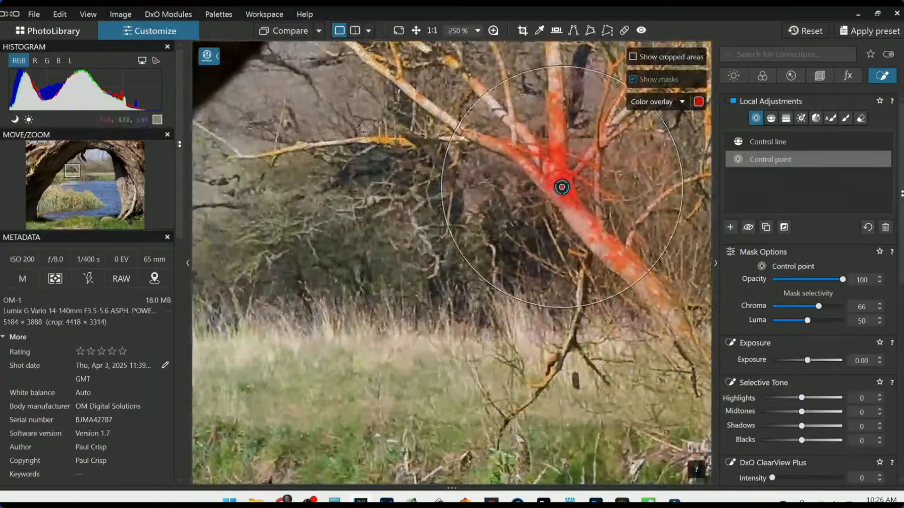
click(383, 141)
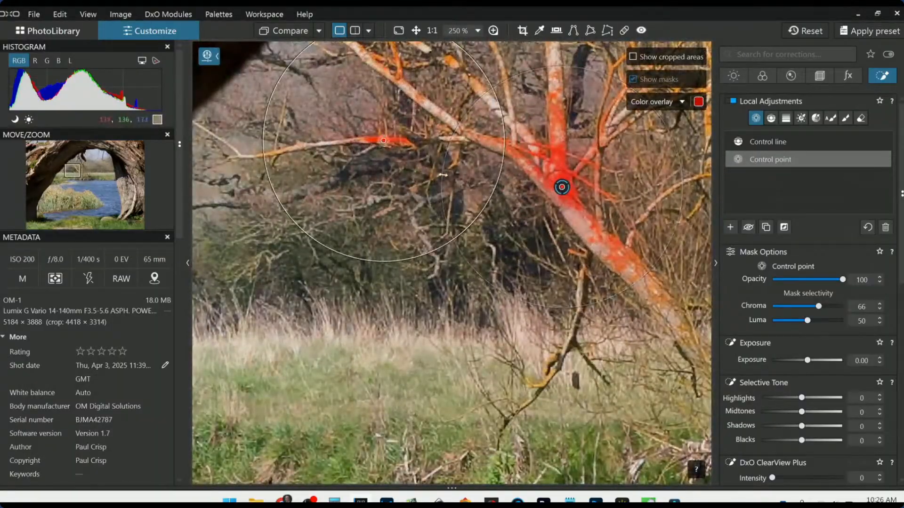
click(275, 154)
drag(275, 154, 277, 152)
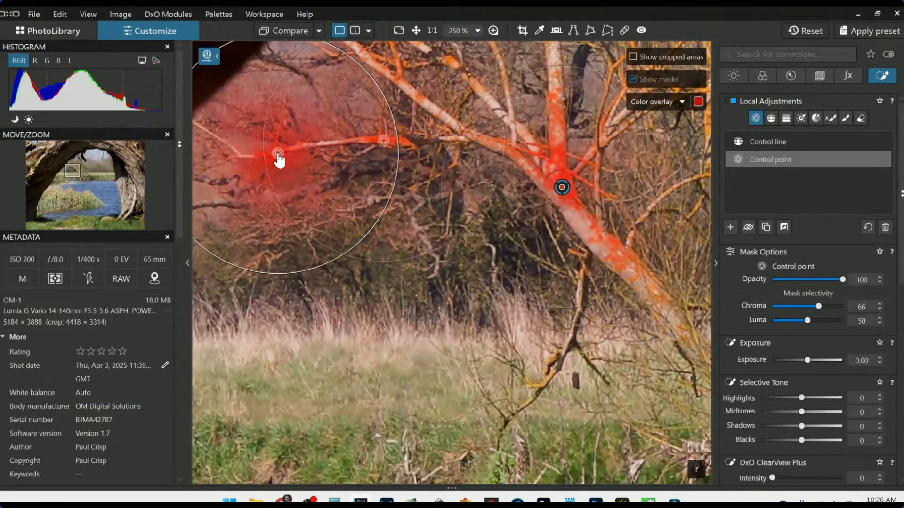
key(Delete)
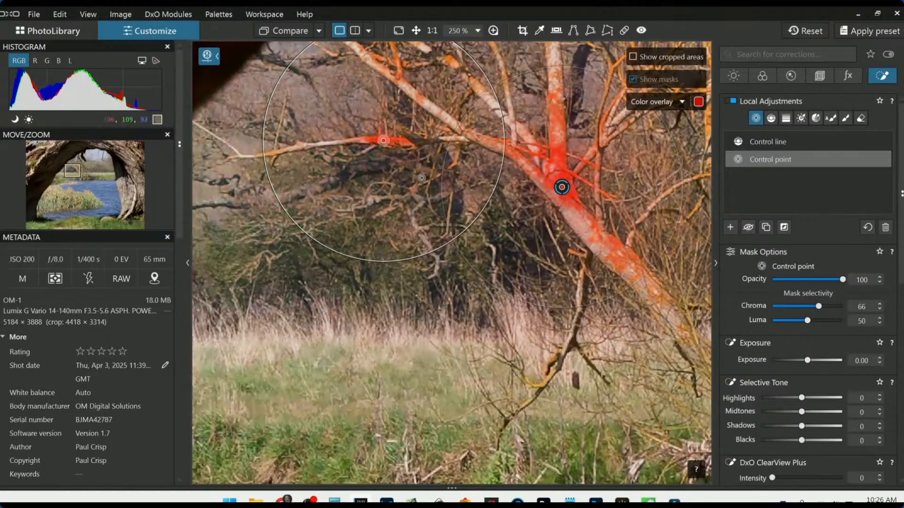
Add control points to the mask on the distant tree's upper vertical stem and its right-hand branches
scroll(635, 248, down, 2)
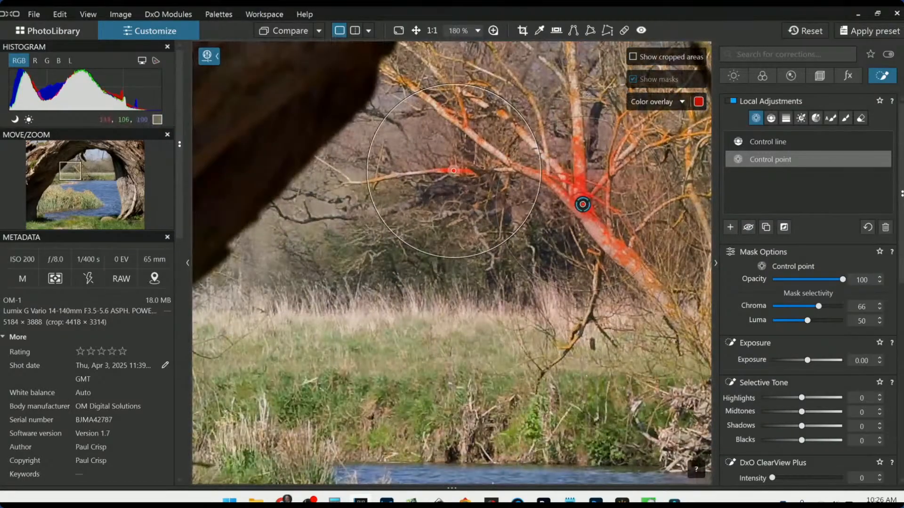
click(575, 95)
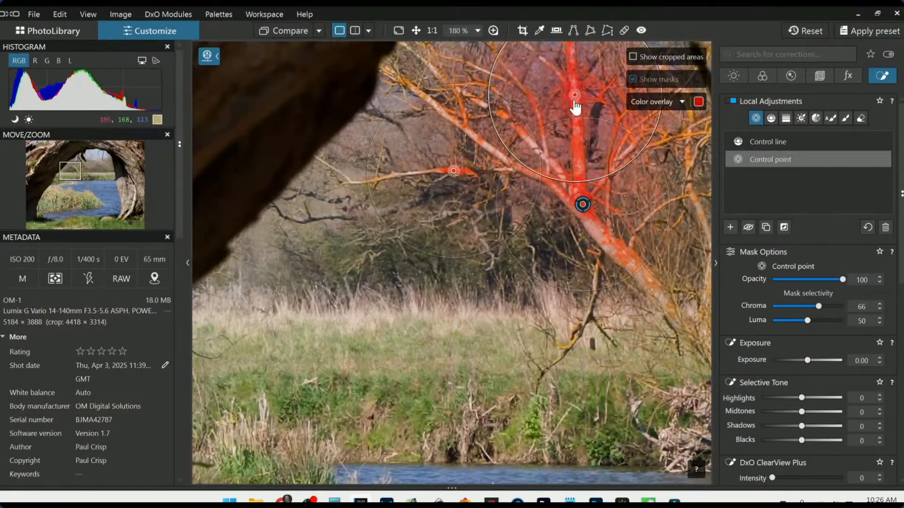
click(689, 163)
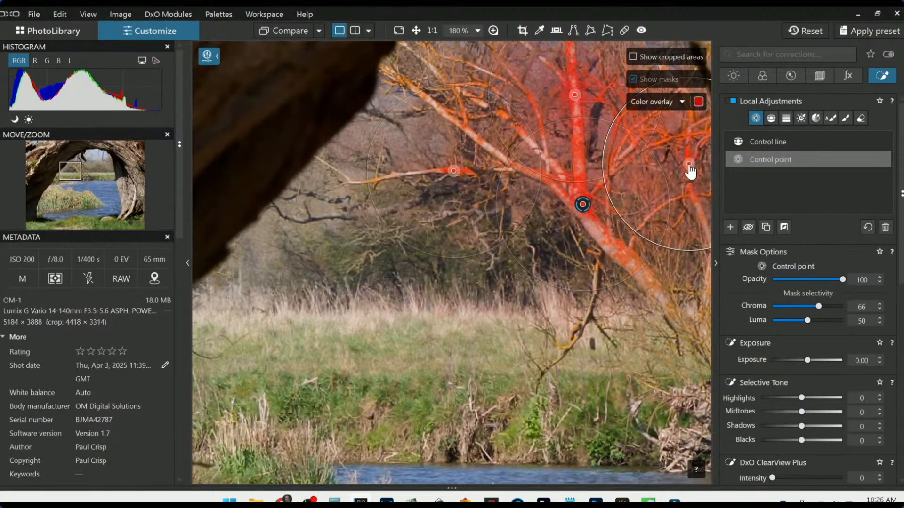
Add a control point on the low branch hanging over the far meadow and shrink its circle to about half
scroll(688, 286, down, 5)
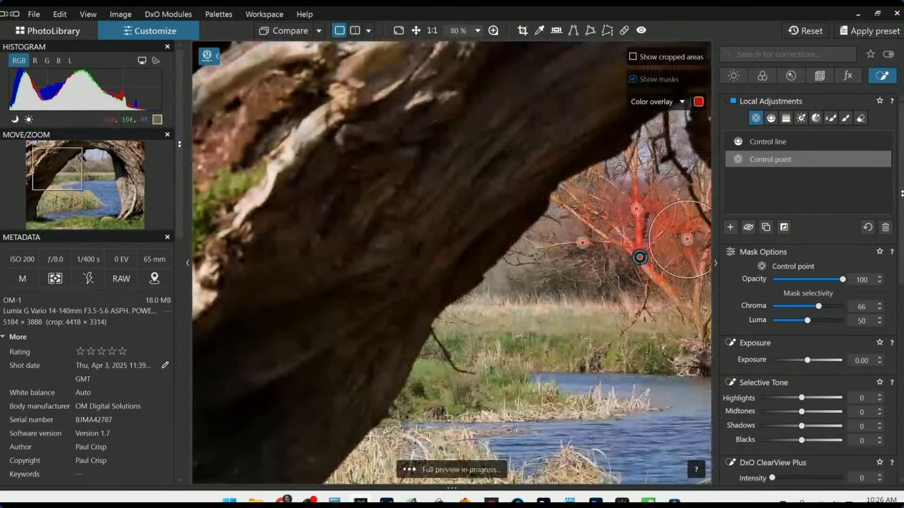
scroll(652, 335, up, 3)
scroll(641, 337, up, 3)
click(607, 279)
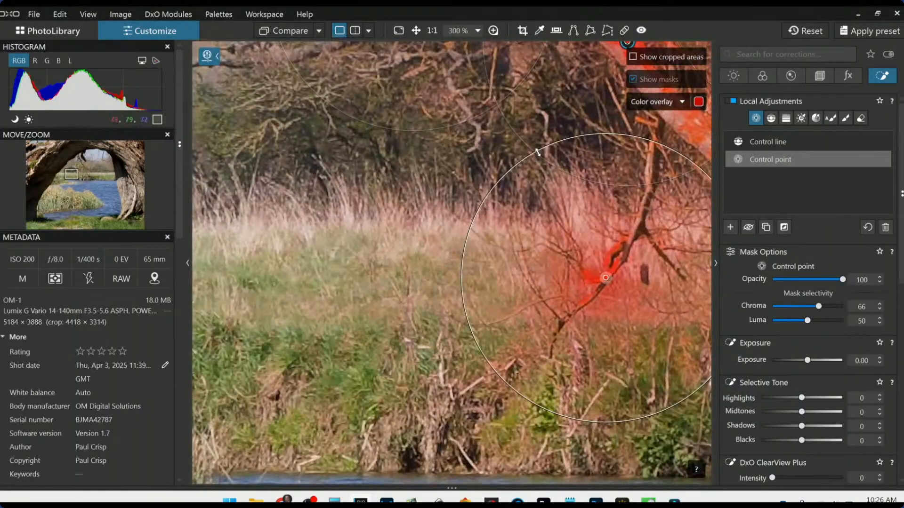
drag(537, 151, 575, 222)
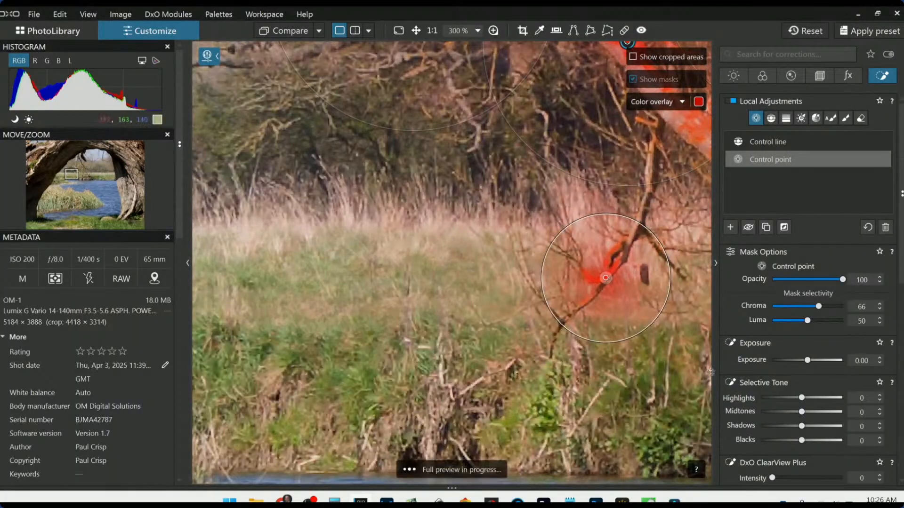
Add a control point at the fork near the base of the distant tree and tighten its circle around the fork
scroll(541, 280, down, 6)
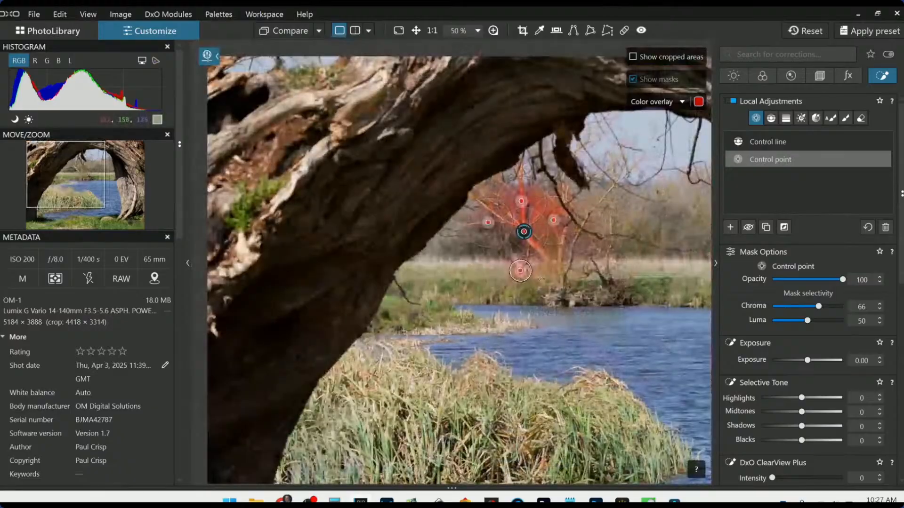
scroll(540, 280, up, 4)
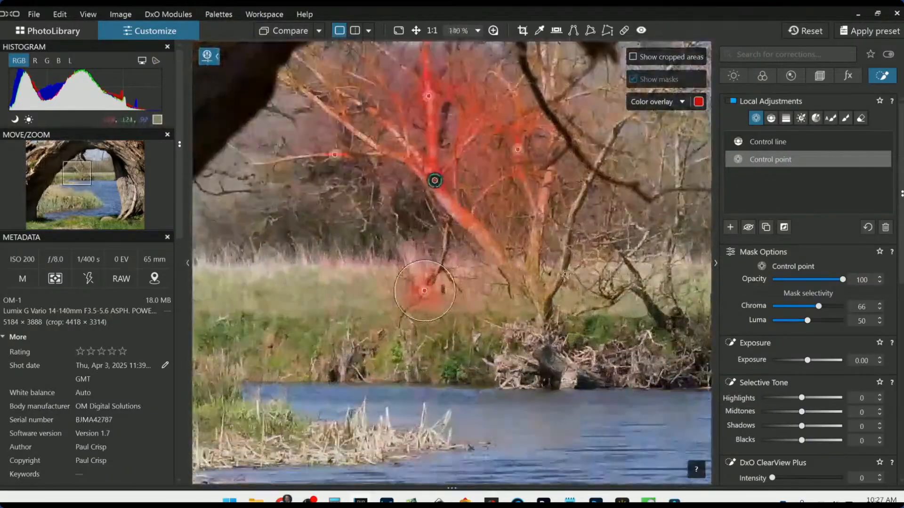
scroll(565, 275, up, 1)
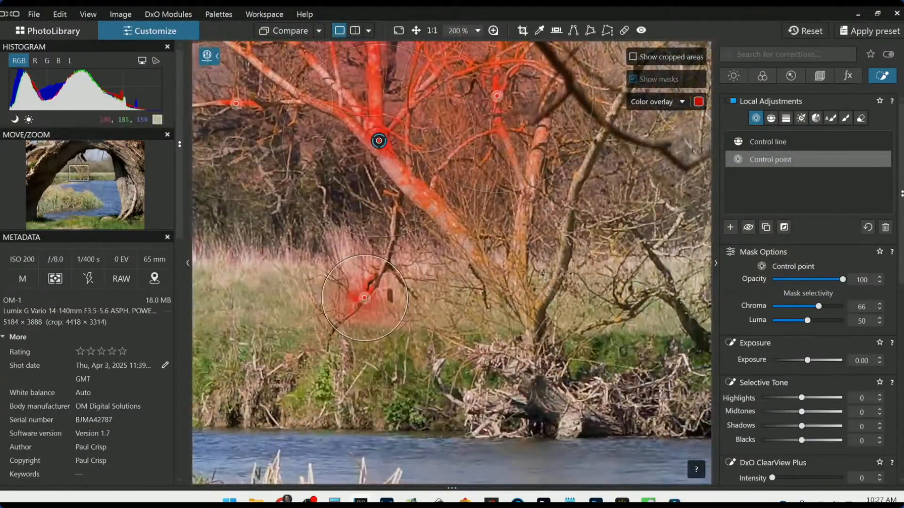
click(88, 174)
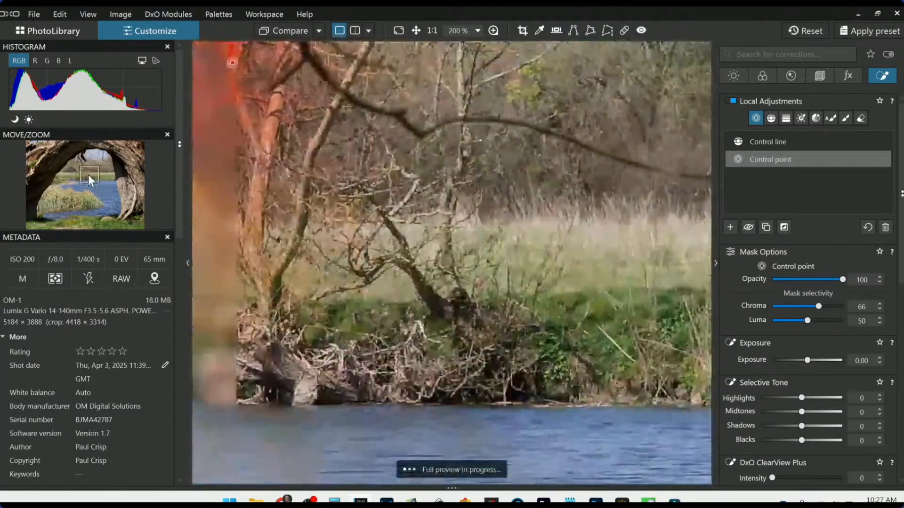
drag(88, 175, 84, 174)
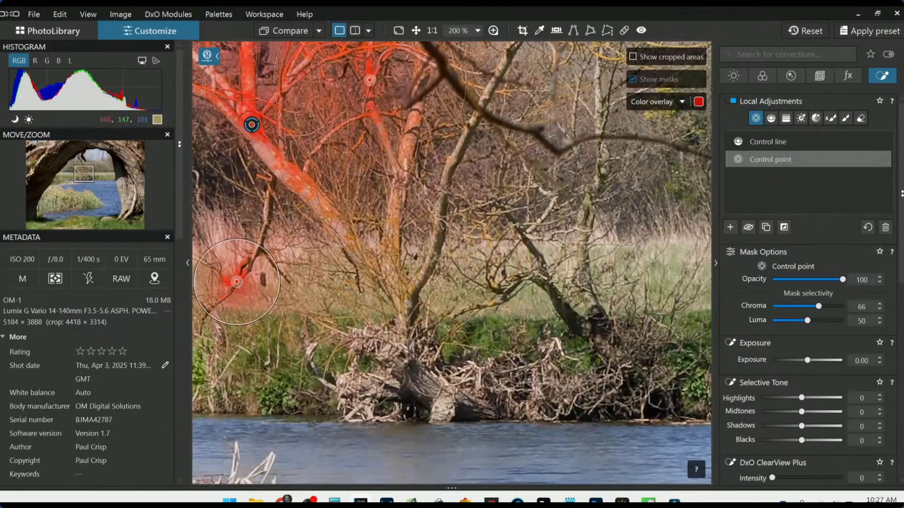
scroll(407, 301, up, 1)
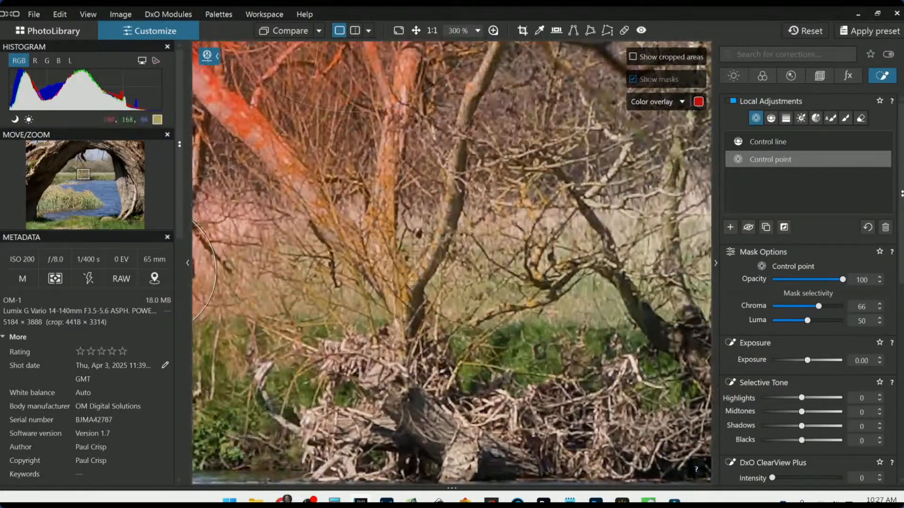
click(412, 281)
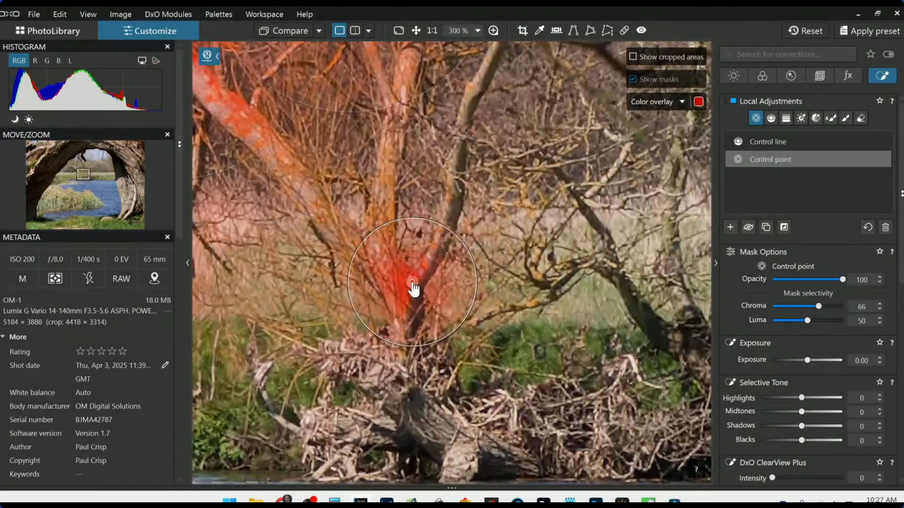
drag(380, 231, 396, 251)
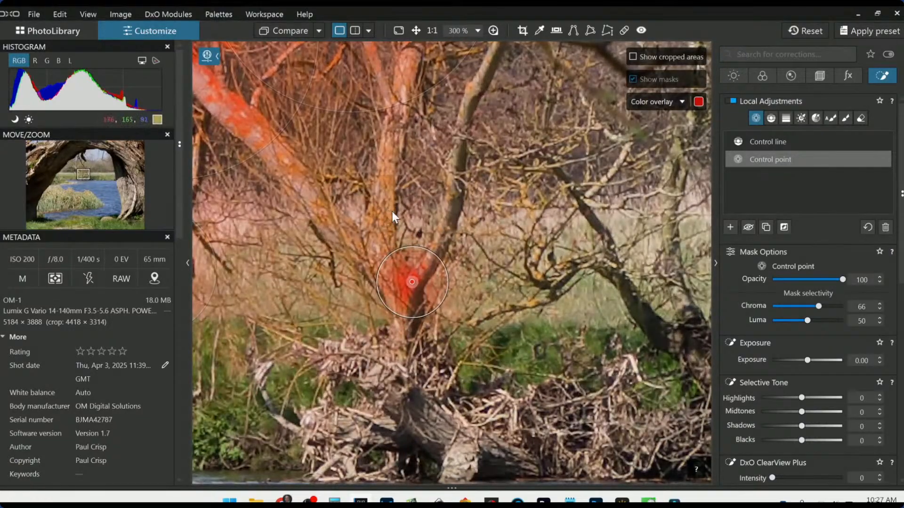
Add control points along the distant tree's middle stem and on the low branches to the right of its base
click(392, 212)
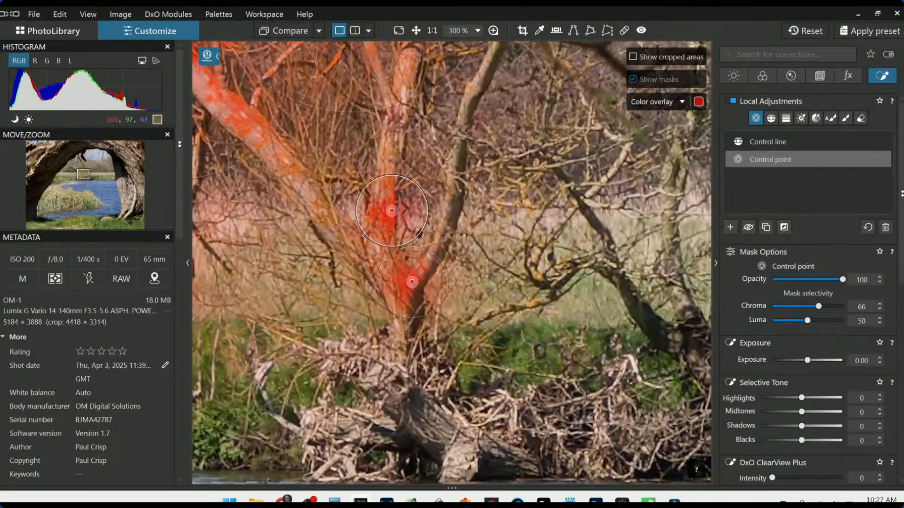
click(409, 74)
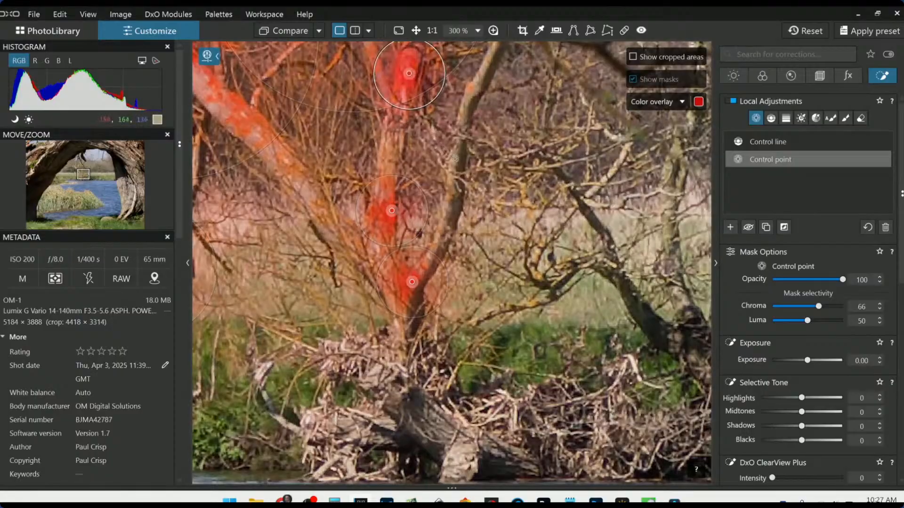
click(535, 303)
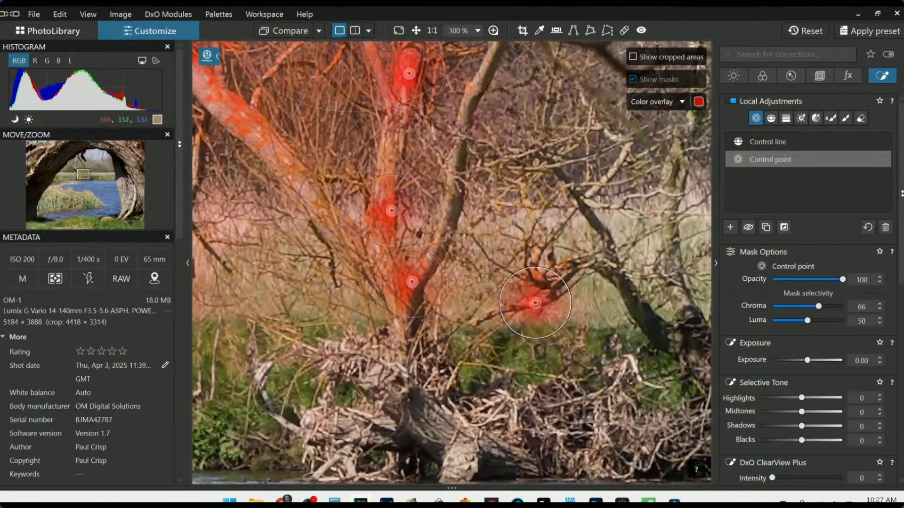
click(527, 203)
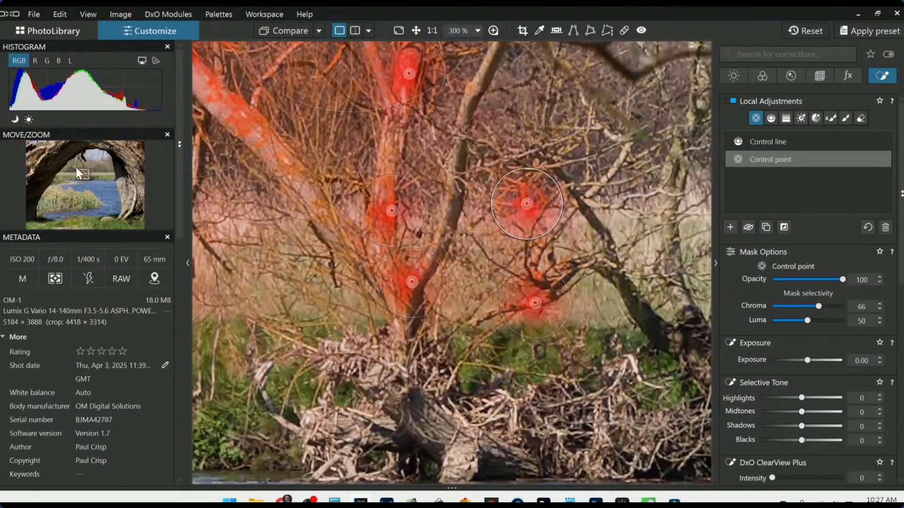
Add three control points on the distant tree's upper right-hand branches and undo the extra one on the far-right twig
drag(80, 171, 89, 165)
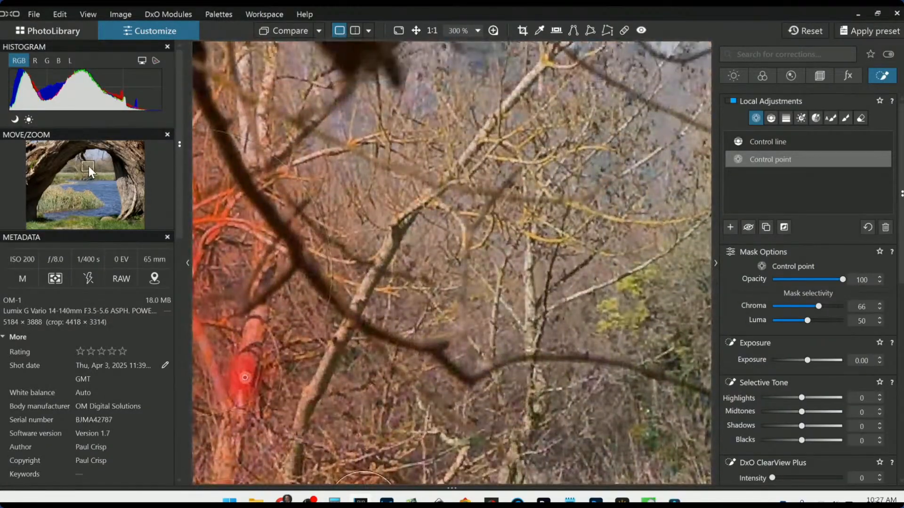
click(549, 241)
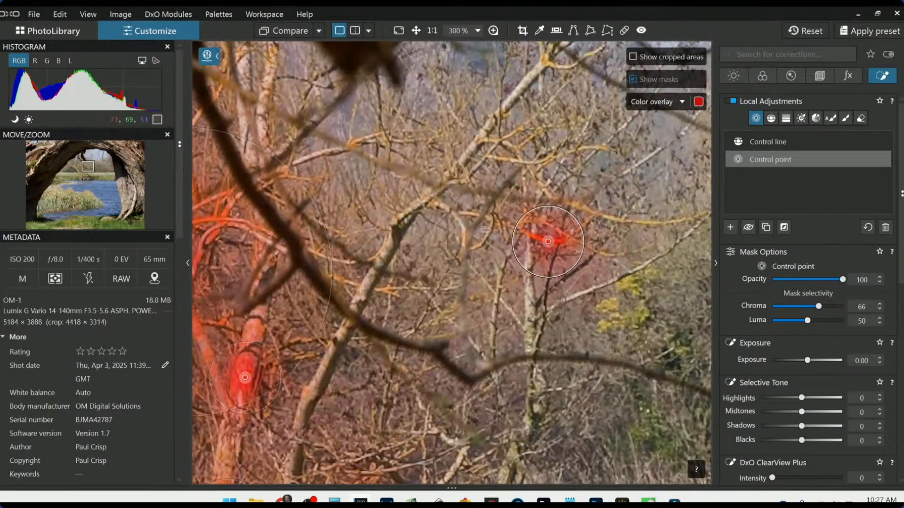
click(502, 161)
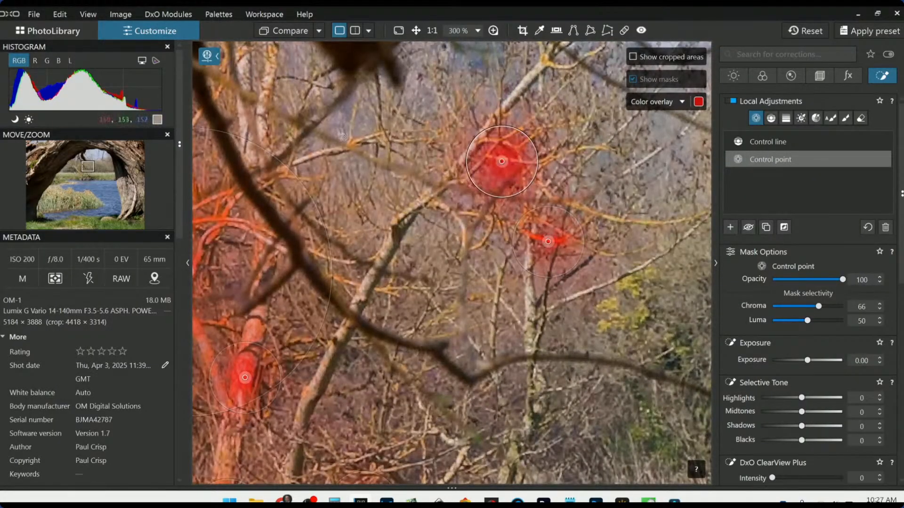
click(352, 142)
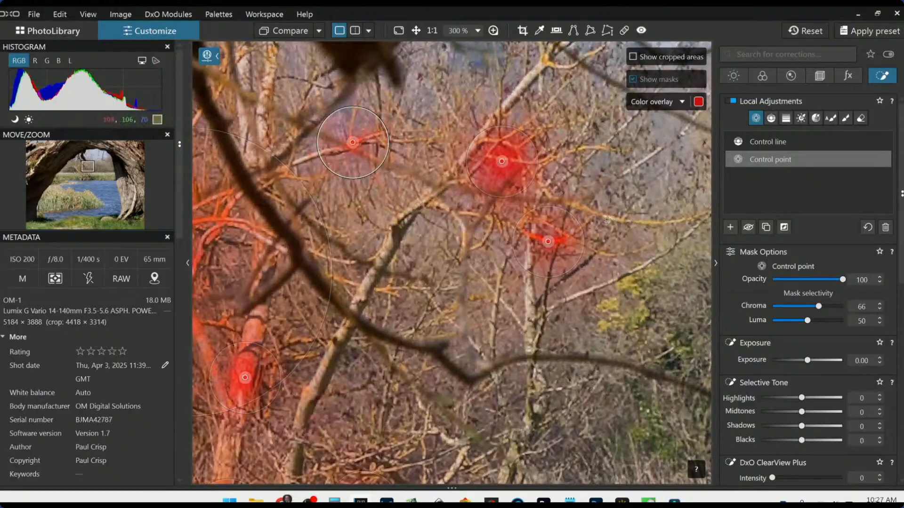
click(633, 221)
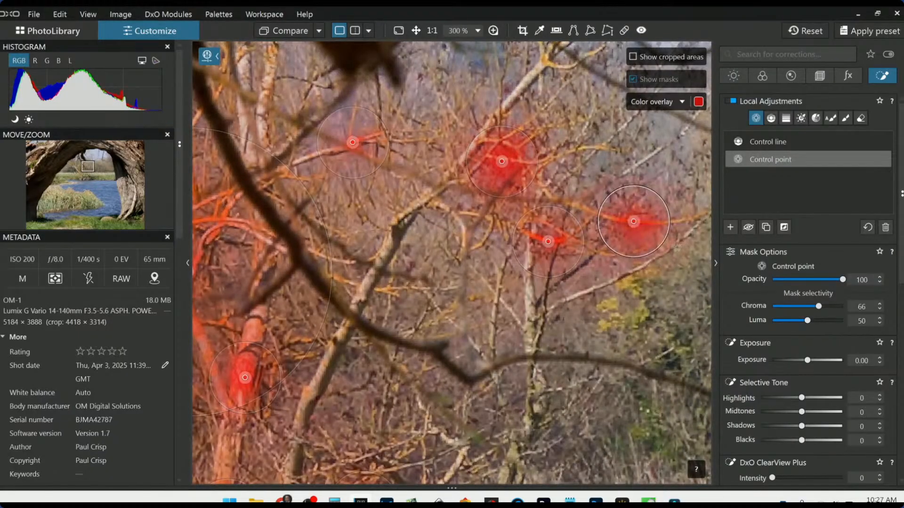
key(ctrl+z)
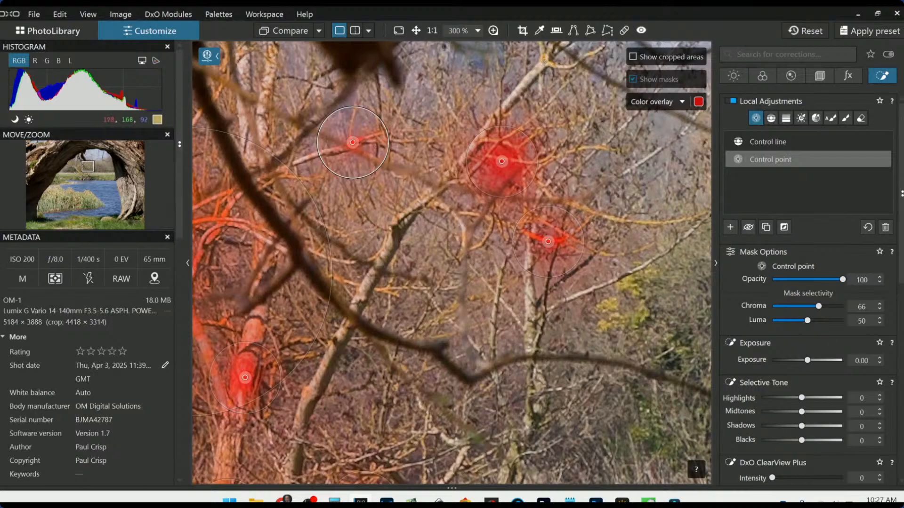
Add control points near the top and midway down the distant tree's right-hand stem, and check the mask over the whole tree
scroll(541, 90, down, 2)
scroll(471, 194, down, 2)
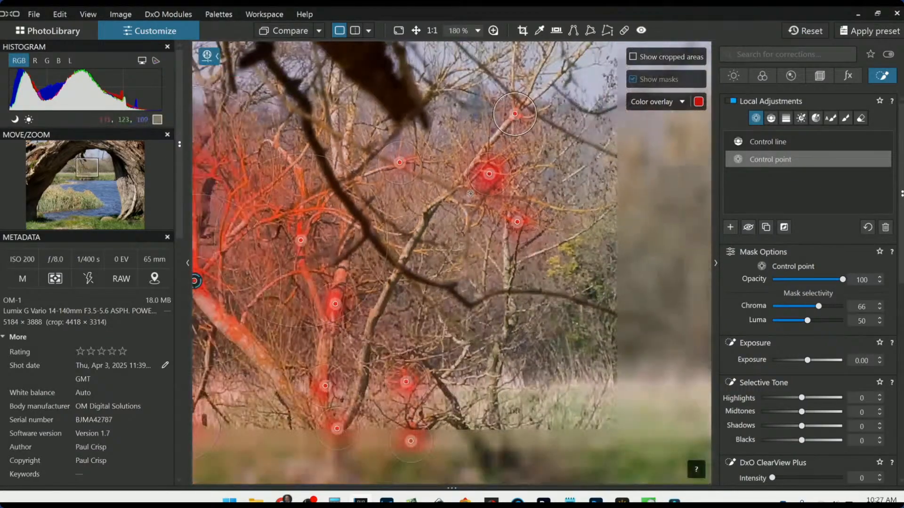
scroll(471, 194, down, 1)
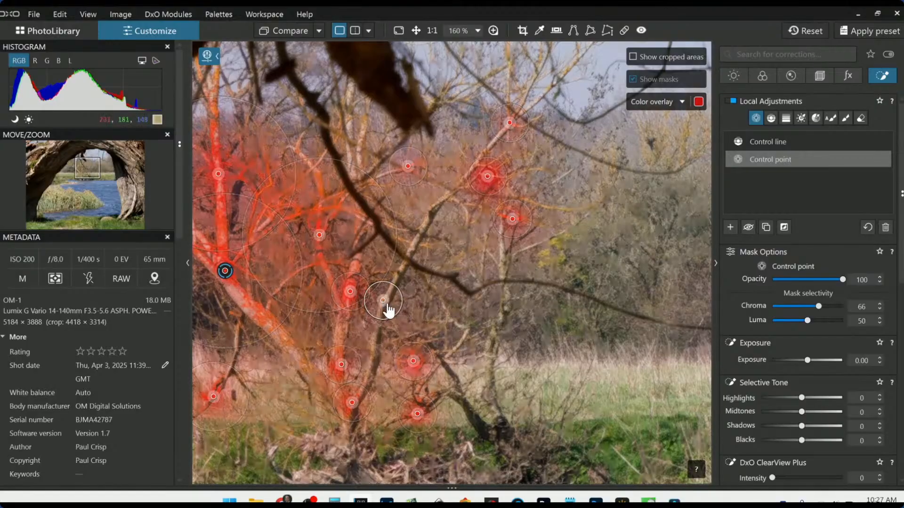
scroll(456, 349, down, 2)
scroll(456, 349, down, 1)
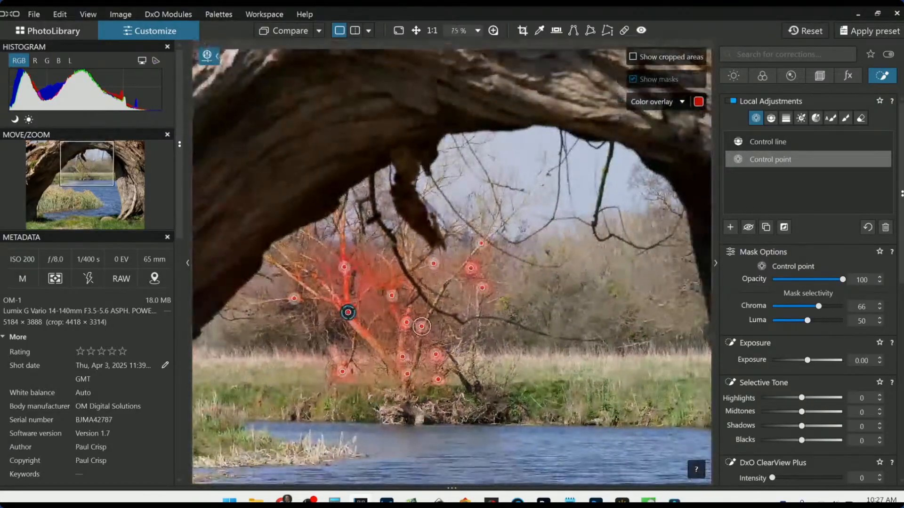
scroll(456, 349, down, 1)
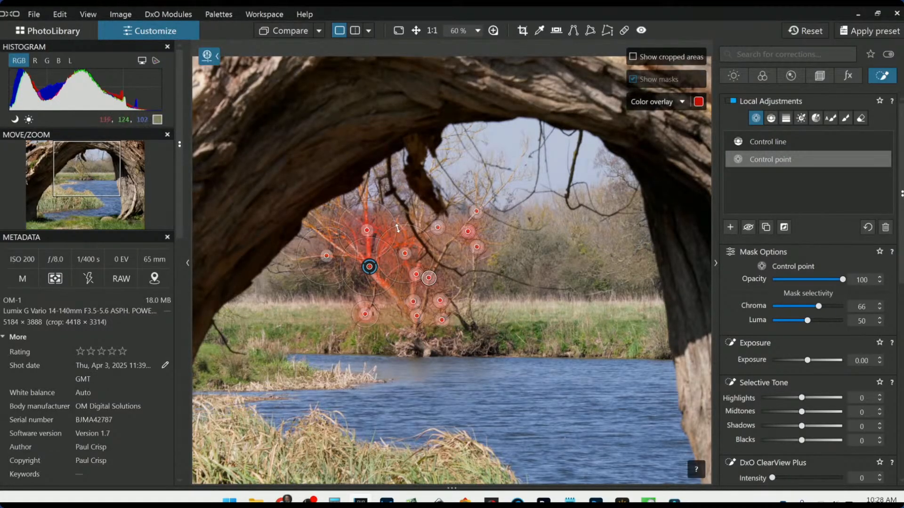
Add control points on the distant tree's outer left diagonal branch and on the upper-left branch just beneath the arch
scroll(305, 220, up, 3)
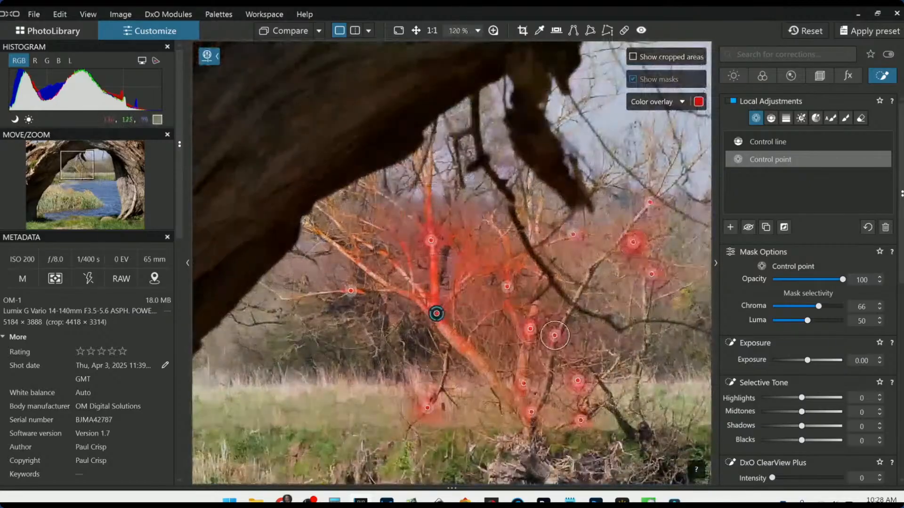
scroll(304, 221, up, 2)
scroll(328, 238, up, 2)
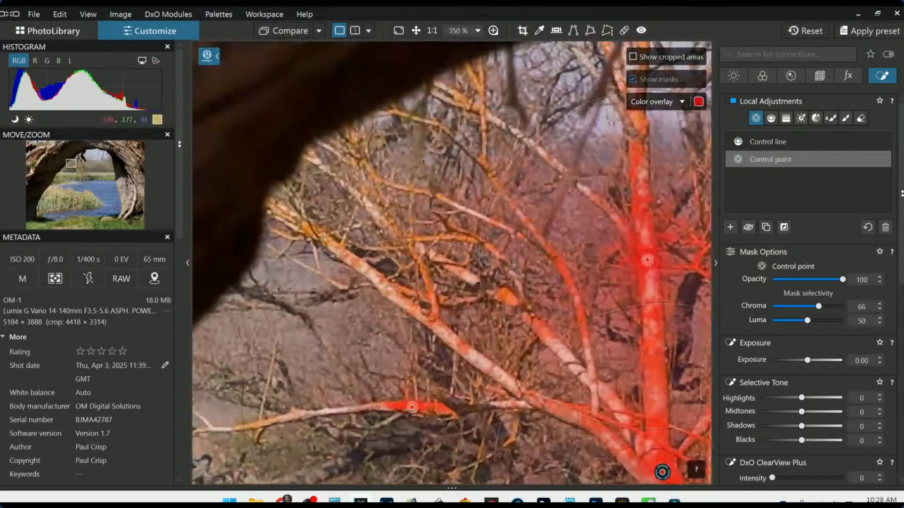
click(323, 237)
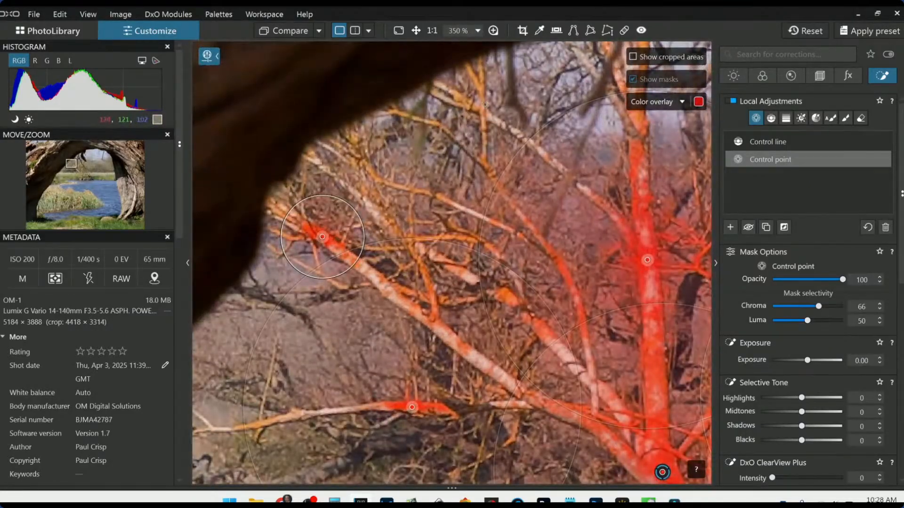
click(479, 90)
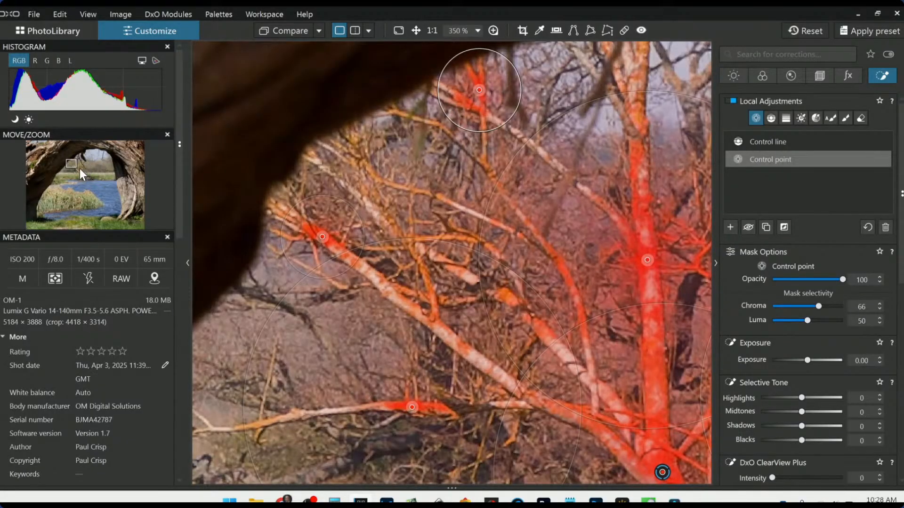
drag(74, 164, 76, 162)
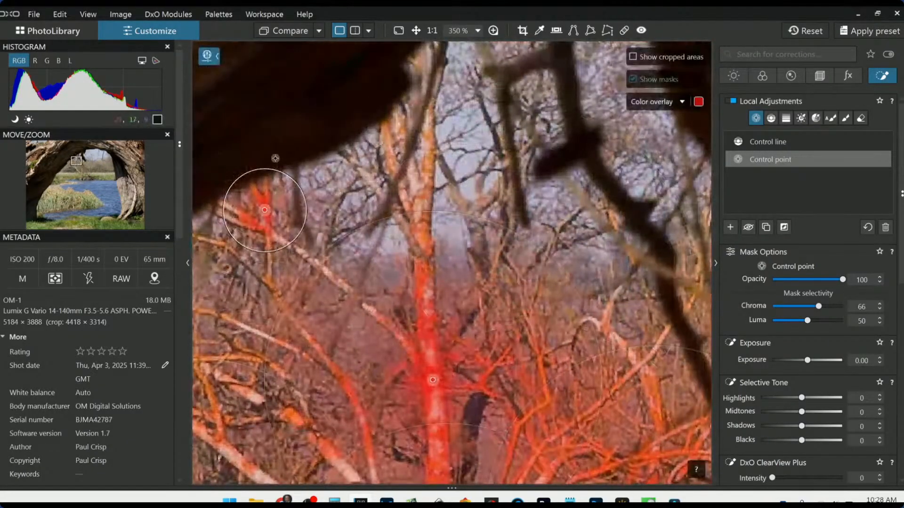
Add two more control points to the tree mask, on the upper trunk and the branch beside it
click(426, 197)
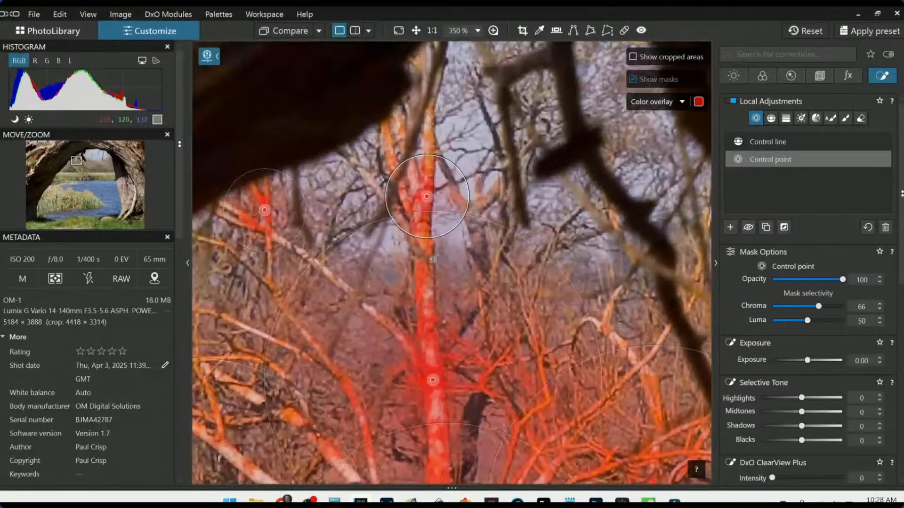
click(383, 133)
scroll(389, 225, down, 6)
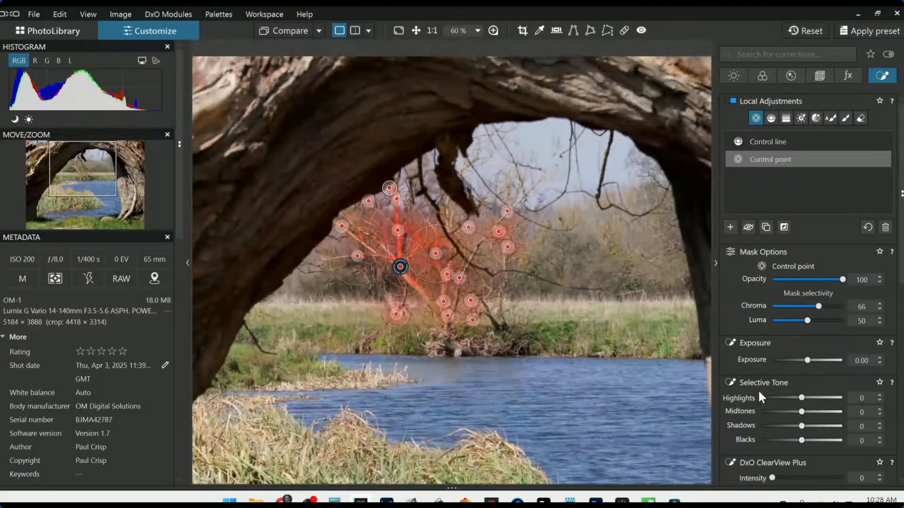
scroll(544, 343, down, 1)
scroll(543, 343, down, 1)
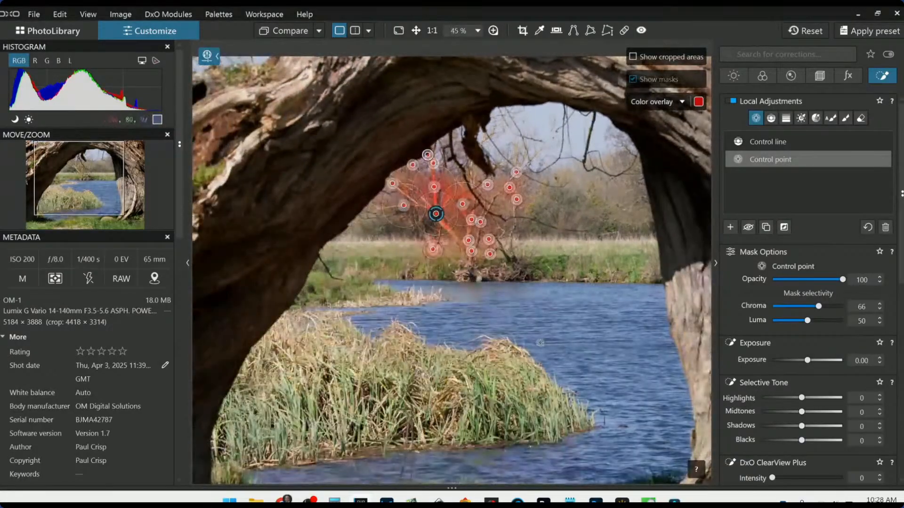
Choose the orange HSL channel for the tree mask and widen its hue range towards yellow
scroll(773, 360, down, 8)
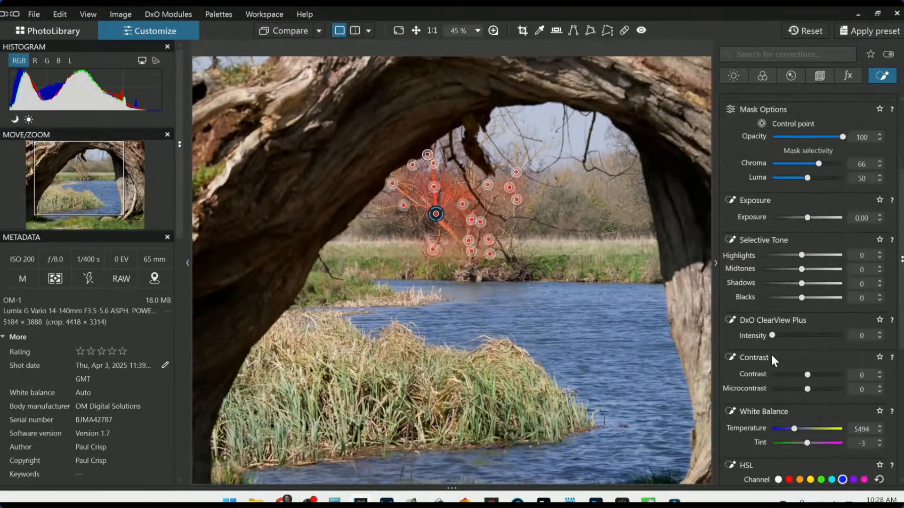
scroll(771, 355, down, 7)
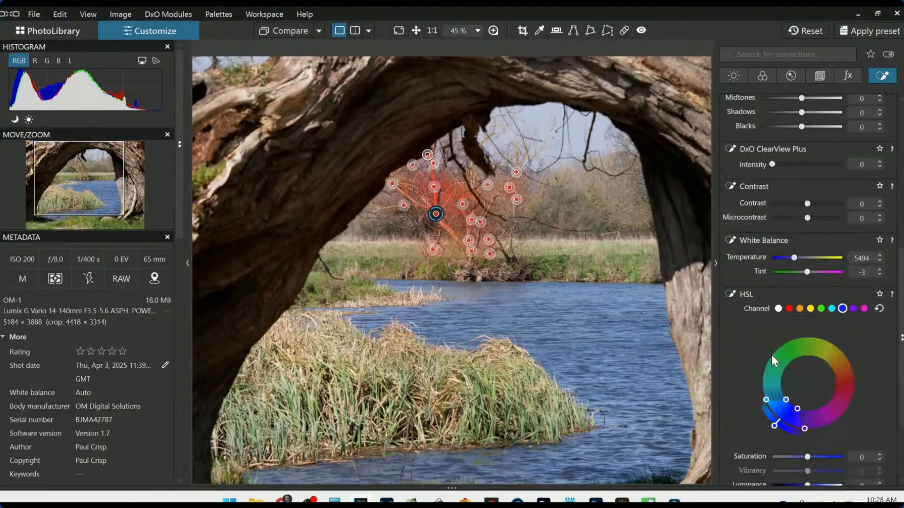
click(781, 205)
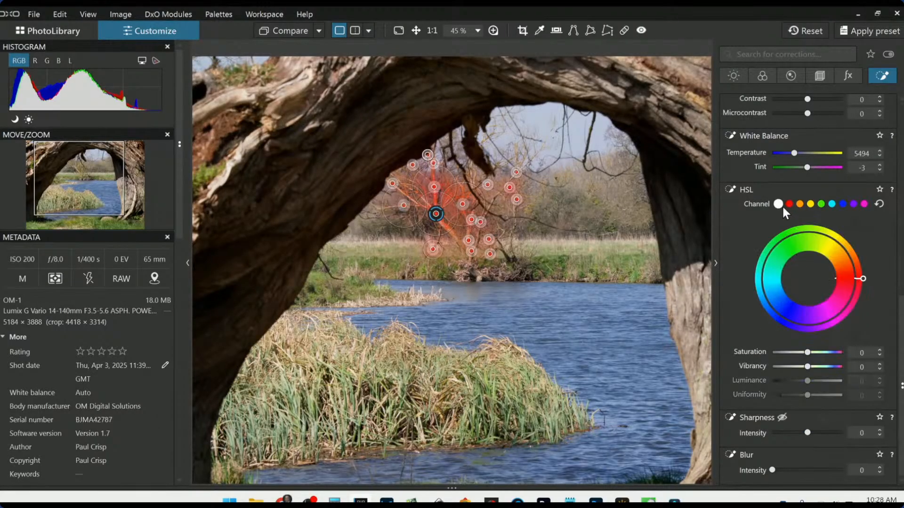
click(810, 203)
click(799, 205)
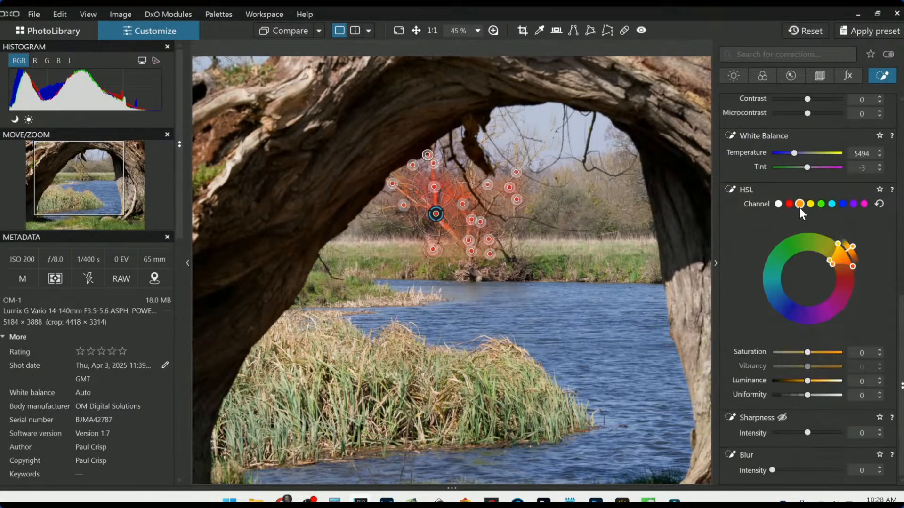
drag(839, 245, 829, 238)
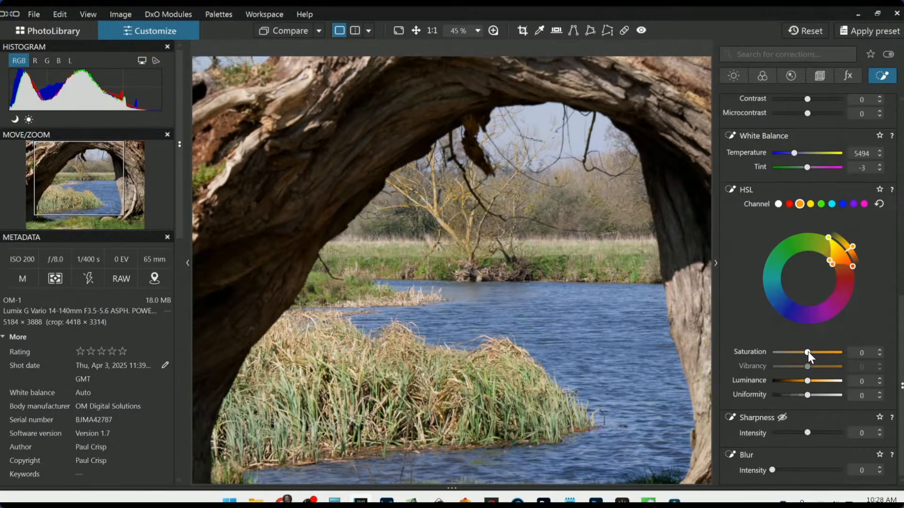
Set the orange channel's saturation to 72 for the tree mask and compare with the original
drag(808, 351, 833, 358)
click(278, 33)
click(278, 32)
Extend the tree mask with four control points on the distant treetops behind the meadow, then deselect the mask
scroll(615, 188, up, 5)
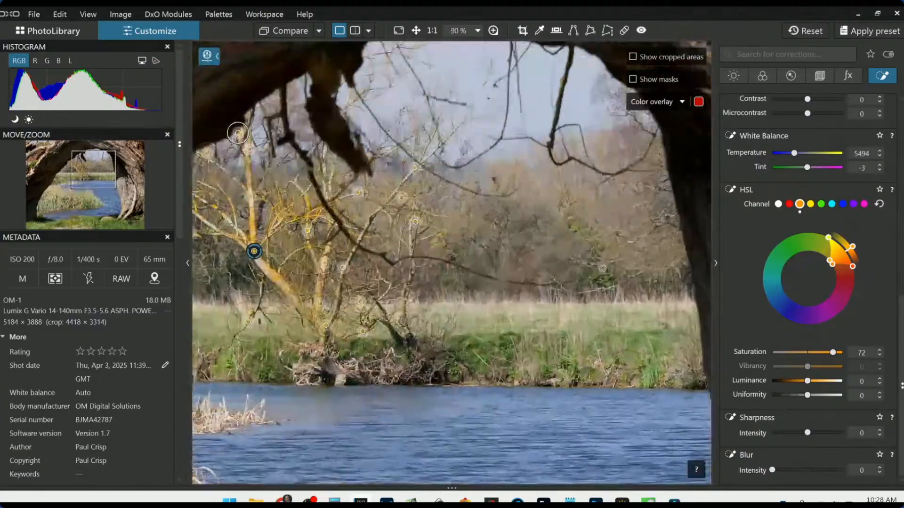
scroll(602, 268, up, 2)
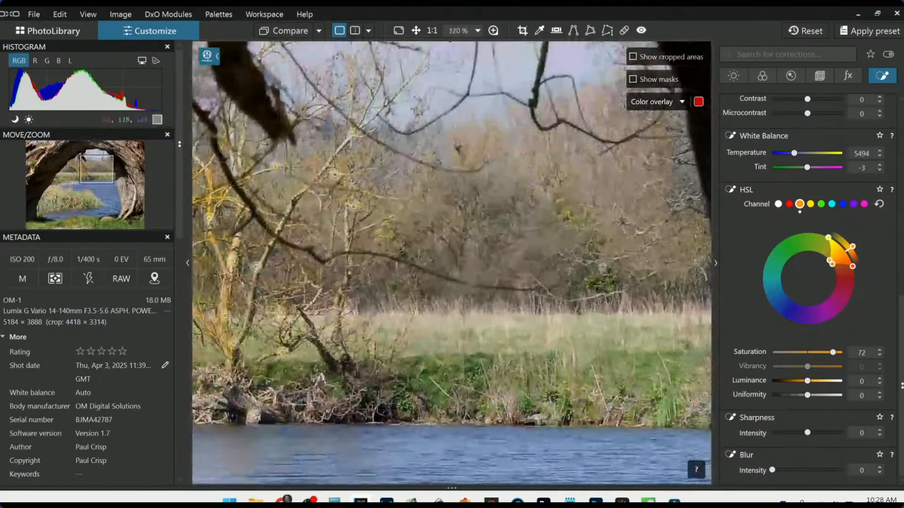
click(483, 139)
drag(492, 149, 514, 170)
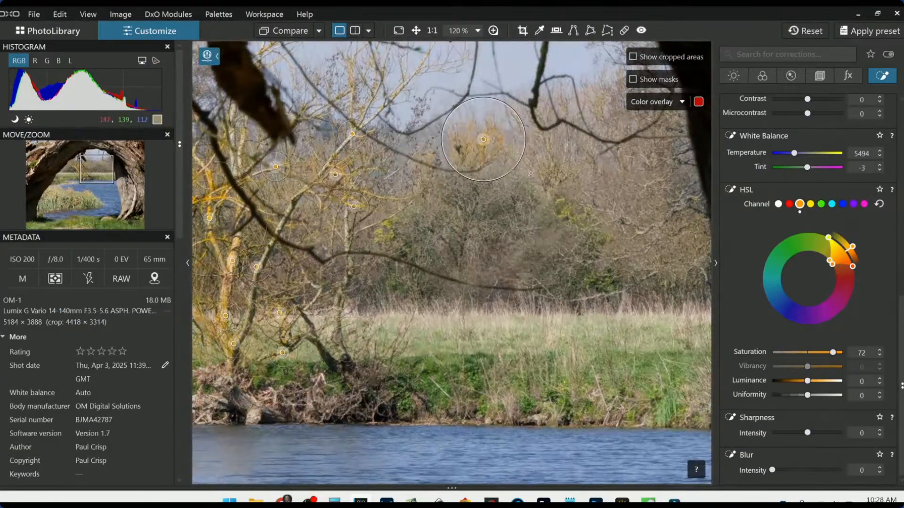
click(566, 176)
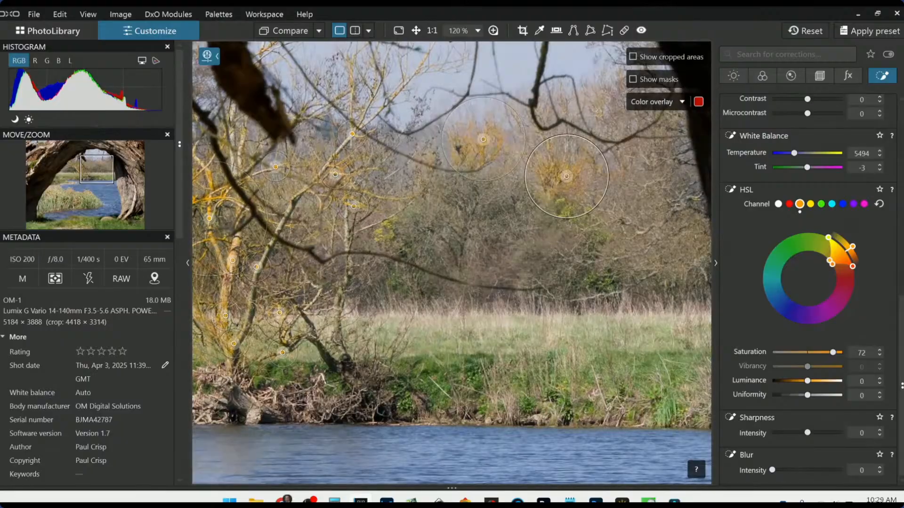
click(625, 167)
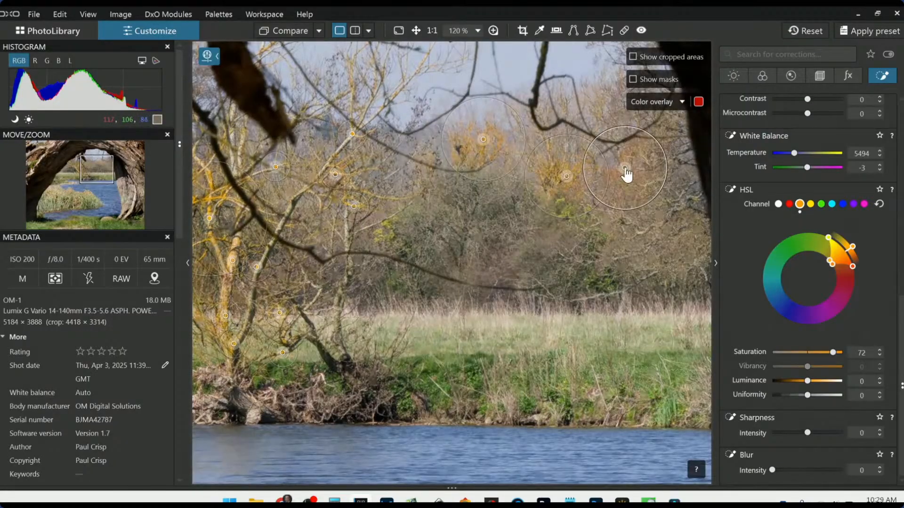
click(428, 160)
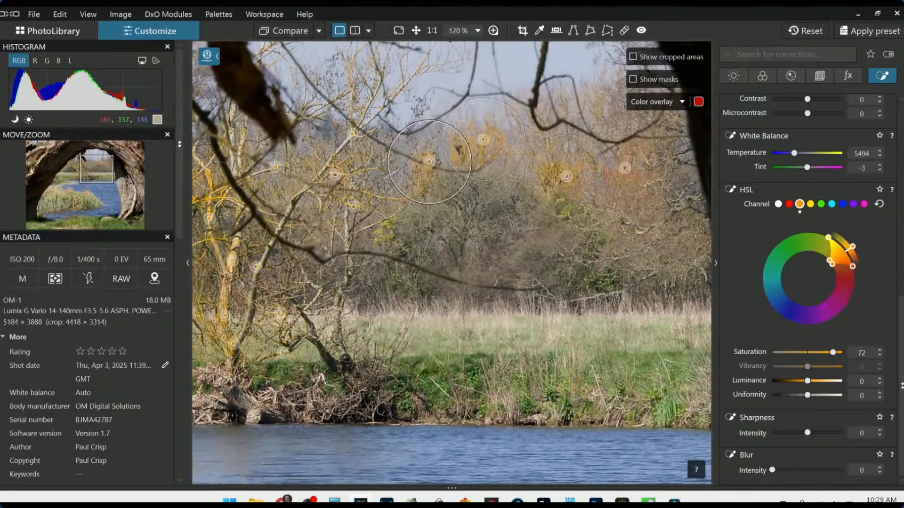
scroll(563, 304, down, 4)
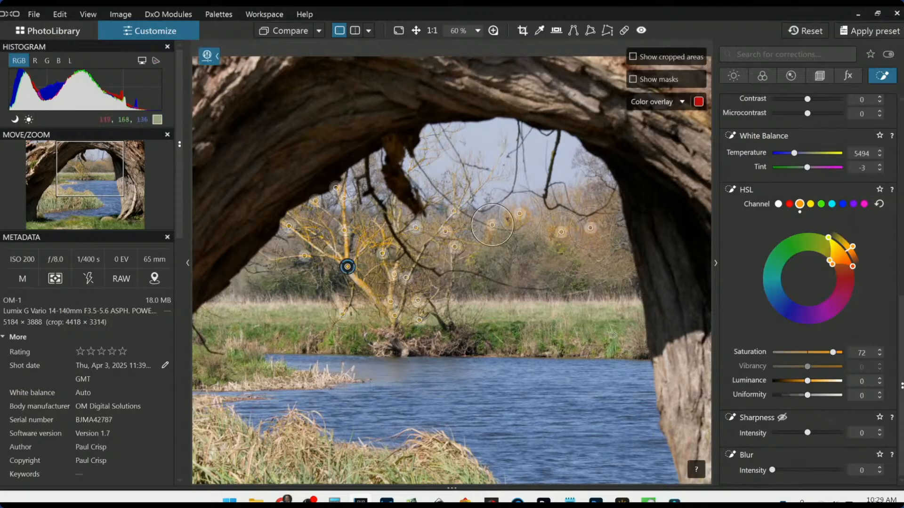
scroll(609, 330, down, 3)
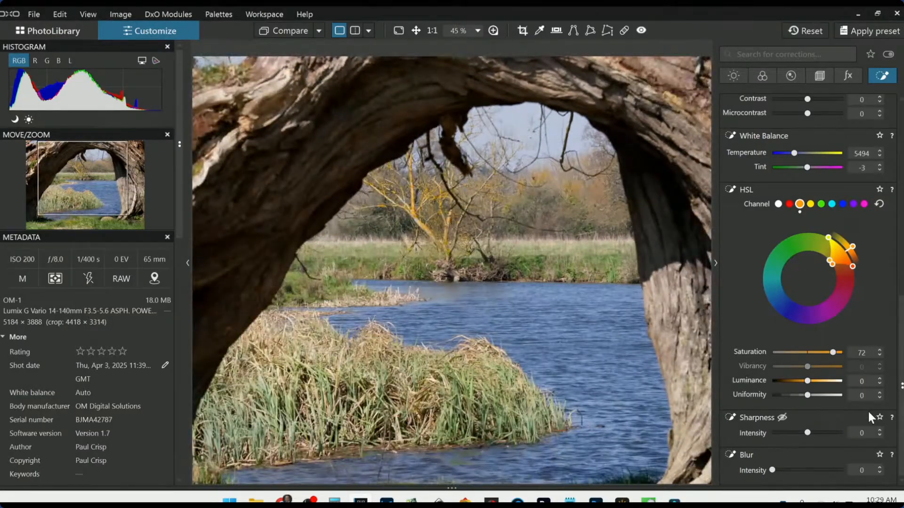
key(Escape)
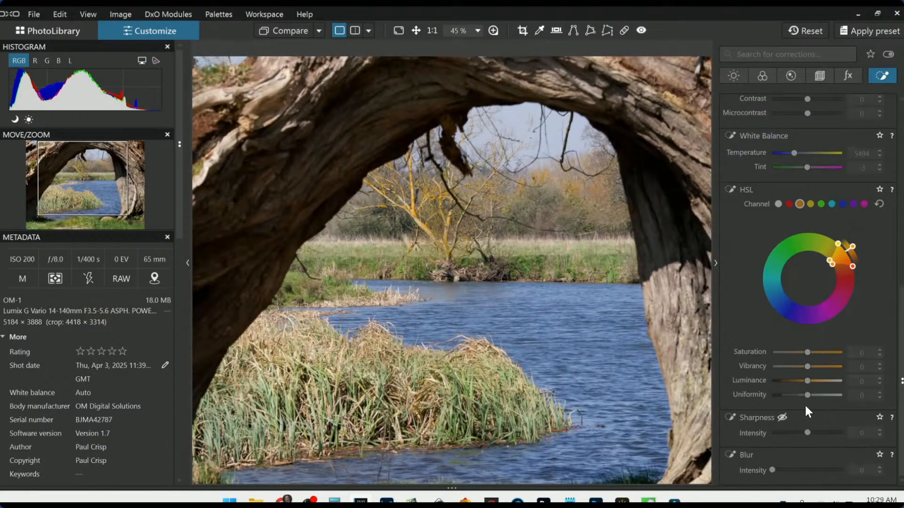
scroll(624, 328, down, 2)
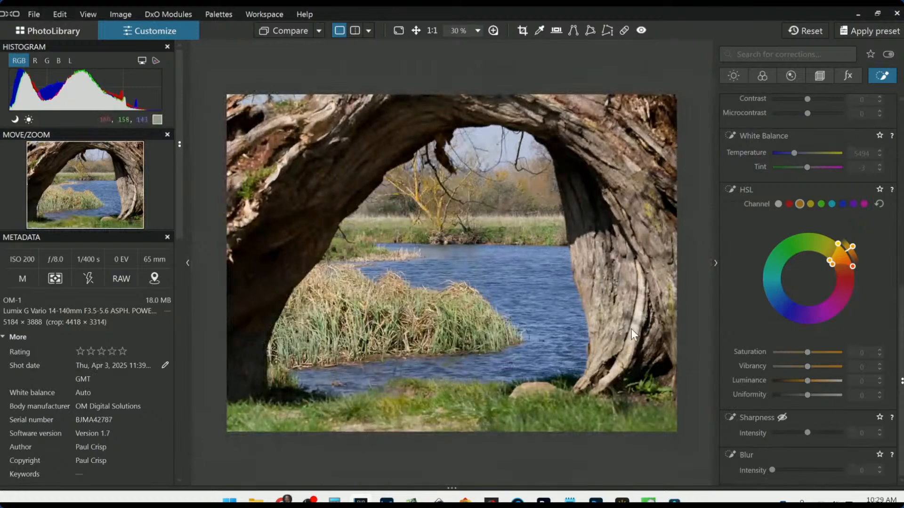
Create a separate control point mask on the reeds in the water, sized to cover their right-hand clump
scroll(750, 318, up, 6)
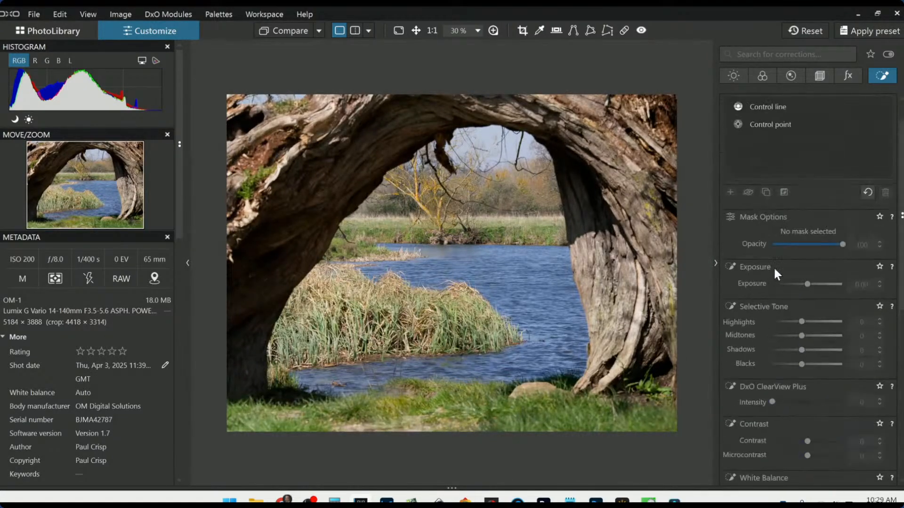
click(756, 118)
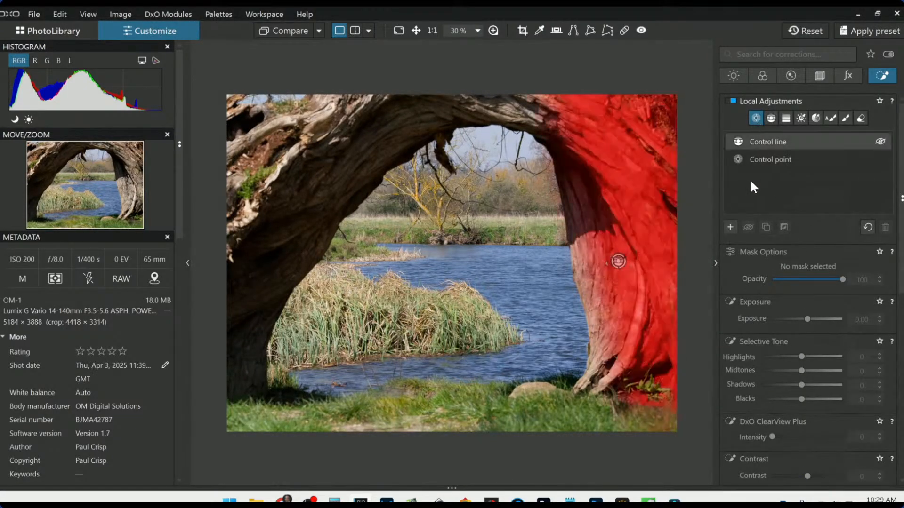
click(445, 323)
drag(447, 334, 452, 367)
scroll(447, 324, up, 5)
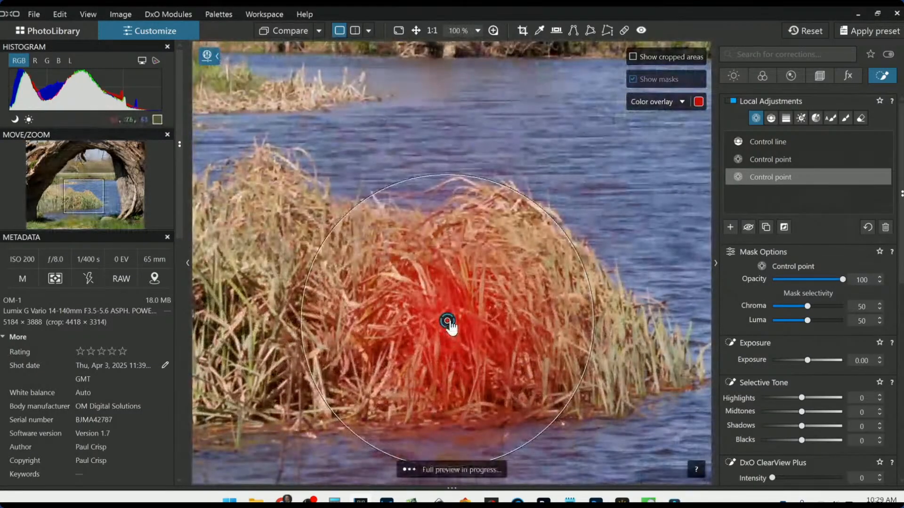
drag(449, 322, 453, 306)
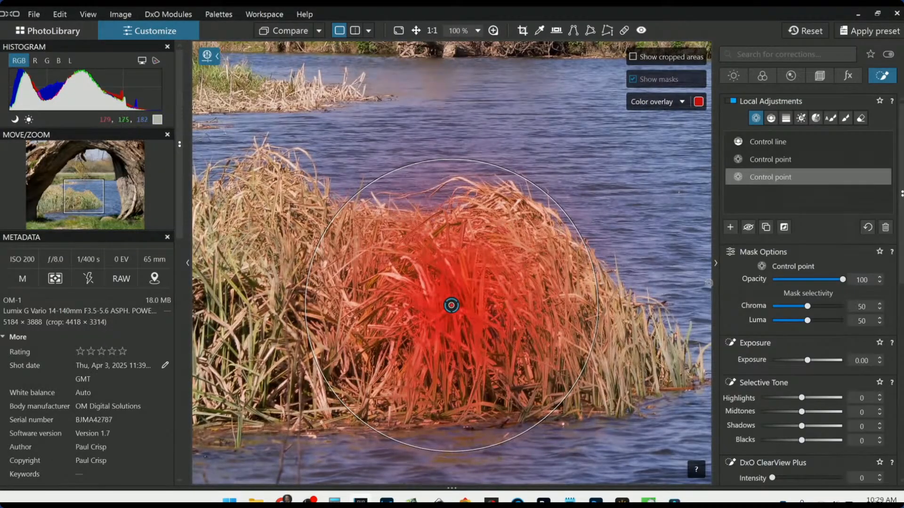
Set the reed mask's chroma selectivity to 86, compare with the original and nudge the control point slightly upward
drag(808, 307, 829, 306)
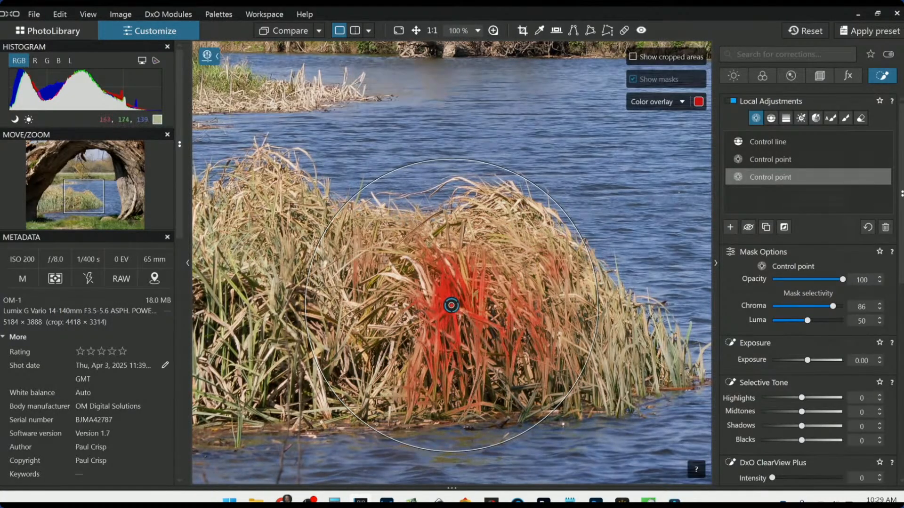
click(267, 33)
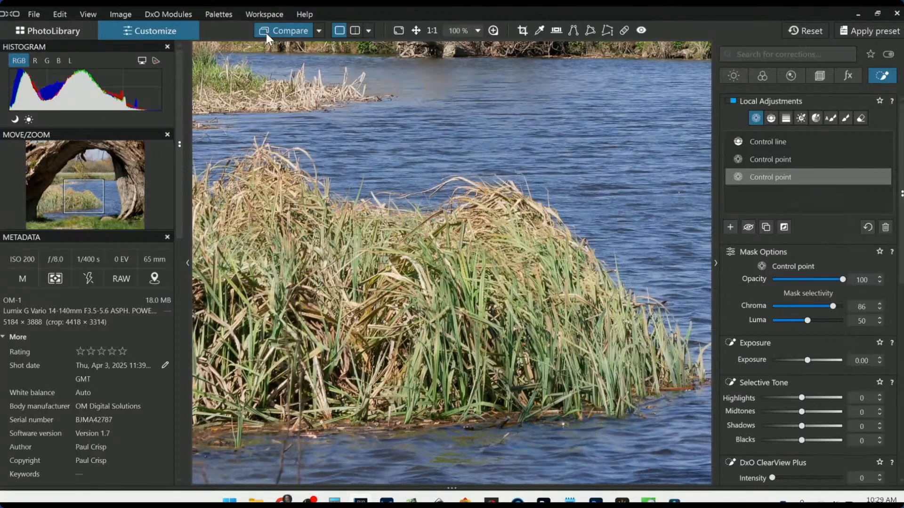
click(267, 33)
drag(452, 307, 449, 300)
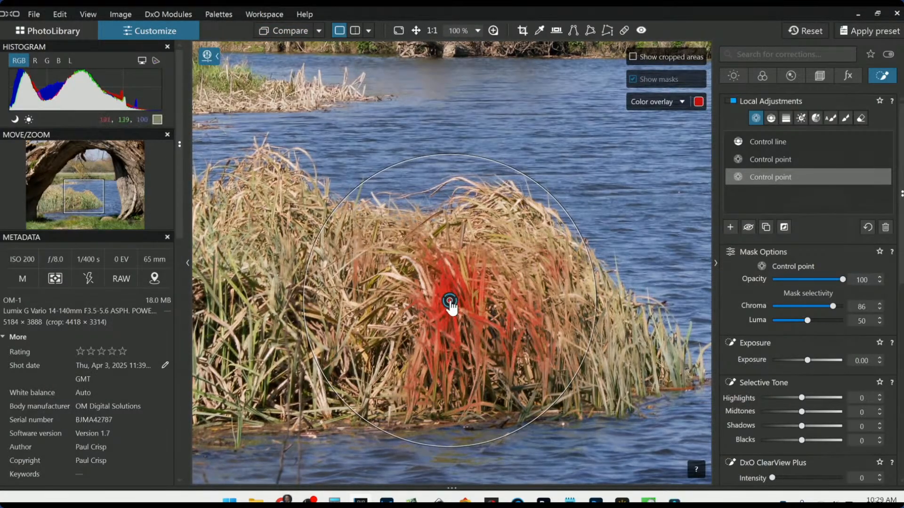
Add control points on the reeds' middle clump and right tip, and delete the trial point placed near the top
click(220, 303)
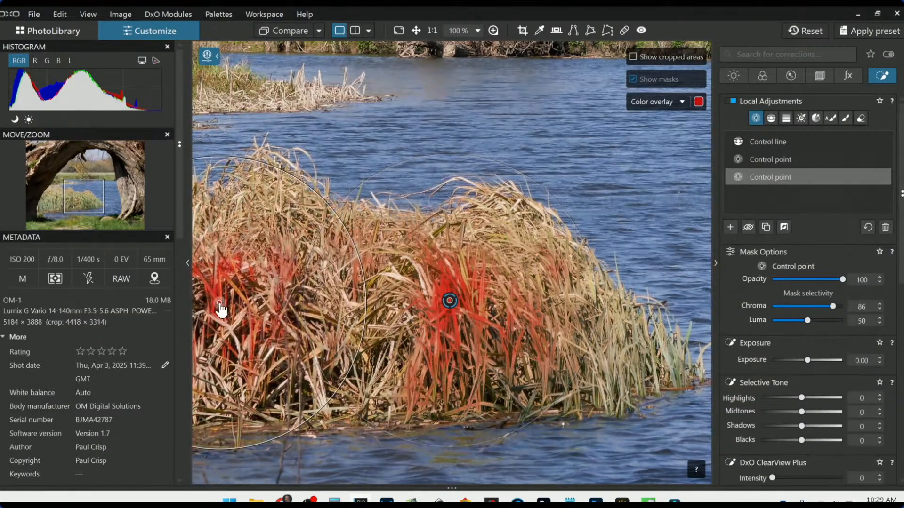
click(676, 375)
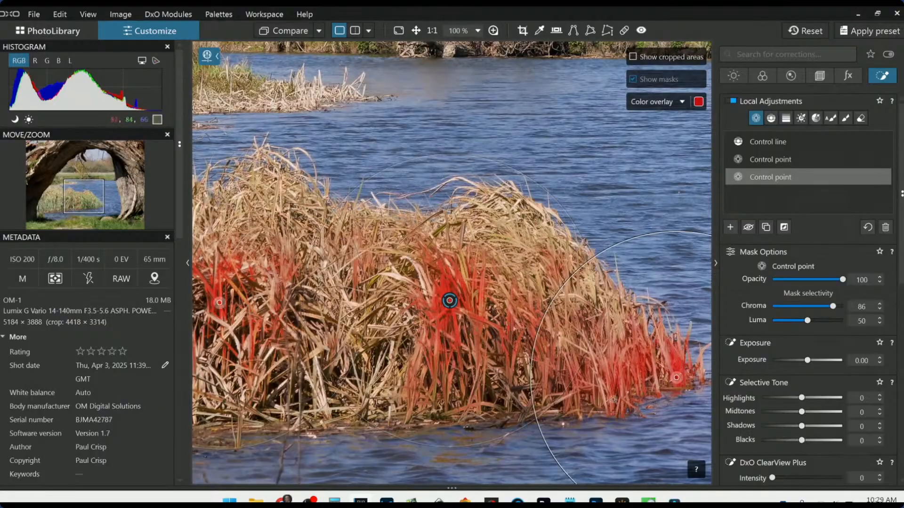
click(505, 238)
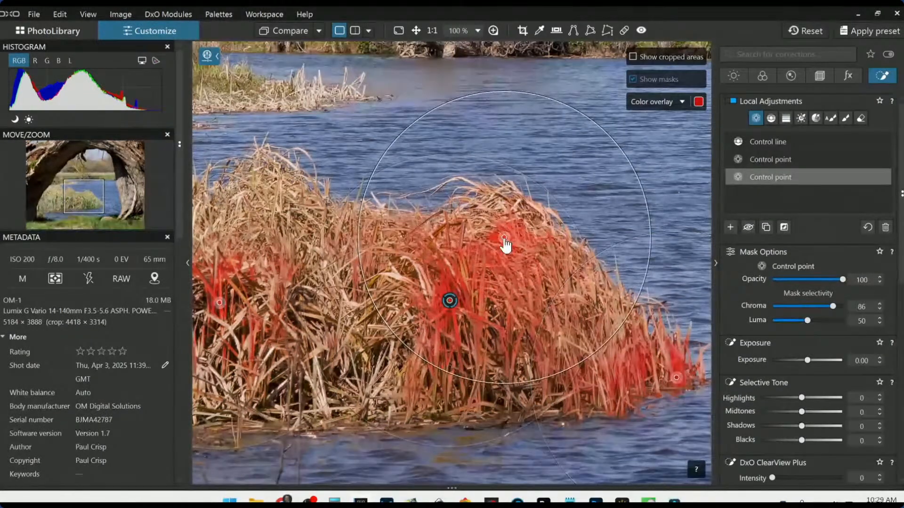
key(Delete)
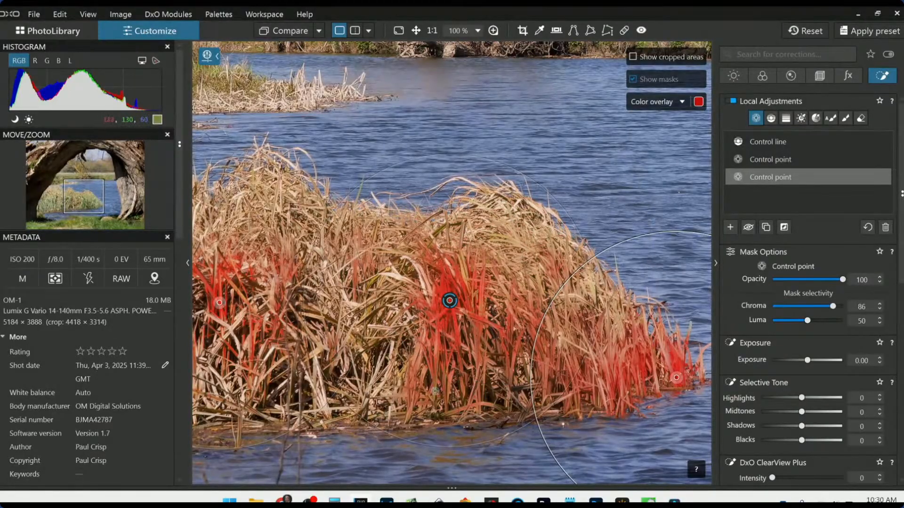
Add three control points to the reed mask across the left part of the reed bed and compare with the original
scroll(480, 382, down, 4)
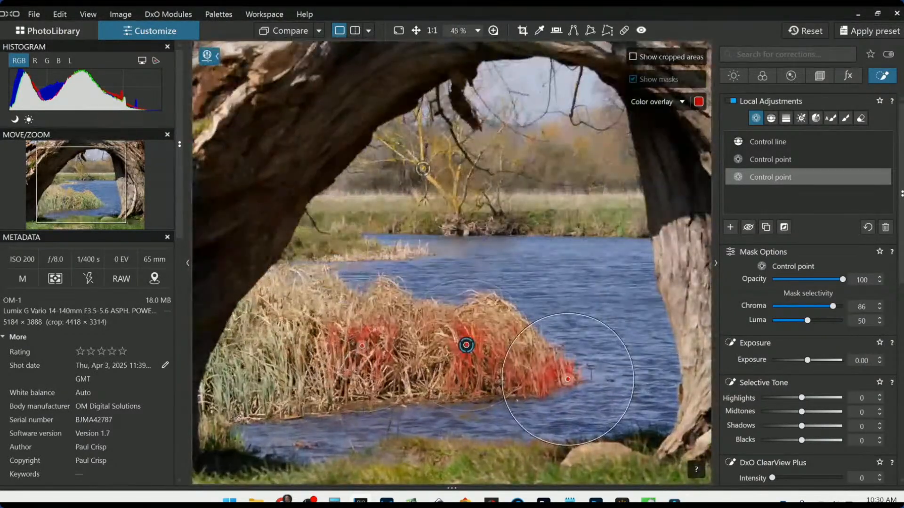
drag(109, 196, 60, 218)
scroll(324, 392, up, 3)
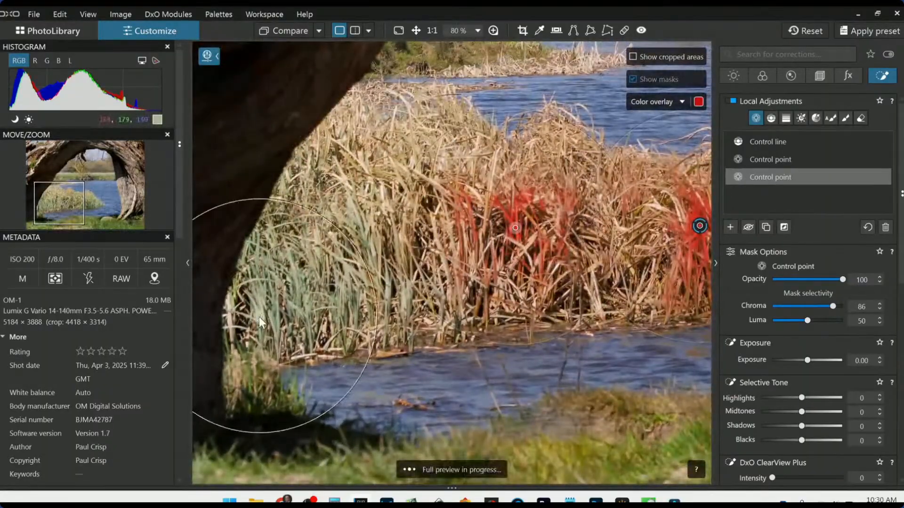
click(259, 316)
click(345, 318)
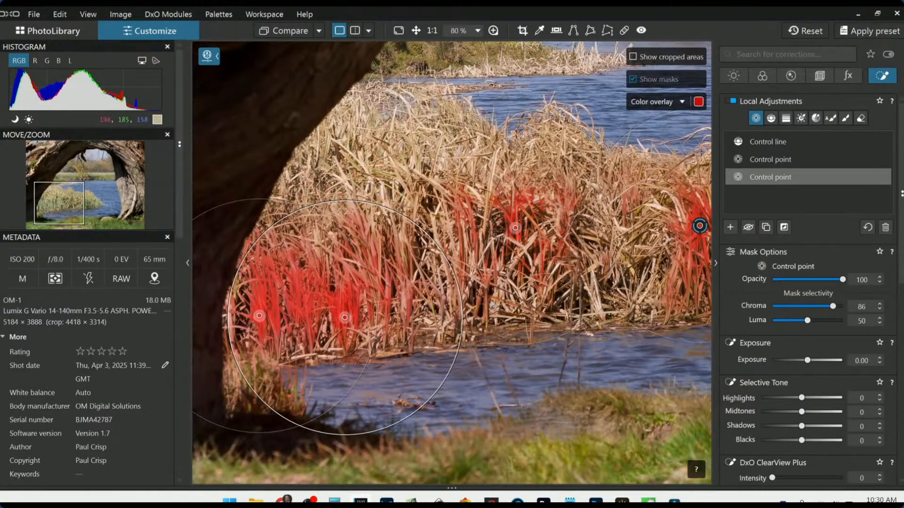
click(384, 174)
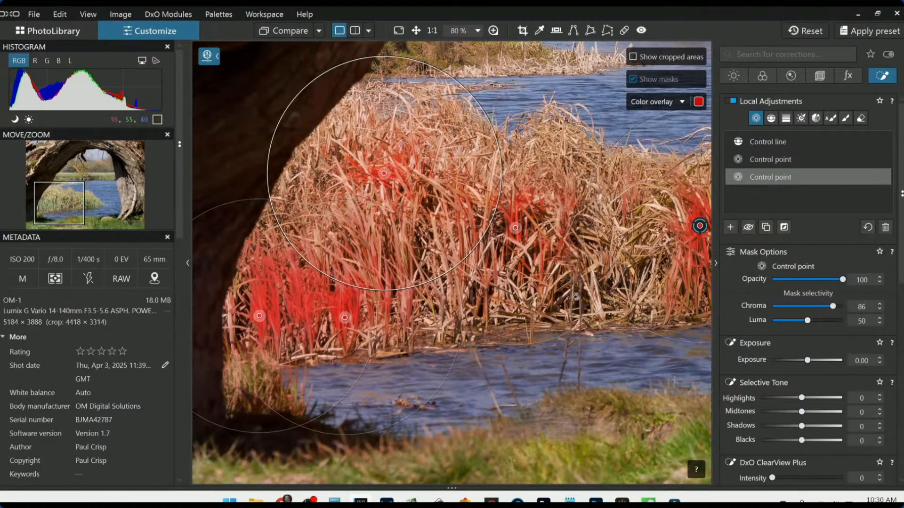
scroll(576, 297, down, 4)
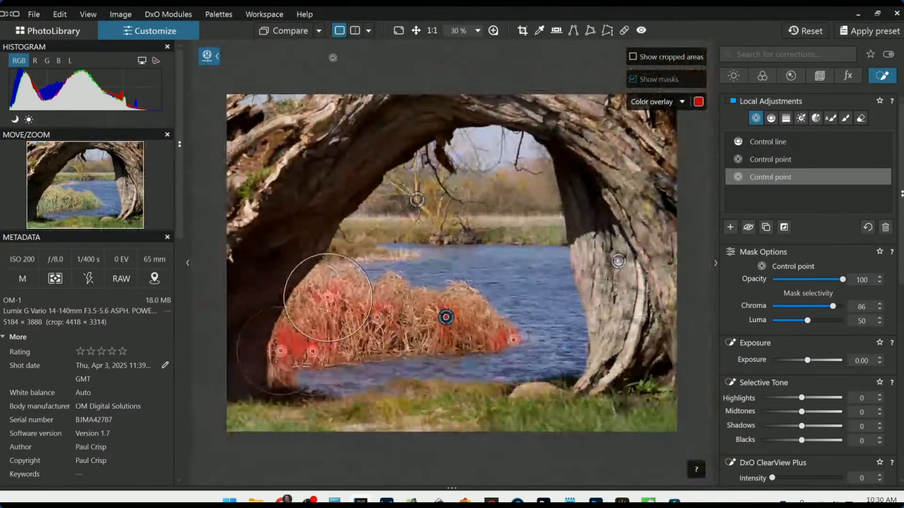
click(289, 36)
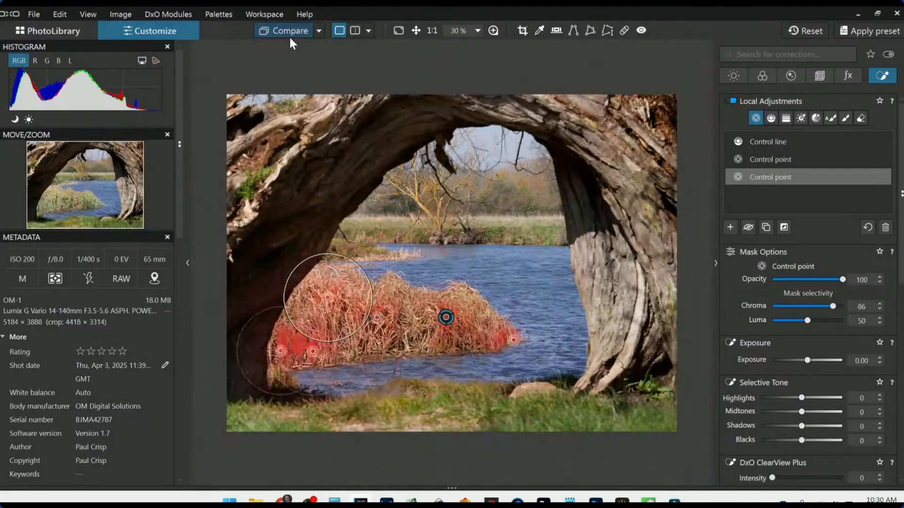
Add two control points to the reed mask on the grassy far bank, one on each side of the yellow tree
click(289, 36)
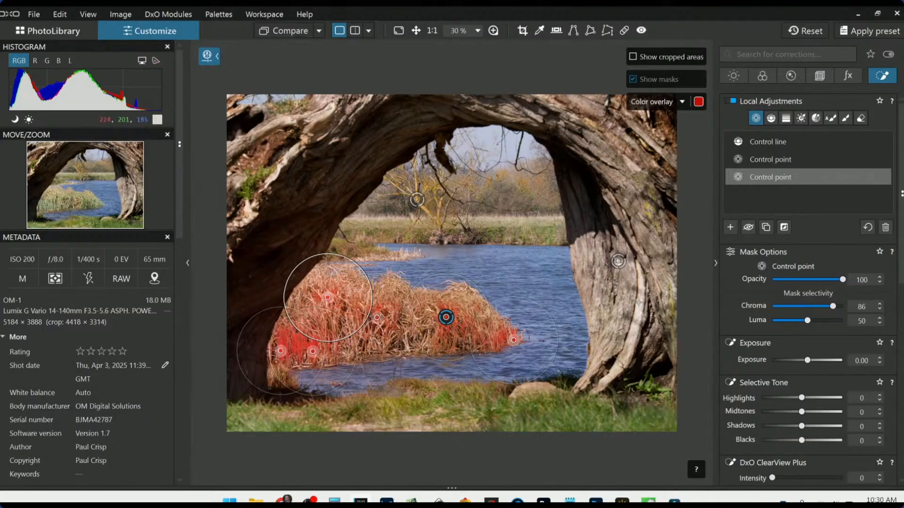
scroll(518, 237, up, 2)
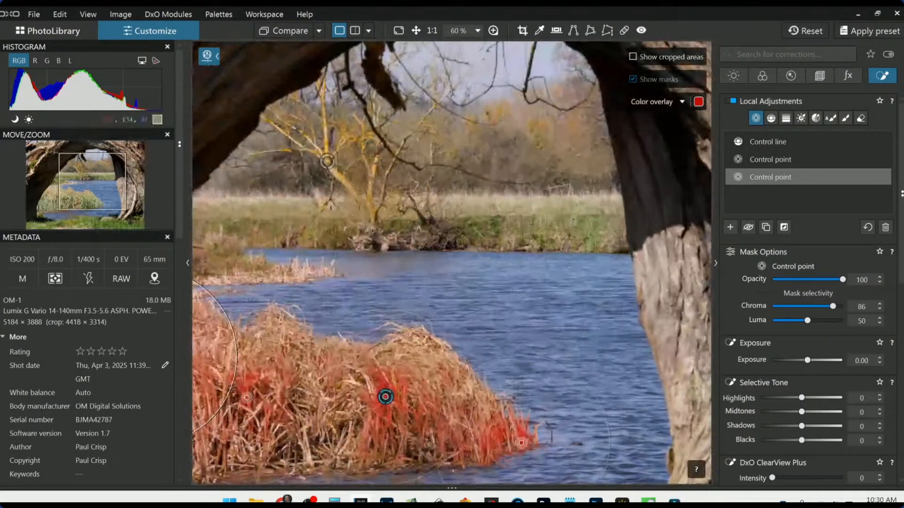
click(576, 207)
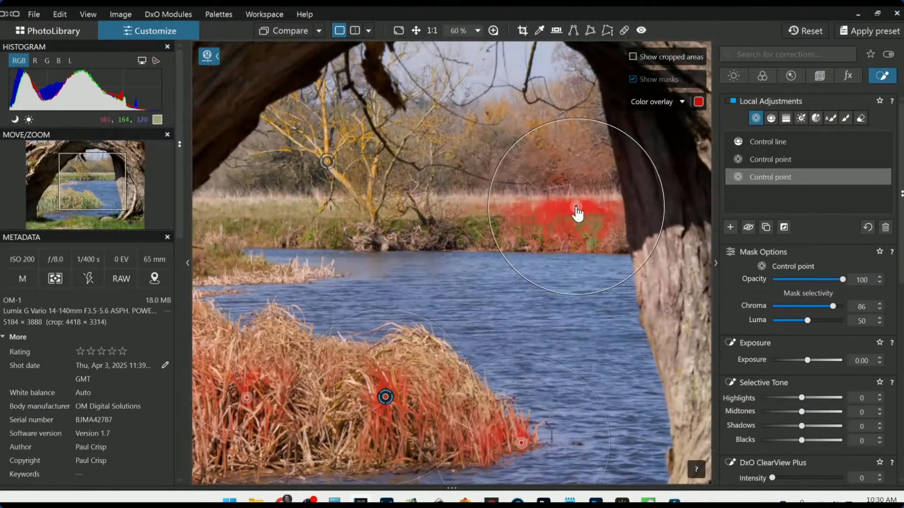
click(271, 205)
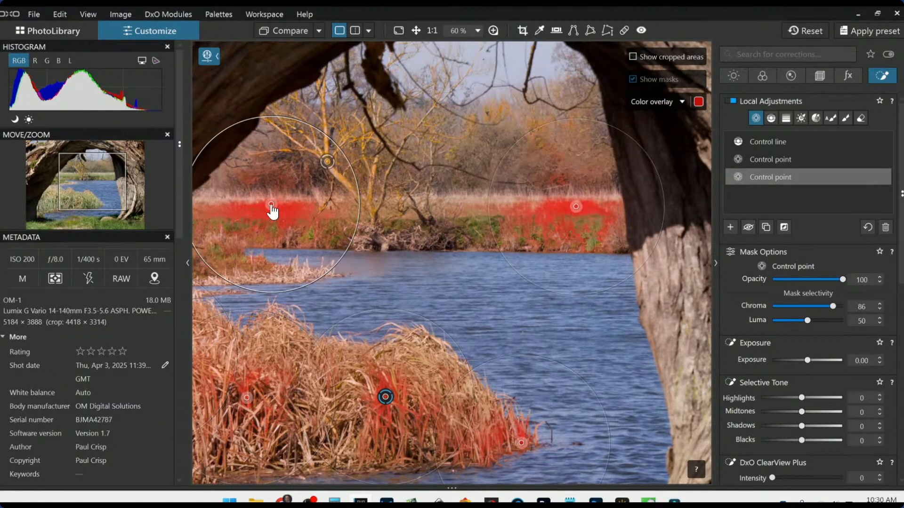
scroll(570, 366, down, 1)
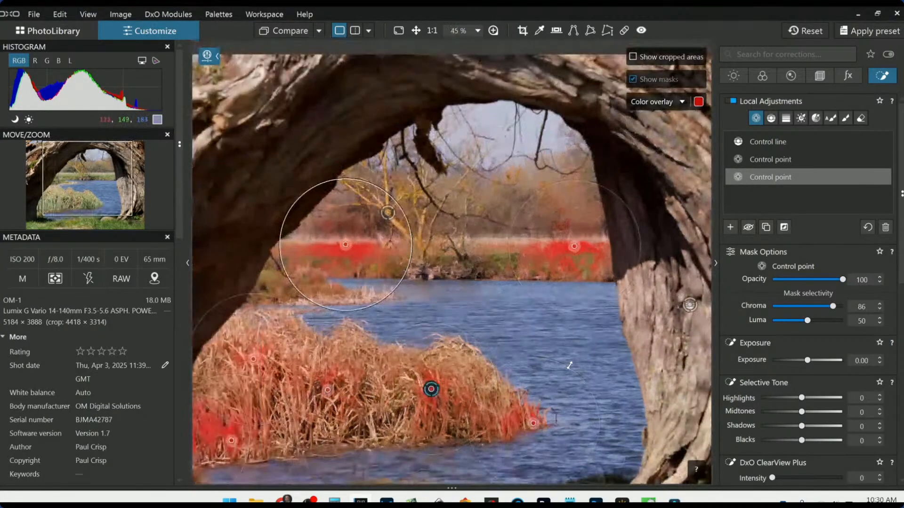
scroll(570, 365, down, 2)
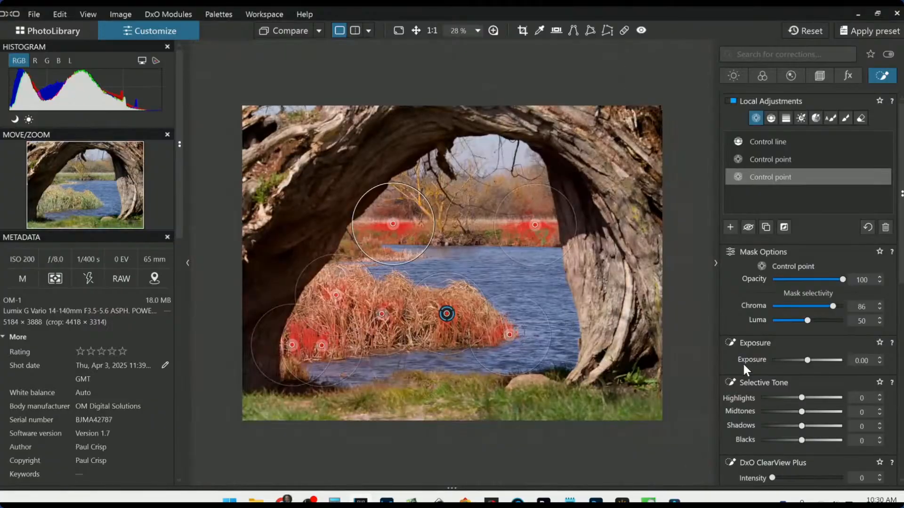
Select the green HSL channel for the reed mask and narrow its colour range away from yellow
scroll(770, 389, down, 7)
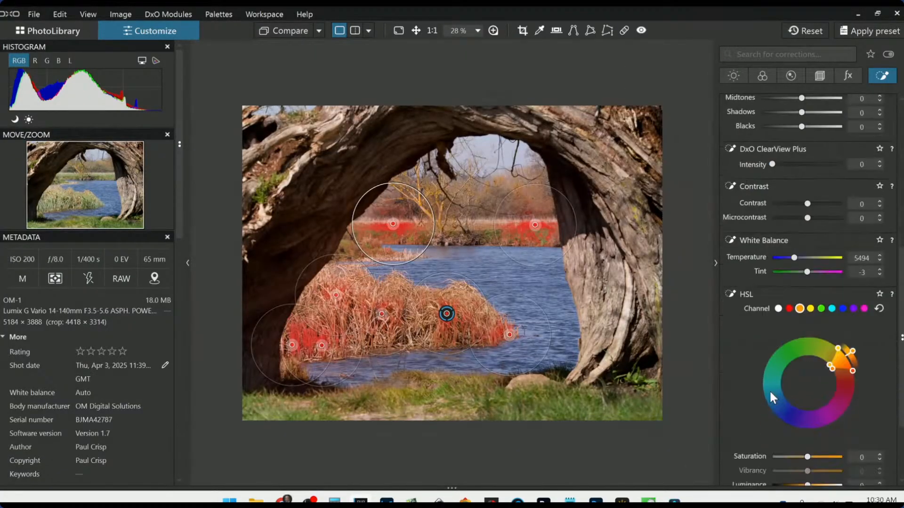
click(821, 309)
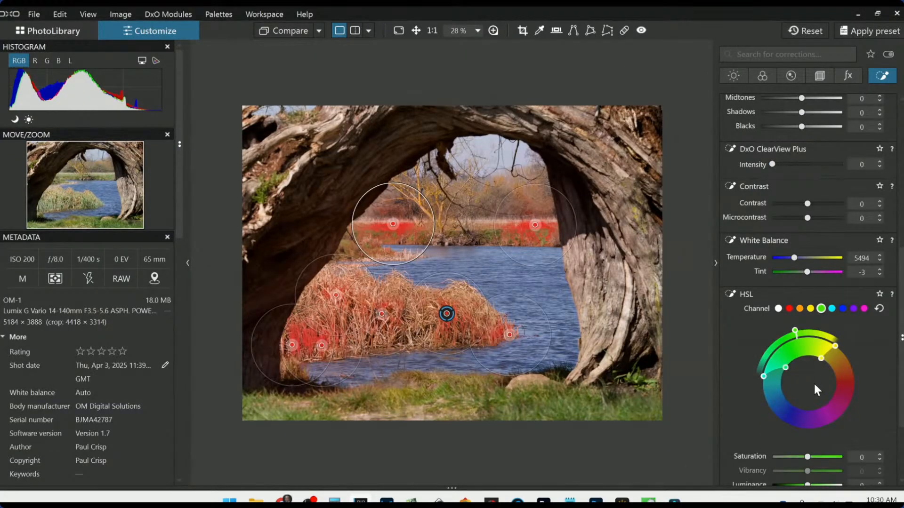
scroll(767, 385, down, 1)
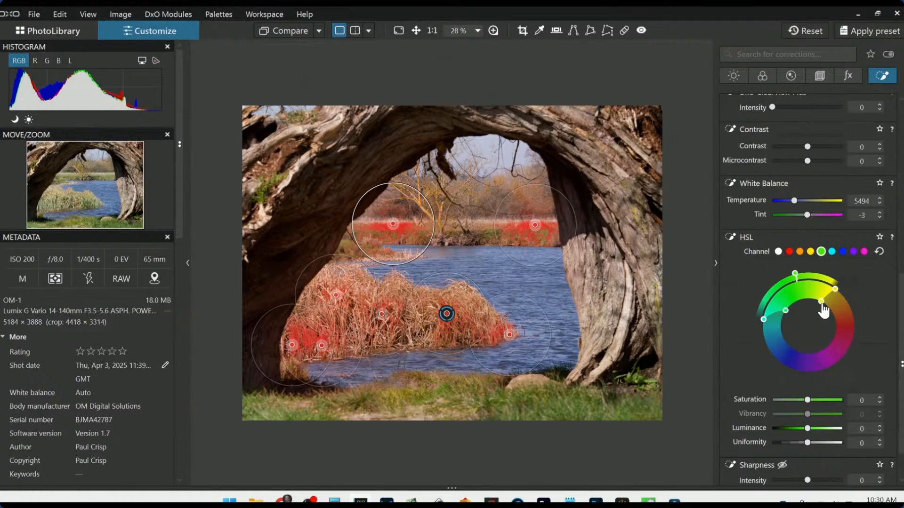
drag(824, 310, 814, 301)
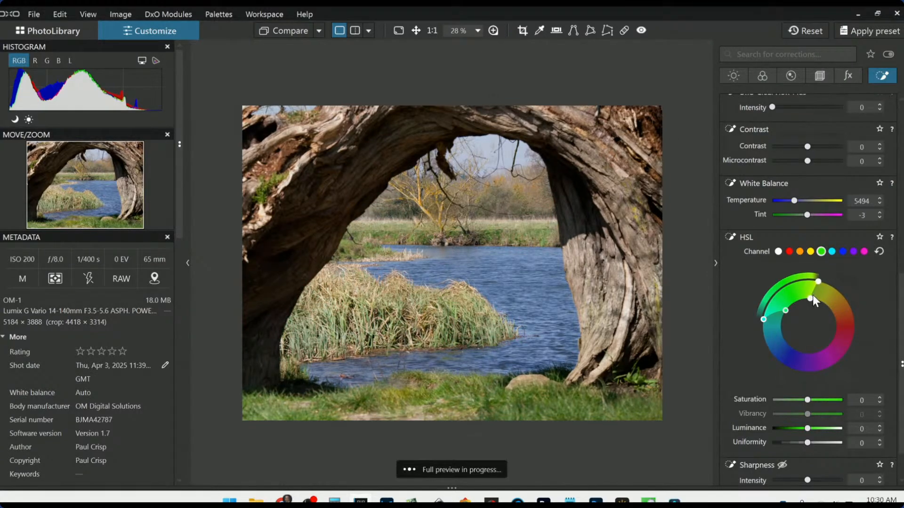
Set the reeds' green saturation to 100 and luminance to -23, shifting the channel's hue and widening its range toward yellow
scroll(741, 348, down, 1)
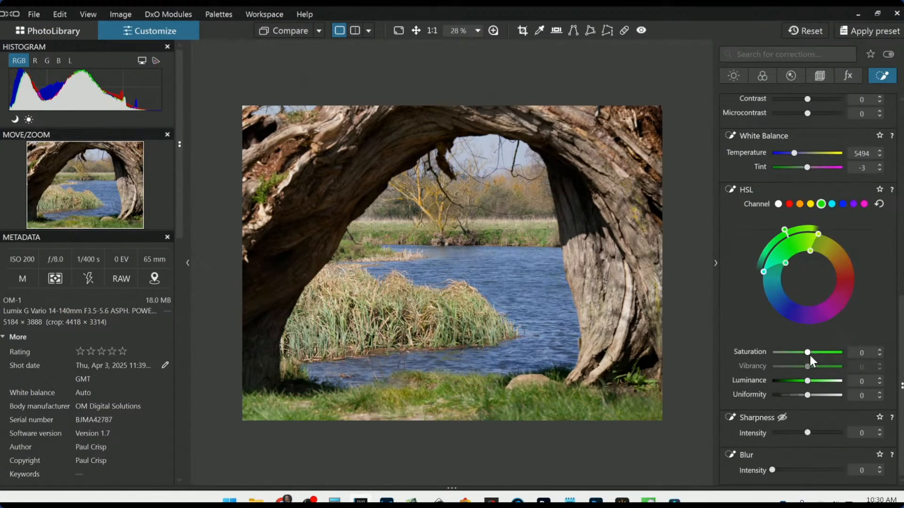
drag(809, 354, 831, 353)
drag(808, 383, 798, 382)
drag(784, 237, 794, 236)
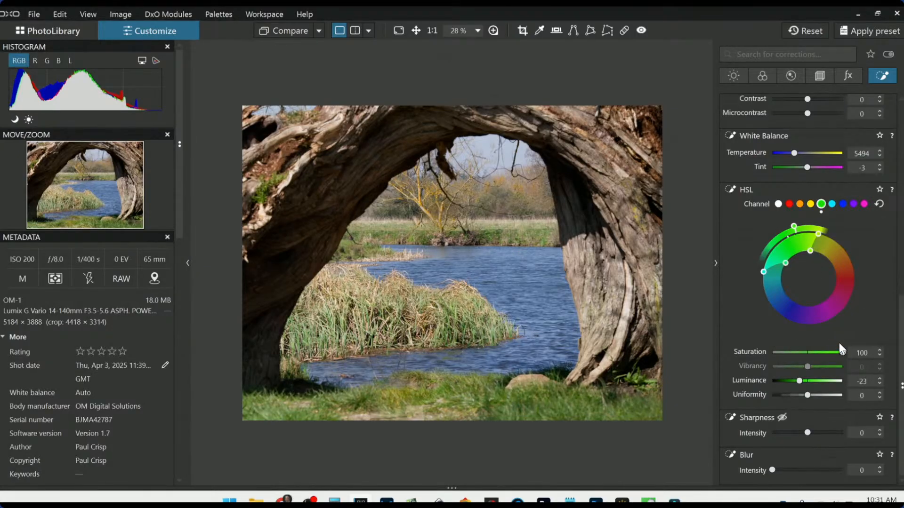
drag(812, 258, 847, 255)
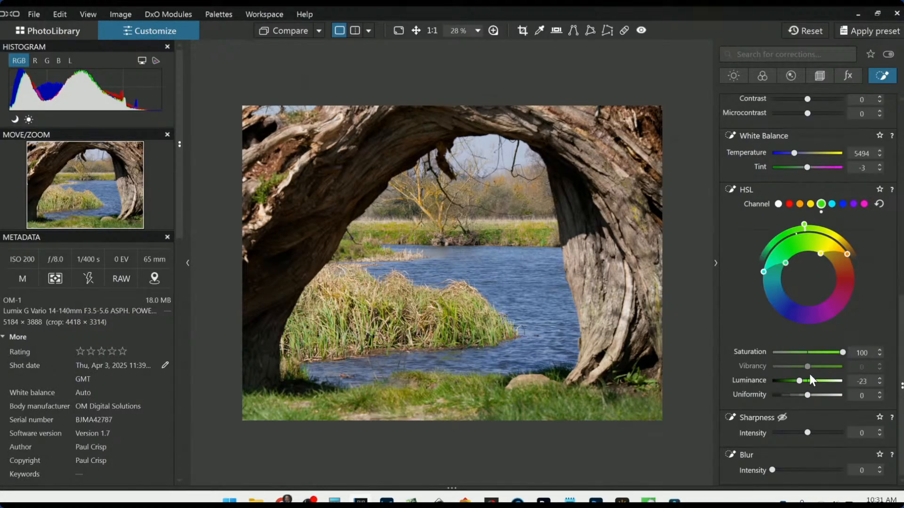
Delete the far-bank points from the reed mask and create a separate control point mask with two points on the far bank
key(l)
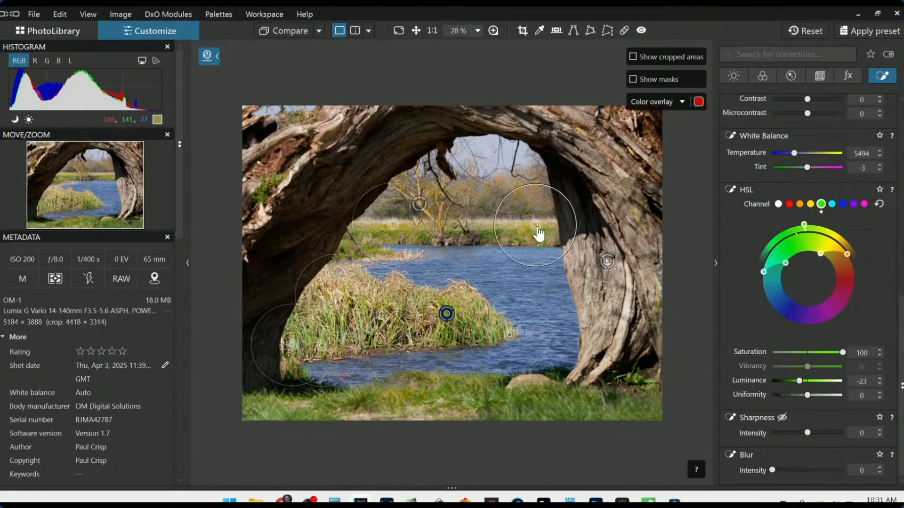
key(Delete)
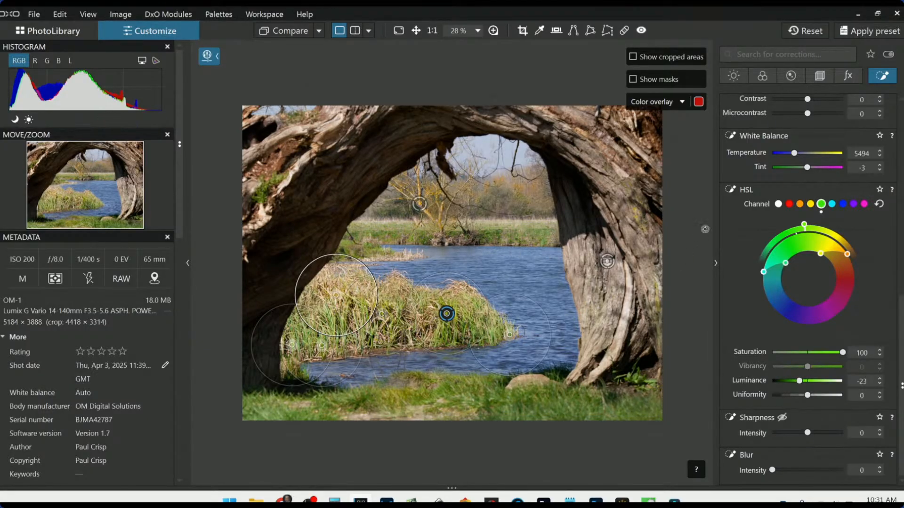
scroll(774, 216, up, 8)
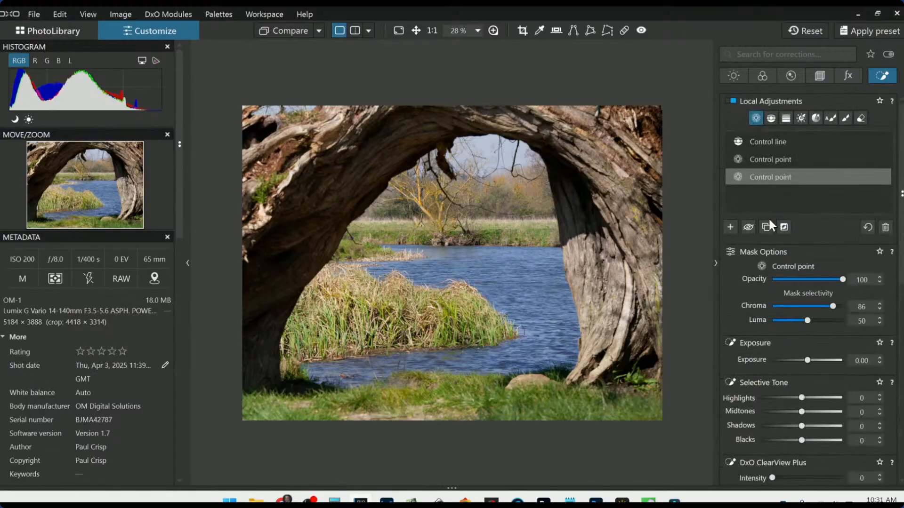
click(730, 227)
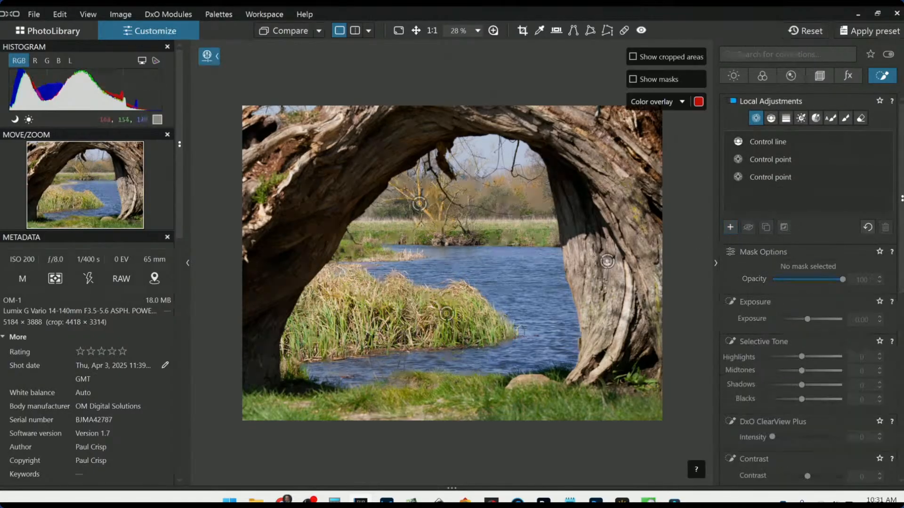
click(510, 227)
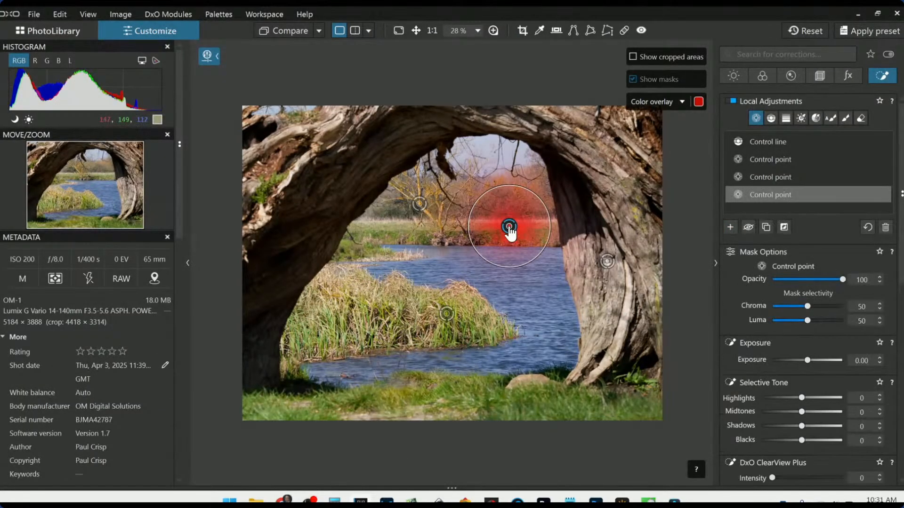
click(389, 226)
Set the far-bank mask's green saturation to 42, compare with the original, and raise the saturation to 63
scroll(779, 341, down, 1)
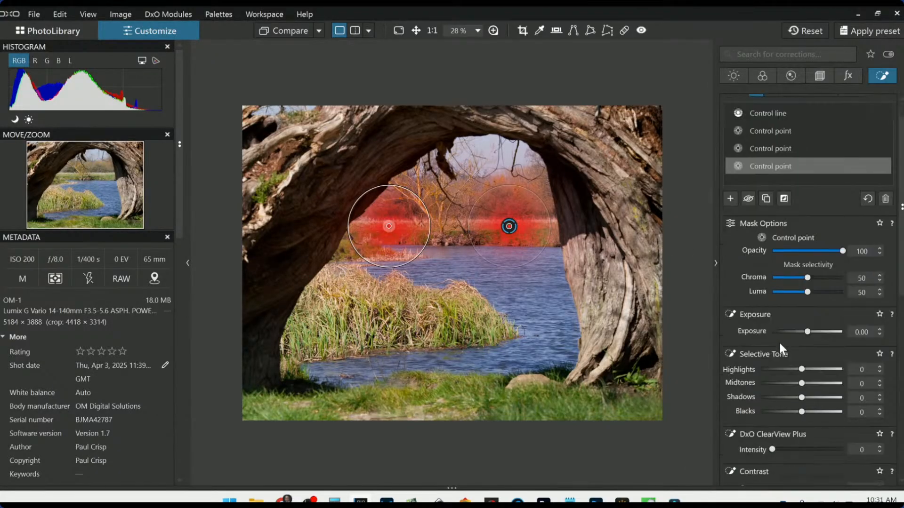
scroll(780, 342, down, 10)
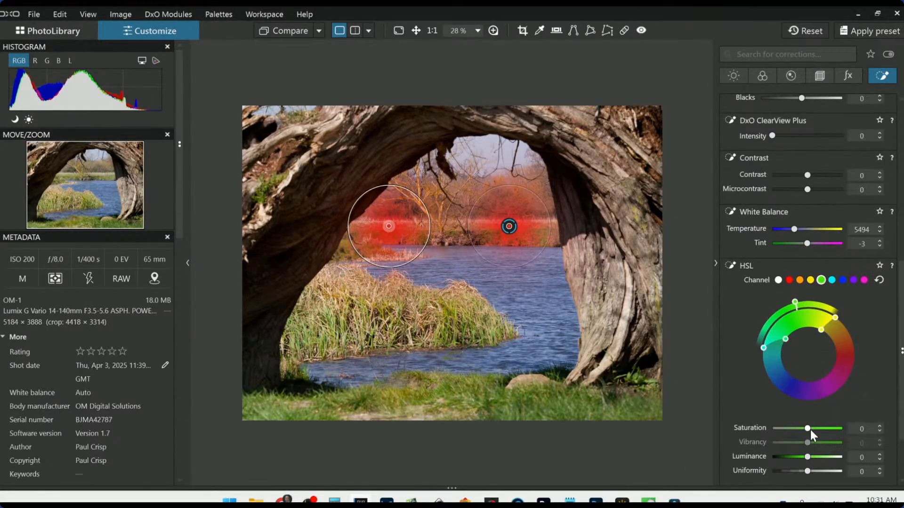
drag(811, 430, 818, 429)
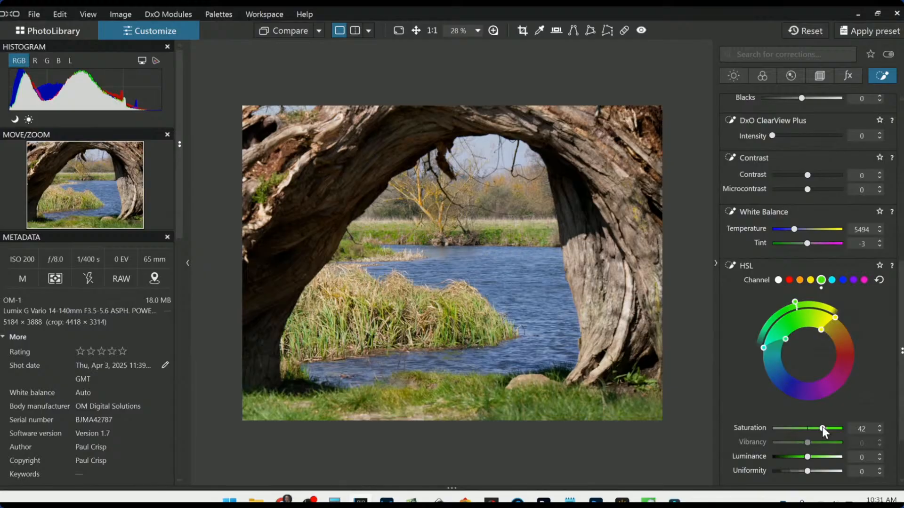
click(278, 31)
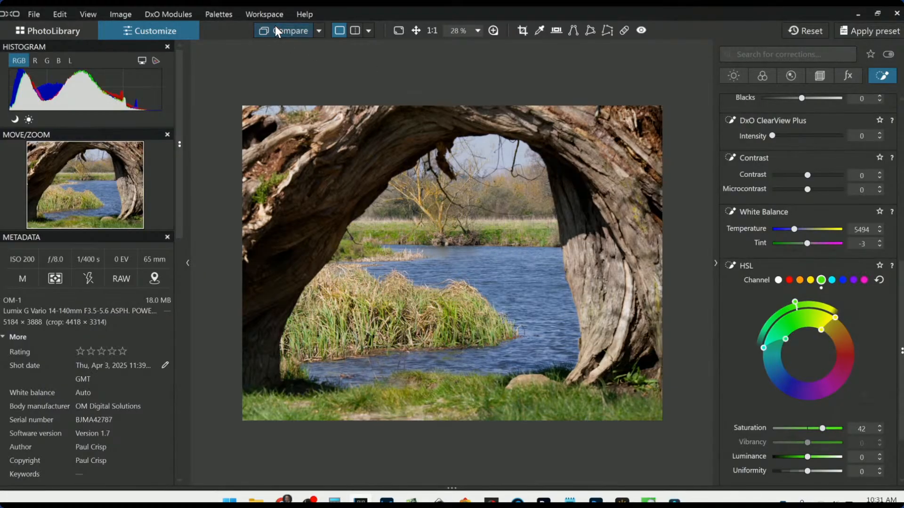
click(278, 31)
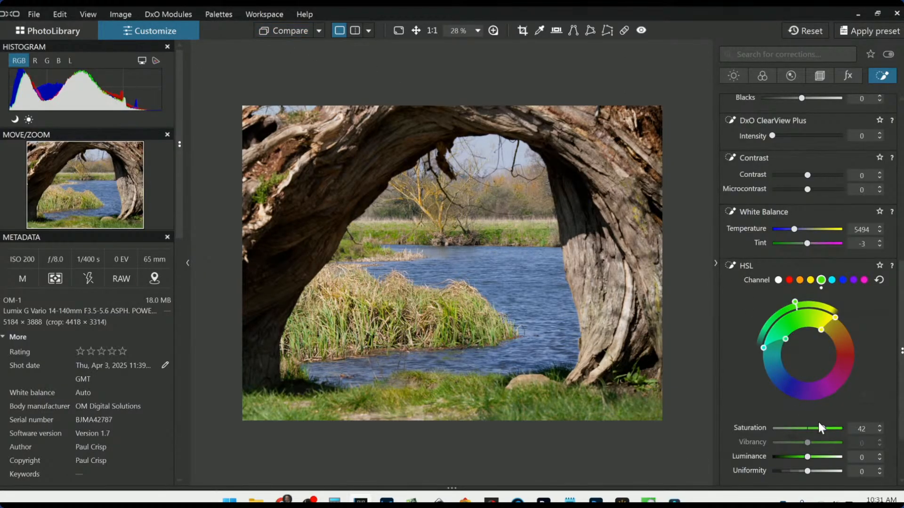
drag(819, 427, 829, 429)
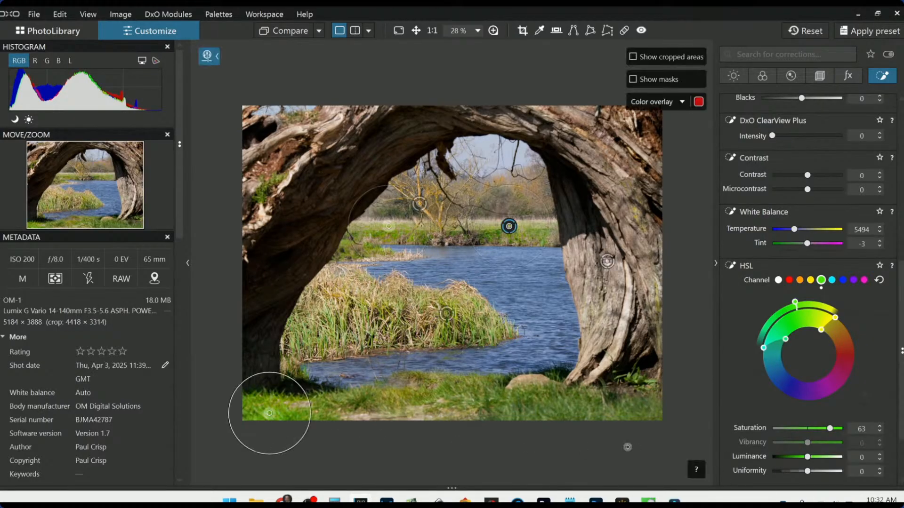
Extend the far-bank mask with control points spread across the foreground grass
click(508, 399)
click(630, 413)
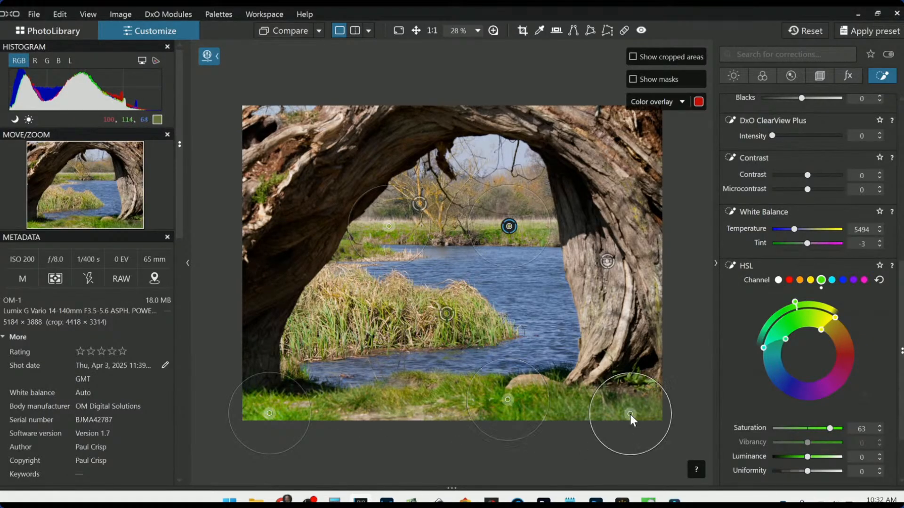
click(454, 390)
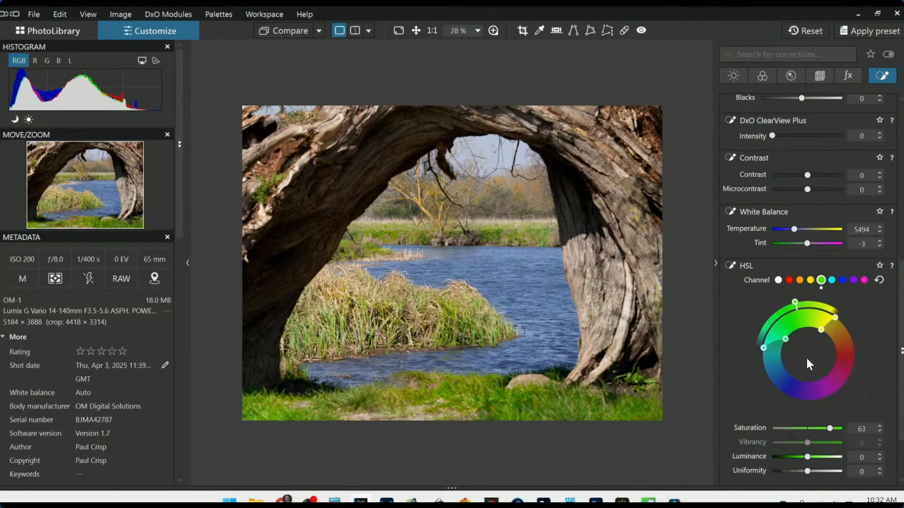
Create a new control point mask on the upper right trunk, enlarge its circle and add a second point below it
scroll(782, 292, up, 7)
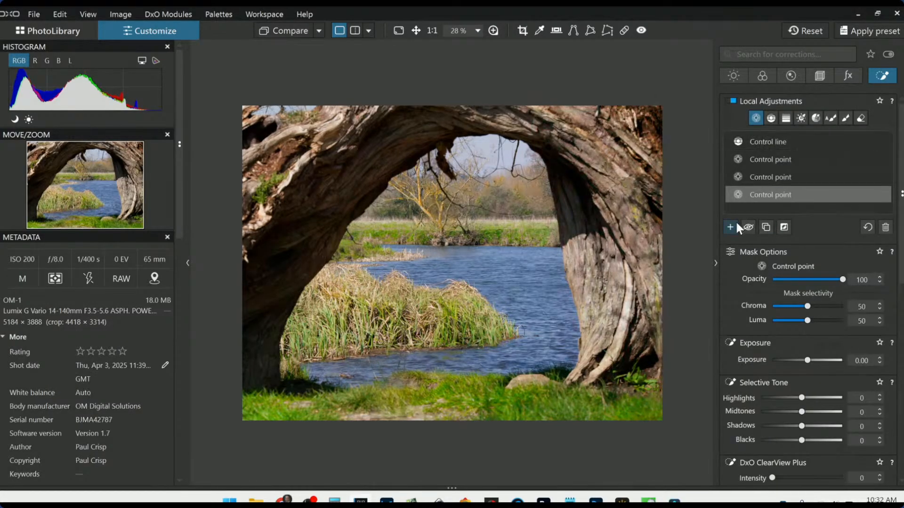
scroll(733, 222, down, 7)
click(650, 141)
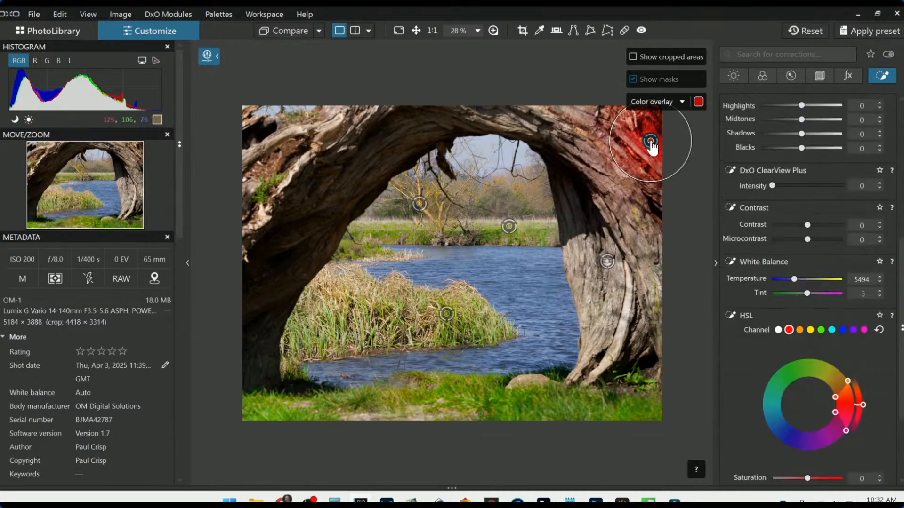
drag(644, 182, 633, 204)
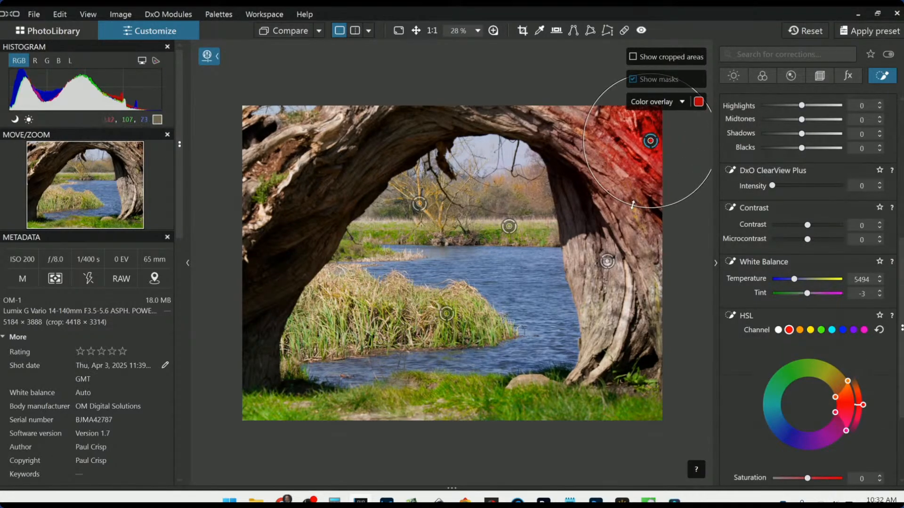
click(658, 219)
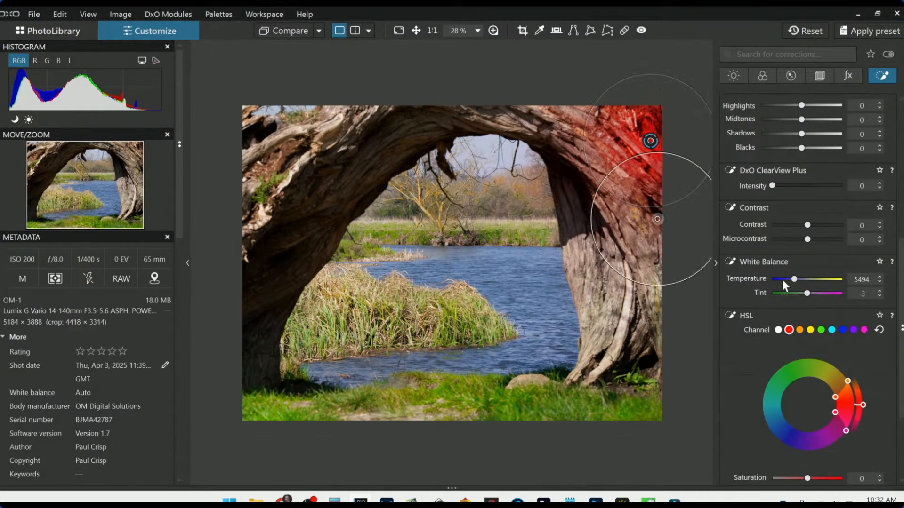
Set the trunk mask's chroma selectivity to 65 and add a control point on the upper left trunk
scroll(807, 202, up, 5)
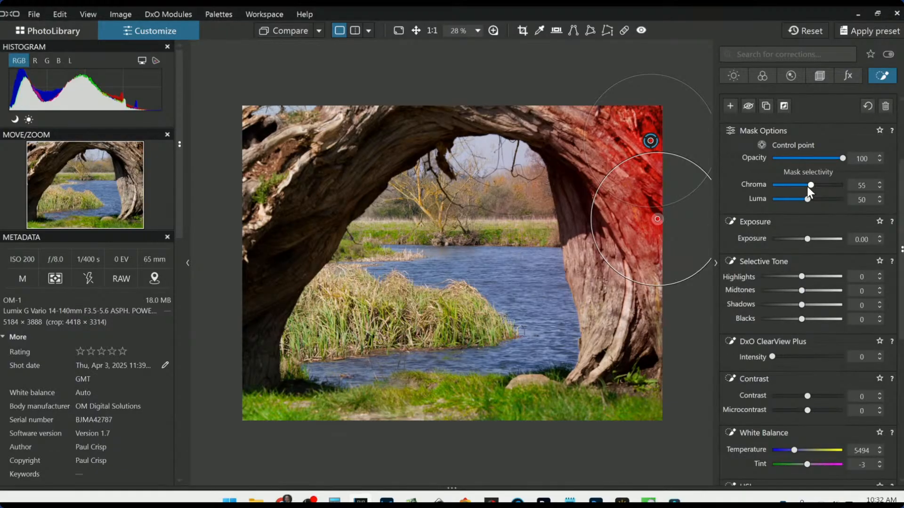
scroll(808, 188, up, 5)
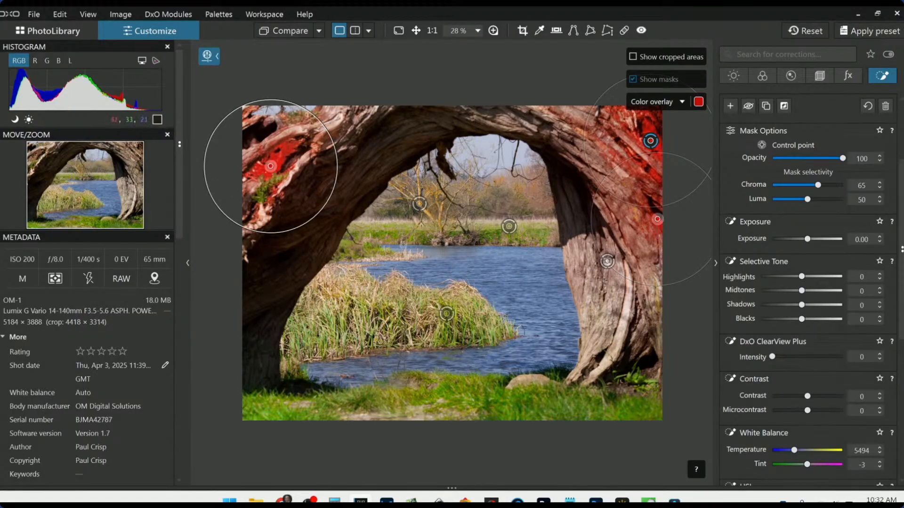
key(m)
Select the reed mask and add control points to it on the green growth of the upper left trunk
click(446, 314)
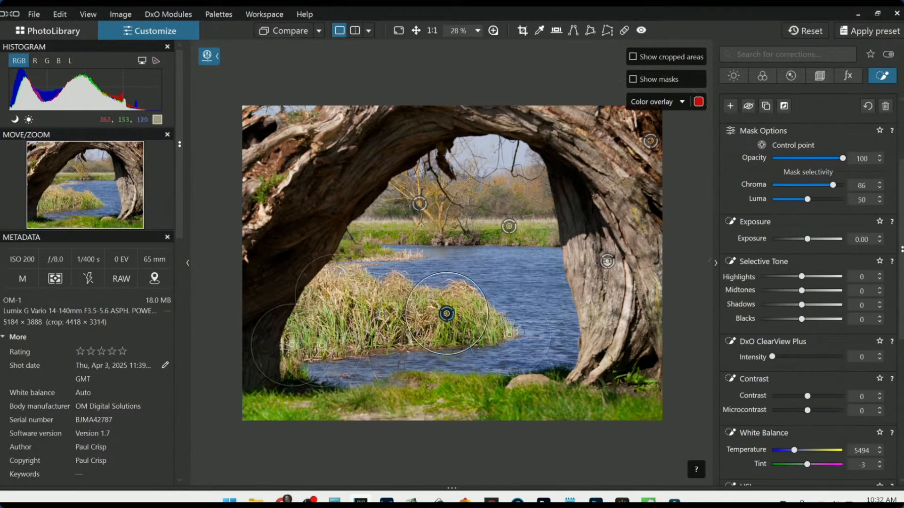
click(292, 115)
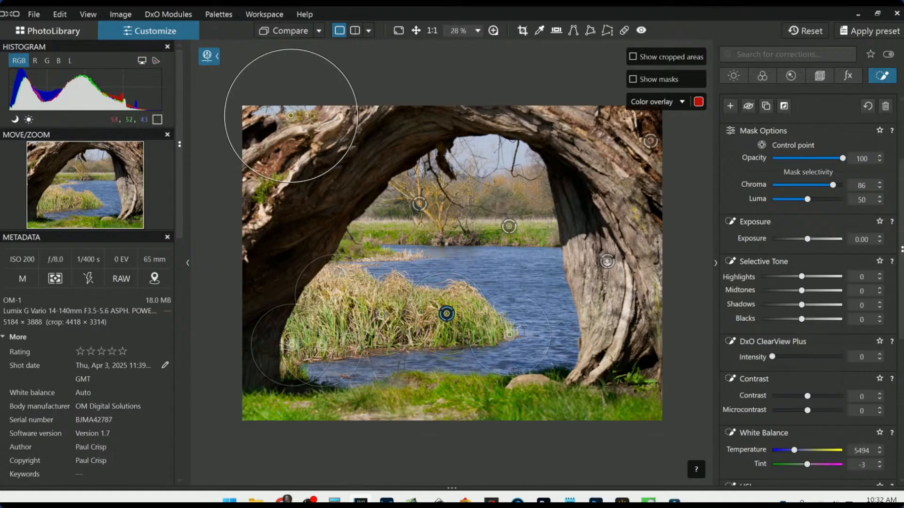
click(262, 192)
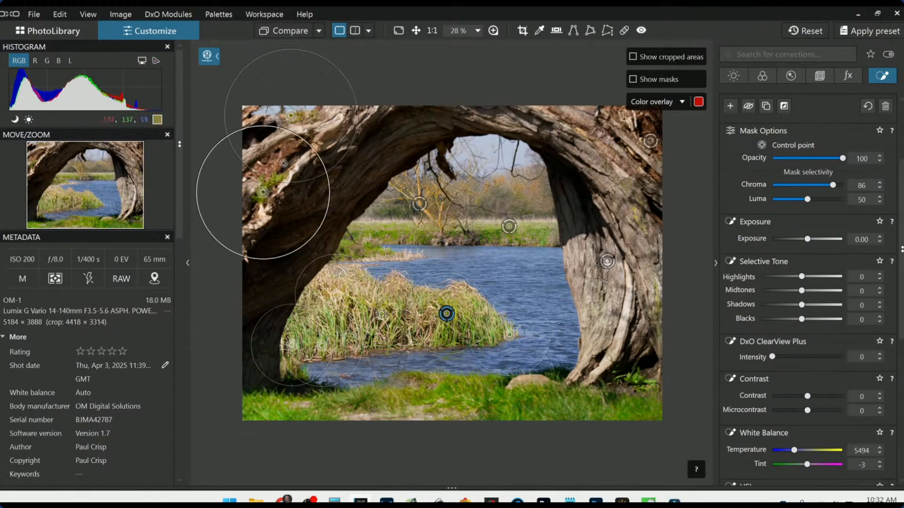
Select the trunk mask and add control points along the upper left trunk and at the base of the right trunk
drag(290, 135, 285, 140)
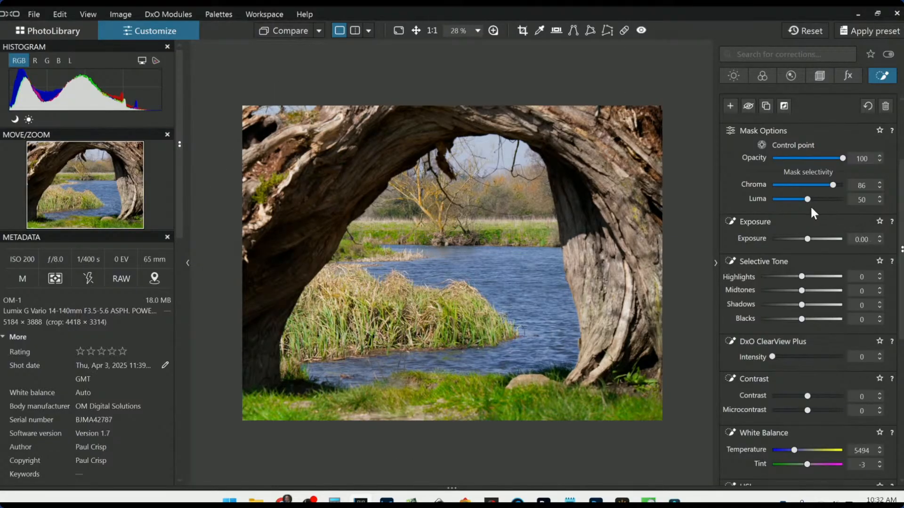
scroll(794, 178, up, 3)
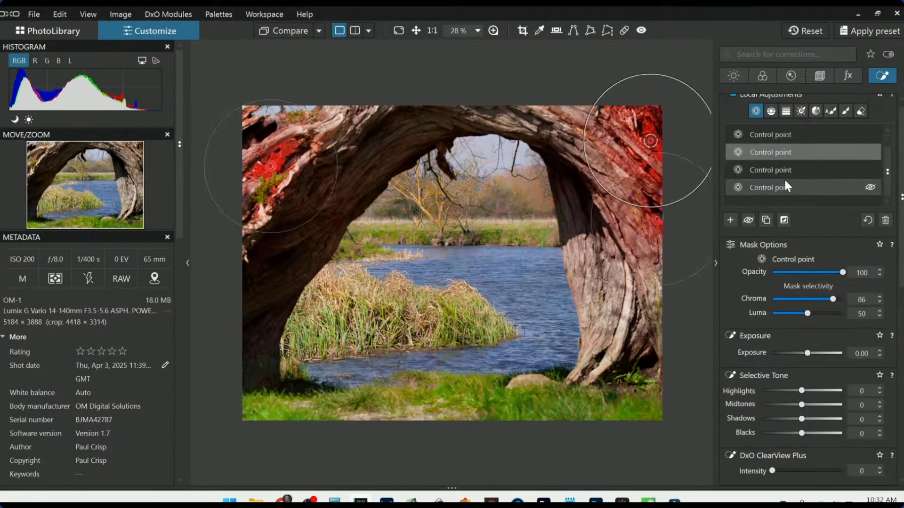
click(780, 188)
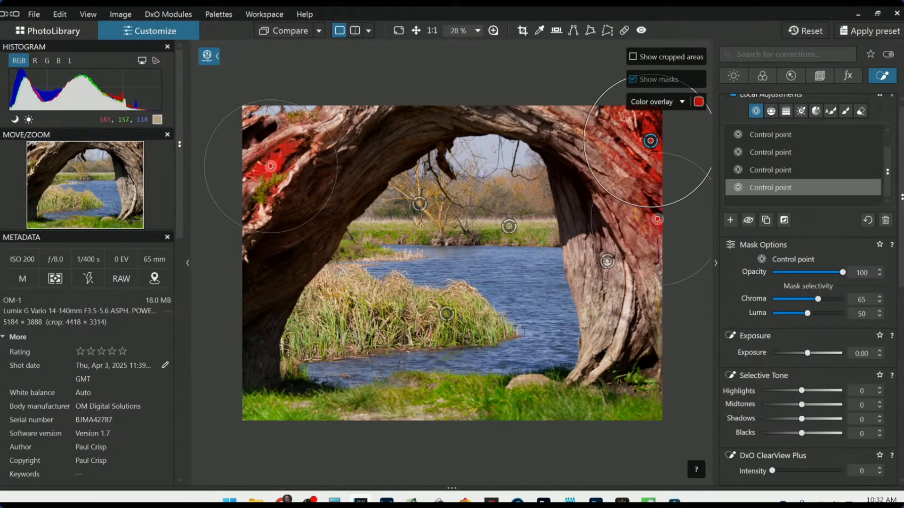
click(246, 114)
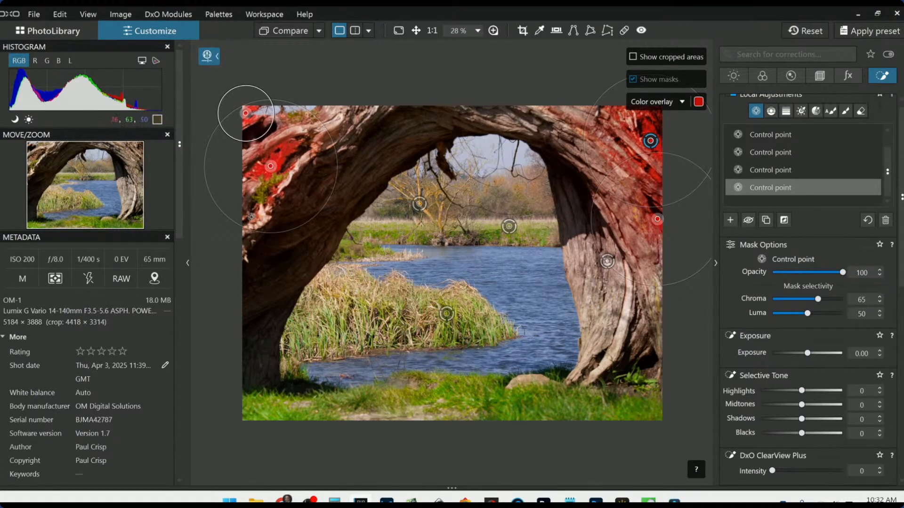
click(254, 219)
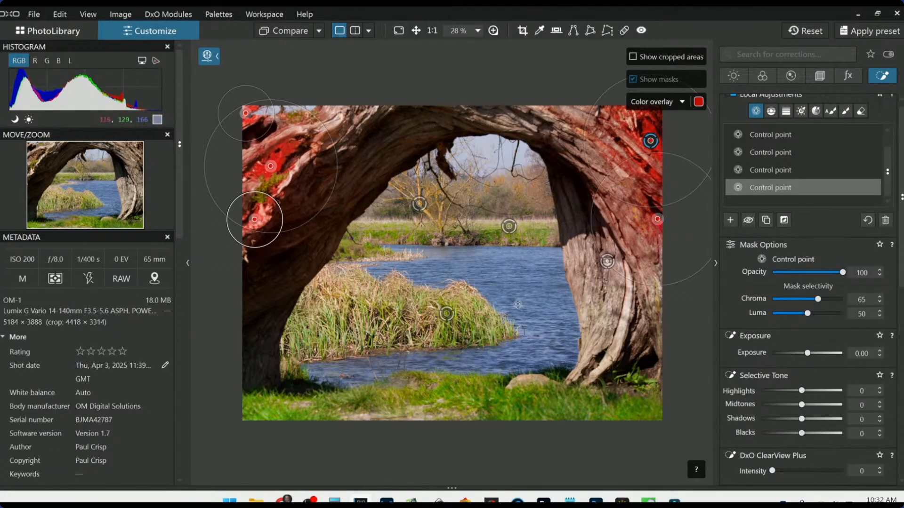
click(637, 353)
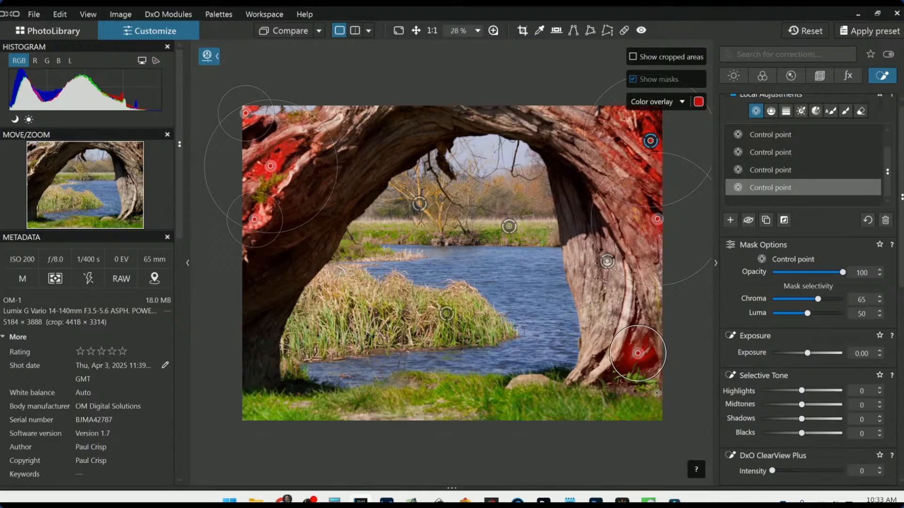
Set the red channel's saturation to 100 for the trunk mask
scroll(801, 383, down, 10)
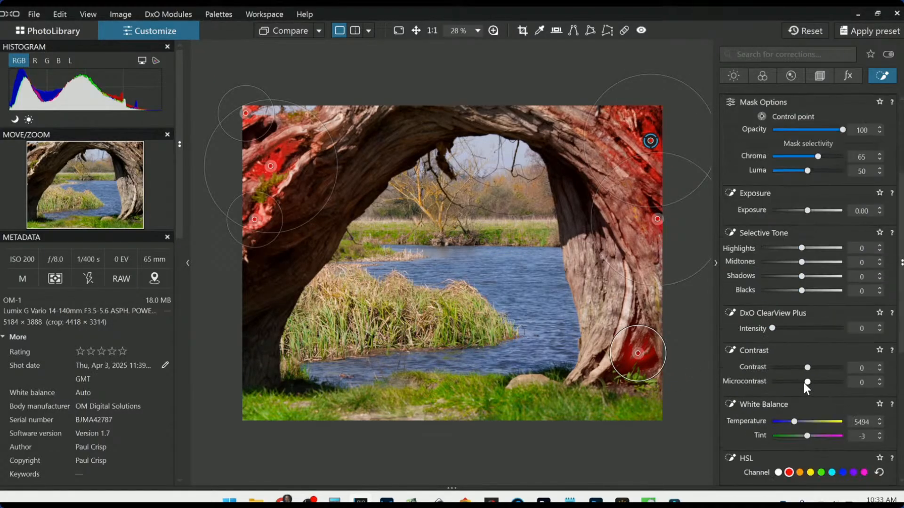
scroll(841, 399, down, 2)
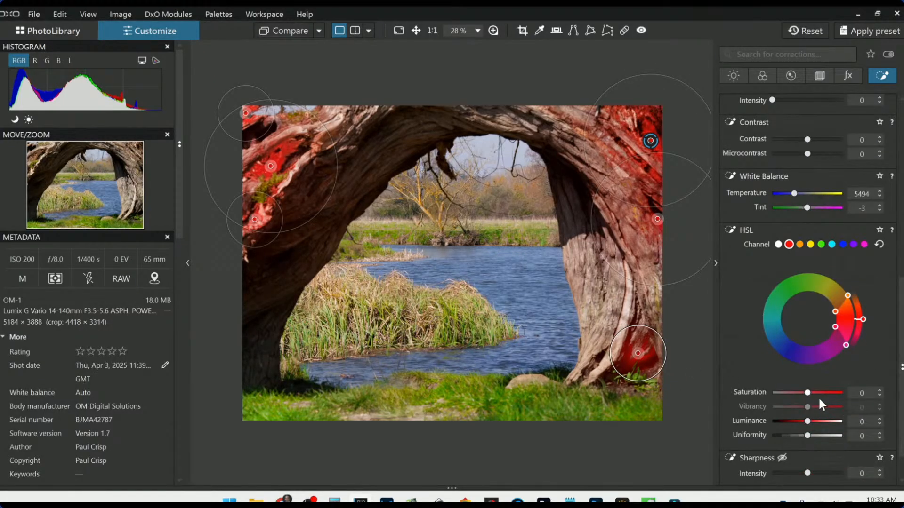
drag(809, 394, 840, 400)
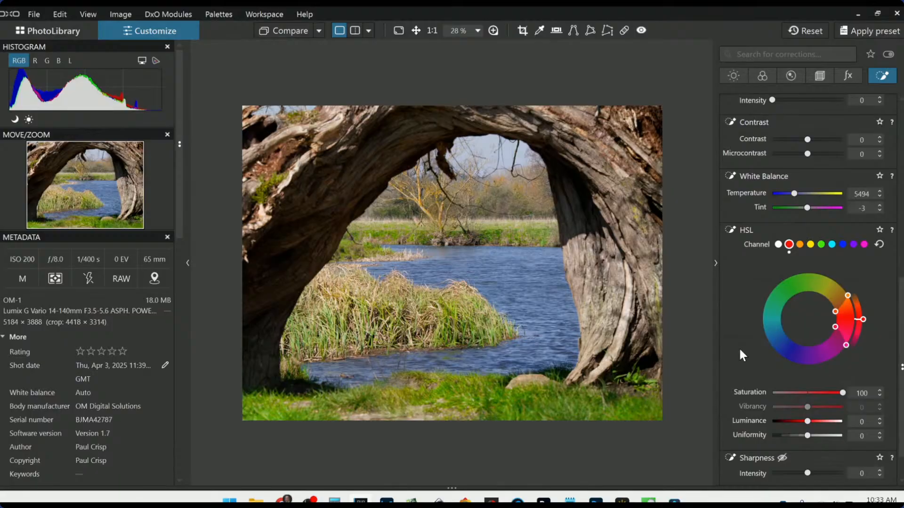
Set the trunk mask's midtones to 15, shadows to 6, blacks to -7 and ClearView Plus intensity to 29
scroll(741, 355, down, 1)
scroll(740, 354, up, 5)
scroll(739, 352, up, 1)
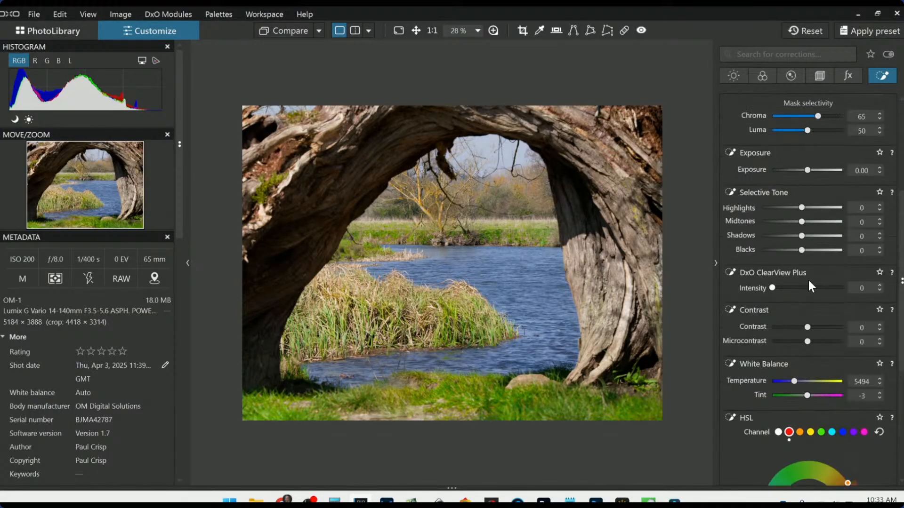
drag(804, 222, 800, 253)
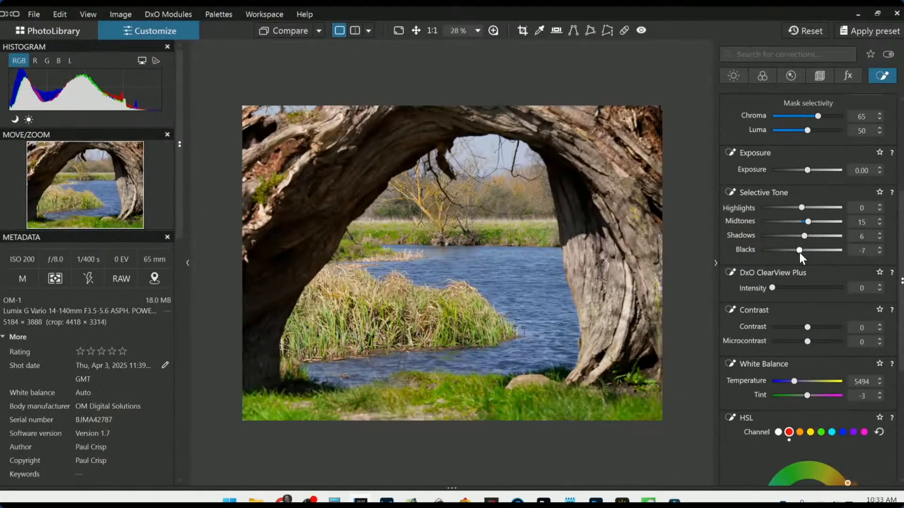
click(800, 288)
drag(800, 287, 792, 287)
scroll(780, 308, up, 4)
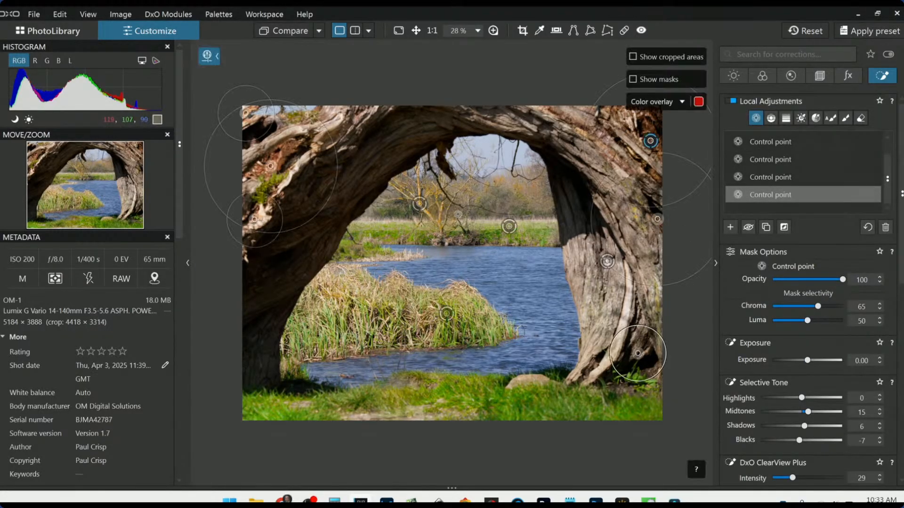
Select the mask on the bare yellow tree across the river and adjust its white balance temperature
click(423, 199)
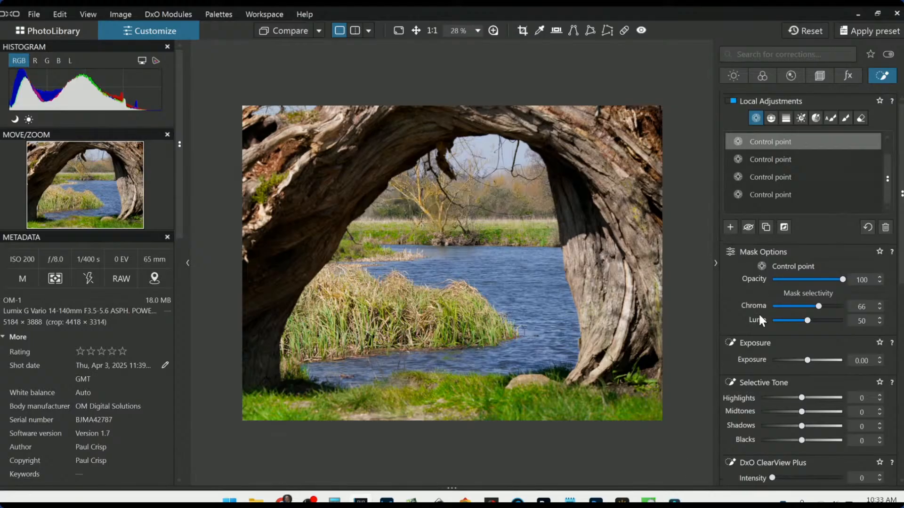
scroll(758, 312, down, 4)
scroll(759, 314, down, 4)
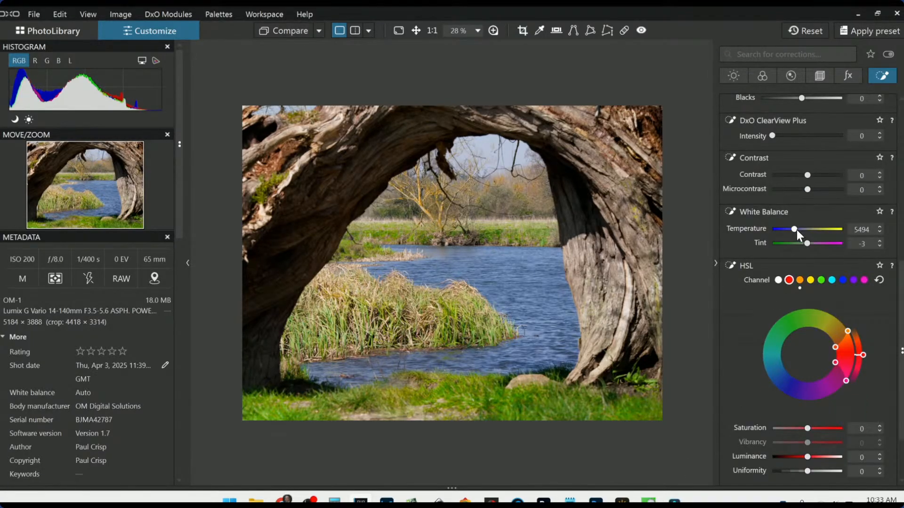
drag(796, 229, 793, 230)
scroll(750, 318, up, 5)
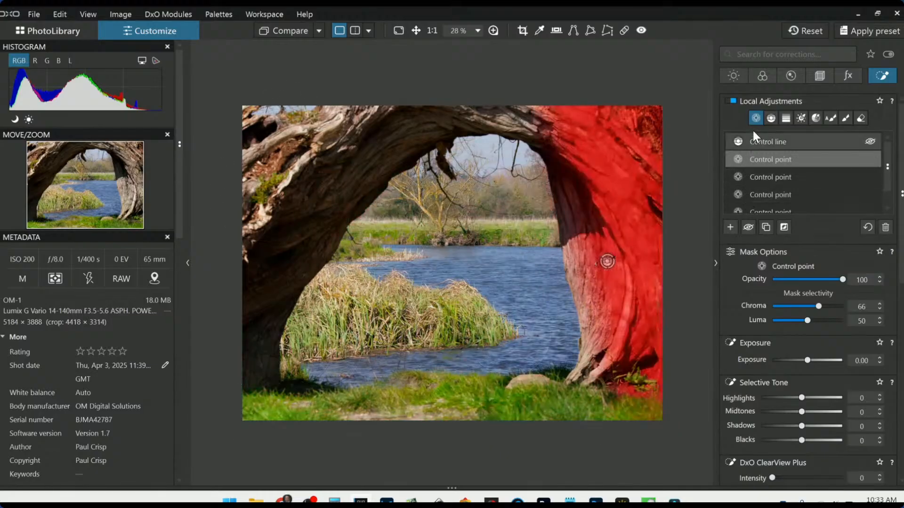
Create a new control point mask on the river, enlarge its circle and add points down the open water beside the right trunk
click(732, 228)
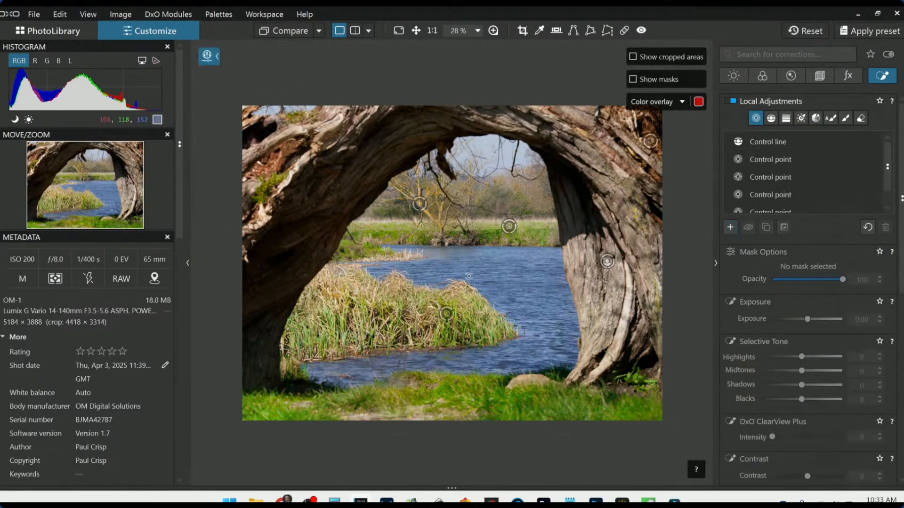
click(461, 266)
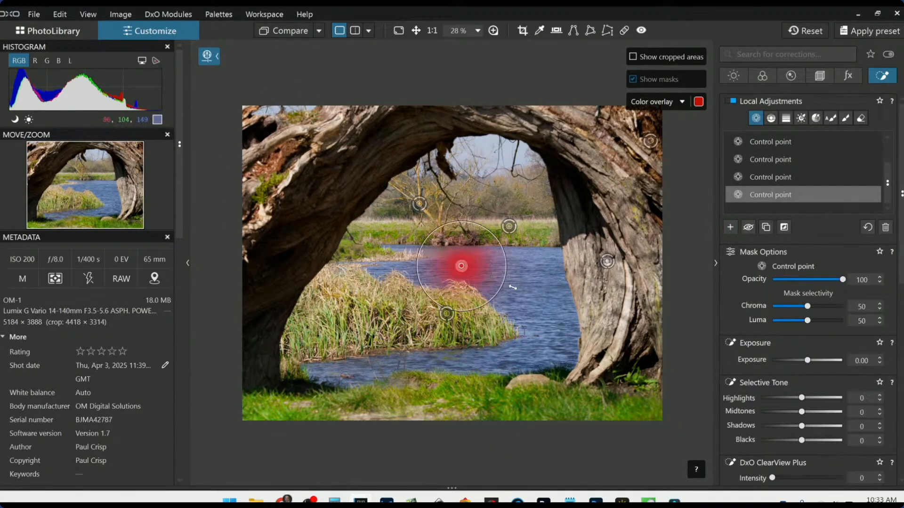
drag(490, 275, 538, 287)
click(537, 287)
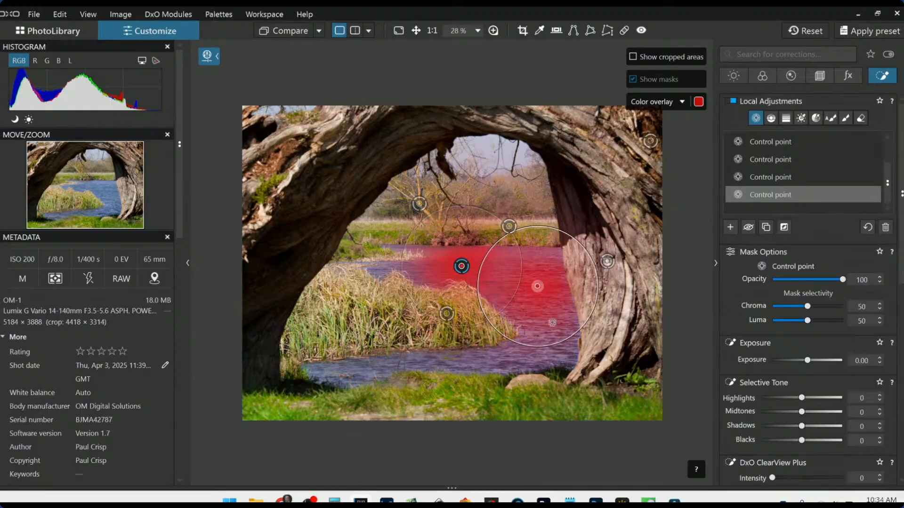
click(541, 353)
Extend the water mask with smaller control points along the near channel between the reeds and the foreground grass
click(470, 363)
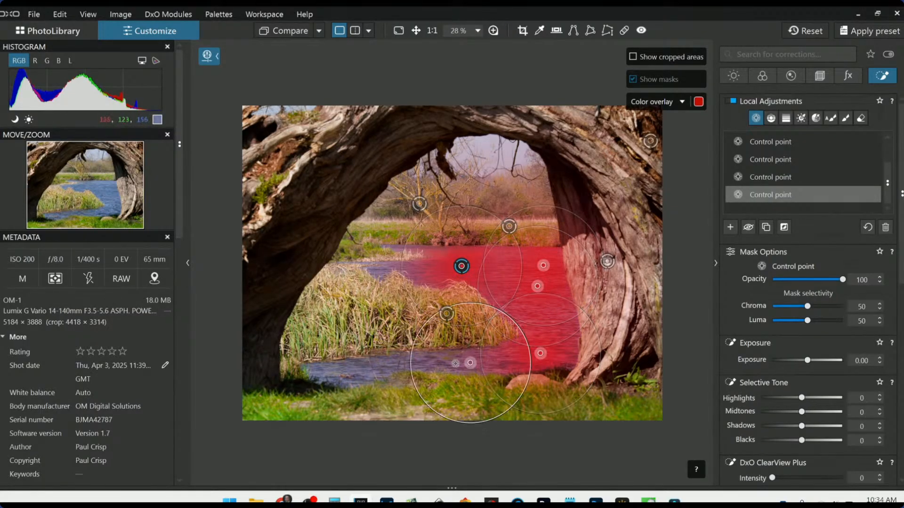
drag(494, 415, 487, 398)
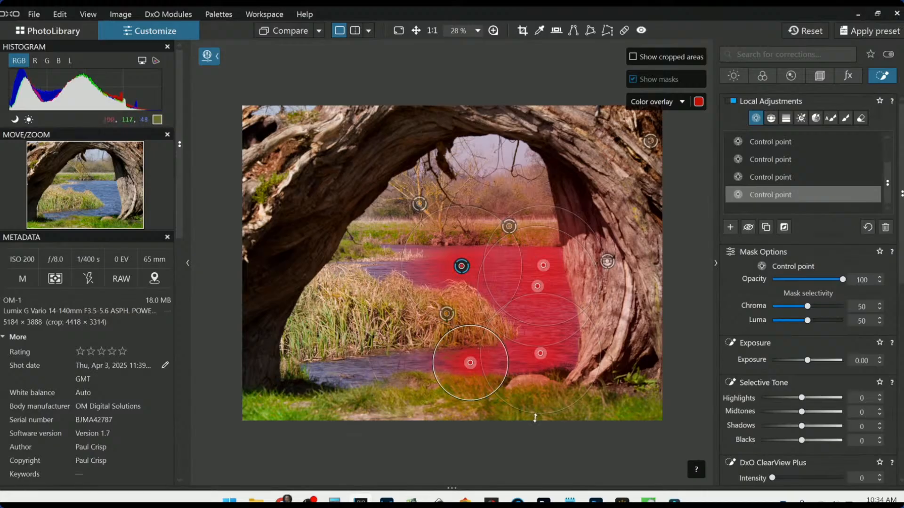
click(416, 361)
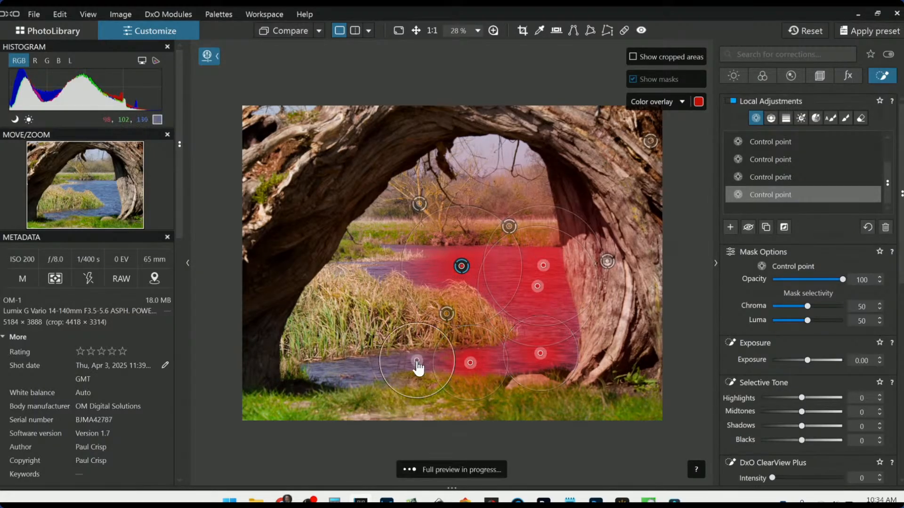
click(373, 370)
click(356, 369)
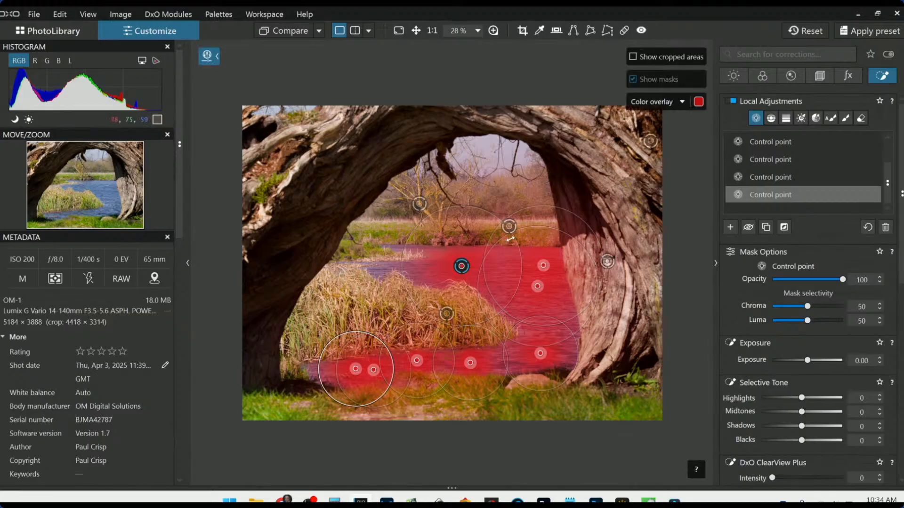
Add two small control points to the water mask on the narrow stretch behind the reeds
click(383, 269)
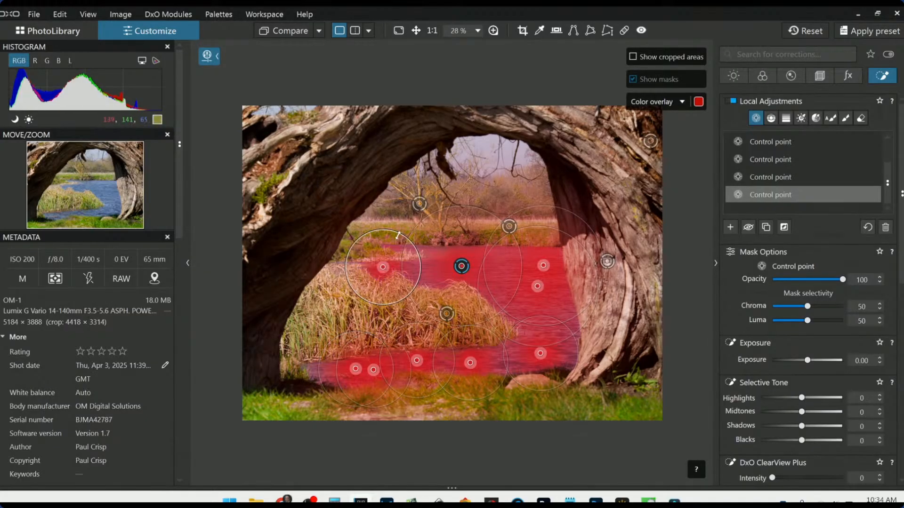
drag(402, 234, 396, 246)
click(421, 269)
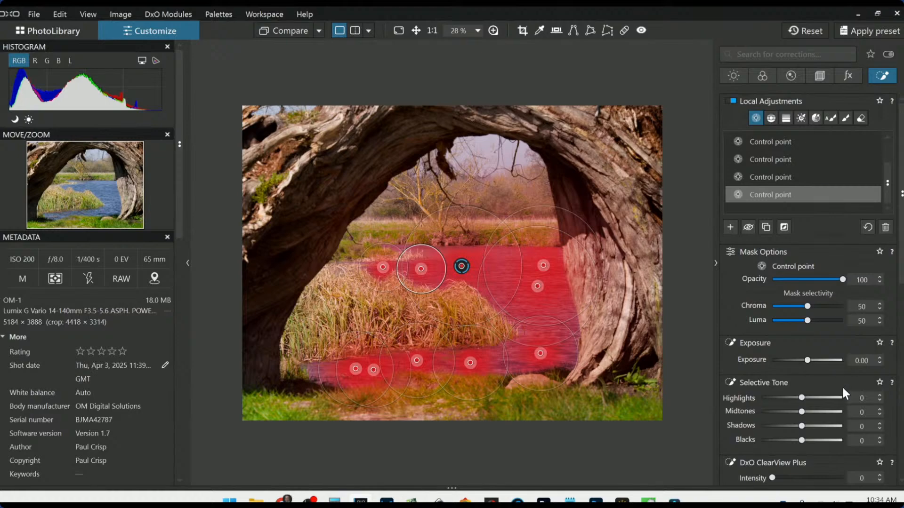
Set the water mask's chroma selectivity to 60 and luma to 55, and enlarge the control point circle beside the right trunk's base
scroll(843, 387, down, 4)
scroll(843, 388, up, 4)
scroll(806, 306, up, 2)
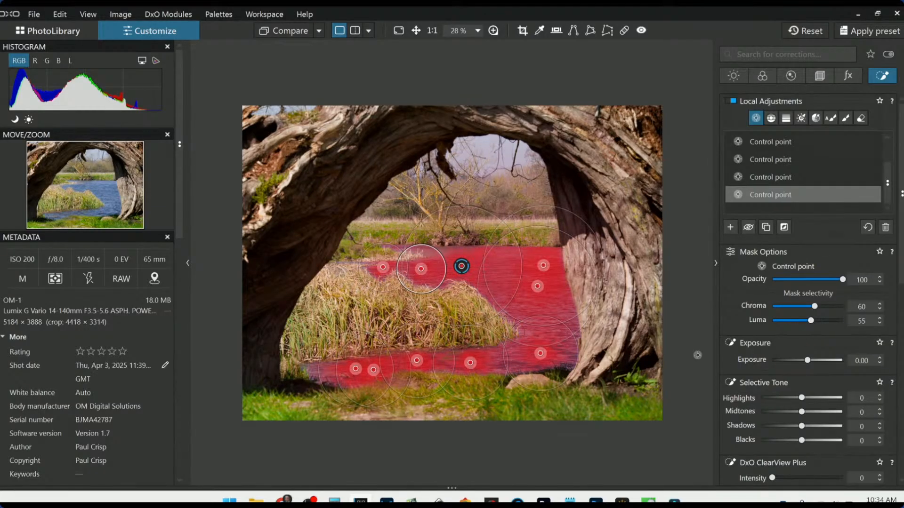
drag(554, 300, 559, 287)
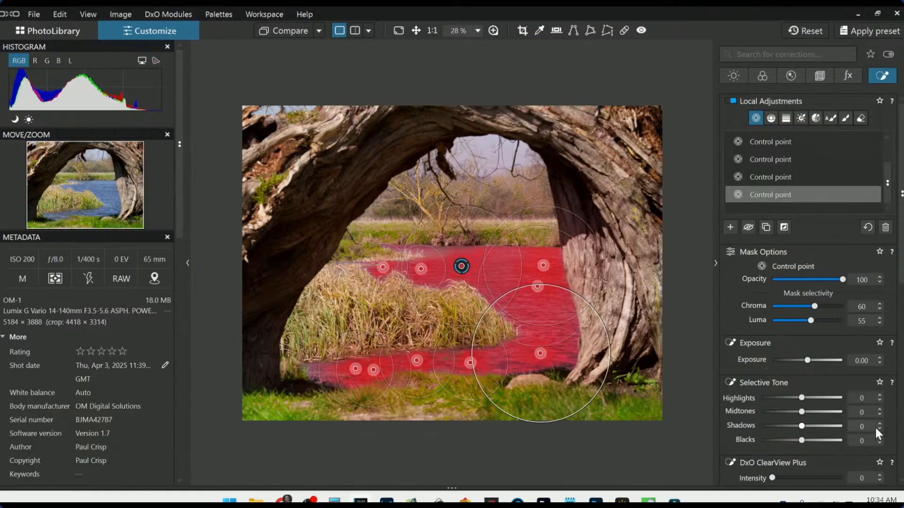
Set the water mask's ClearView Plus intensity to 45, blacks to -31 and shadows to -11
scroll(834, 419, down, 3)
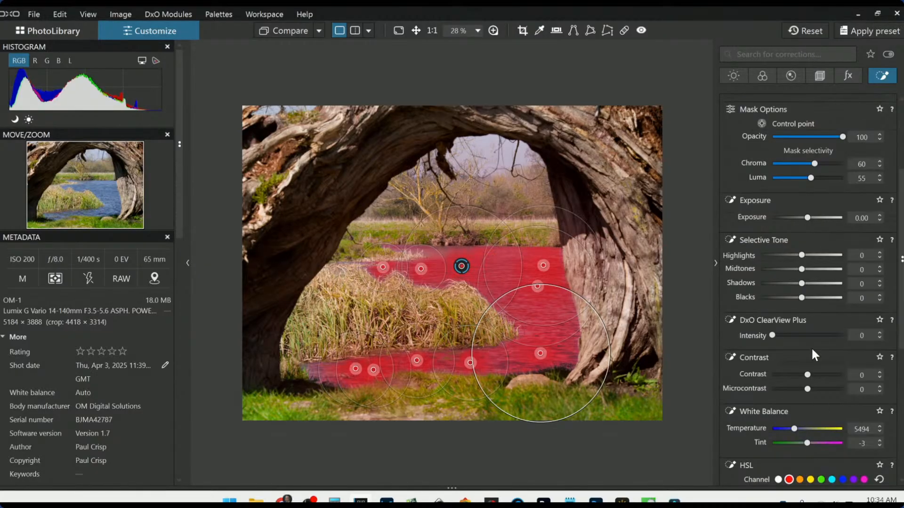
drag(811, 333, 804, 336)
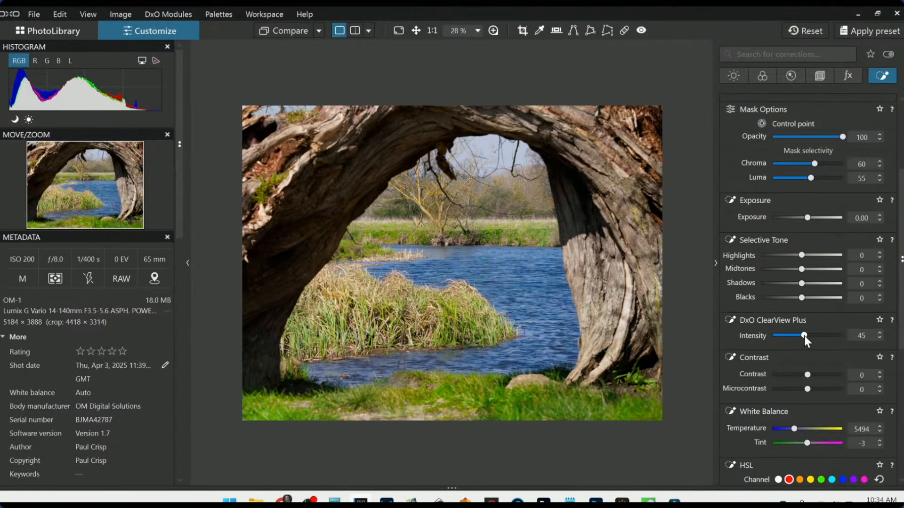
click(783, 298)
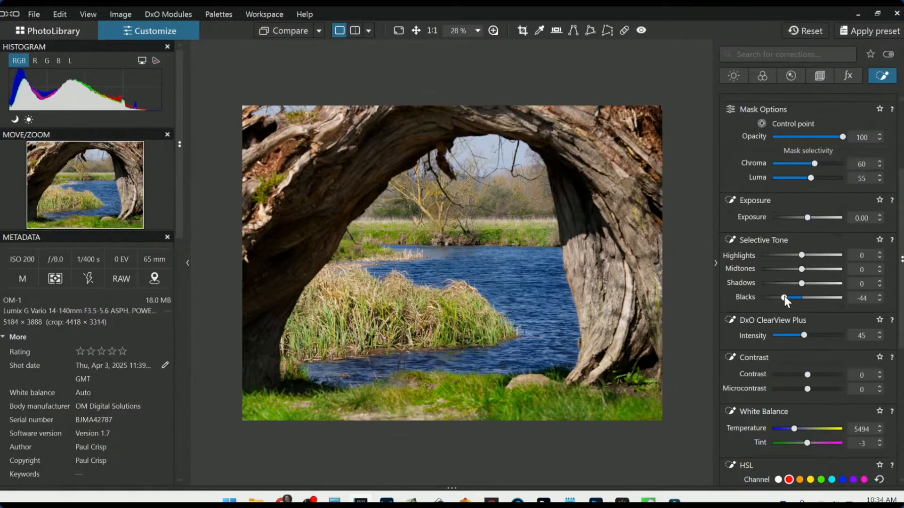
drag(788, 296, 789, 296)
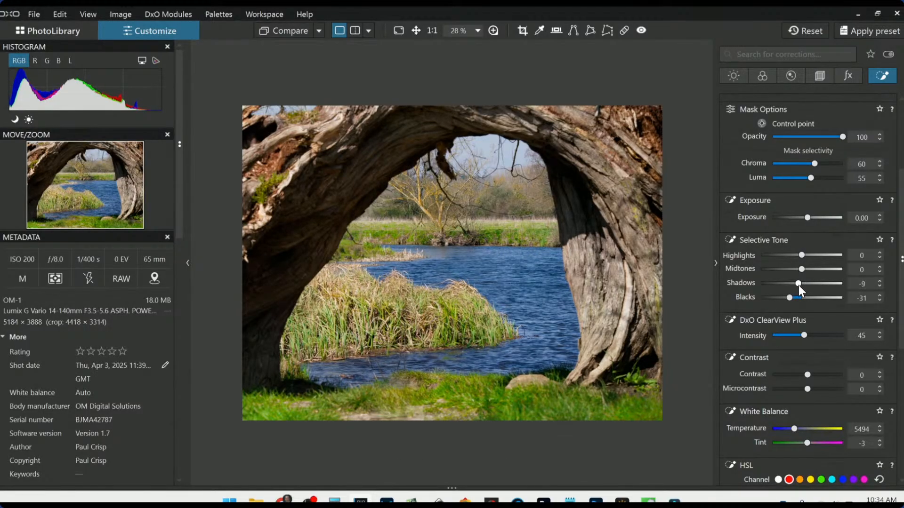
drag(799, 286, 798, 285)
Set the blue channel's saturation to -32 and luminance to -28 for the water mask
scroll(803, 353, down, 4)
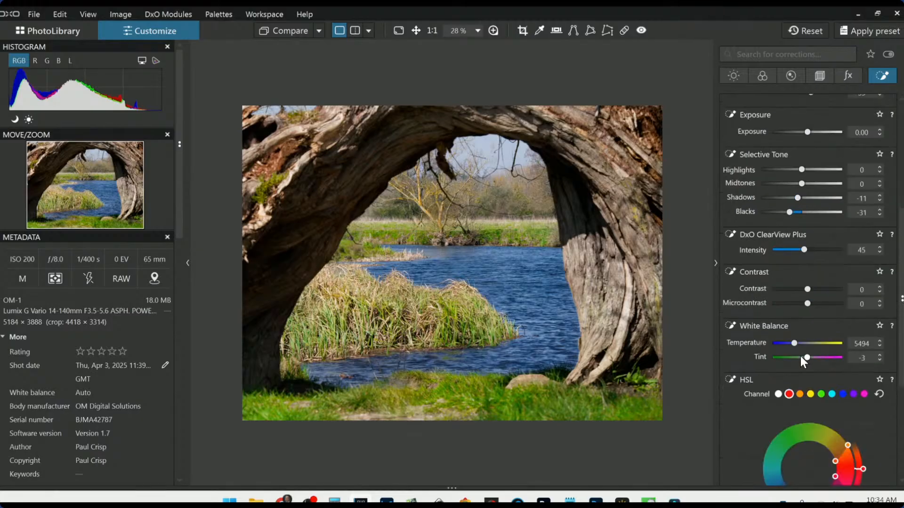
click(843, 281)
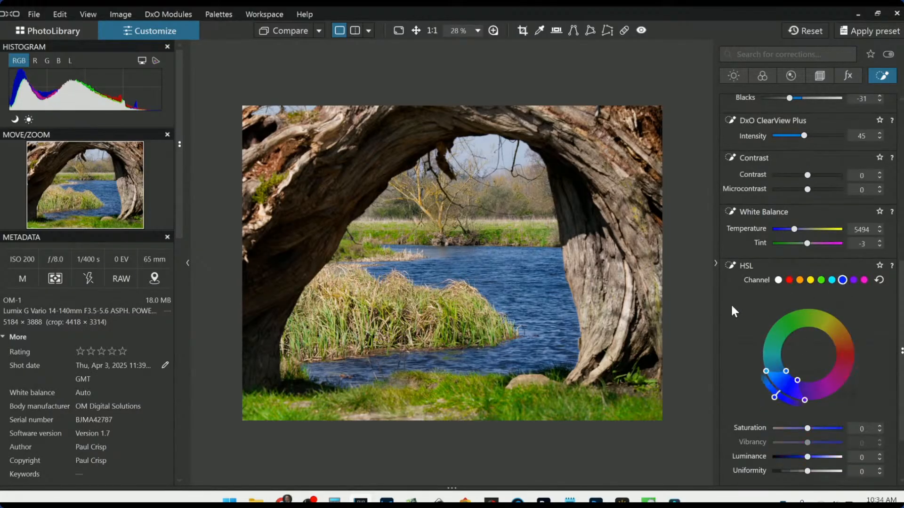
scroll(730, 303, down, 2)
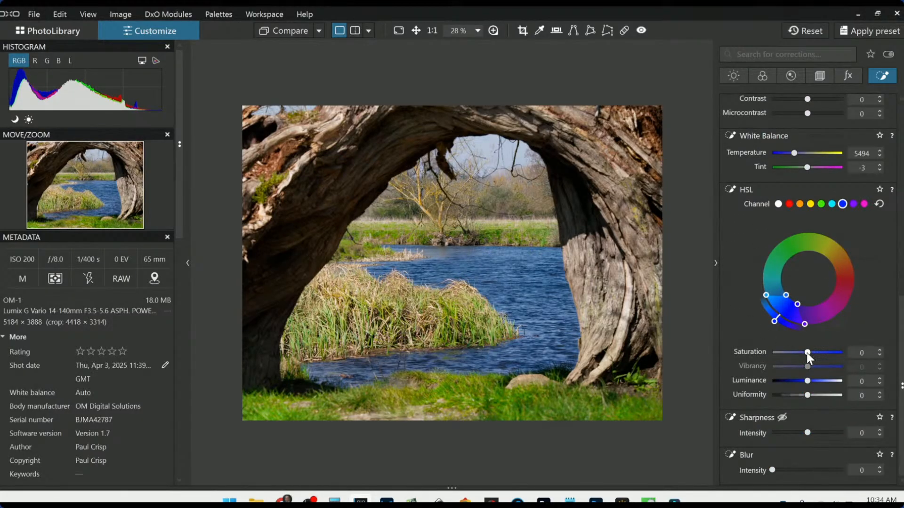
drag(807, 352, 797, 381)
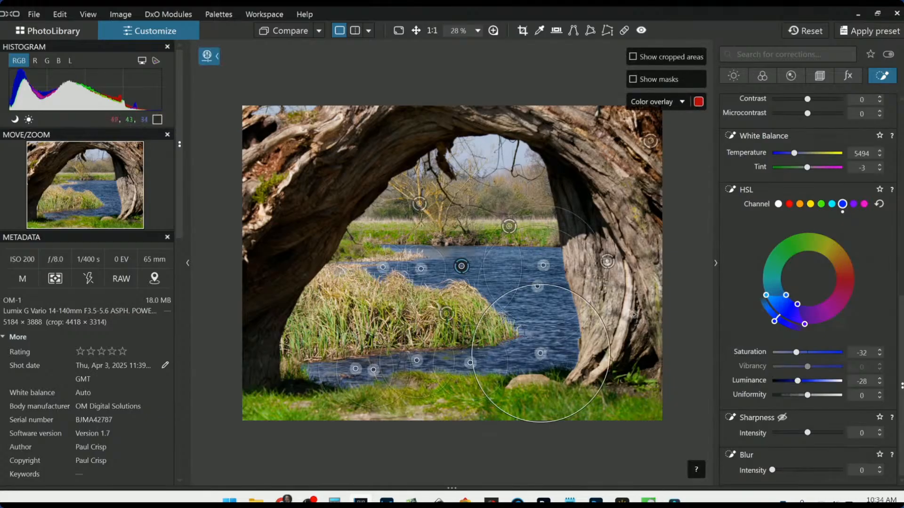
scroll(634, 315, down, 1)
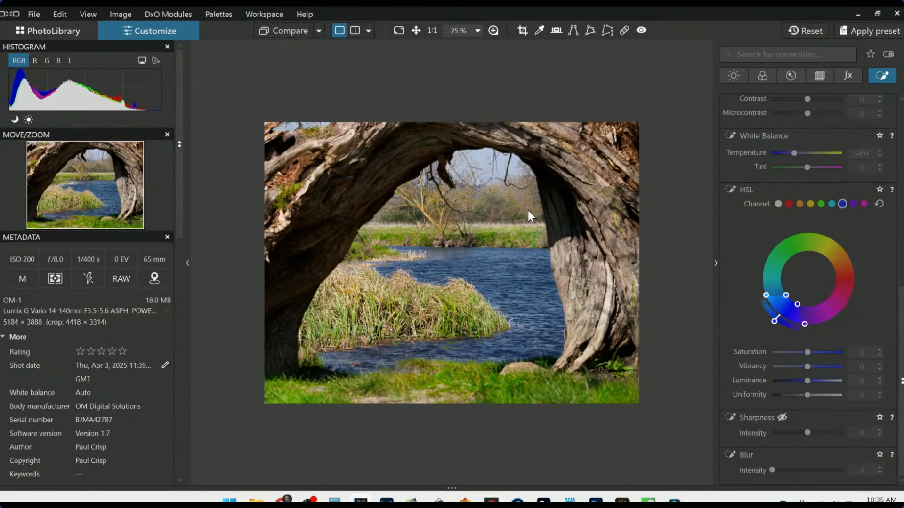
Export the edited riverside photo to disk using the standard JPEG output
right_click(527, 210)
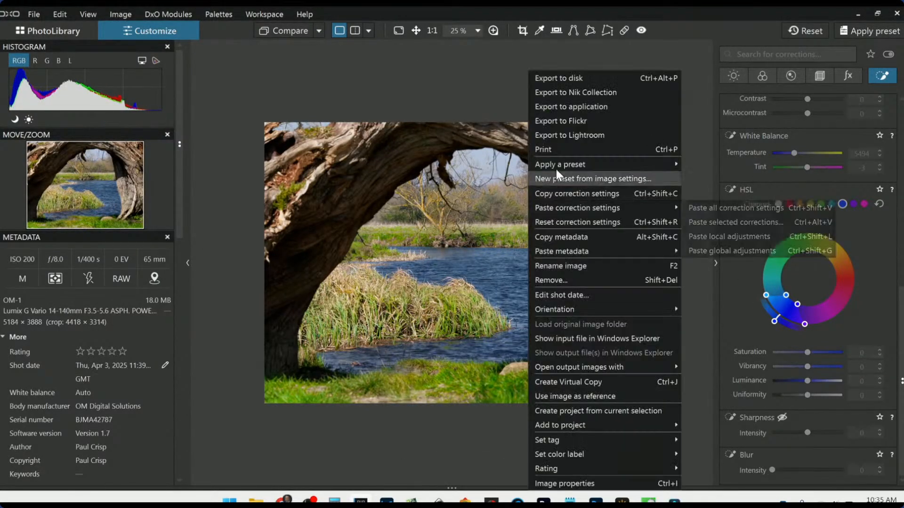
click(576, 81)
key(Escape)
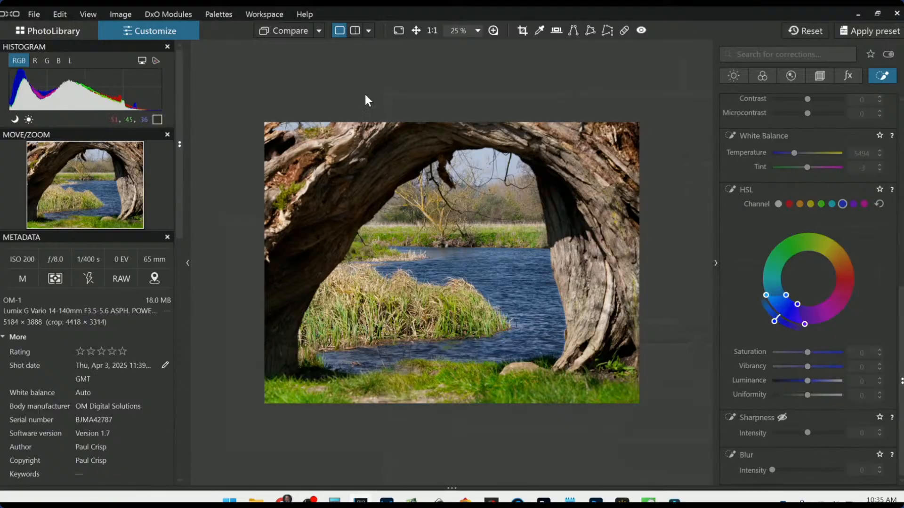
Choose the exported standard output JPEG as the comparison reference and reset the riverside photo's corrections
click(318, 31)
click(319, 31)
click(319, 32)
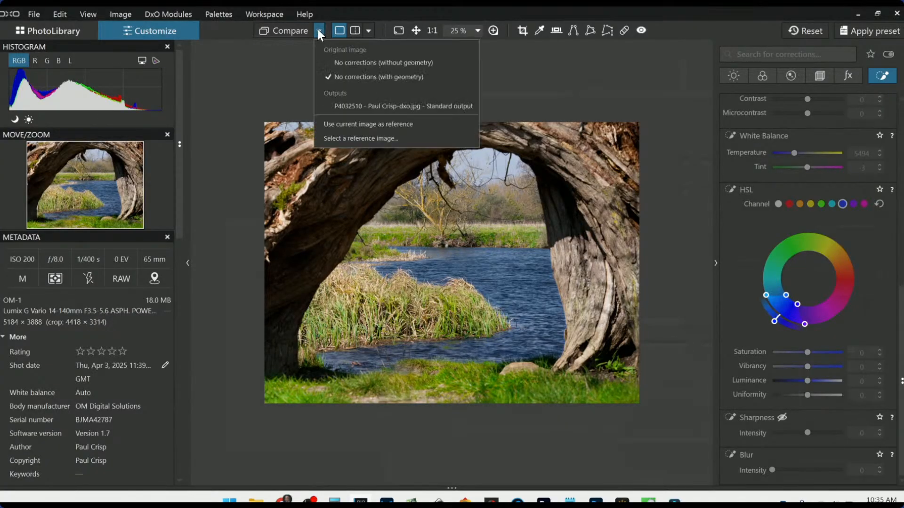
click(345, 105)
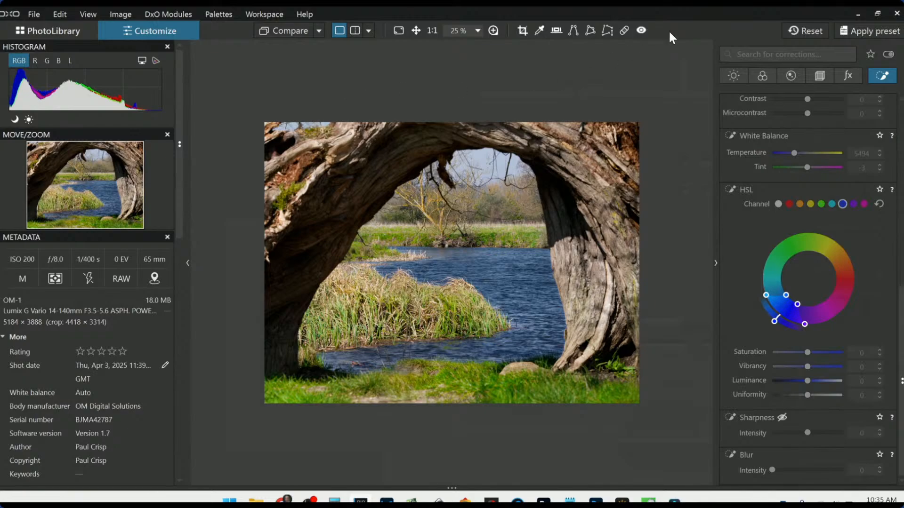
click(799, 30)
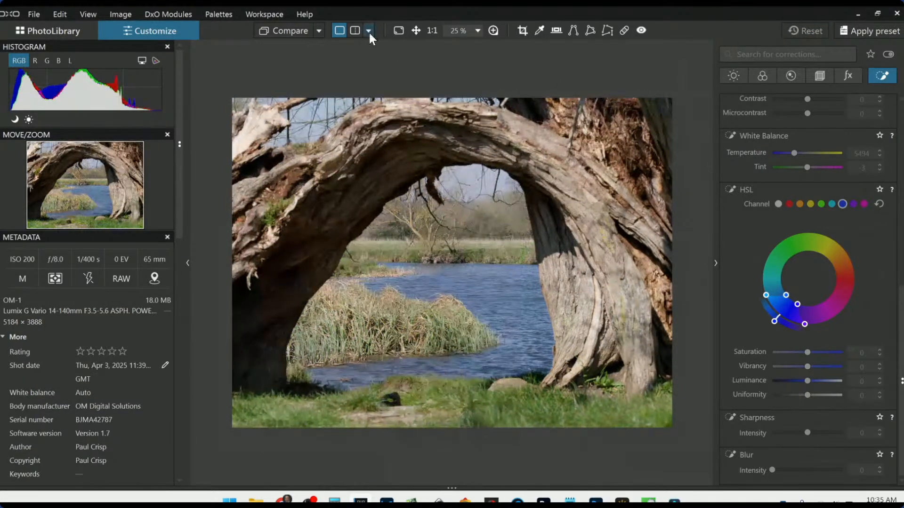
Show the exported JPEG and the uncorrected photo side by side, with the side palettes hidden and both versions fully in view
click(369, 33)
click(380, 45)
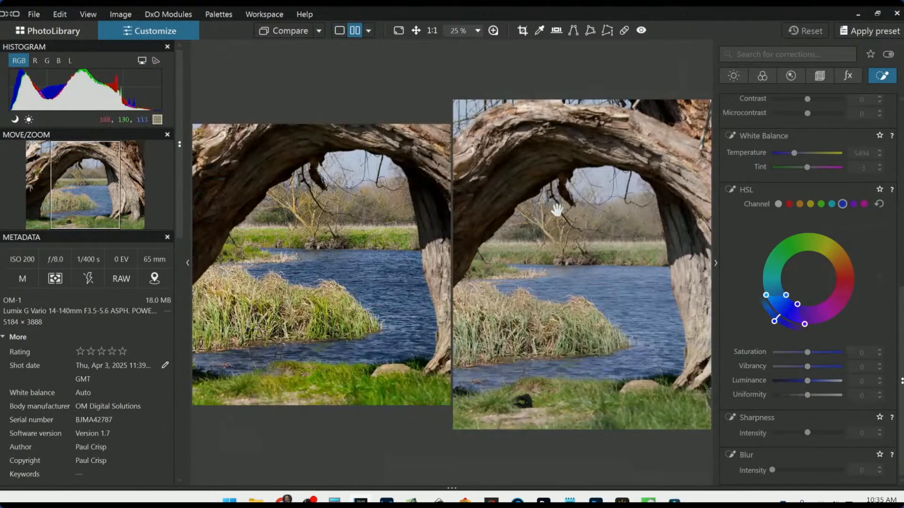
key(F9)
scroll(577, 270, down, 2)
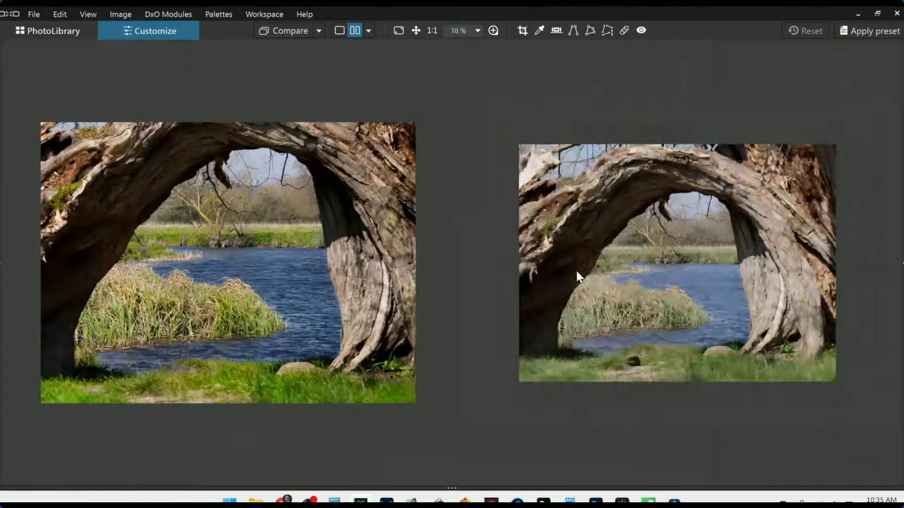
scroll(367, 207, down, 1)
scroll(588, 275, up, 1)
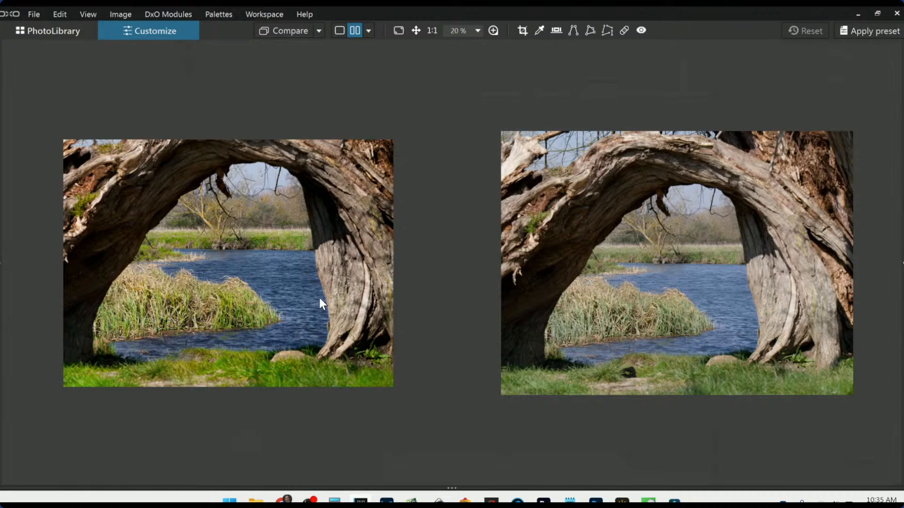
Undo the reset of the photo's corrections and return to the single-image view
click(75, 29)
click(174, 31)
click(340, 31)
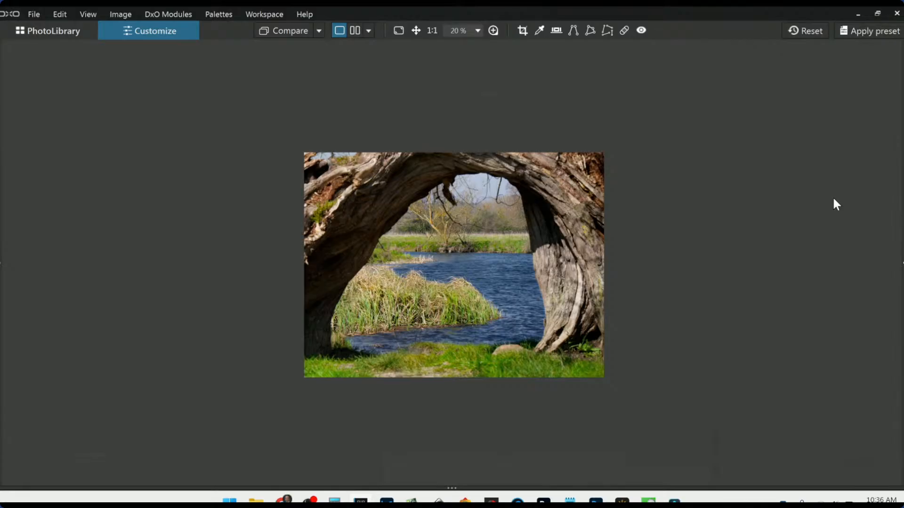
scroll(467, 212, up, 1)
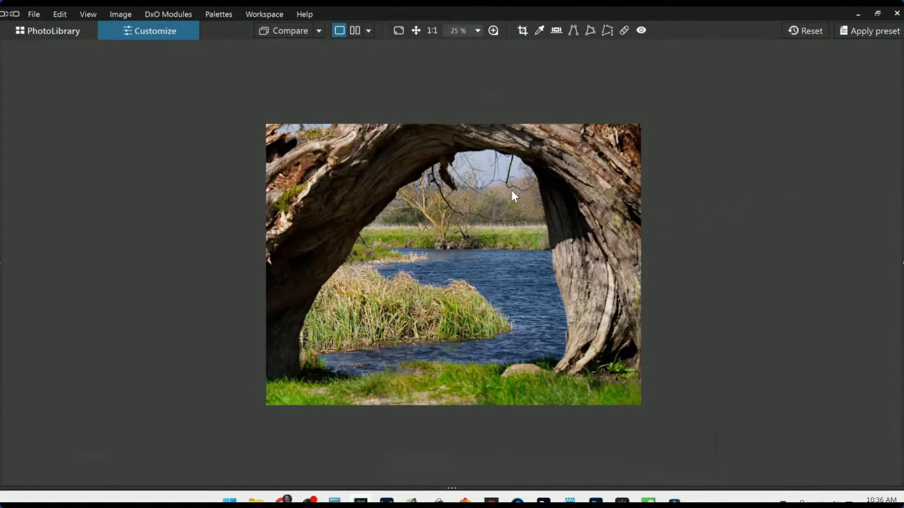
Add a control point on the sky beneath the arch and set its exposure to -0.78
click(902, 267)
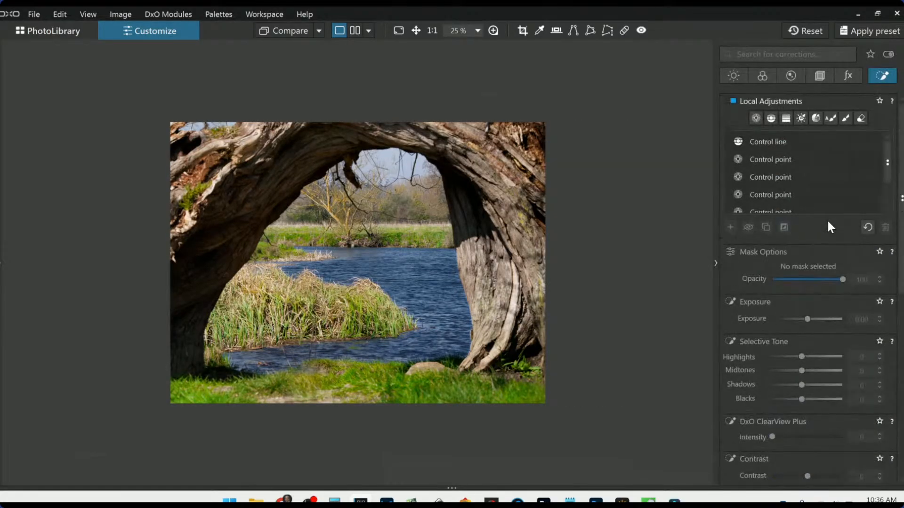
click(753, 117)
click(386, 158)
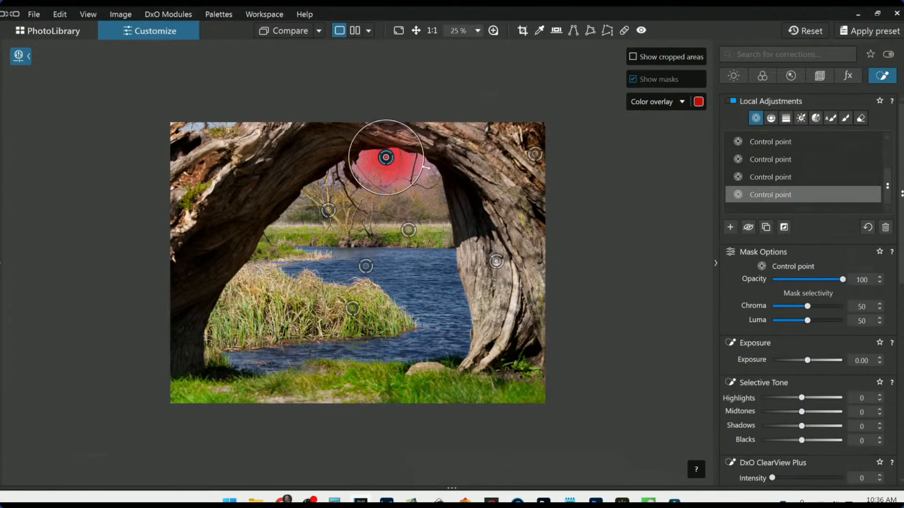
drag(807, 360, 801, 360)
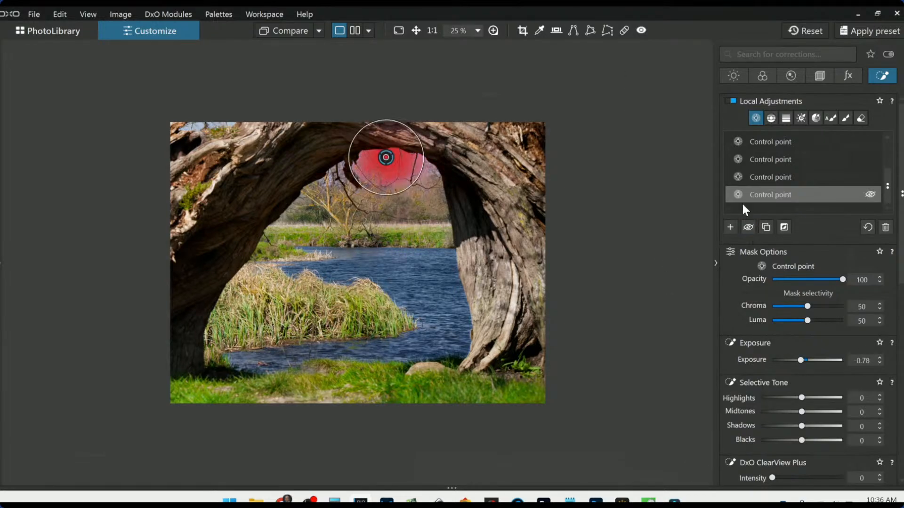
Add a new control point mask on the far bank, roughly double its circle, and set its exposure to 0.72
click(730, 225)
click(351, 233)
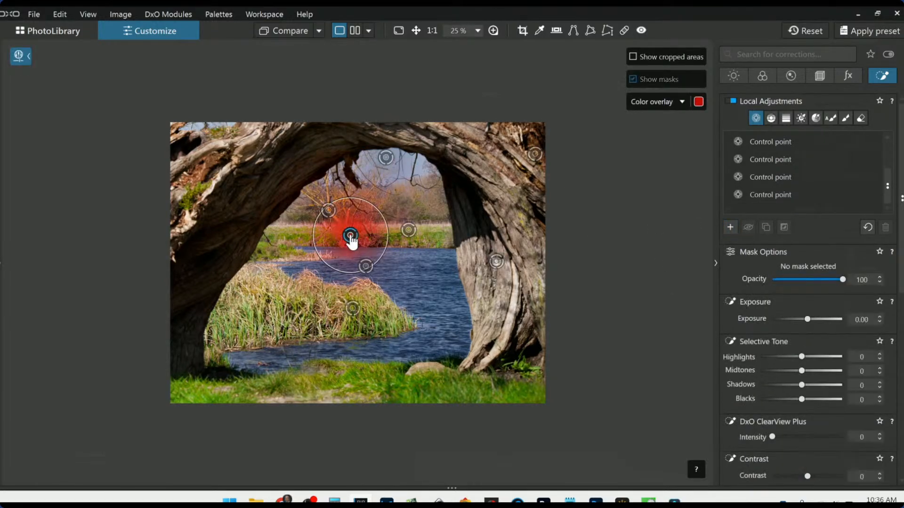
drag(400, 231, 428, 225)
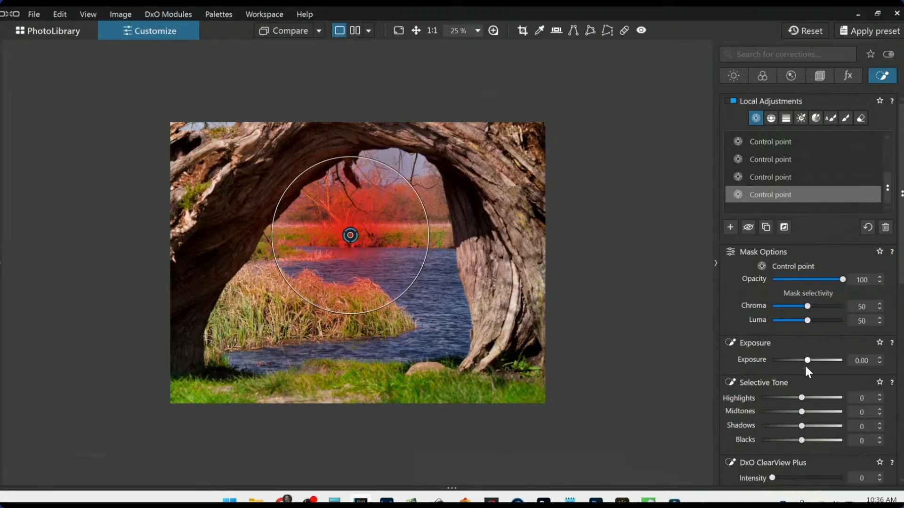
drag(809, 361, 814, 359)
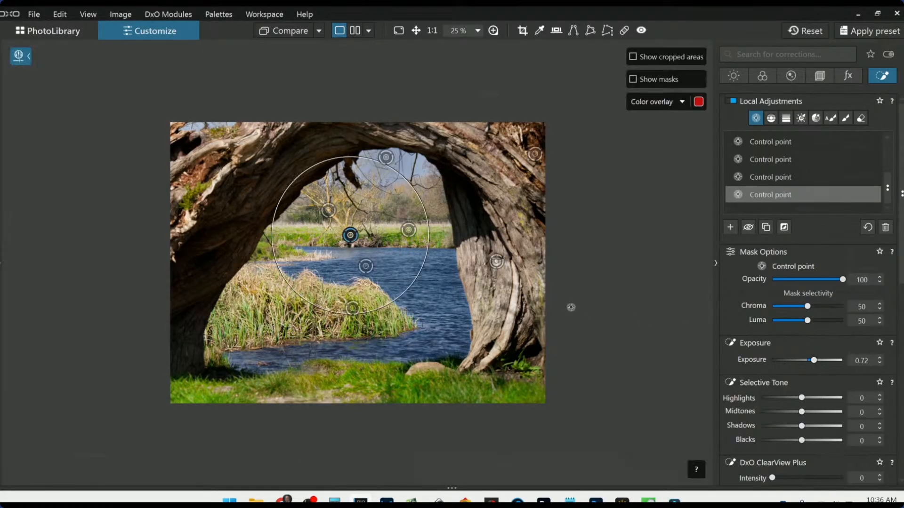
scroll(571, 307, down, 1)
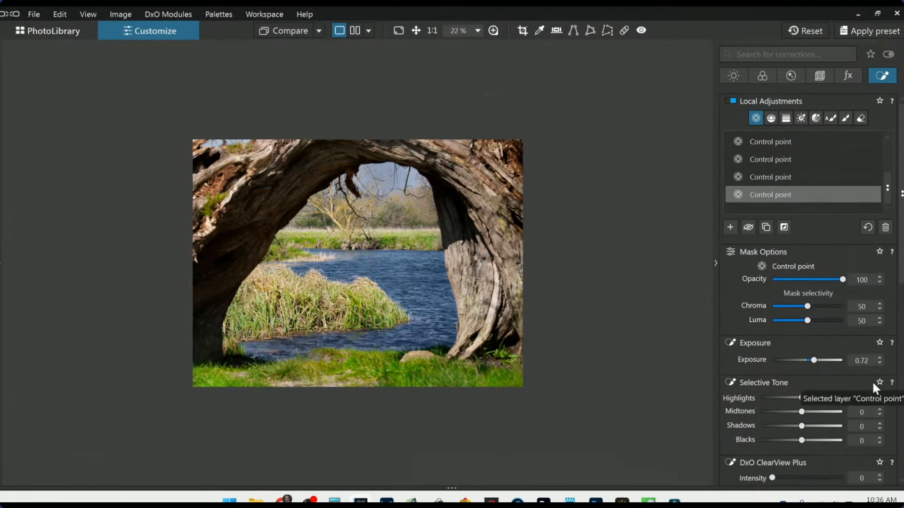
Add a new control point mask over the reeds with exposure -0.44, and shrink the additional point's circle near the left trunk
click(734, 228)
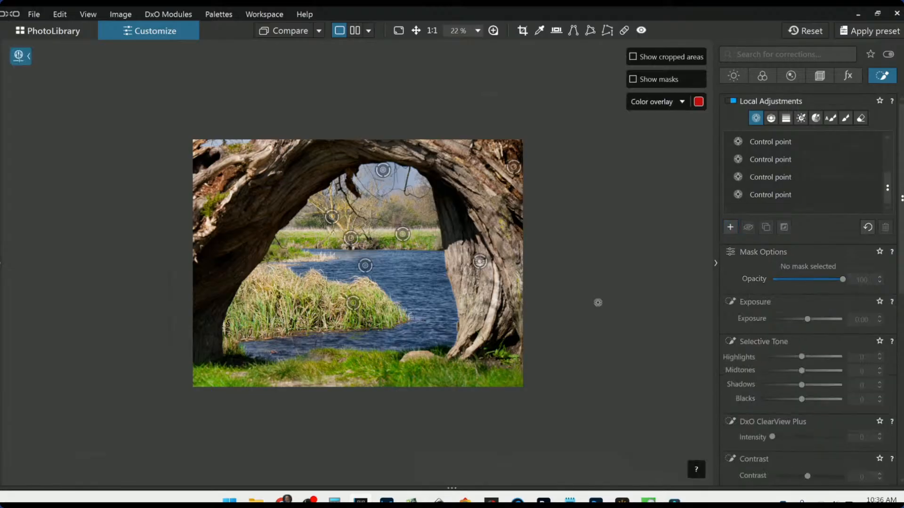
click(308, 303)
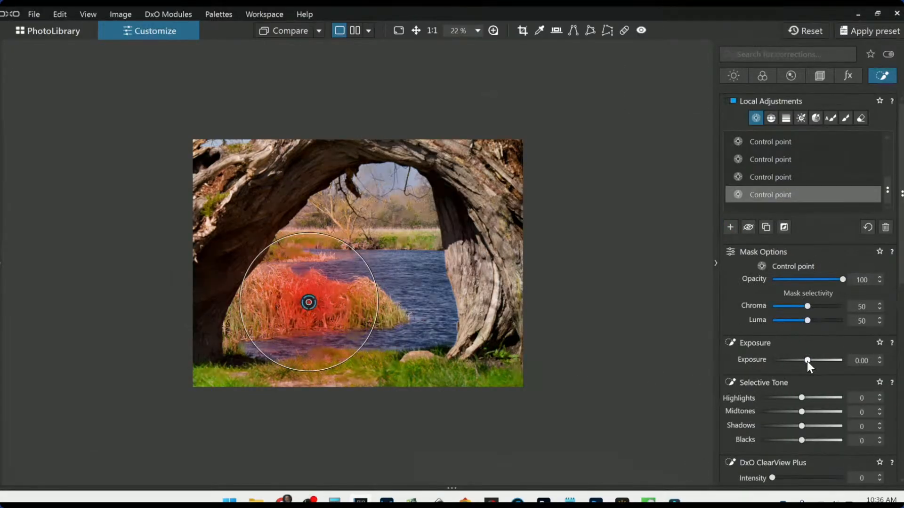
drag(806, 365, 804, 363)
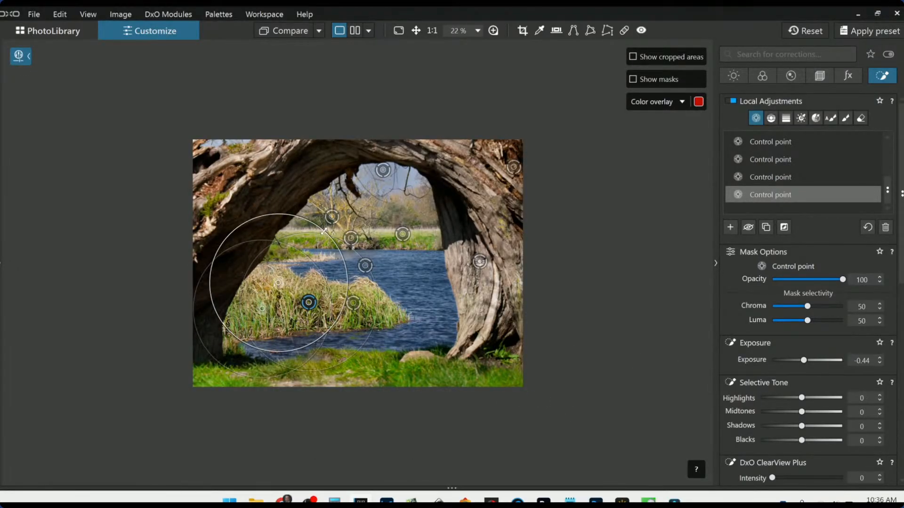
mouse_move(323, 231)
mouse_down()
mouse_move(308, 249)
mouse_move(315, 243)
mouse_up()
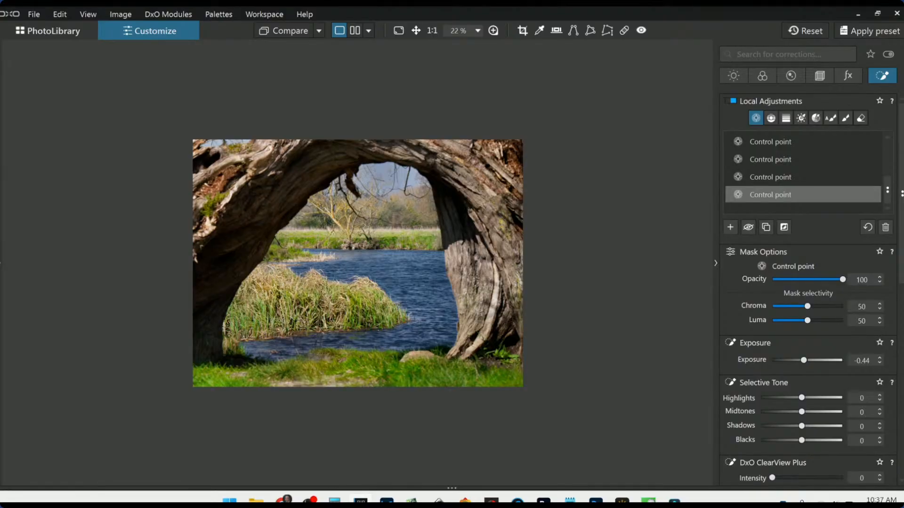
Export the photo to disk with the standard output as a quality 98 JPEG, overwriting the existing file
right_click(432, 94)
click(457, 79)
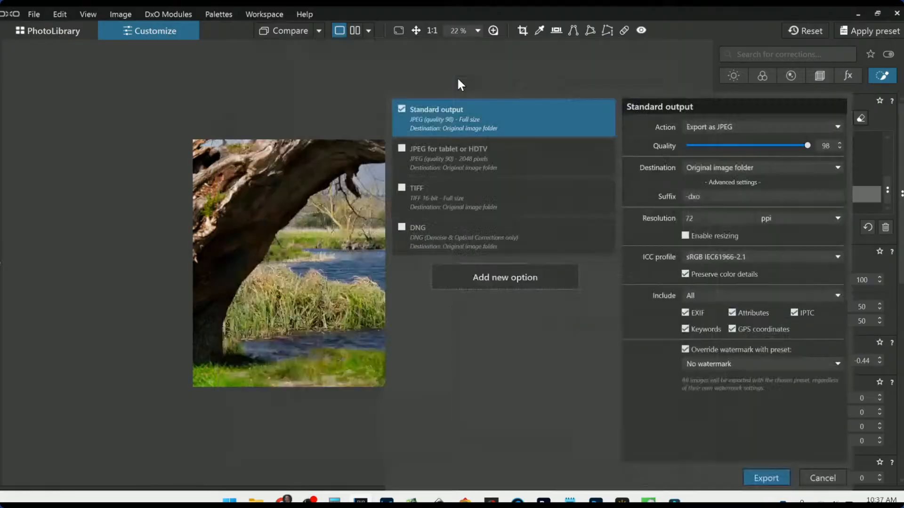
key(Return)
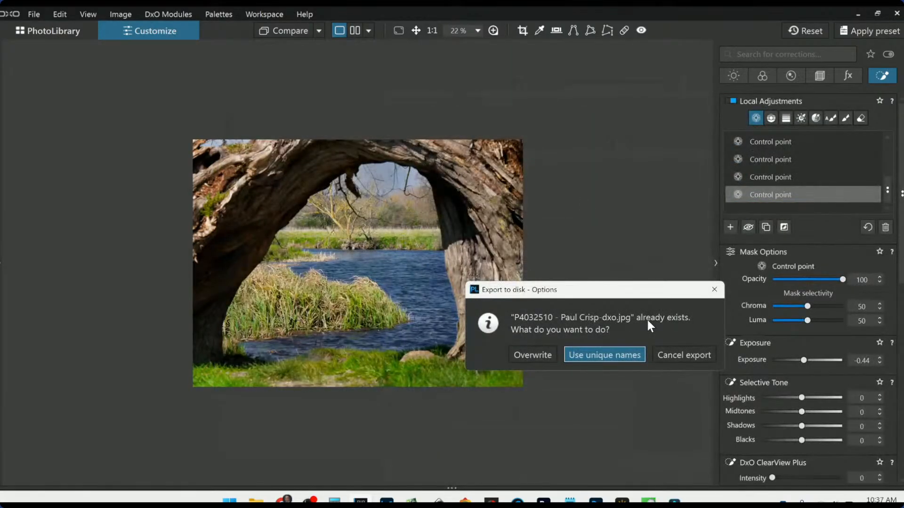
click(539, 360)
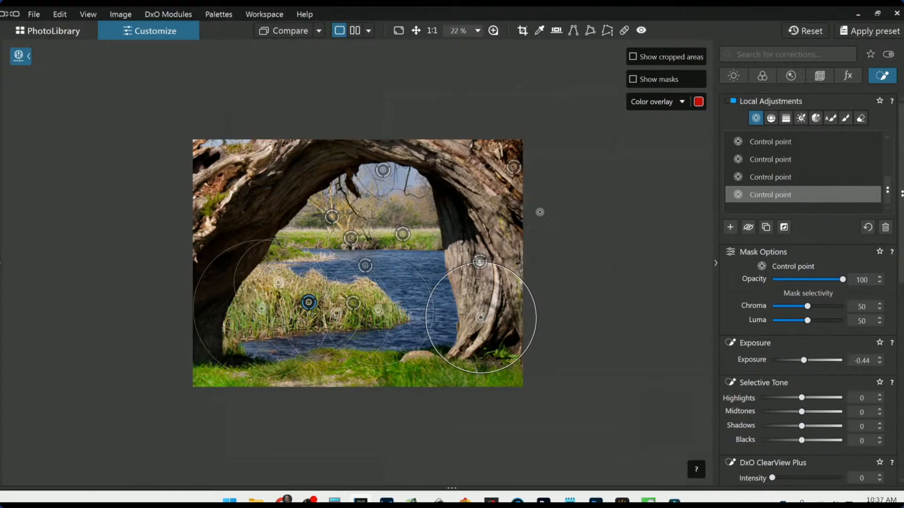
Reset the riverside photo's corrections and compare it side by side with the exported standard output JPEG
key(Escape)
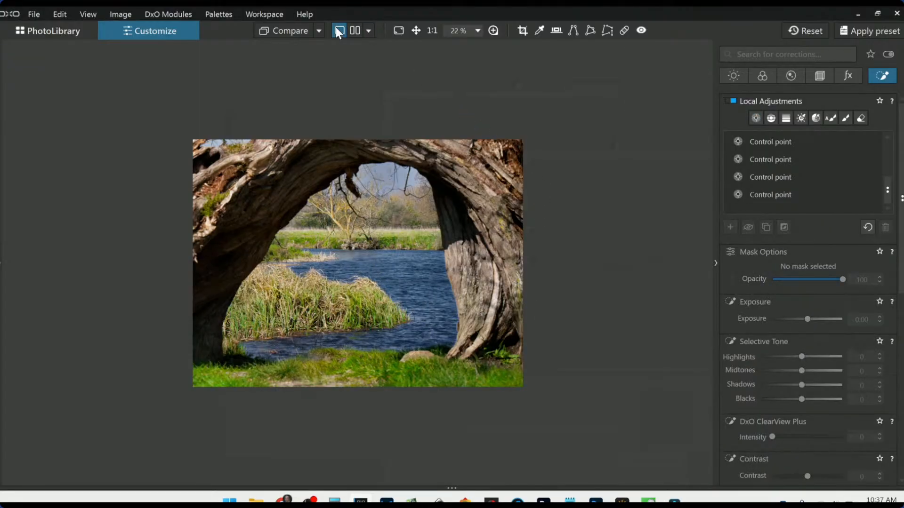
click(323, 33)
click(322, 33)
click(318, 31)
click(347, 104)
click(803, 30)
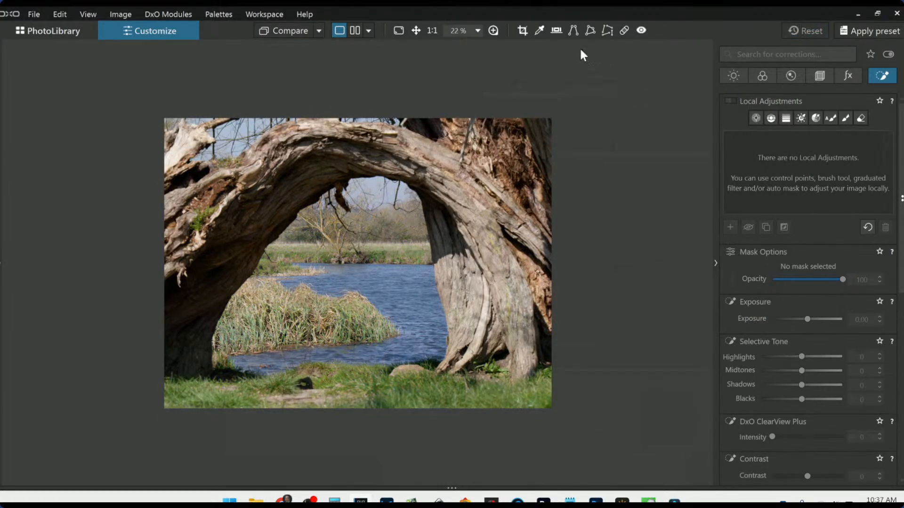
click(354, 31)
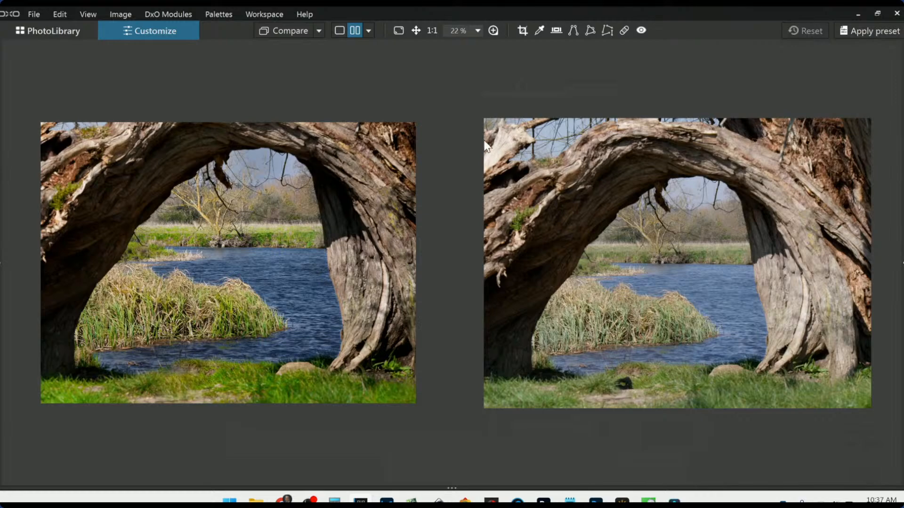
Switch the comparison to a left/right split view and sweep the divider across the whole photo and back
click(369, 31)
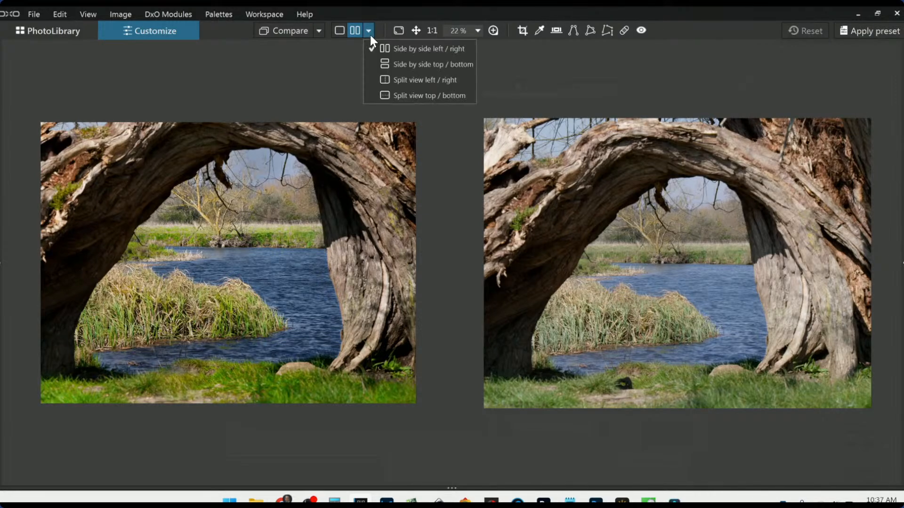
click(380, 76)
scroll(448, 224, up, 4)
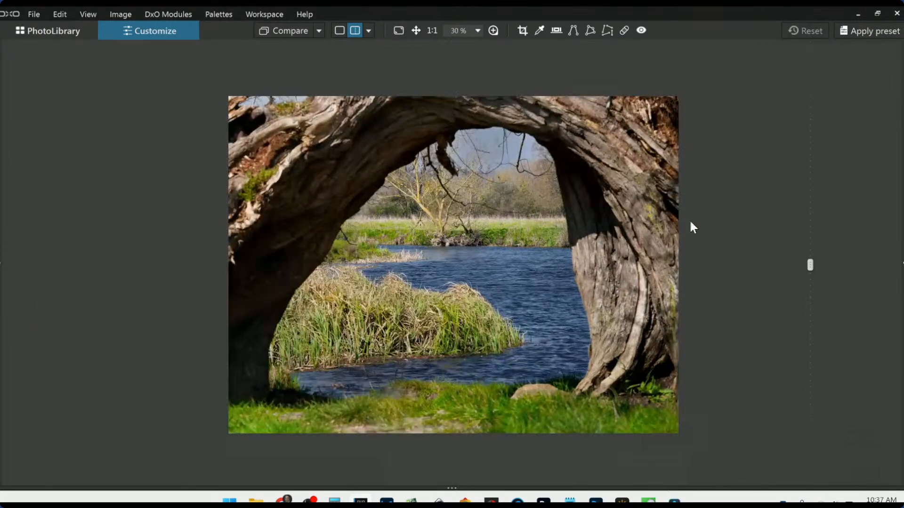
drag(809, 265, 136, 185)
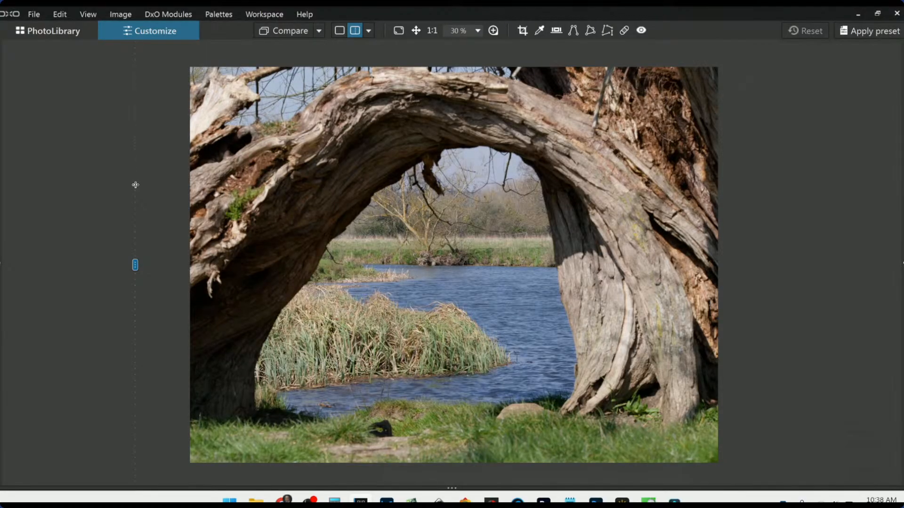
drag(135, 185, 762, 272)
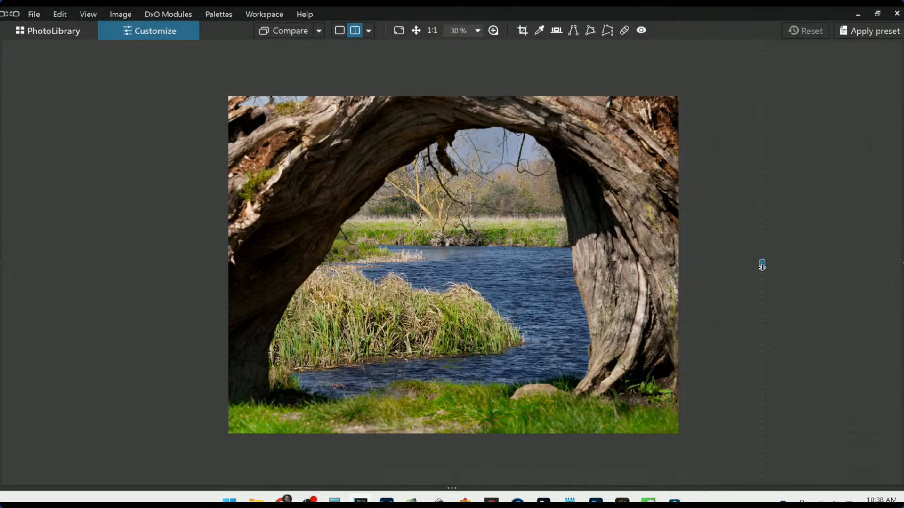
drag(762, 272, 858, 247)
Open photo P5152431 of the red waterfront buildings from the photo library for editing in single-image view
click(39, 29)
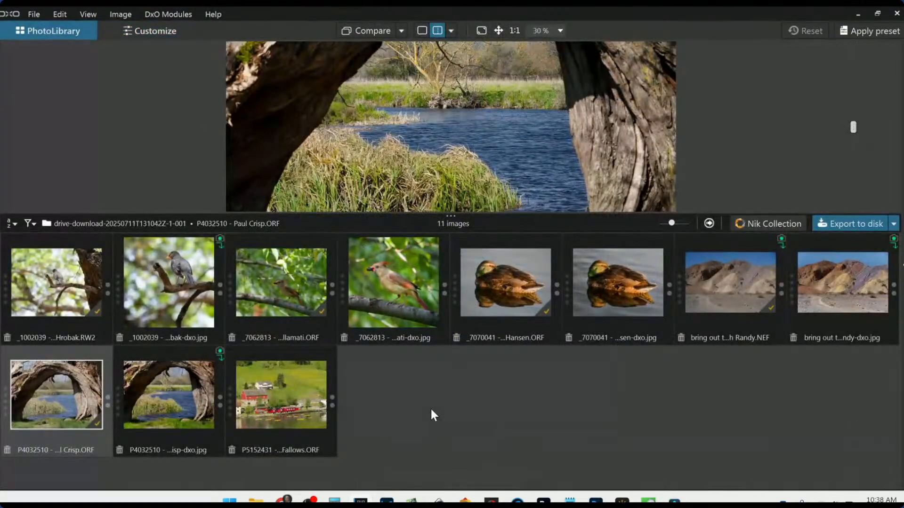
click(306, 411)
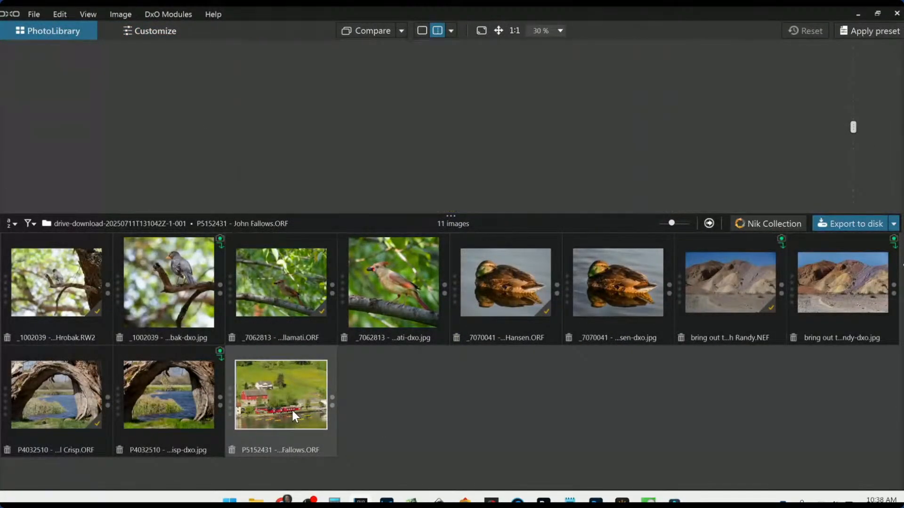
double_click(293, 411)
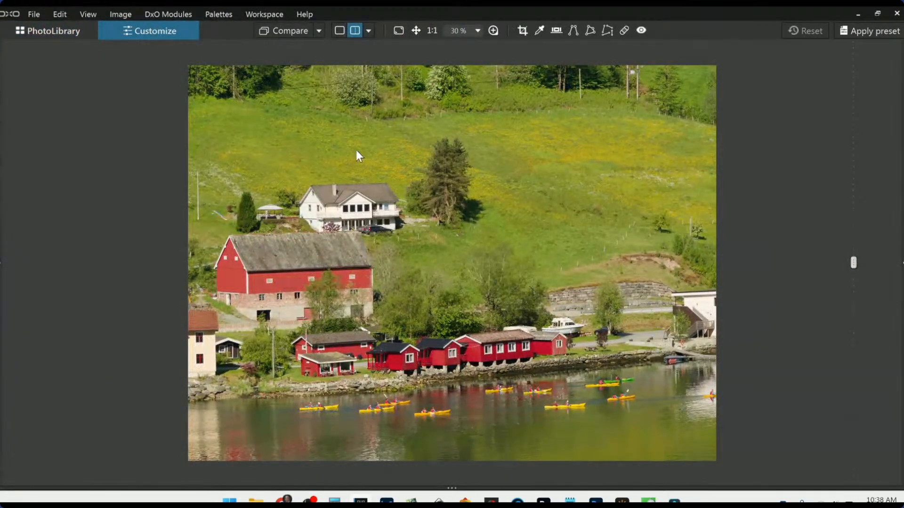
click(339, 30)
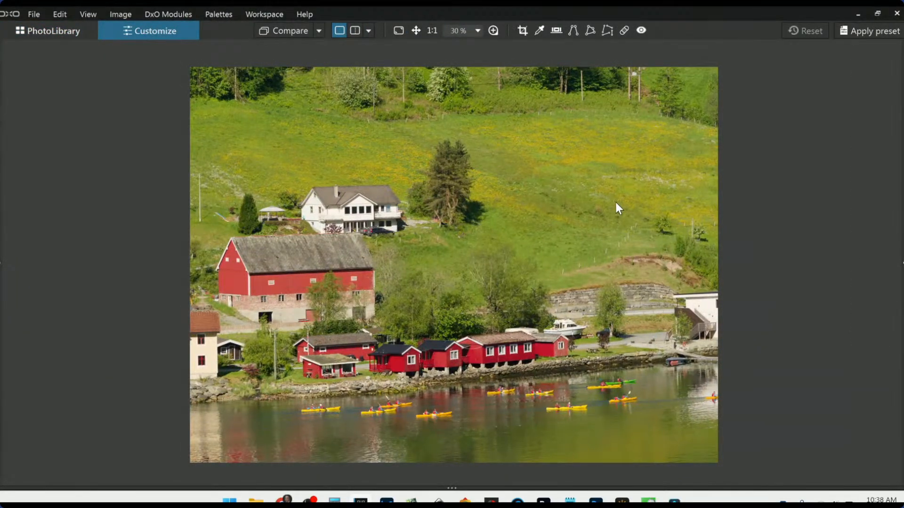
Bring back the hidden palettes and apply the 1 - DxO Style - Natural preset to the photo
key(F9)
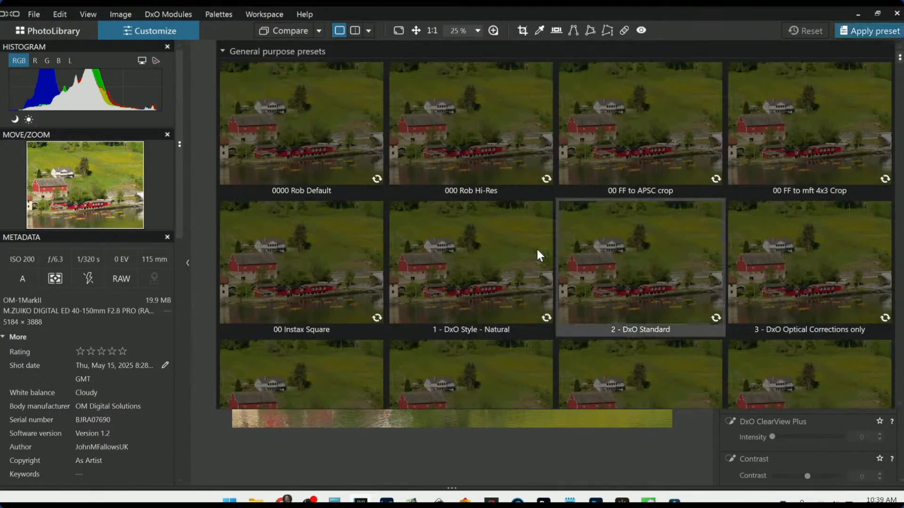
click(536, 247)
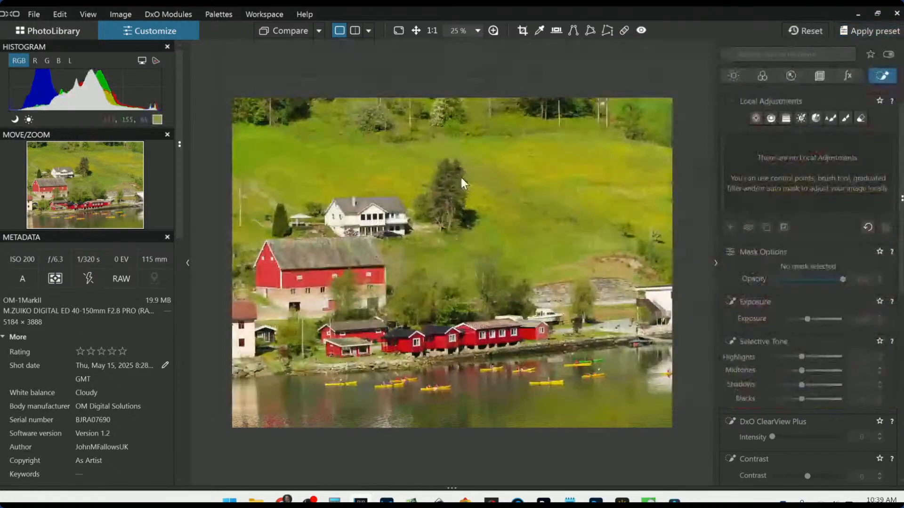
Crop the photo inward from its upper-right corner at the original aspect ratio to about 4526 × 3394 px
click(818, 81)
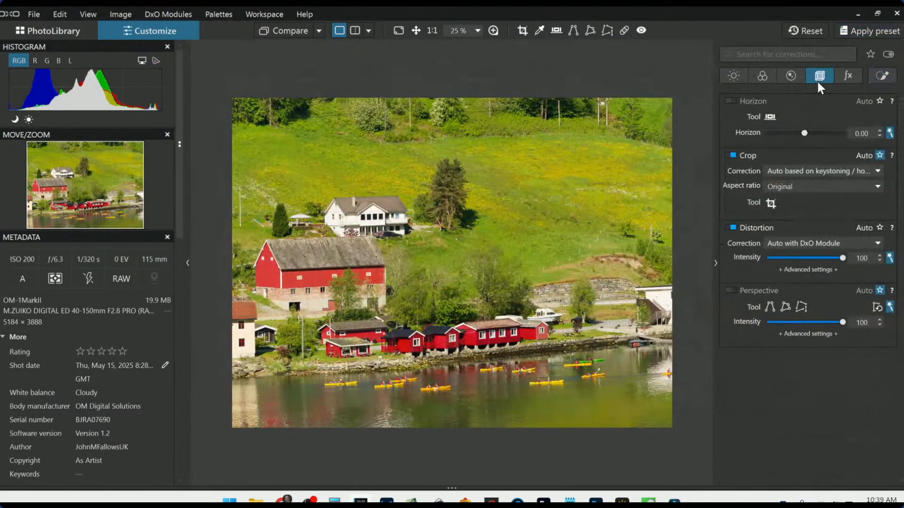
click(772, 204)
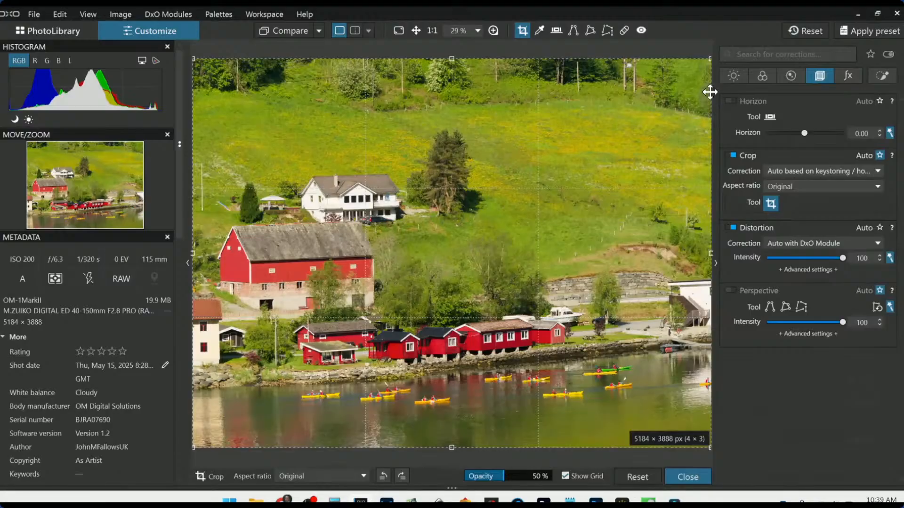
drag(710, 91, 661, 135)
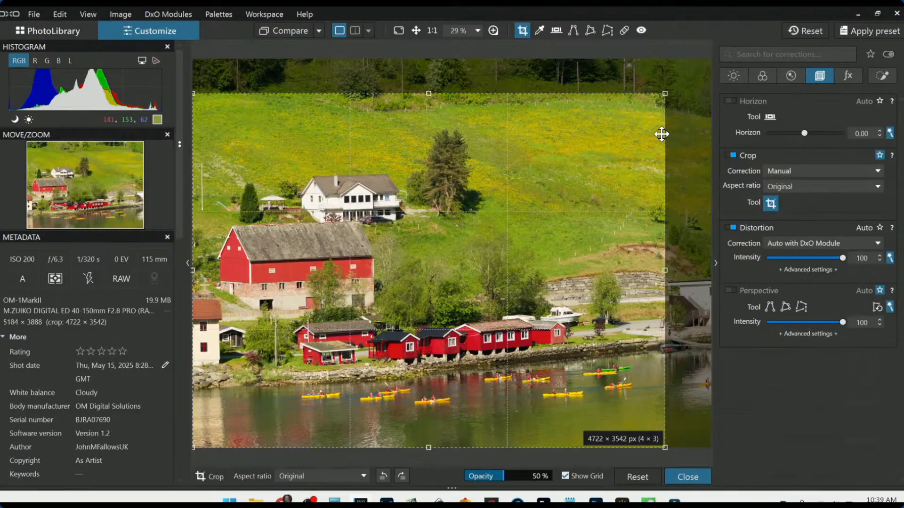
key(Return)
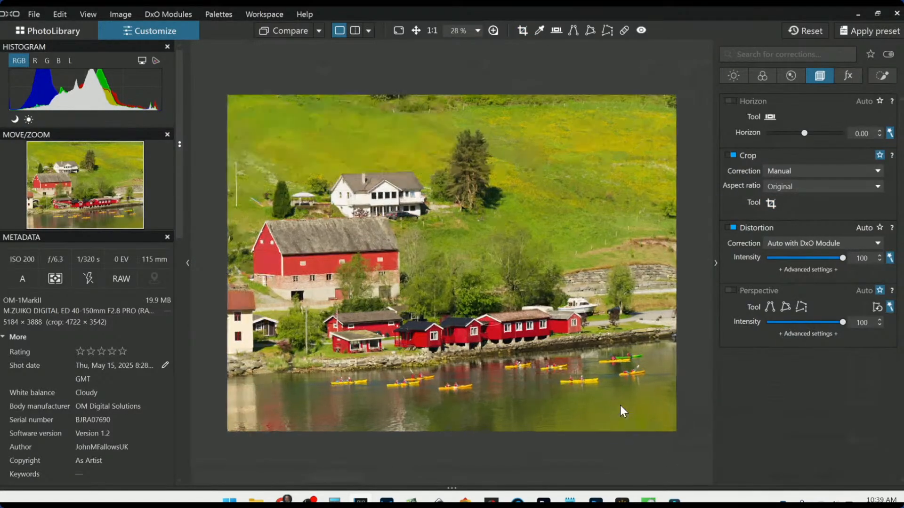
click(772, 203)
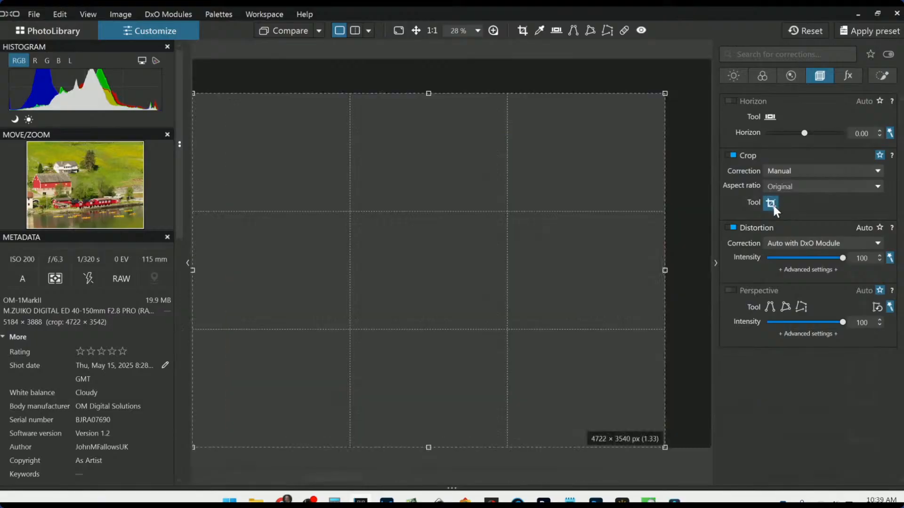
drag(651, 102, 645, 107)
key(Return)
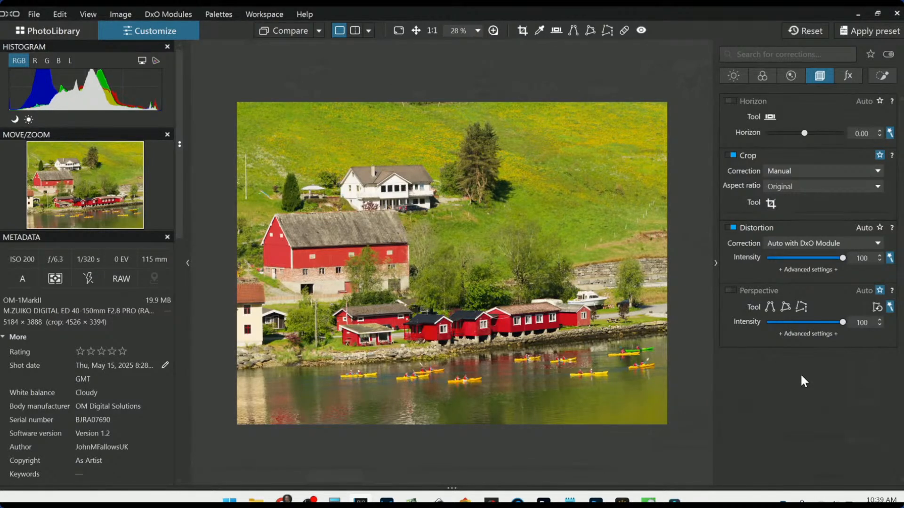
Set the horizon correction to 0.30 and try the perspective correction on and off
click(805, 133)
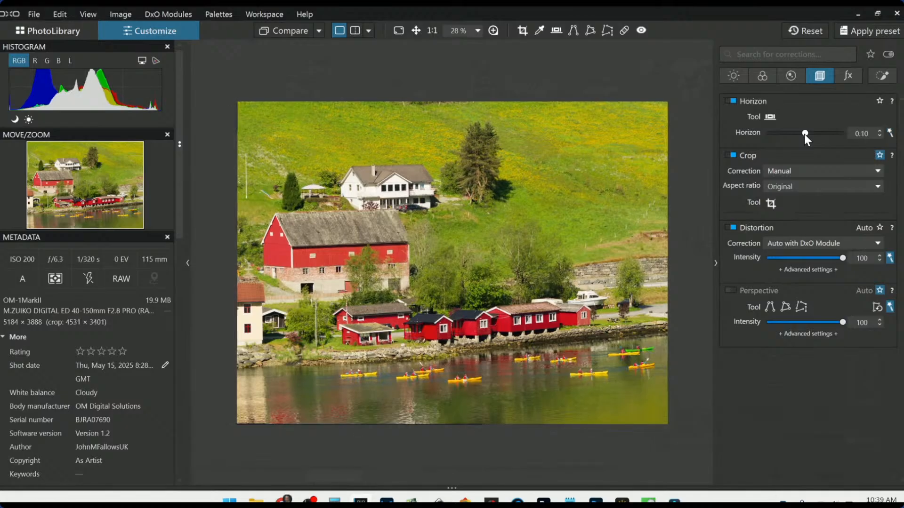
scroll(804, 134, up, 1)
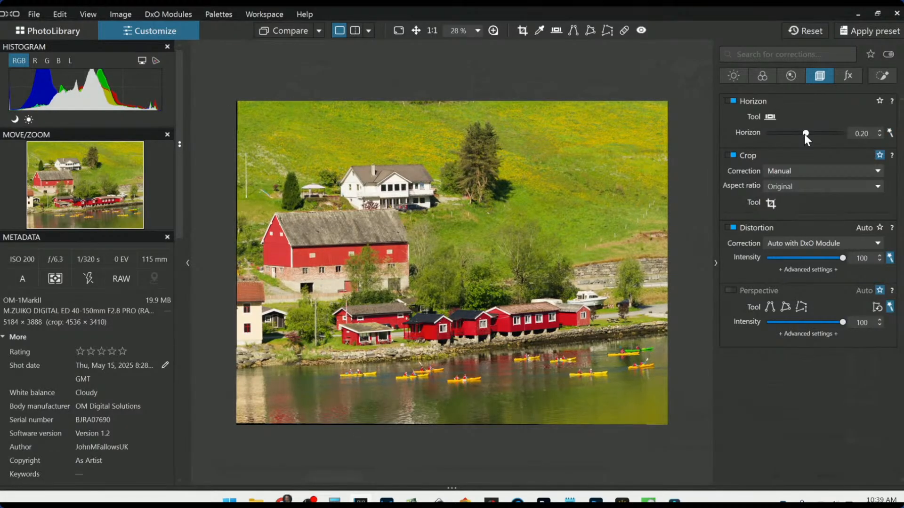
scroll(804, 134, up, 1)
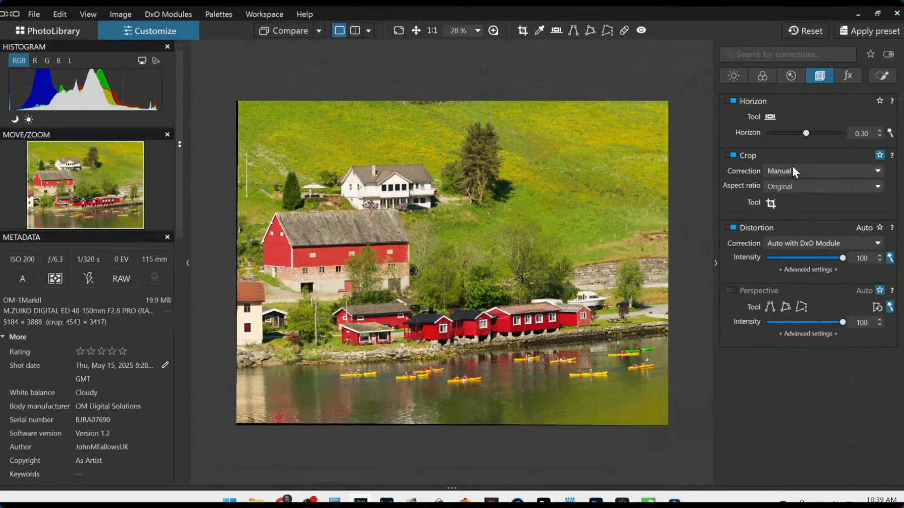
click(731, 291)
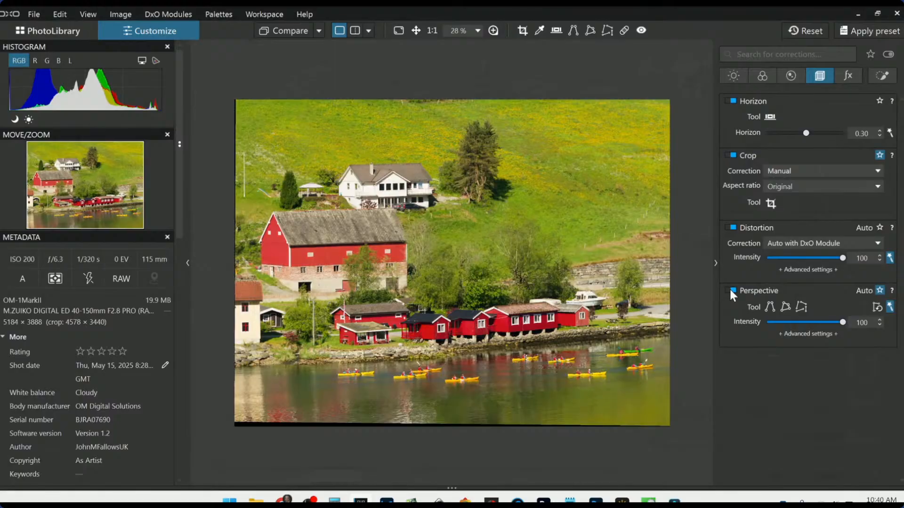
click(732, 291)
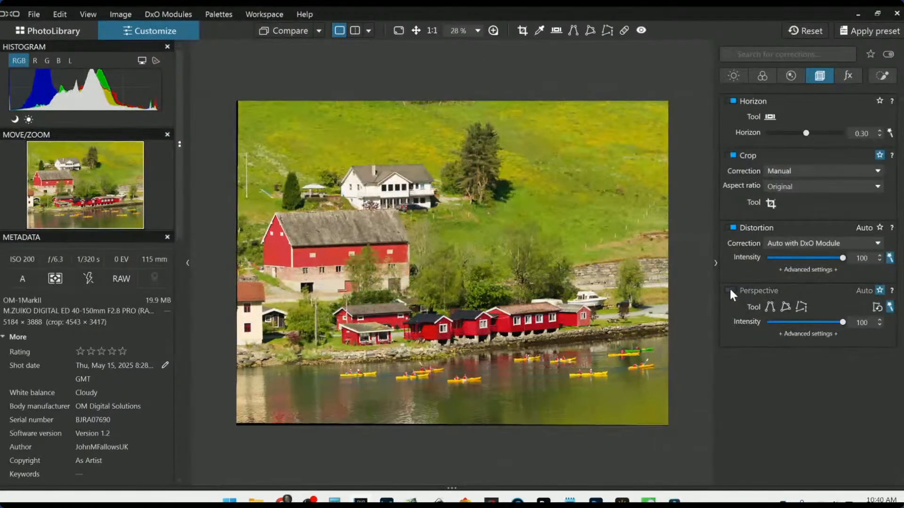
Tighten the crop at the photo's bottom edge and upper-left corner to about 4502 × 3377 px, excluding the black rotation edges
click(770, 204)
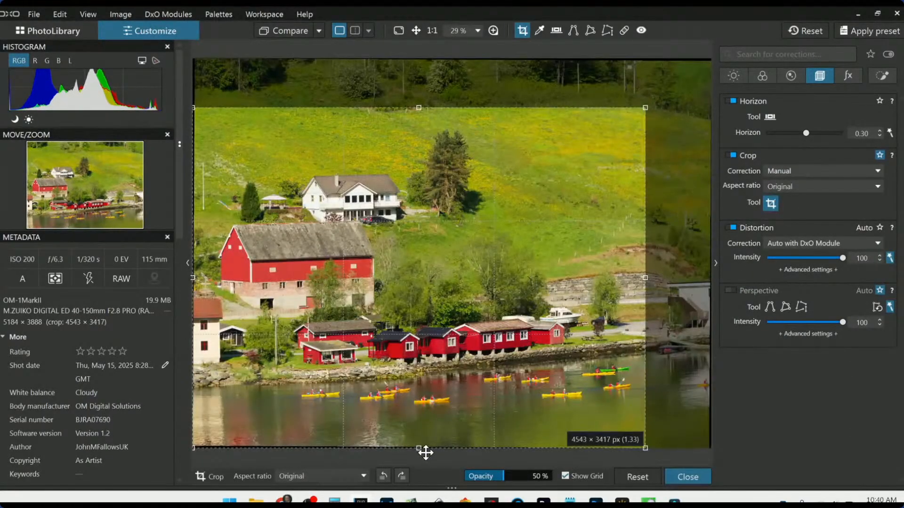
drag(419, 449, 418, 446)
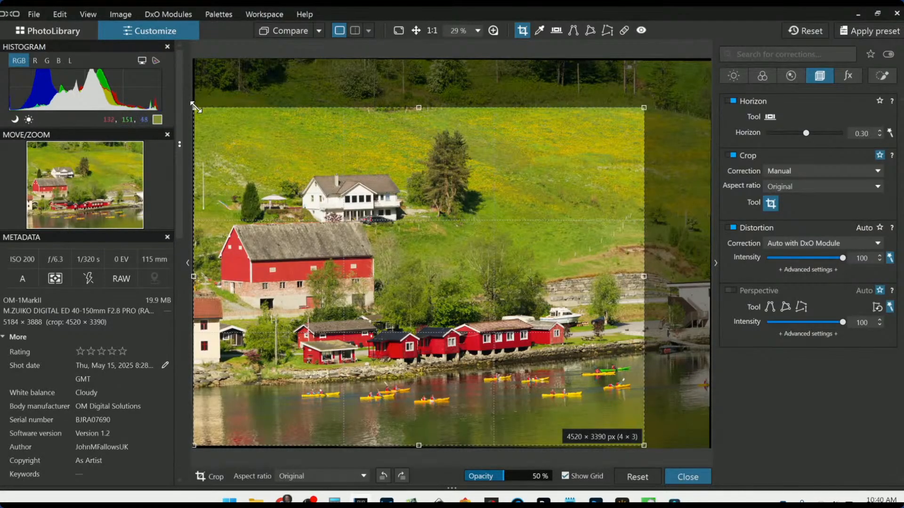
drag(194, 107, 197, 108)
key(Return)
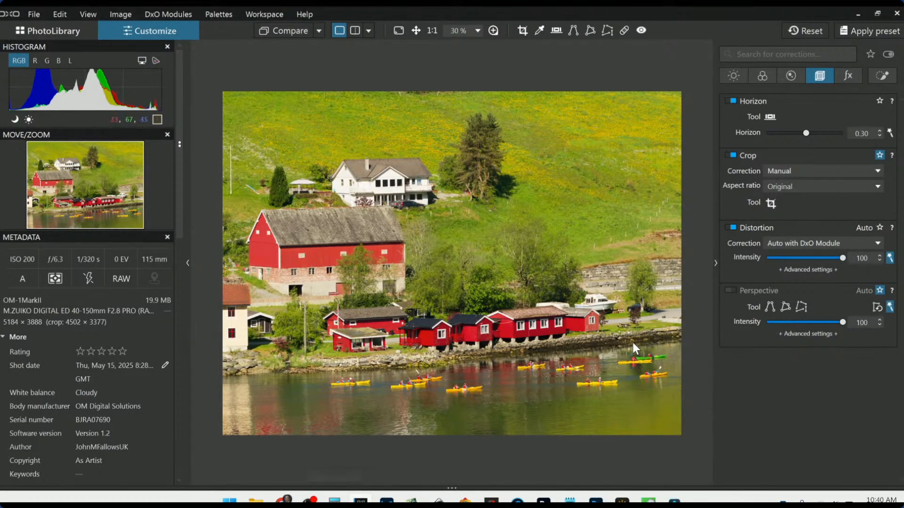
Create a control point mask on the white house, barn's lower wall, cream building, moored boat and roadway at the photo's right edge
click(882, 75)
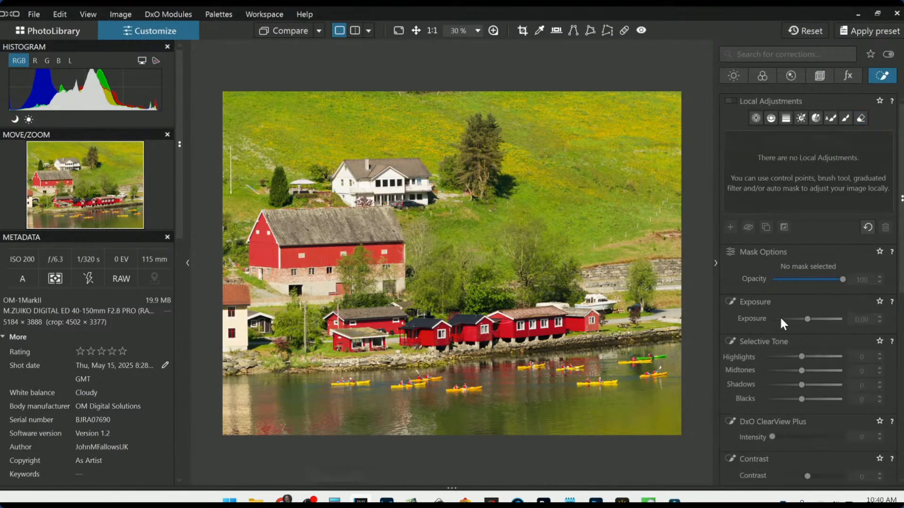
click(755, 119)
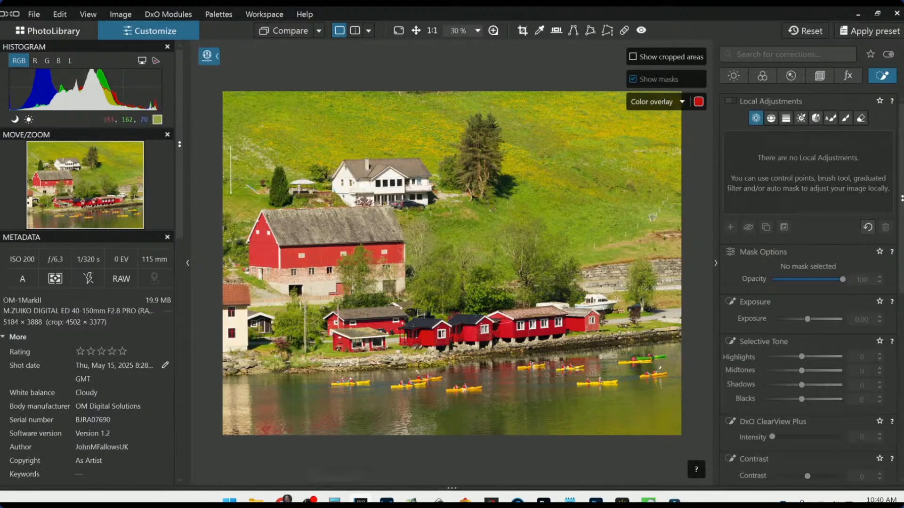
click(361, 187)
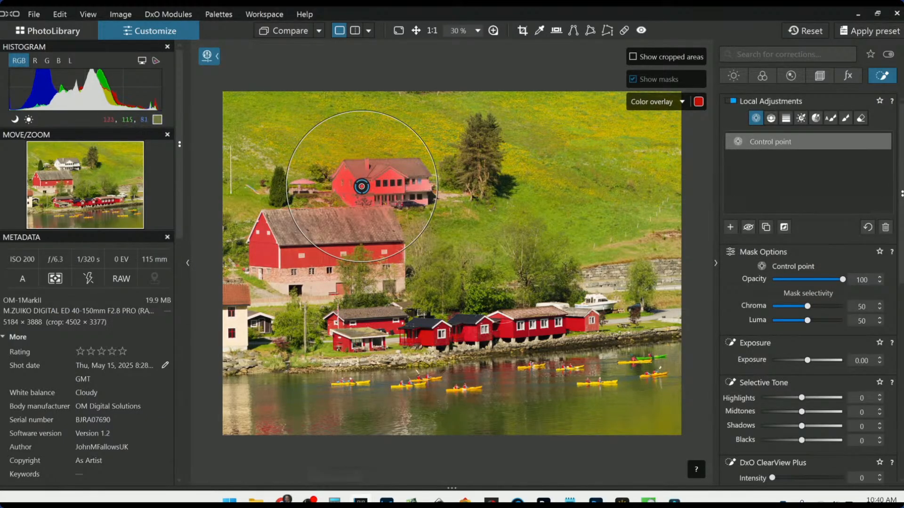
click(286, 277)
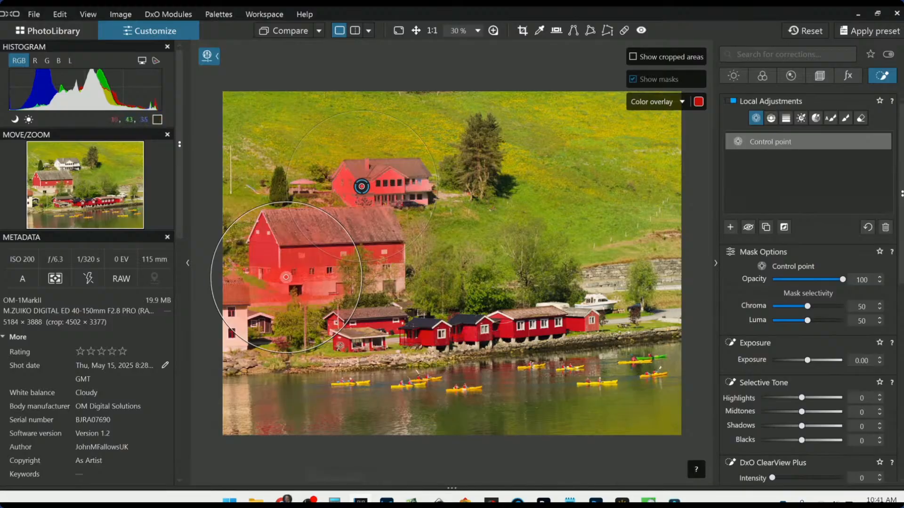
click(241, 326)
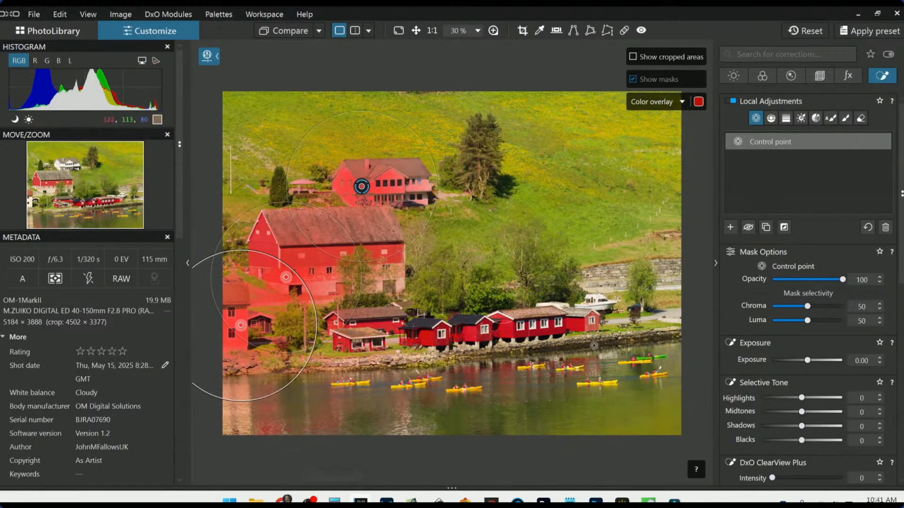
click(597, 298)
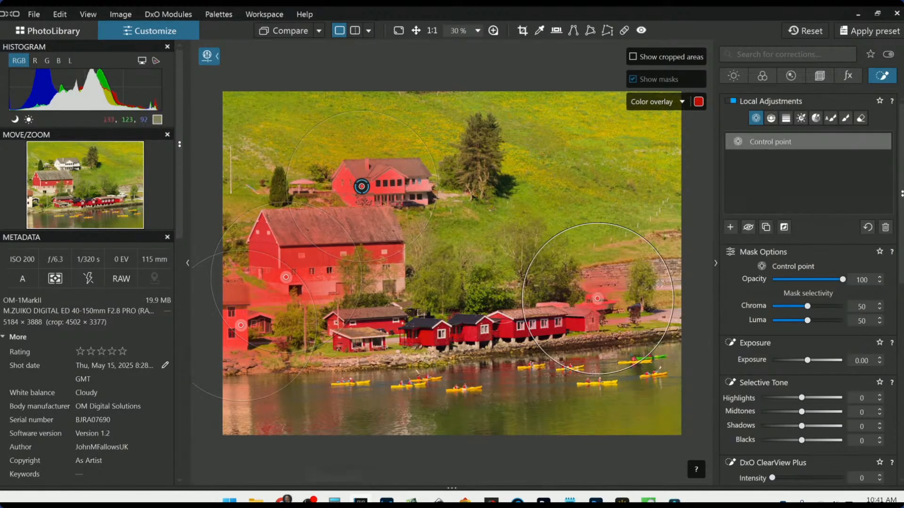
click(680, 314)
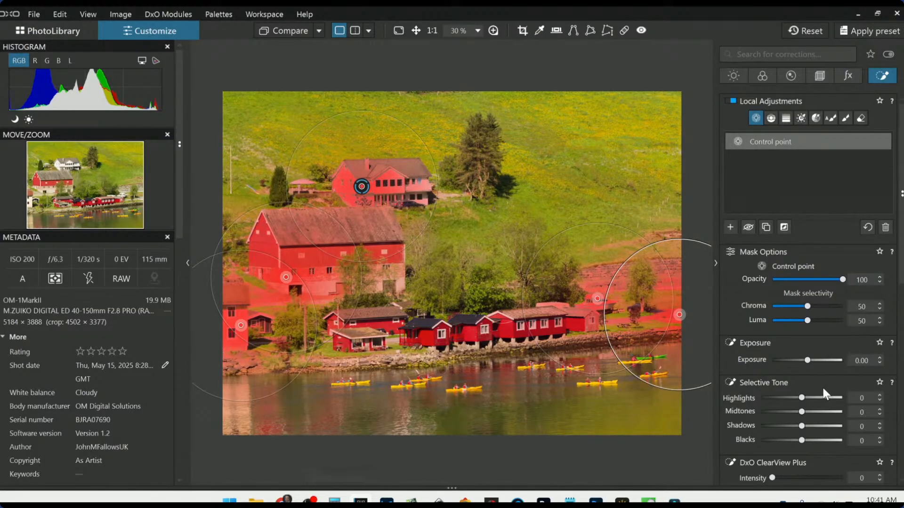
Add a smaller control point on the right end of the white house and set the mask's highlights to -72
drag(804, 397, 779, 399)
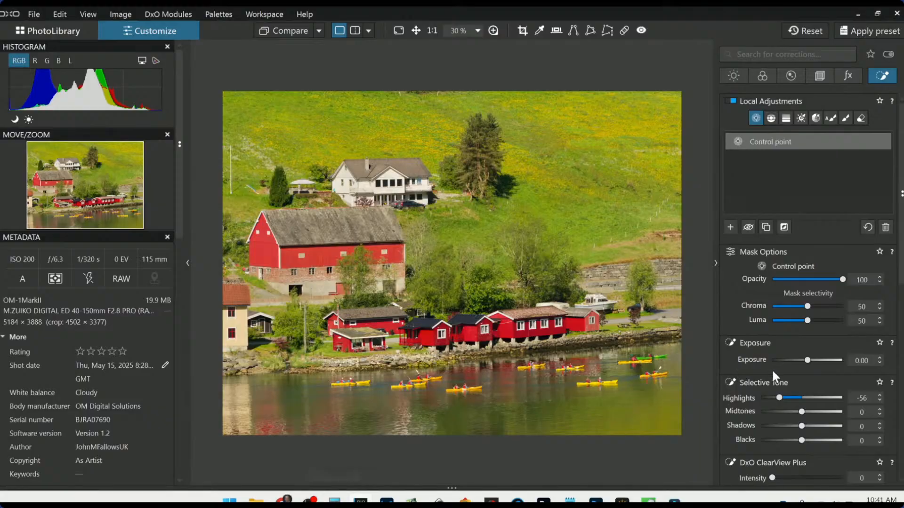
click(349, 184)
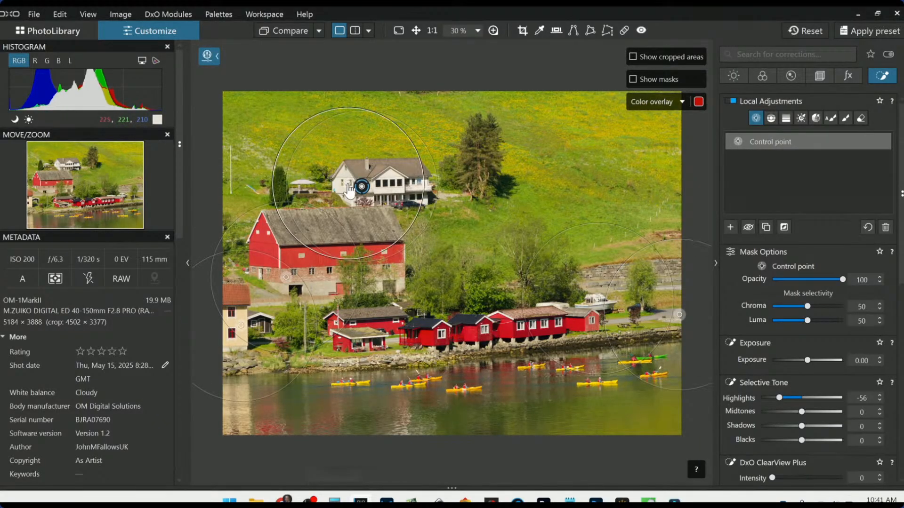
drag(348, 108, 346, 184)
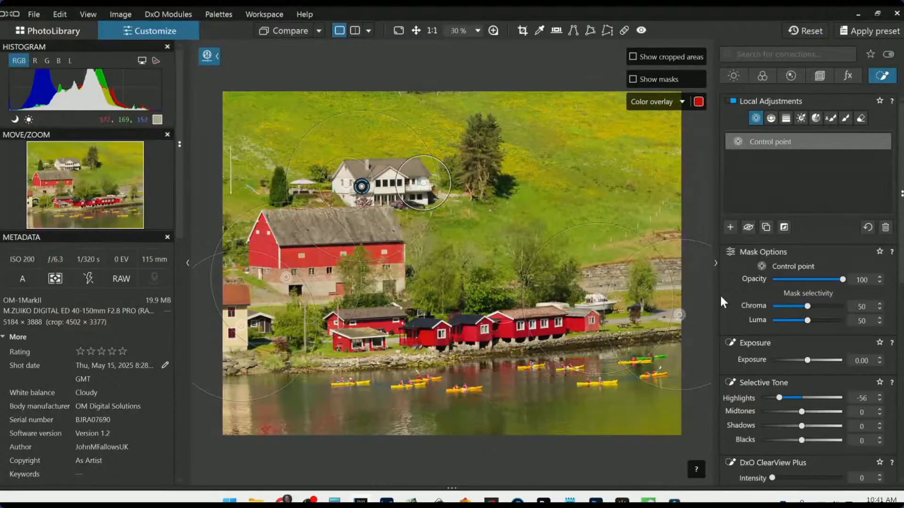
drag(778, 396, 773, 396)
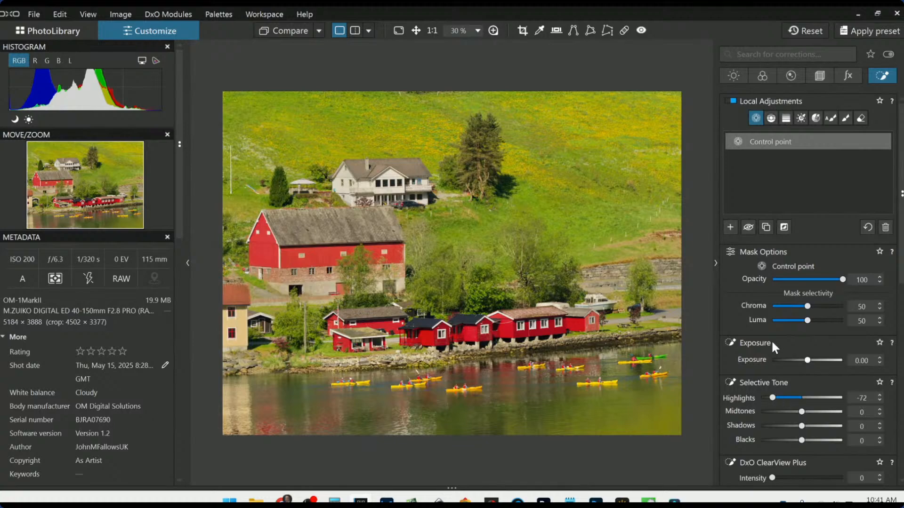
Shrink the control point circles around the moored boat and the roadway at the photo's right edge
mouse_move(664, 265)
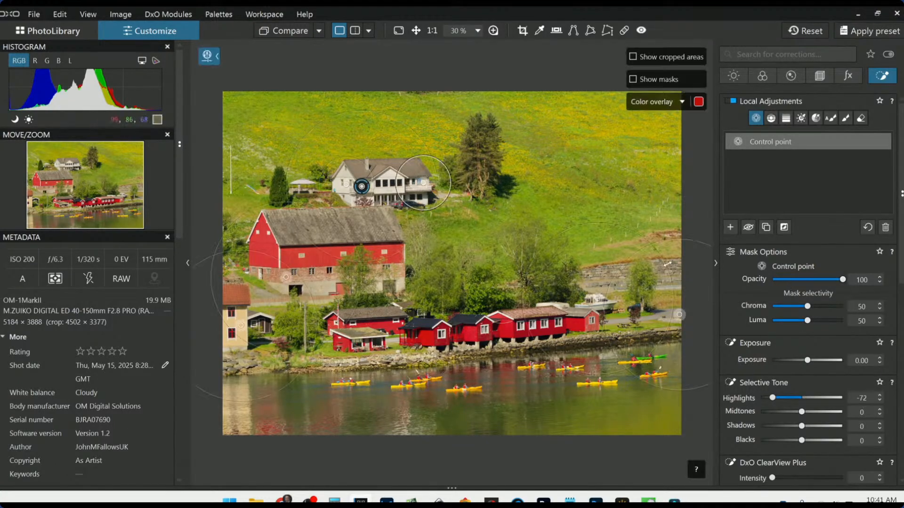
drag(644, 247, 629, 267)
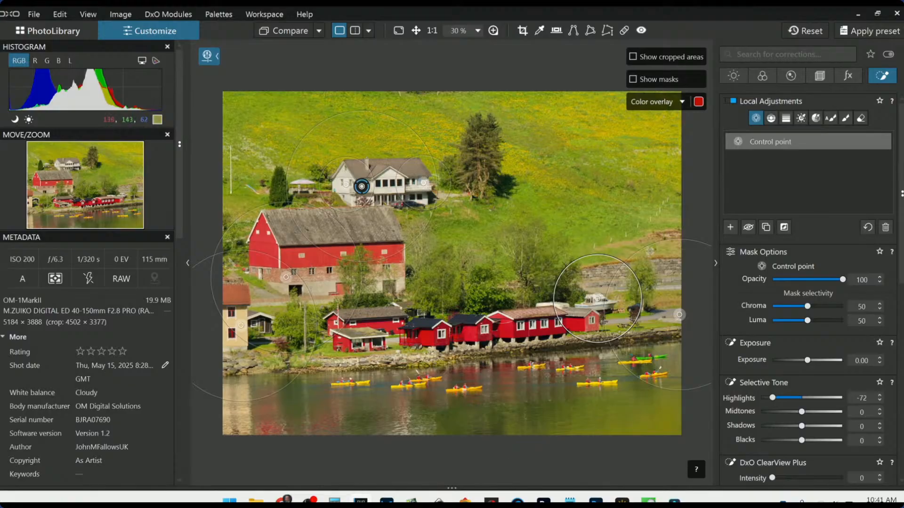
drag(669, 281, 672, 284)
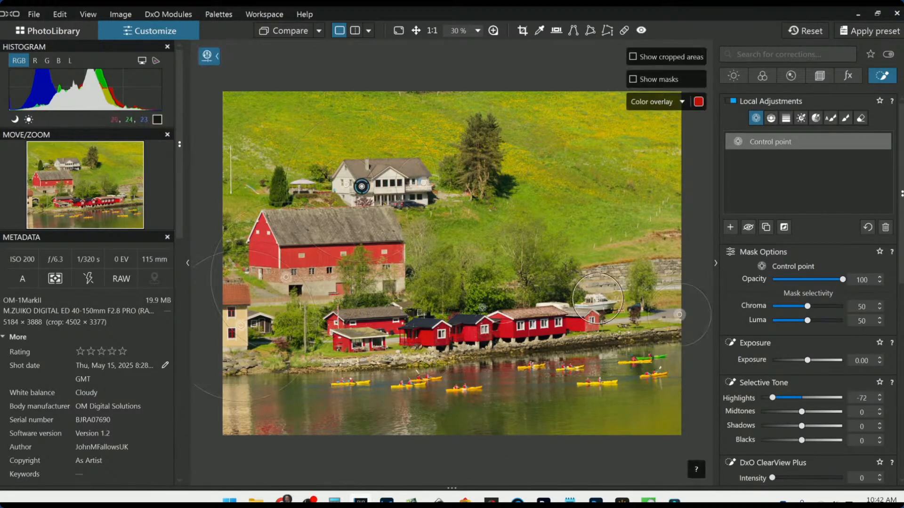
Sample the hillside grass colour for the HSL adjustment and narrow its hue range at the orange end
click(762, 78)
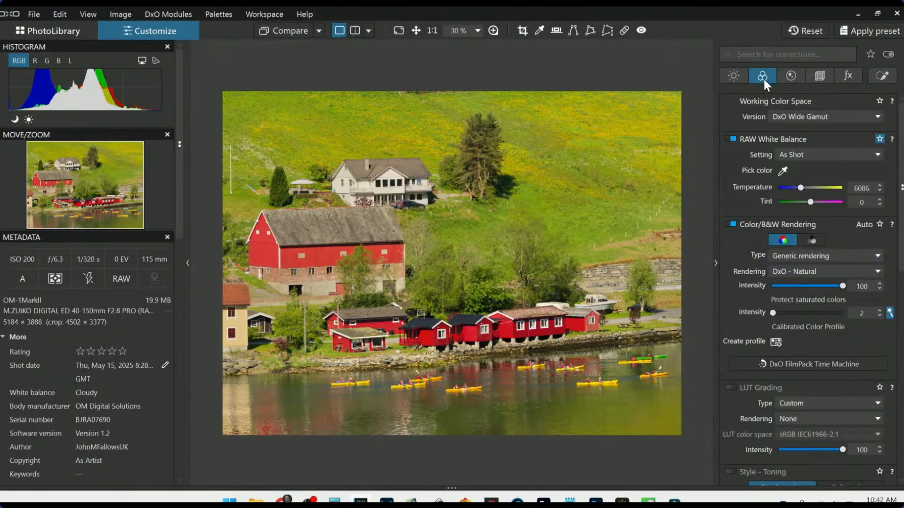
scroll(768, 351, down, 6)
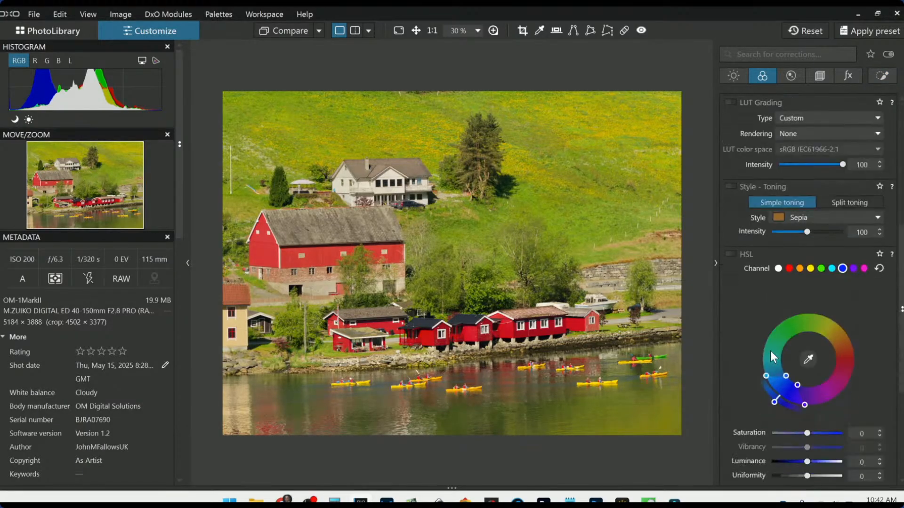
click(808, 360)
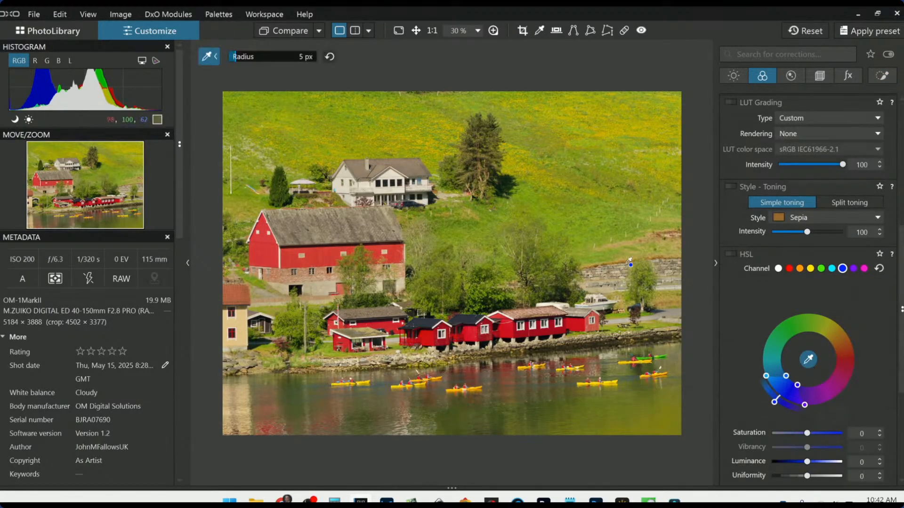
click(563, 219)
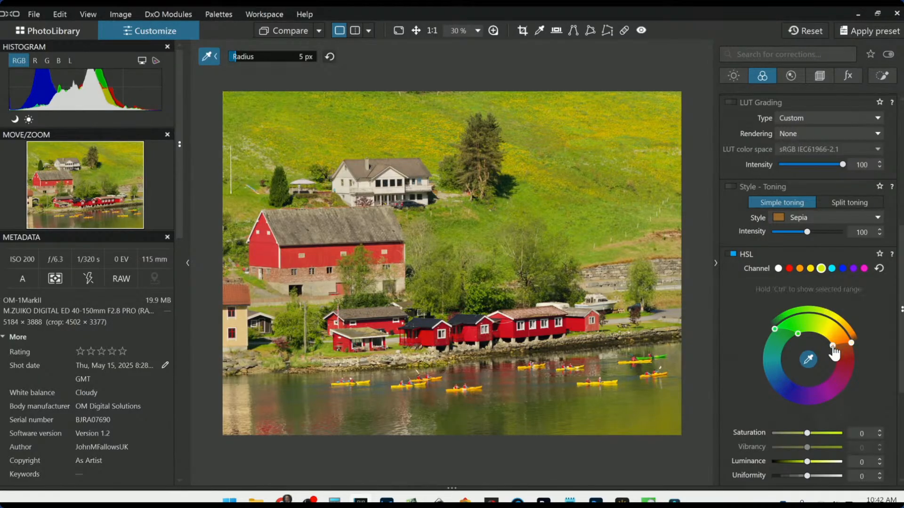
drag(832, 345, 830, 342)
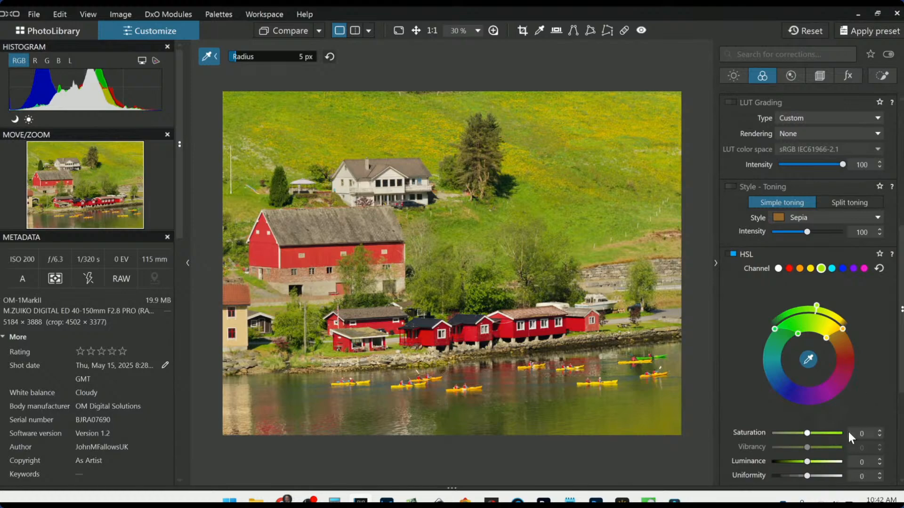
Set the HSL luminance of the sampled green range to -12 and leave the colour picker
drag(808, 462, 803, 467)
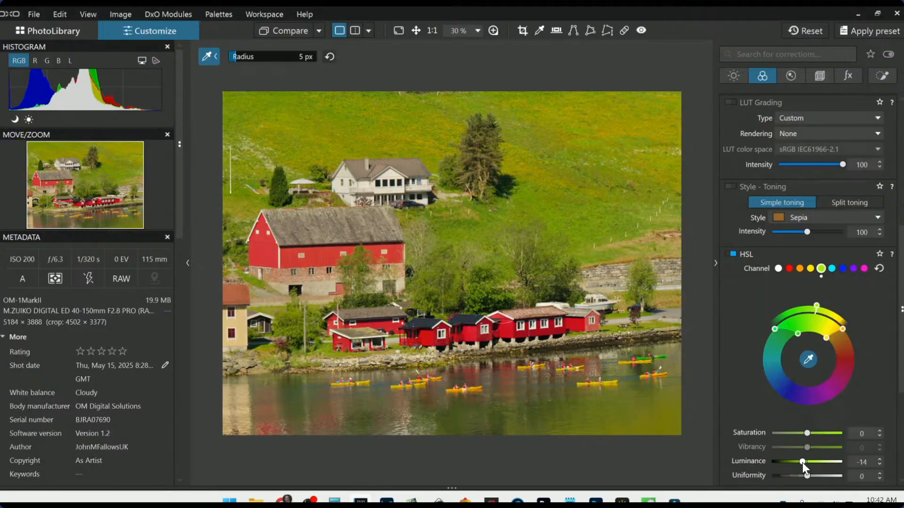
drag(801, 462, 803, 462)
click(808, 359)
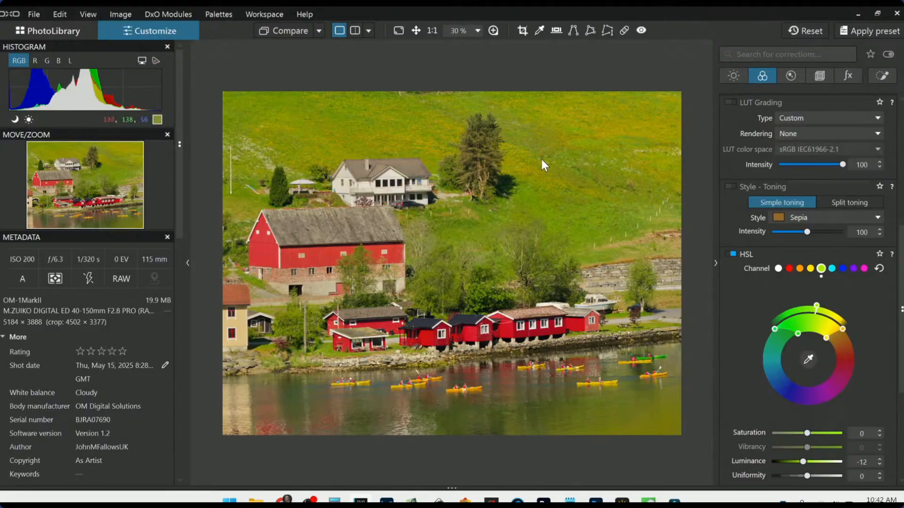
Sample the yellow flowers on the hillside beside the tall tree for HSL and narrow the hue range at the green end
scroll(542, 159, up, 3)
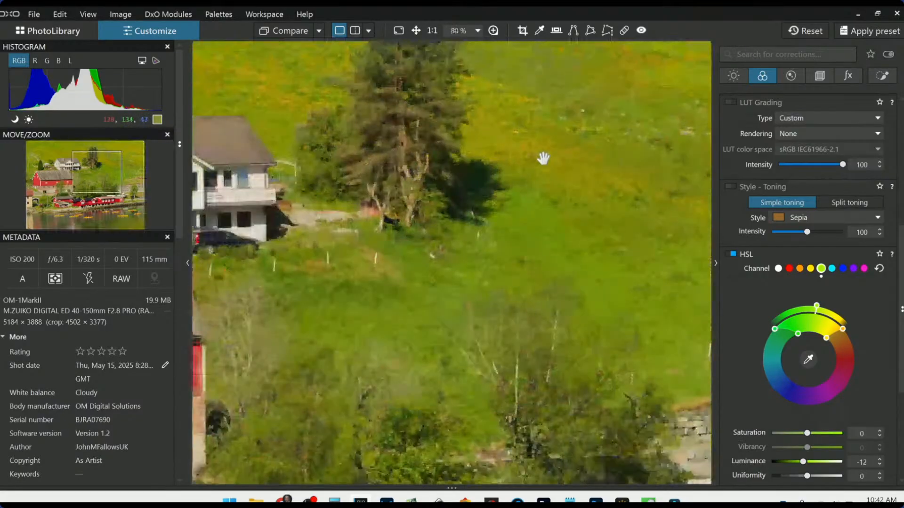
click(808, 359)
scroll(581, 167, up, 3)
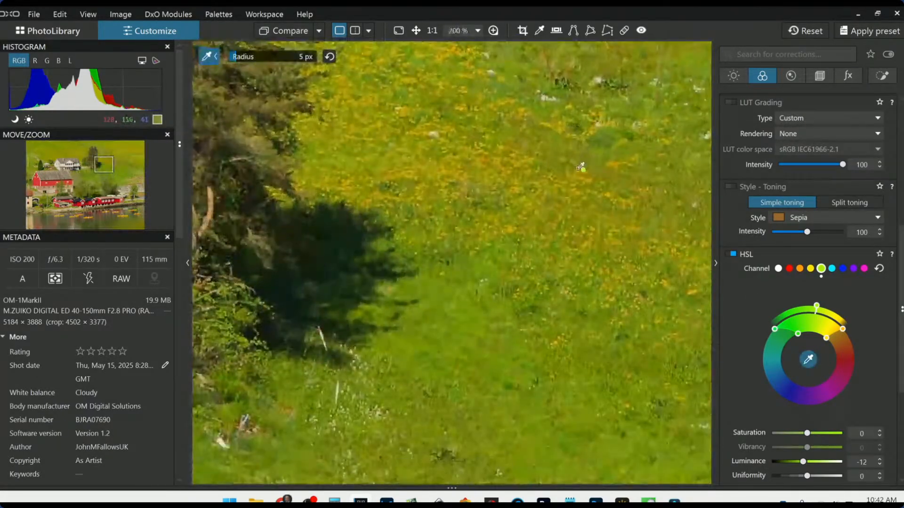
click(591, 180)
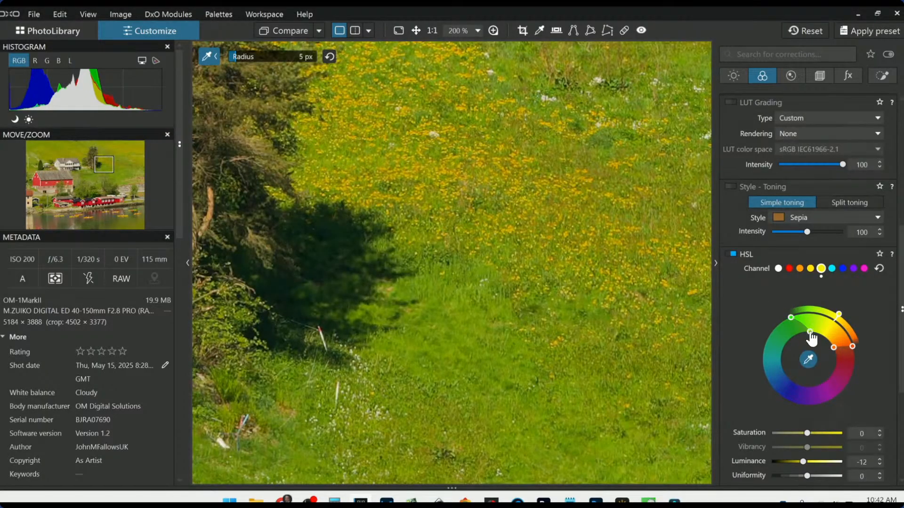
drag(810, 332, 816, 335)
drag(817, 339, 820, 340)
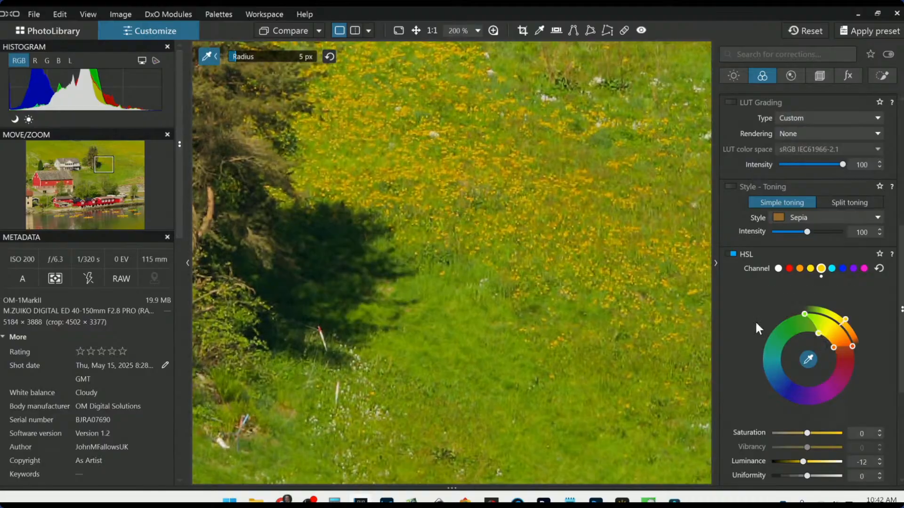
Set the sampled yellow range's saturation to 13 and reset its luminance to 0
scroll(652, 332, down, 3)
scroll(652, 332, down, 2)
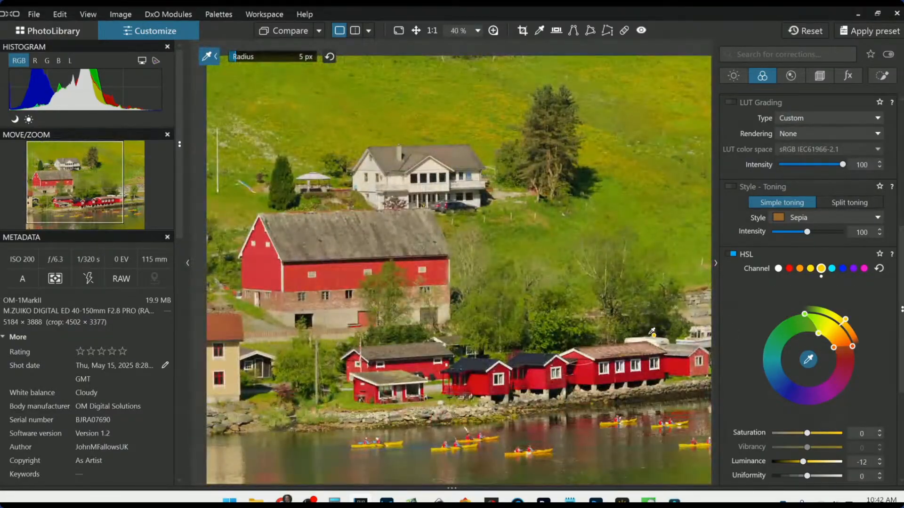
scroll(652, 332, down, 1)
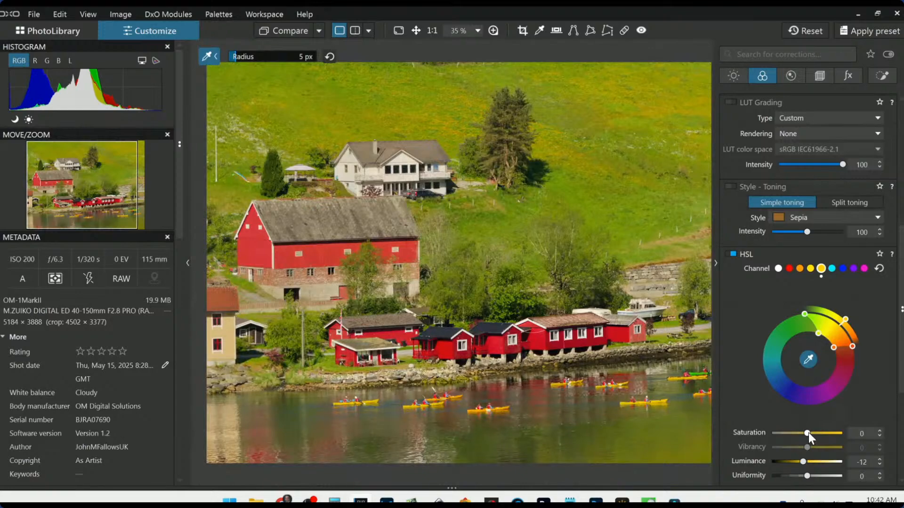
drag(808, 434, 814, 465)
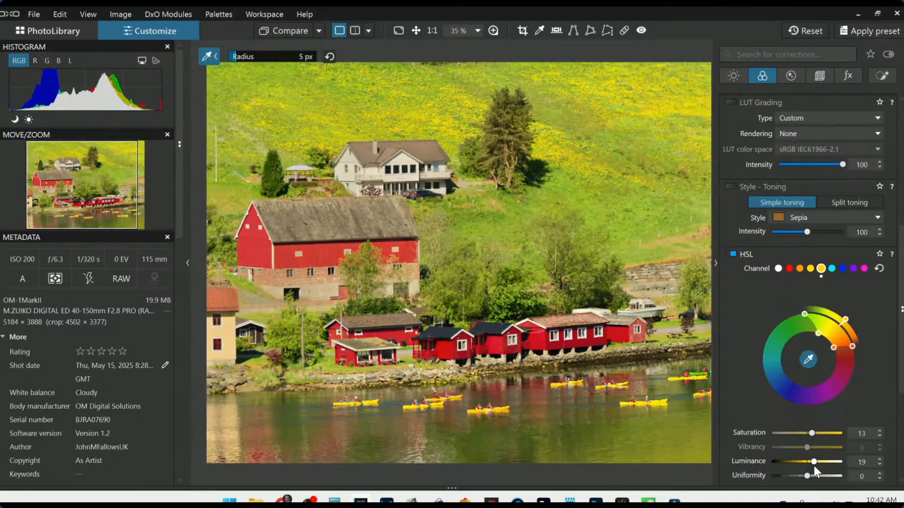
double_click(814, 463)
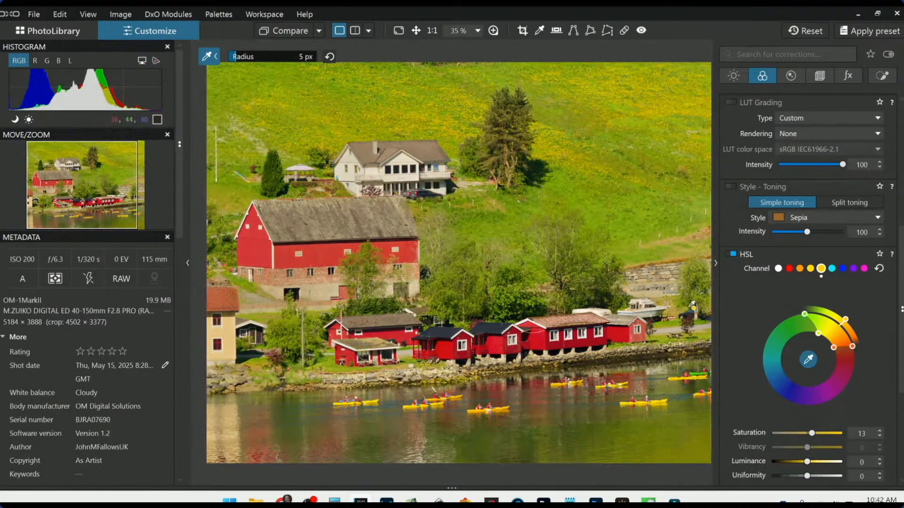
Resample the hillside grass colour and reset the HSL adjustments to their defaults
click(807, 360)
click(808, 359)
click(602, 221)
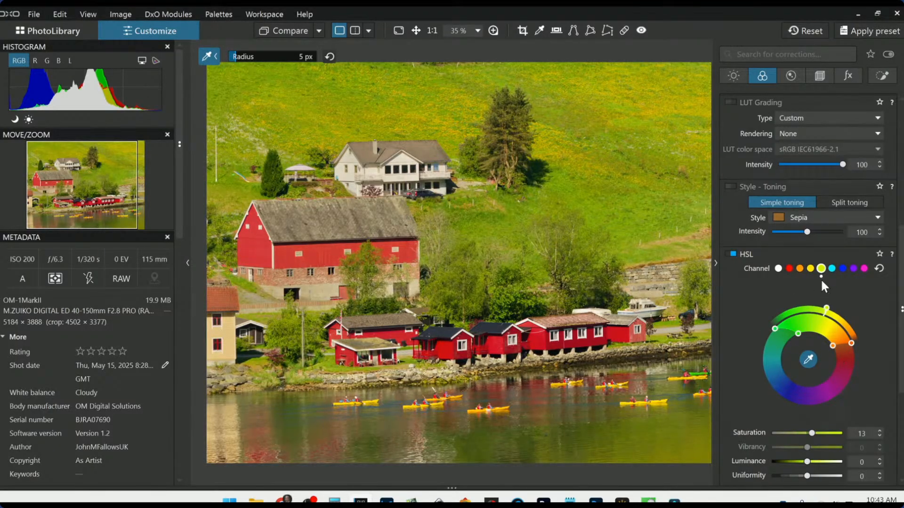
click(879, 269)
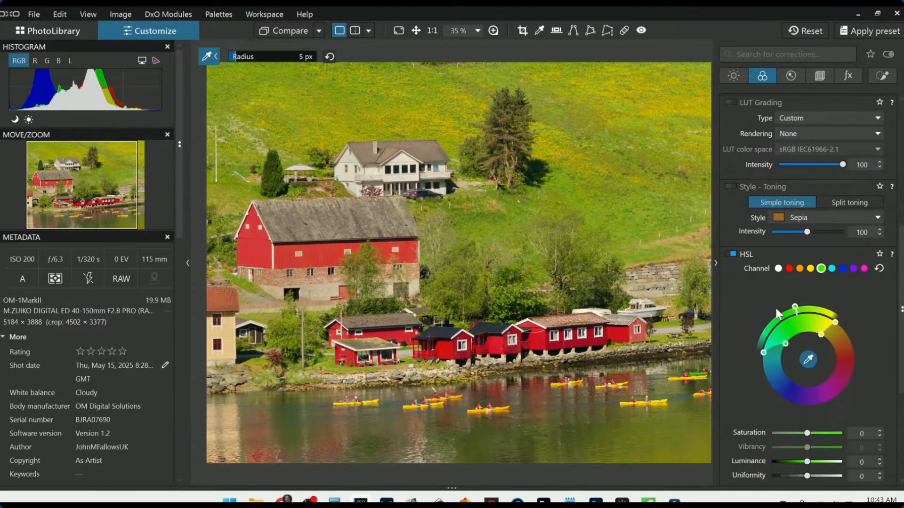
click(808, 358)
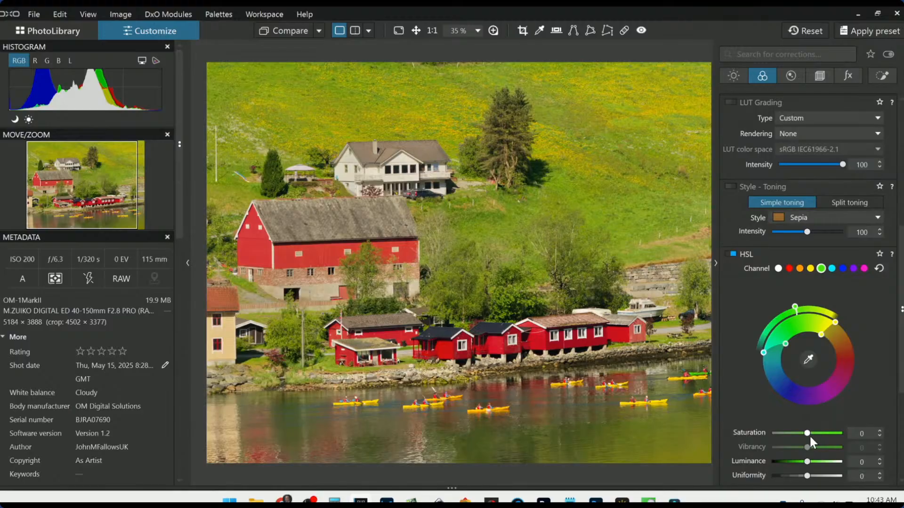
Set the HSL luminance to -12 for the green channel and 10 for the yellow channel, and compare with the unedited photo
drag(808, 433, 803, 461)
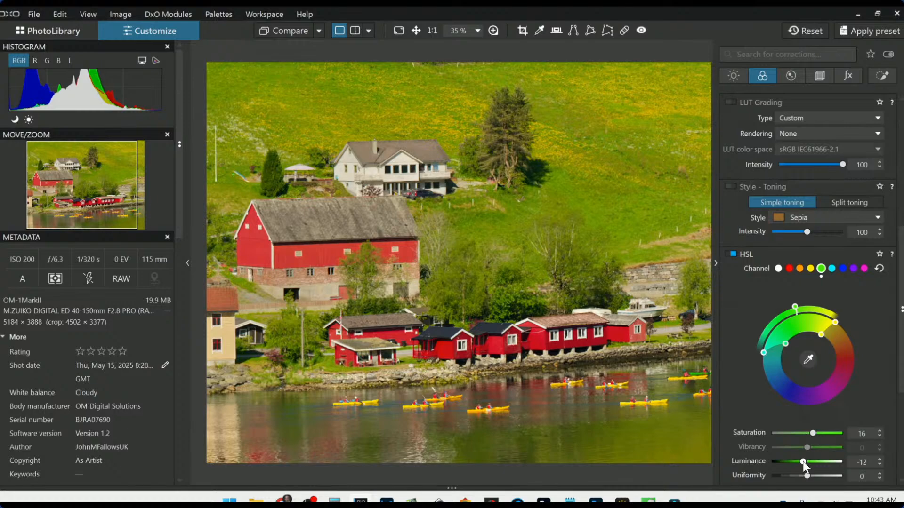
double_click(812, 434)
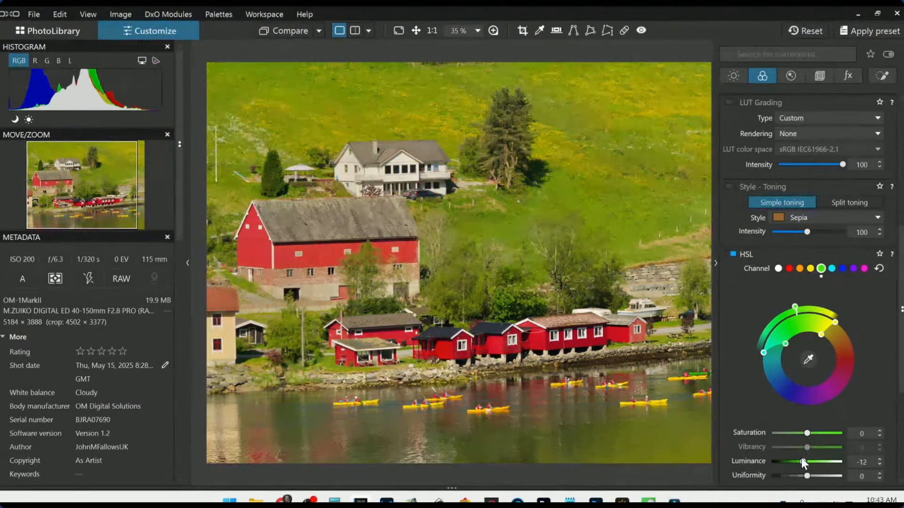
click(811, 269)
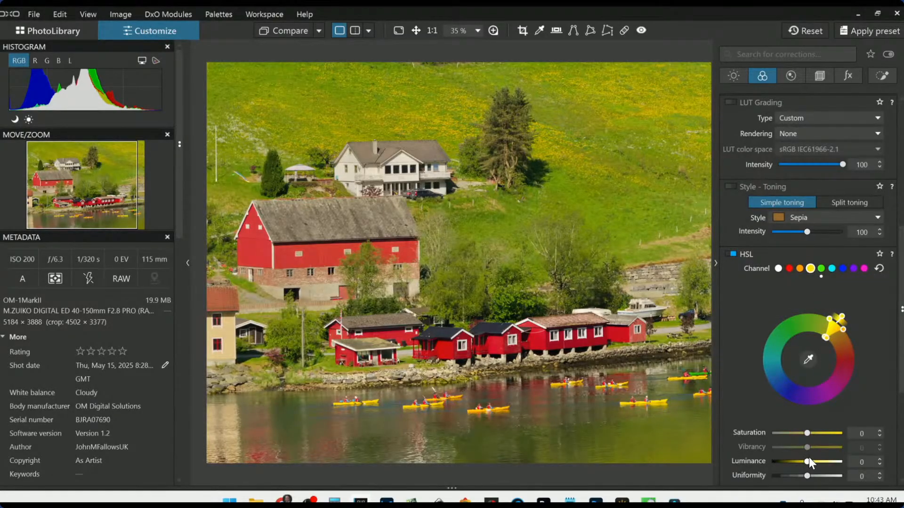
drag(807, 461, 812, 467)
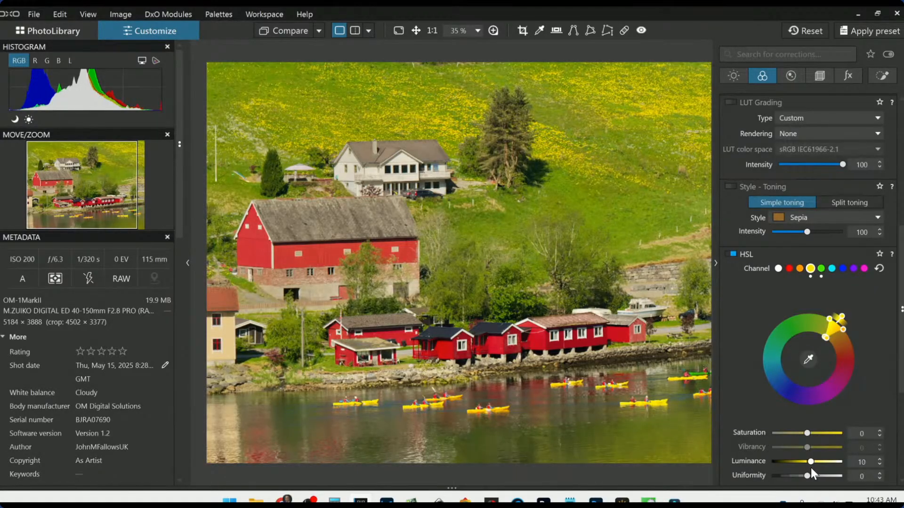
click(299, 29)
click(298, 30)
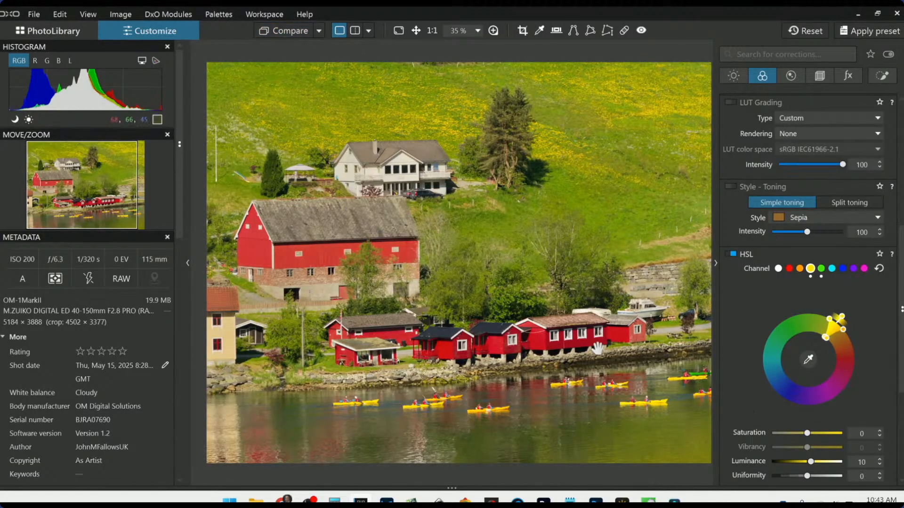
scroll(563, 340, down, 2)
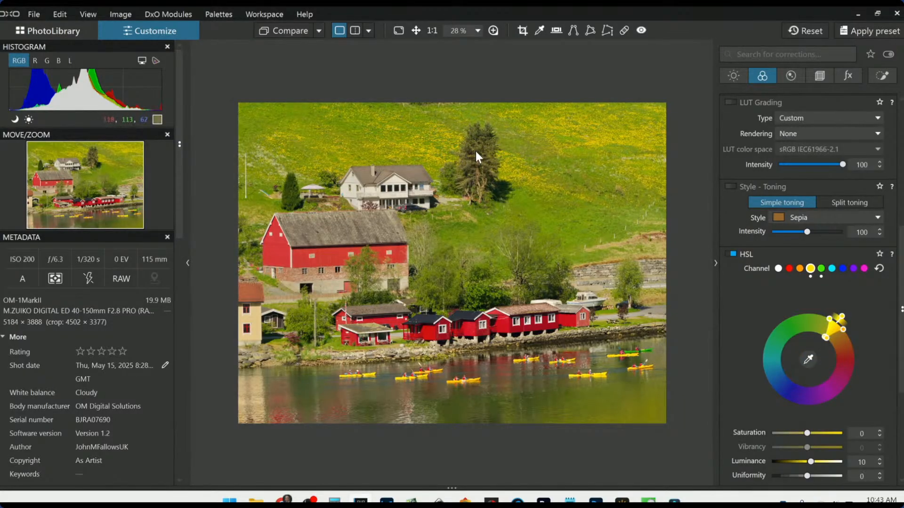
Create a new control point mask on the tall tree beside the white house and enlarge its circle to surround the tree
scroll(756, 212, up, 6)
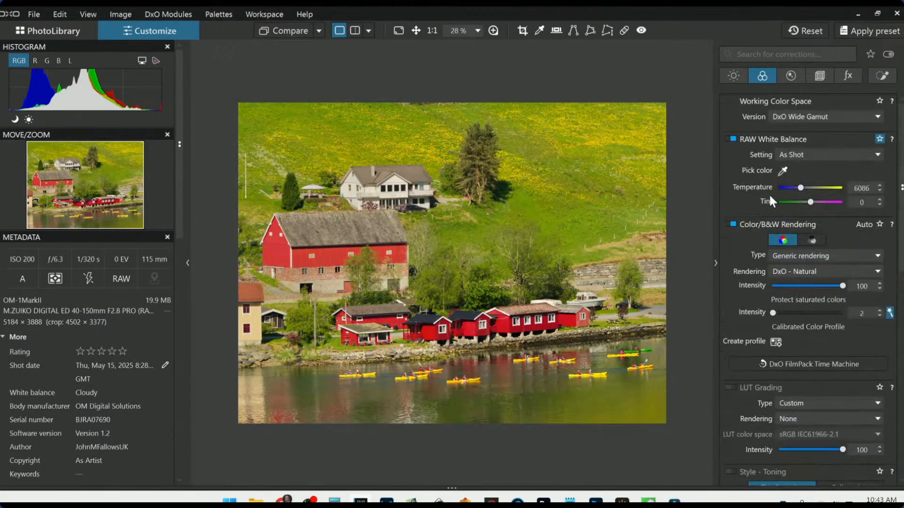
click(876, 80)
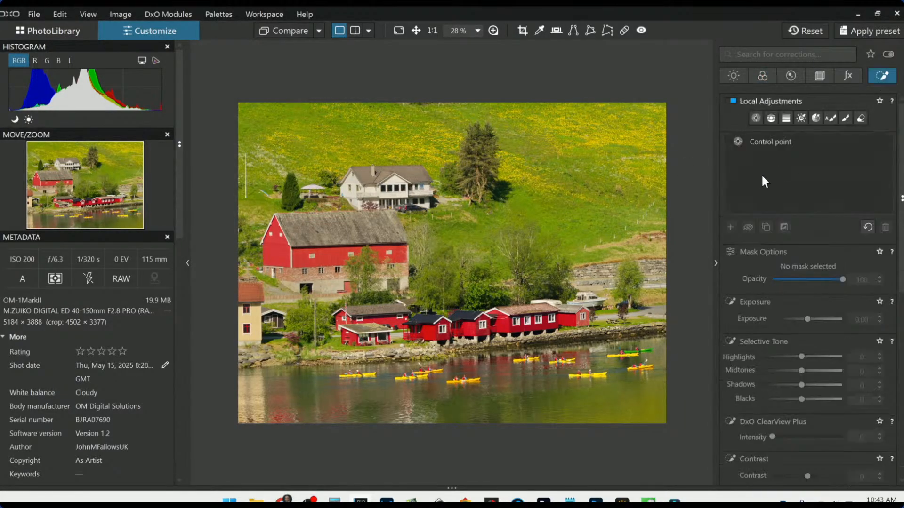
click(756, 118)
click(475, 175)
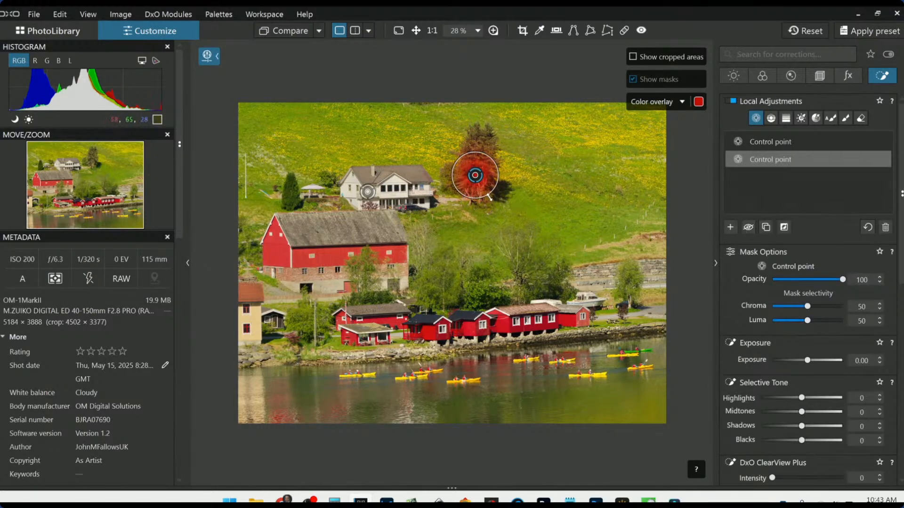
drag(489, 197, 493, 203)
Set the tree mask's DxO ClearView Plus intensity to 56 and its blacks to -16
scroll(808, 412, down, 2)
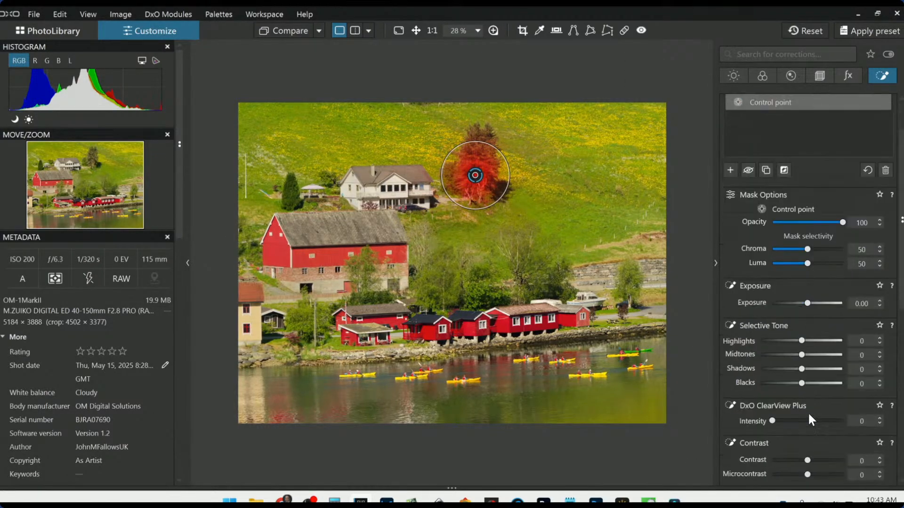
click(810, 421)
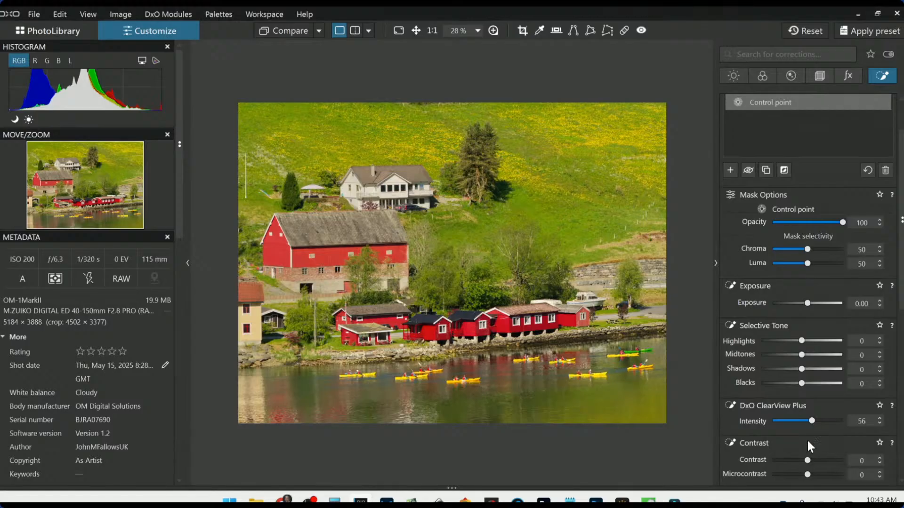
drag(802, 383, 795, 382)
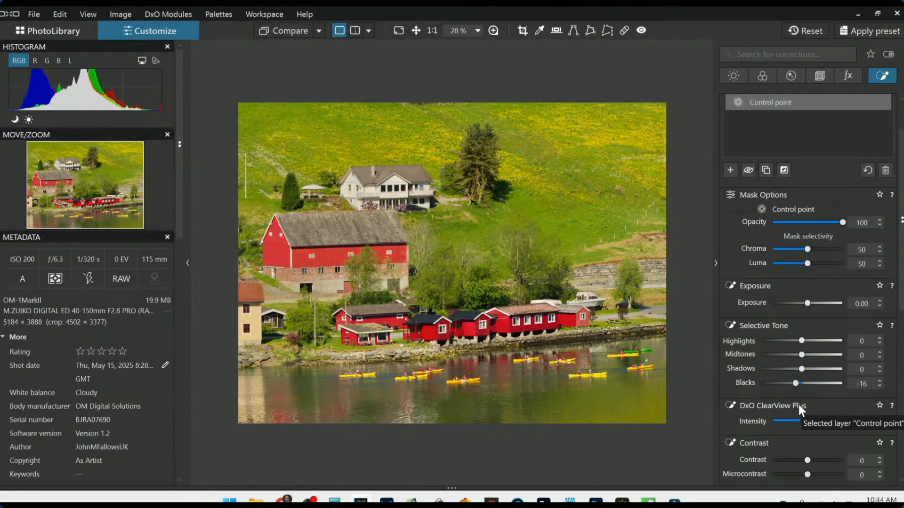
Compare the edited photo with its unedited version and deselect the tree mask
click(293, 31)
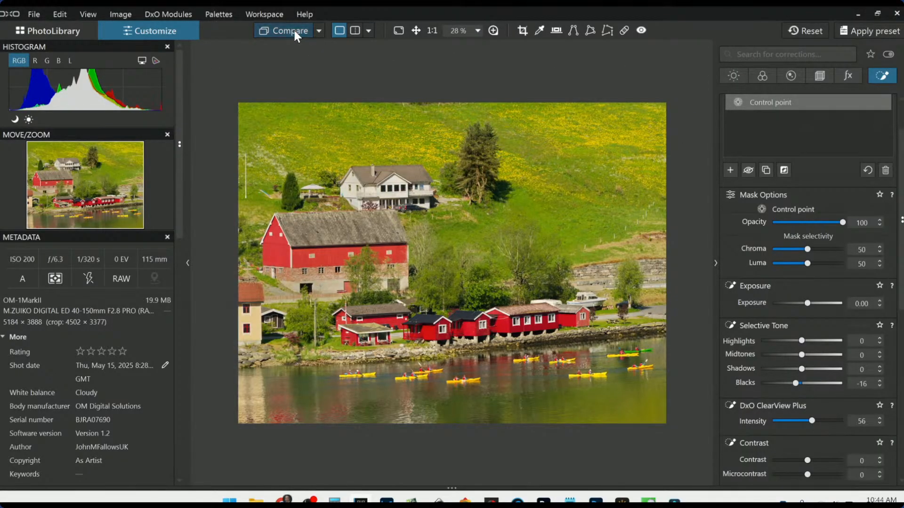
right_click(322, 99)
click(345, 77)
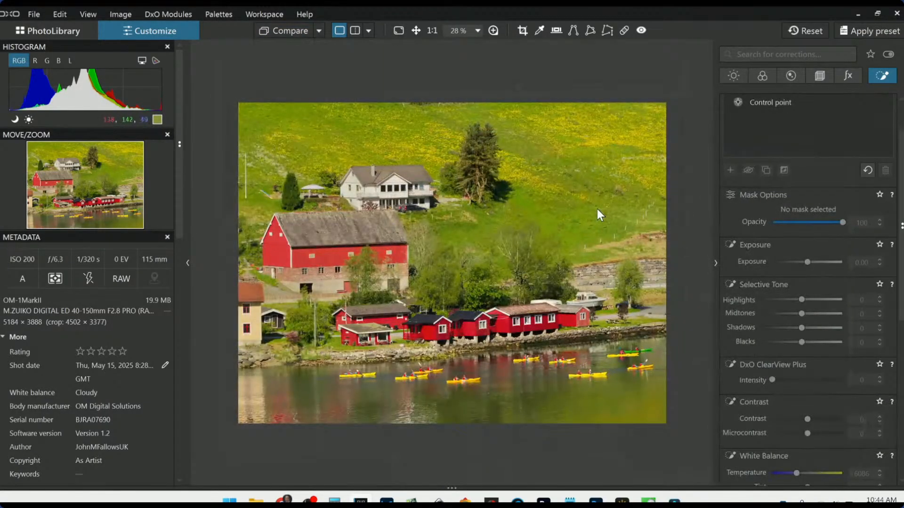
click(297, 31)
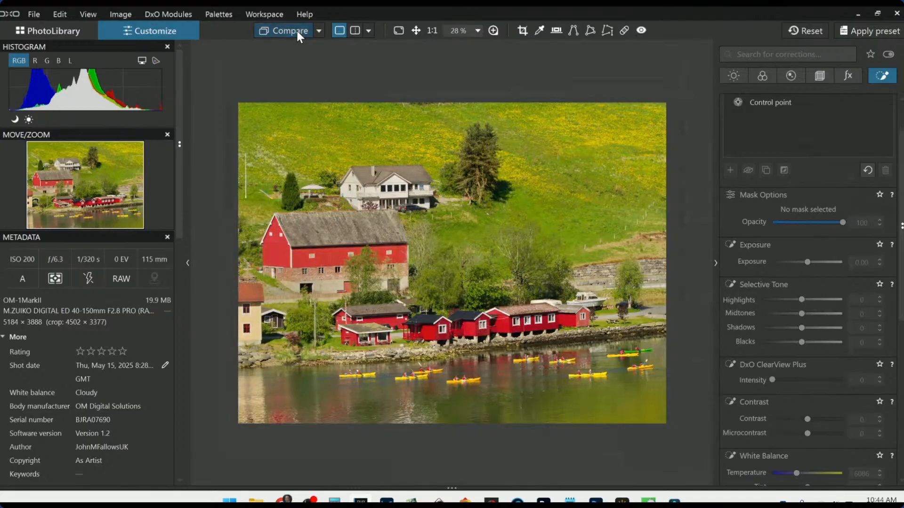
click(297, 30)
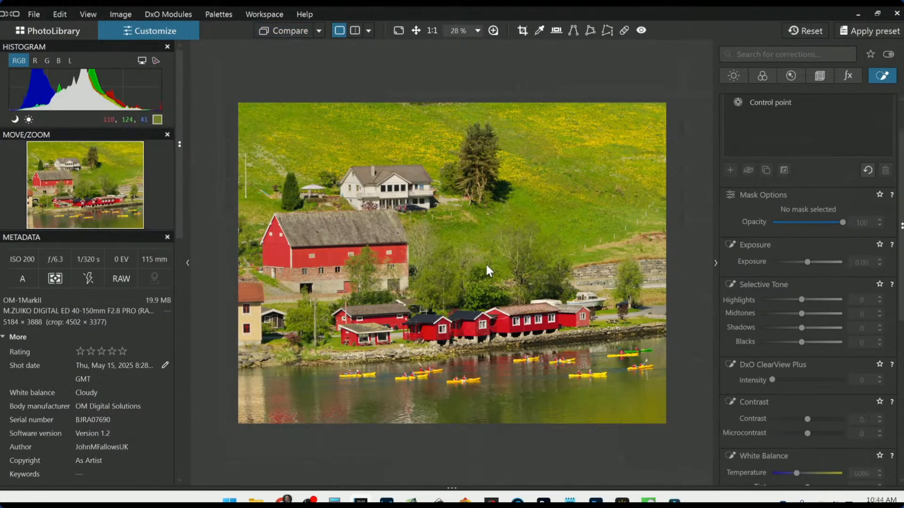
Change the comparison reference and reset all corrections on the current photo
click(318, 30)
click(340, 105)
click(790, 29)
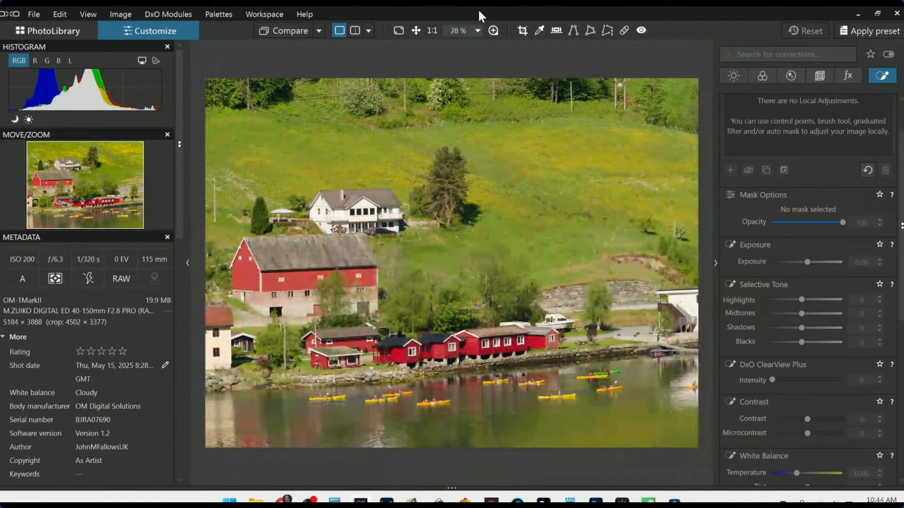
Compare the edited and uncorrected versions side by side without palettes, and in a left/right split view with the divider beside the tall tree
key(ctrl+t)
key(F9)
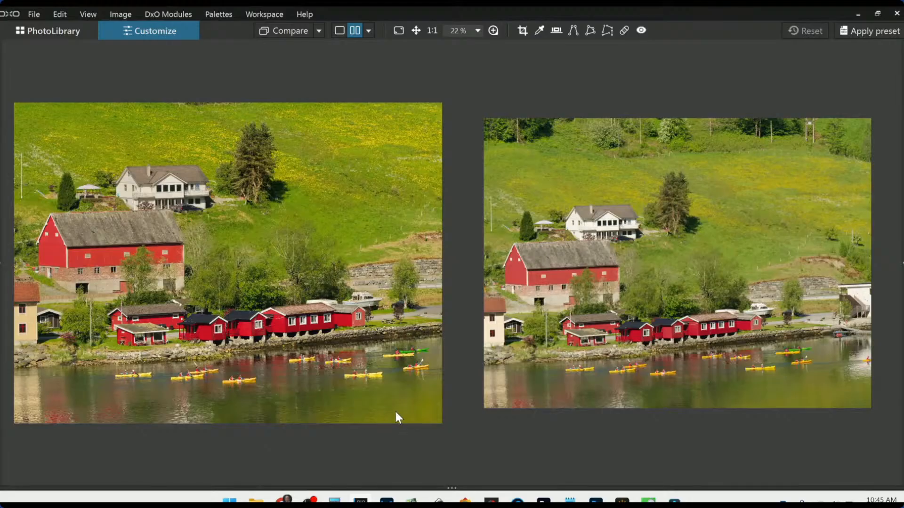
click(374, 31)
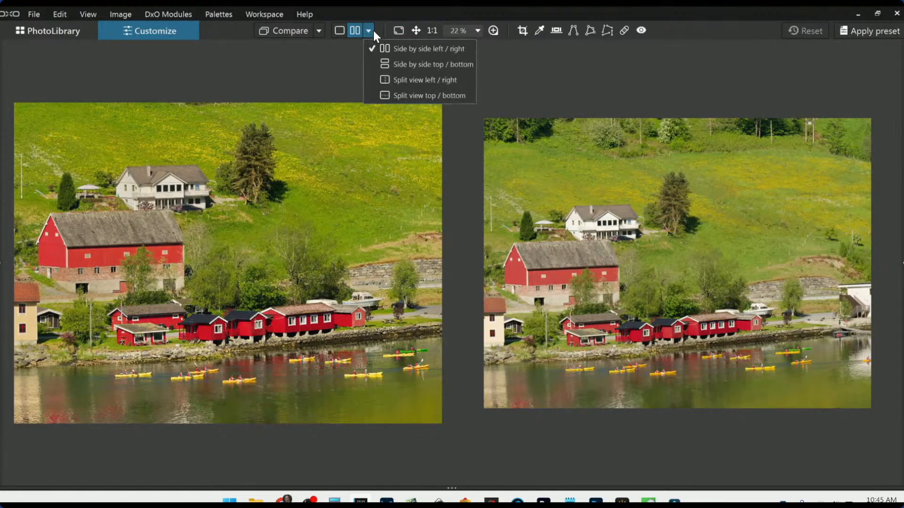
click(388, 77)
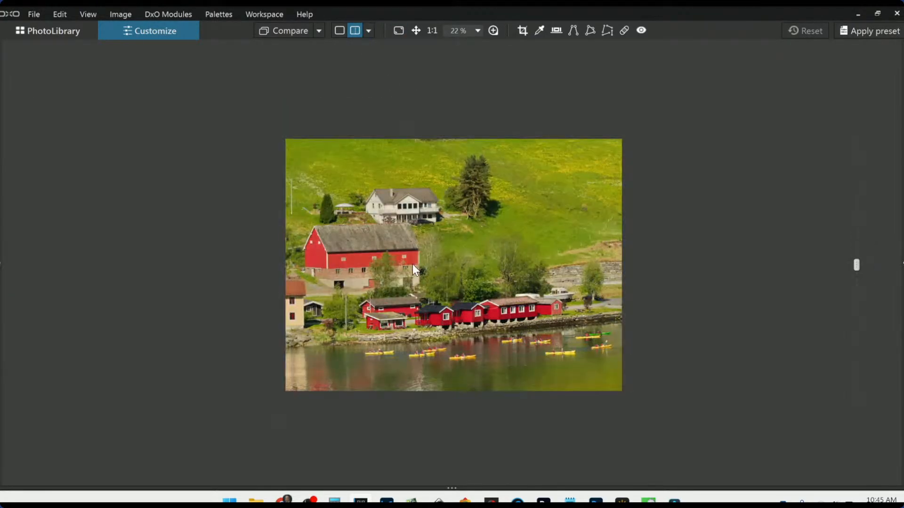
scroll(413, 264, up, 2)
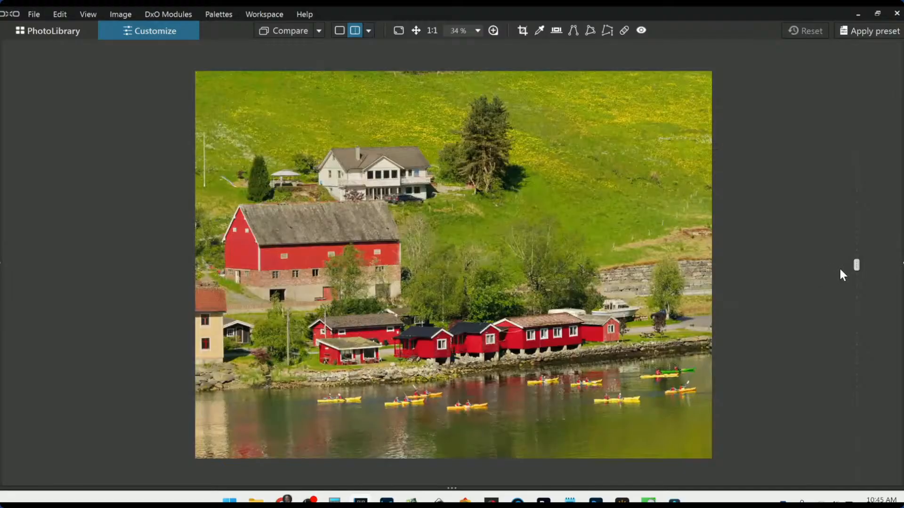
drag(857, 265, 556, 265)
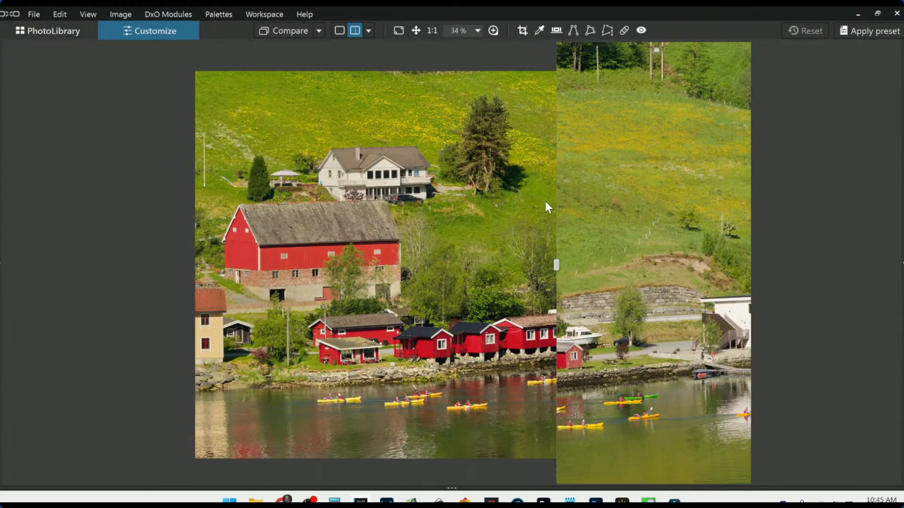
Slide the comparison divider past the photo's right edge to inspect the entire edited version, and return to the photo library
drag(556, 273, 863, 287)
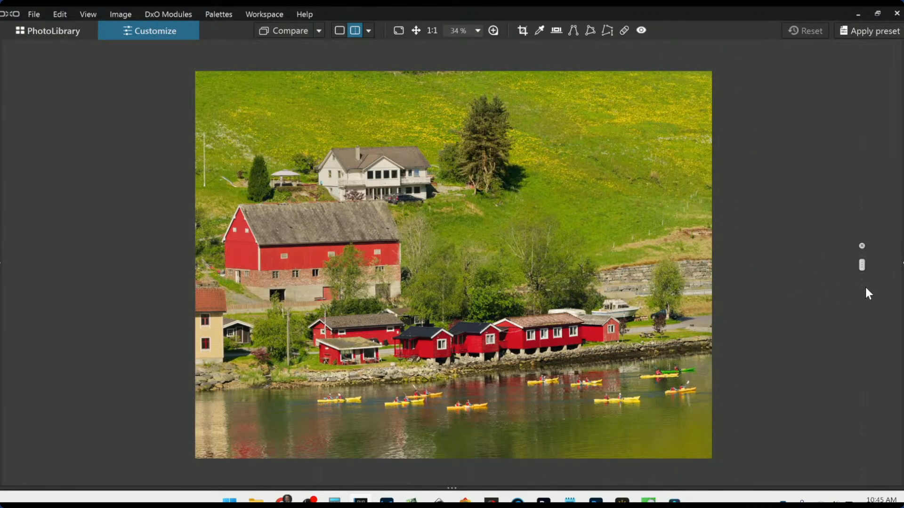
scroll(587, 315, up, 1)
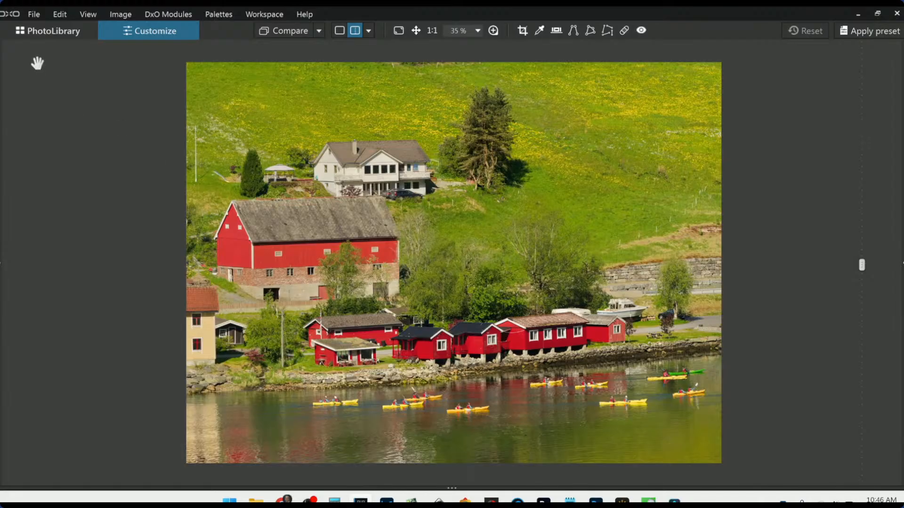
click(51, 33)
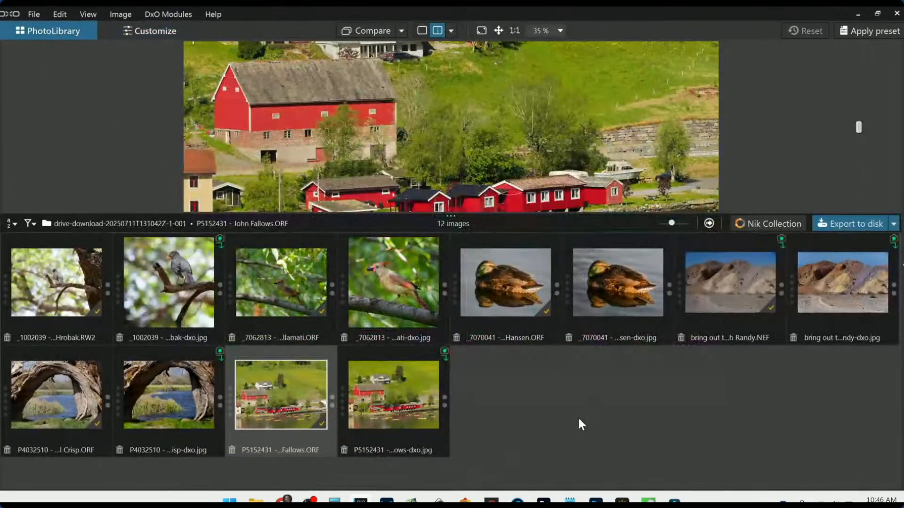
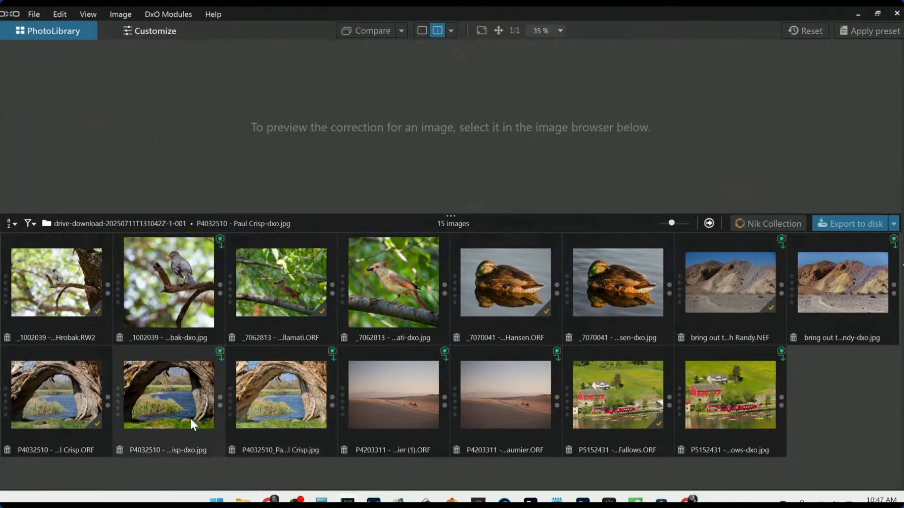
Set the darker processed JPG of the tree arch as the reference image for comparison
click(190, 417)
ctrl+click(283, 403)
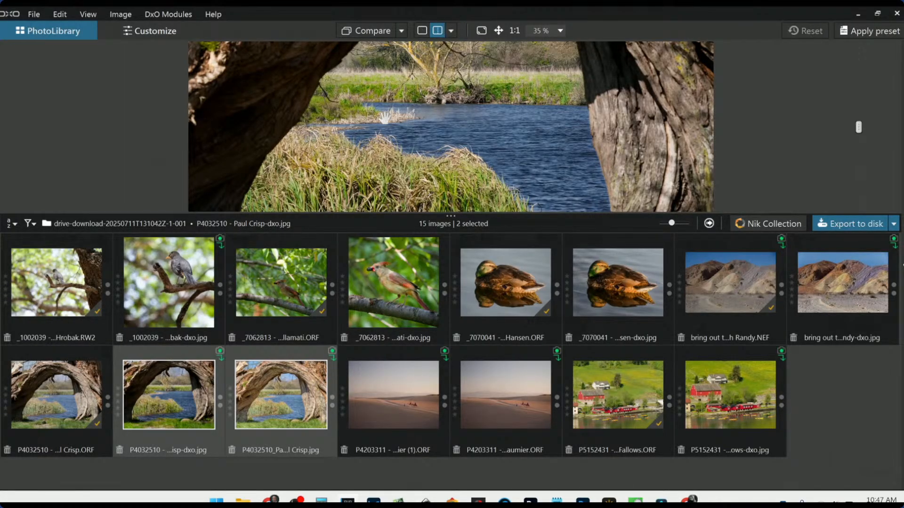
click(183, 406)
right_click(182, 406)
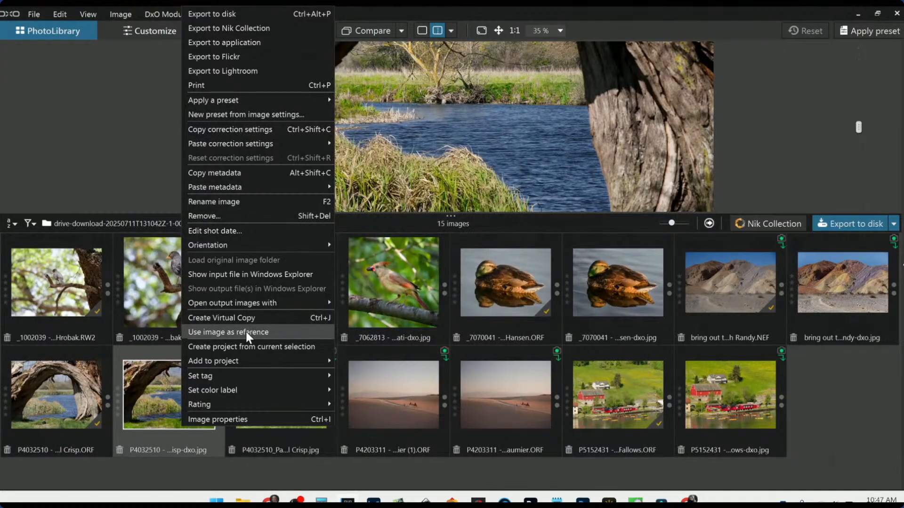
click(245, 332)
click(286, 380)
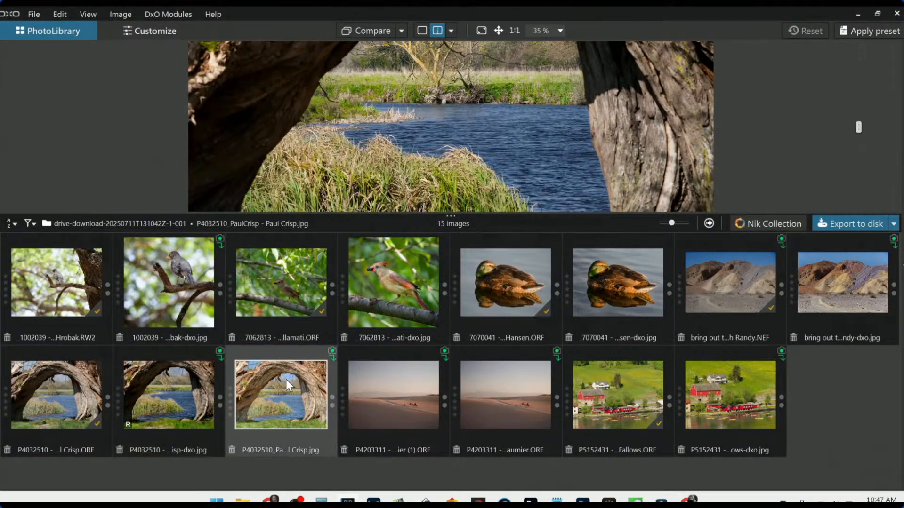
click(194, 393)
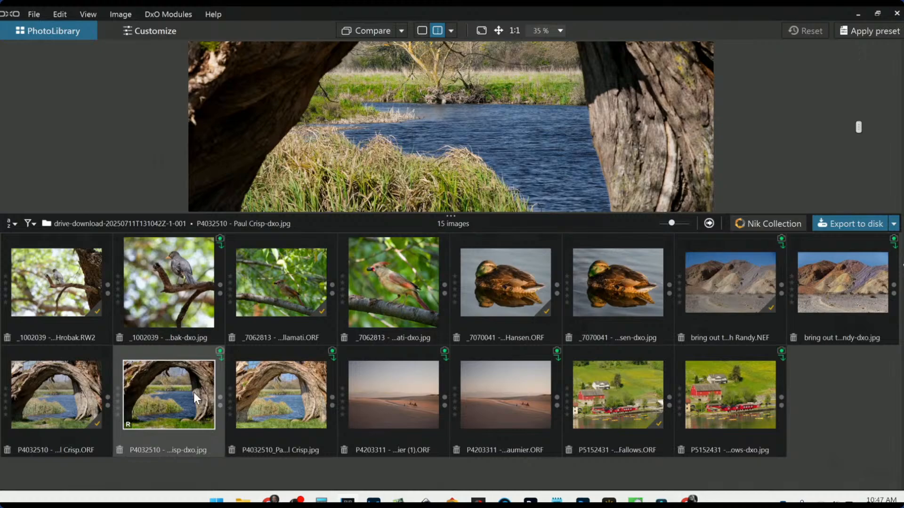
Switch the comparison to side by side and show the brighter tree arch JPG next to the reference
click(452, 30)
click(456, 47)
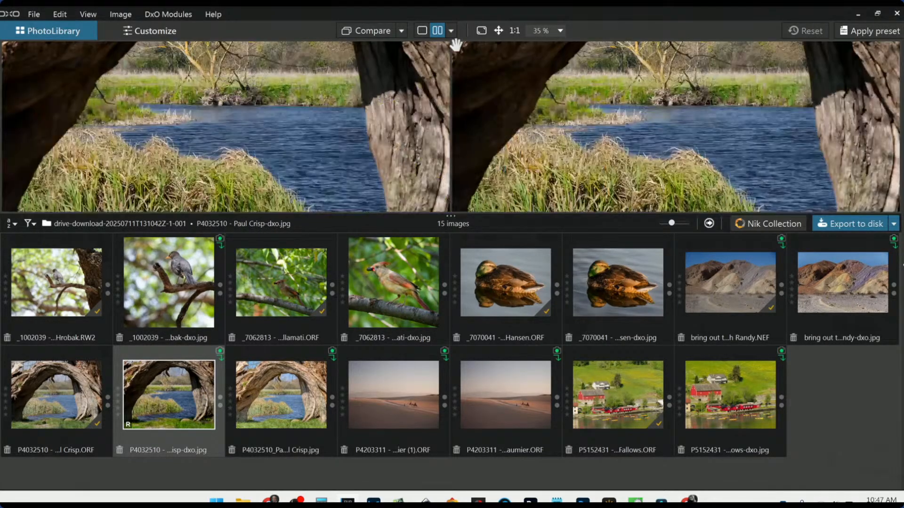
click(281, 377)
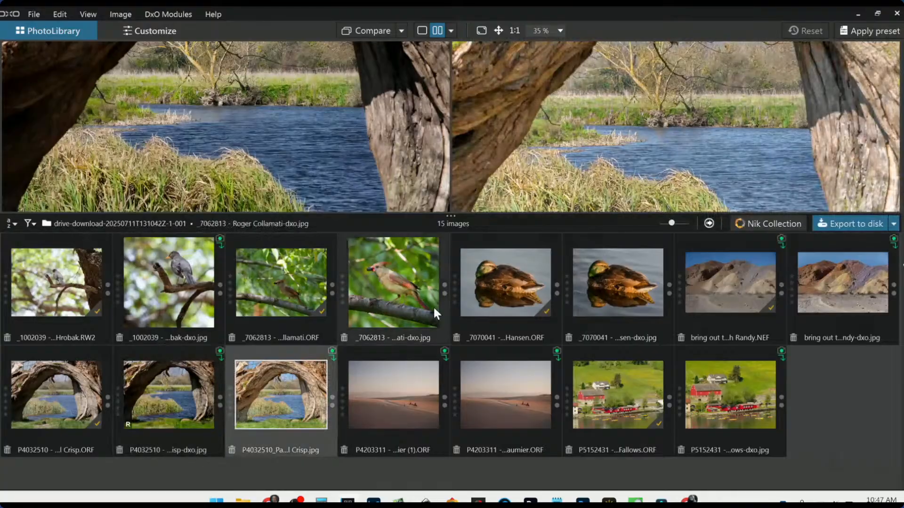
Collapse the image browser to enlarge the preview and compare both full tree arch photos at about 25 %
drag(450, 216, 436, 487)
scroll(317, 201, down, 3)
scroll(618, 264, down, 3)
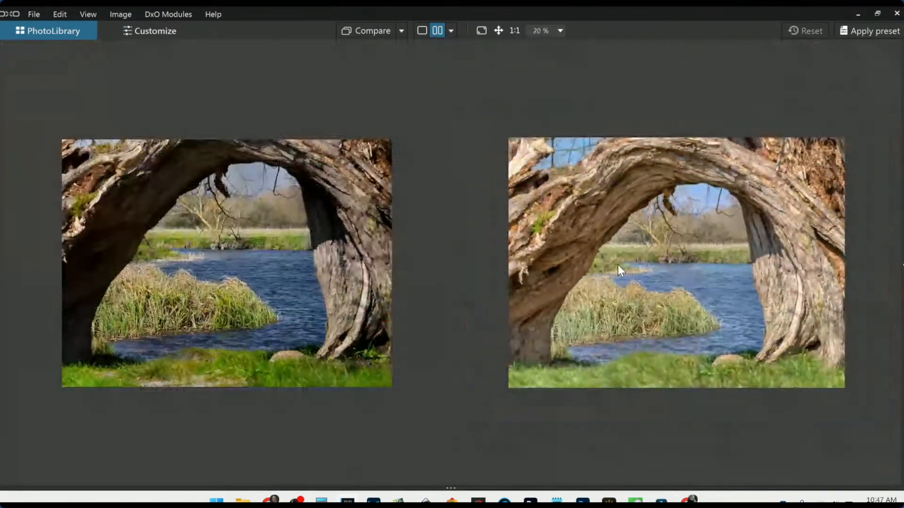
scroll(329, 252, up, 1)
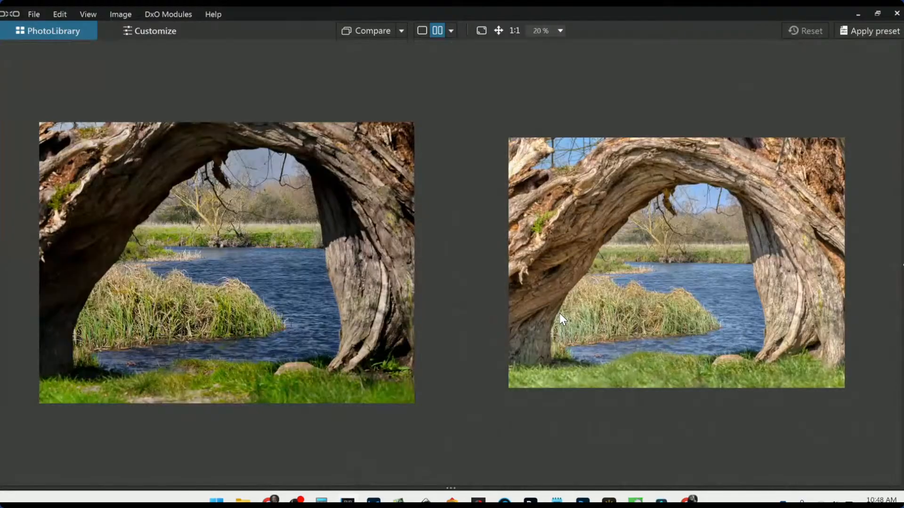
scroll(560, 313, up, 1)
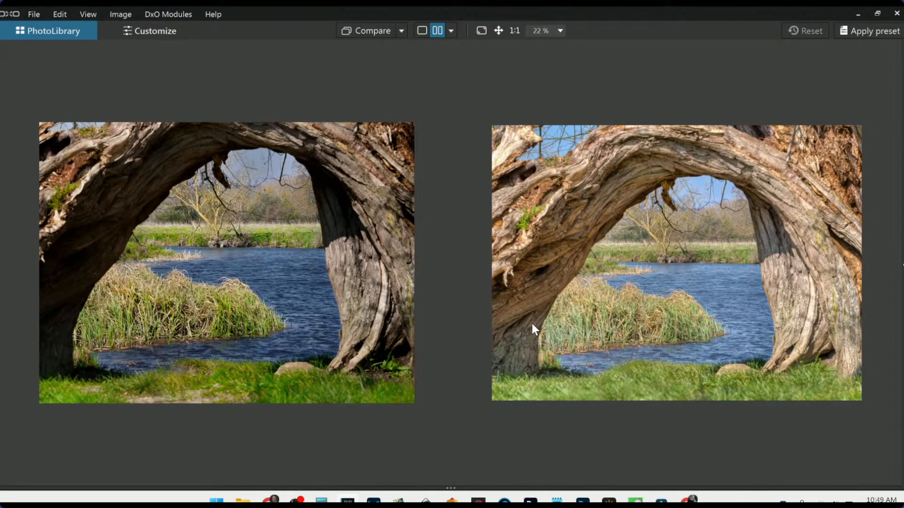
scroll(532, 323, up, 1)
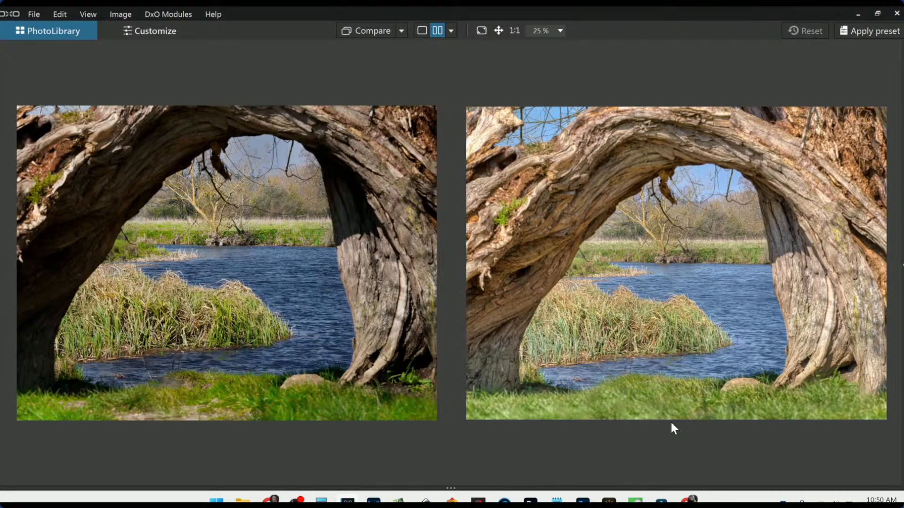
Return to the single-image view and bring back the thumbnails below the preview in the photo library
click(421, 31)
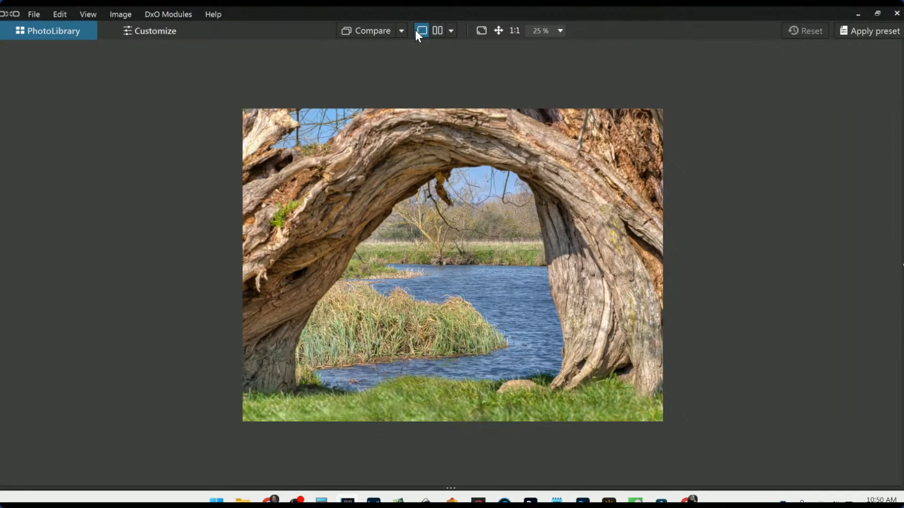
click(156, 32)
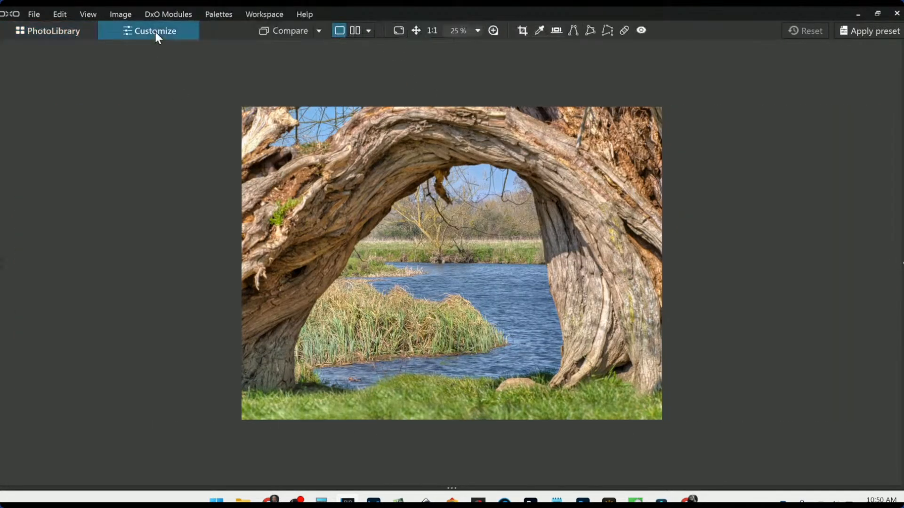
click(69, 28)
drag(474, 487, 472, 383)
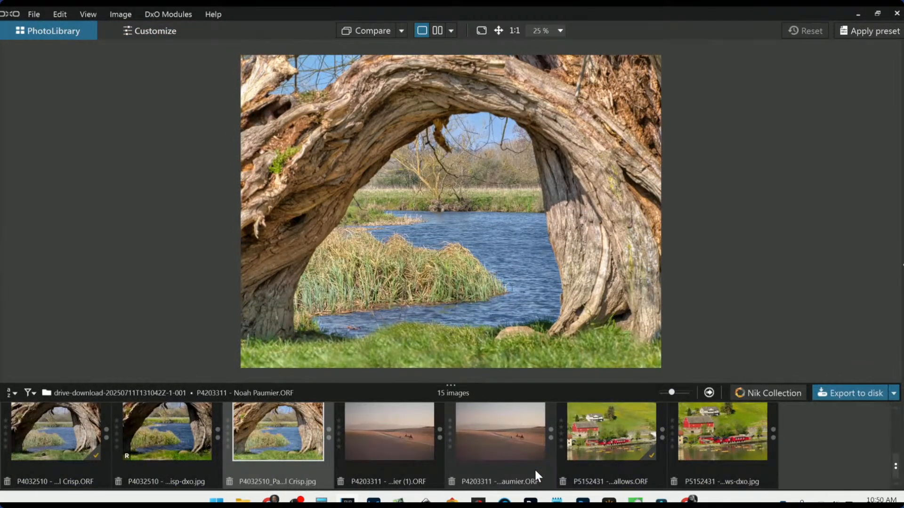
Open the desert camel ORF file P4203311 without the (1) suffix for editing and apply the default preset numbered 0000
click(532, 457)
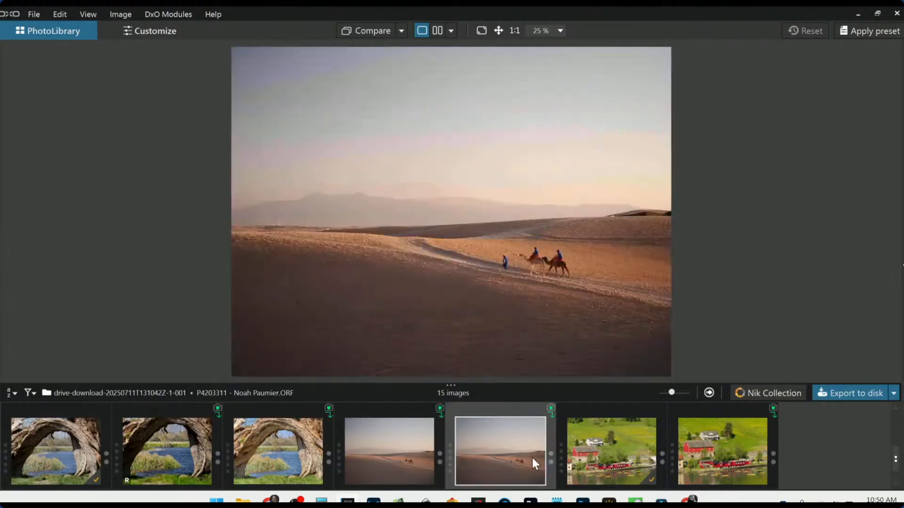
double_click(515, 454)
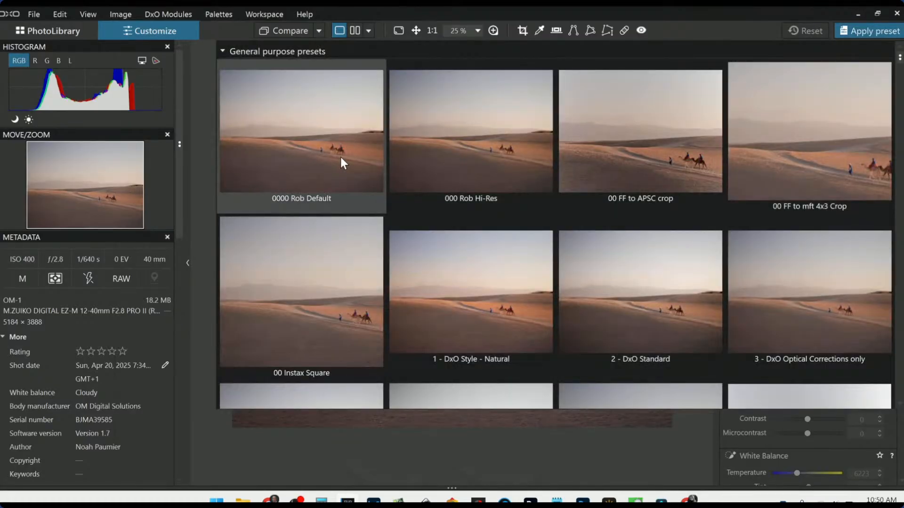
double_click(341, 160)
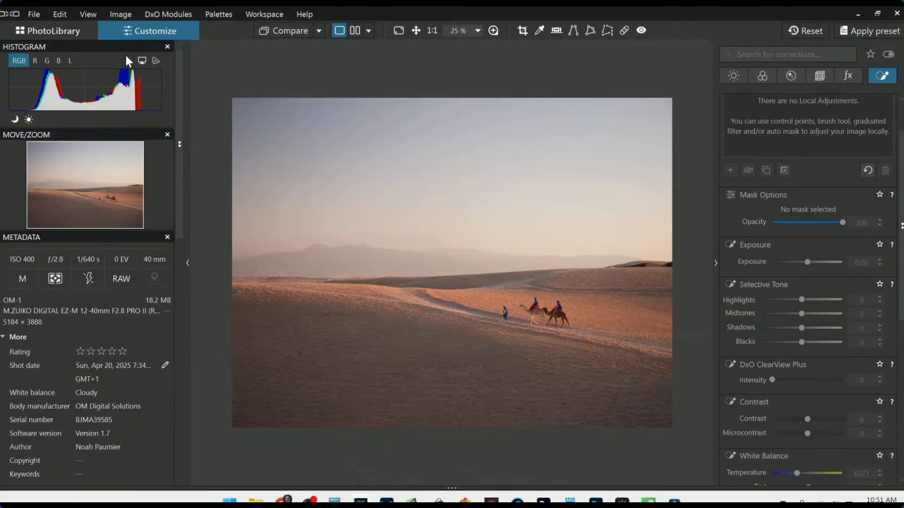
Examine the desert photo's details up close: the distant tower, the structure on the ridge and the camel riders
scroll(355, 282, up, 1)
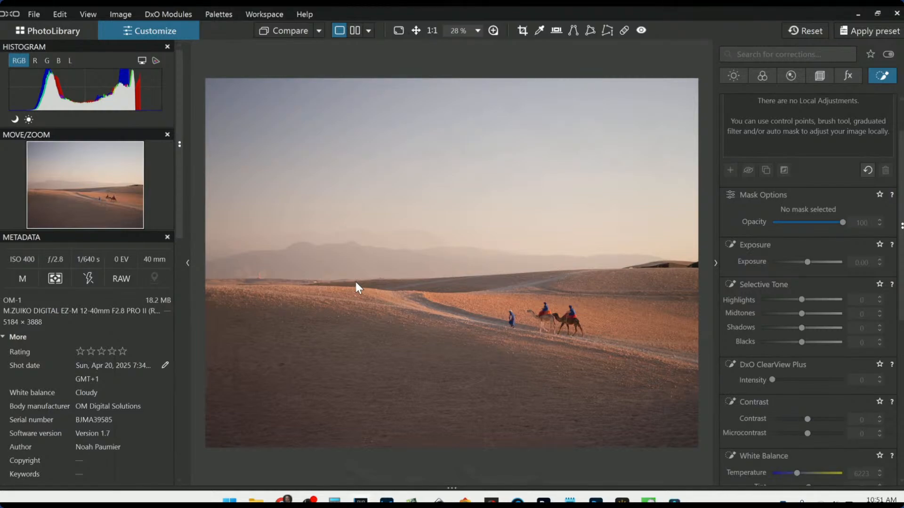
scroll(257, 289, up, 4)
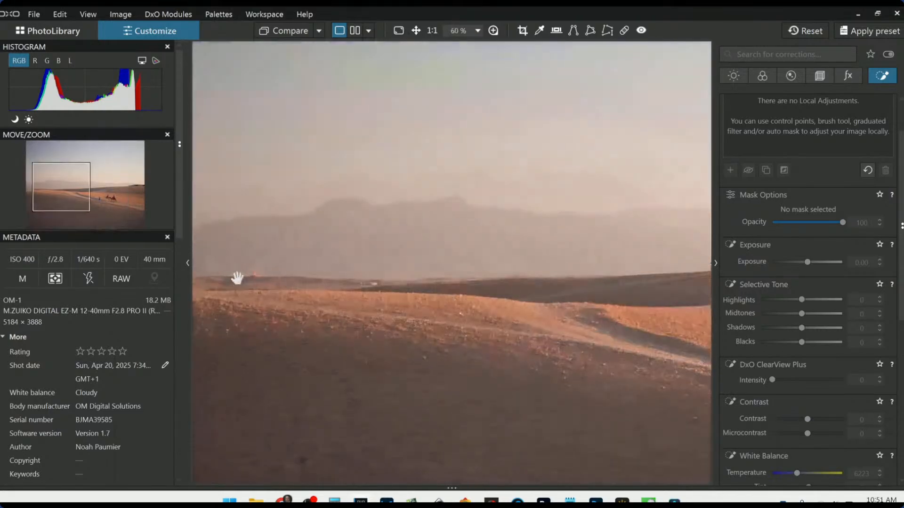
scroll(237, 278, up, 6)
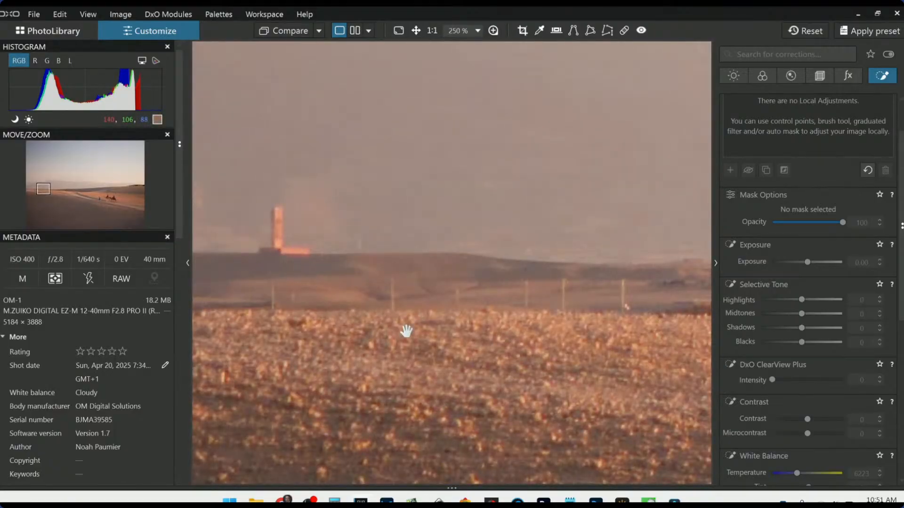
scroll(406, 331, down, 6)
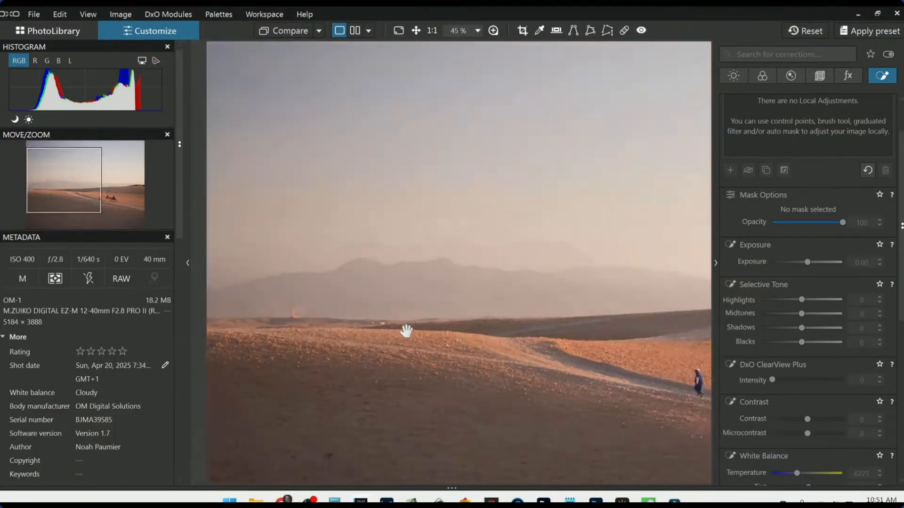
scroll(406, 331, down, 2)
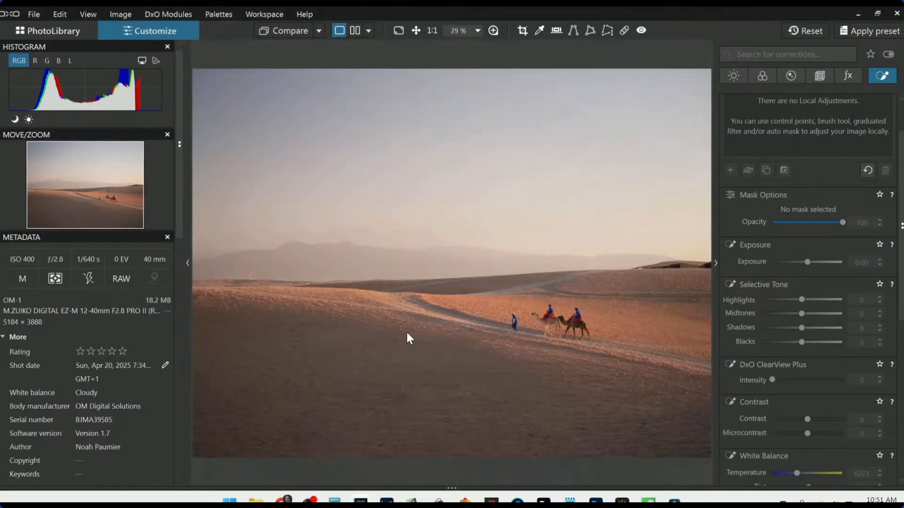
scroll(407, 333, down, 1)
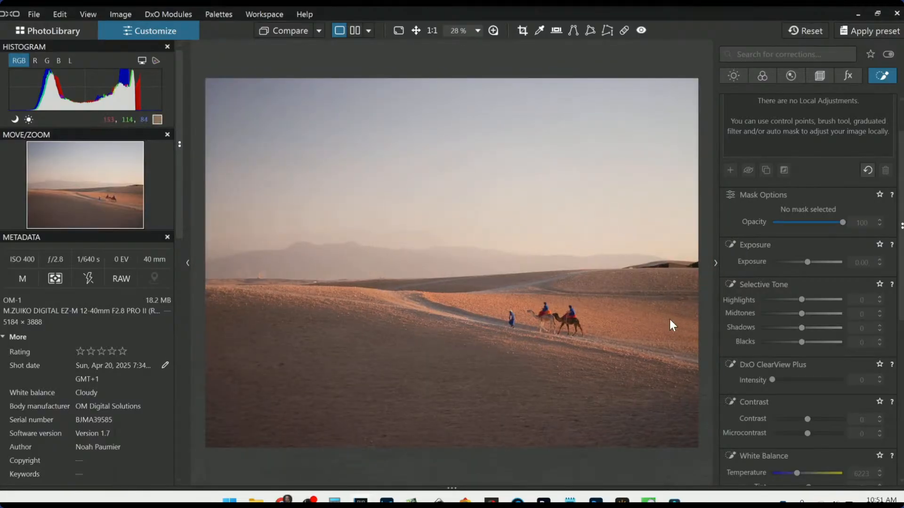
scroll(675, 267, up, 4)
scroll(688, 276, up, 2)
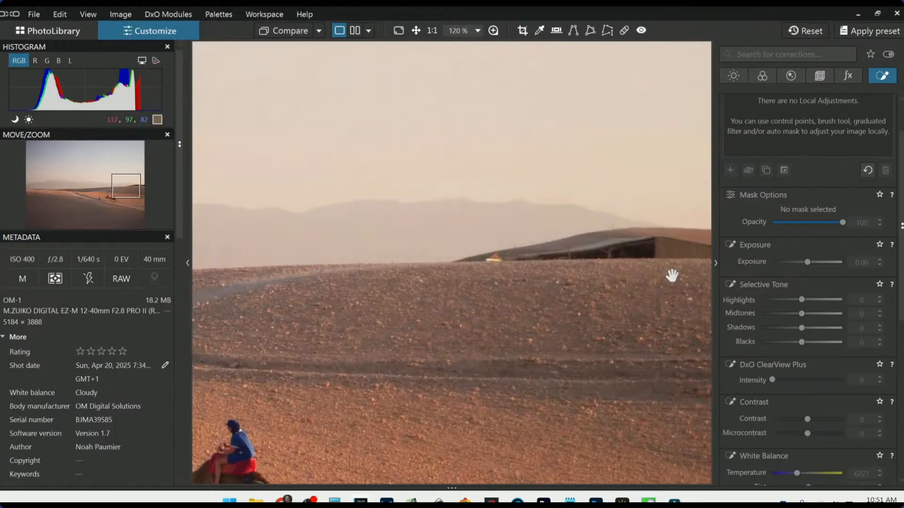
scroll(672, 275, down, 3)
scroll(508, 385, up, 2)
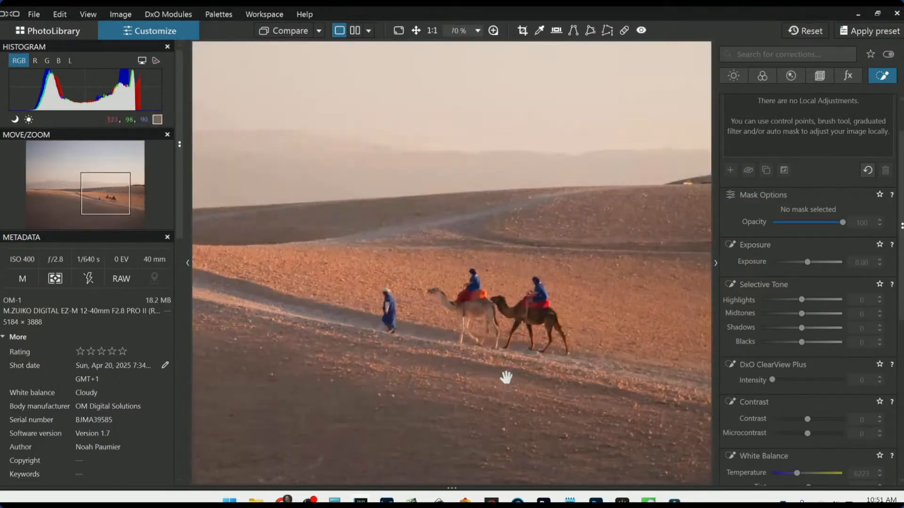
scroll(507, 385, up, 3)
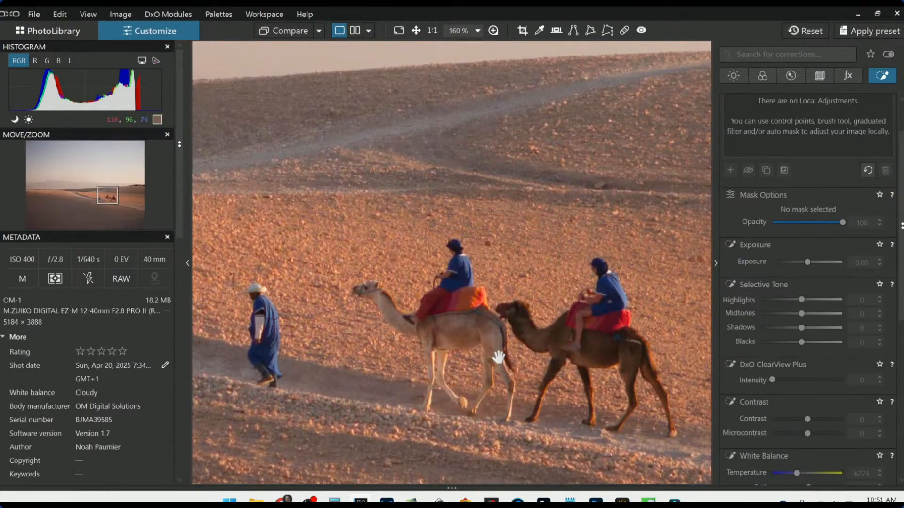
scroll(499, 357, up, 2)
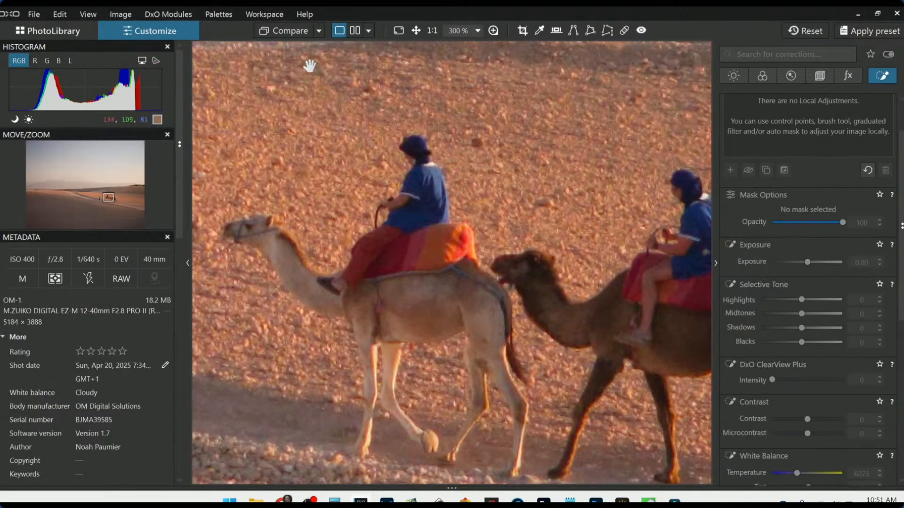
scroll(486, 321, down, 3)
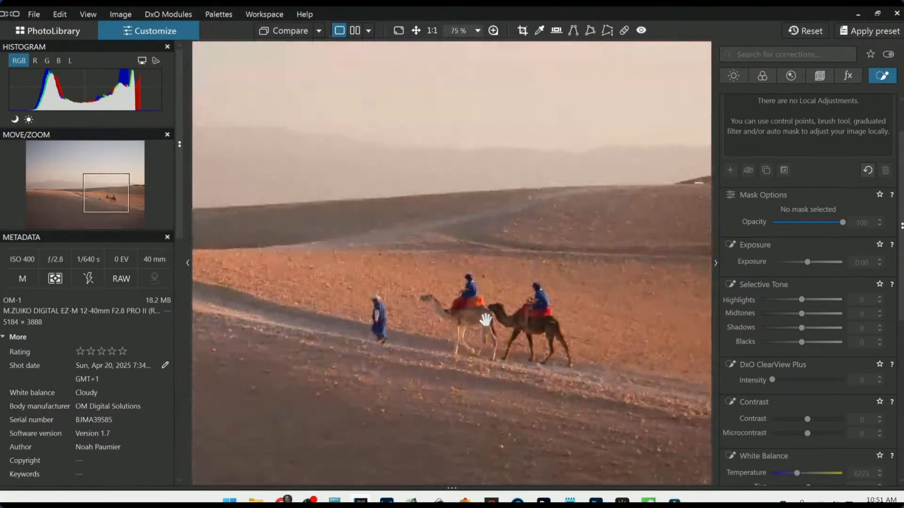
scroll(486, 320, down, 3)
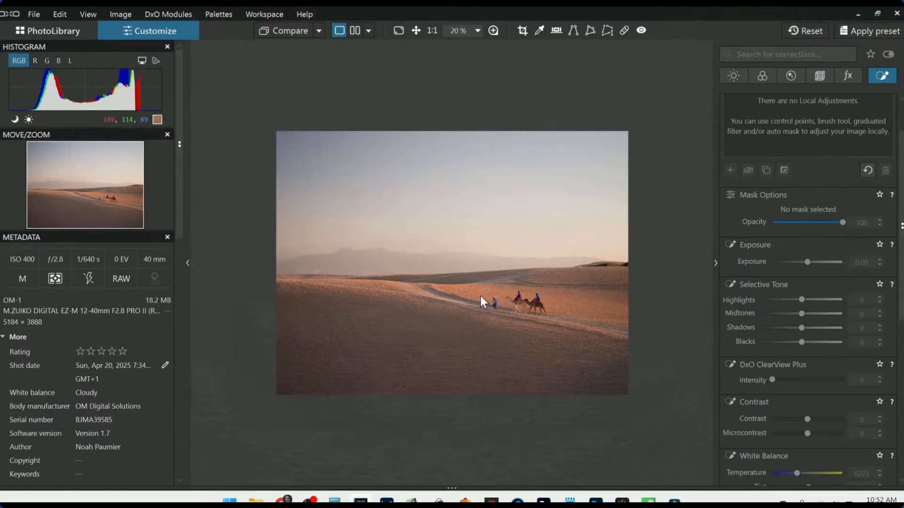
Crop the desert photo to a 16 × 7 ratio at about 4502 × 1970 px, trimming its left side and framing the camel riders
click(820, 77)
click(807, 190)
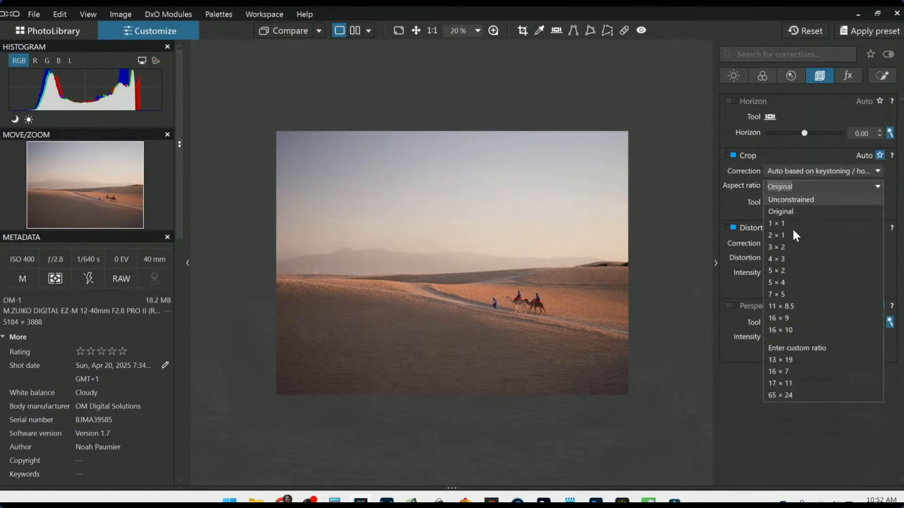
click(788, 372)
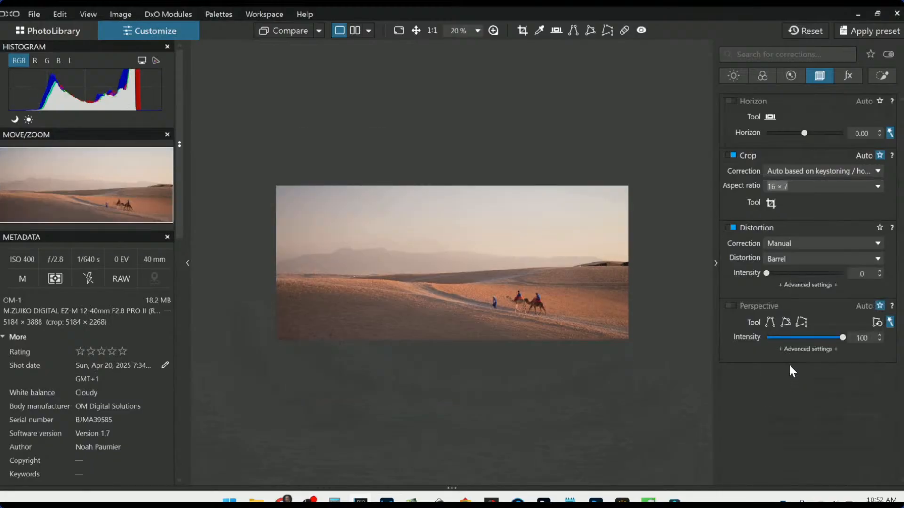
click(771, 203)
drag(570, 347, 568, 335)
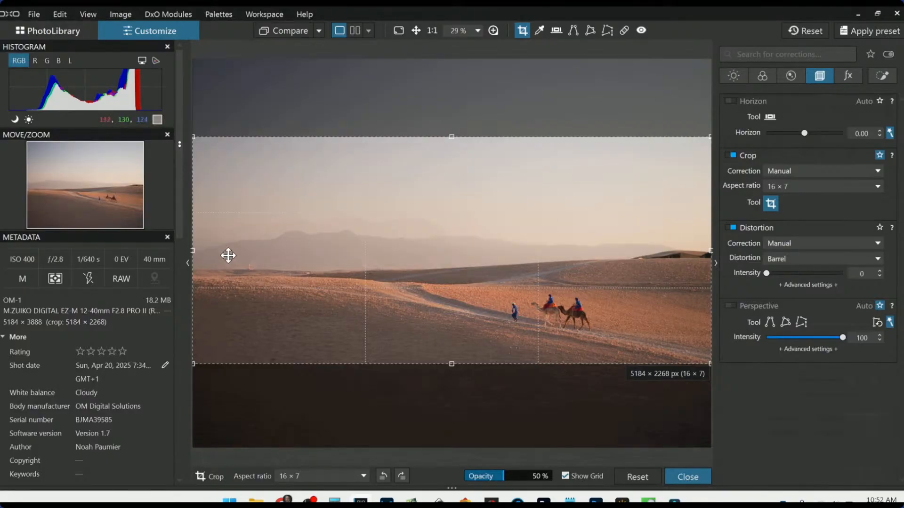
drag(194, 252, 261, 271)
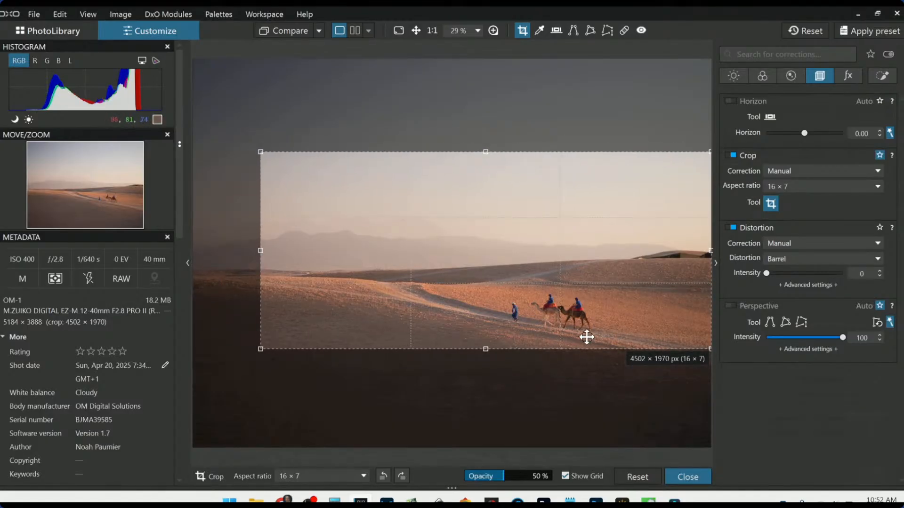
drag(549, 313, 547, 328)
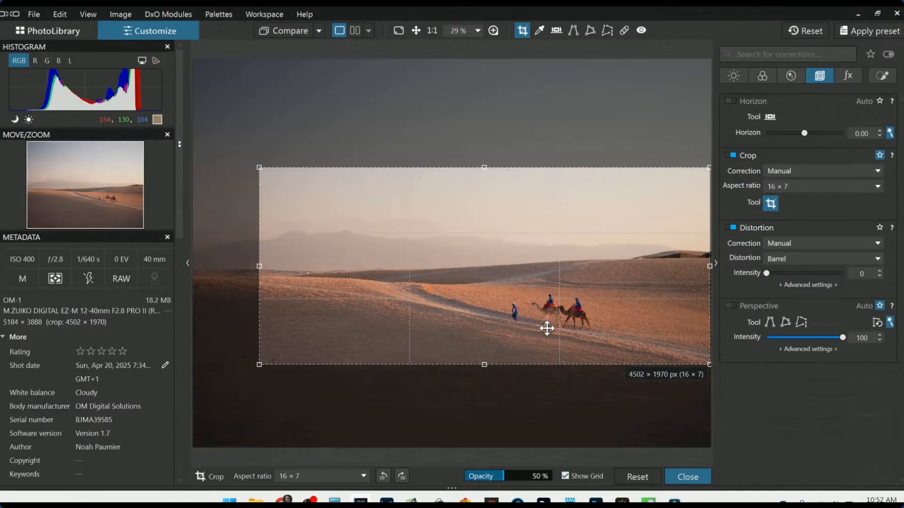
key(Return)
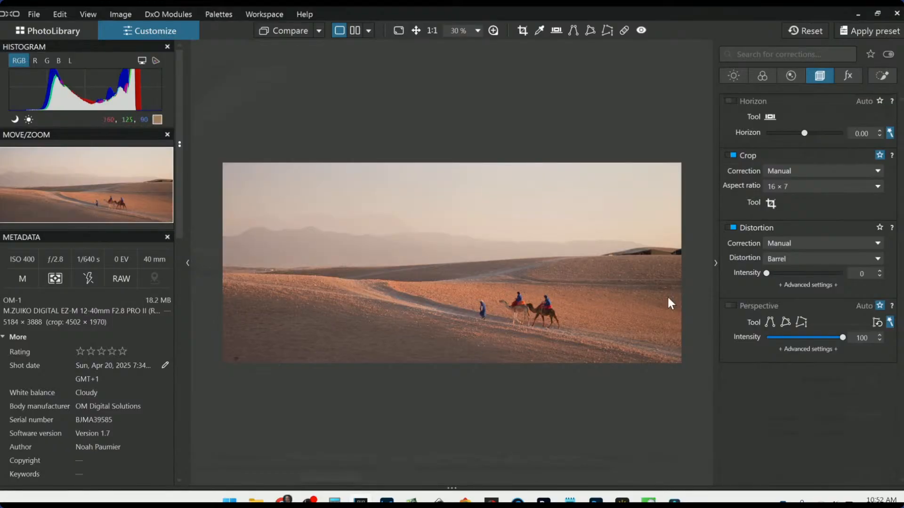
Shift the existing crop frame slightly to the left, away from the photo's right edge, keeping its size
click(770, 204)
drag(621, 260, 613, 263)
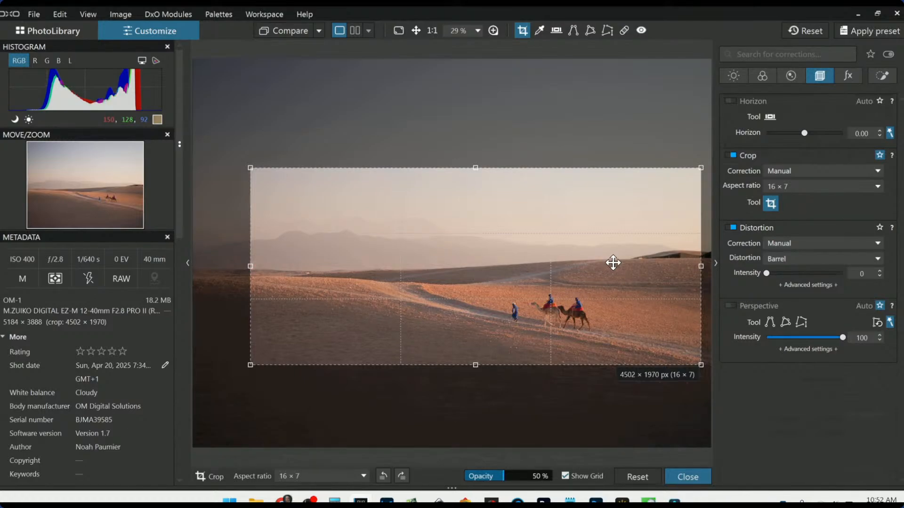
key(Return)
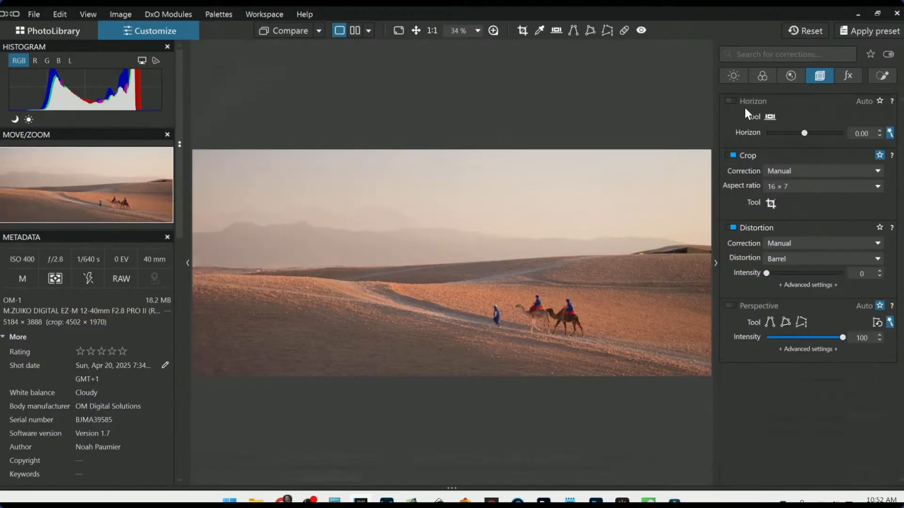
Adjust the Selective Tone of the desert photo: Highlights 4, Midtones 5 and Blacks -16
click(733, 76)
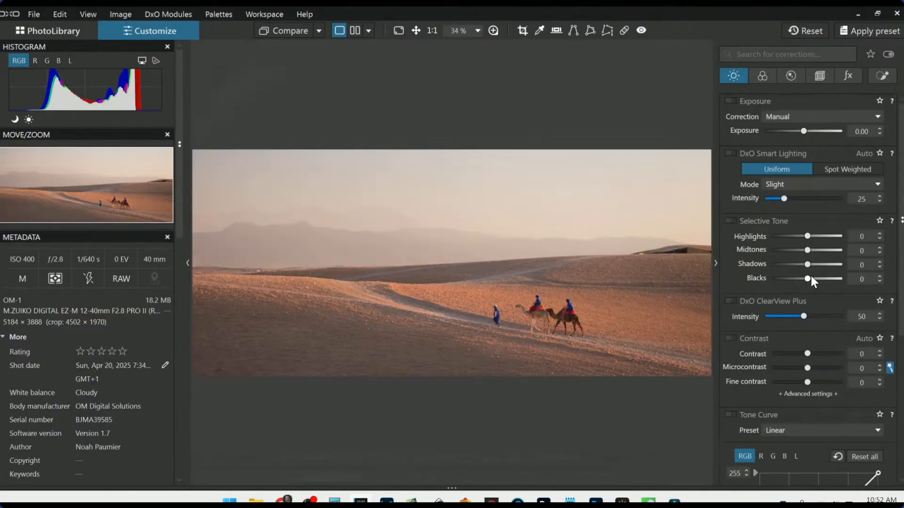
drag(806, 279, 803, 279)
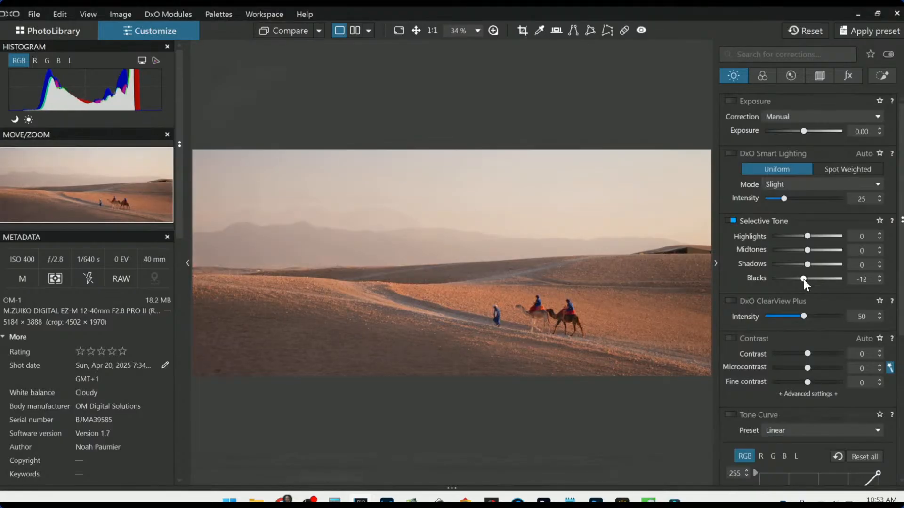
drag(803, 279, 802, 280)
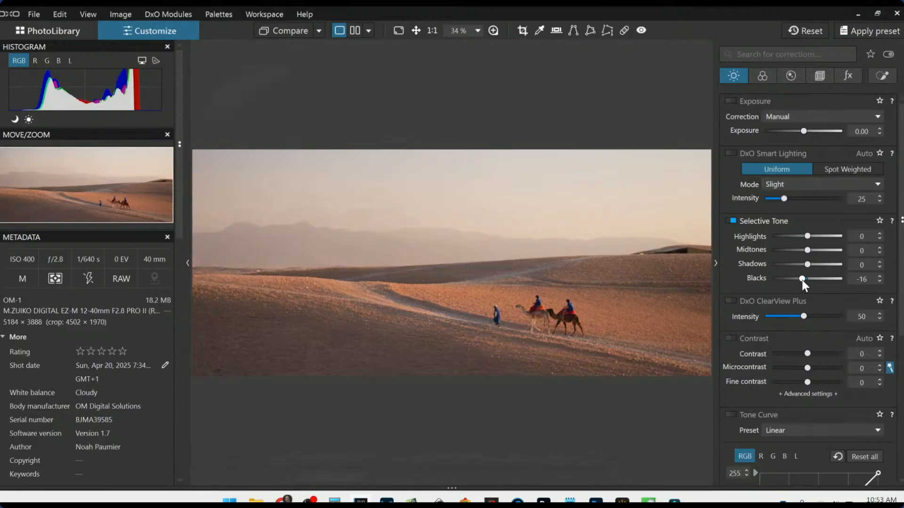
drag(808, 253, 800, 236)
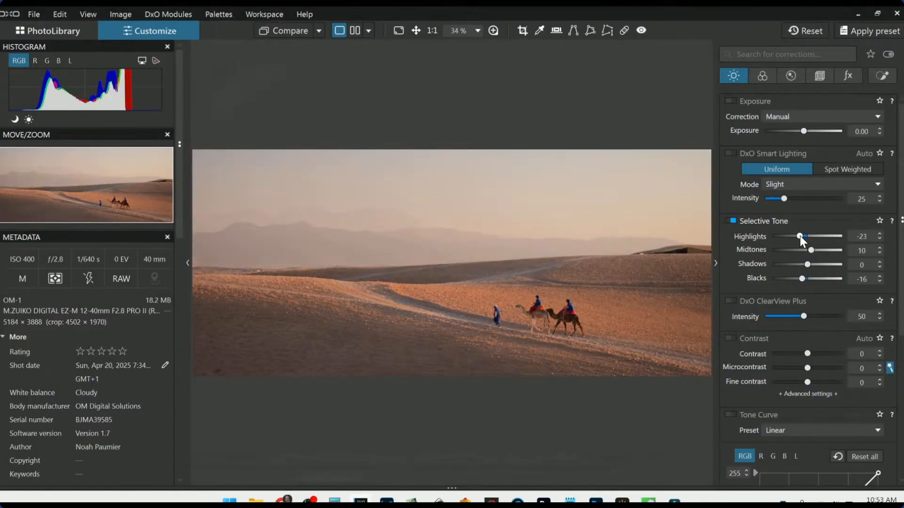
drag(802, 236, 807, 240)
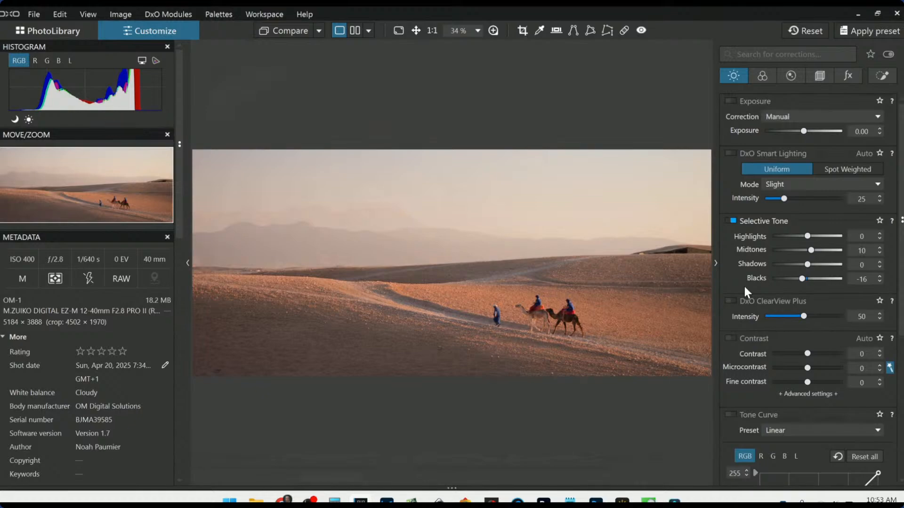
drag(808, 237, 809, 250)
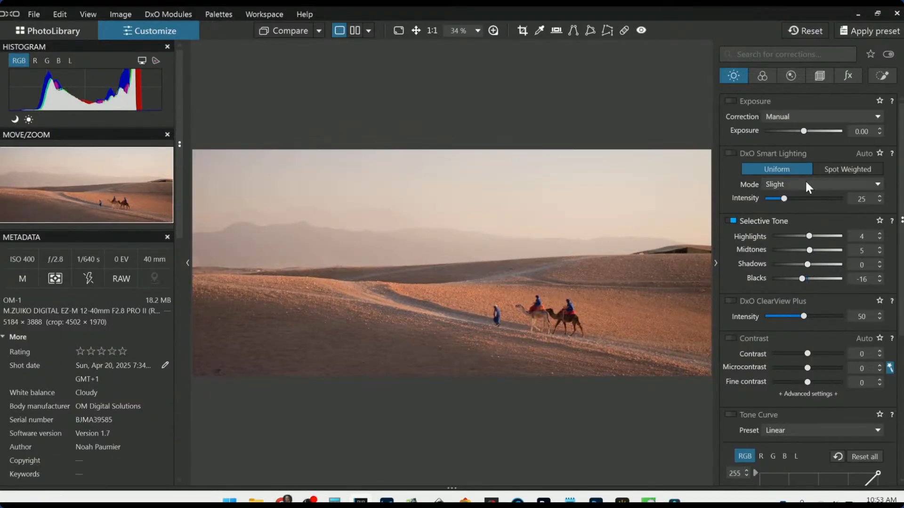
Sample the sand's colour beside the camels for the HSL correction and set that orange channel's Luminance to 10
scroll(780, 363, down, 5)
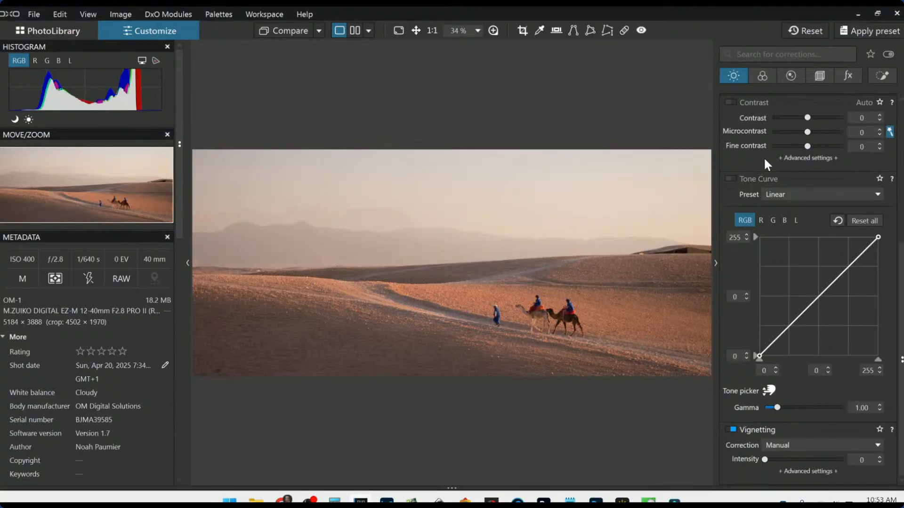
click(762, 77)
scroll(798, 369, up, 3)
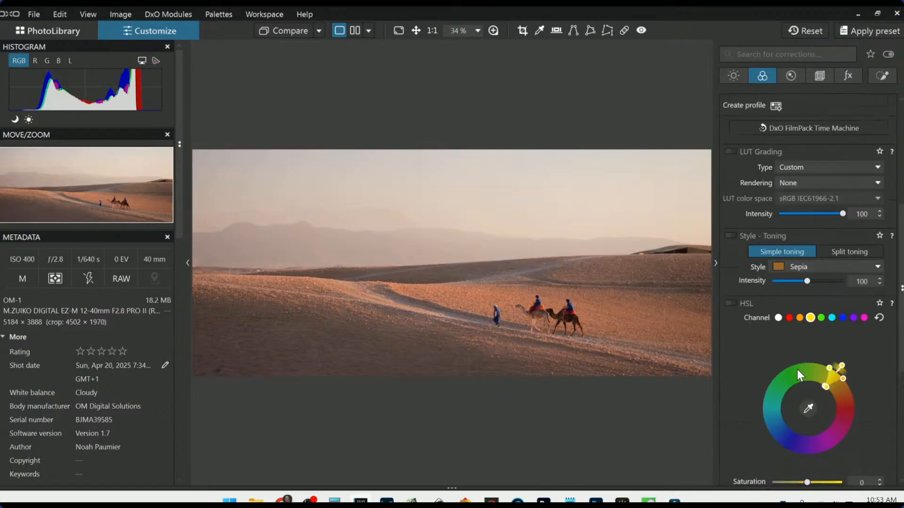
scroll(798, 375, down, 3)
click(808, 380)
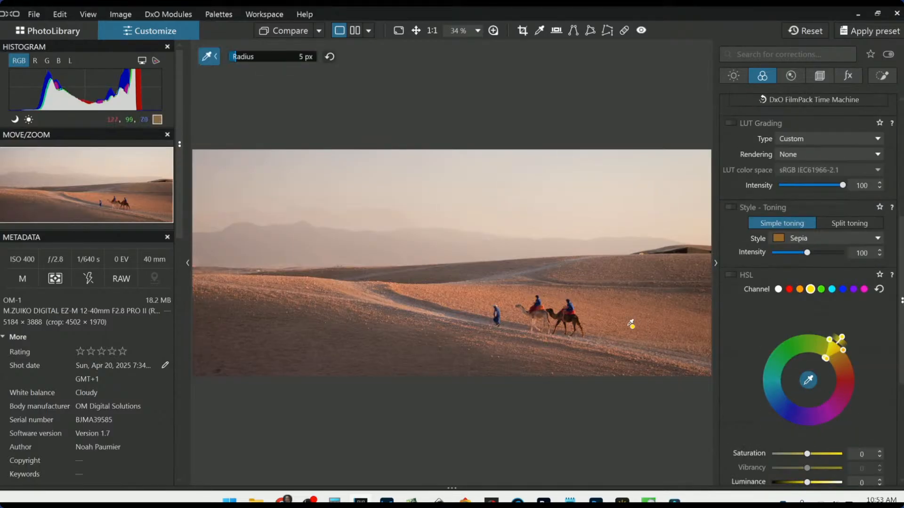
click(607, 320)
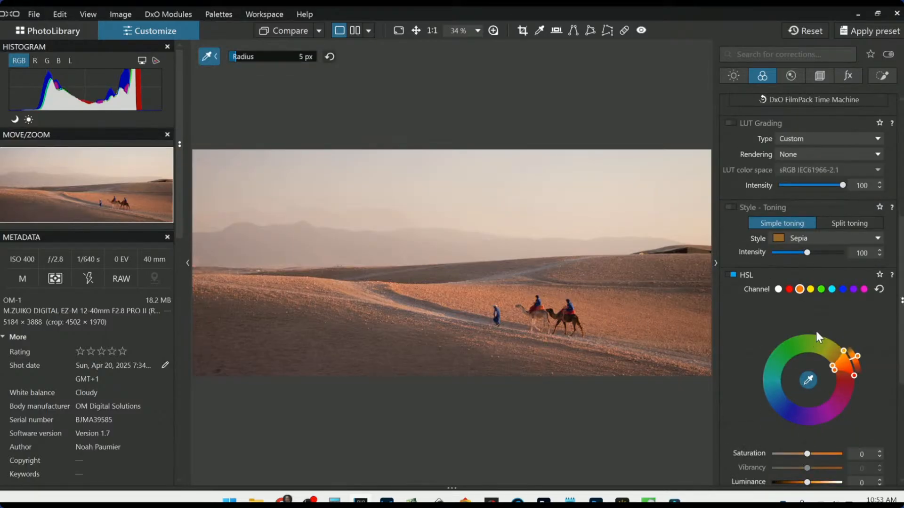
scroll(816, 428, down, 2)
mouse_move(808, 426)
mouse_down()
mouse_move(819, 428)
mouse_move(810, 426)
mouse_up()
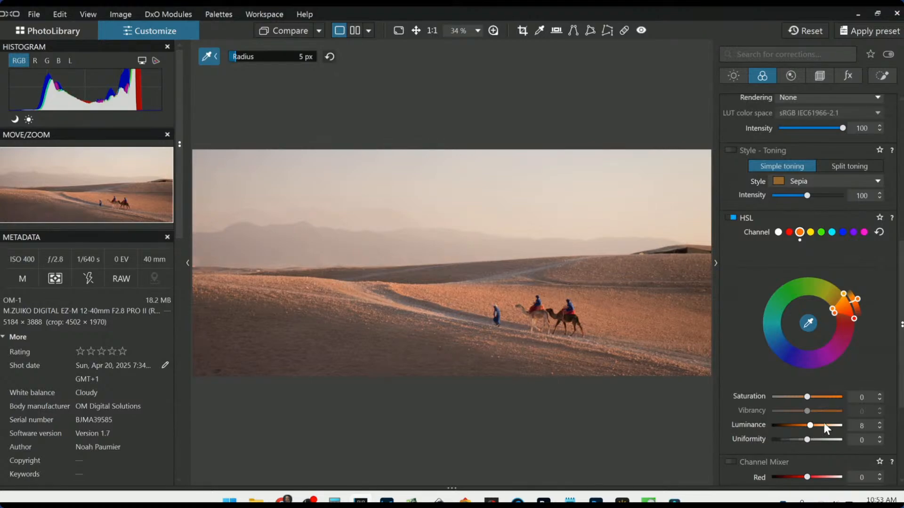
click(879, 422)
click(879, 423)
click(809, 323)
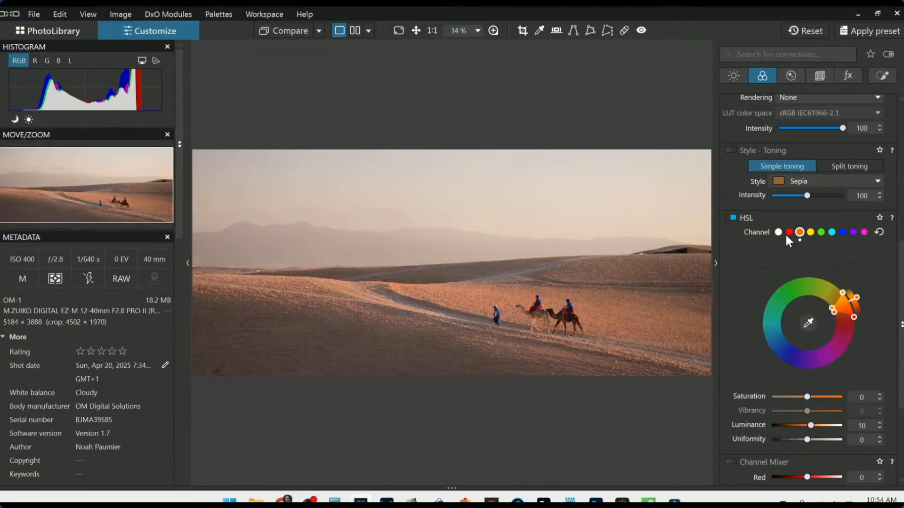
Set the photo's global Contrast to 39 and reset Microcontrast to 0
click(734, 78)
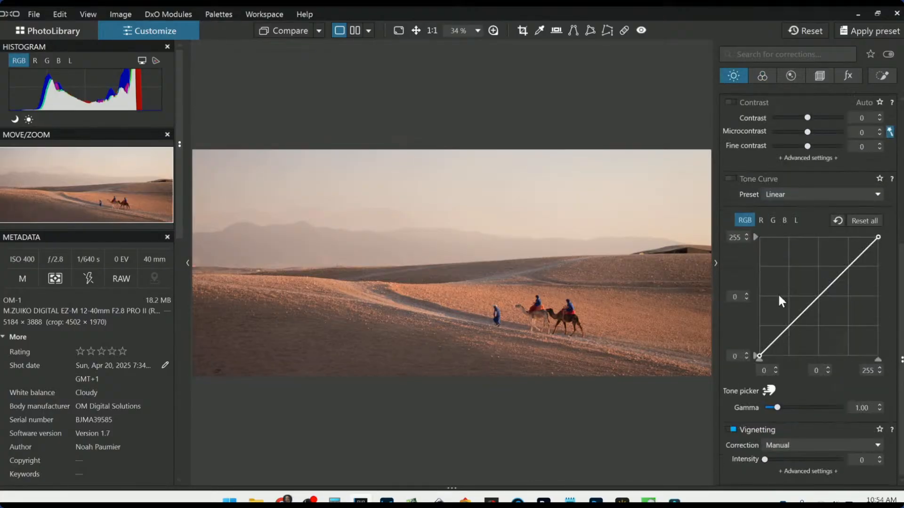
scroll(776, 292, up, 2)
scroll(776, 296, up, 3)
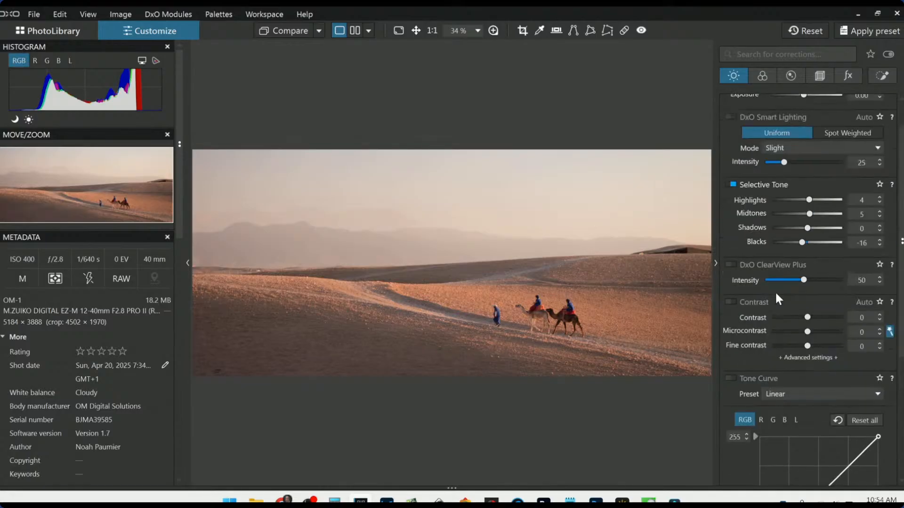
drag(809, 318, 813, 319)
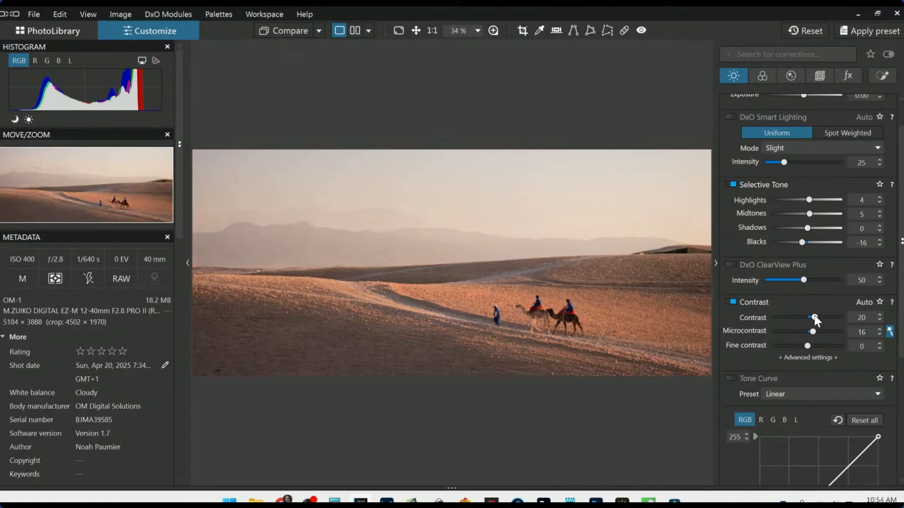
double_click(811, 332)
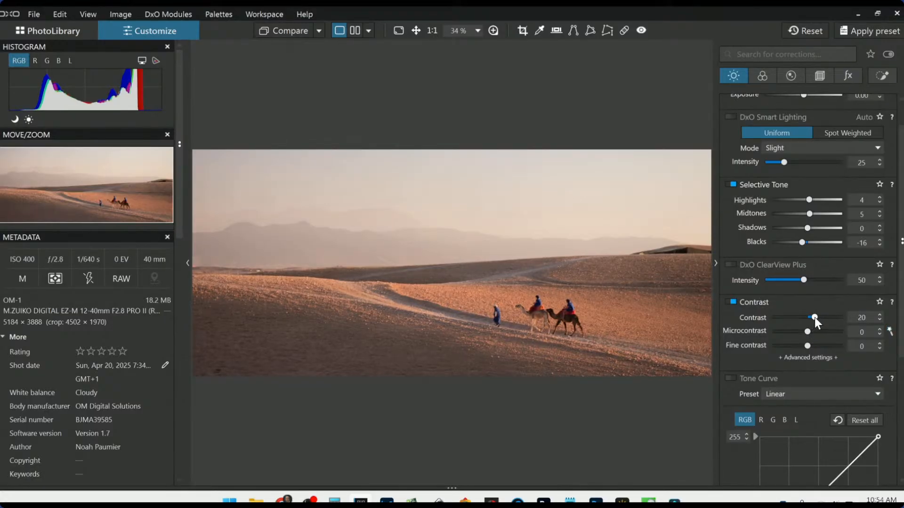
drag(815, 318, 822, 320)
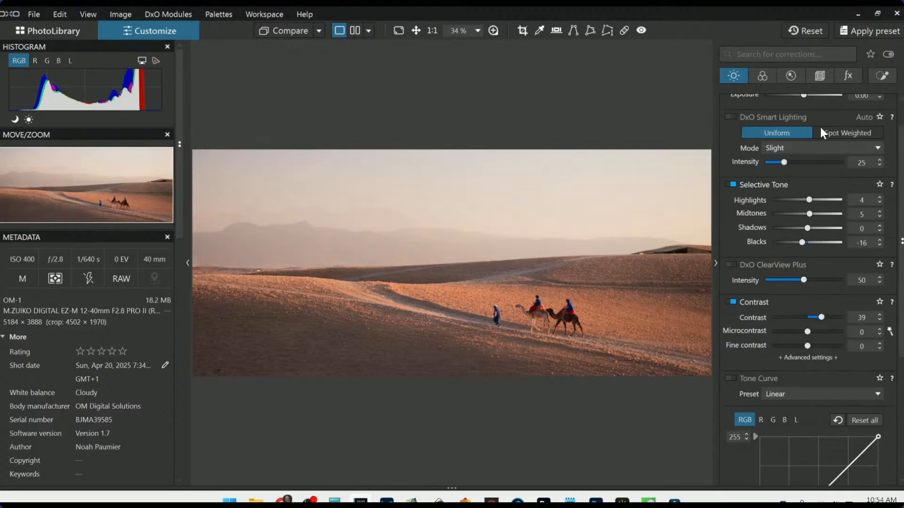
Raise the Luminance of the orange HSL channel to 20
click(763, 78)
scroll(810, 340, down, 6)
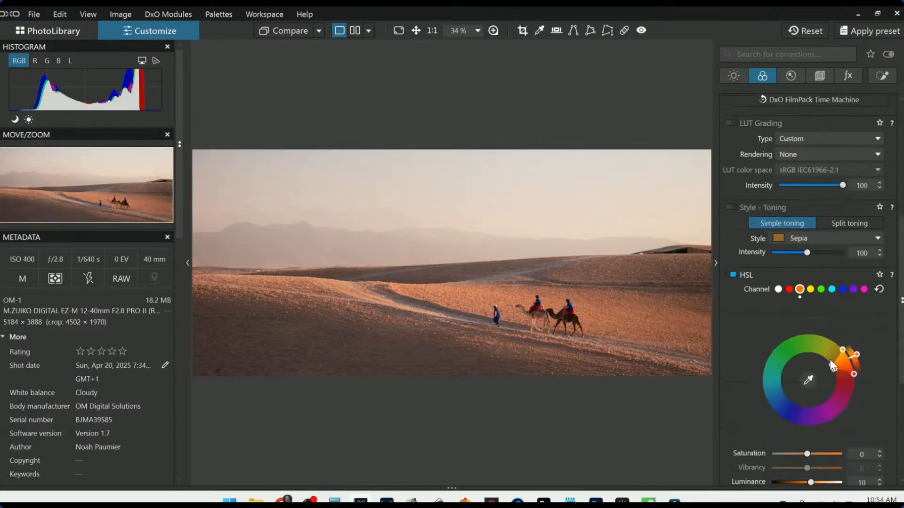
drag(812, 370, 815, 369)
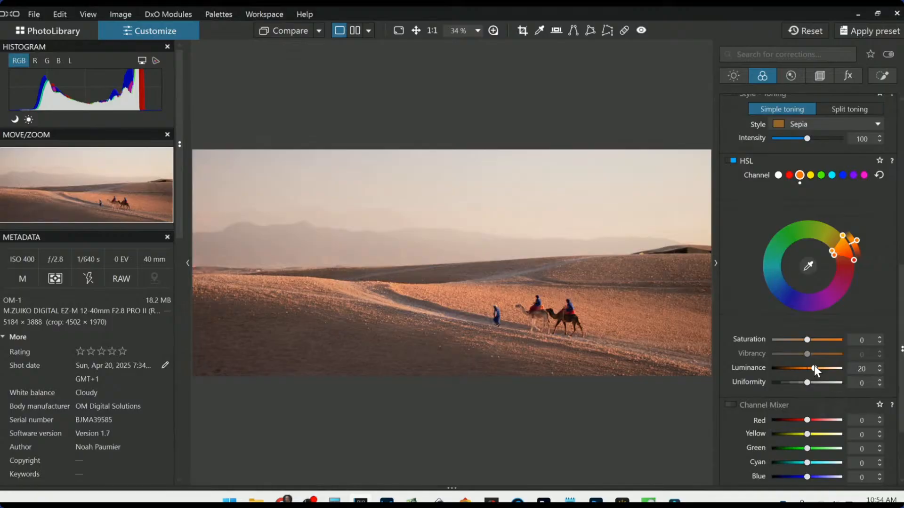
click(737, 74)
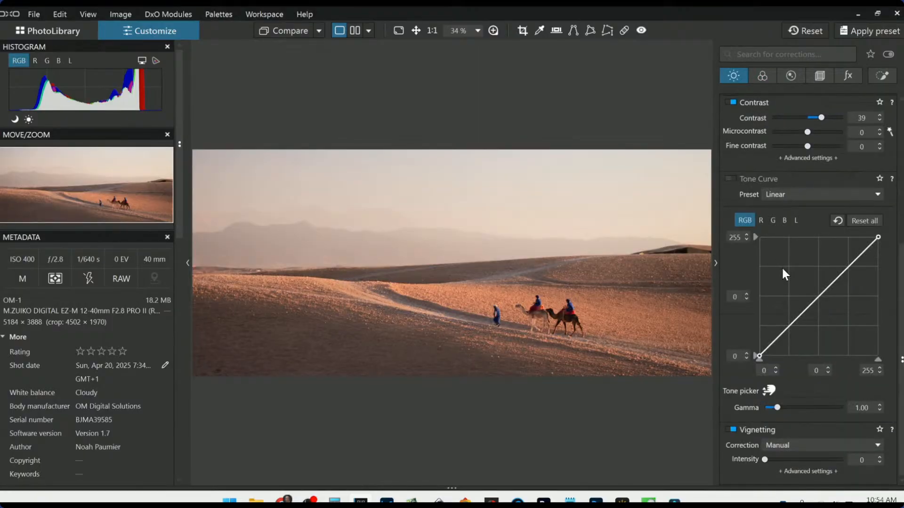
scroll(784, 250, up, 5)
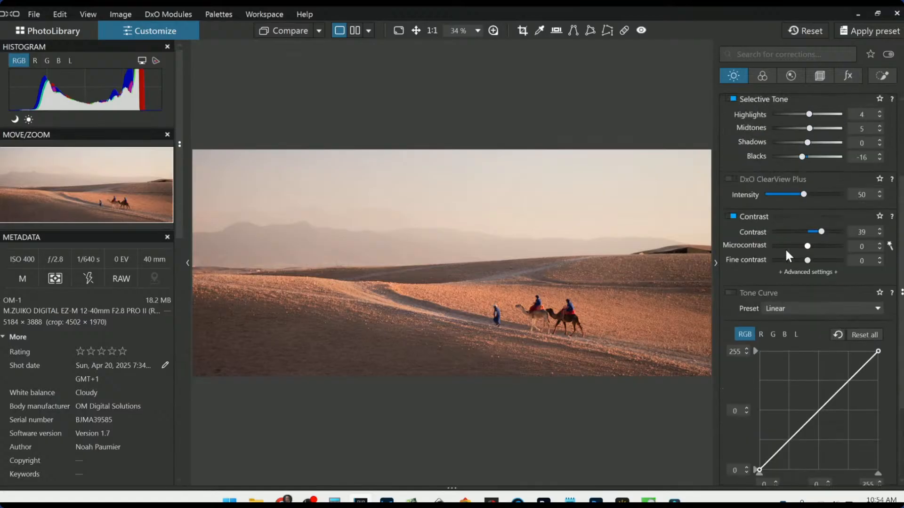
scroll(851, 235, up, 1)
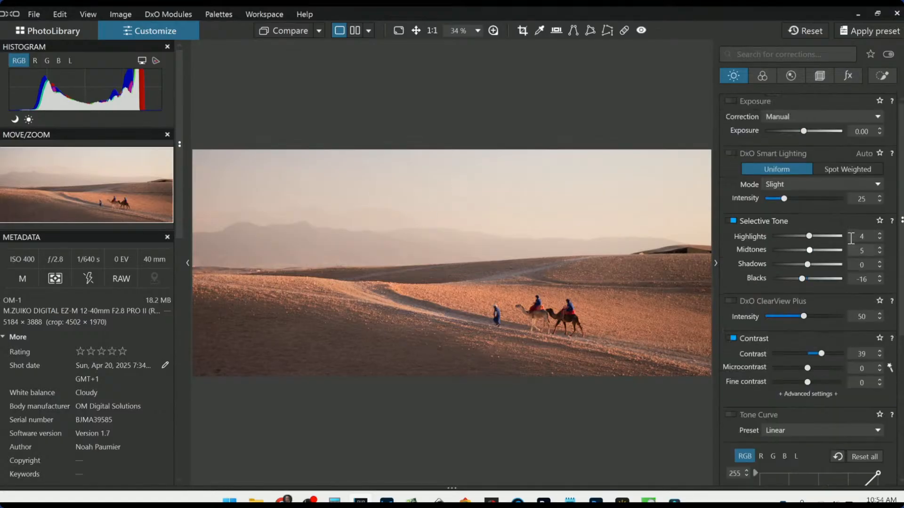
Add a Control Line local adjustment over the sky, fading out down to the horizon, and set its Luma selectivity to 55
click(881, 77)
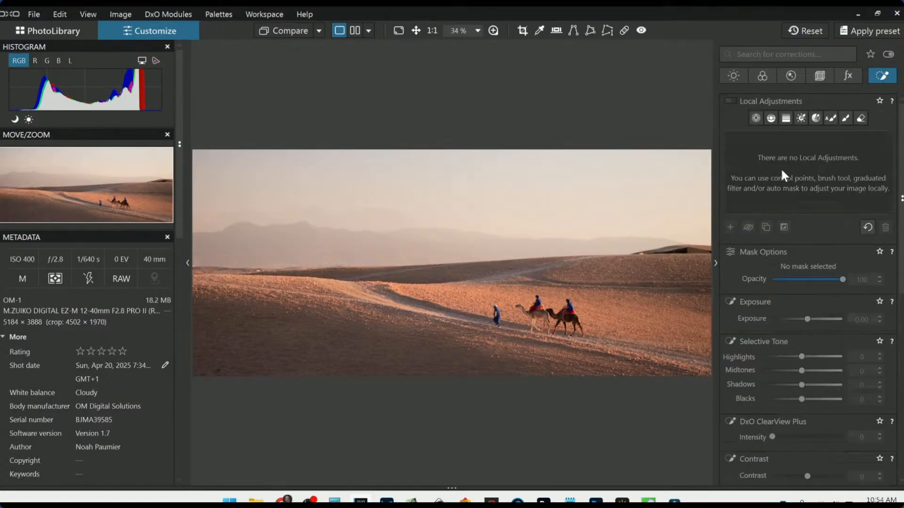
click(771, 119)
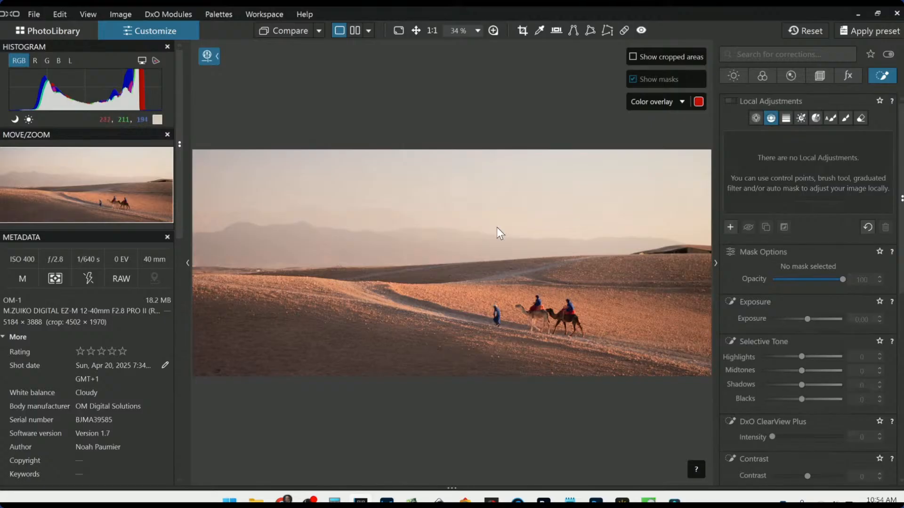
drag(498, 251, 498, 268)
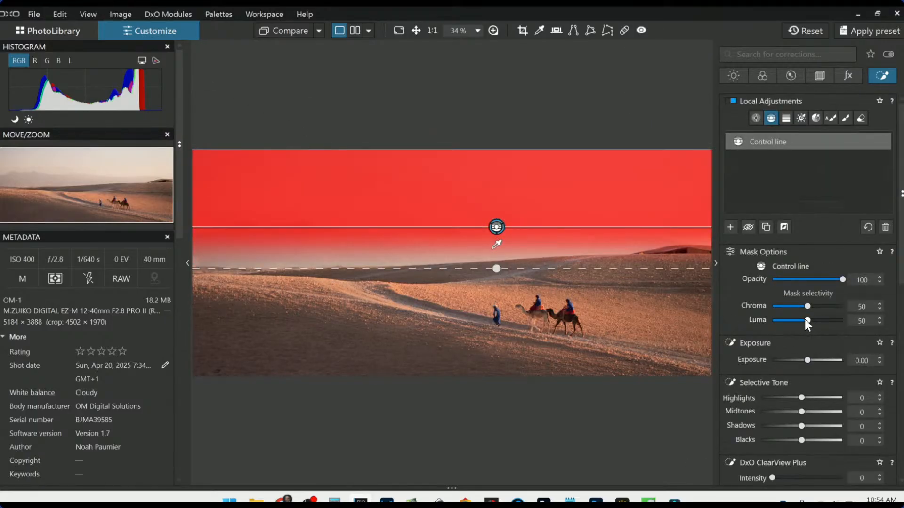
click(810, 321)
scroll(812, 369, down, 5)
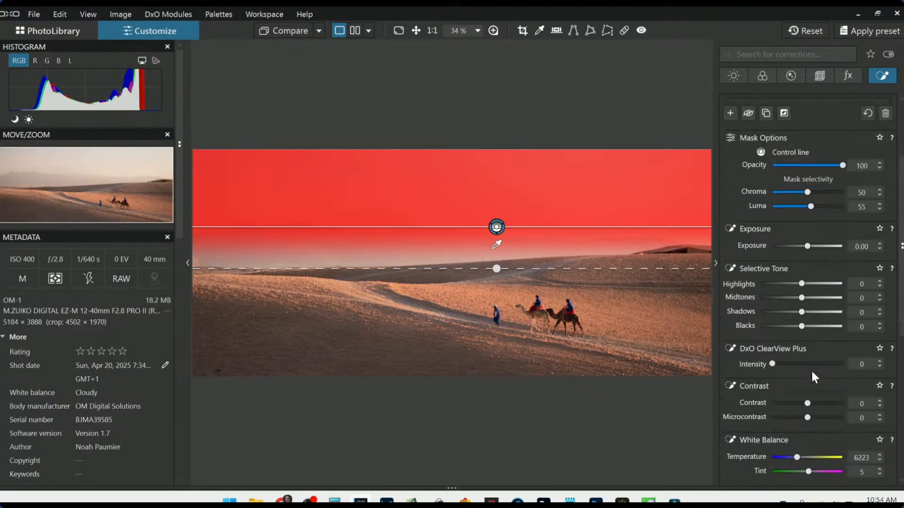
scroll(811, 369, down, 1)
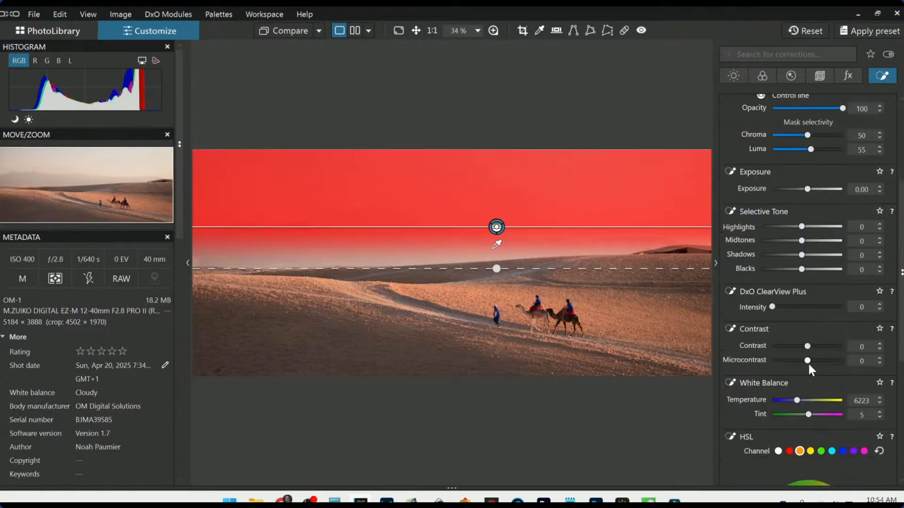
Set DxO ClearView Plus Intensity to 35 and Blacks to -31 for the sky's Control Line, leaving Microcontrast at 0
drag(807, 361, 817, 362)
double_click(818, 363)
click(797, 307)
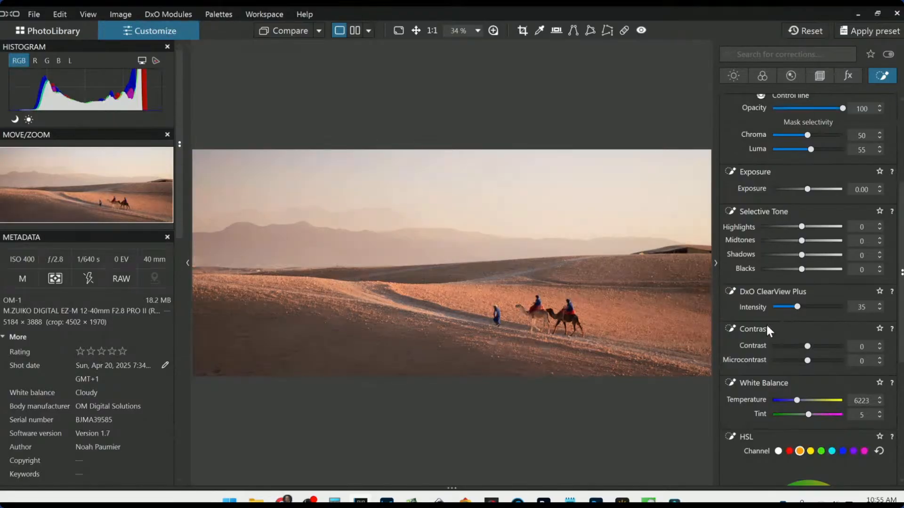
click(801, 270)
drag(799, 271, 790, 270)
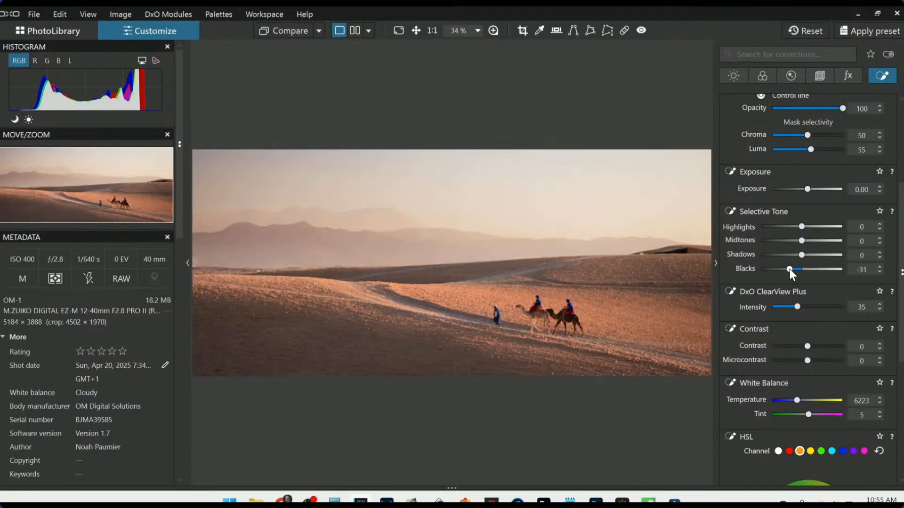
mouse_move(800, 227)
mouse_down()
mouse_move(816, 227)
mouse_move(809, 240)
mouse_up()
double_click(811, 227)
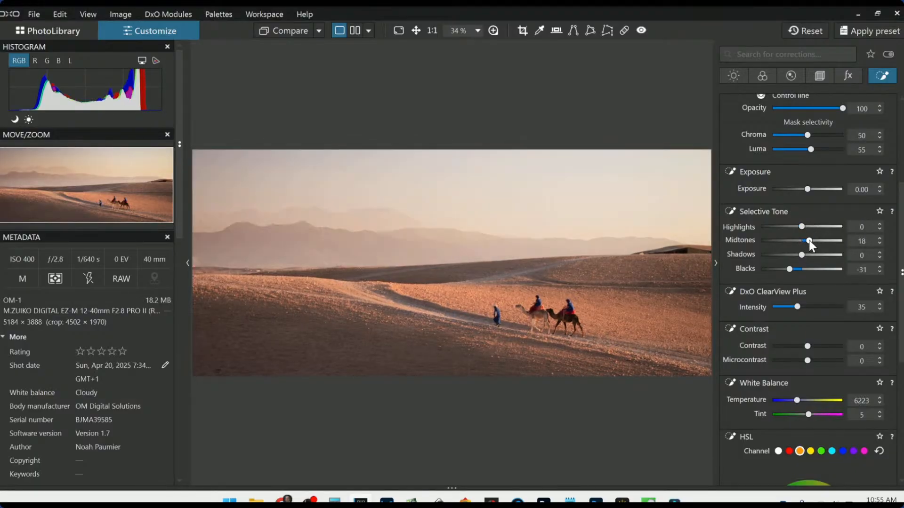
double_click(809, 240)
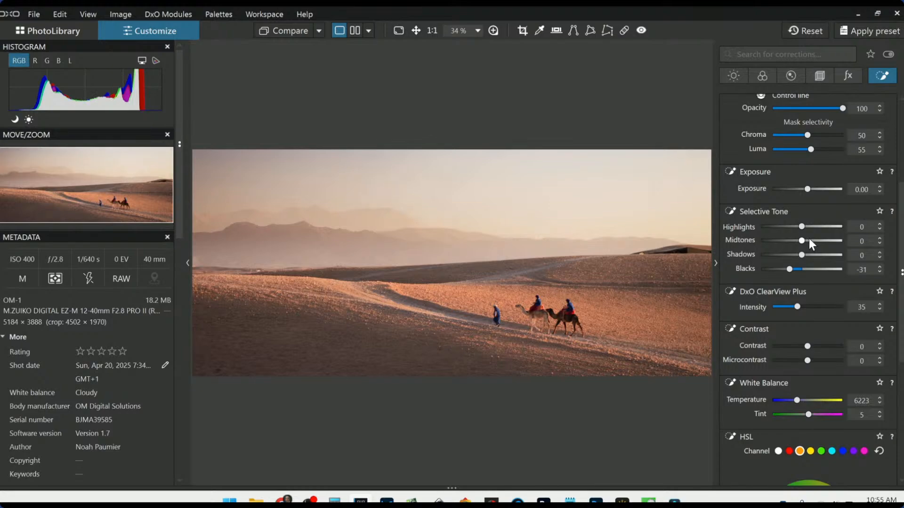
Widen the Control Line's transition by moving its solid line higher in the sky and its dashed line down across the camels
drag(496, 264, 498, 303)
drag(497, 228, 500, 188)
drag(501, 261, 501, 304)
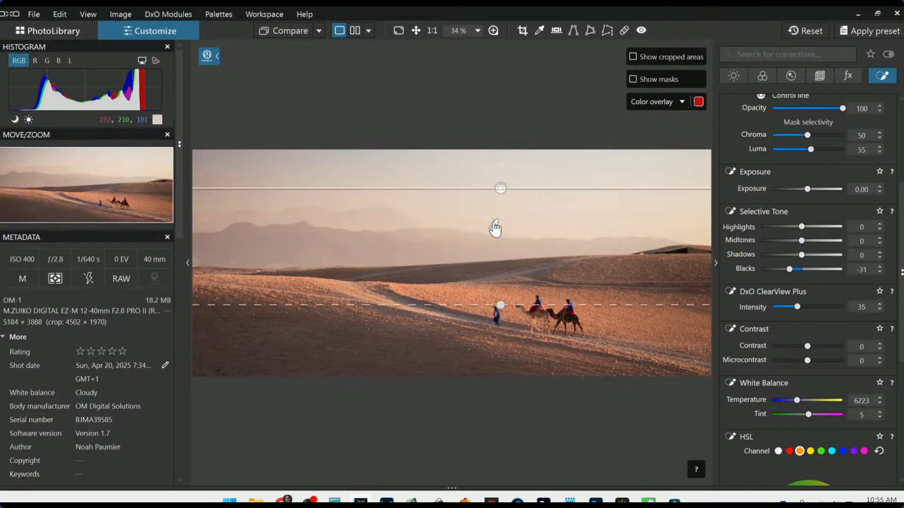
click(474, 248)
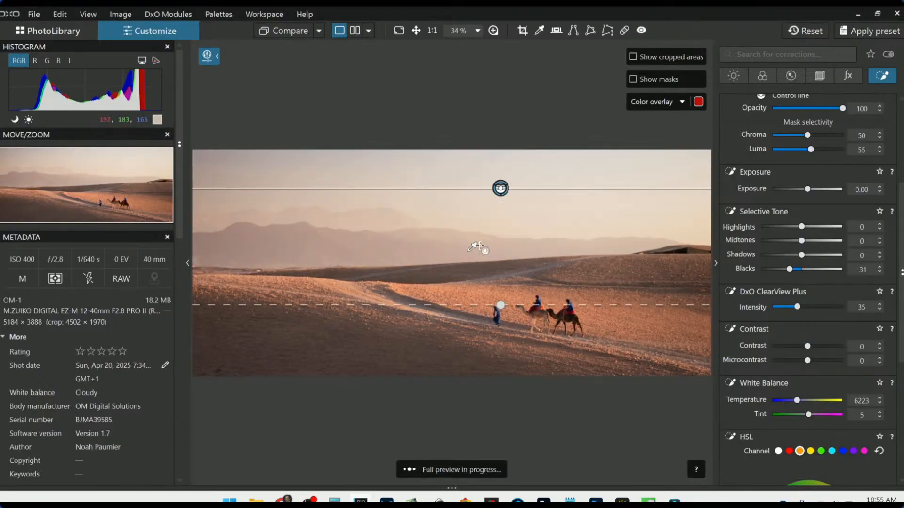
Compare the edited camel photo with its uncorrected version, then deselect the sky mask
click(284, 31)
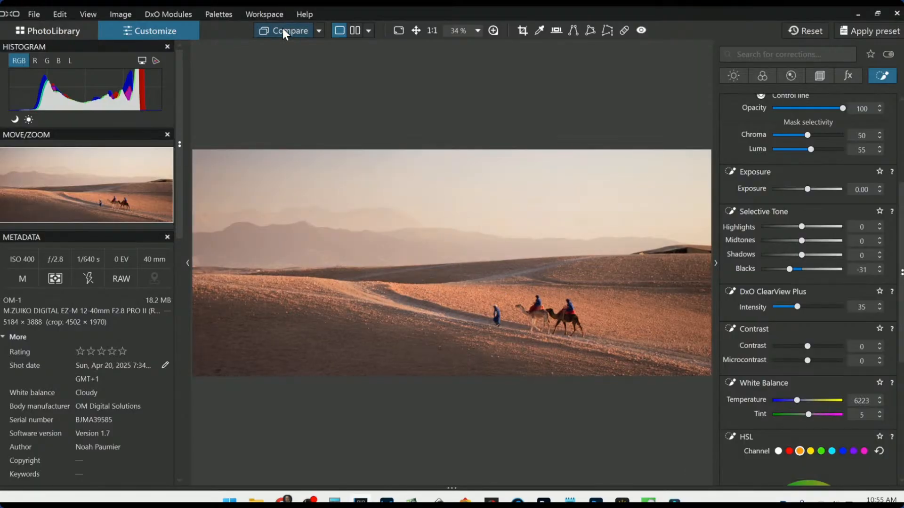
click(283, 30)
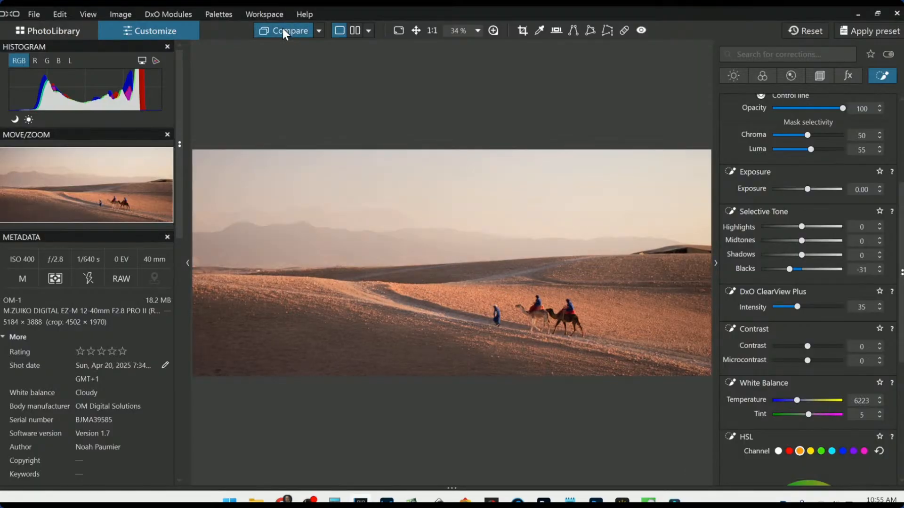
click(587, 194)
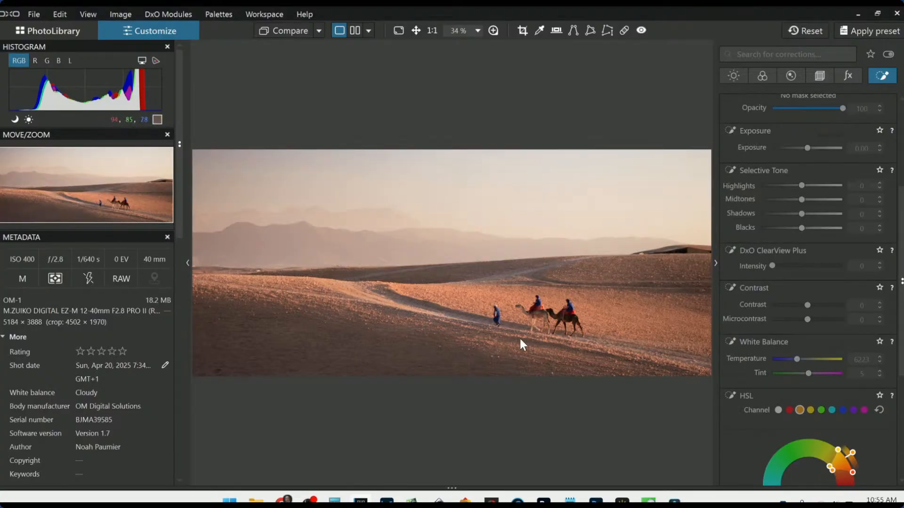
Create a Control Point mask with points on both camels' red saddle cloths and shrink each circle to about the cloth
scroll(836, 179, up, 3)
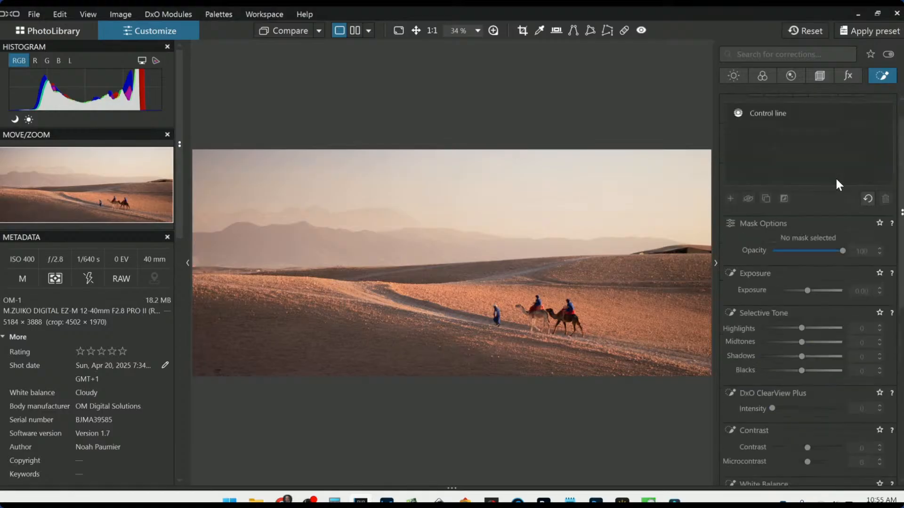
scroll(812, 281, up, 1)
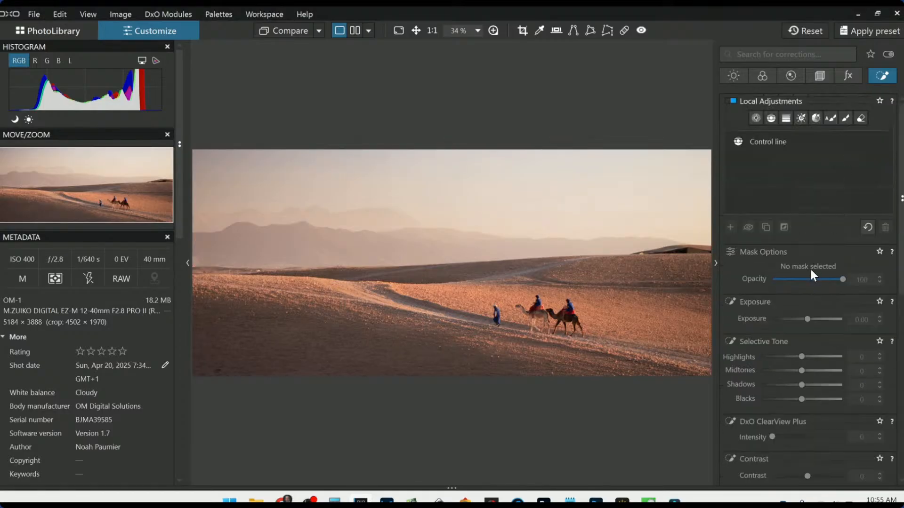
click(753, 116)
scroll(495, 181, up, 3)
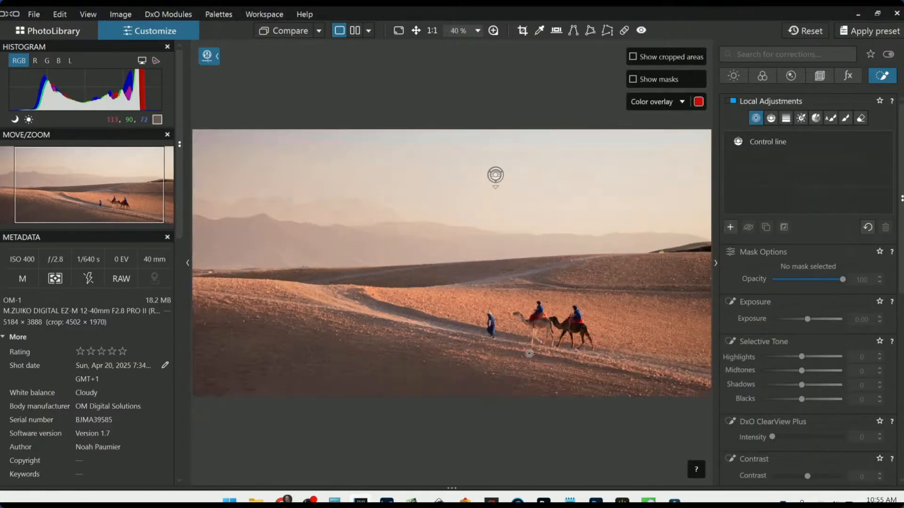
scroll(635, 378, up, 1)
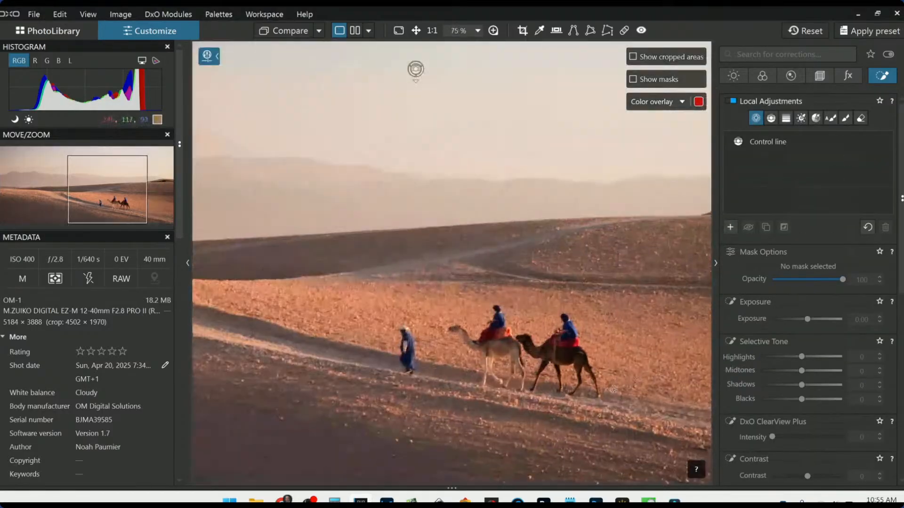
click(498, 336)
click(567, 344)
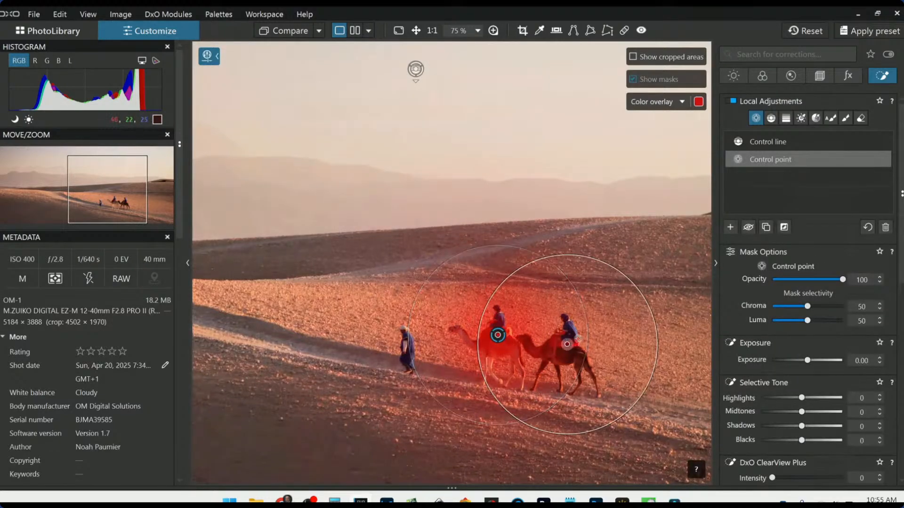
drag(515, 248, 499, 314)
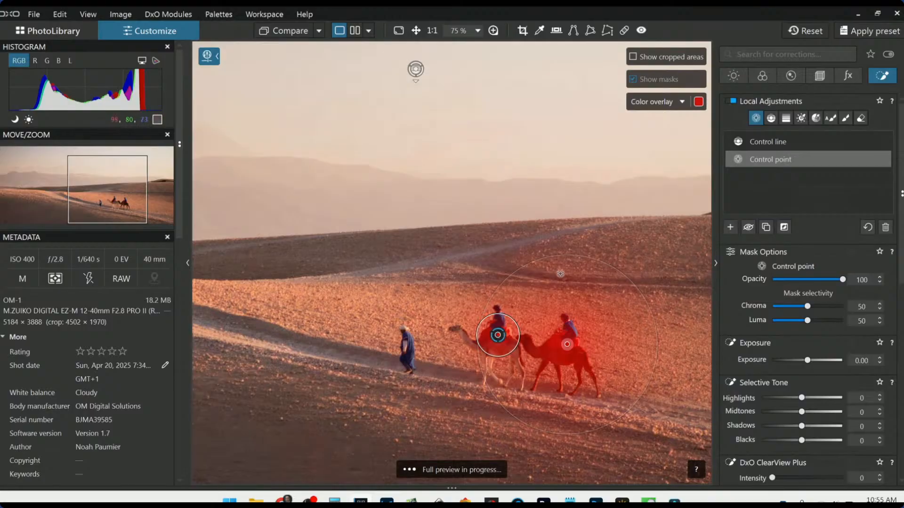
drag(563, 258, 566, 331)
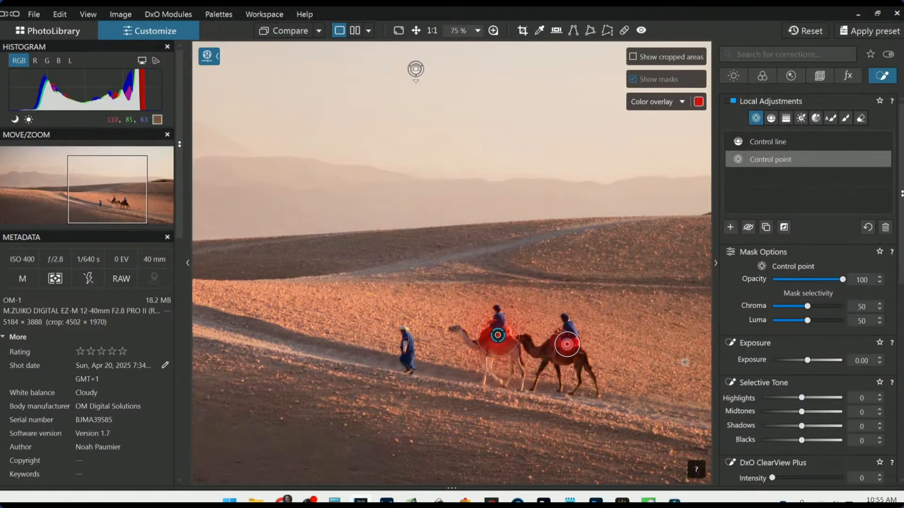
Add a small Control Point on the rear rider's red cloth near the leg and set the mask's Chroma selectivity to 55
scroll(546, 345, up, 3)
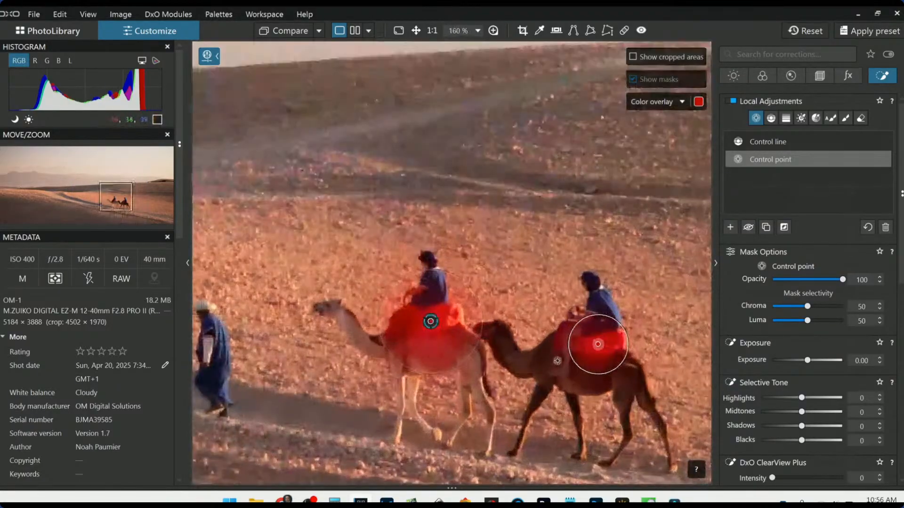
click(562, 330)
drag(554, 300, 555, 302)
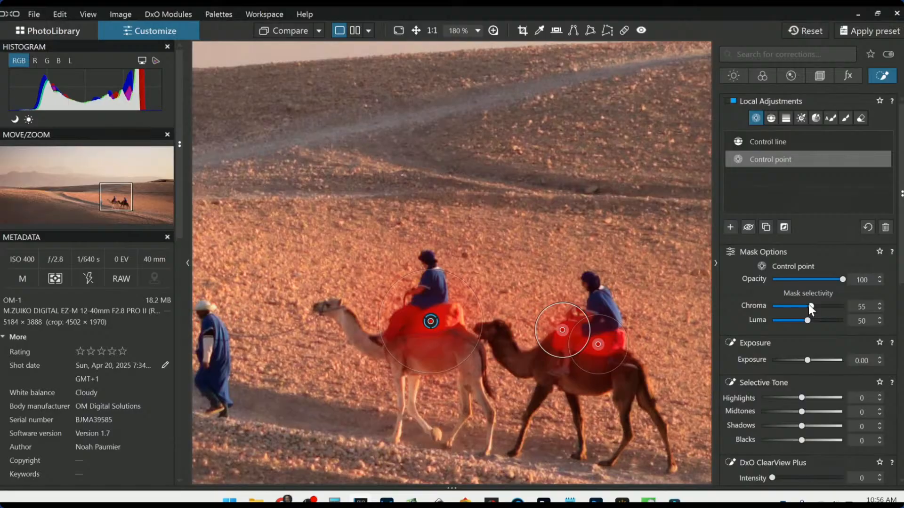
Raise the Control Point mask's Shadows to 50 and extend it with a point on the rear rider's blue robe
scroll(836, 368, down, 1)
drag(801, 368, 814, 368)
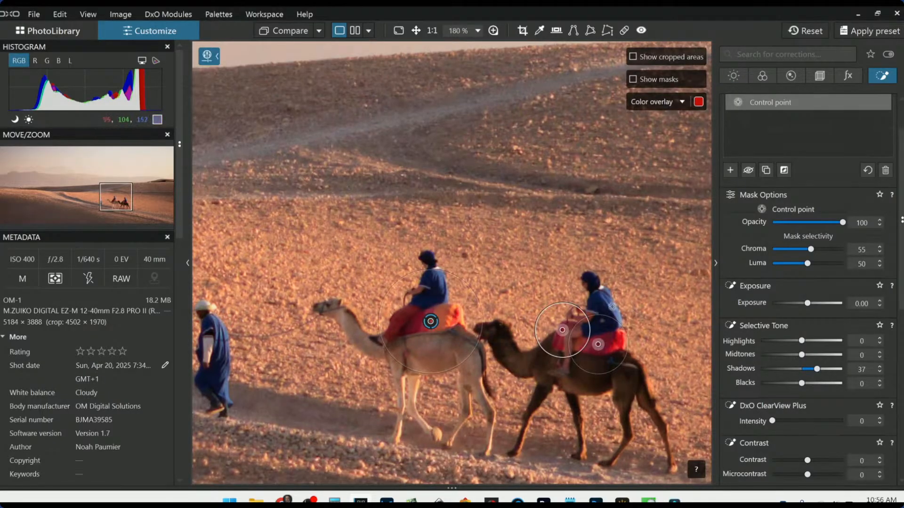
click(597, 300)
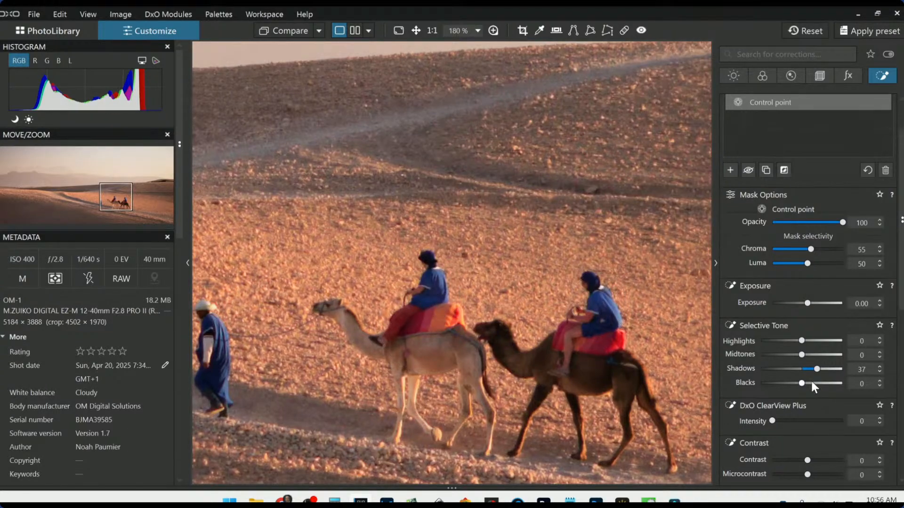
drag(818, 370, 823, 370)
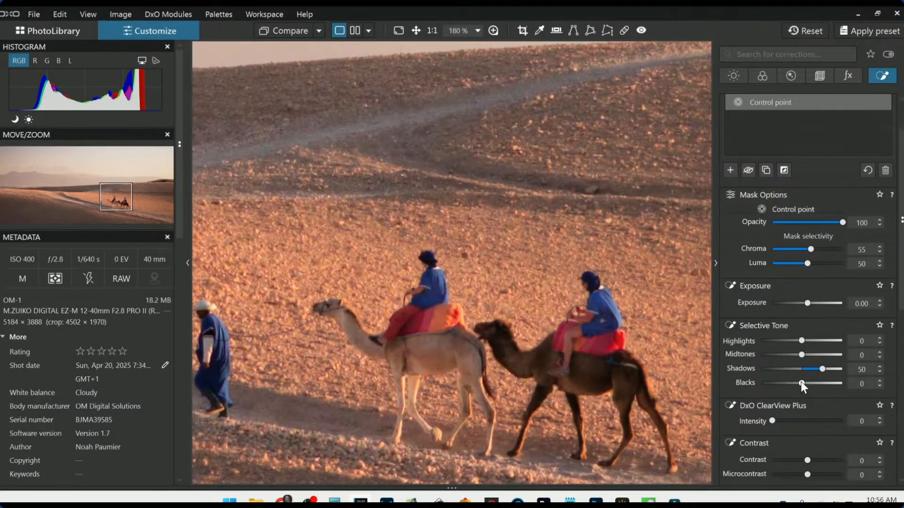
Add Control Points on the walking man's robe and head and on the heads of both camel riders
click(208, 378)
click(204, 312)
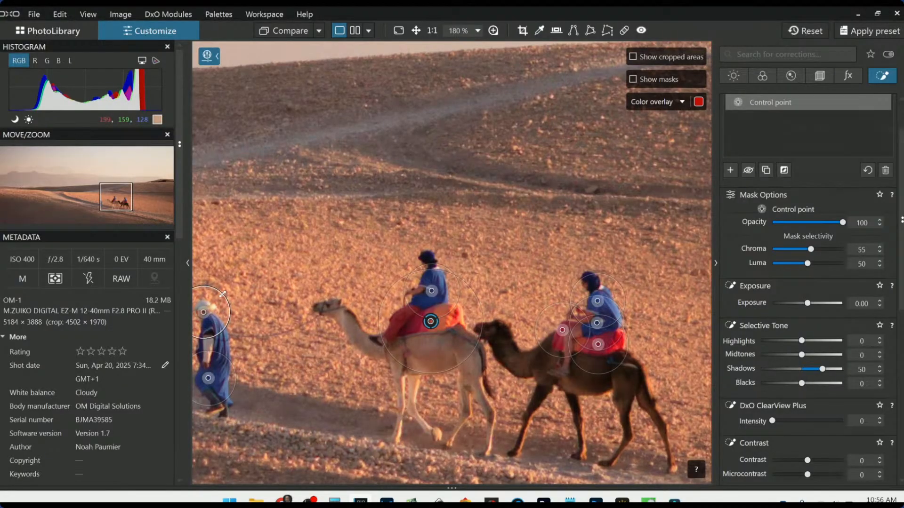
scroll(490, 217, up, 3)
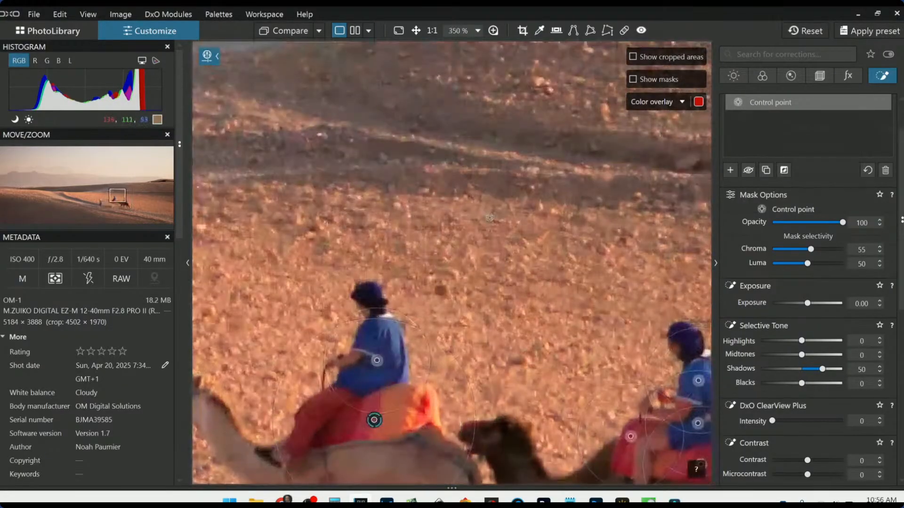
click(369, 314)
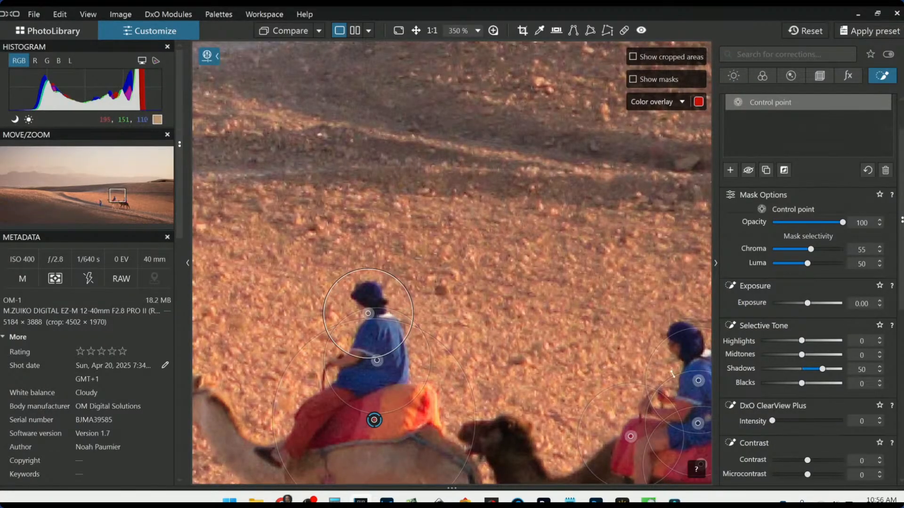
click(678, 349)
Add Control Points on the dark rear camel's hindquarters, belly, shoulder and head, using larger circles for the belly, shoulder and head
scroll(697, 406, down, 5)
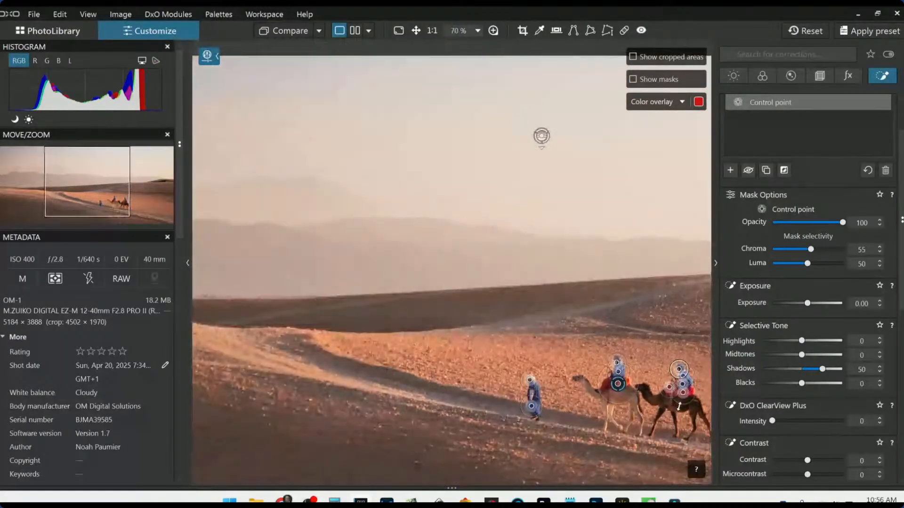
scroll(697, 405, down, 2)
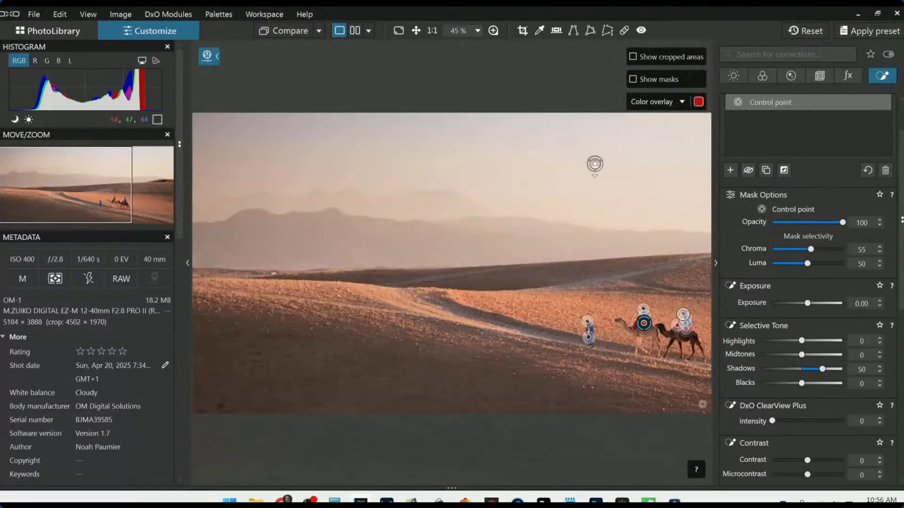
drag(69, 168, 123, 186)
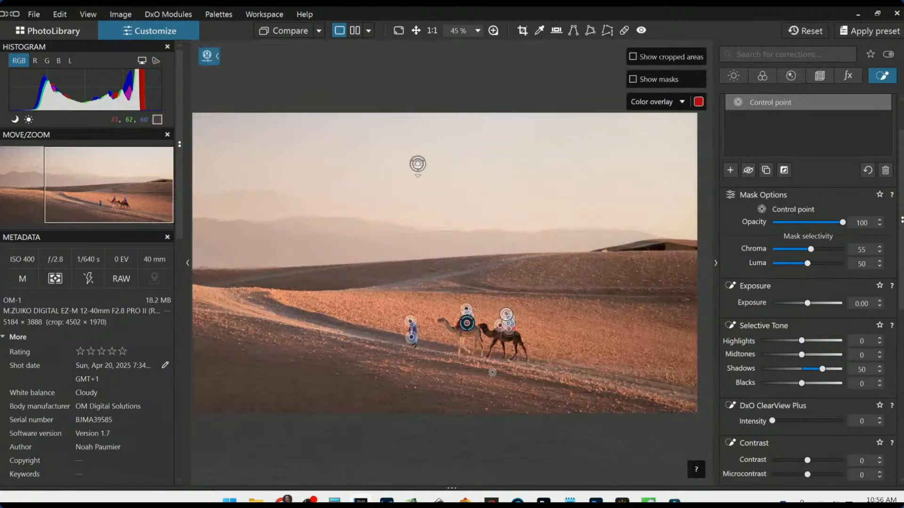
scroll(492, 372, up, 7)
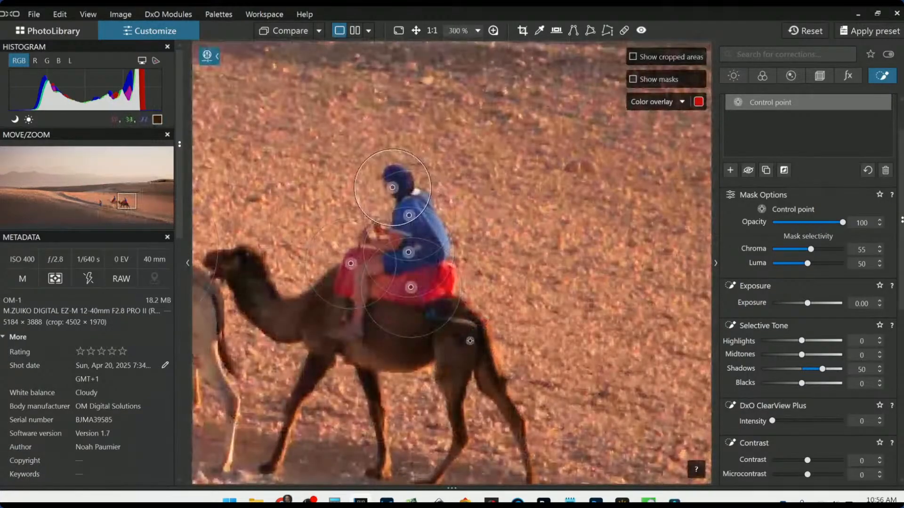
click(472, 335)
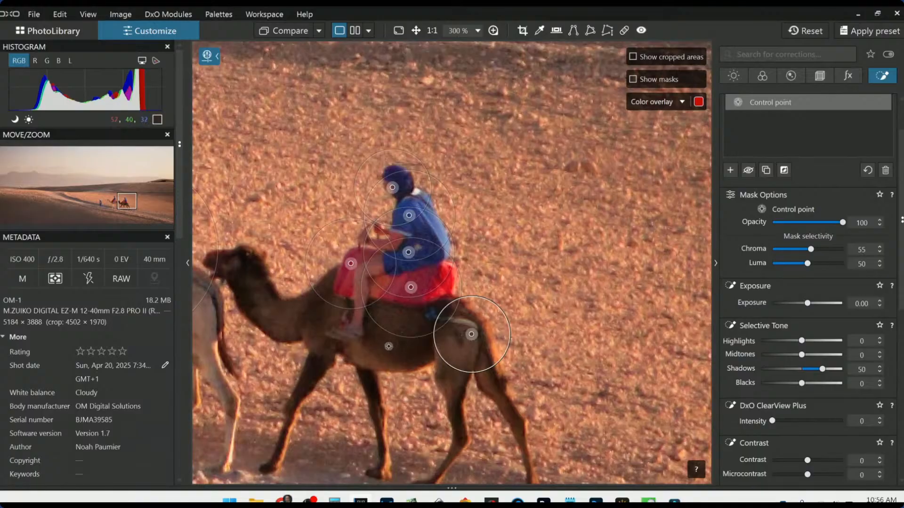
click(360, 359)
drag(366, 360, 408, 350)
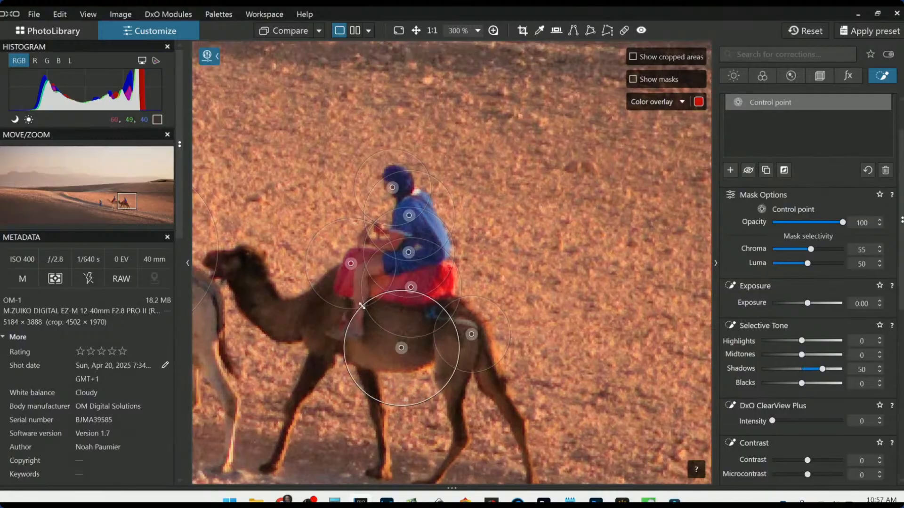
click(290, 321)
drag(328, 320, 311, 314)
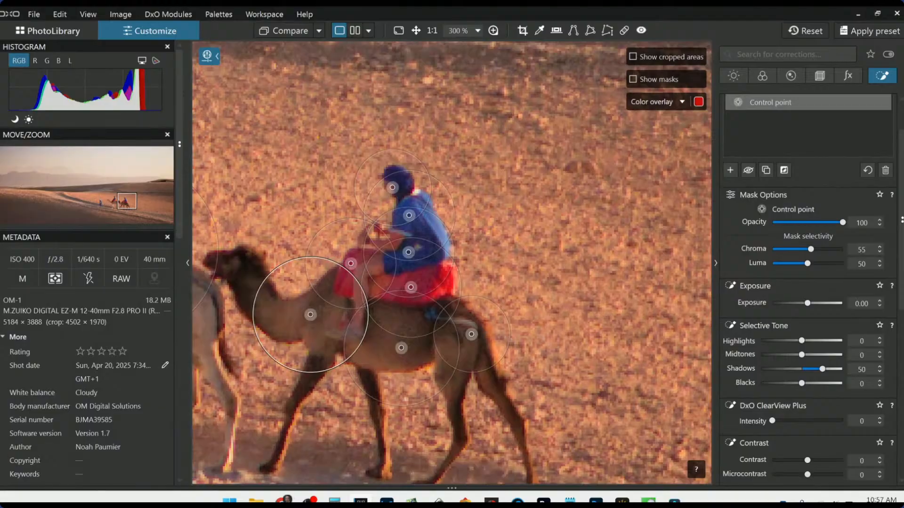
click(231, 265)
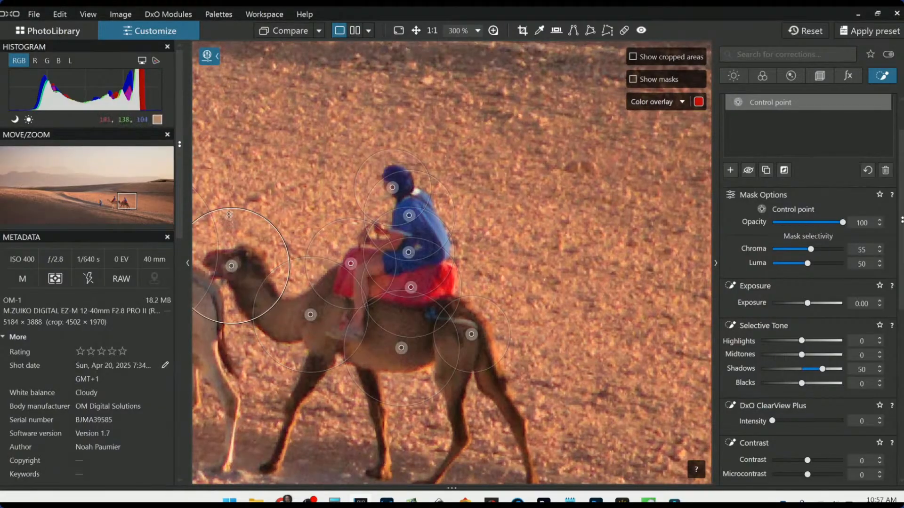
Add a Control Point on the light lead camel's belly, just below its red saddle cloth
scroll(252, 330, down, 3)
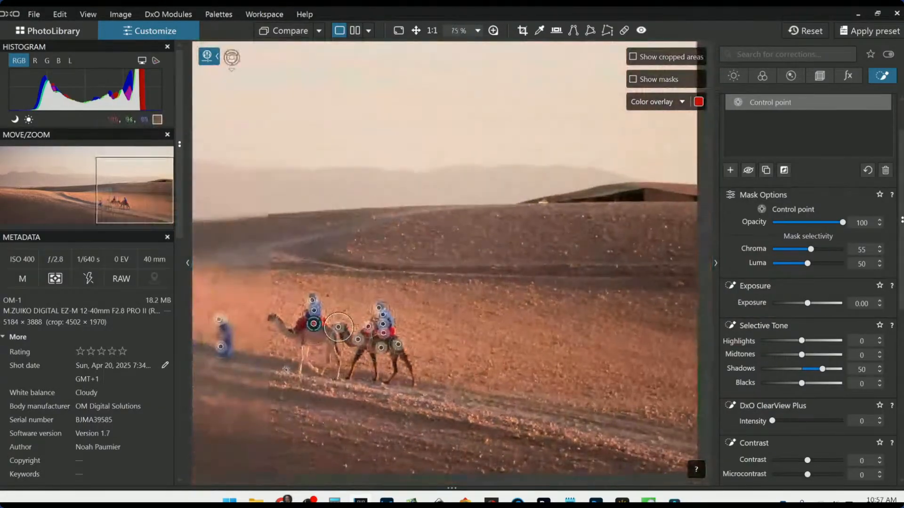
scroll(375, 361, up, 3)
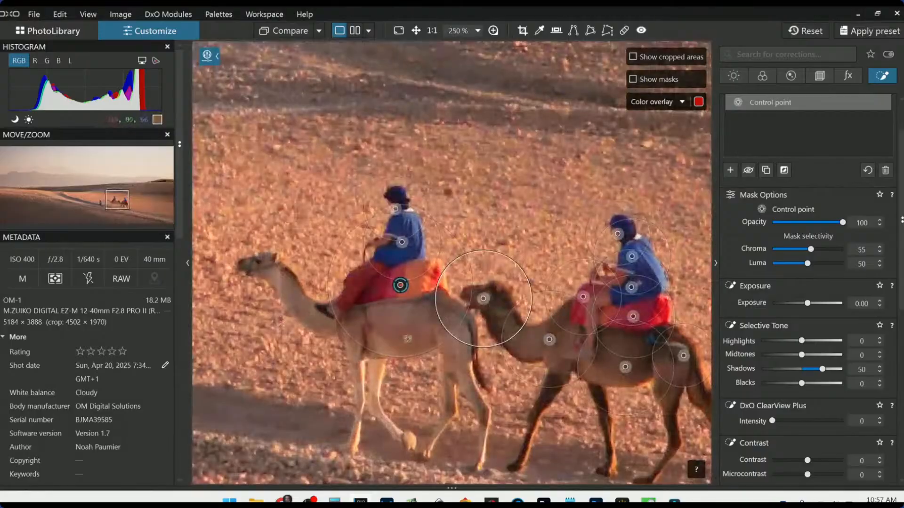
click(390, 323)
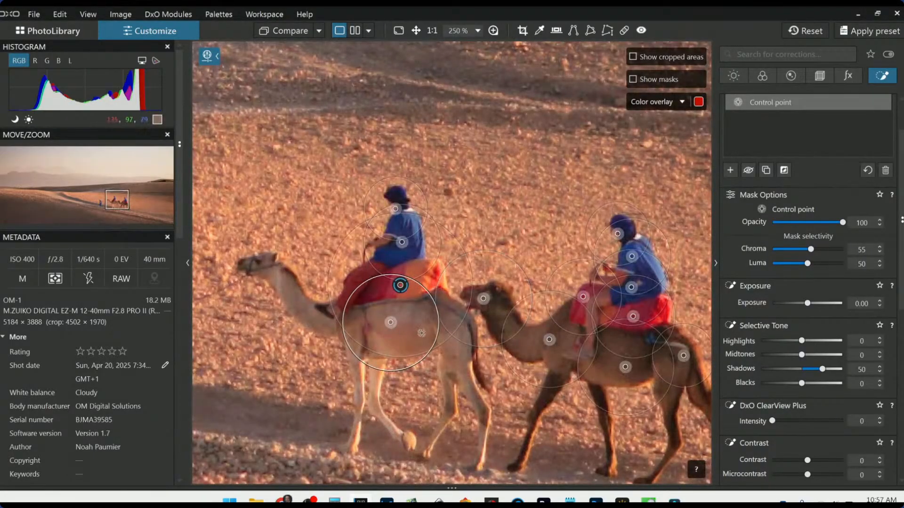
Add Control Points on the light lead camel's hindquarters, the base of its neck and its head
click(451, 343)
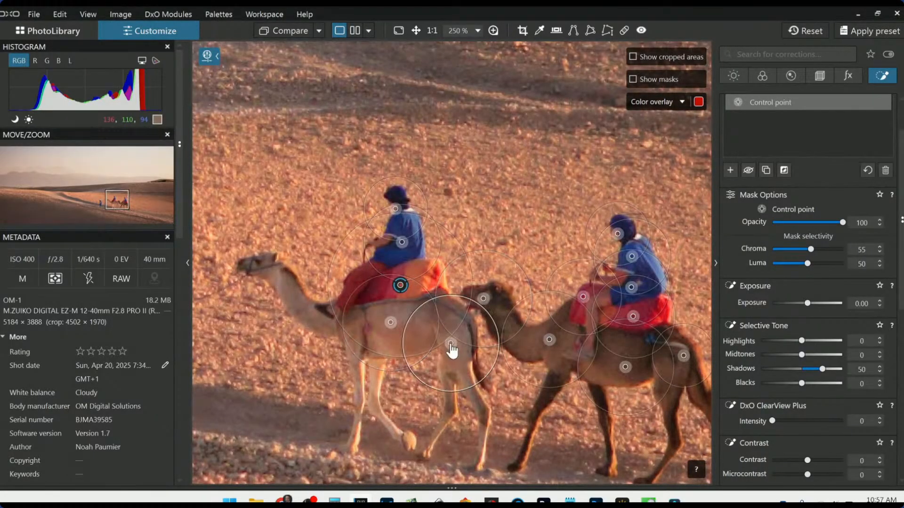
click(317, 316)
click(256, 266)
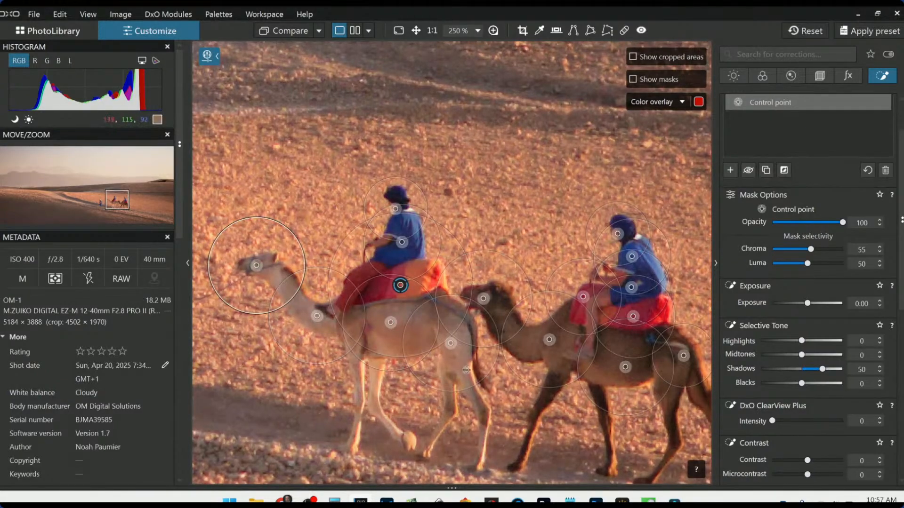
Set the Control Point mask's Contrast to 39, Microcontrast to 28, ClearView Plus Intensity to 8 and Exposure to 0.20, and finish the mask
scroll(464, 359, down, 3)
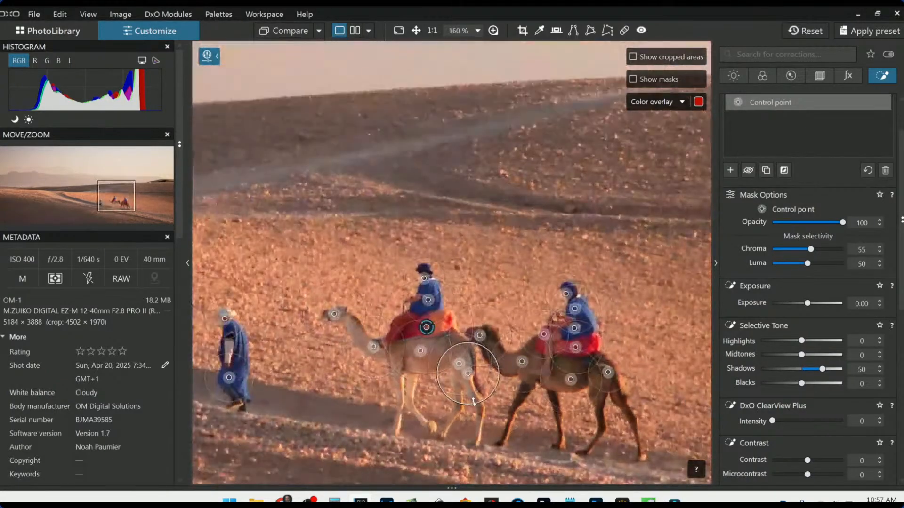
scroll(474, 401, down, 4)
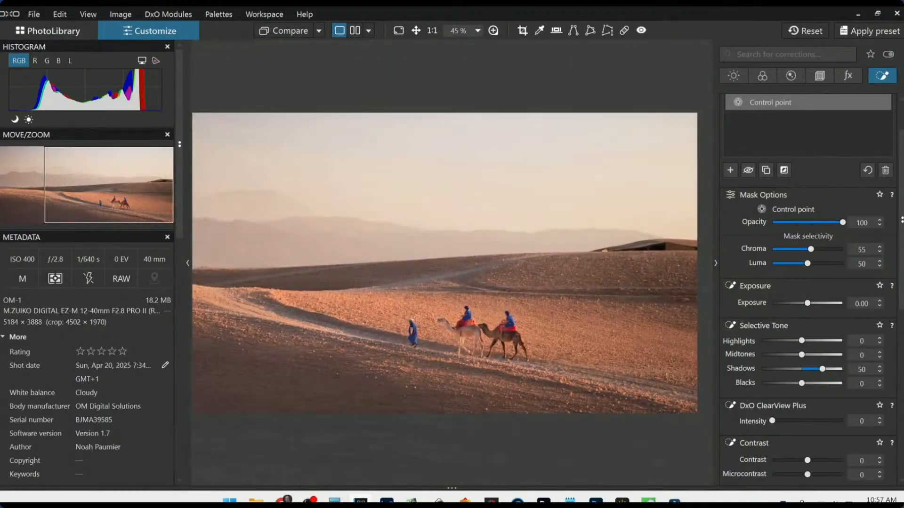
scroll(869, 376, down, 2)
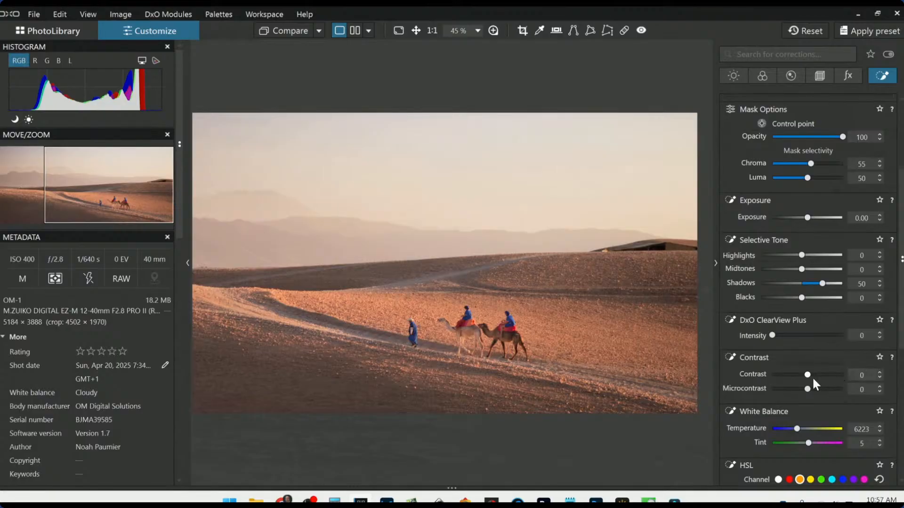
drag(807, 390, 821, 376)
drag(774, 335, 778, 337)
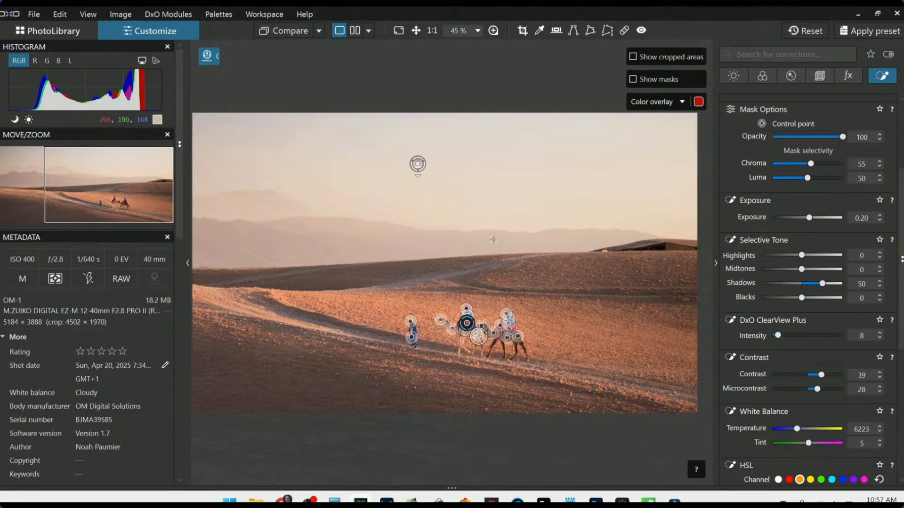
key(Escape)
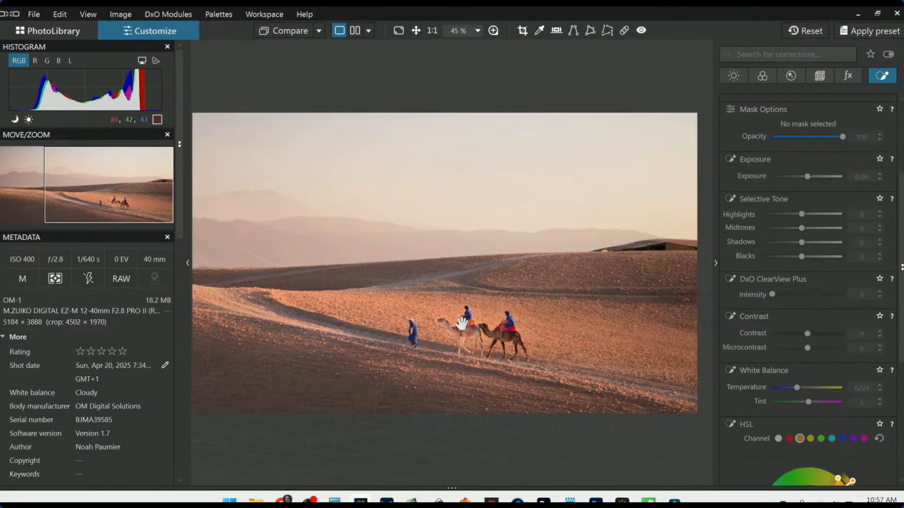
Export the edited camel photo to disk as a quality 98 JPEG in the original image folder using the Standard output option
scroll(481, 333, down, 5)
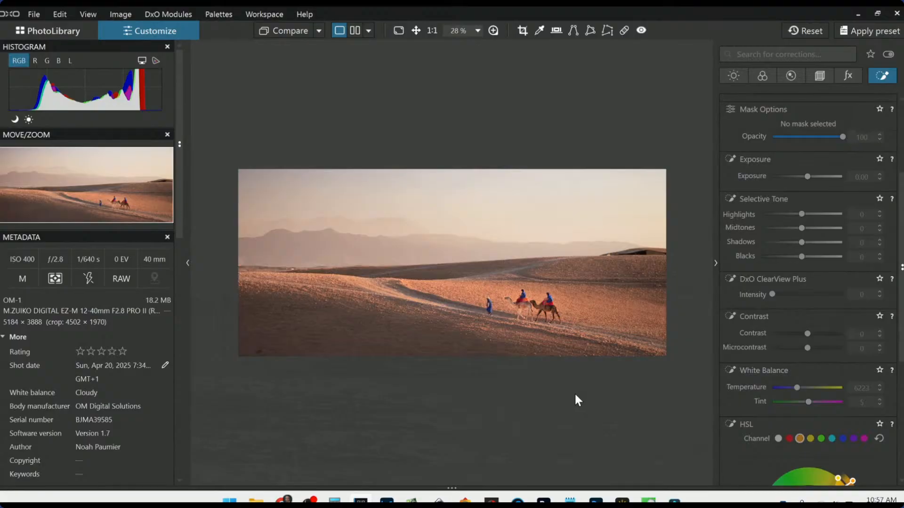
scroll(575, 393, up, 1)
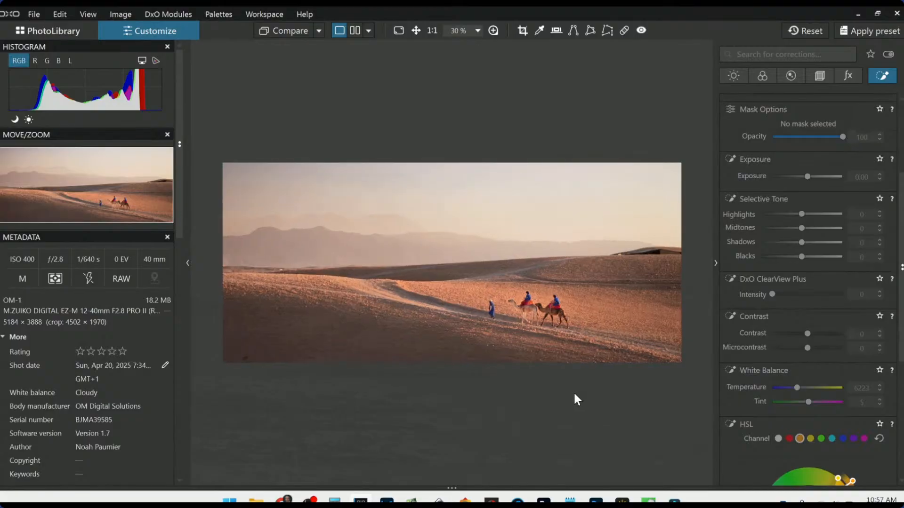
right_click(441, 269)
click(507, 14)
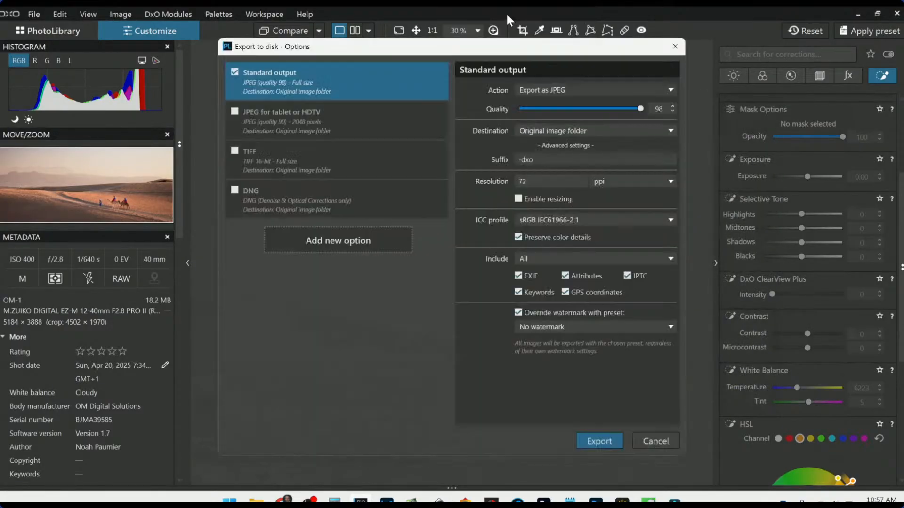
key(Escape)
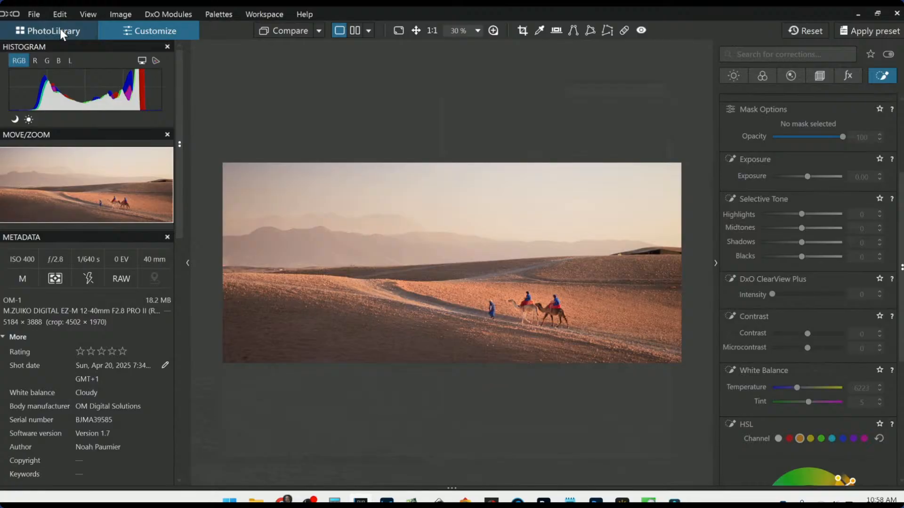
Reset all corrections on the camel photo
click(319, 31)
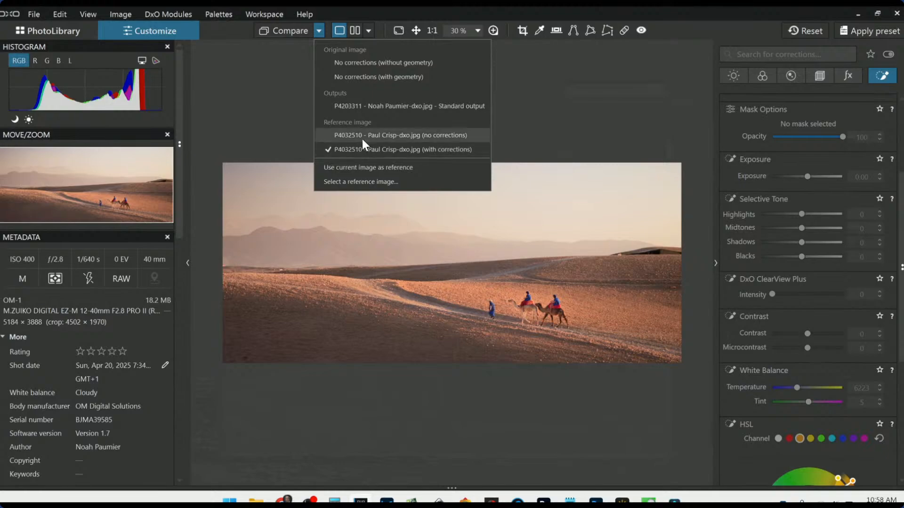
click(821, 33)
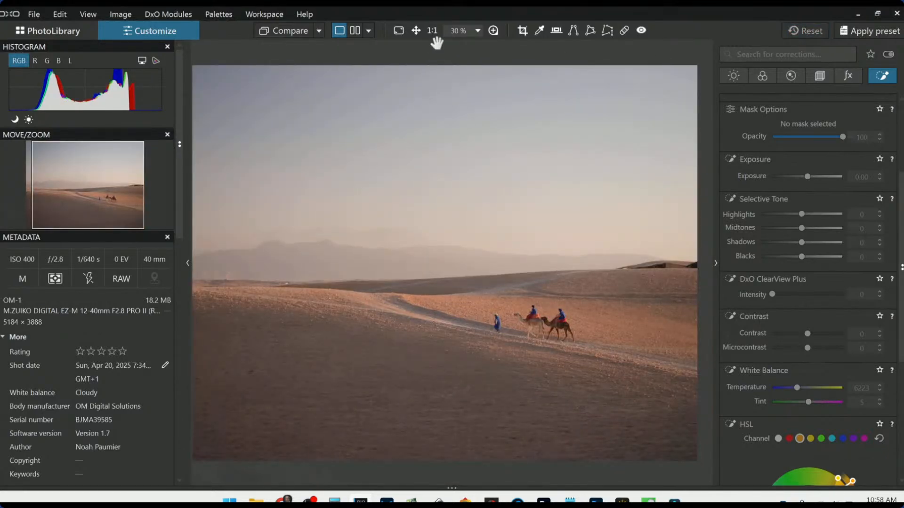
click(355, 30)
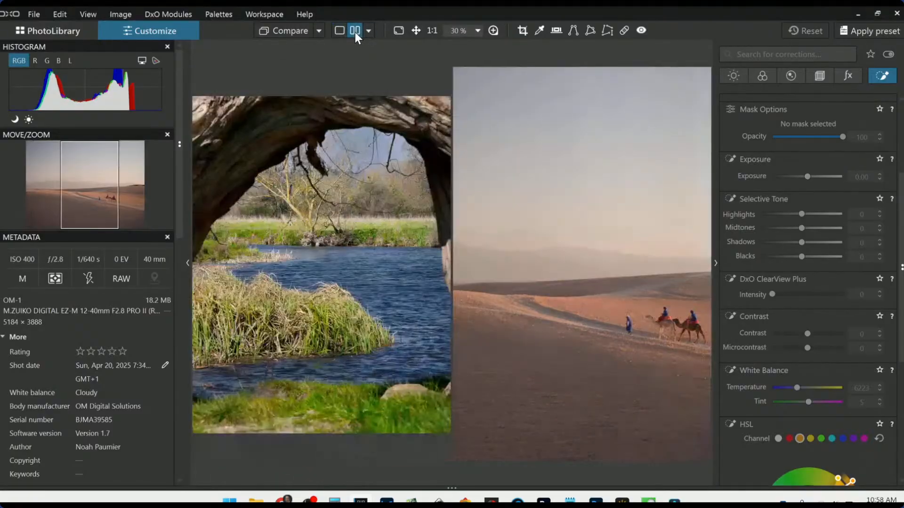
click(319, 31)
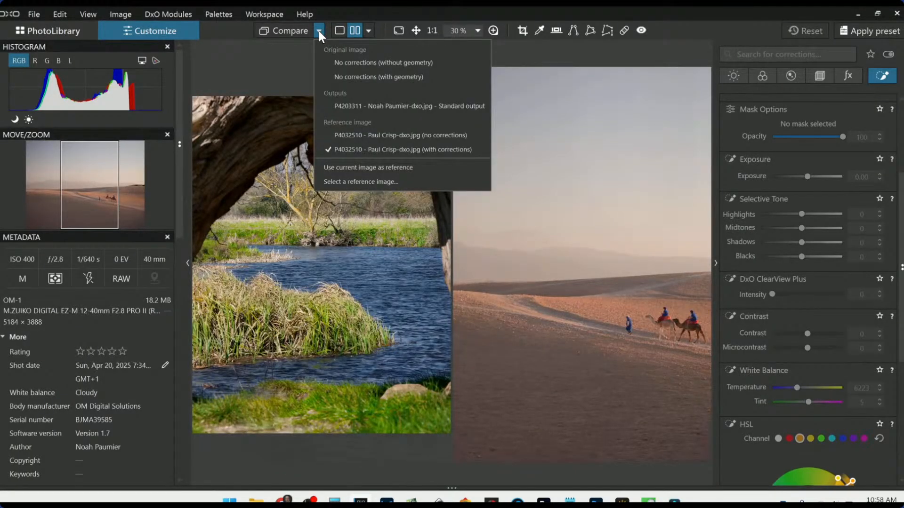
click(319, 31)
click(339, 31)
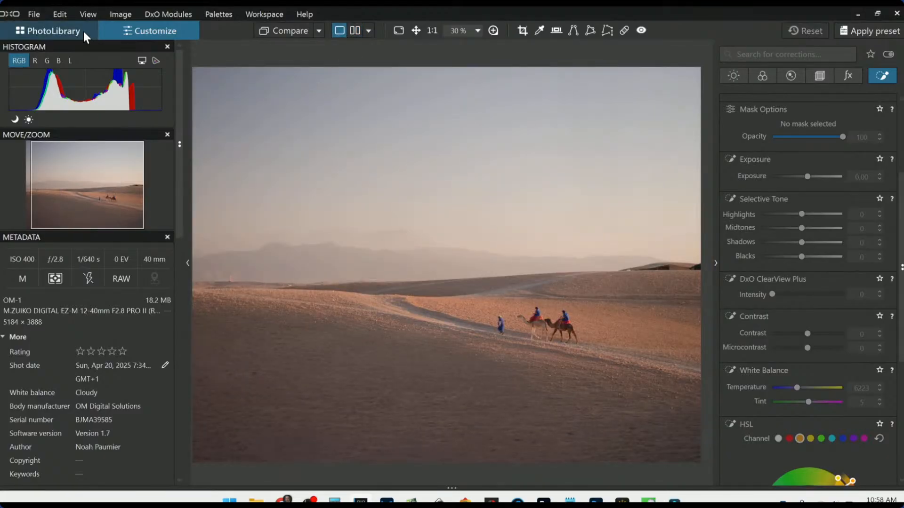
Show the reset photo side by side with its exported Standard output JPEG as the comparison image
click(319, 33)
click(341, 64)
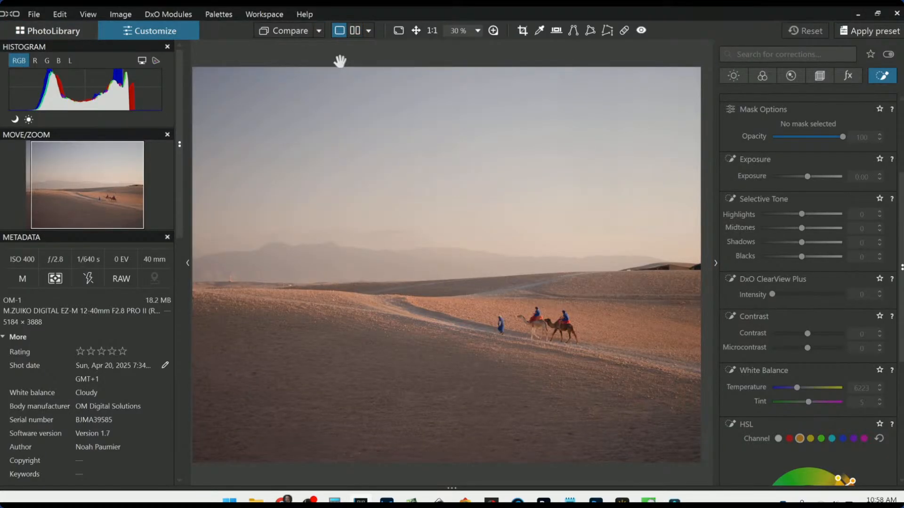
click(354, 34)
click(320, 31)
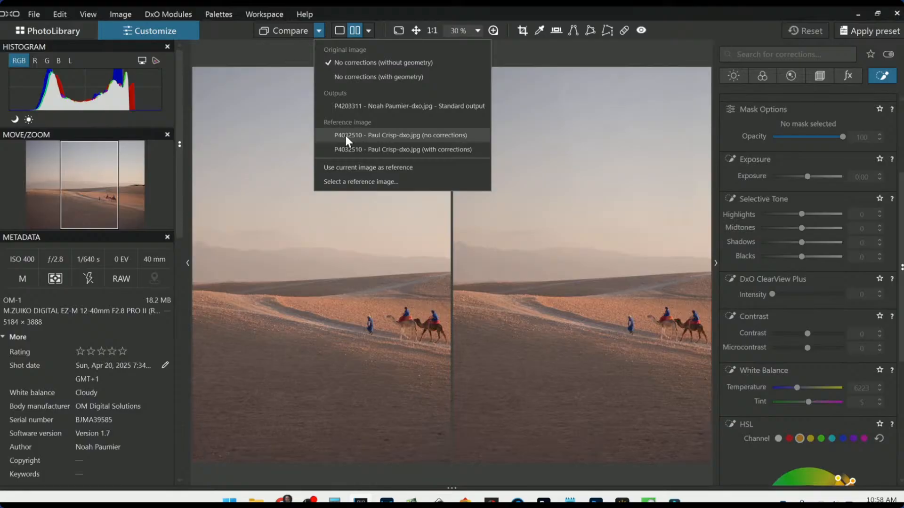
click(348, 102)
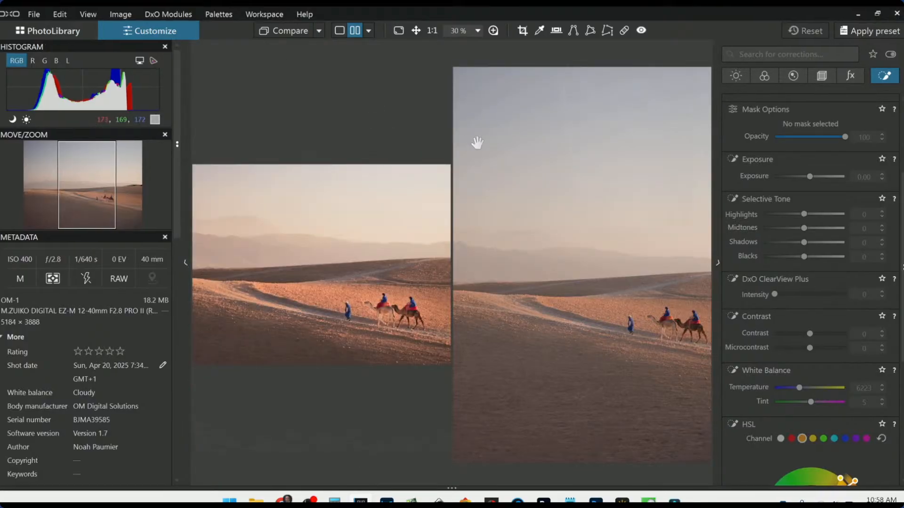
Hide the side palettes and fit both versions of the camel photo fully in view for comparison
key(F9)
scroll(527, 266, down, 2)
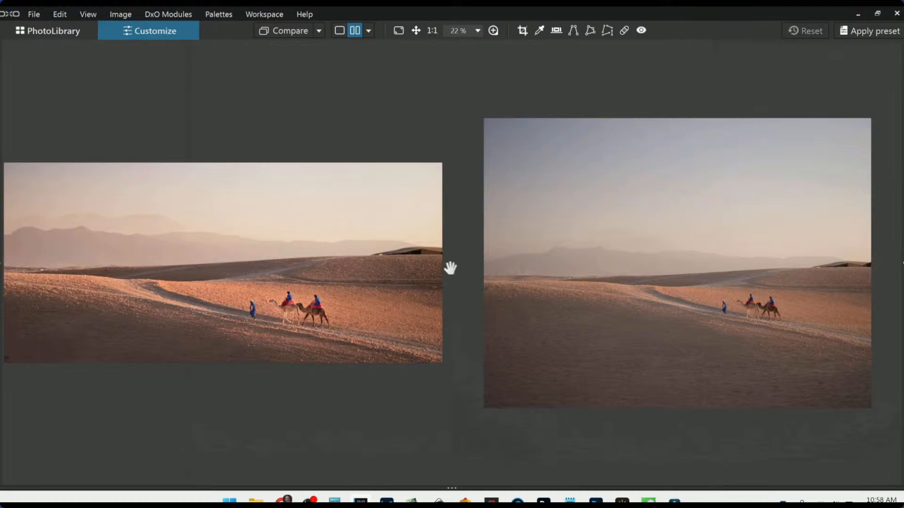
scroll(379, 272, down, 1)
scroll(564, 370, up, 1)
scroll(563, 370, down, 1)
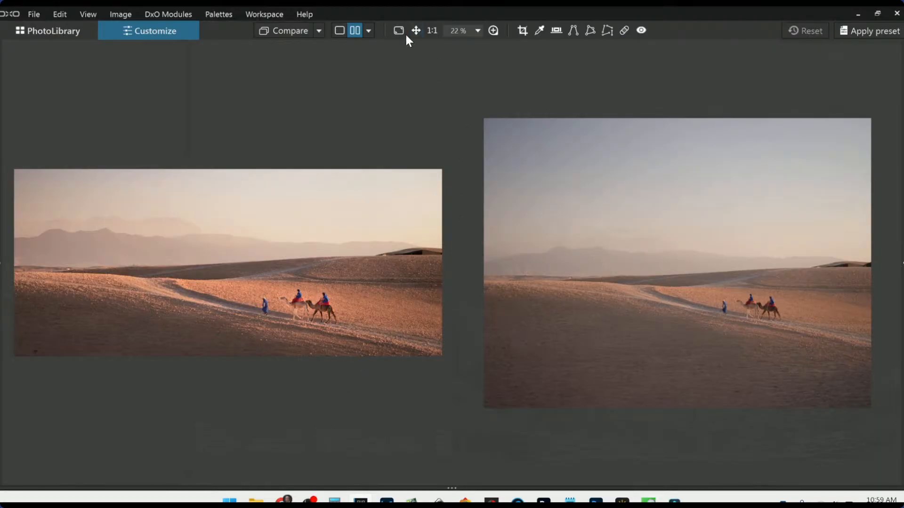
Change the comparison to Split view left / right and enlarge the photo to 50 %
click(367, 31)
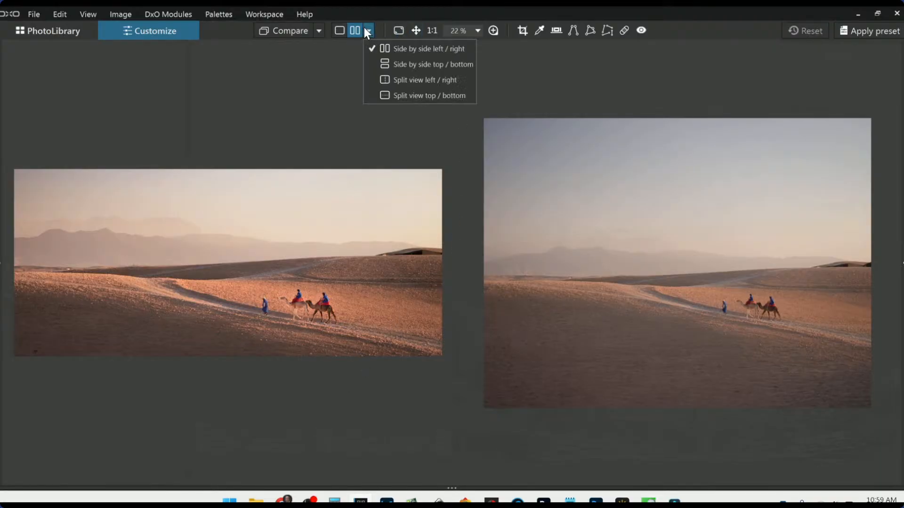
click(381, 78)
scroll(504, 317, up, 2)
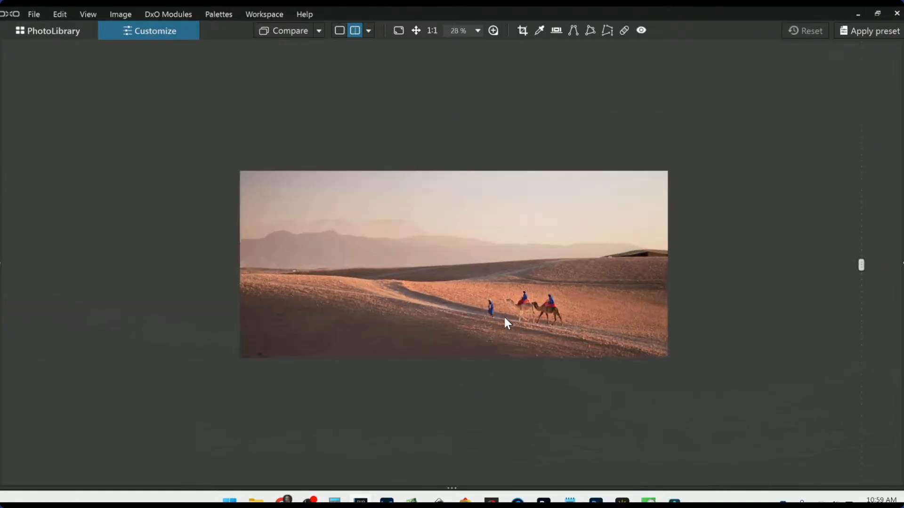
scroll(504, 317, up, 1)
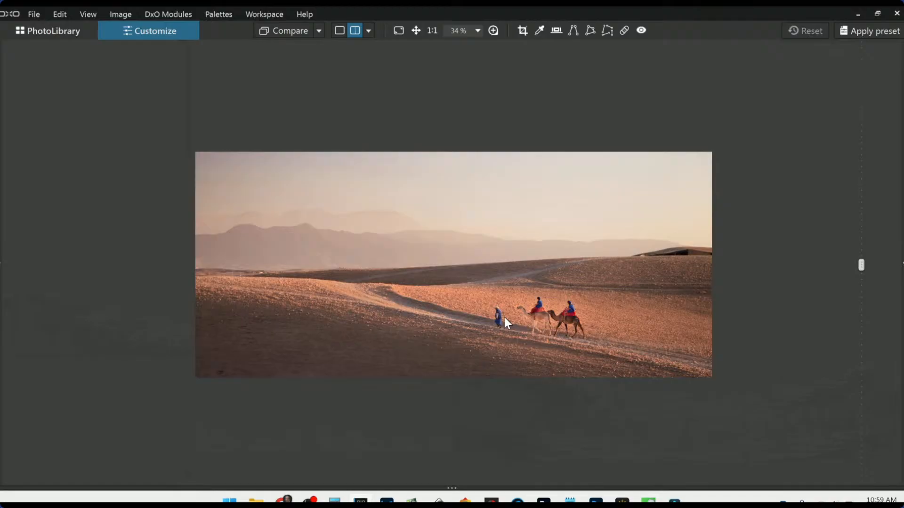
scroll(505, 317, up, 2)
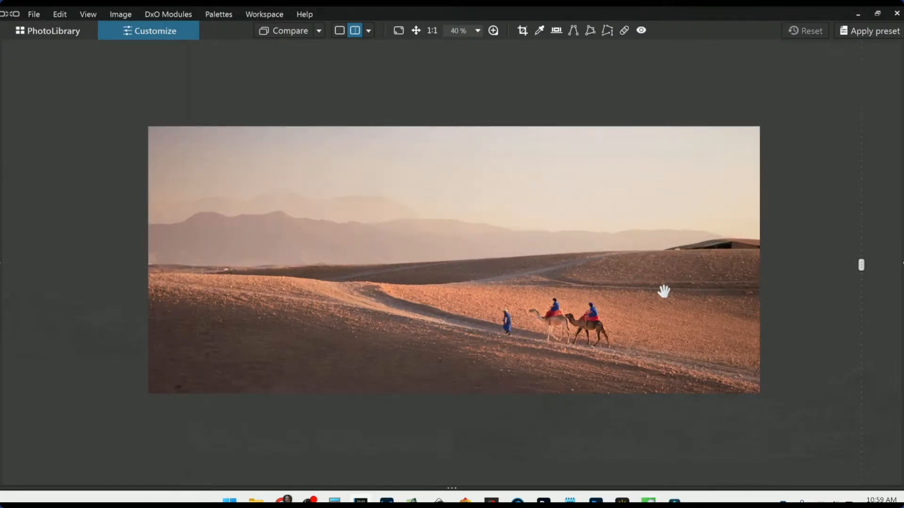
scroll(625, 296, up, 1)
scroll(623, 300, up, 1)
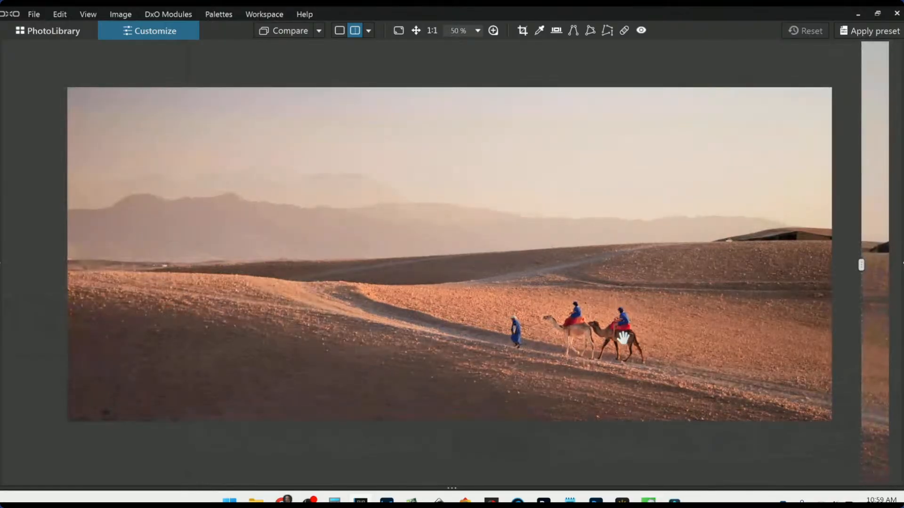
Sweep the split divider across the photo to compare both versions, and inspect the camels and riders up close in the edited one
drag(861, 265, 51, 231)
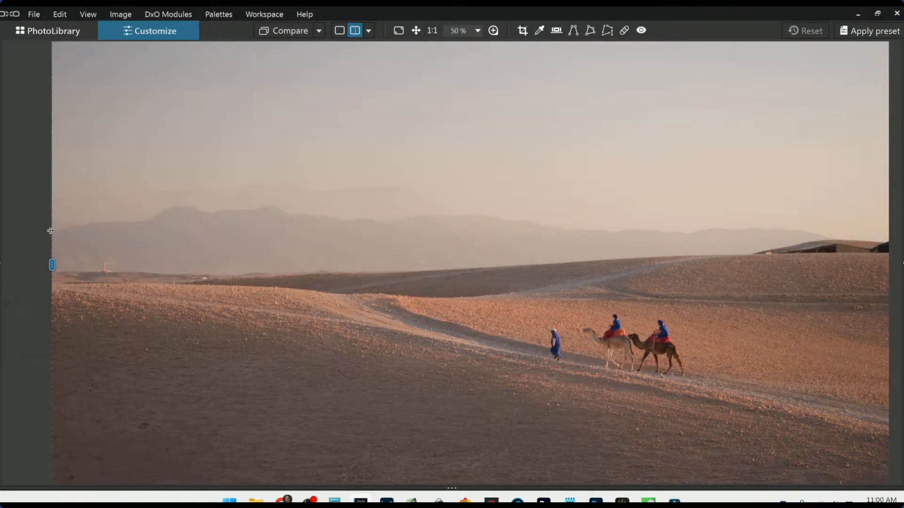
drag(49, 231, 451, 286)
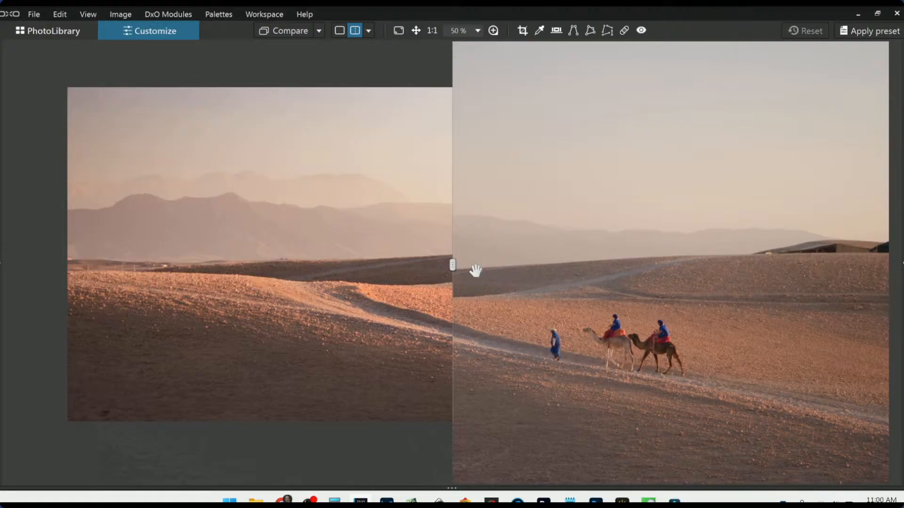
drag(459, 266, 468, 268)
drag(538, 269, 902, 295)
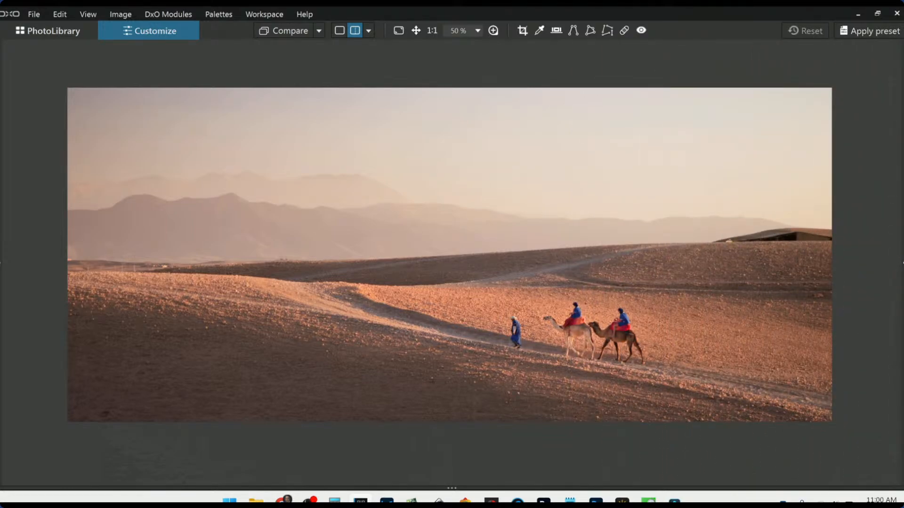
scroll(589, 358, up, 1)
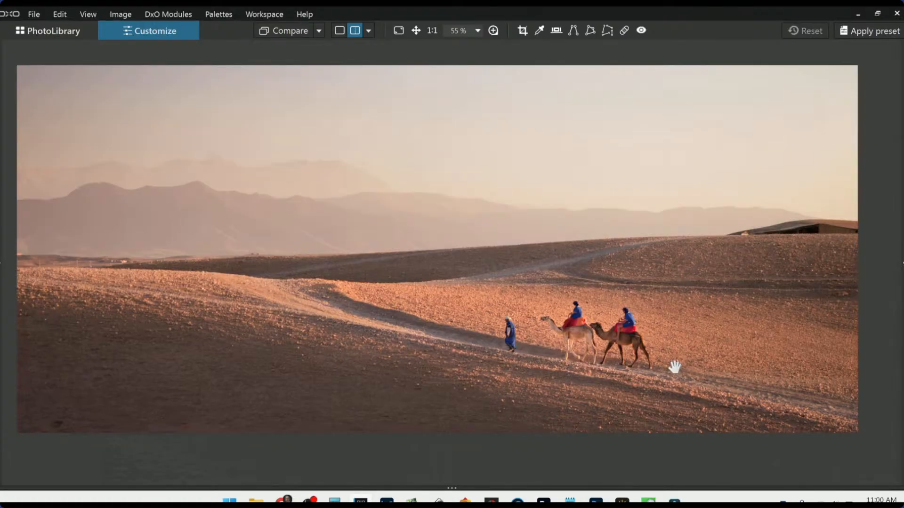
scroll(627, 369, up, 5)
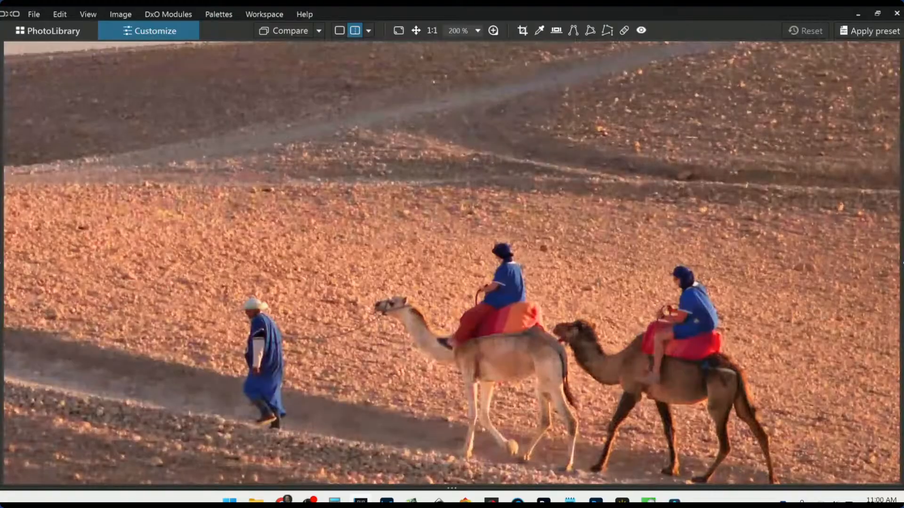
scroll(809, 301, down, 5)
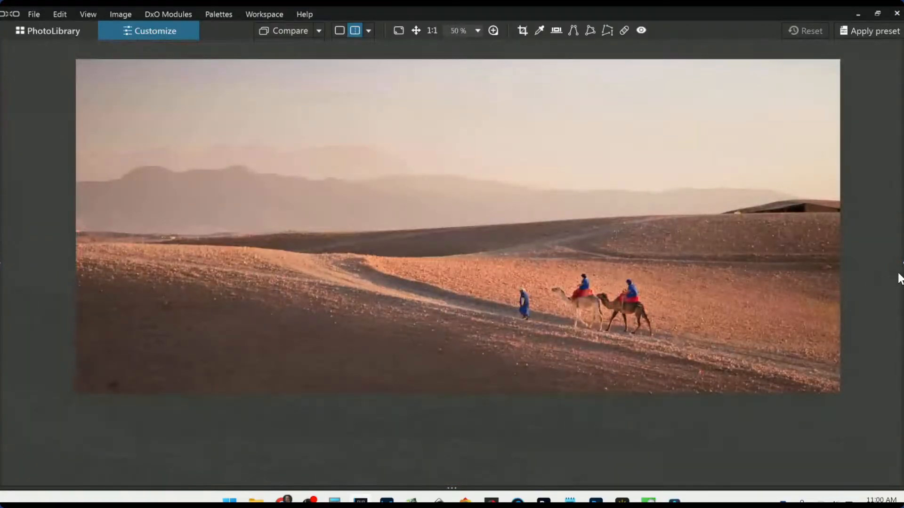
scroll(875, 278, down, 2)
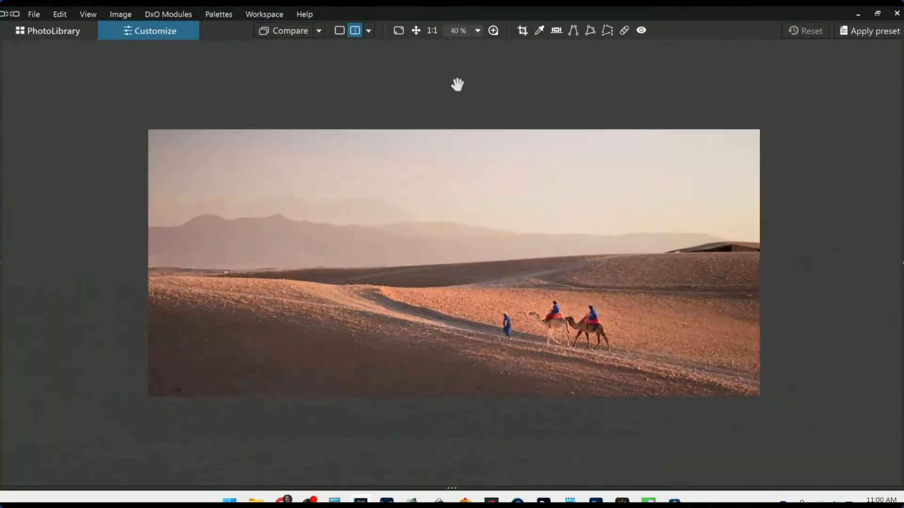
View the two versions side by side top / bottom and return to Split view left / right
click(368, 29)
click(388, 64)
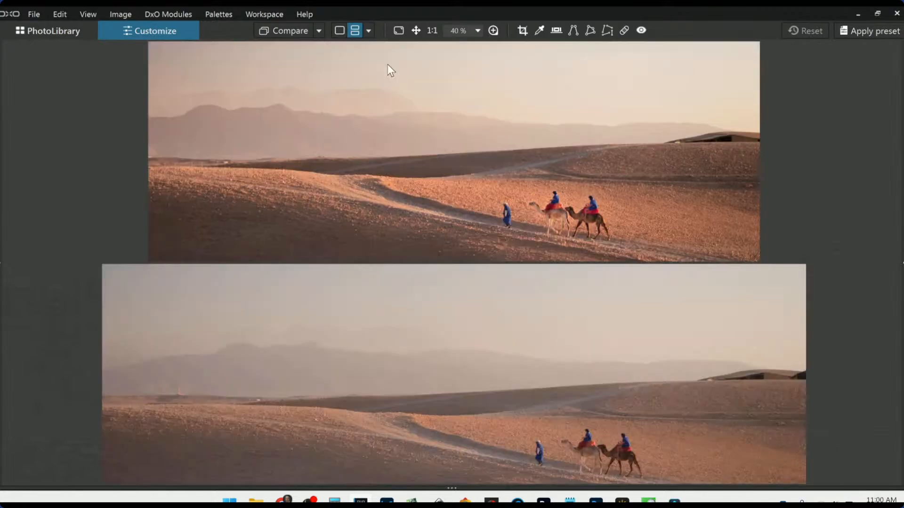
click(370, 31)
click(390, 79)
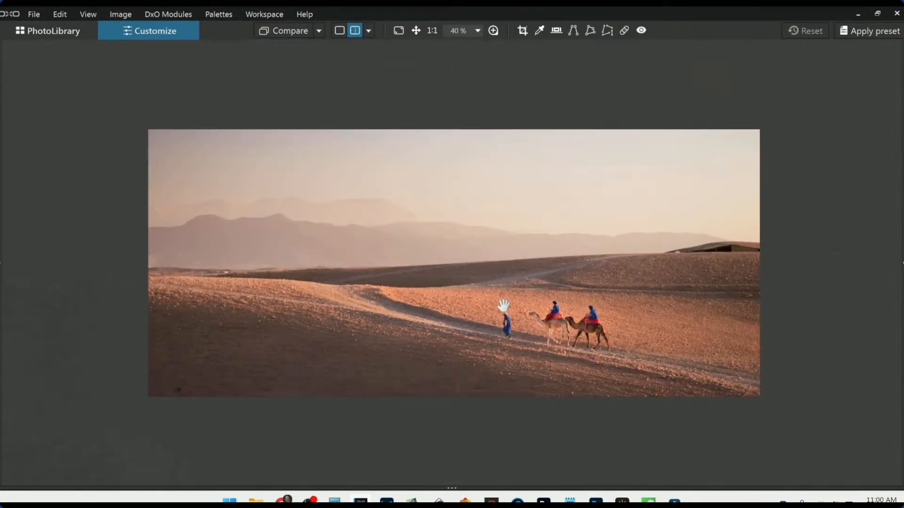
scroll(505, 300, down, 2)
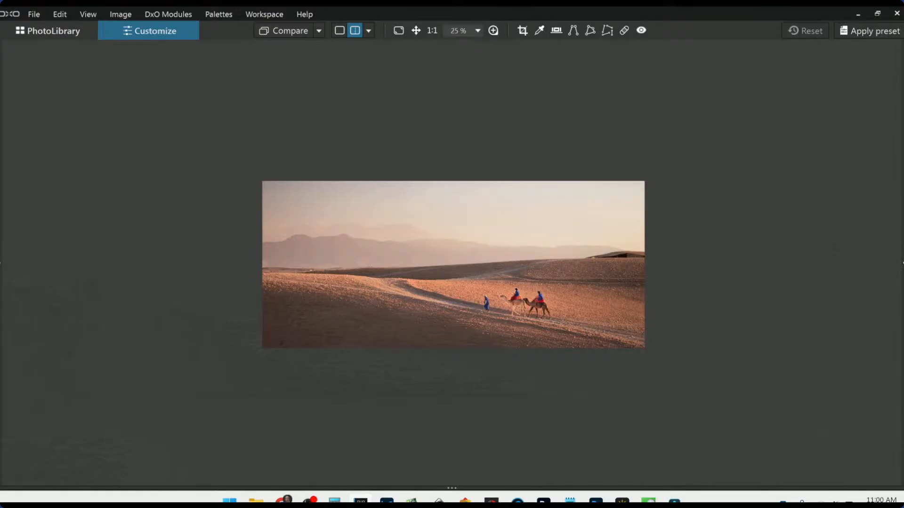
click(902, 263)
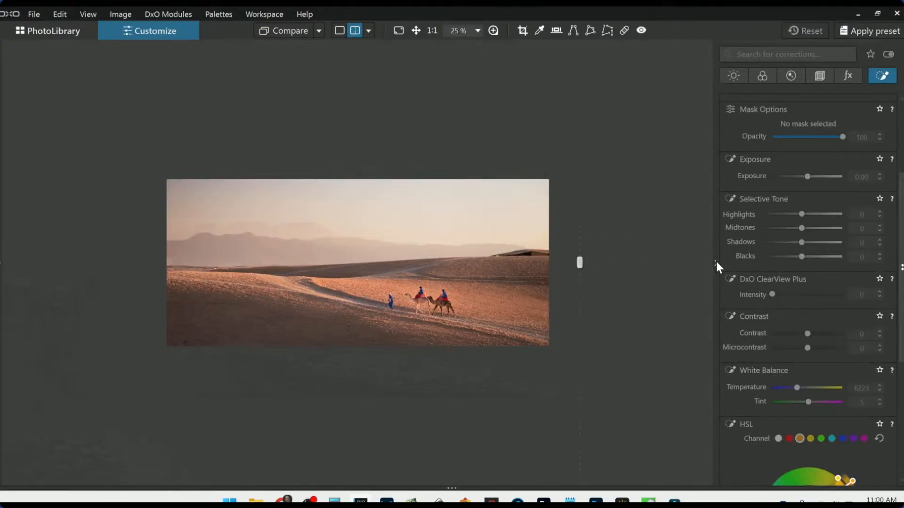
click(716, 264)
Inspect the camels and riders at 180 %, moving the split divider clear of them, and return the photo to 40 %
scroll(446, 272, up, 2)
scroll(568, 340, up, 6)
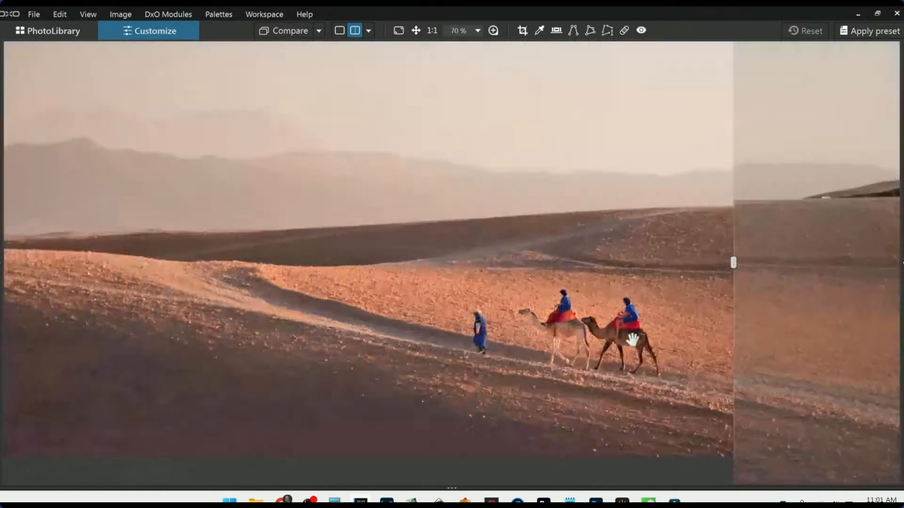
scroll(586, 224, down, 2)
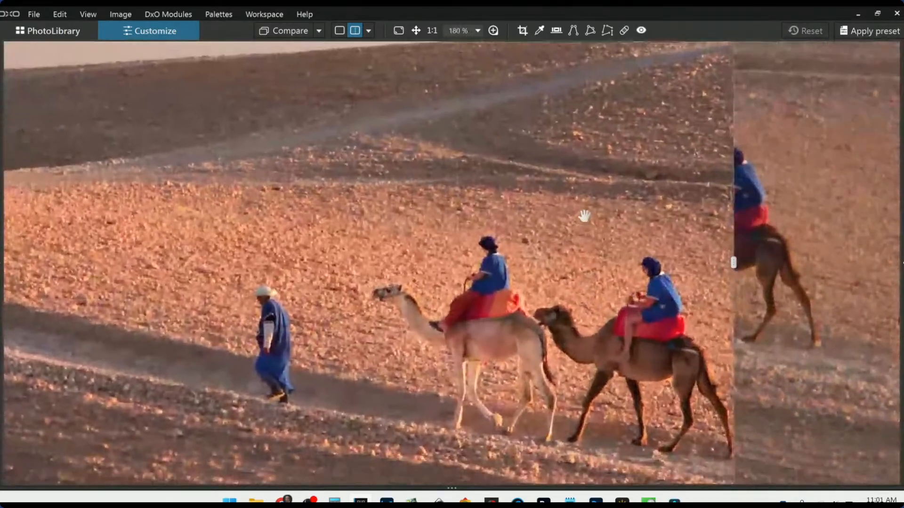
scroll(564, 240, down, 2)
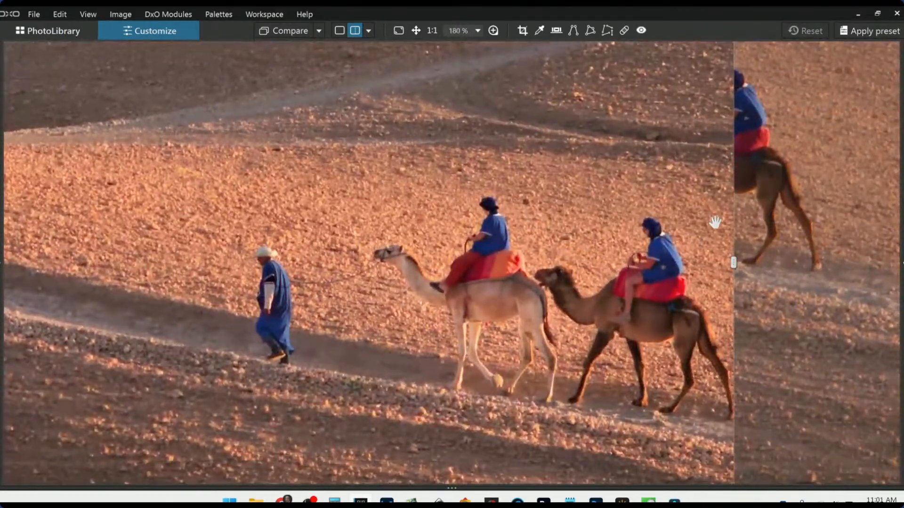
drag(734, 262, 849, 290)
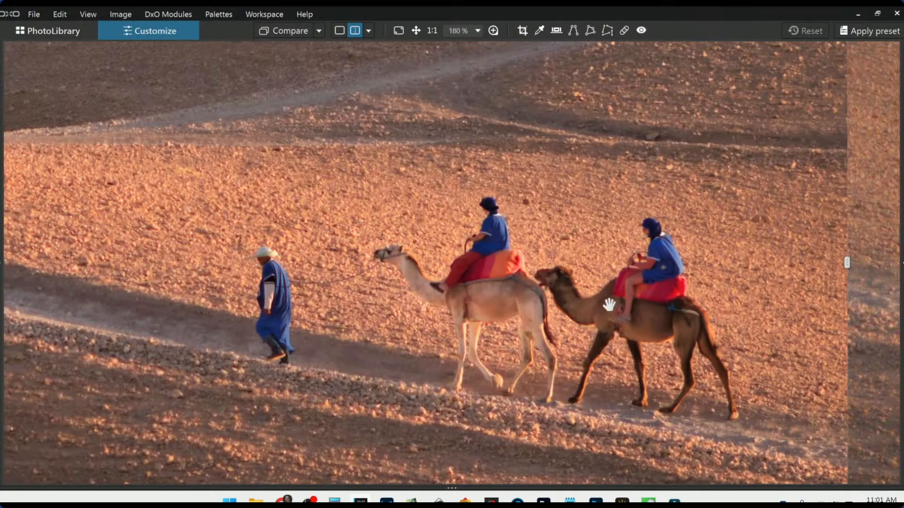
scroll(608, 304, down, 10)
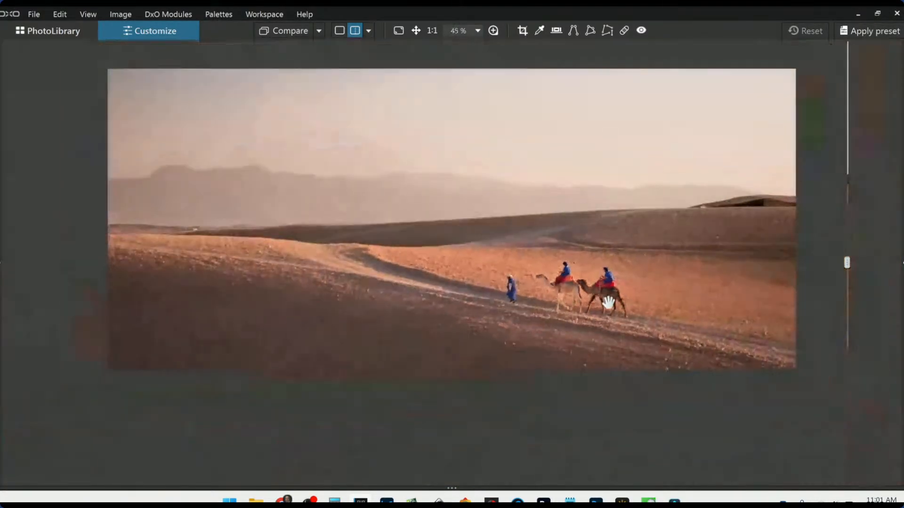
scroll(609, 304, down, 1)
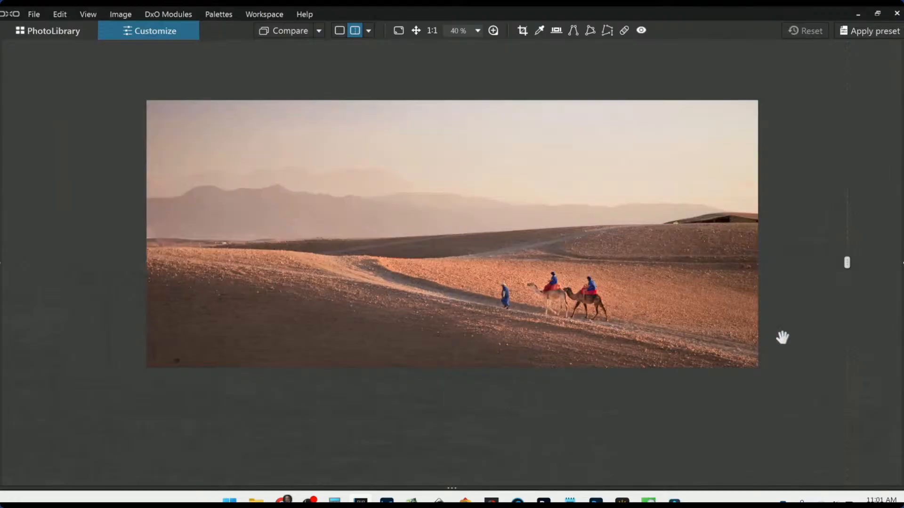
View the photo as a single image and Side by side left / right, and return to Split view left / right
click(339, 31)
click(369, 31)
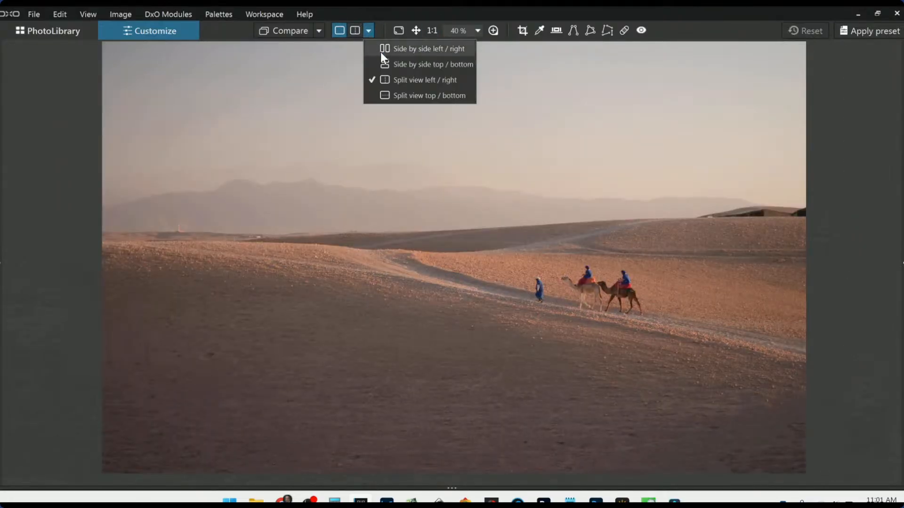
click(382, 49)
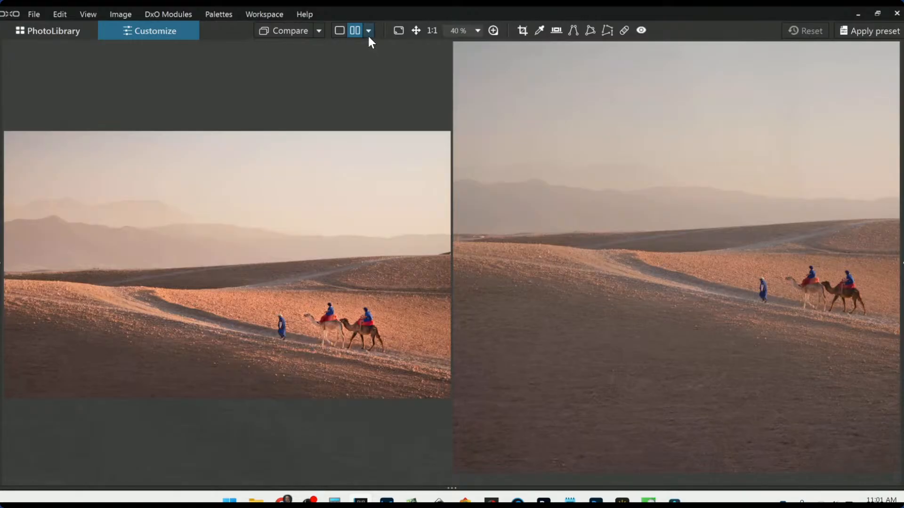
click(369, 34)
click(396, 83)
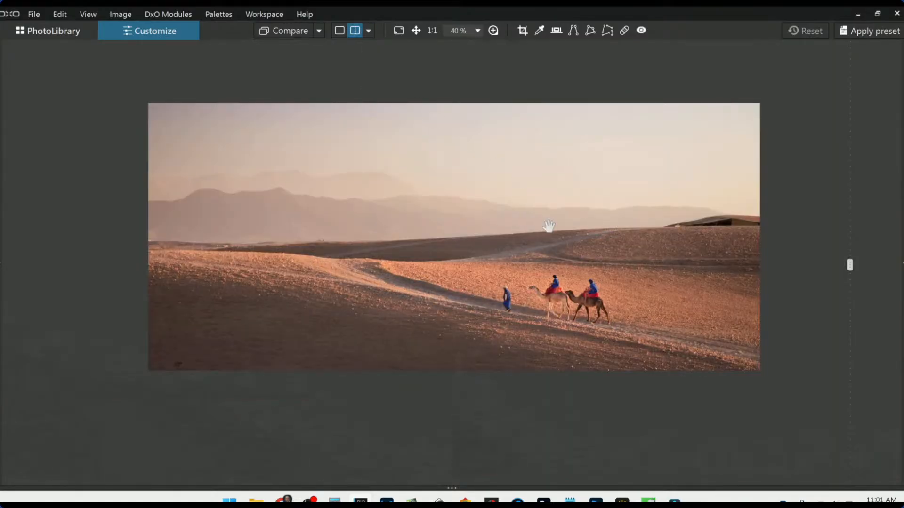
Move the split divider well clear of the edited photo and switch to the PhotoLibrary, showing the photo at 35 %
scroll(549, 229, up, 1)
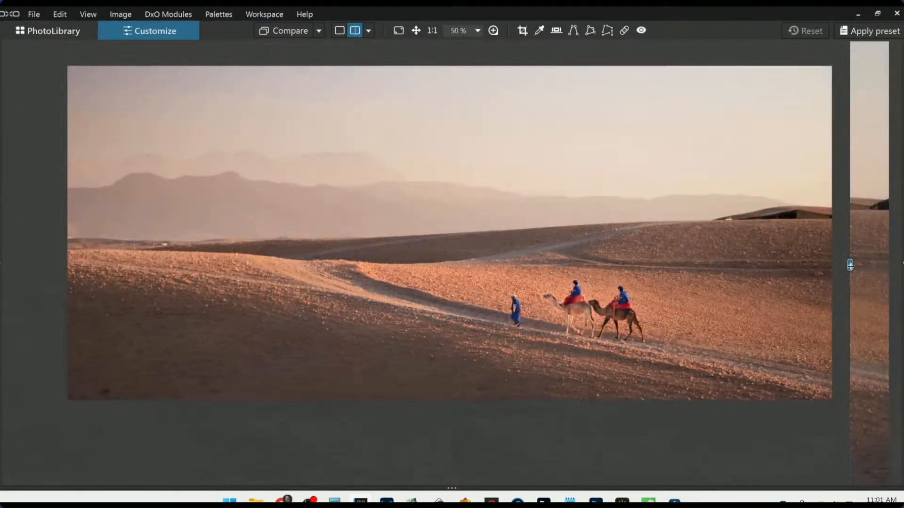
drag(851, 265, 889, 264)
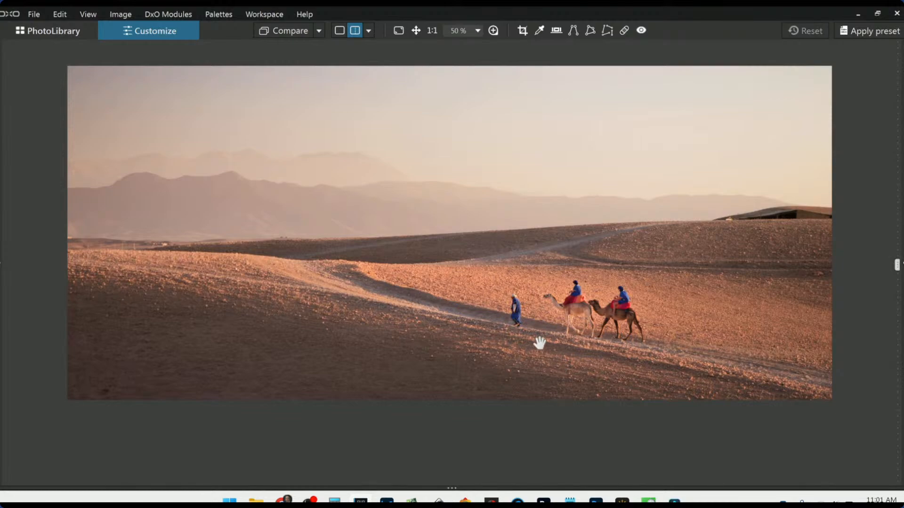
click(82, 31)
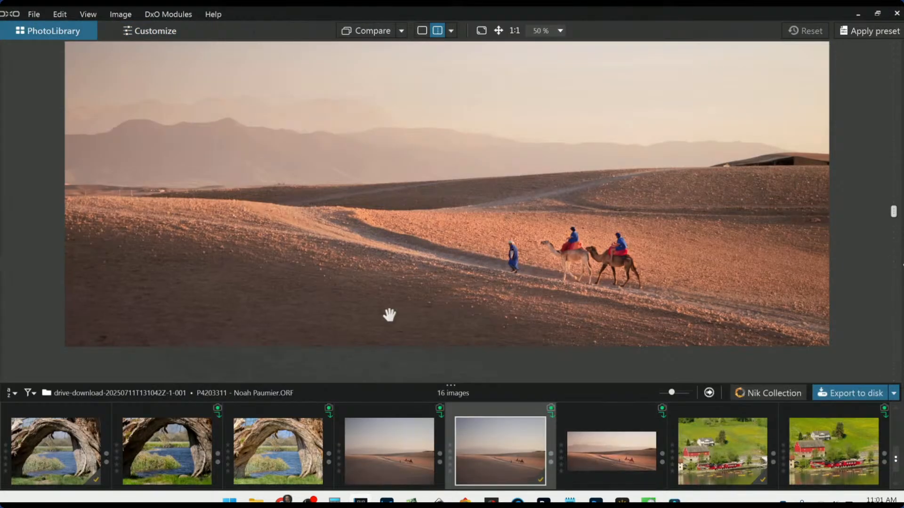
scroll(400, 315, down, 2)
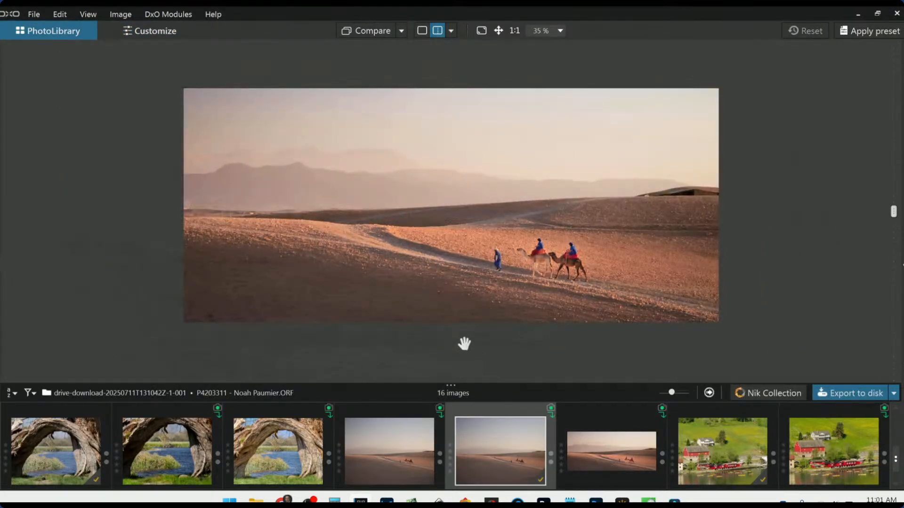